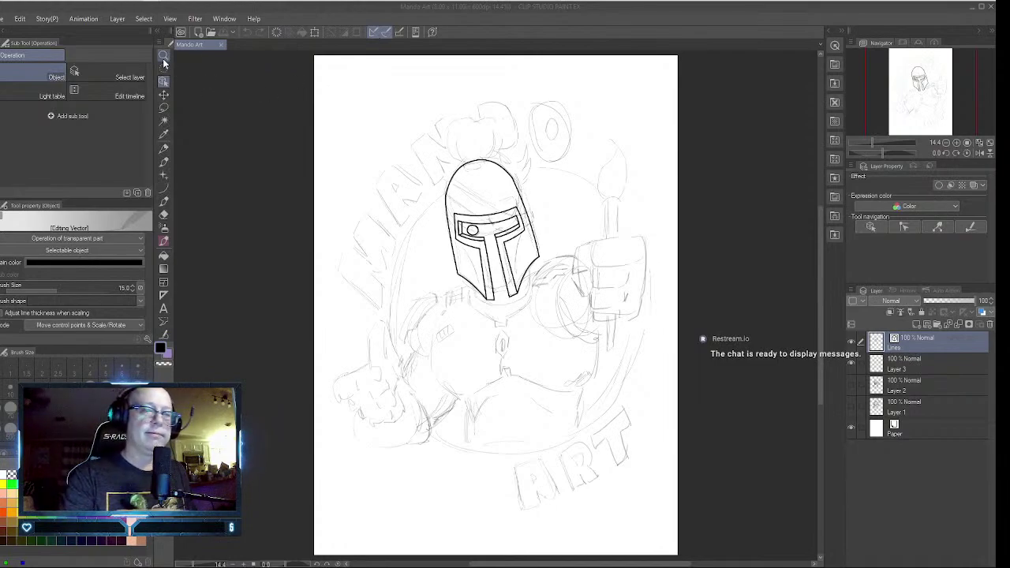
- Outline a six-sided plate with the Curve tool over the helmet visor's far end, following the sketch on the Lines layer
left_click(164, 53)
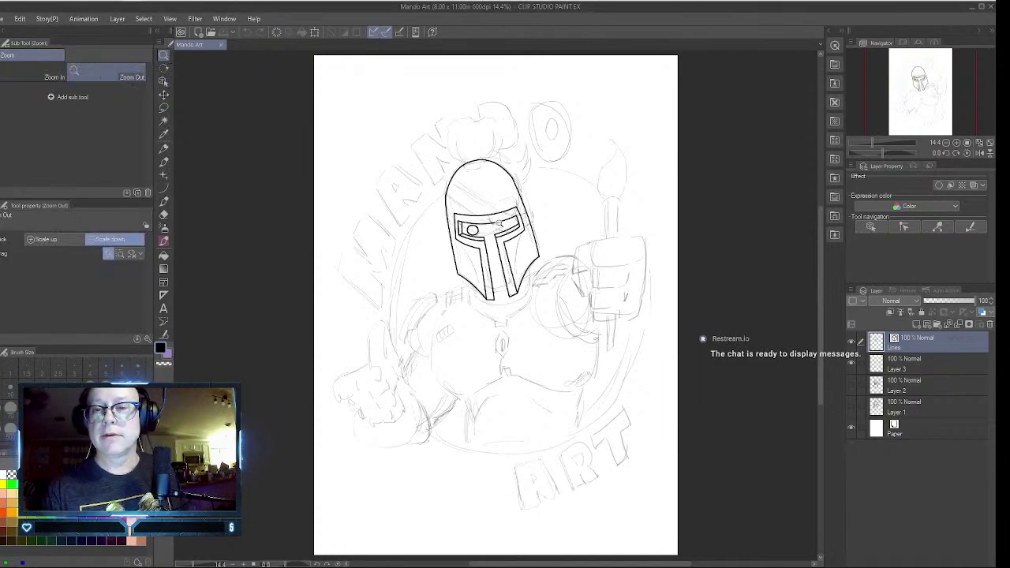
left_click_drag(497, 223, 546, 194)
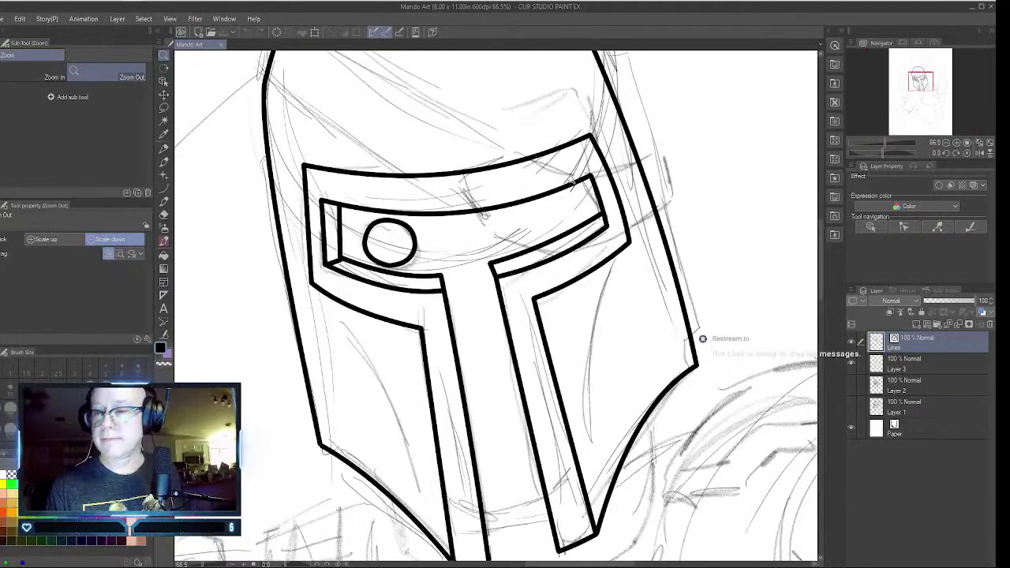
left_click_drag(820, 253, 822, 226)
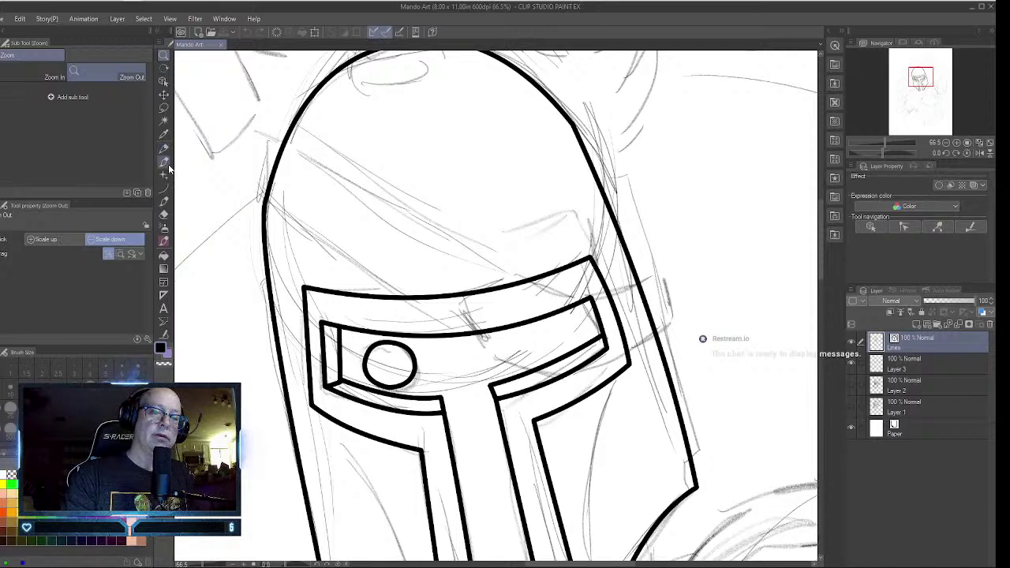
left_click(164, 189)
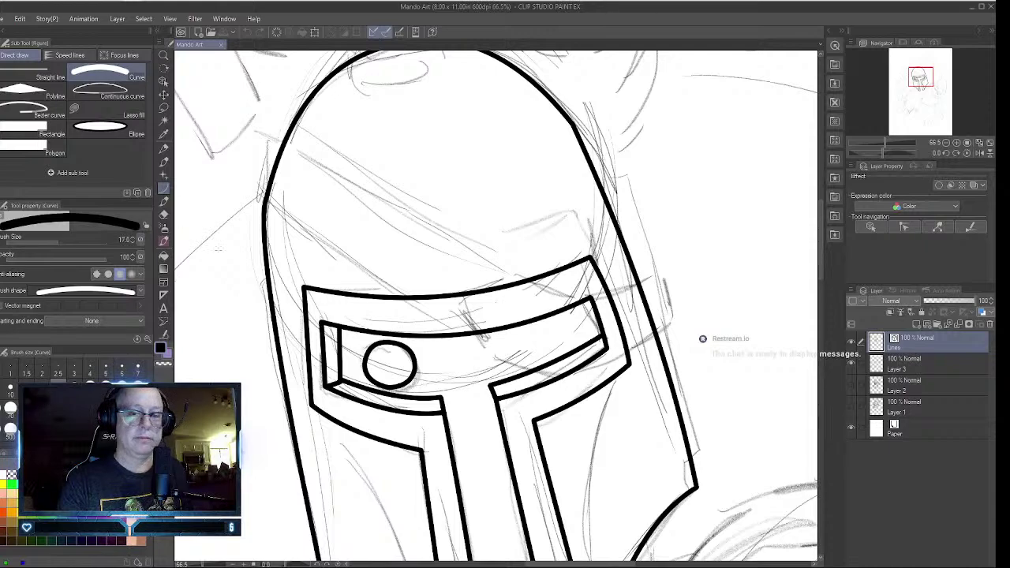
mouse_move(459, 294)
left_mouse_down()
mouse_move(518, 274)
mouse_move(597, 301)
left_mouse_up()
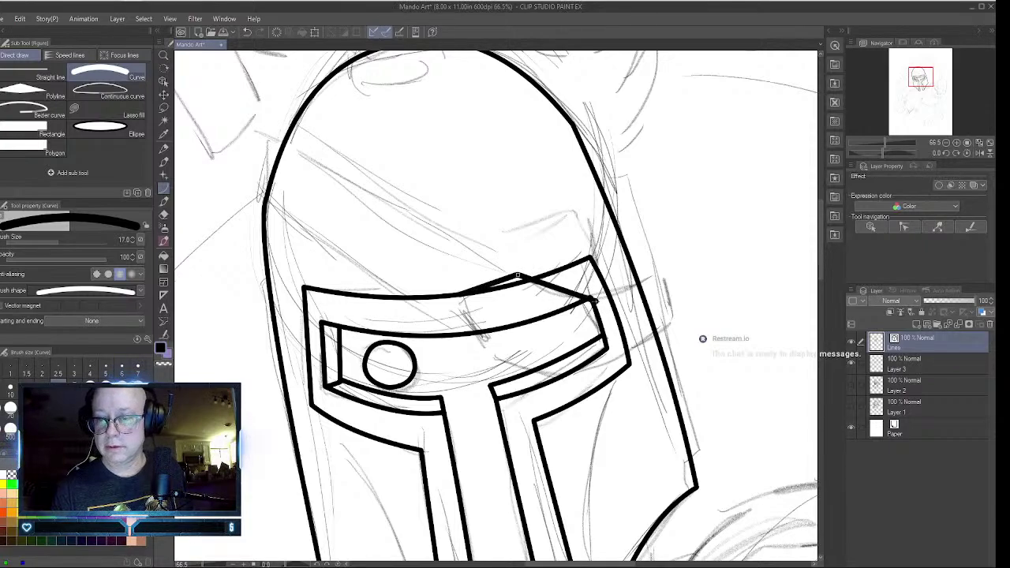
left_click(586, 302)
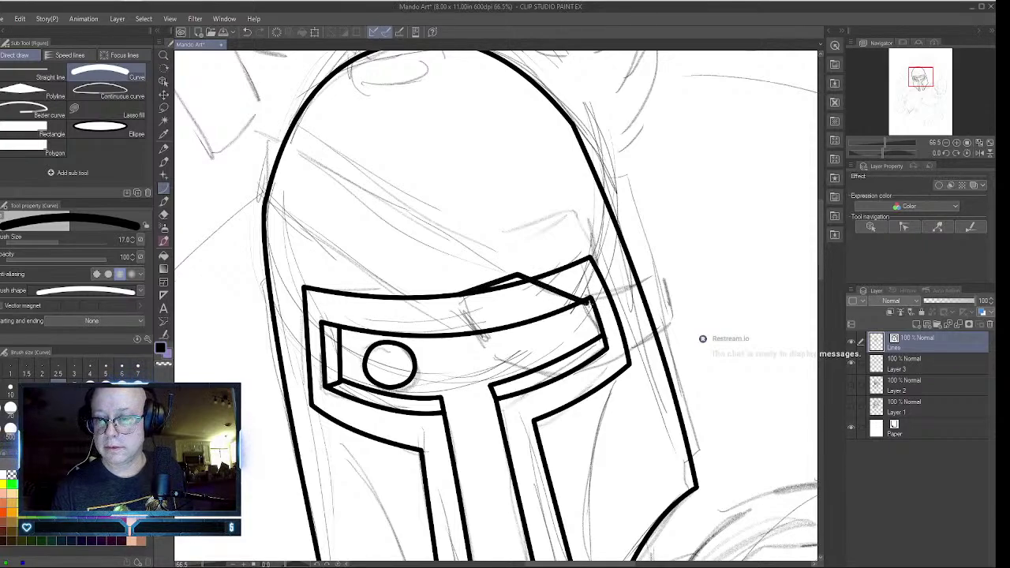
left_click_drag(606, 337, 607, 349)
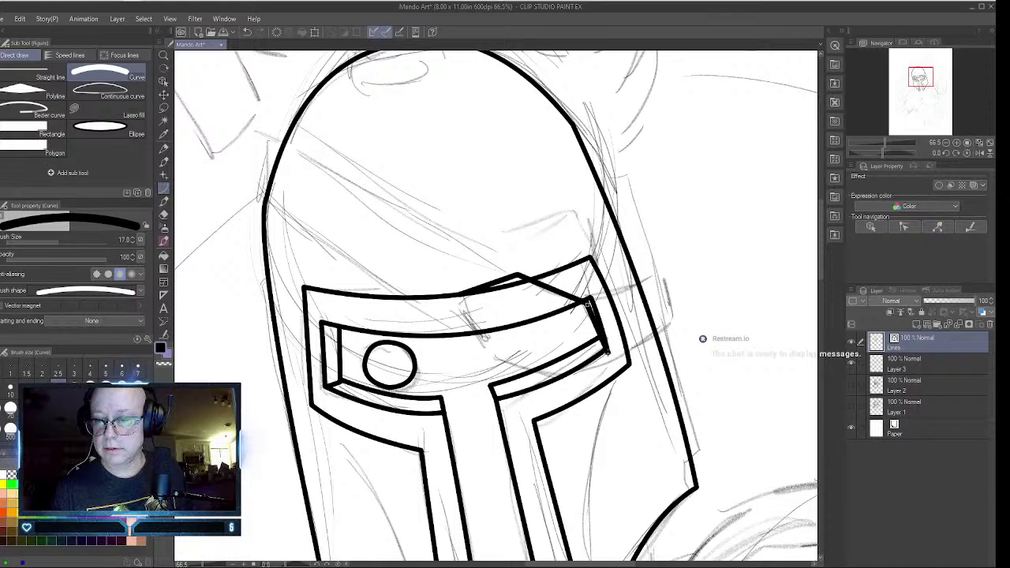
left_click(606, 354)
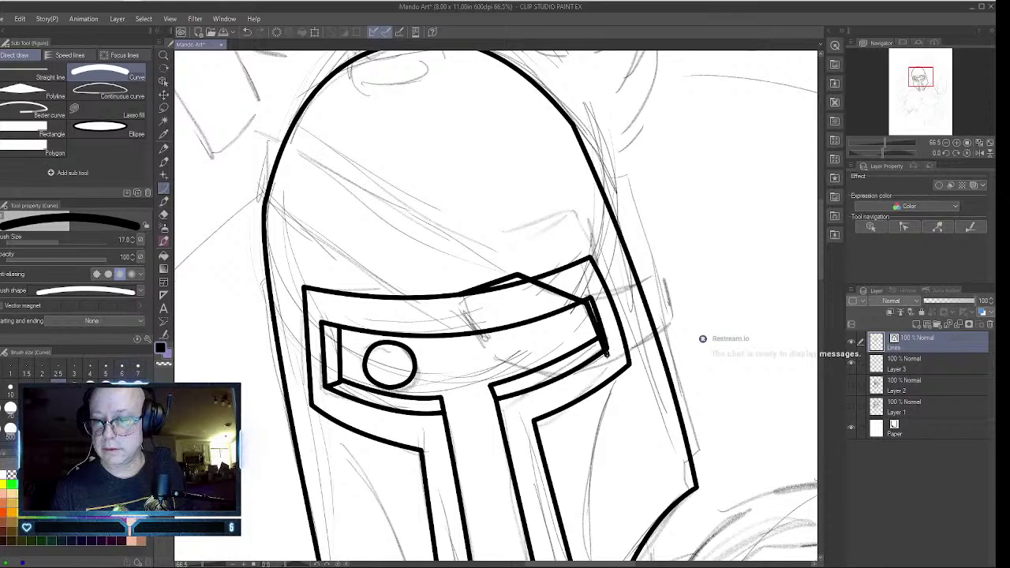
mouse_move(607, 355)
left_mouse_down()
mouse_move(557, 377)
mouse_move(489, 354)
mouse_move(460, 294)
left_mouse_up()
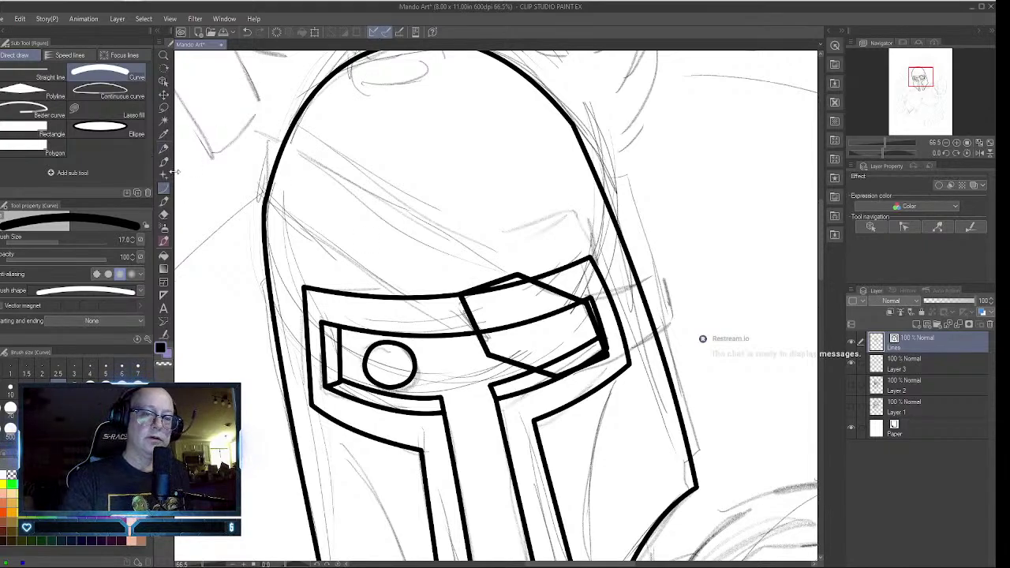
- Erase the visor lines crossing the plate with the Vector eraser, including the overlapping segments along its upper and lower edges
left_click(163, 214)
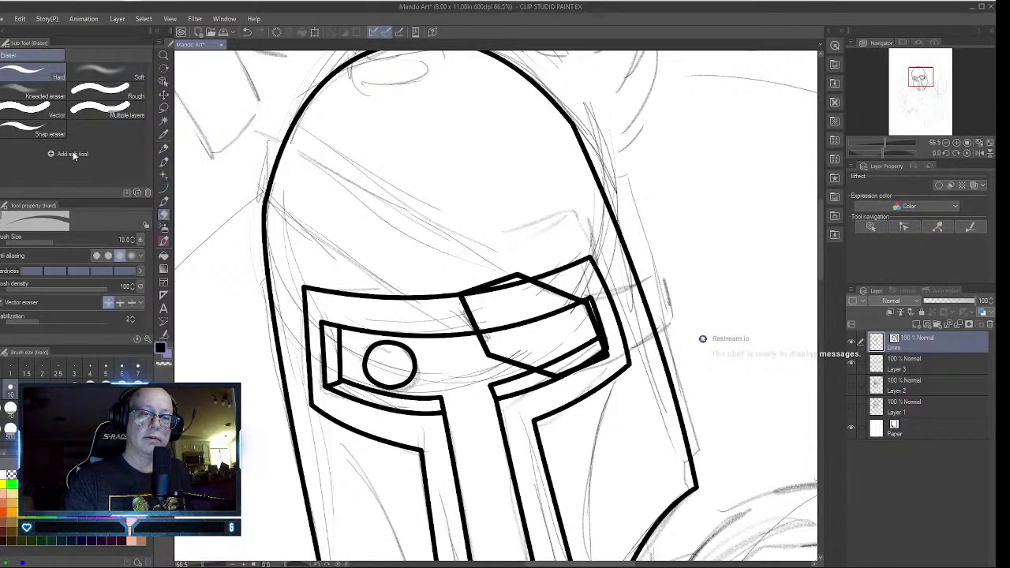
left_click(47, 113)
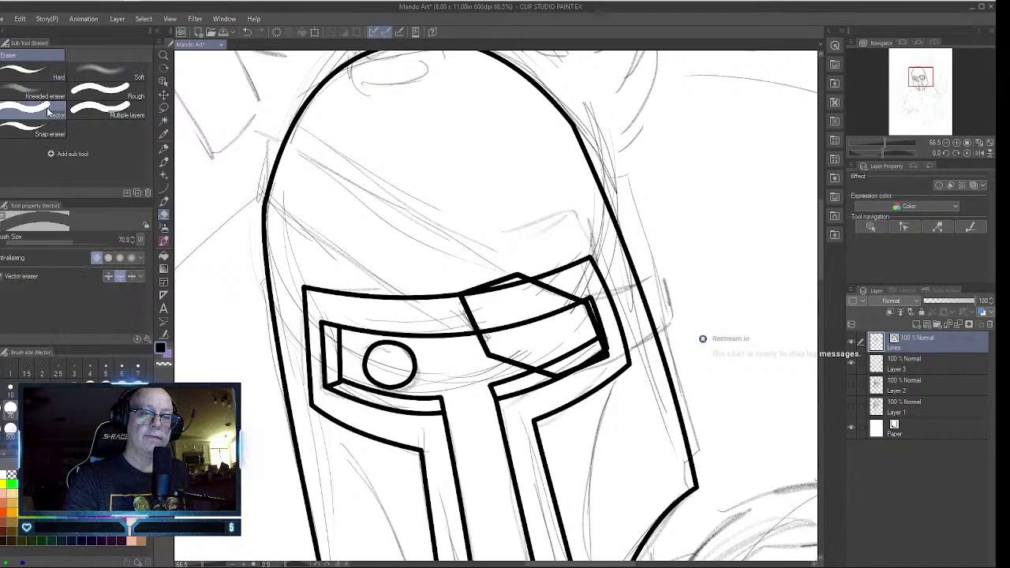
left_click(536, 317)
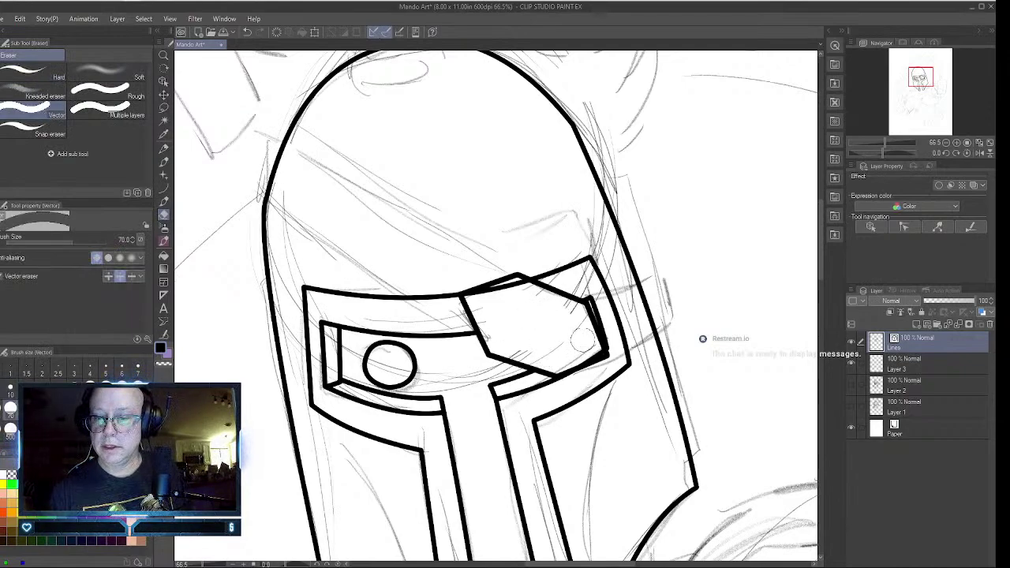
left_click(507, 288)
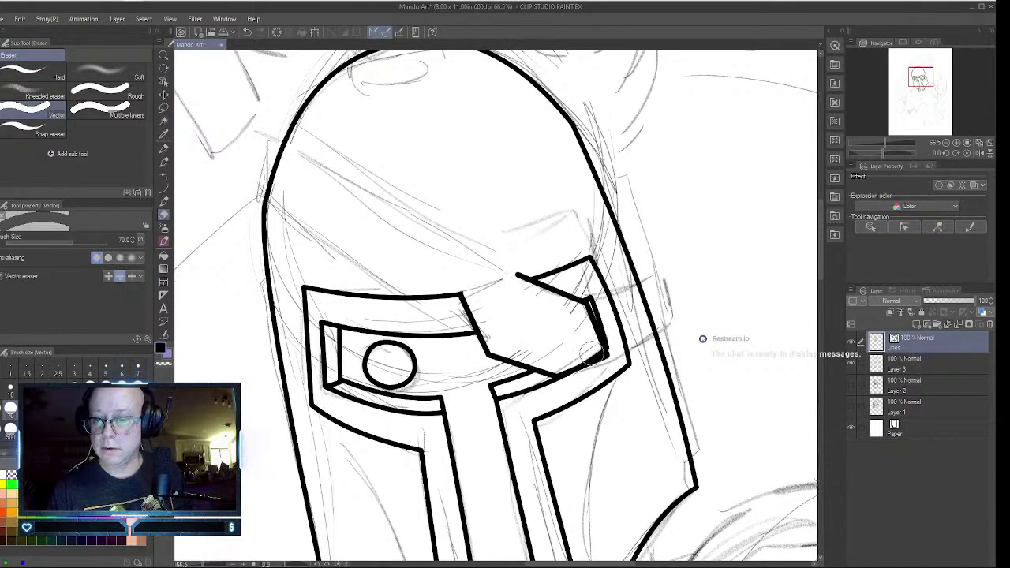
left_click(534, 371)
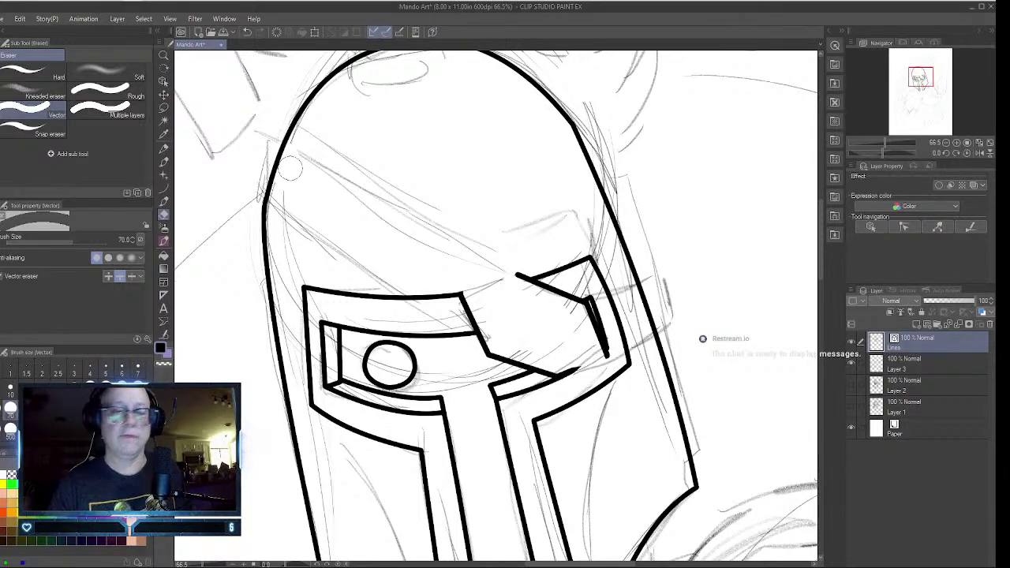
- Redraw the plate's missing lower edge and upper edge with the Curve tool, joining the existing corners
left_click(164, 187)
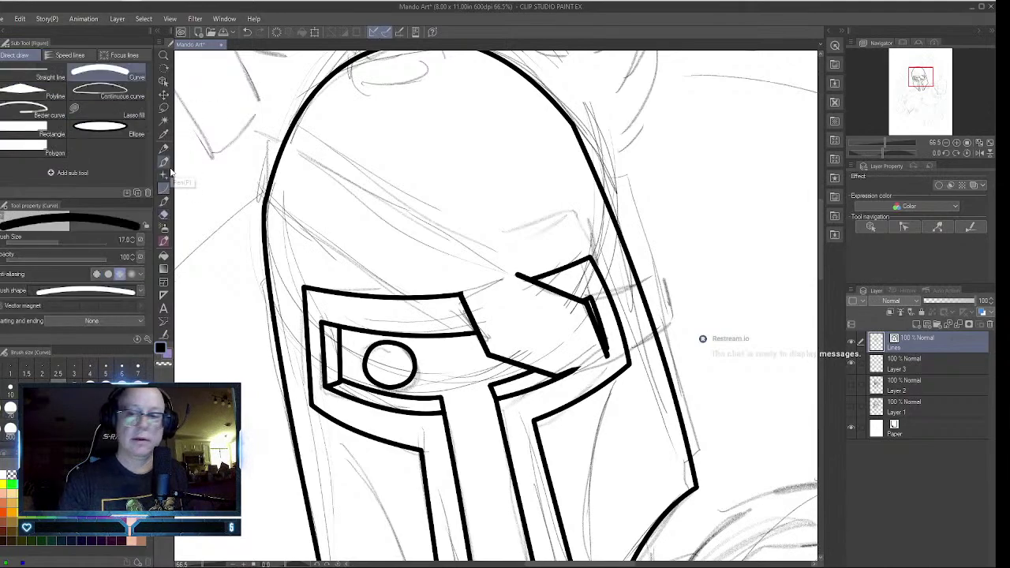
left_click_drag(559, 376, 607, 355)
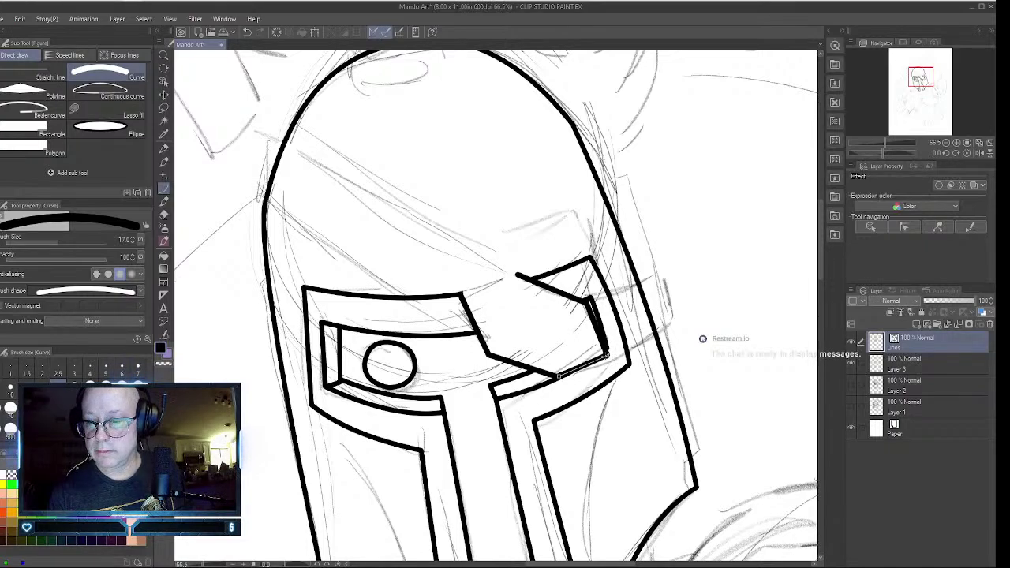
left_click(583, 365)
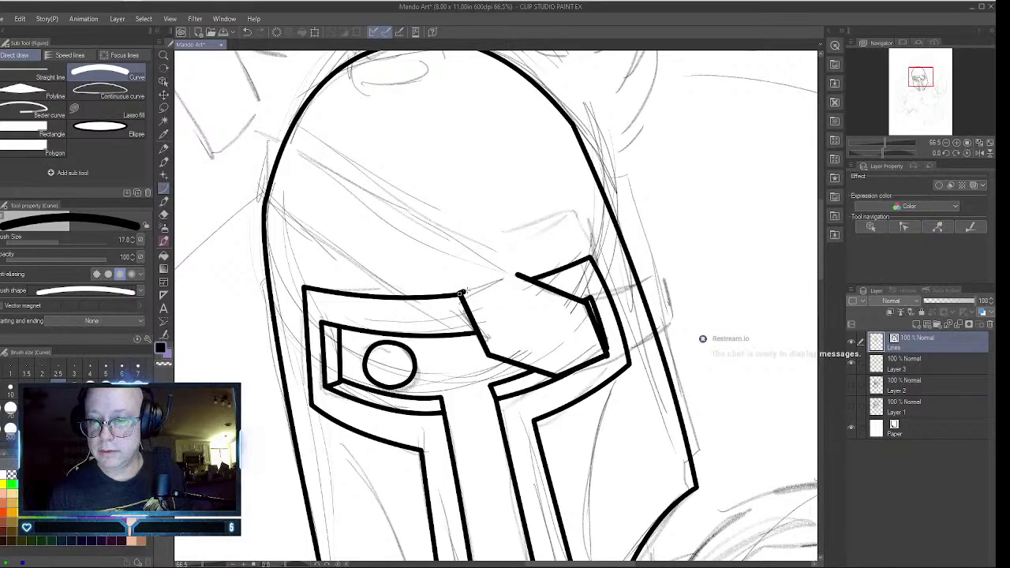
left_click_drag(464, 291, 518, 275)
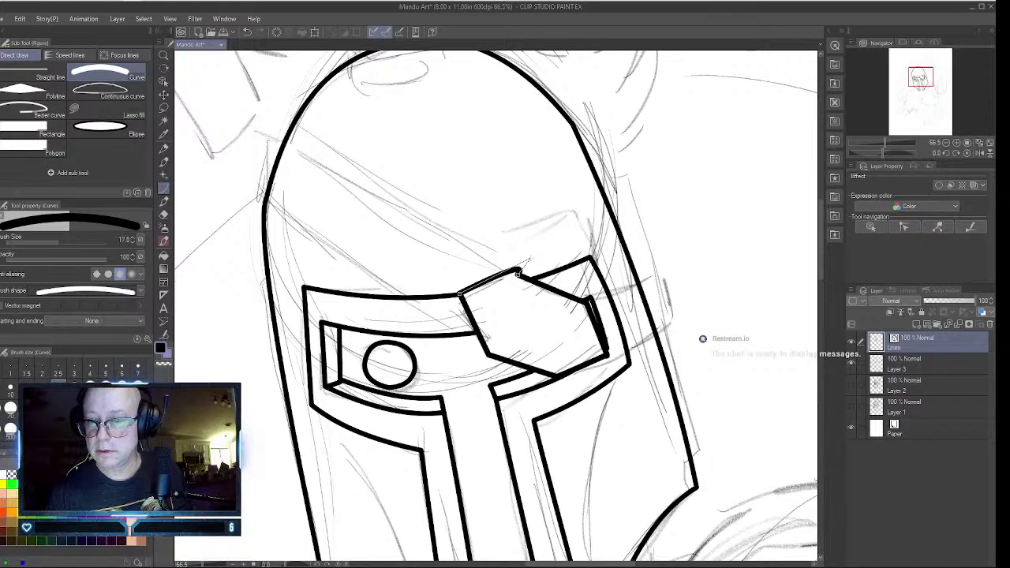
left_click(484, 282)
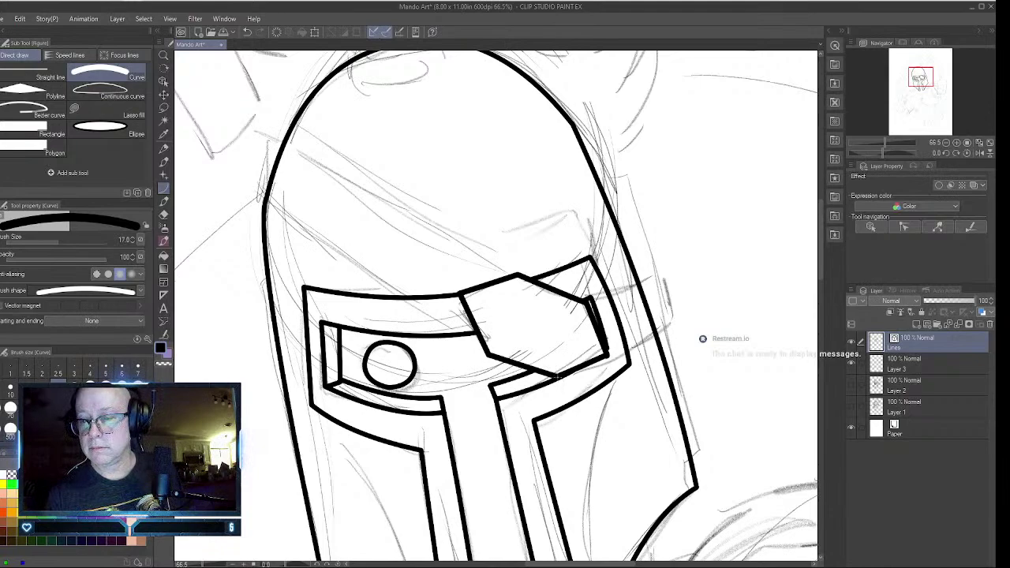
left_click(557, 378)
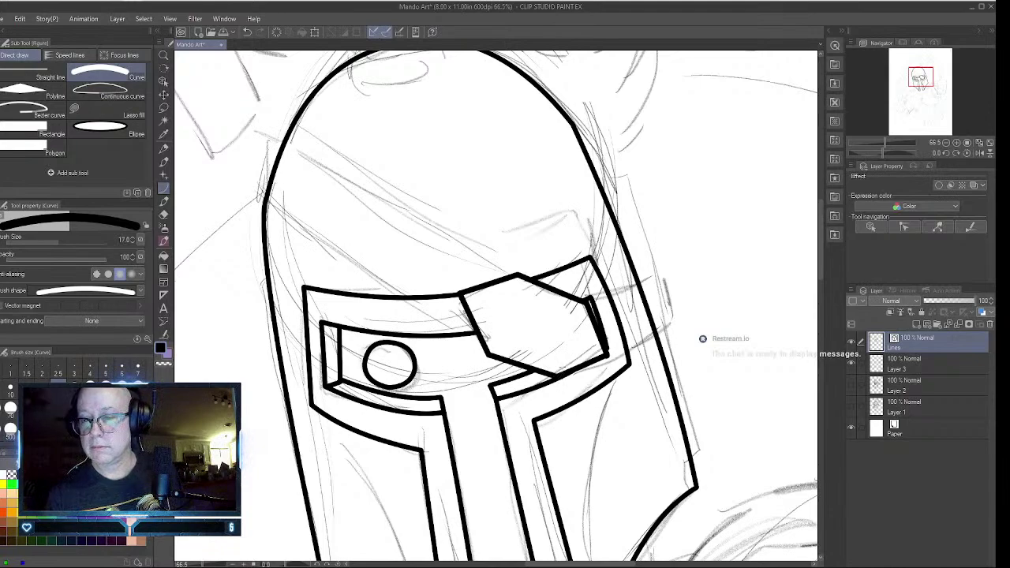
- Erase the doubled outer edges of the plate and redraw them as three clean segments down to its lowest corner
left_click(164, 213)
mouse_move(590, 299)
left_mouse_down()
mouse_move(606, 351)
mouse_move(564, 364)
left_mouse_up()
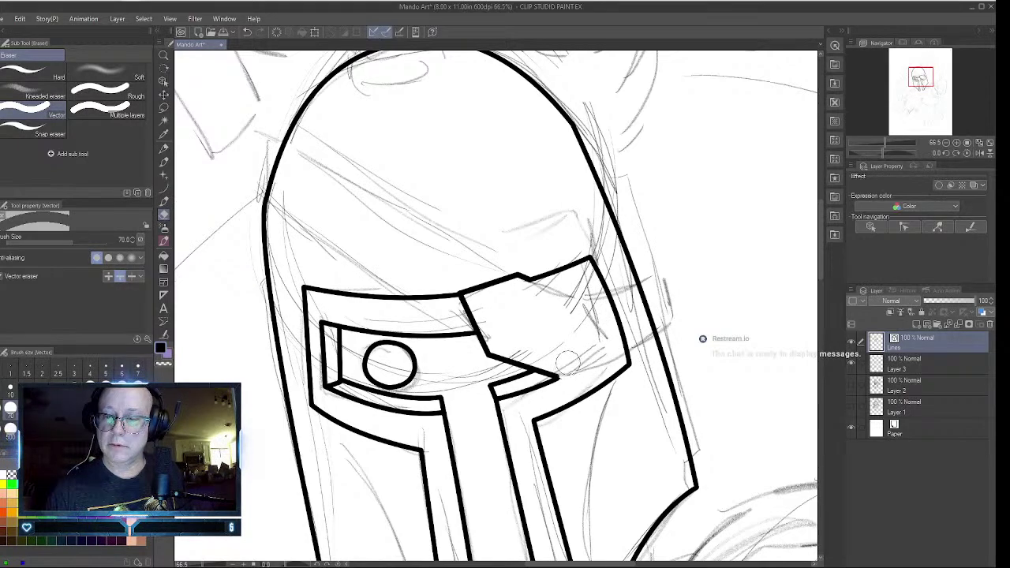
left_click(164, 187)
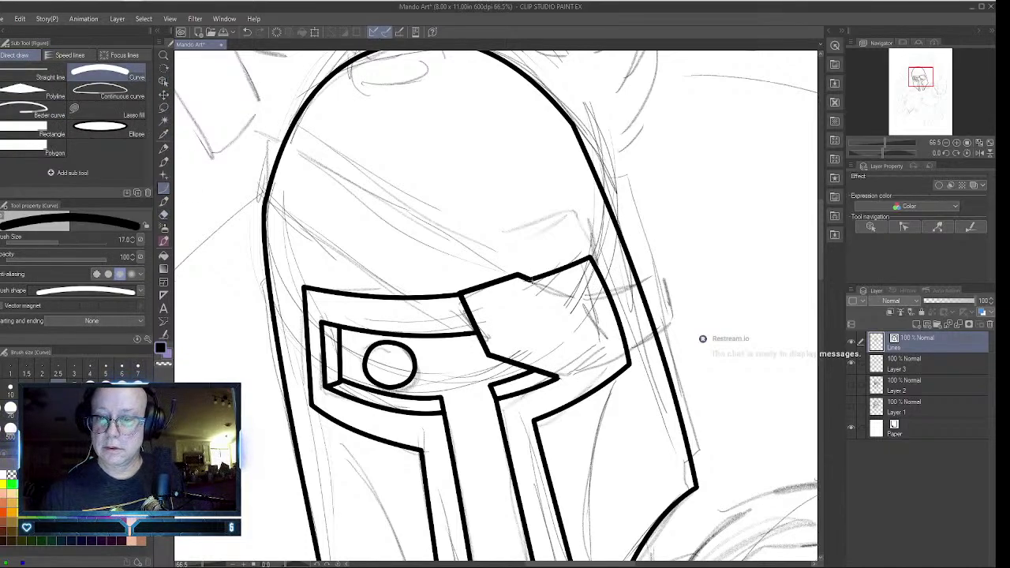
mouse_move(519, 273)
left_mouse_down()
mouse_move(596, 309)
mouse_move(603, 358)
left_mouse_up()
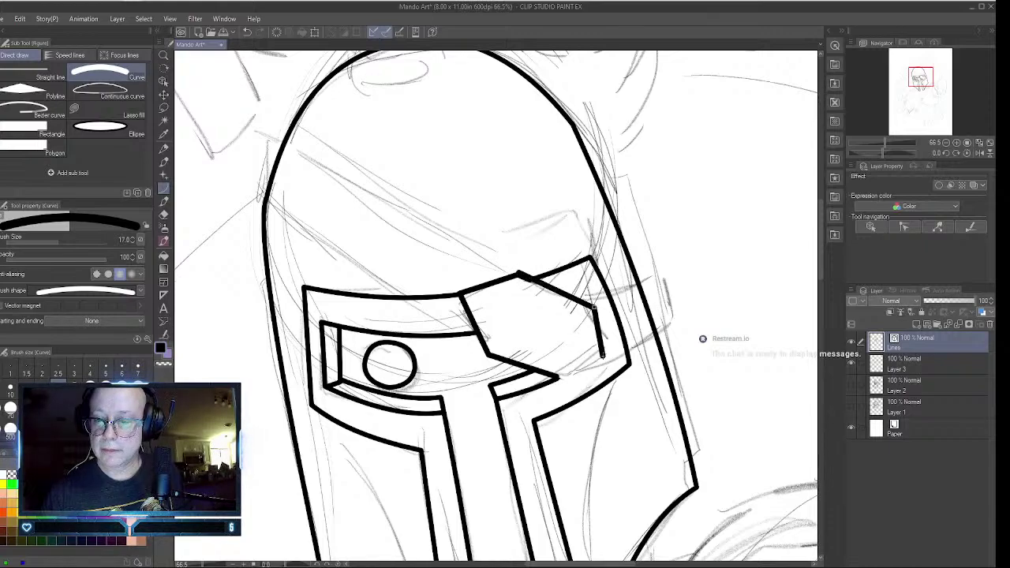
left_click(603, 356)
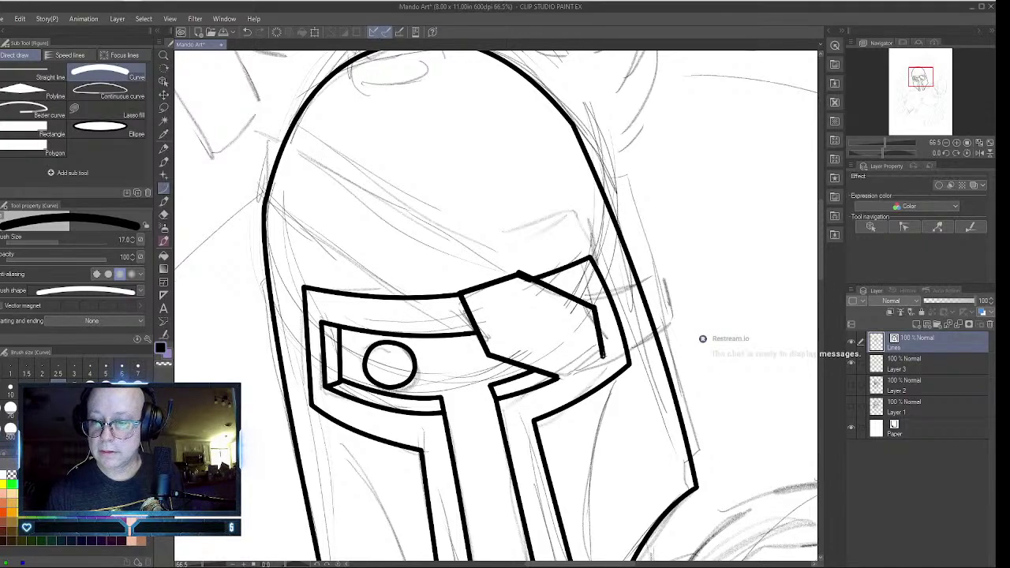
left_click_drag(603, 356, 555, 378)
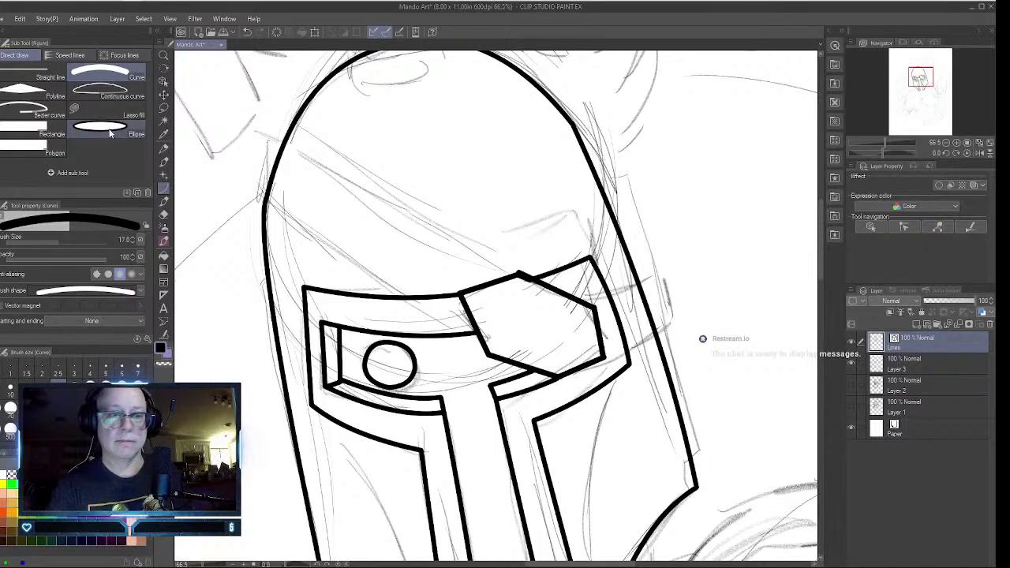
- Align the control point at the plate's upper corner with the adjoining edge and connect the vector lines along the lower edge
left_click(164, 82)
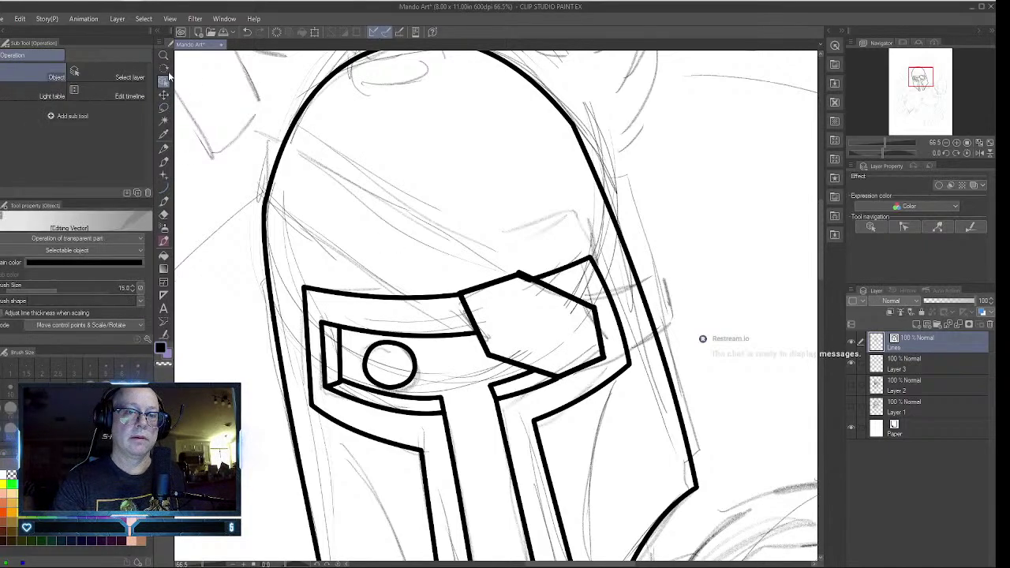
left_click(519, 273)
left_click_drag(519, 274, 521, 276)
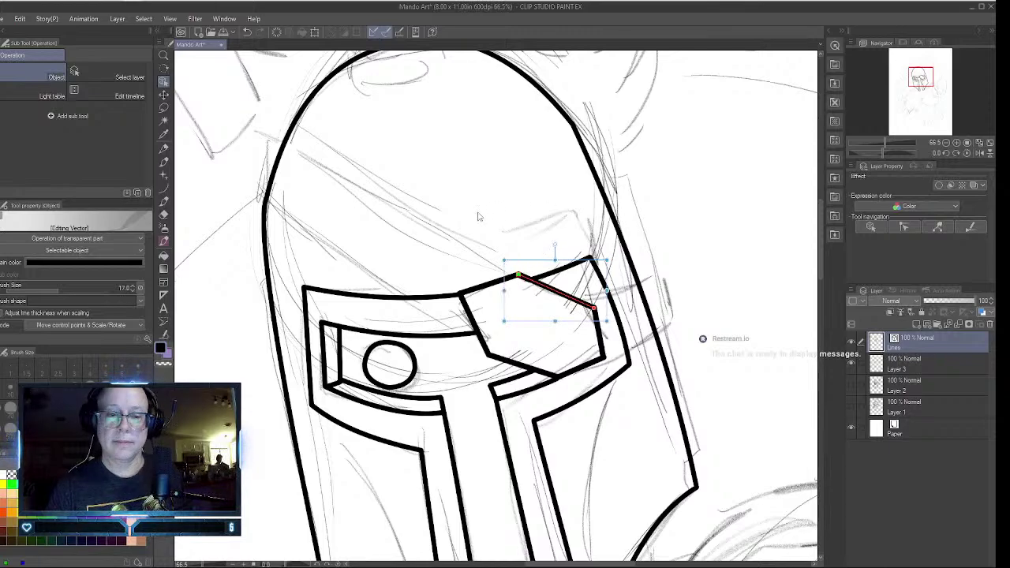
left_click(163, 334)
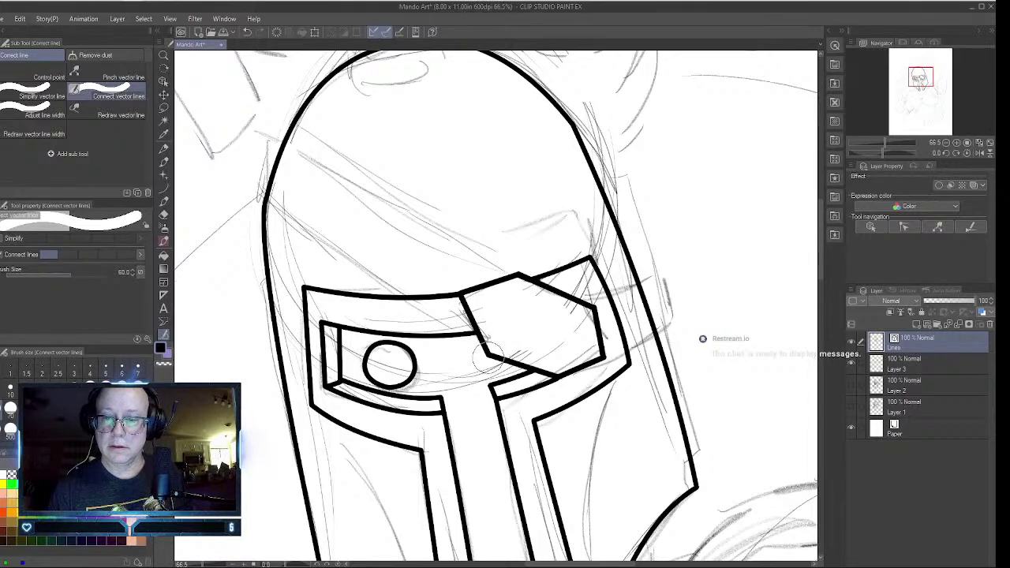
left_click(558, 370)
left_click(597, 357)
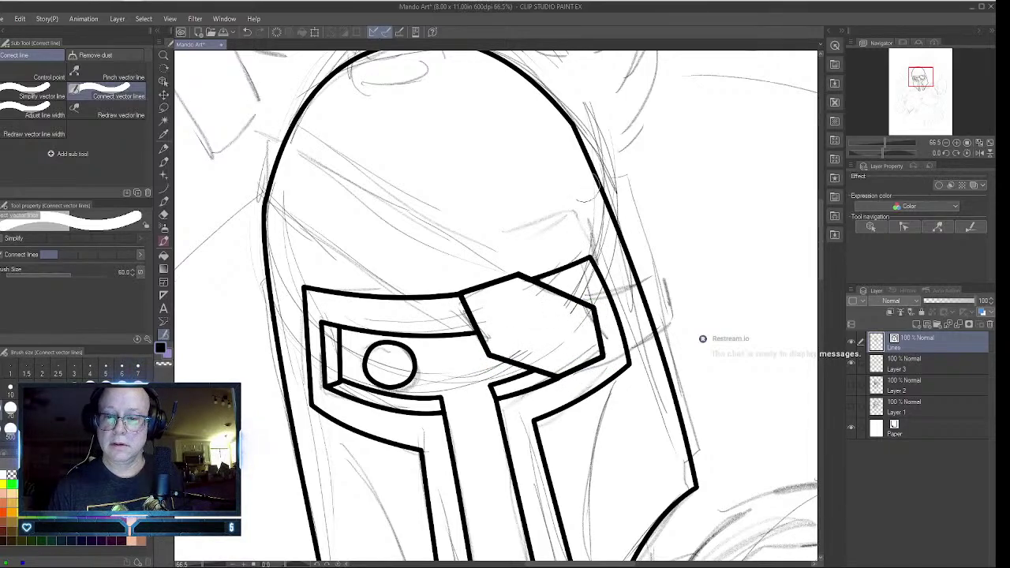
- Draw the plate's side extension with the Curve tool, wrapping past the helmet's outer edge and closing at the far end
left_click(163, 188)
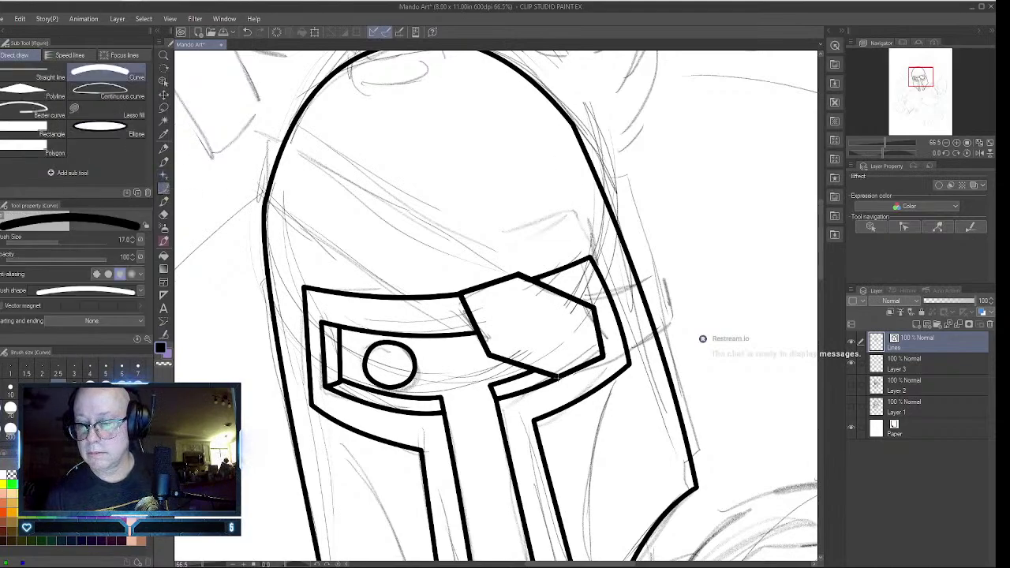
left_click_drag(557, 378, 675, 317)
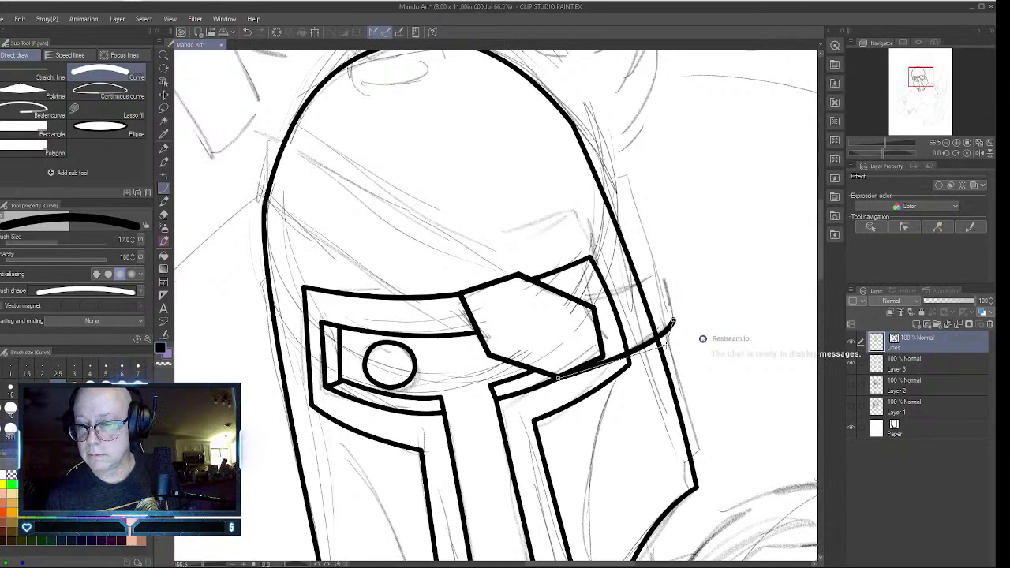
left_click(668, 344)
left_click_drag(580, 300, 654, 277)
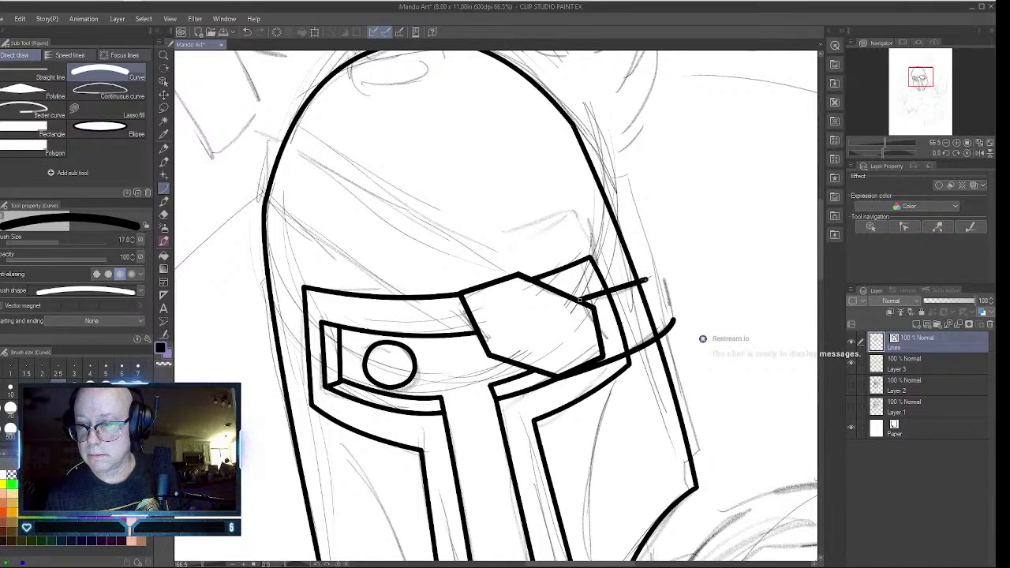
left_click(645, 280)
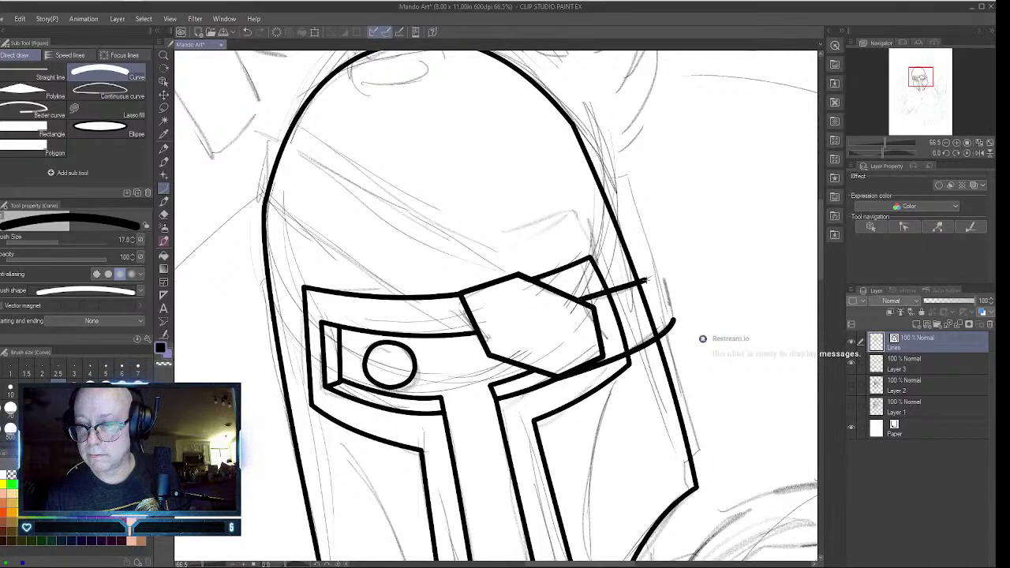
left_click_drag(646, 281, 674, 319)
left_click(673, 319)
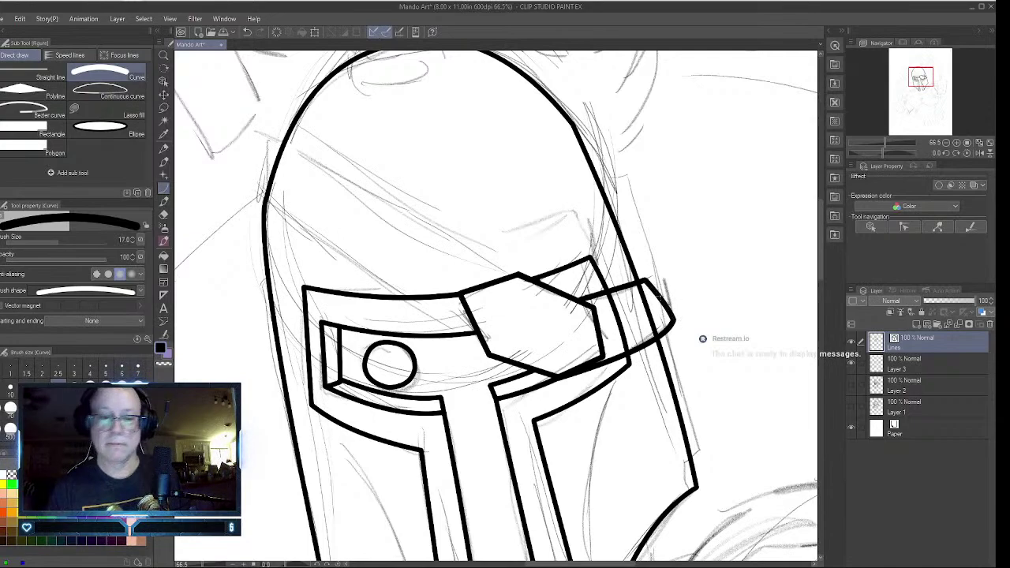
- Erase the helmet and visor lines crossing the plate's side extension with the vector eraser
left_click(164, 335)
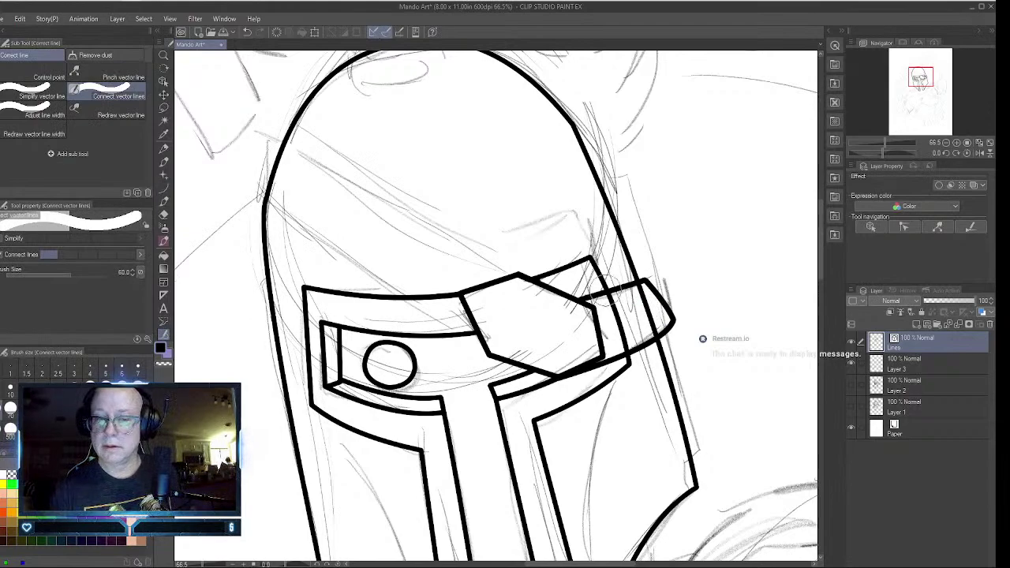
left_click(165, 189)
left_click(165, 215)
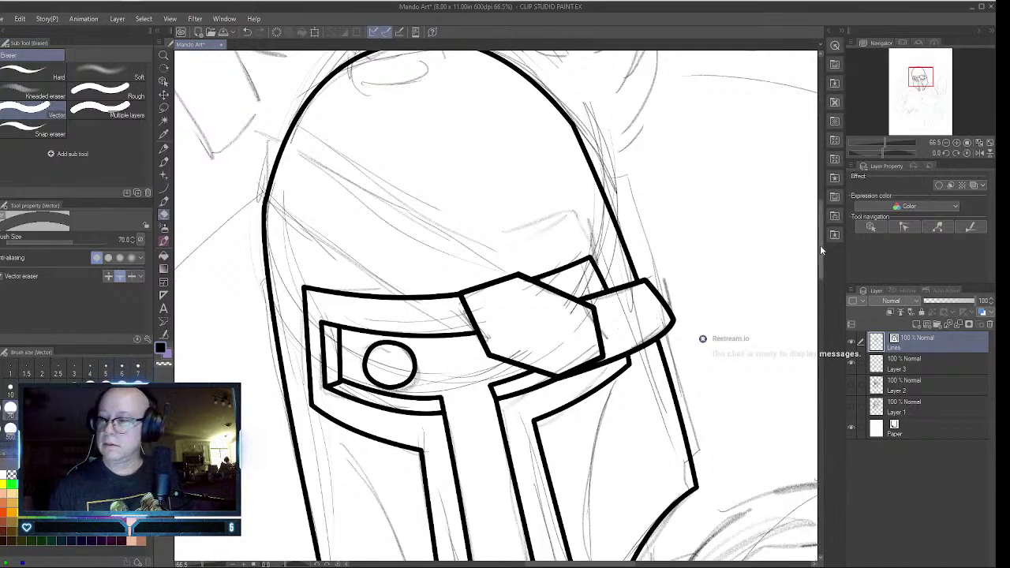
scroll(821, 249, "up", 2)
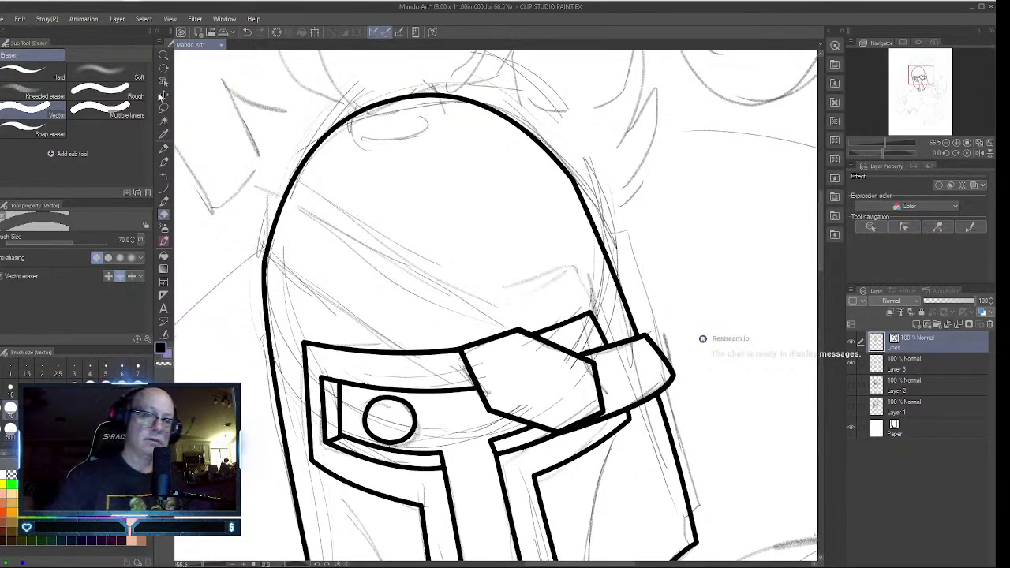
- Draw a diagonal strap with the Curve tool from the plate past the helmet's left edge, closing its outer end with a curve
left_click(163, 187)
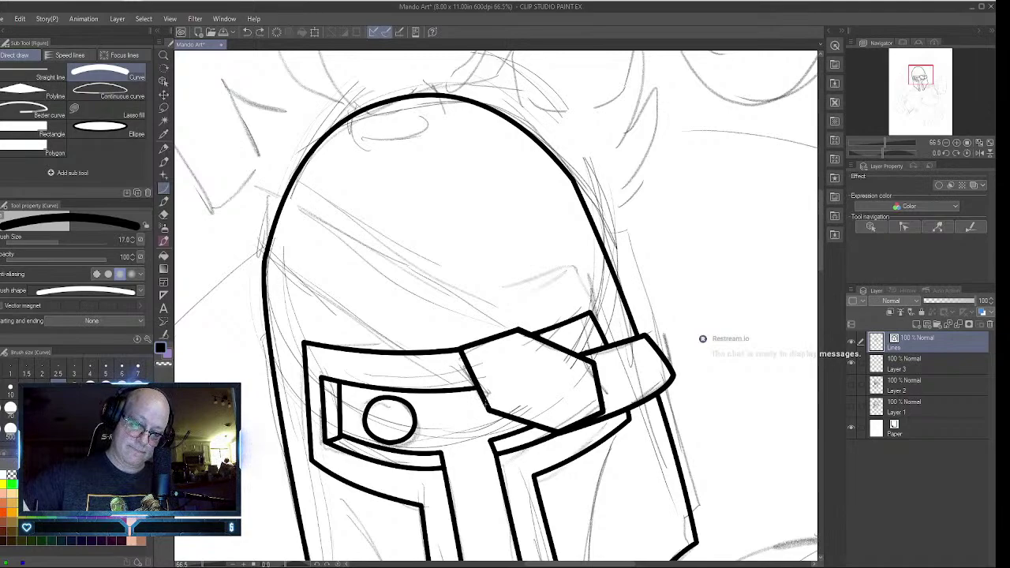
left_click_drag(482, 399, 261, 250)
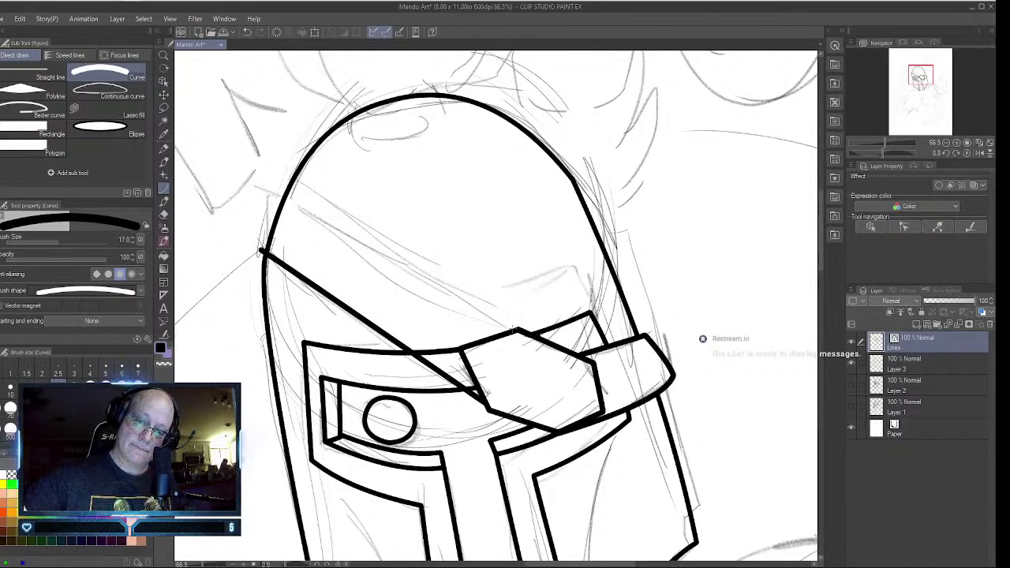
left_click_drag(512, 328, 276, 191)
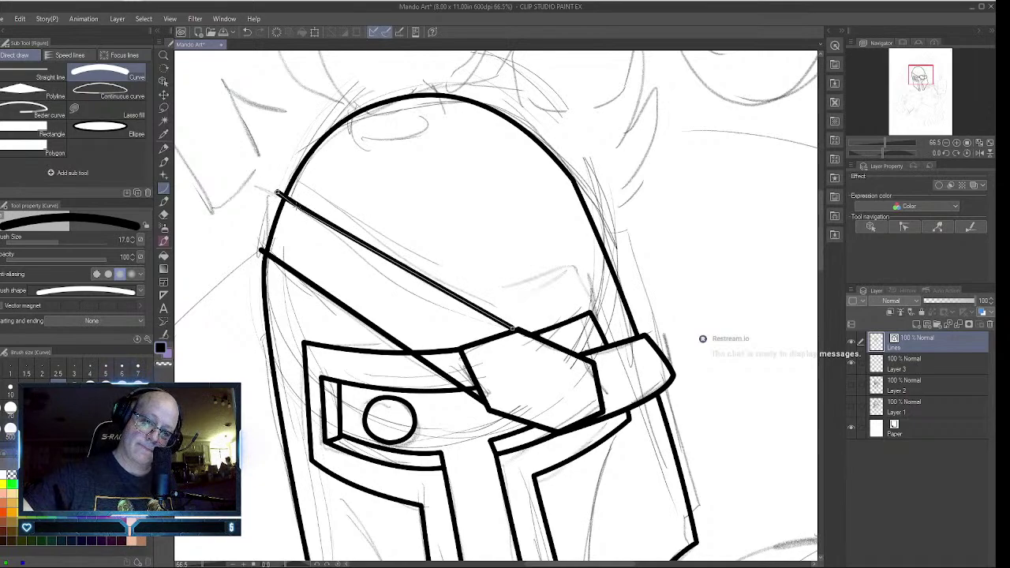
left_click(294, 203)
left_click_drag(276, 191, 260, 251)
left_click(258, 192)
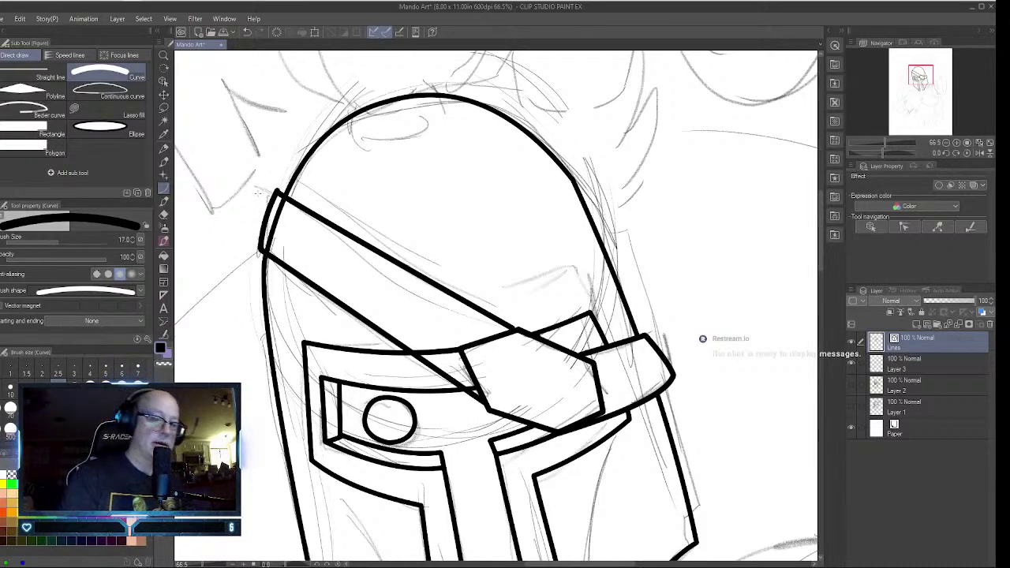
- Erase the helmet outline and visor lines inside the strap, reducing the vector eraser to size 20 for the small remnant beside the plate
left_click(164, 213)
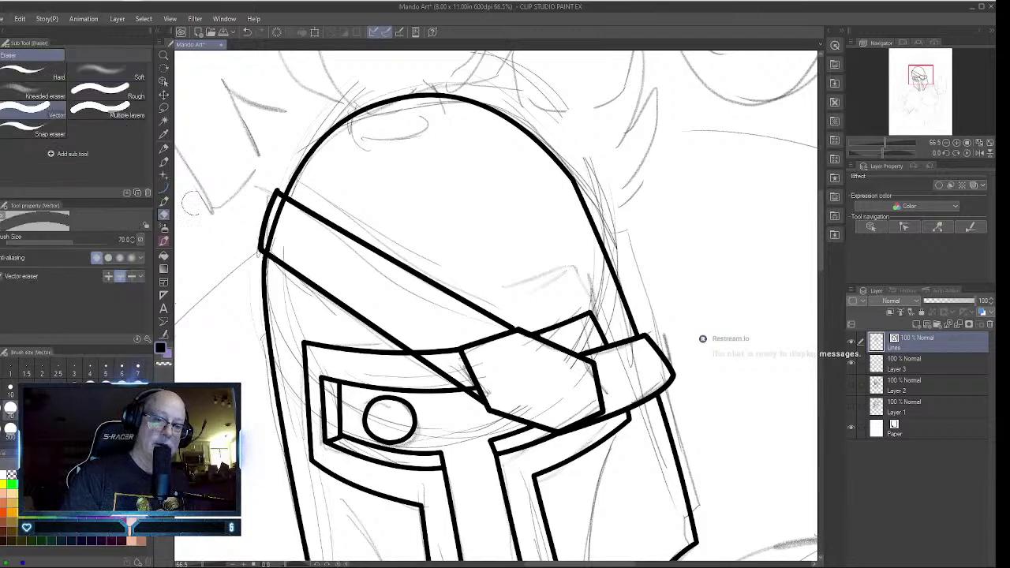
left_click(269, 221)
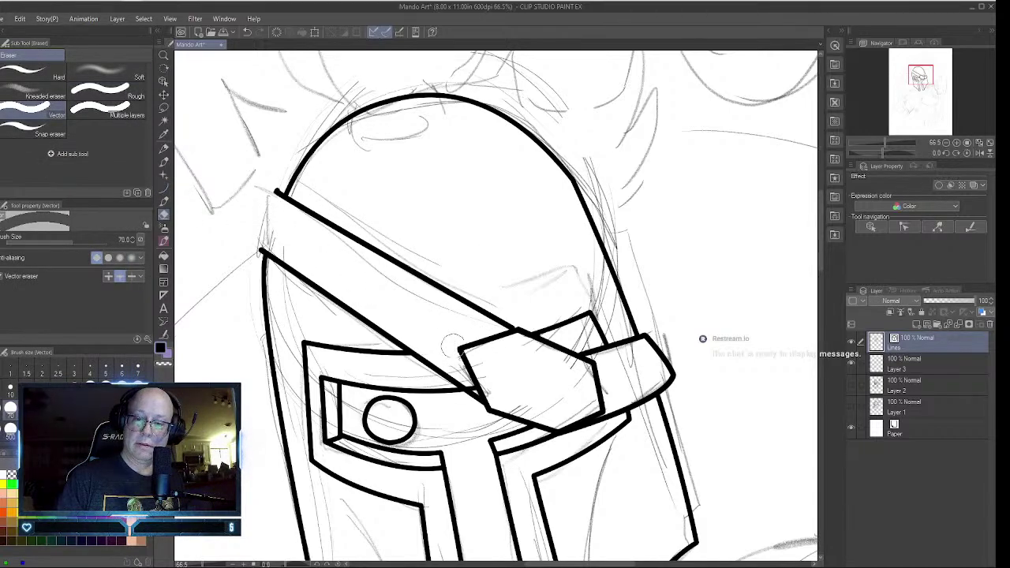
left_click(75, 380)
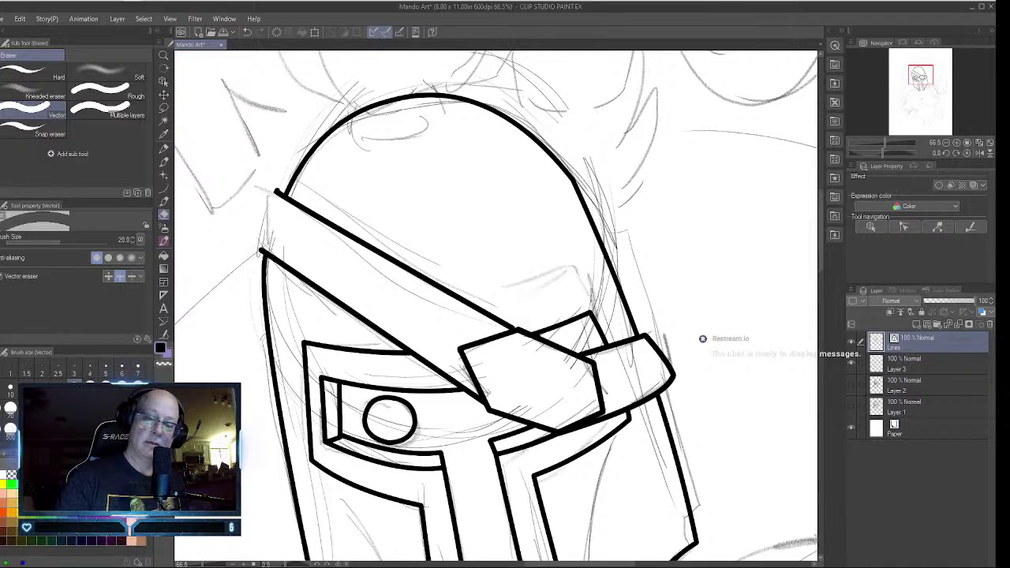
- Redraw the strap's missing outer end as an outward-bowed curve joining its upper and lower edges
left_click(164, 189)
left_click_drag(261, 251, 276, 192)
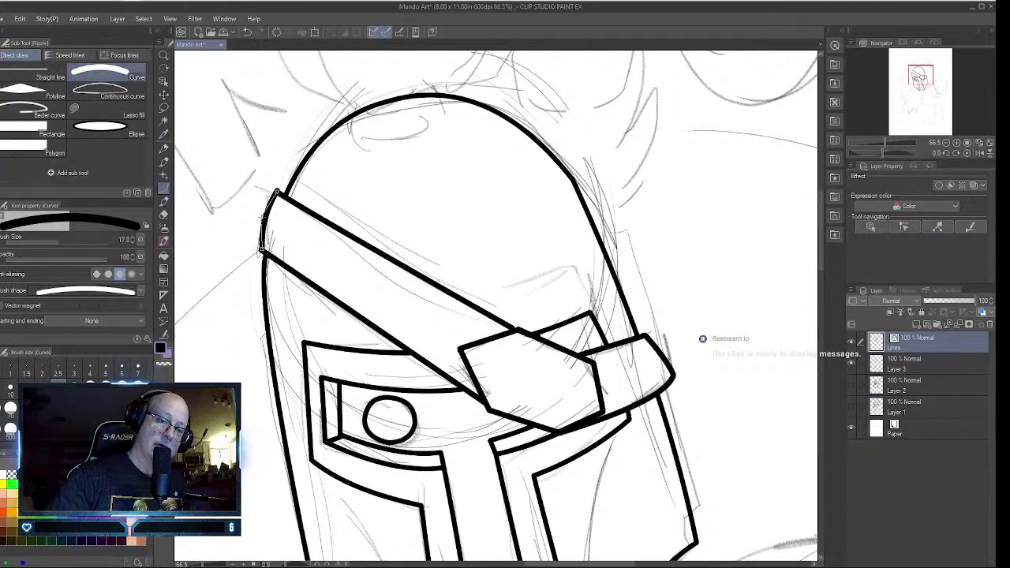
left_click(260, 218)
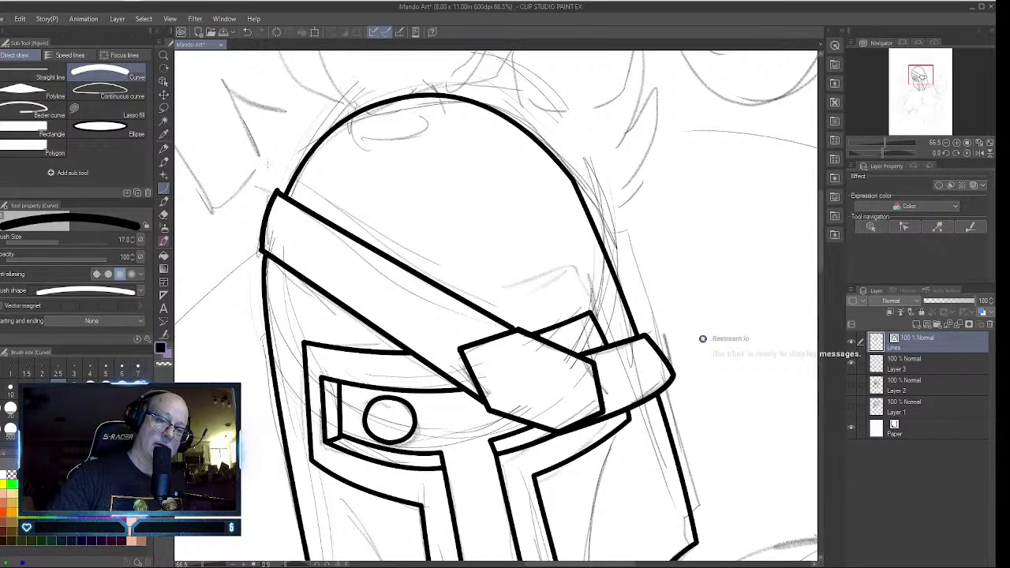
left_click(163, 213)
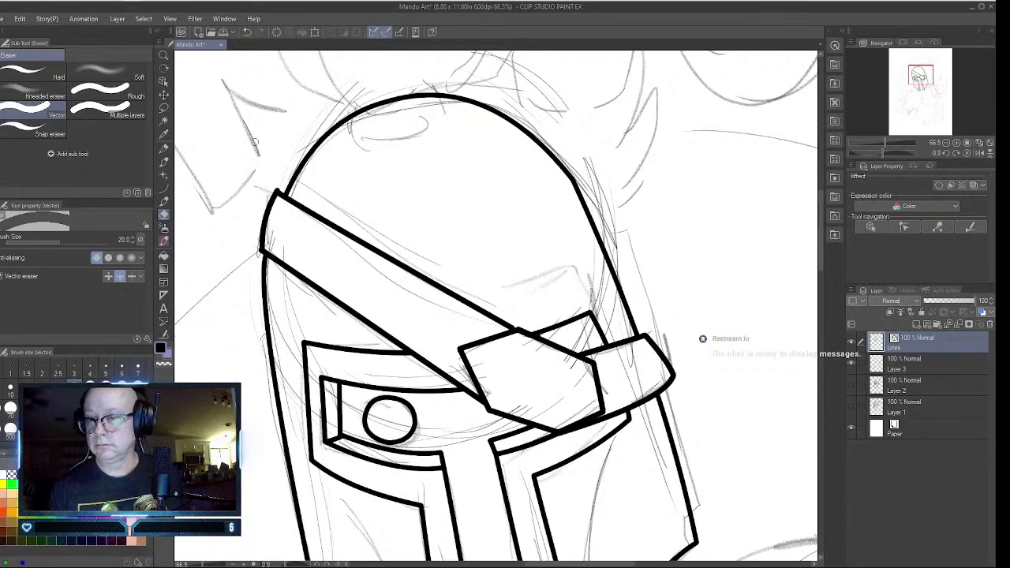
- Select the helmet's dome outline as an object and nudge the control point at its right shoulder slightly upward
key("o")
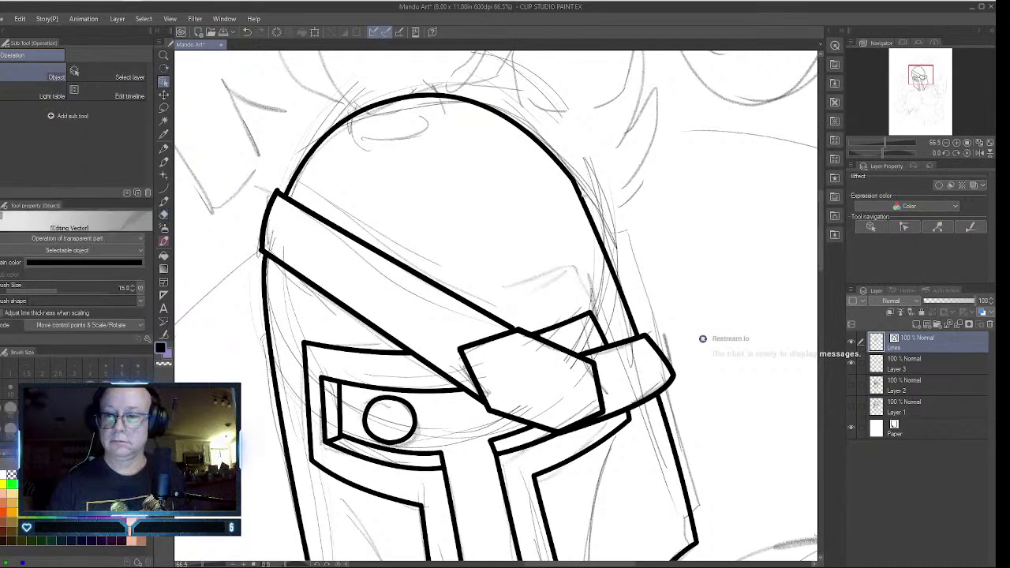
left_click(580, 190)
mouse_move(573, 181)
left_mouse_down()
mouse_move(586, 202)
mouse_move(575, 174)
left_mouse_up()
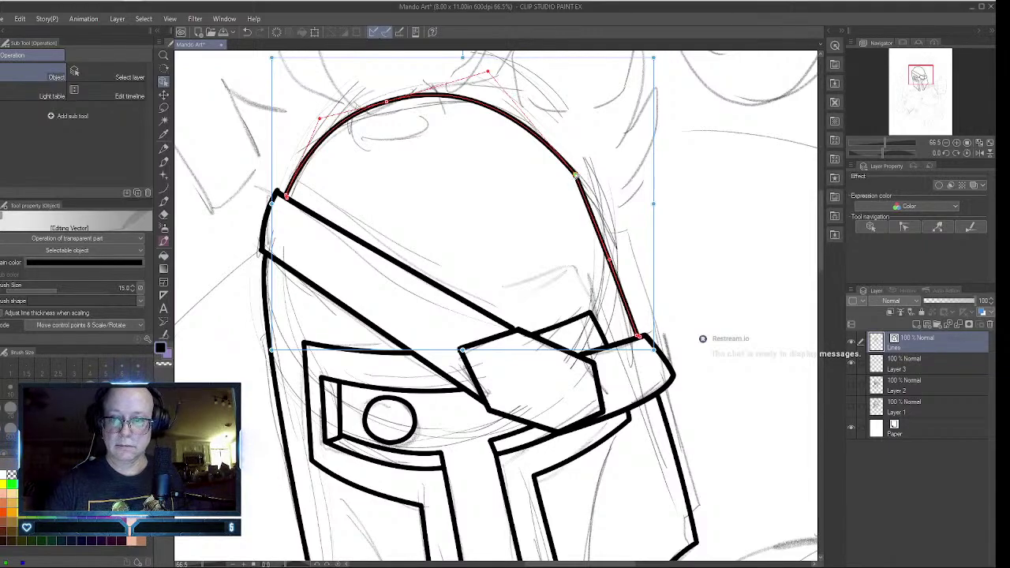
left_click_drag(575, 175, 577, 173)
left_click(578, 178)
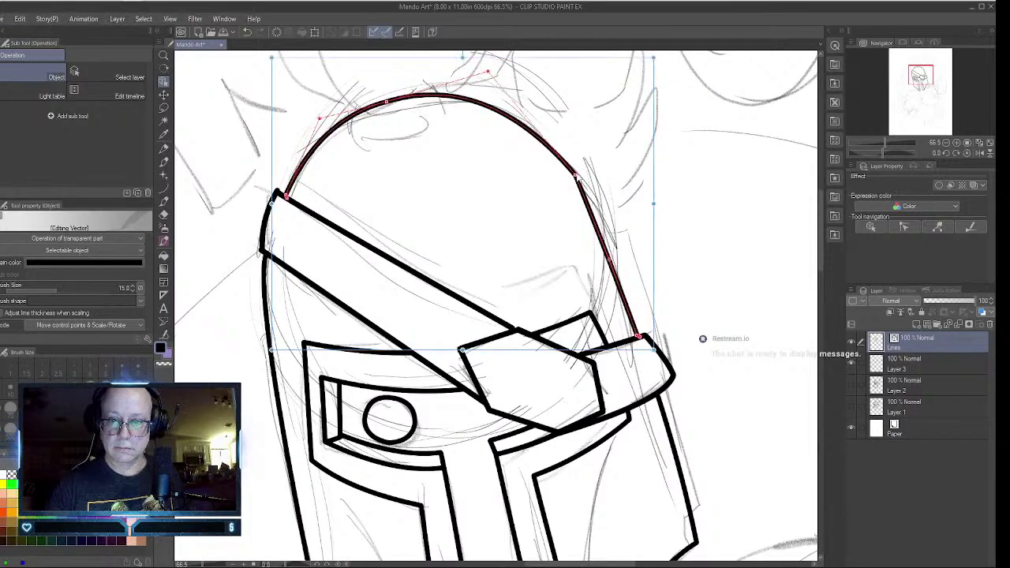
right_click(576, 175)
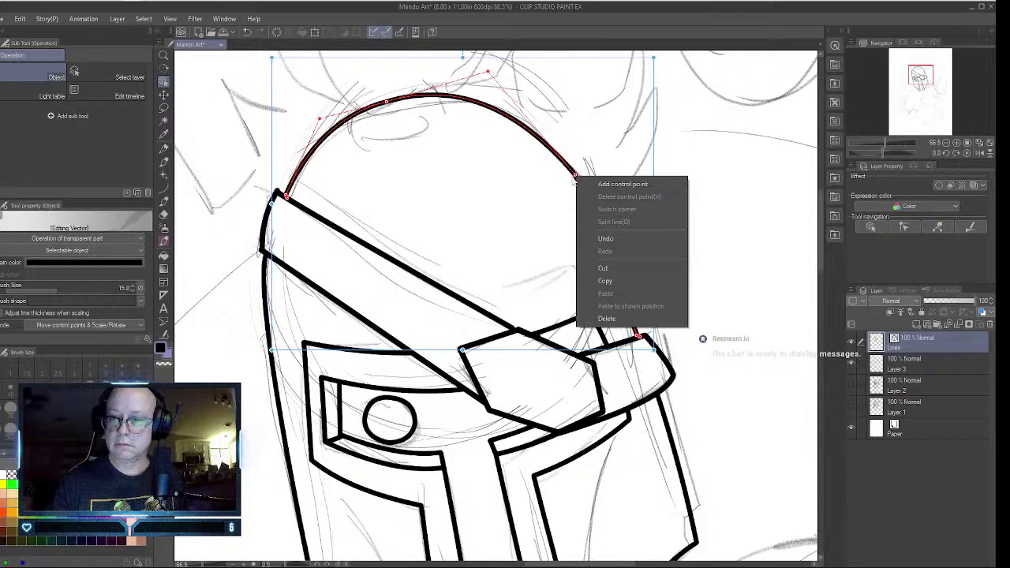
left_click(579, 180)
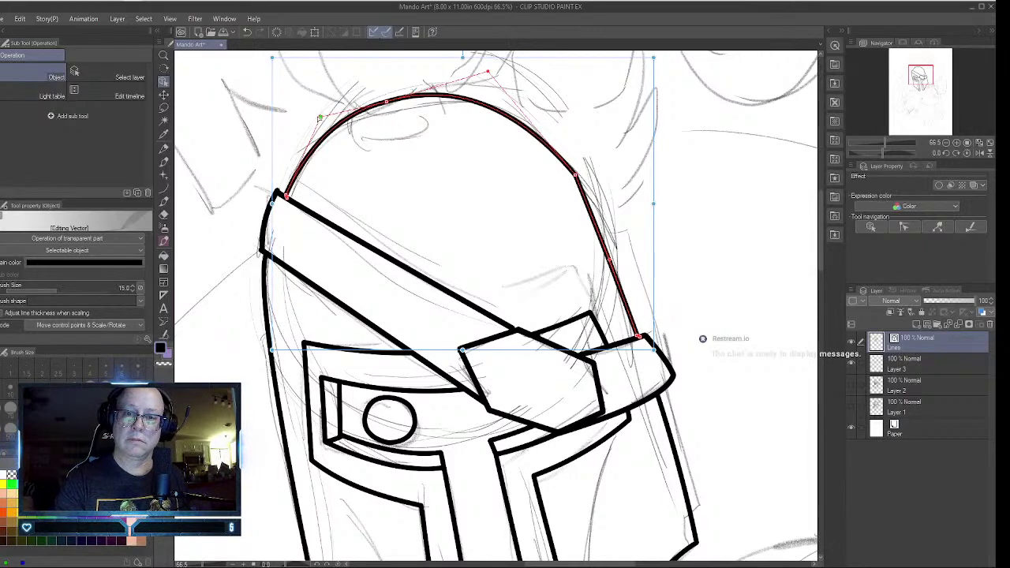
- Reshape the dome's curve by adjusting its upper control points and move its left end point to the strap's upper corner
left_click_drag(310, 122, 308, 124)
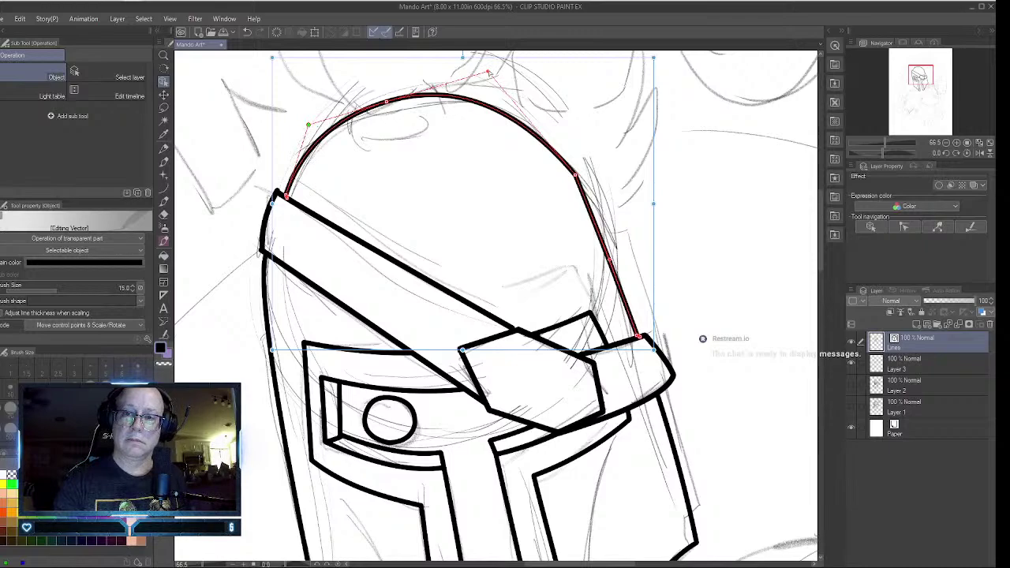
left_click_drag(488, 72, 498, 66)
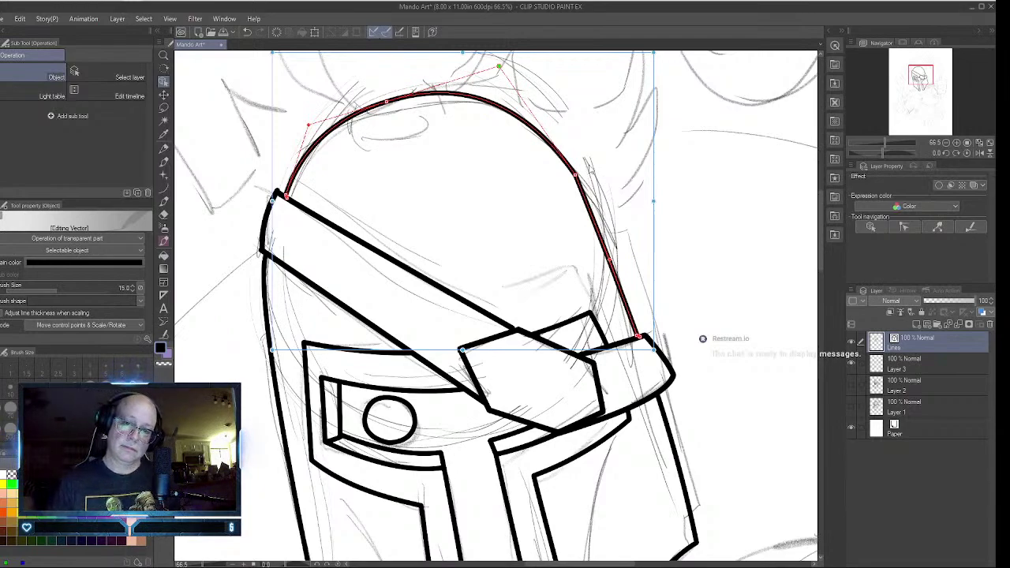
left_click_drag(386, 102, 389, 108)
left_click_drag(499, 66, 511, 75)
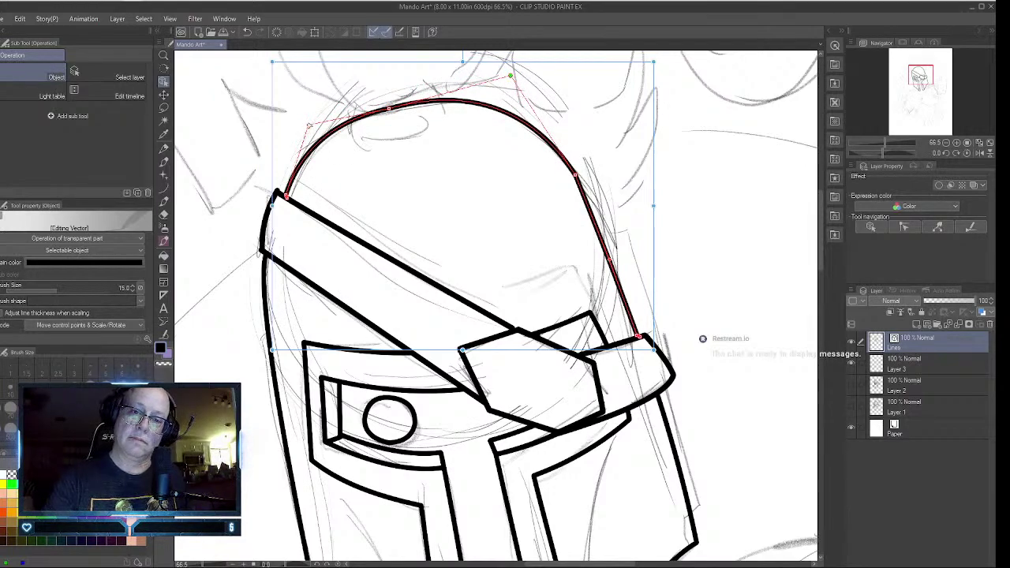
left_click_drag(309, 124, 311, 126)
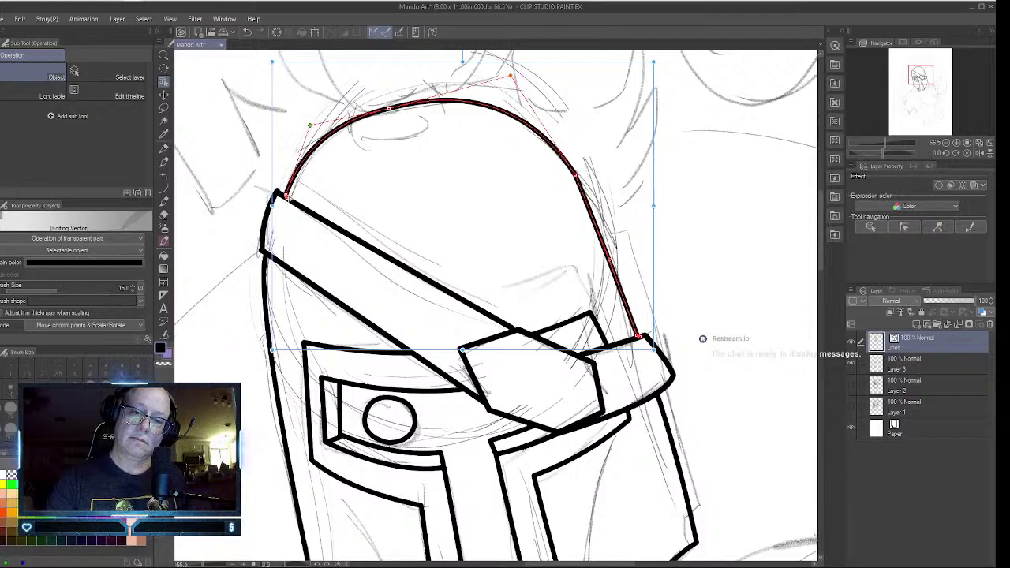
left_click_drag(287, 196, 282, 193)
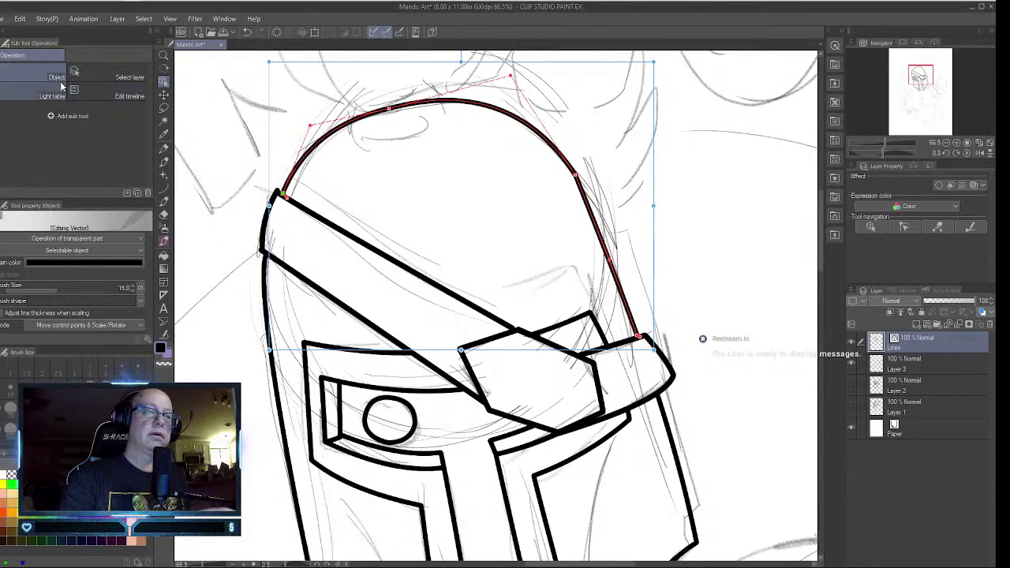
- Draw the left side and upper edge of a small crest piece over the dome's top with the Curve tool, bowing both inward or outward per the sketch
left_click(163, 56)
left_click_drag(643, 175, 701, 144)
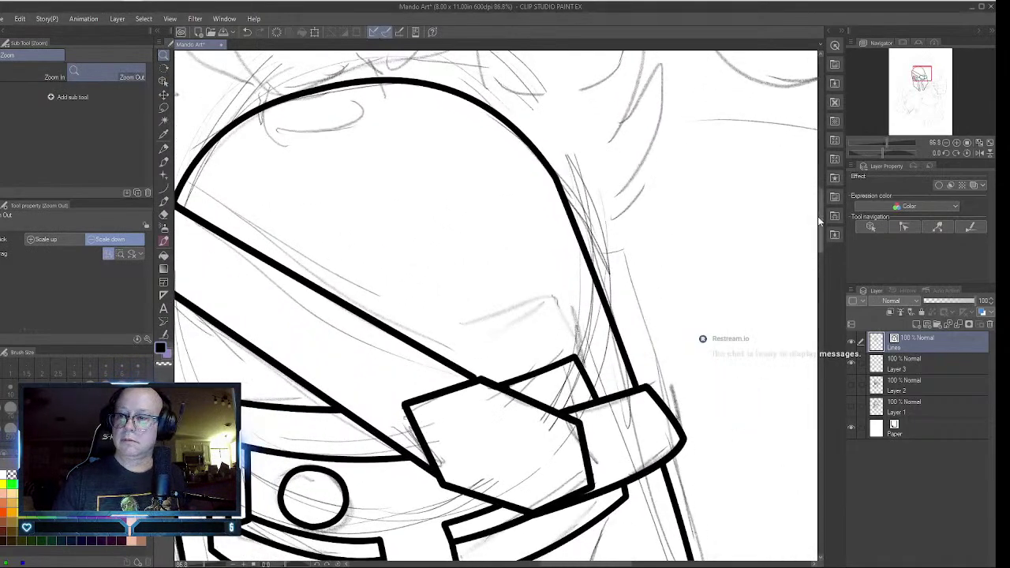
left_click_drag(820, 211, 821, 202)
scroll(820, 203, "down", 2)
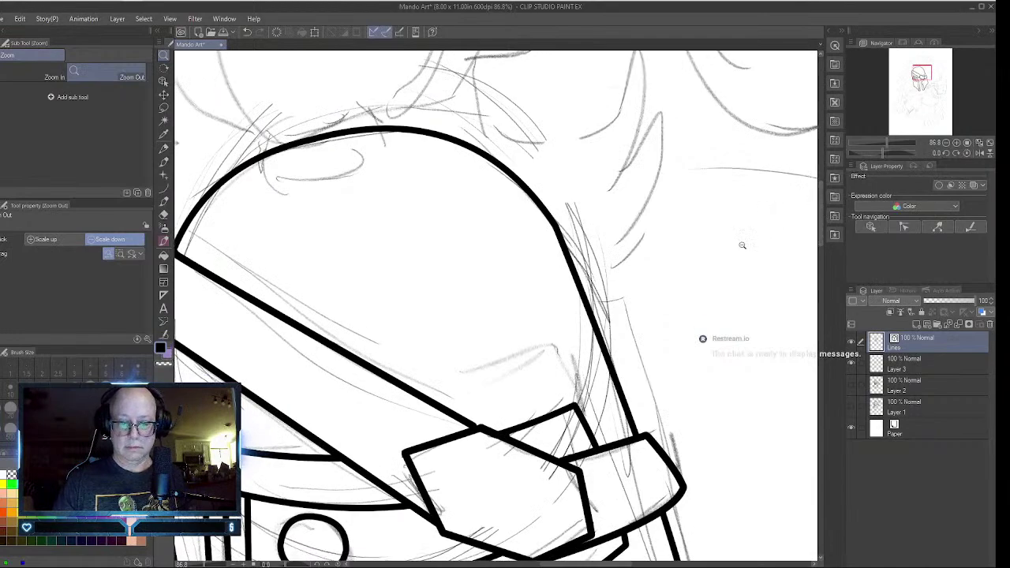
left_click(163, 81)
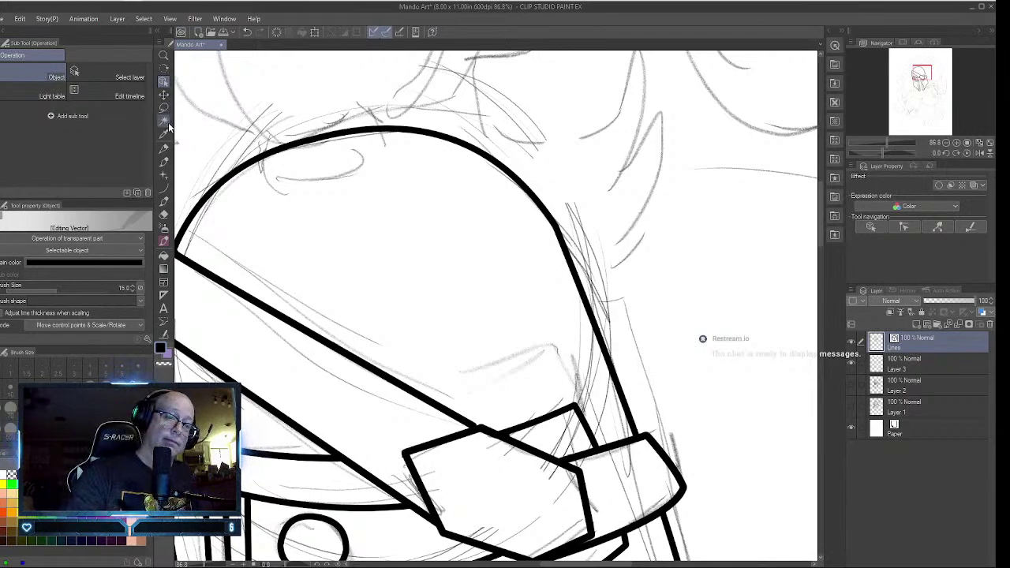
left_click(163, 188)
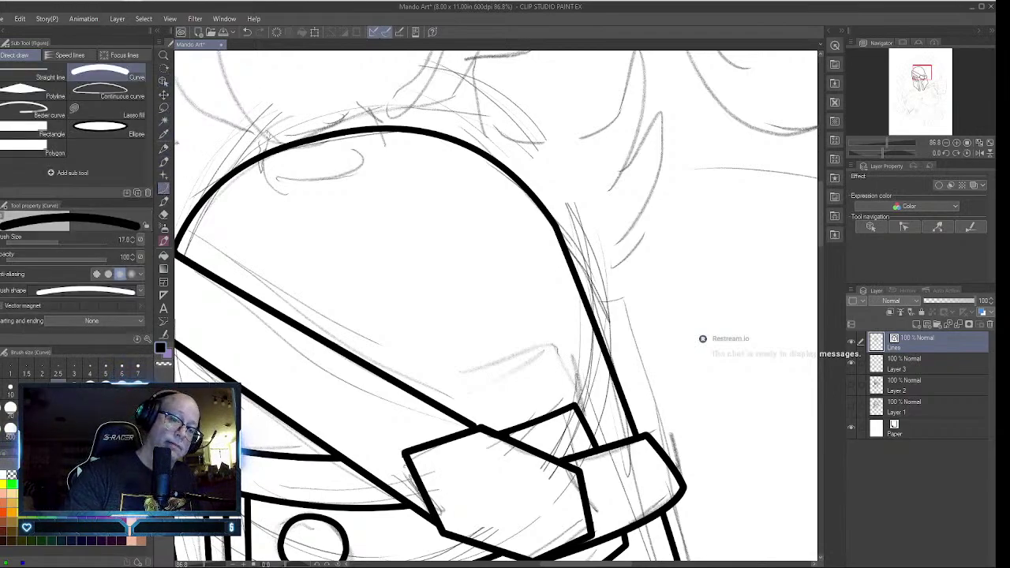
left_click_drag(267, 135, 276, 195)
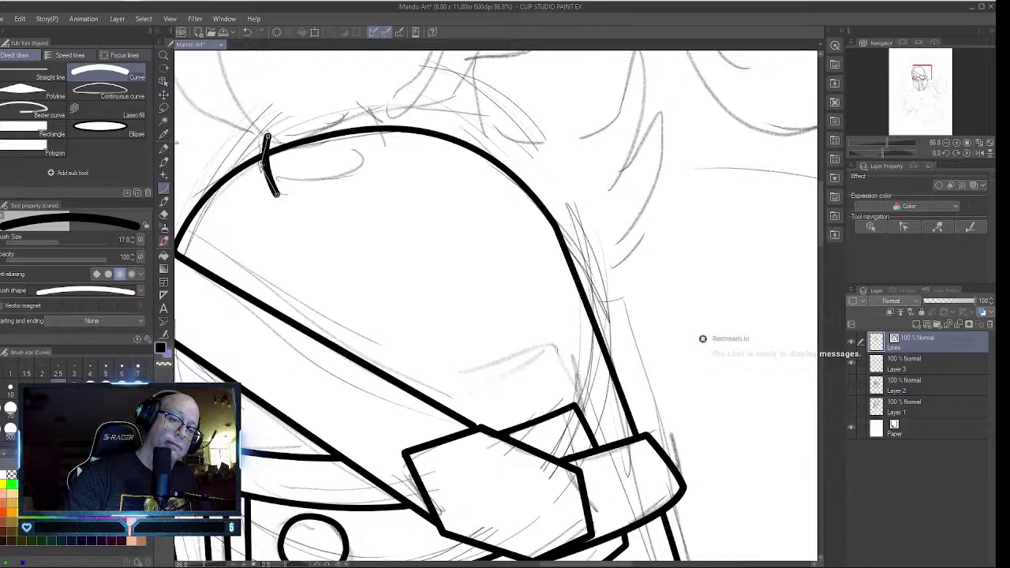
left_click(262, 165)
left_click_drag(266, 134, 386, 109)
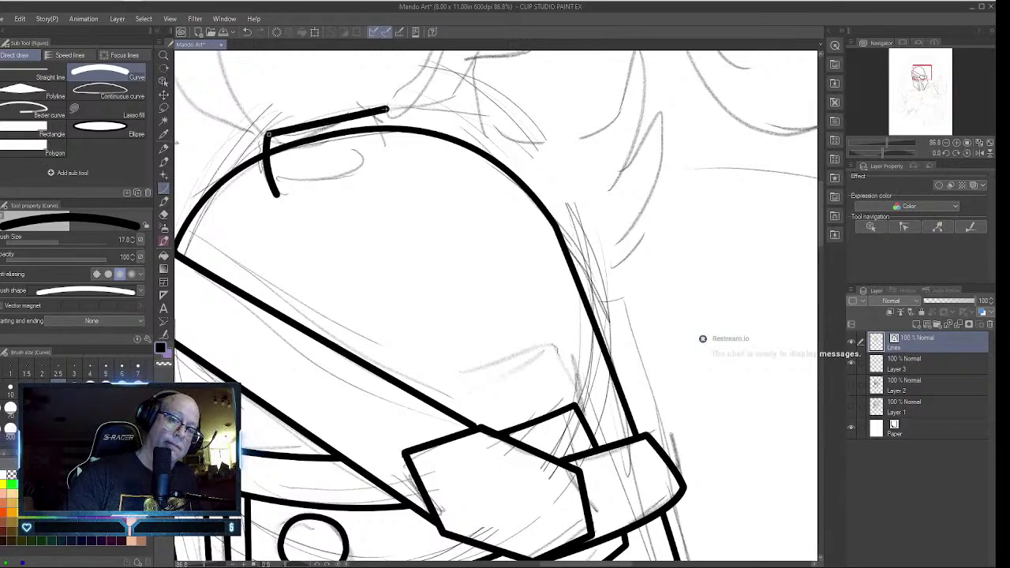
left_click(331, 131)
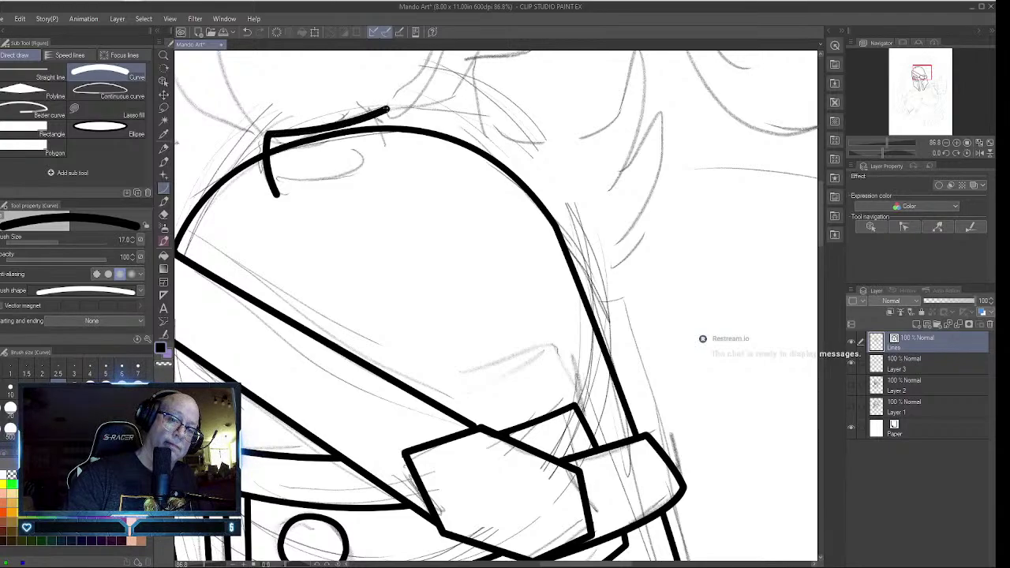
- Draw the crest piece's outward-bowed right side and downward-curved lower edge, closing the shape
left_click_drag(387, 109, 398, 157)
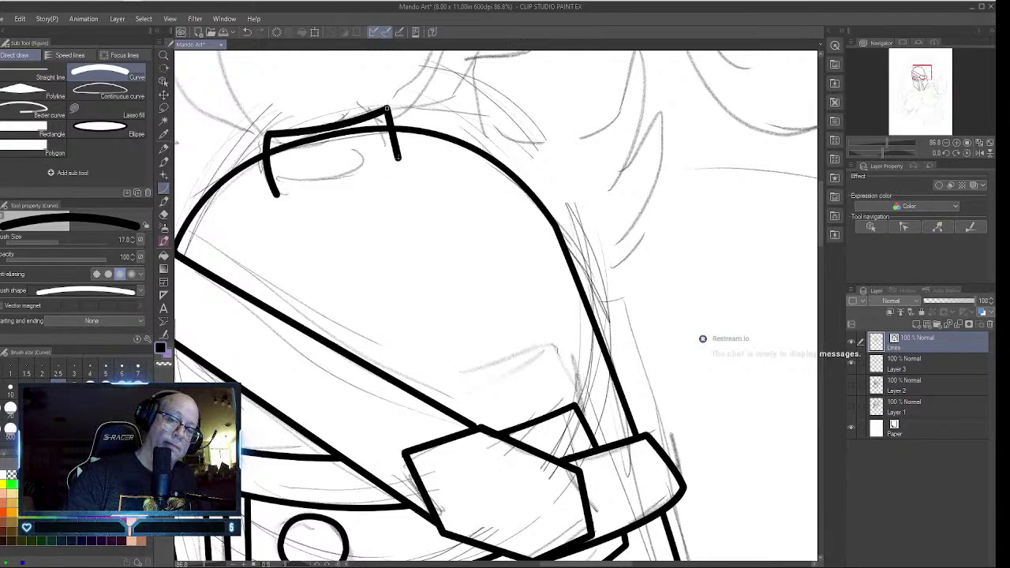
left_click(406, 136)
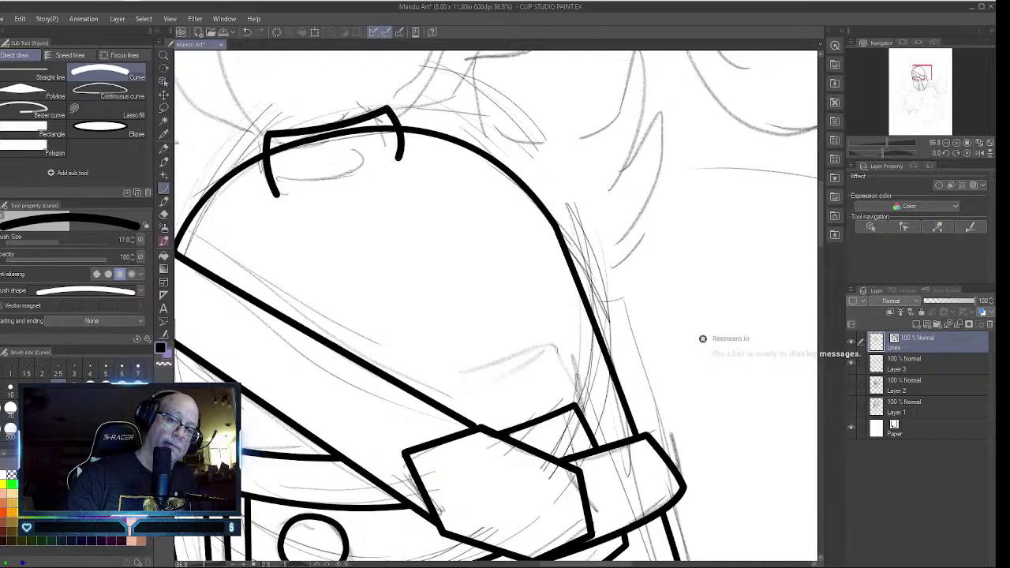
left_click_drag(277, 194, 398, 160)
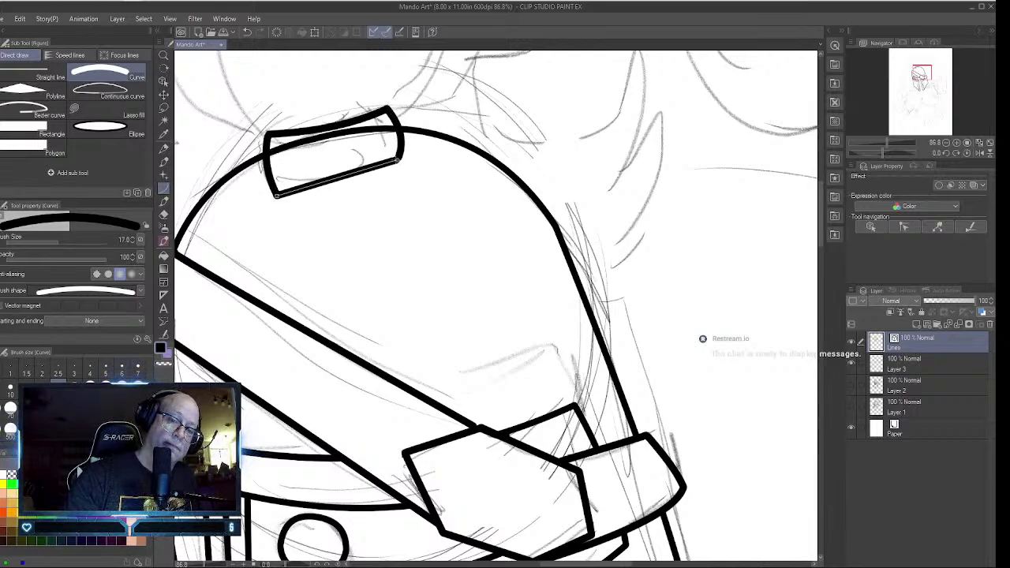
left_click(337, 193)
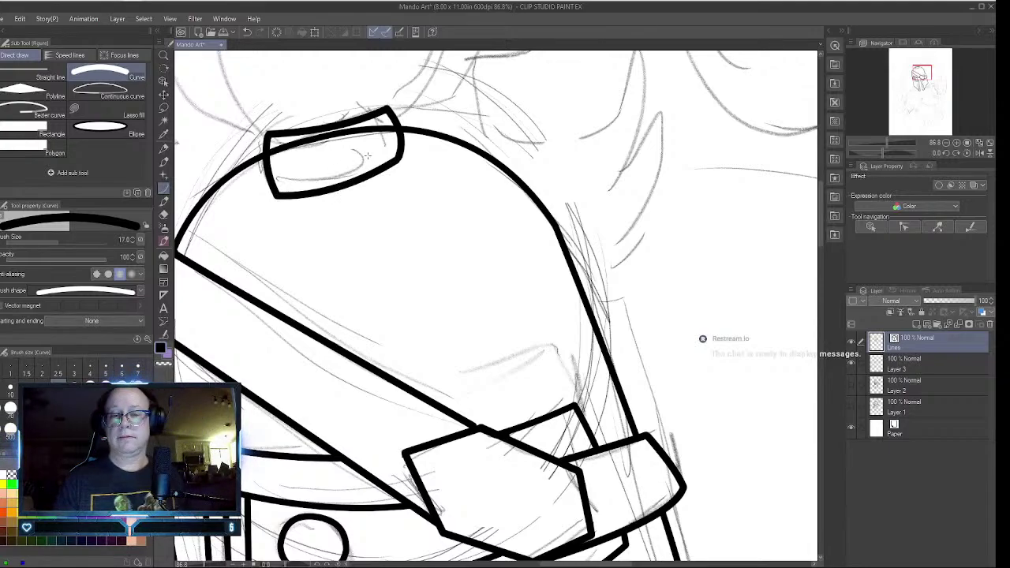
- Erase the section of the dome outline that runs through the crest piece with the Vector eraser
left_click(164, 214)
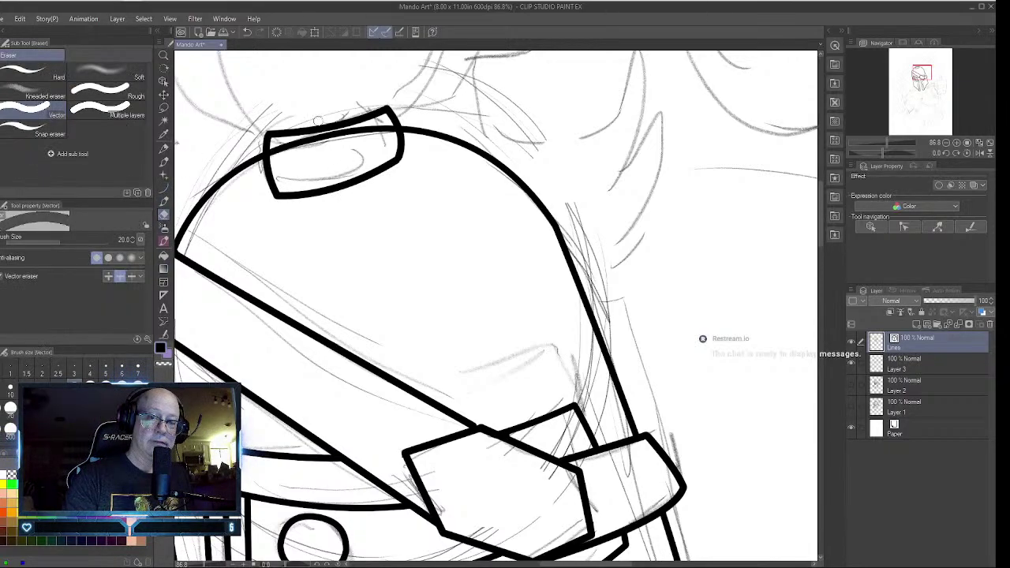
left_click(378, 129)
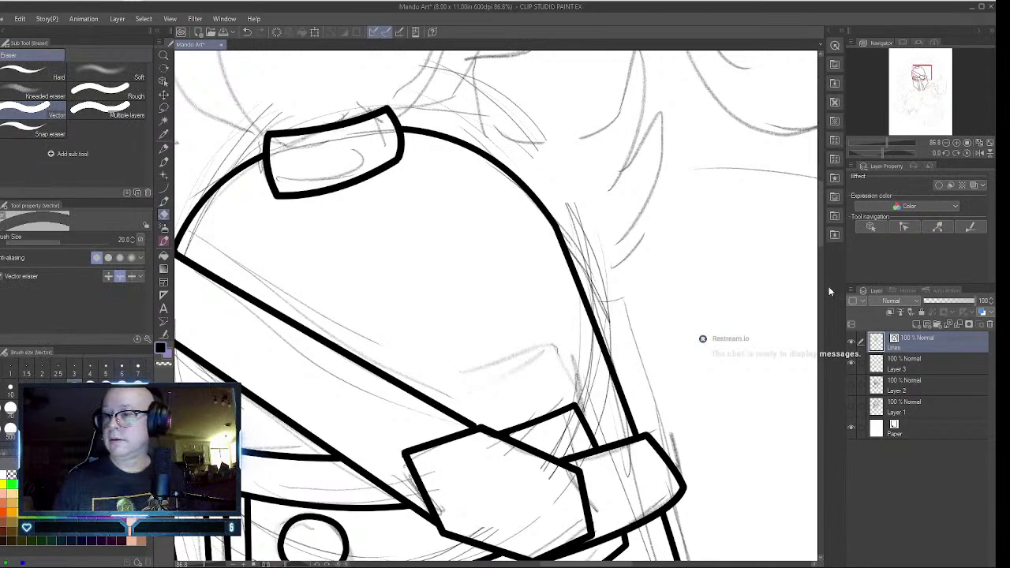
- Draw the plume's lower-left fold line and outward-bowed left side with the Curve tool, rising from the crest piece over the sketch
left_click_drag(821, 253, 818, 208)
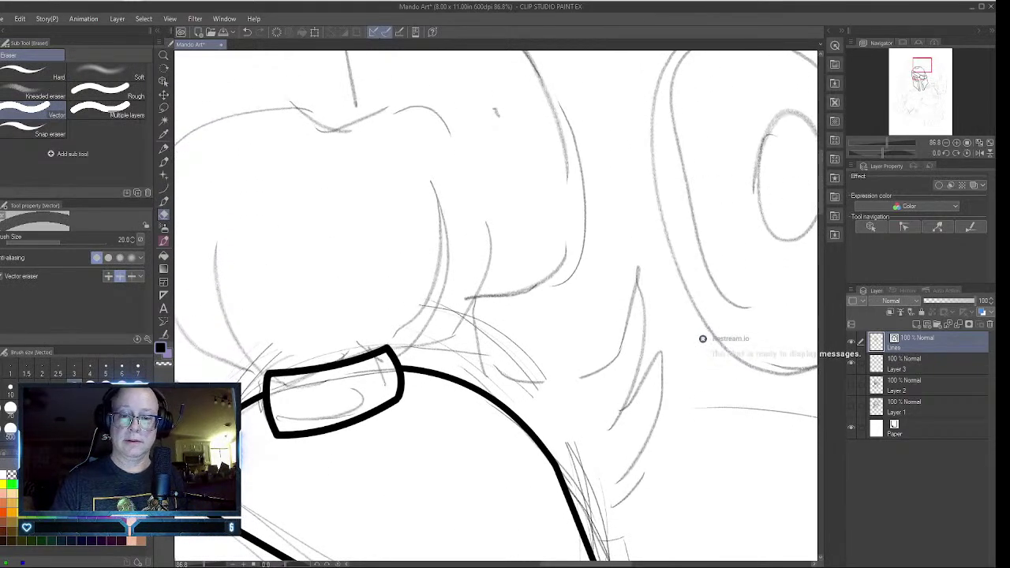
left_click(163, 55)
left_click(294, 91)
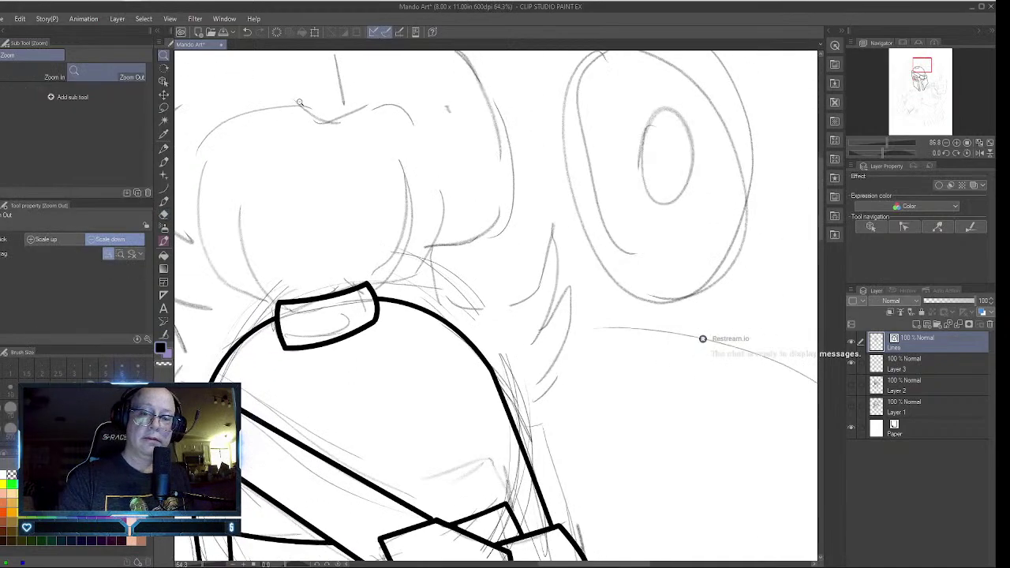
left_click(294, 91)
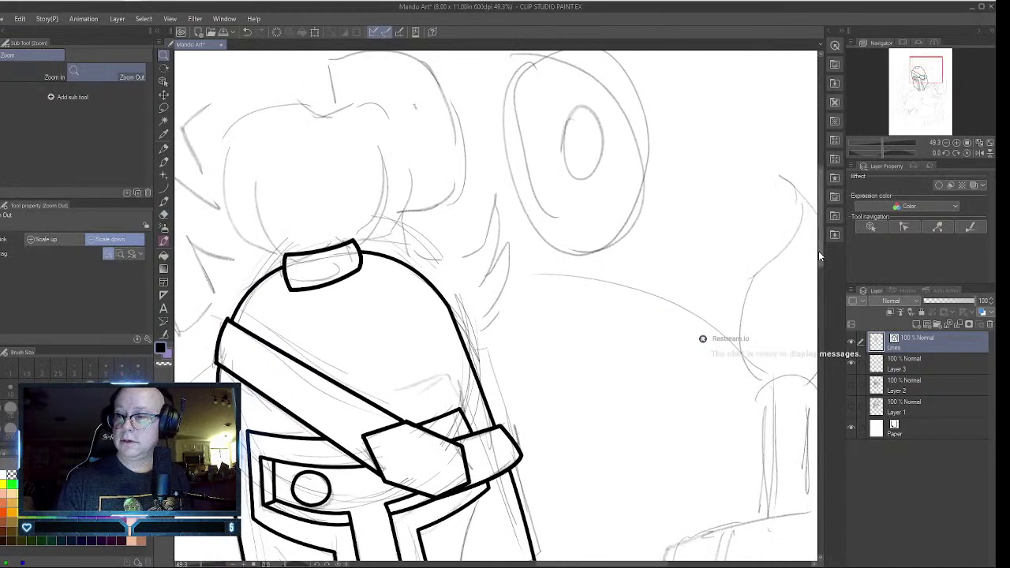
left_click_drag(818, 250, 821, 238)
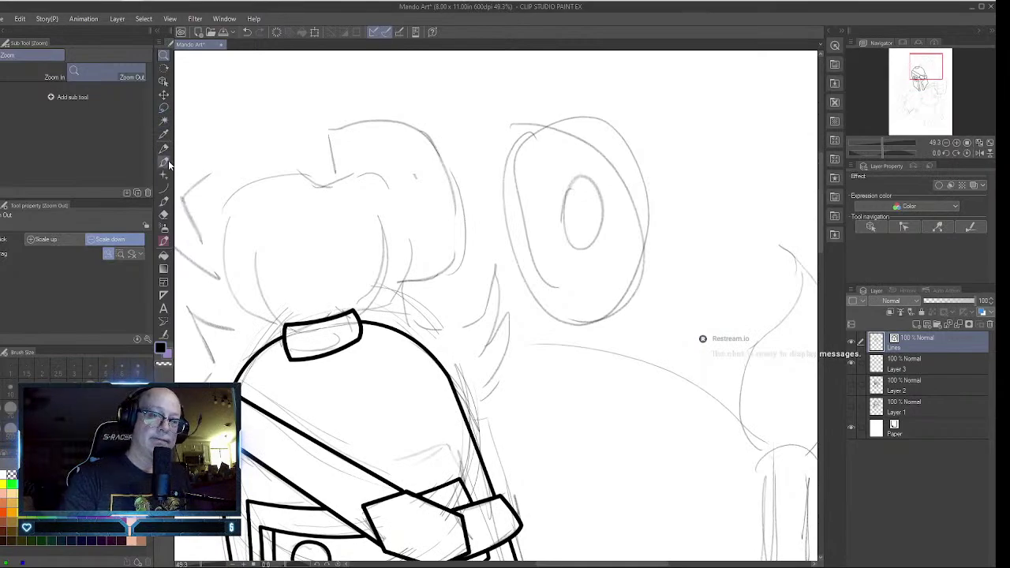
left_click(164, 188)
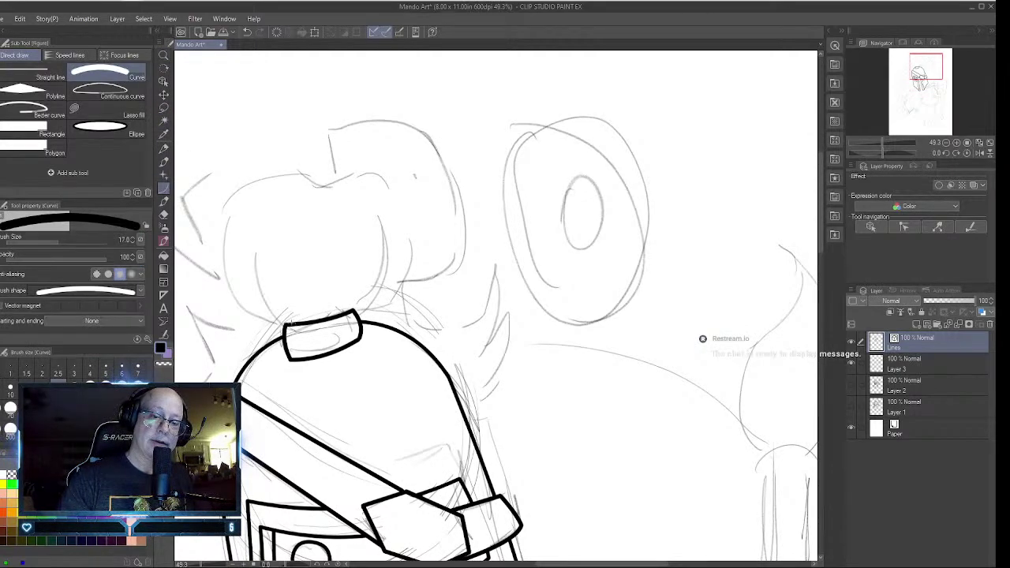
left_click_drag(292, 322, 260, 250)
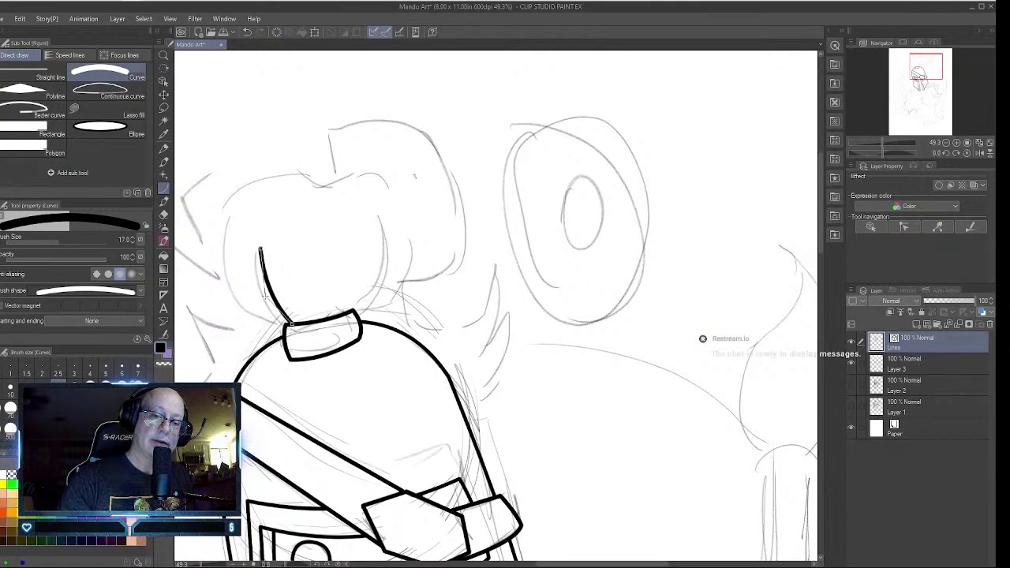
left_click(265, 296)
left_click_drag(284, 325, 227, 202)
left_click(211, 326)
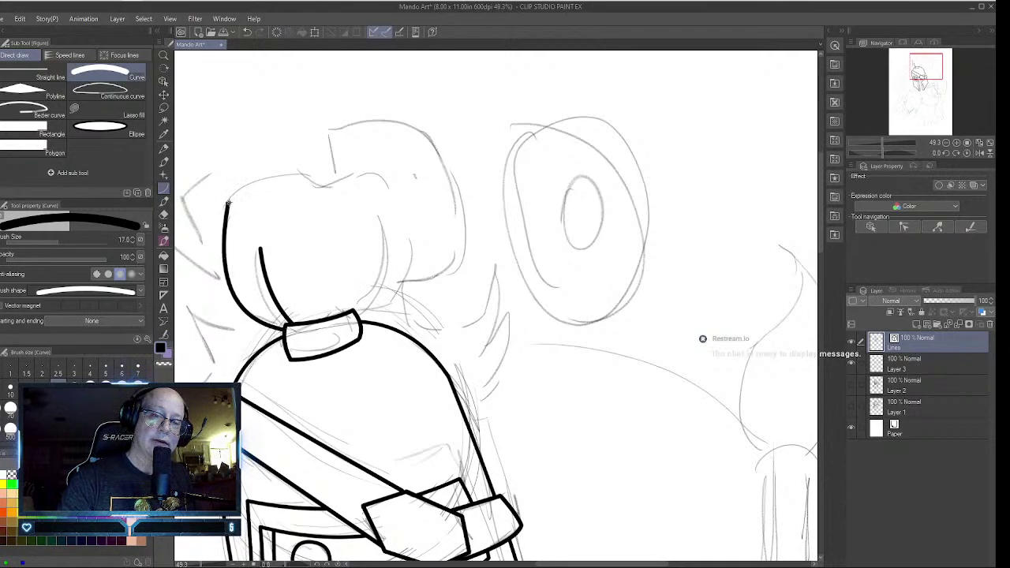
- Draw the plume's top edge as two upward-bowed curves that meet in a dip at the centre
left_click_drag(228, 203, 321, 185)
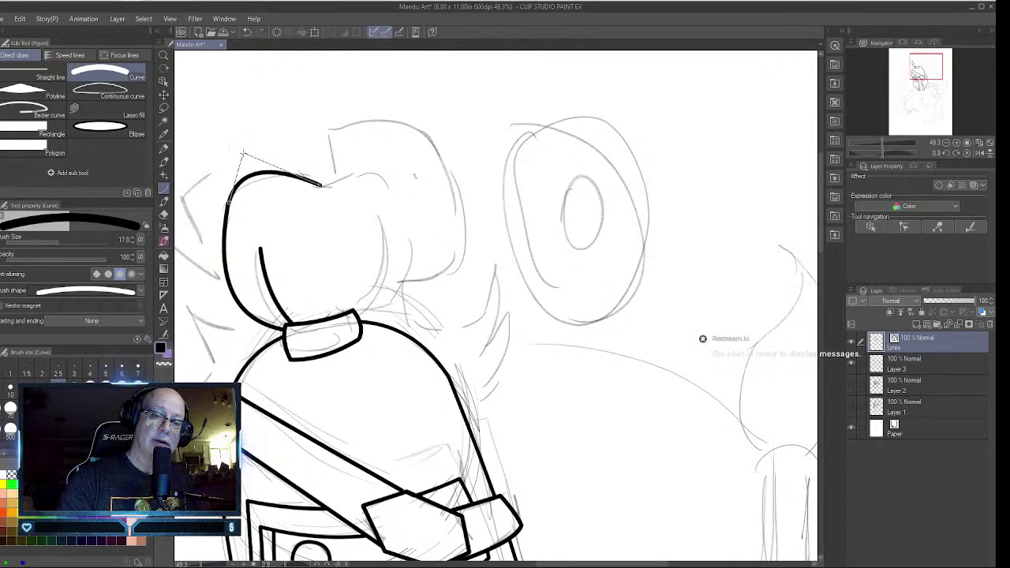
left_click(243, 152)
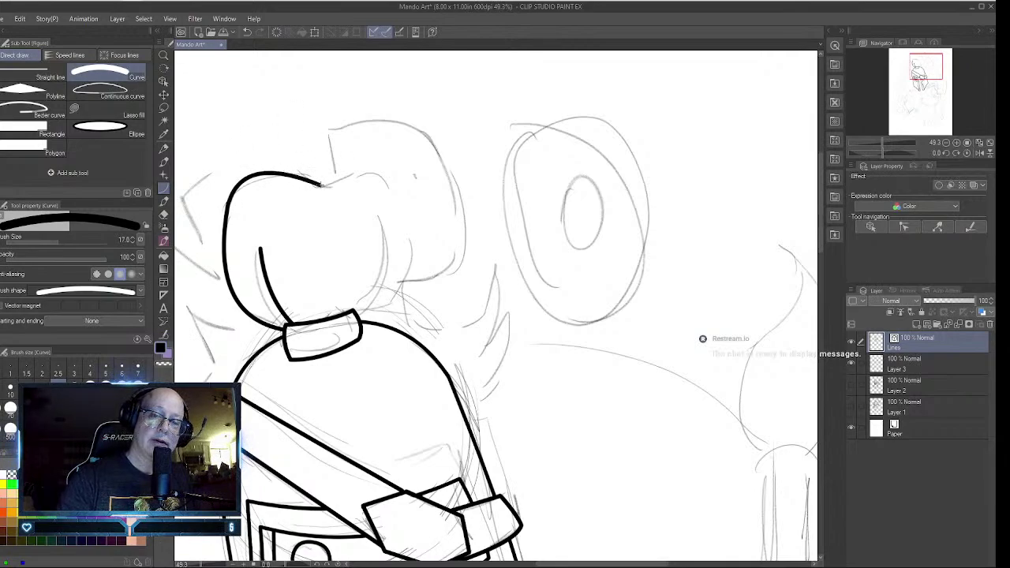
left_click_drag(323, 185, 391, 188)
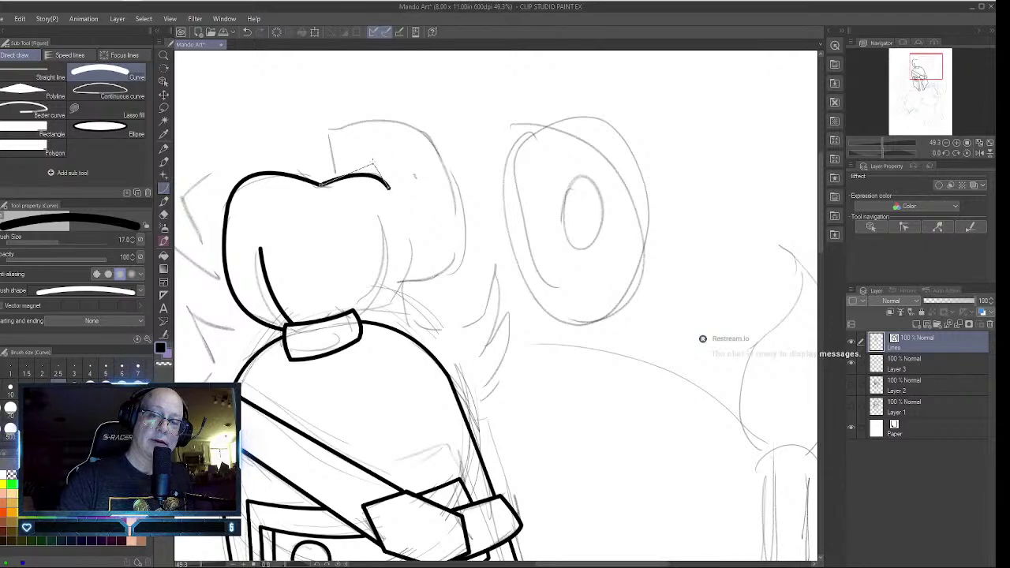
left_click(375, 157)
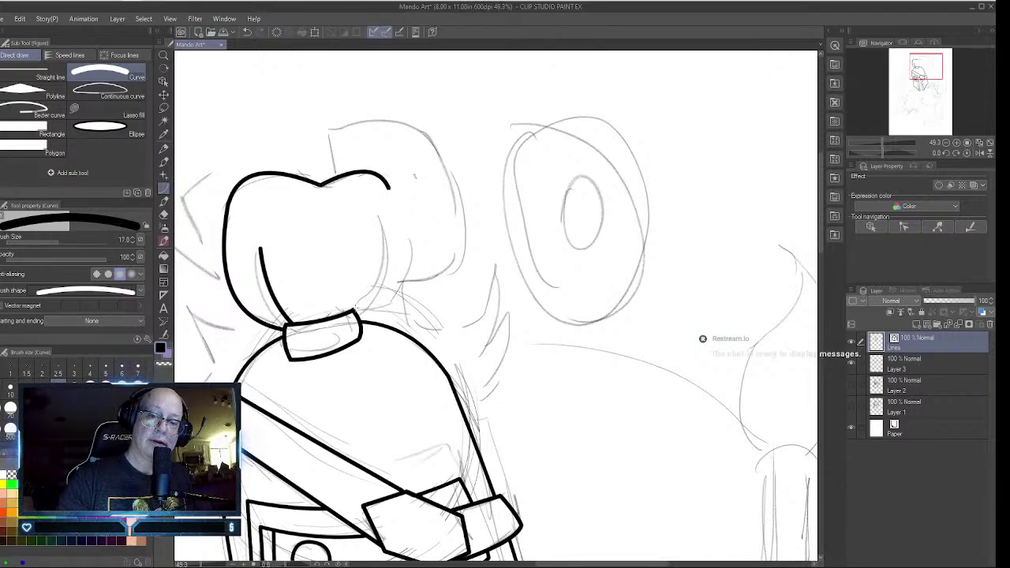
- Draw the plume's right and middle fold lines as outward-bowed curves rising from the crest piece
left_click_drag(357, 306, 380, 214)
left_click(399, 280)
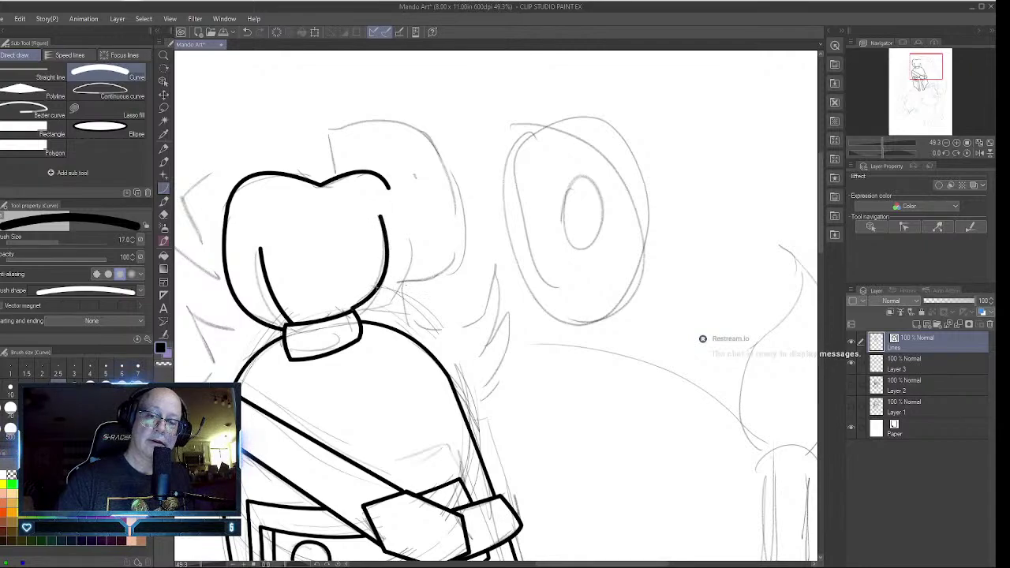
left_click_drag(333, 315, 332, 230)
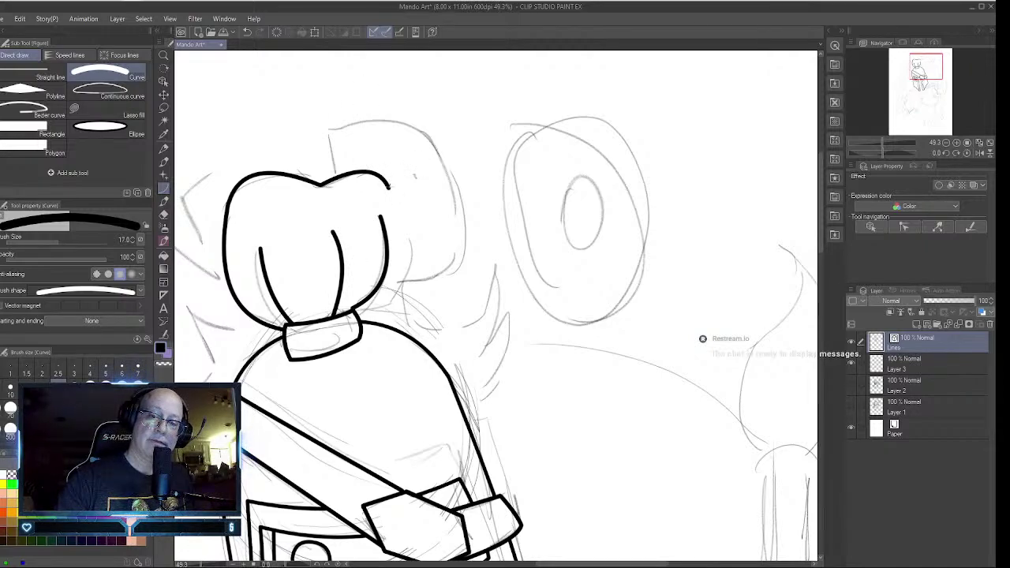
- Continue the plume's right side down in an outward bow, then sweep it along the dome and up to a pointed tail tip
left_click_drag(388, 187, 403, 290)
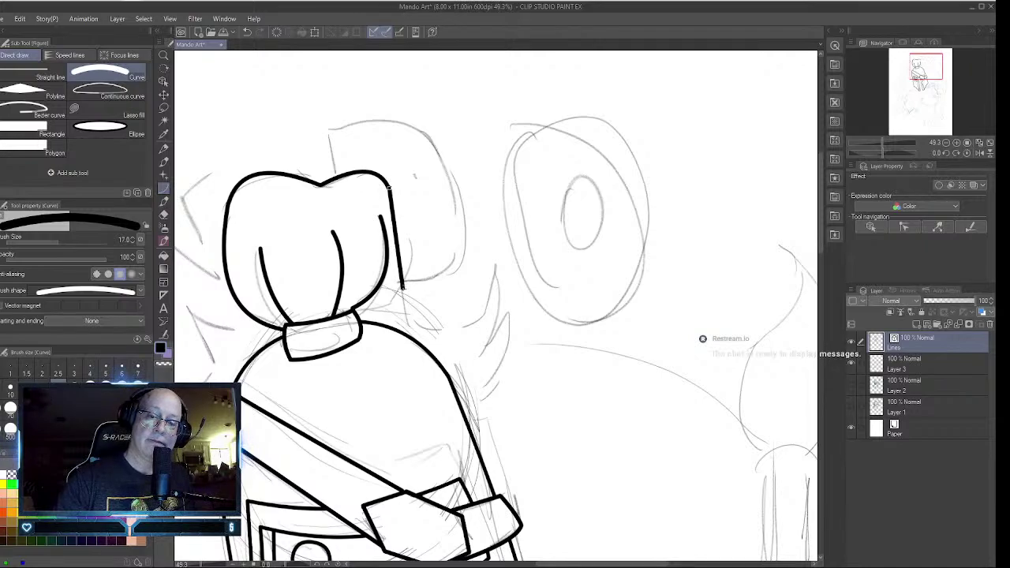
left_click(423, 247)
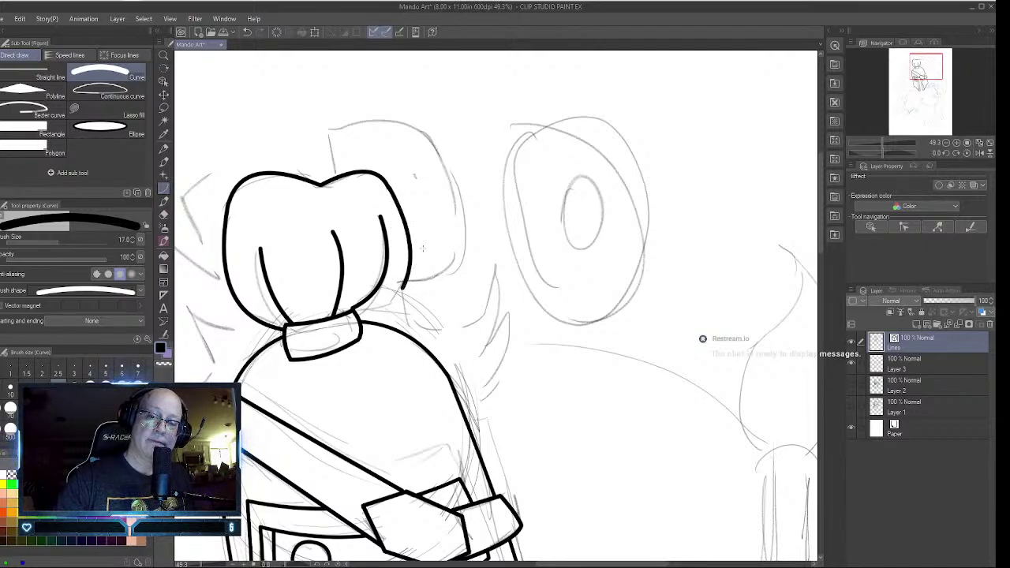
left_click_drag(400, 287, 447, 328)
left_click(394, 336)
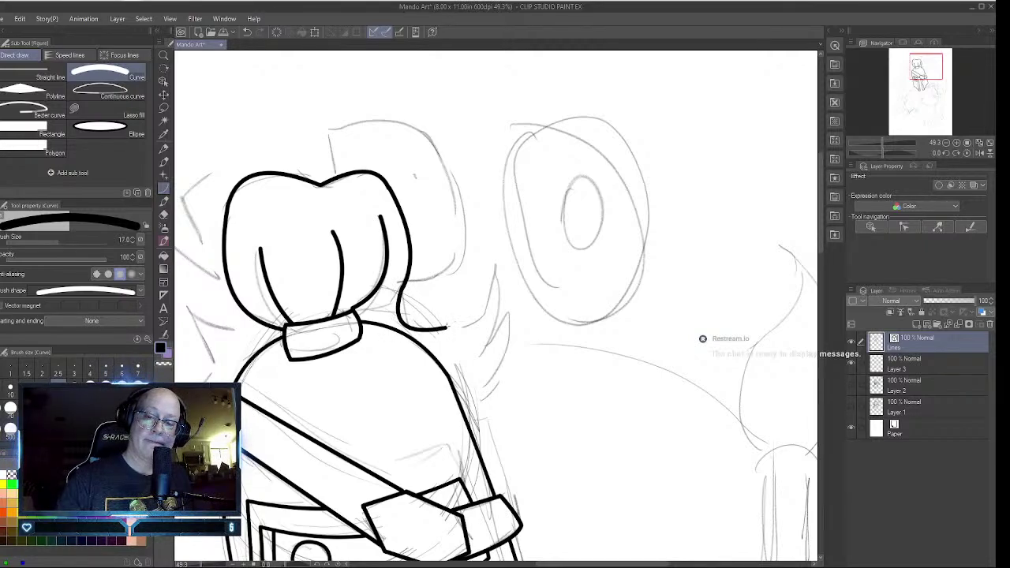
left_click_drag(445, 328, 496, 268)
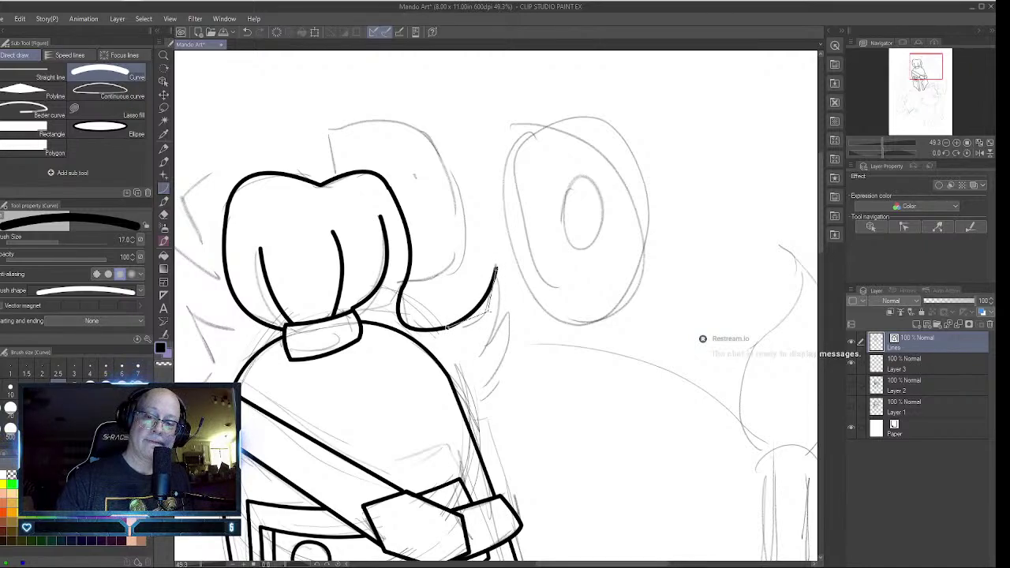
left_click(496, 314)
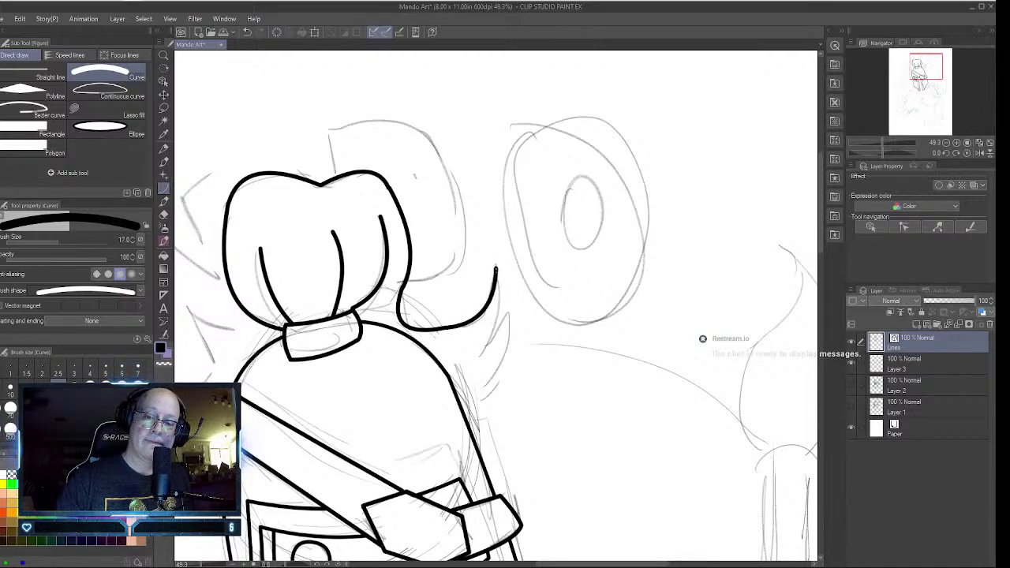
- Draw the tail's inner notch and second pointed tip, and curve its outer edge down to the dome's right side
mouse_move(496, 268)
left_mouse_down()
mouse_move(486, 353)
mouse_move(513, 312)
mouse_move(469, 417)
left_mouse_up()
left_click(512, 301)
left_click(507, 333)
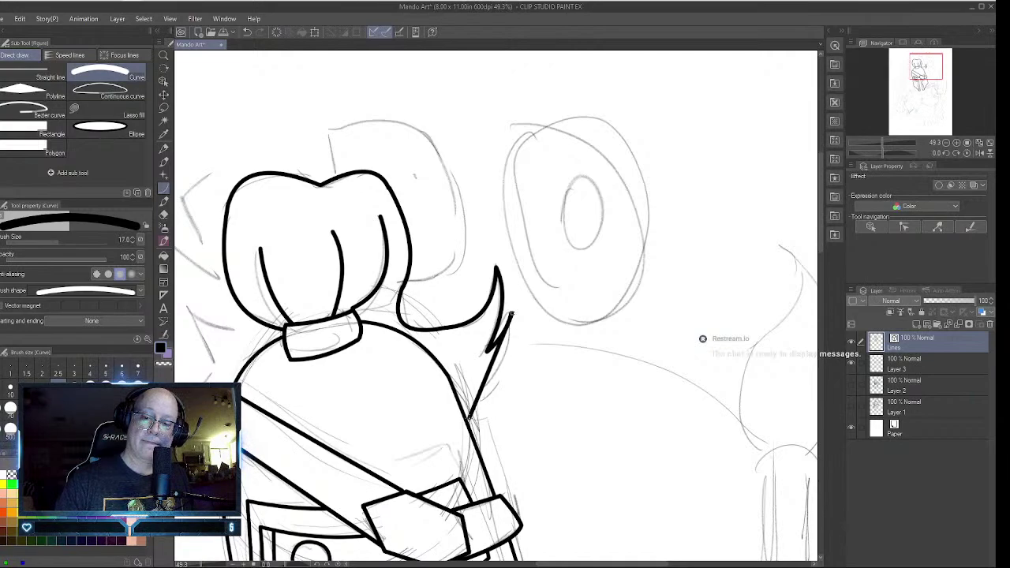
left_click(516, 367)
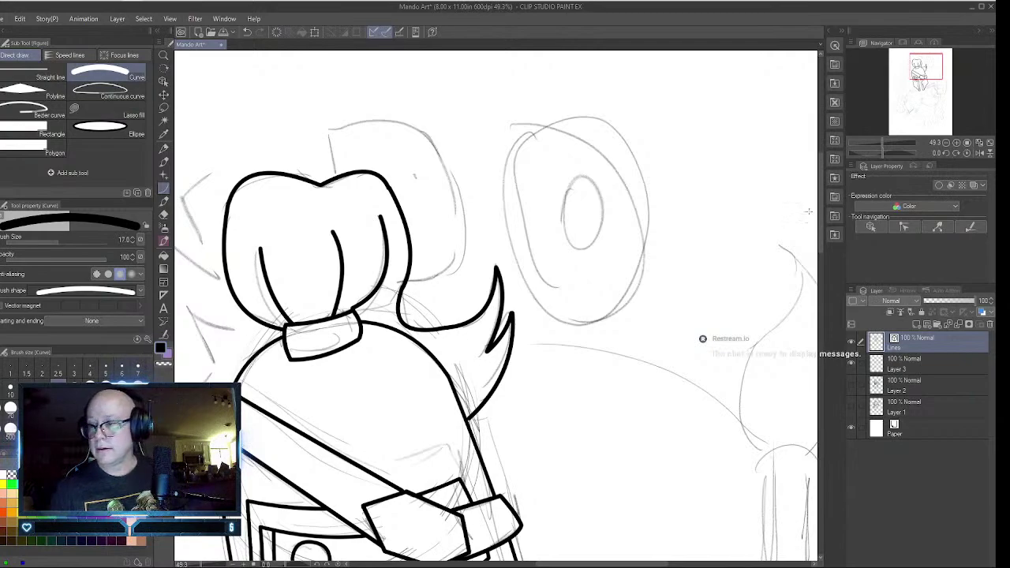
- Close the visor opening's lower end with a short line between the two central face-plate strips
scroll(820, 240, "down", 5)
scroll(820, 237, "down", 6)
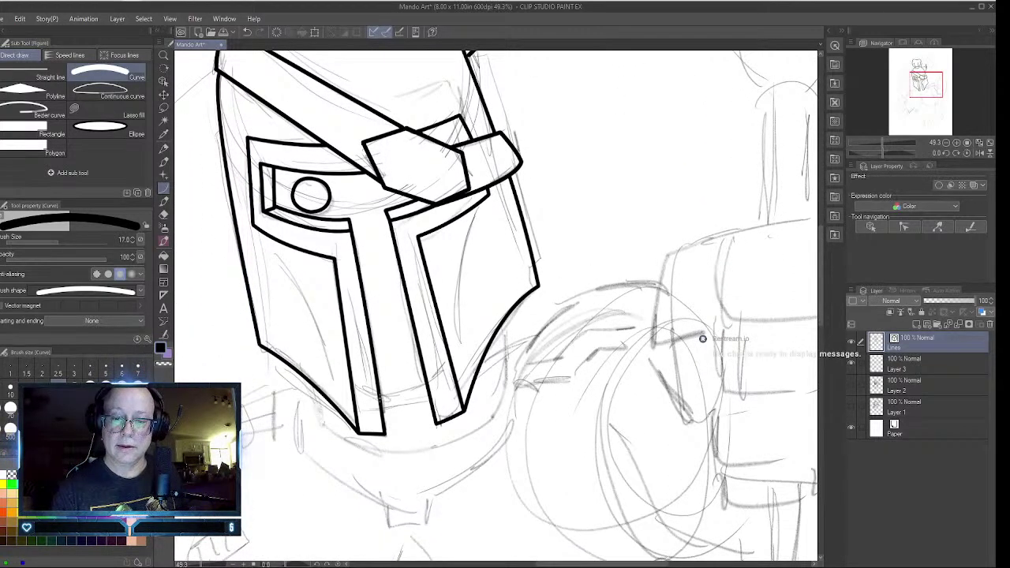
left_click_drag(381, 399, 427, 389)
left_click(428, 389)
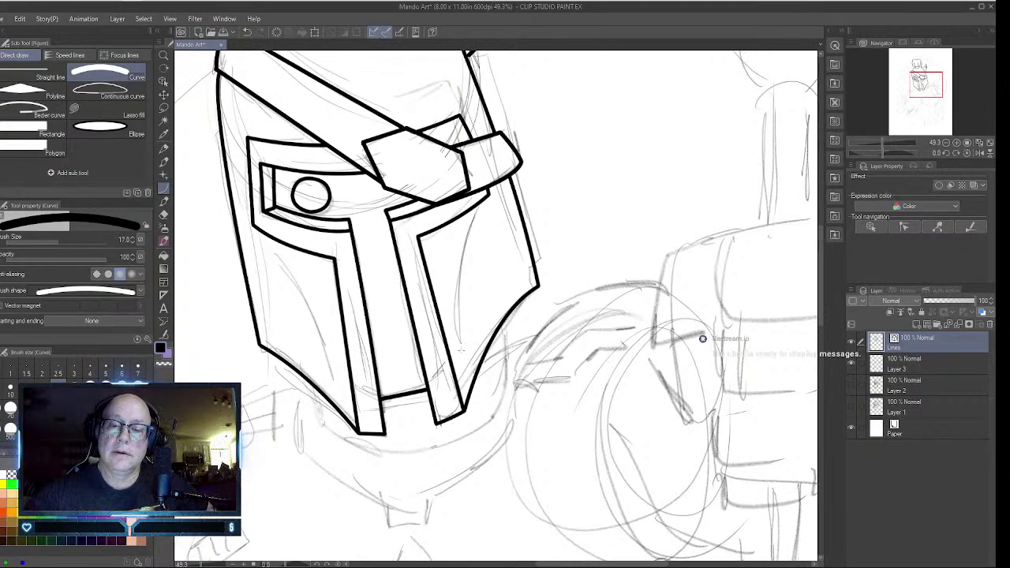
- Draw an inward-bowed contour curve on each of the helmet's cheek plates, following the sketch
left_click_drag(462, 351, 486, 210)
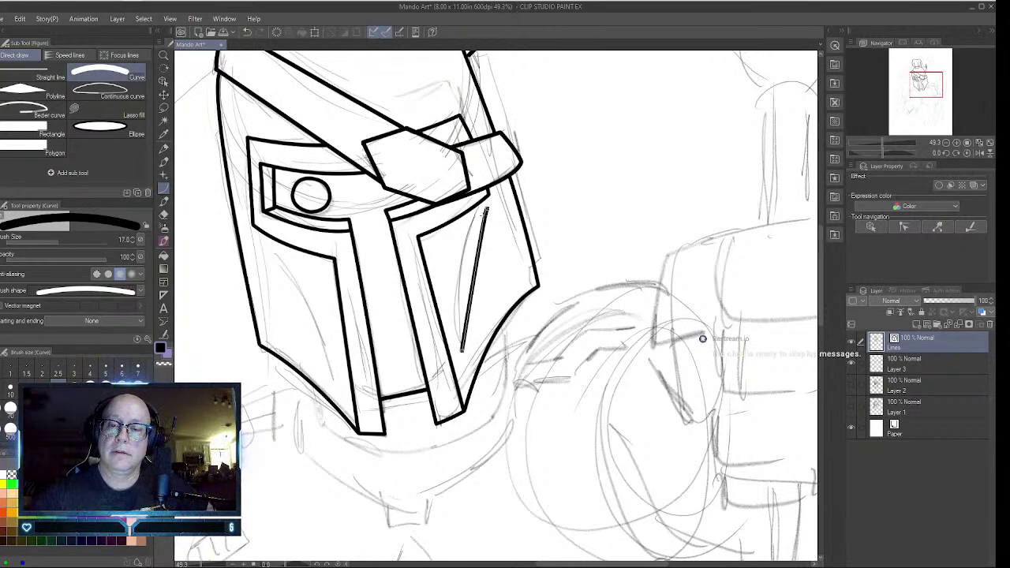
left_click(441, 265)
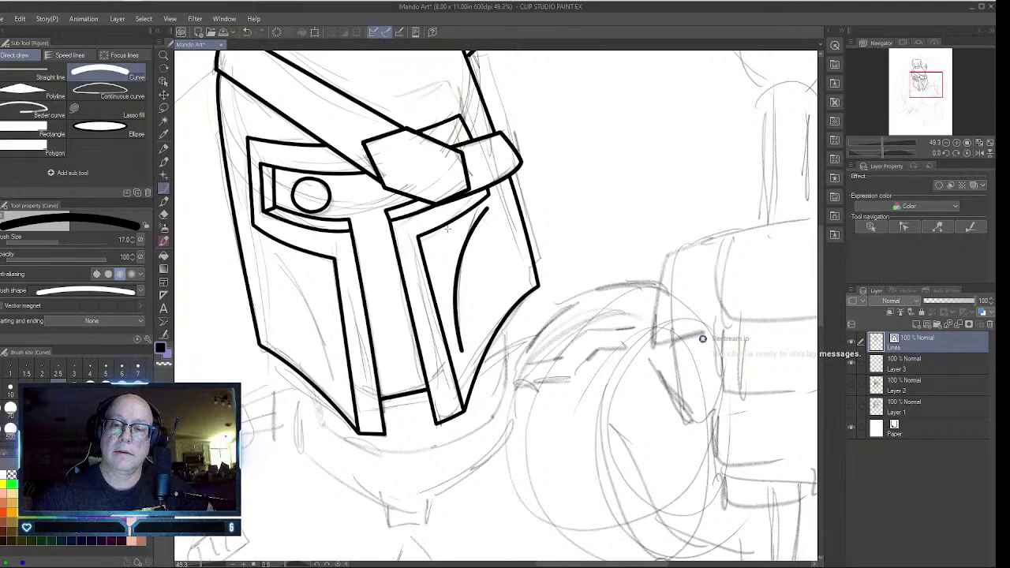
left_click_drag(256, 243, 345, 398)
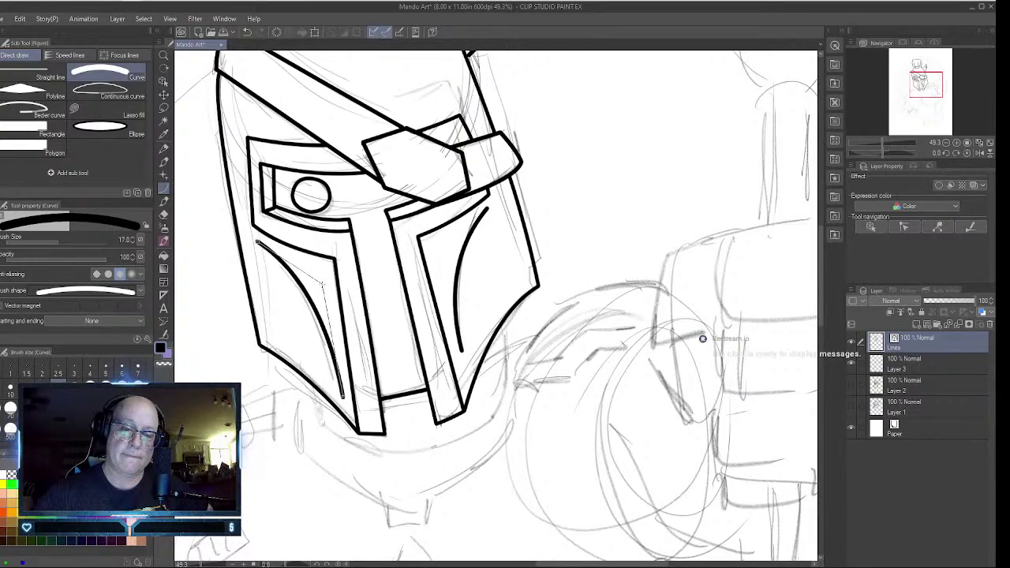
left_click(323, 300)
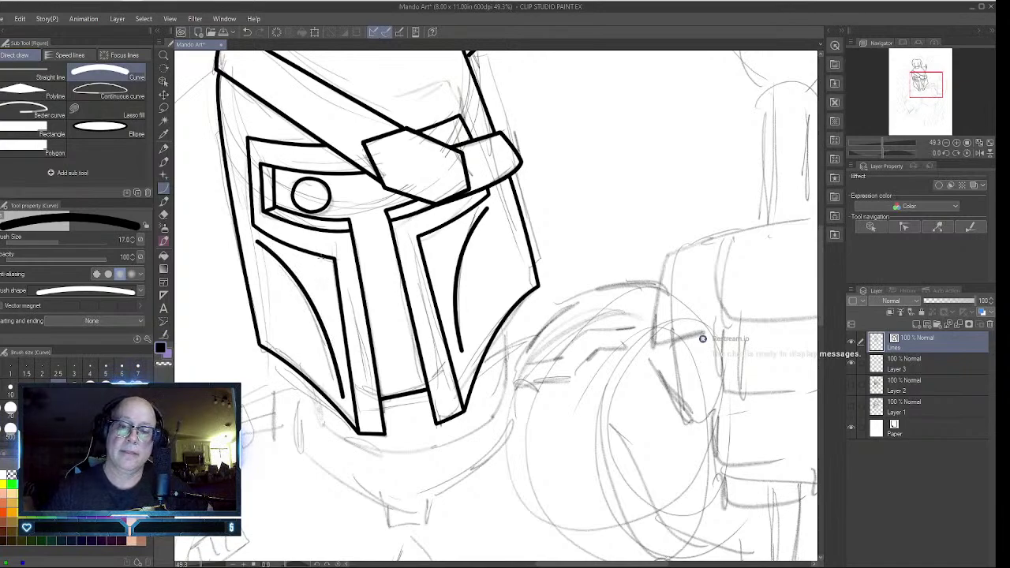
- Select the right cheek's contour curve as an object and lengthen it by moving its lower end down and upper end toward the visor edge
left_click(164, 80)
left_click(462, 314)
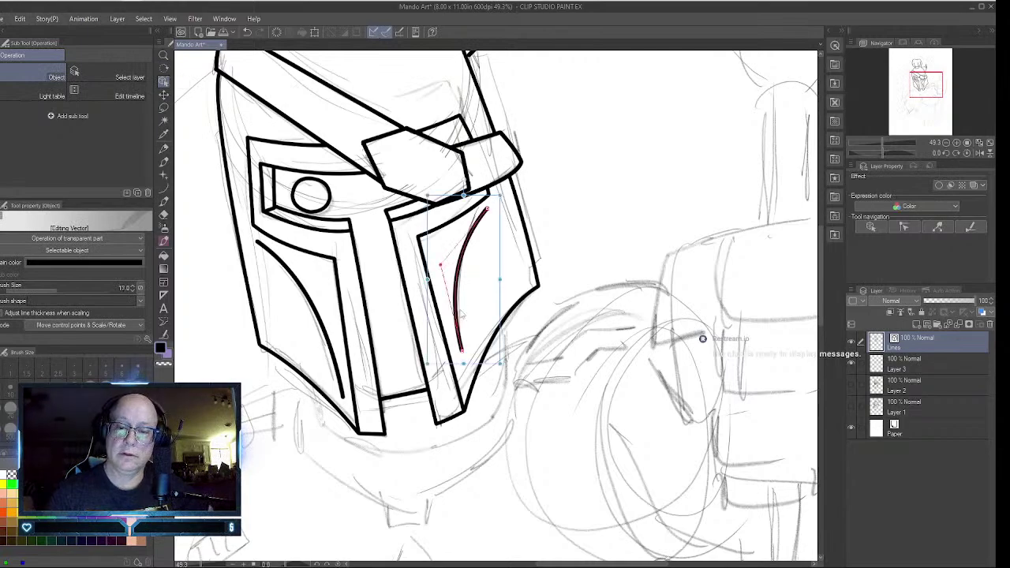
left_click_drag(462, 353, 464, 378)
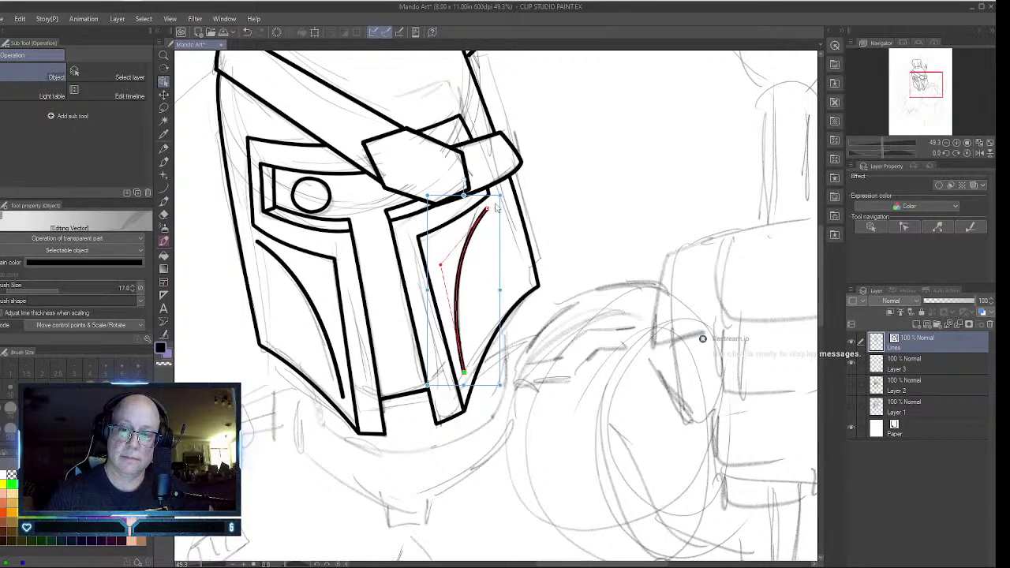
left_click_drag(487, 209, 495, 203)
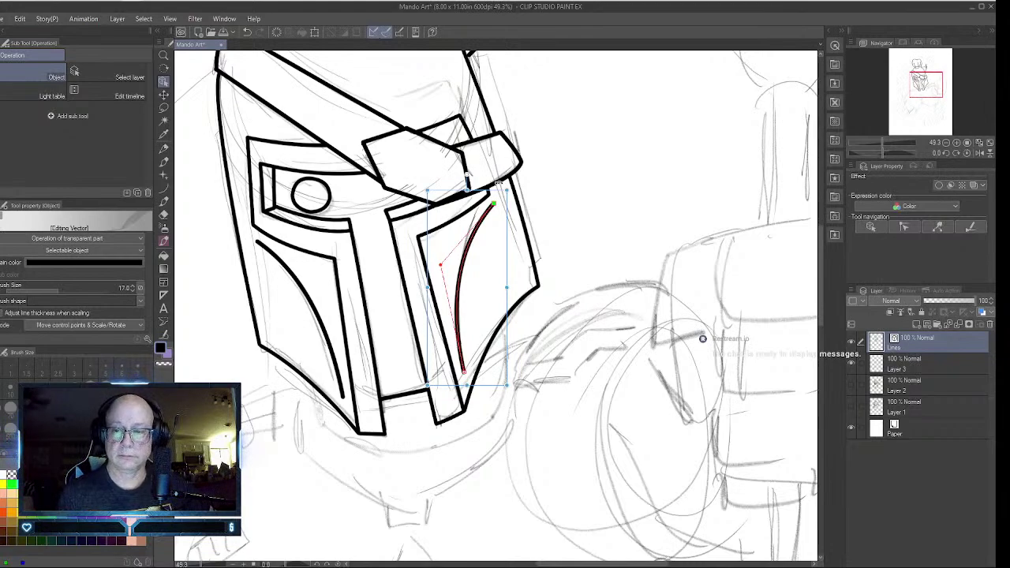
- Connect the vector segments of the plume's outline and its pointed tail into one continuous line
scroll(594, 260, "up", 10)
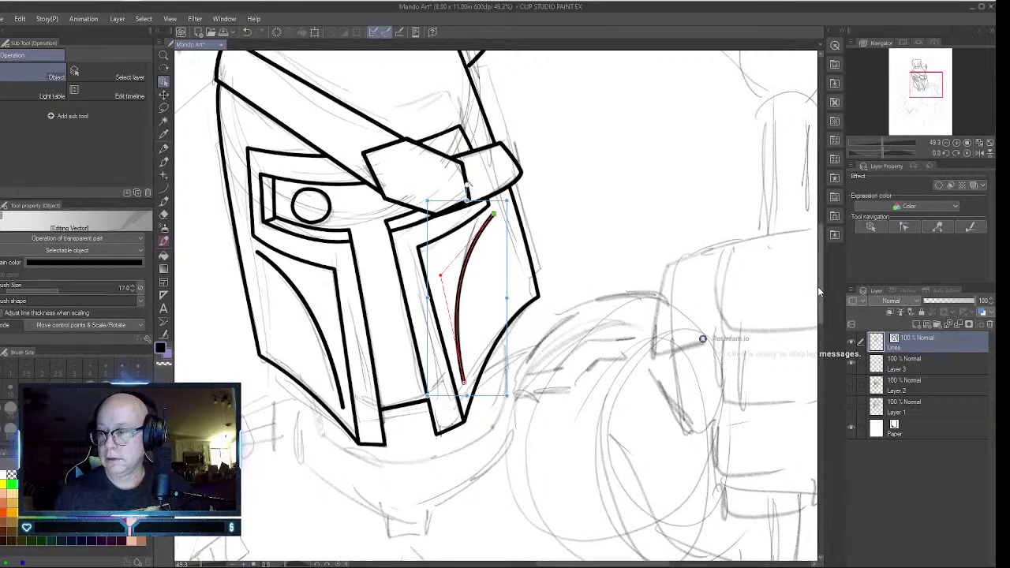
left_click(163, 335)
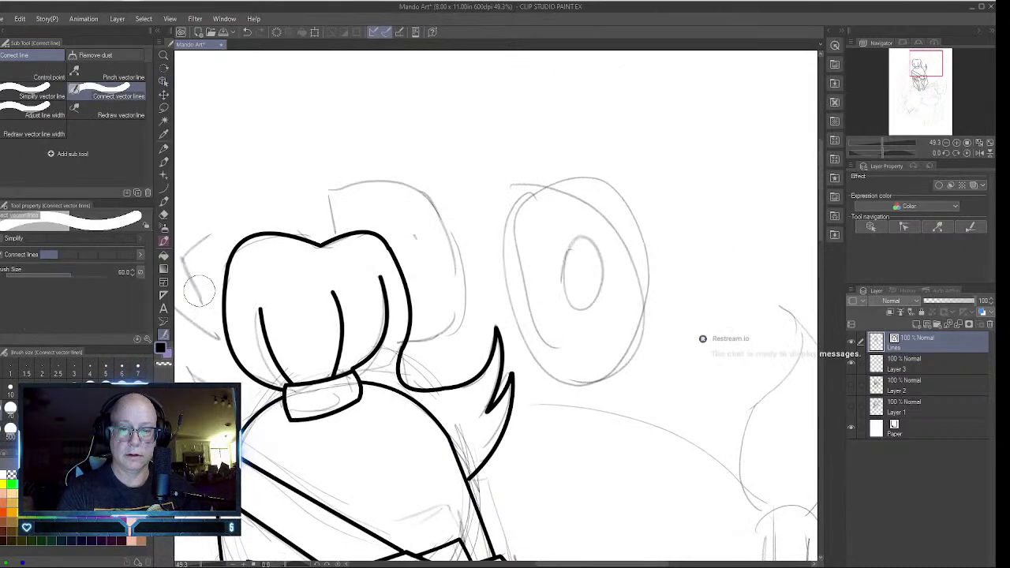
left_click(387, 249)
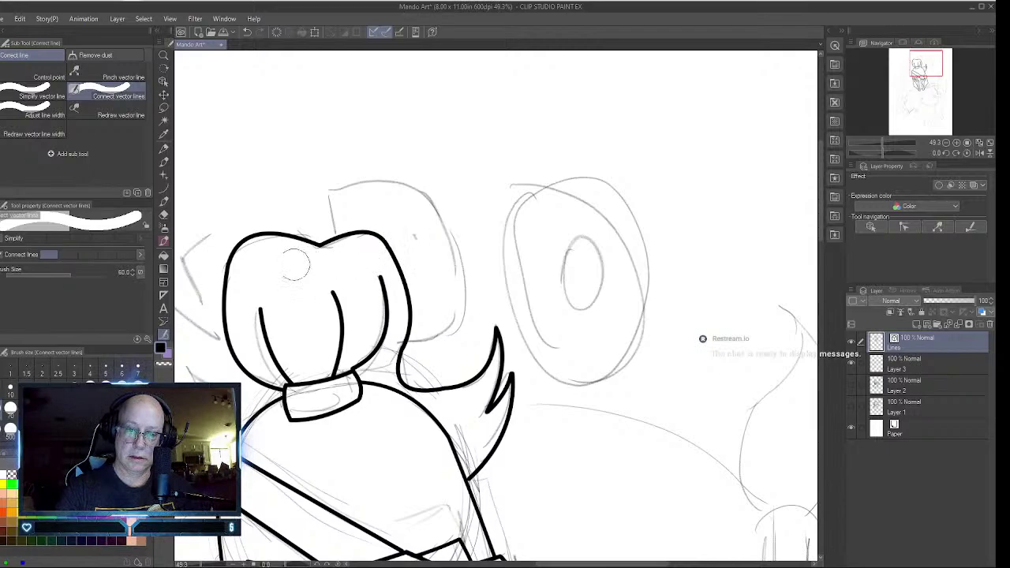
left_click_drag(244, 269, 215, 268)
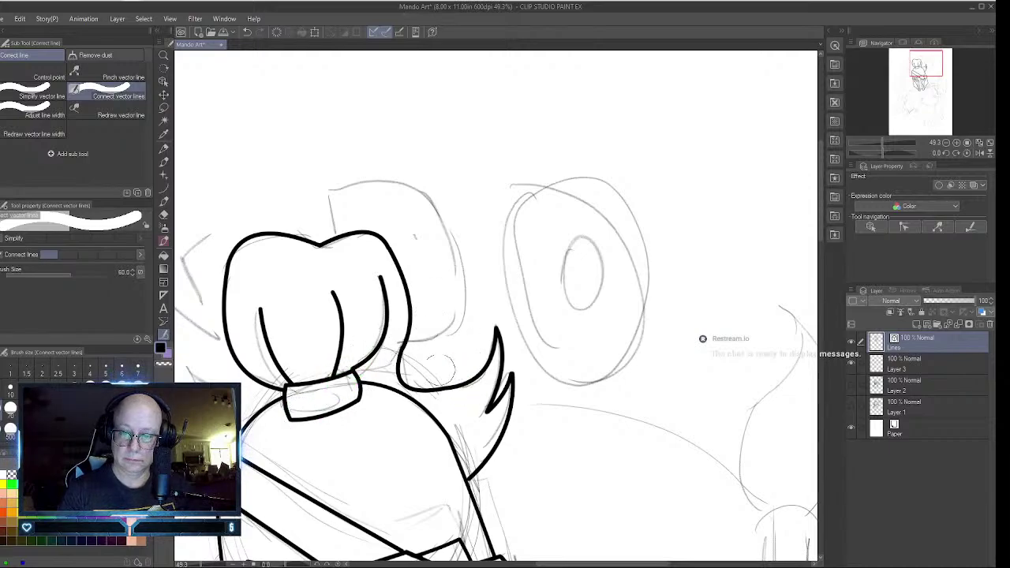
mouse_move(499, 322)
left_mouse_down()
mouse_move(509, 366)
mouse_move(494, 395)
left_mouse_up()
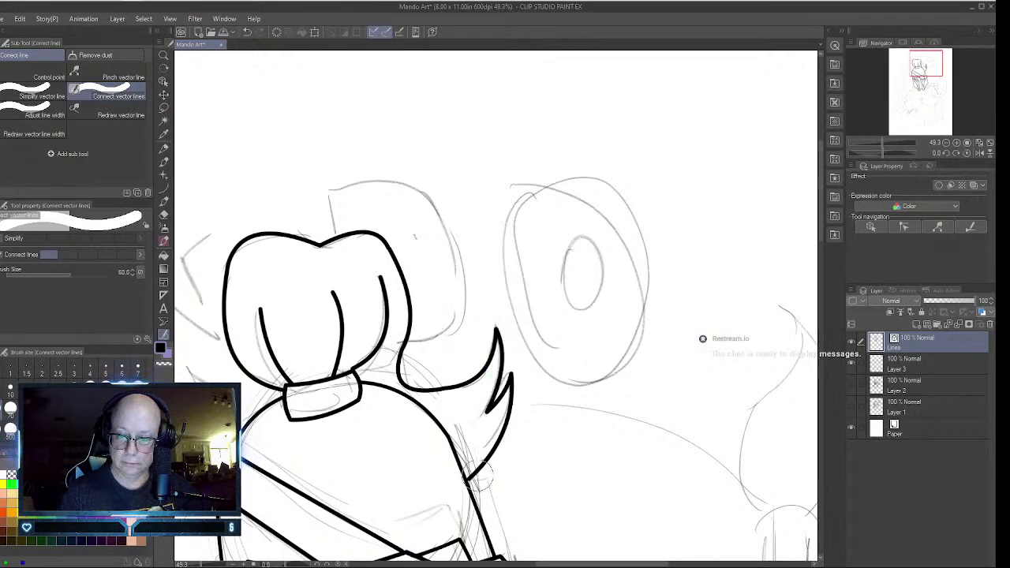
- Select the plume's outline and its right inner crease as objects to check how their vector segments are joined
left_click(163, 82)
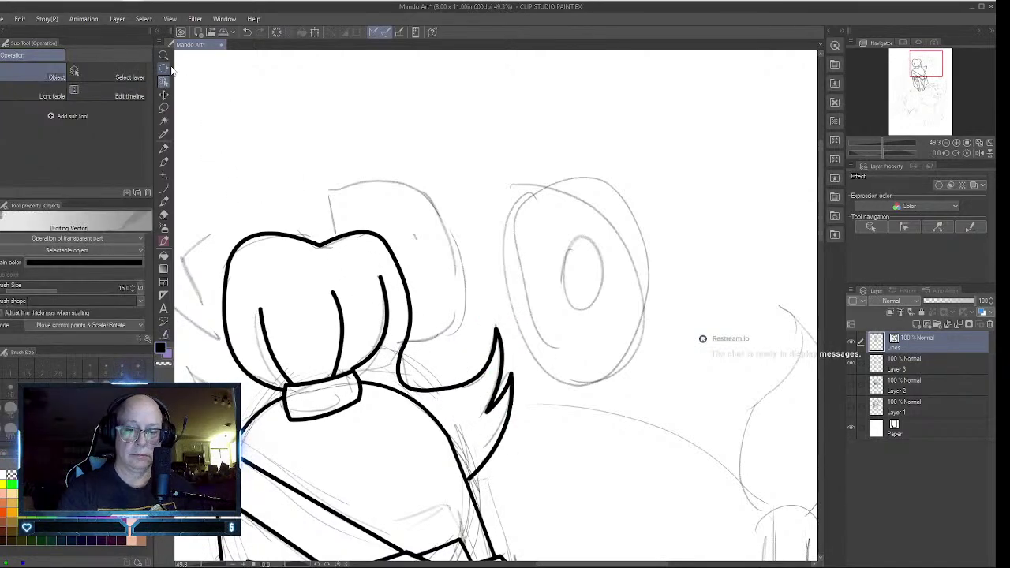
left_click(480, 474)
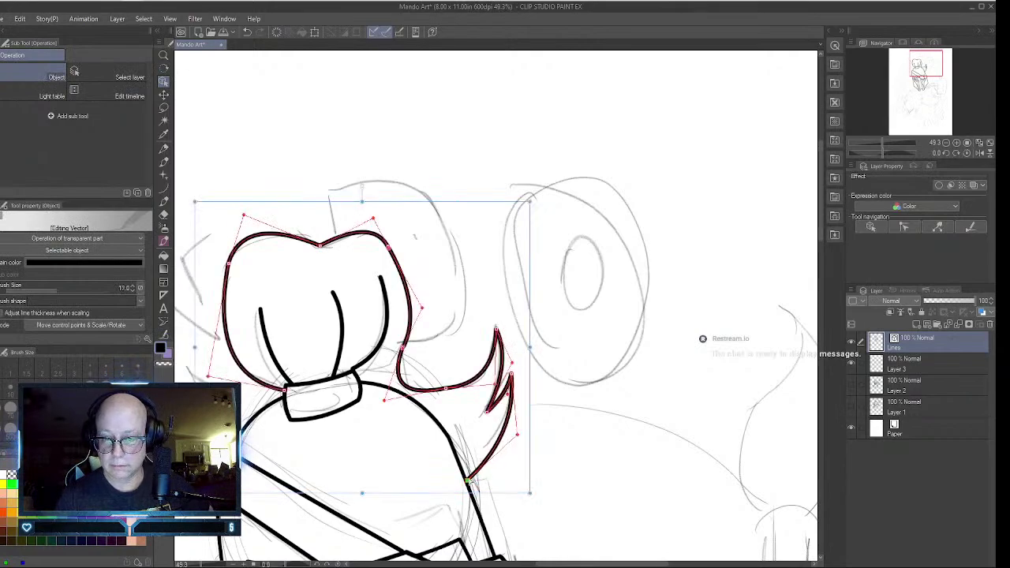
left_click(354, 372)
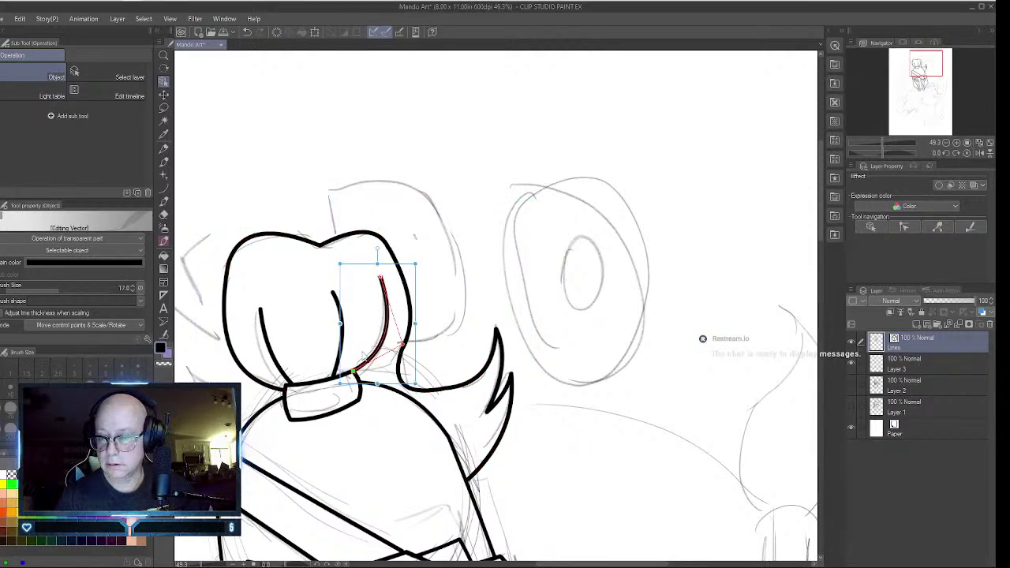
- Draw the neck piece beneath the helmet with a short line down each side and a rounded lower edge joining them
scroll(815, 310, "down", 10)
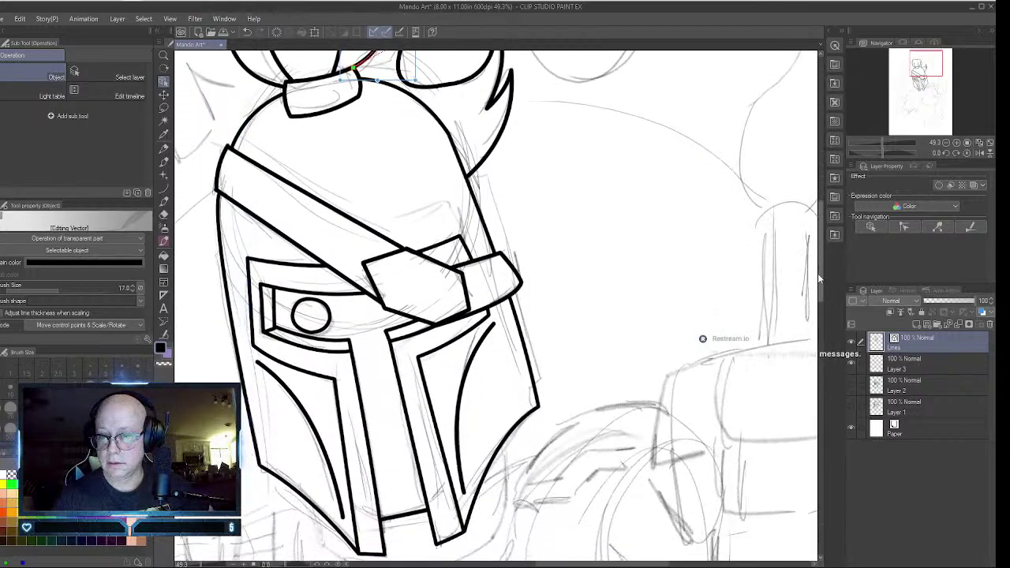
scroll(816, 300, "down", 4)
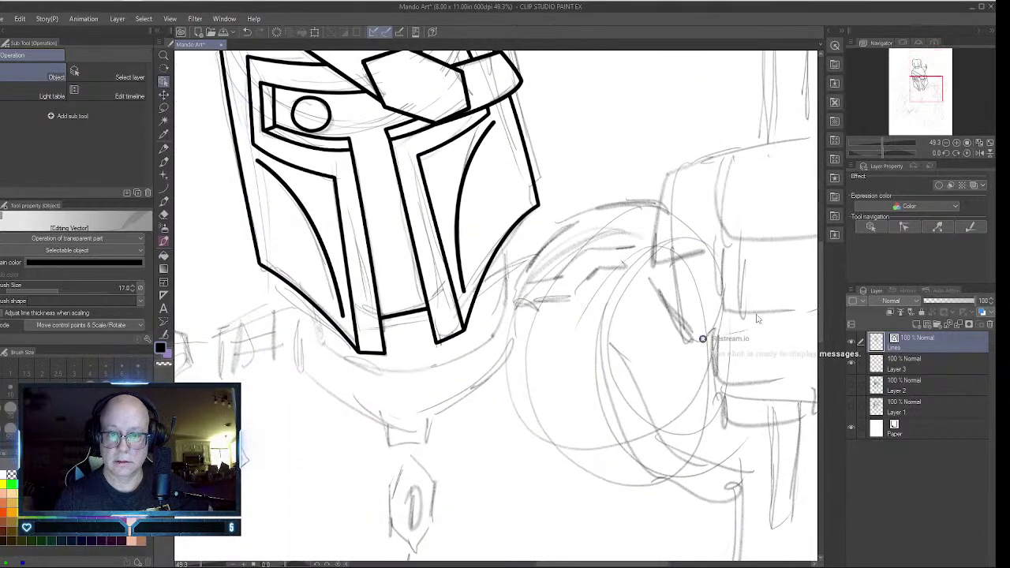
left_click(164, 188)
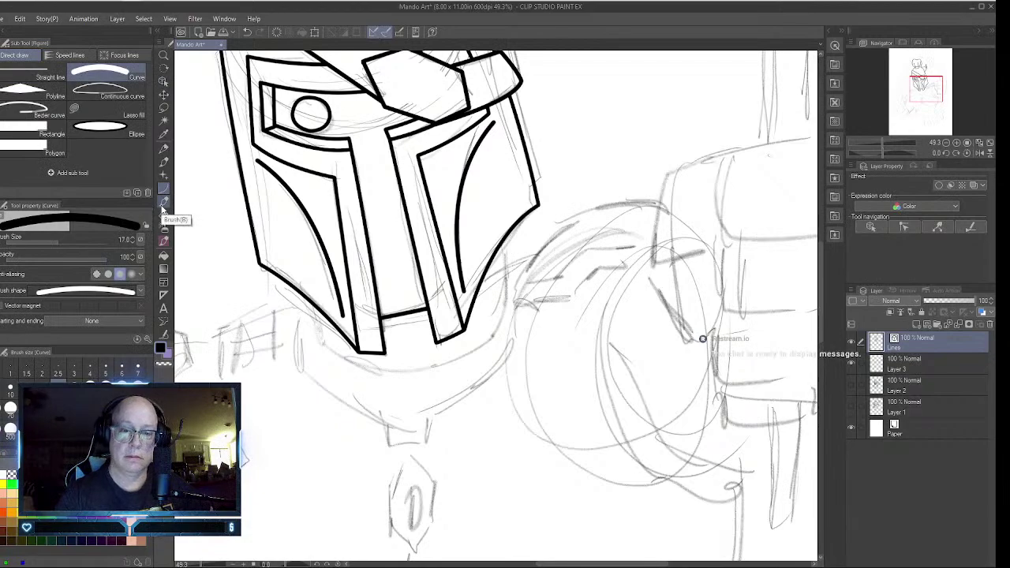
left_click_drag(313, 306, 320, 337)
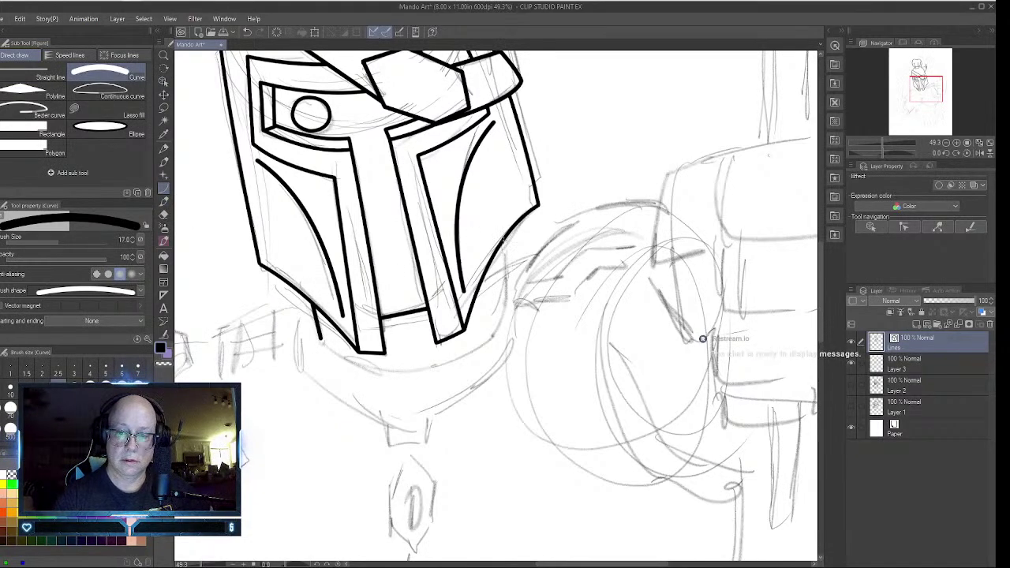
left_click_drag(502, 244, 507, 293)
left_click(507, 293)
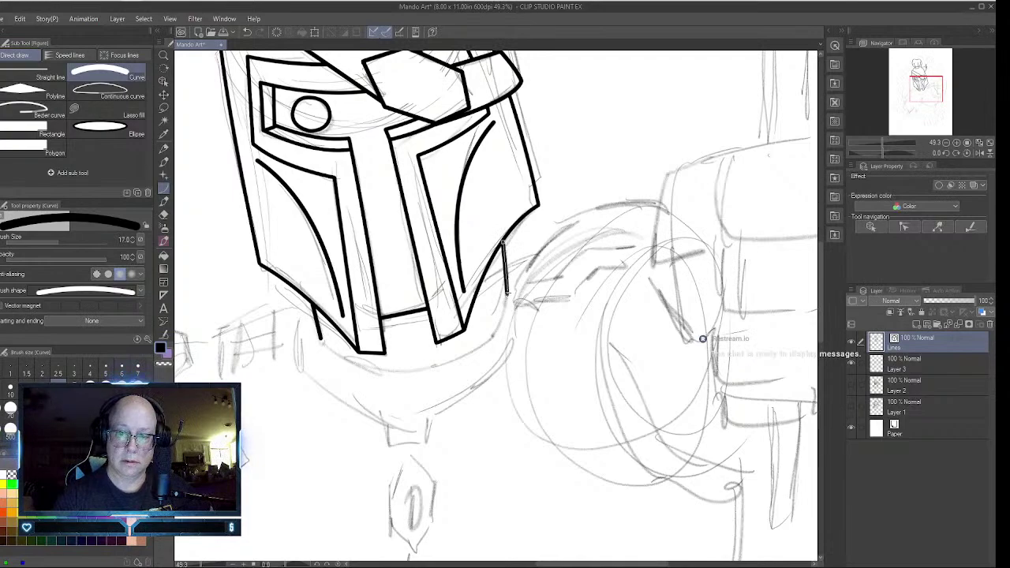
left_click_drag(508, 293, 424, 368)
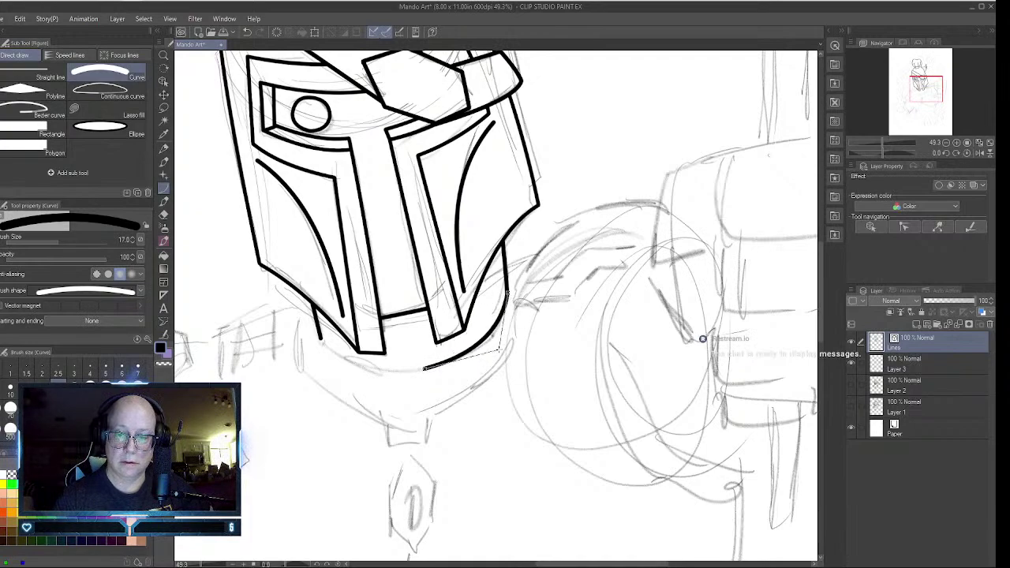
left_click(498, 348)
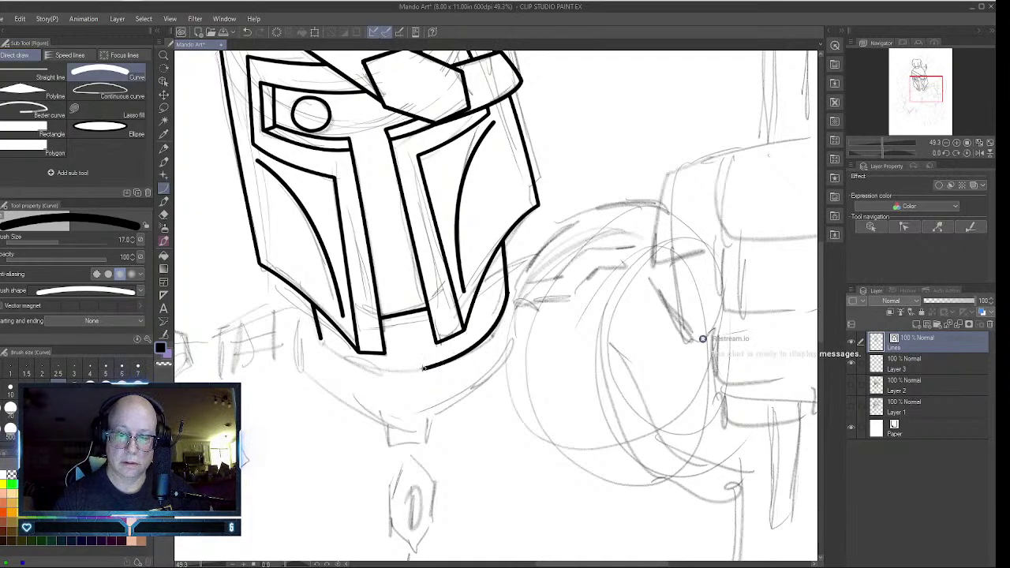
left_click_drag(424, 368, 319, 337)
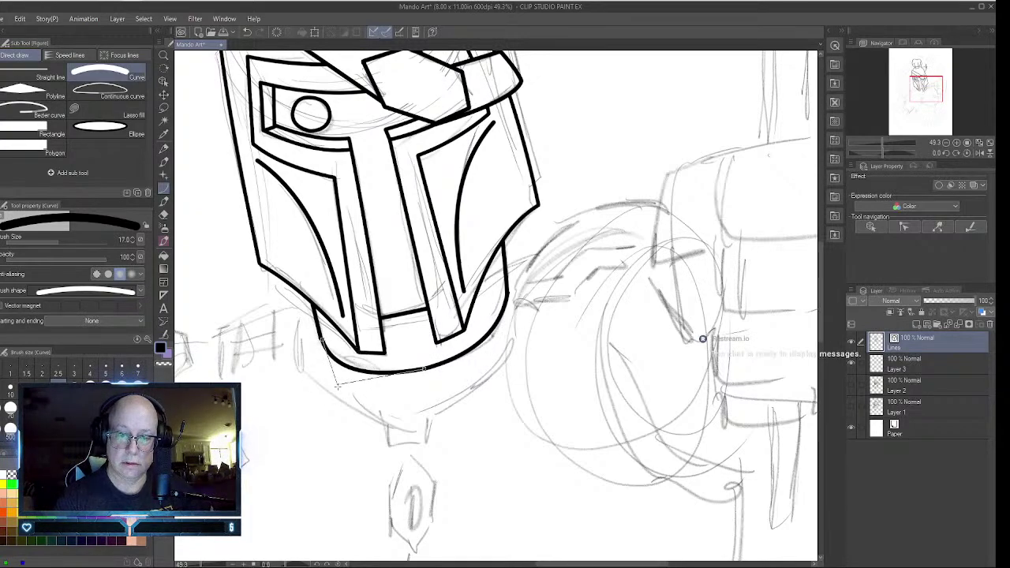
left_click(356, 377)
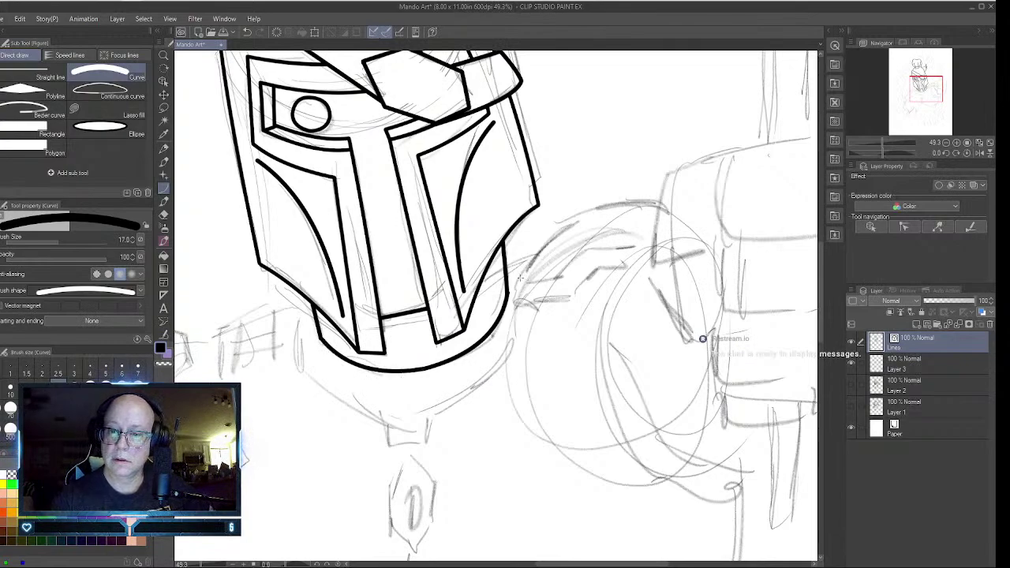
- Draw the long arc over the shoulder beside the neck, plus an angled line and curve below it for the armor's inner edge
mouse_move(517, 284)
left_mouse_down()
mouse_move(604, 208)
mouse_move(705, 235)
mouse_move(660, 206)
left_mouse_up()
left_click(564, 209)
left_click(654, 199)
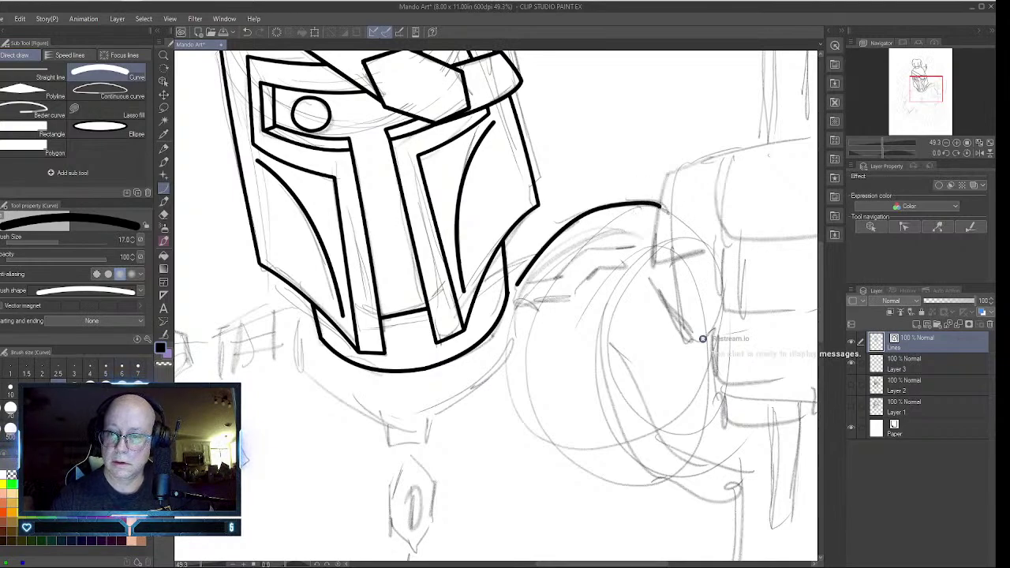
left_click_drag(556, 279, 586, 250)
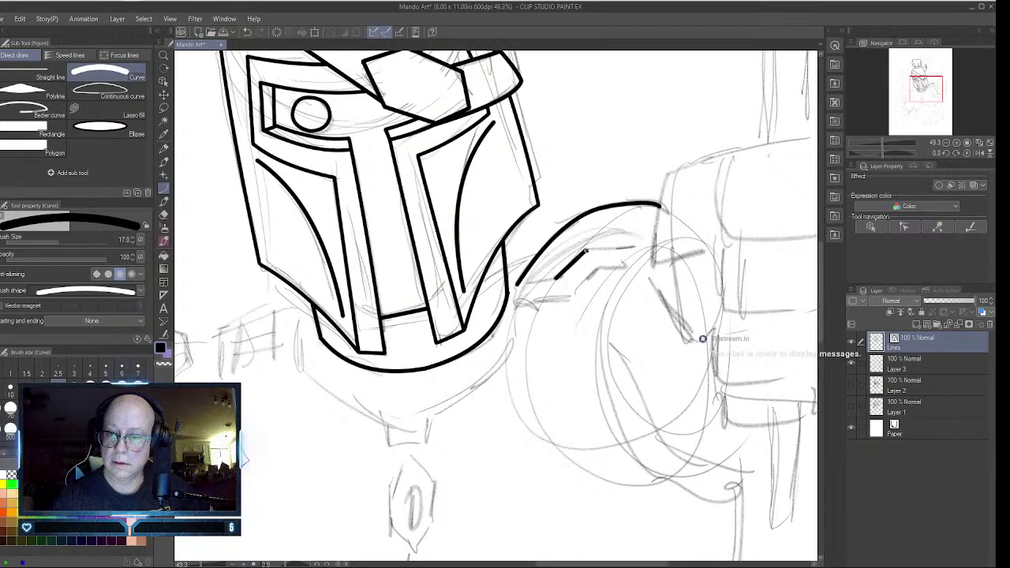
left_click_drag(586, 251, 652, 244)
left_click(629, 241)
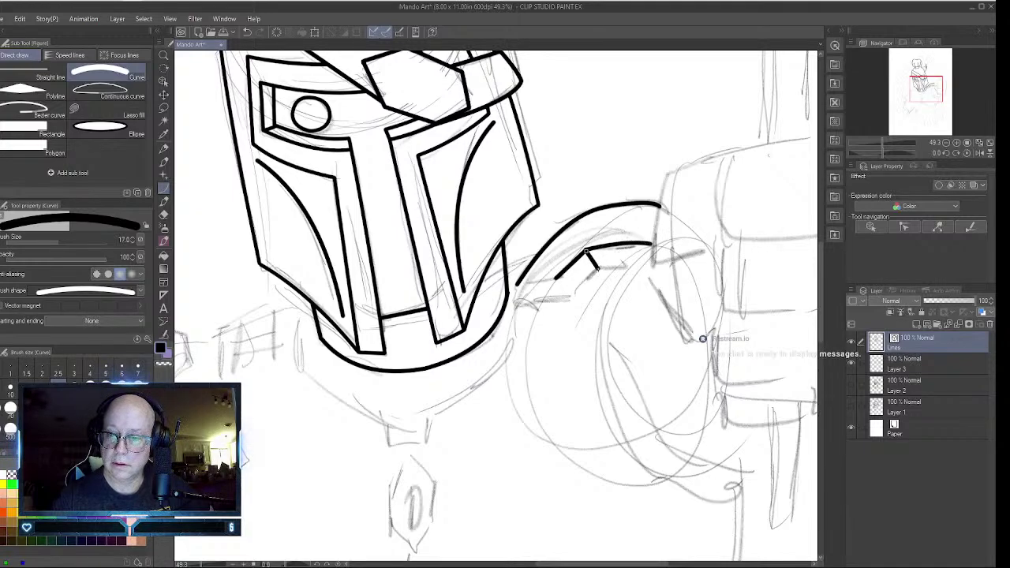
- Complete the shoulder armor's lower rim with a second curve, a closed angled facet, and a pointed end facet beside the neck
mouse_move(598, 268)
left_mouse_down()
mouse_move(647, 271)
mouse_move(570, 293)
left_mouse_up()
left_click(631, 258)
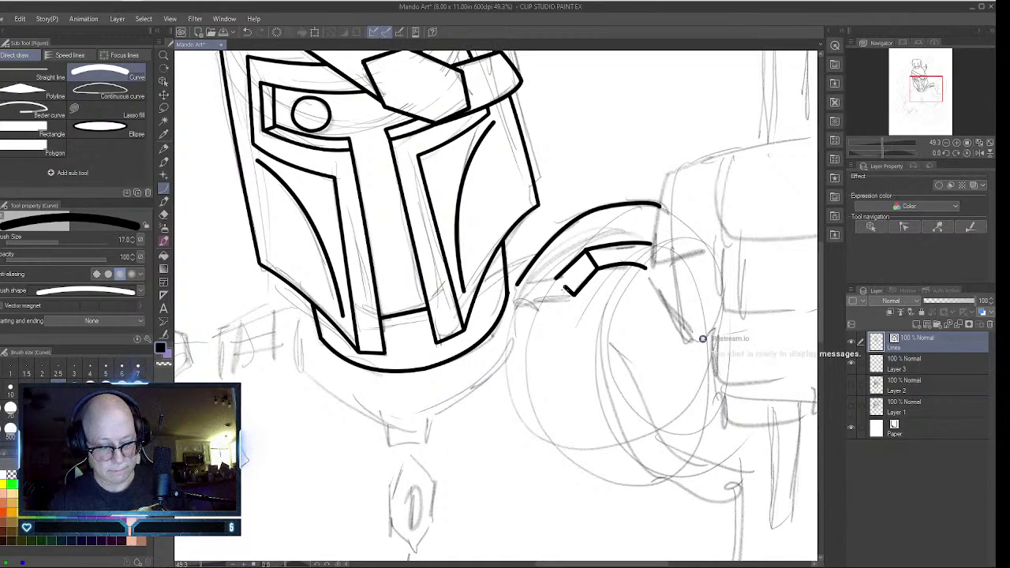
key("ctrl+z")
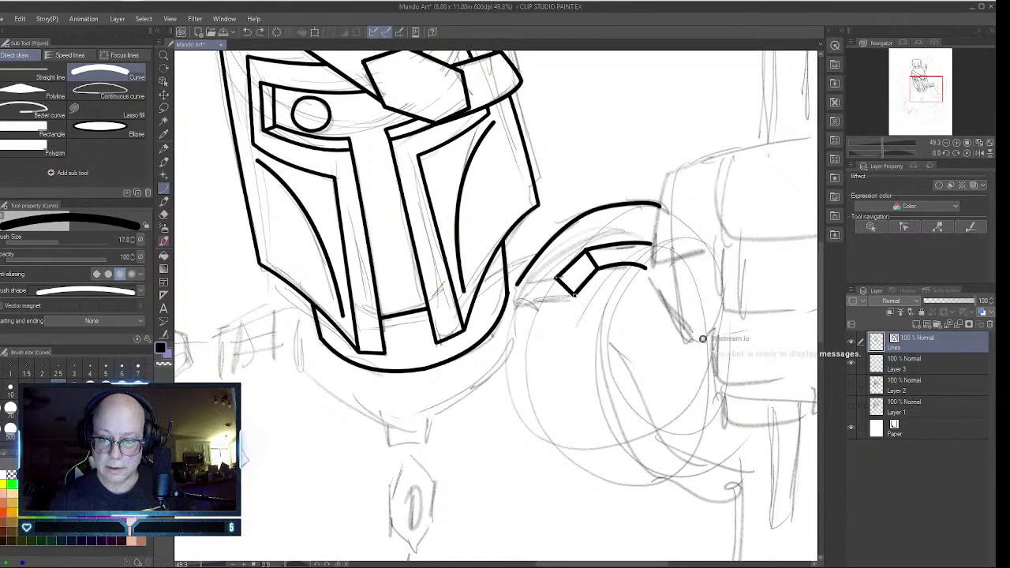
left_click(563, 283)
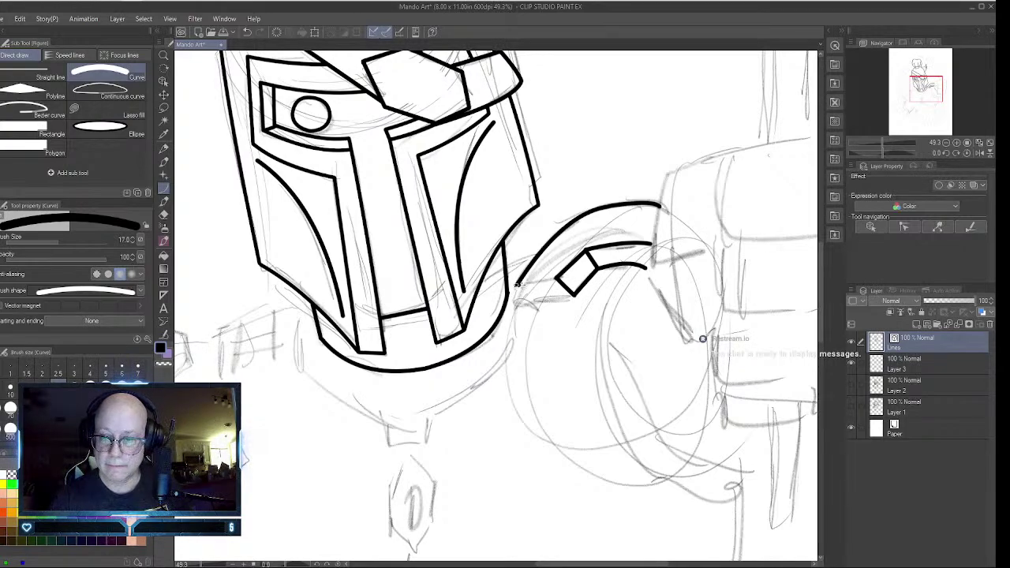
mouse_move(516, 285)
left_mouse_down()
mouse_move(557, 278)
mouse_move(524, 305)
mouse_move(575, 297)
mouse_move(523, 305)
mouse_move(572, 298)
left_mouse_up()
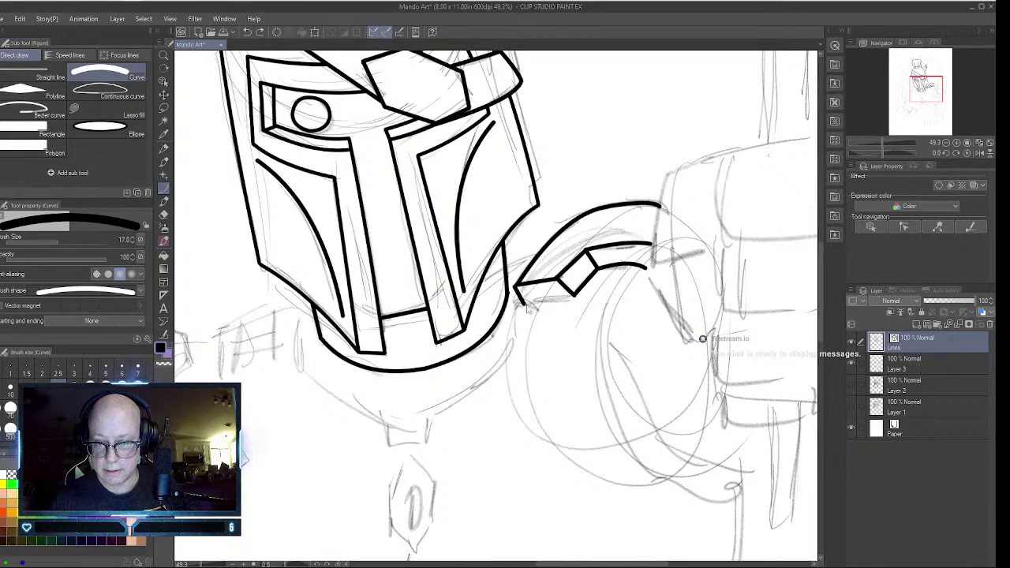
left_click_drag(520, 303, 573, 296)
left_click(545, 302)
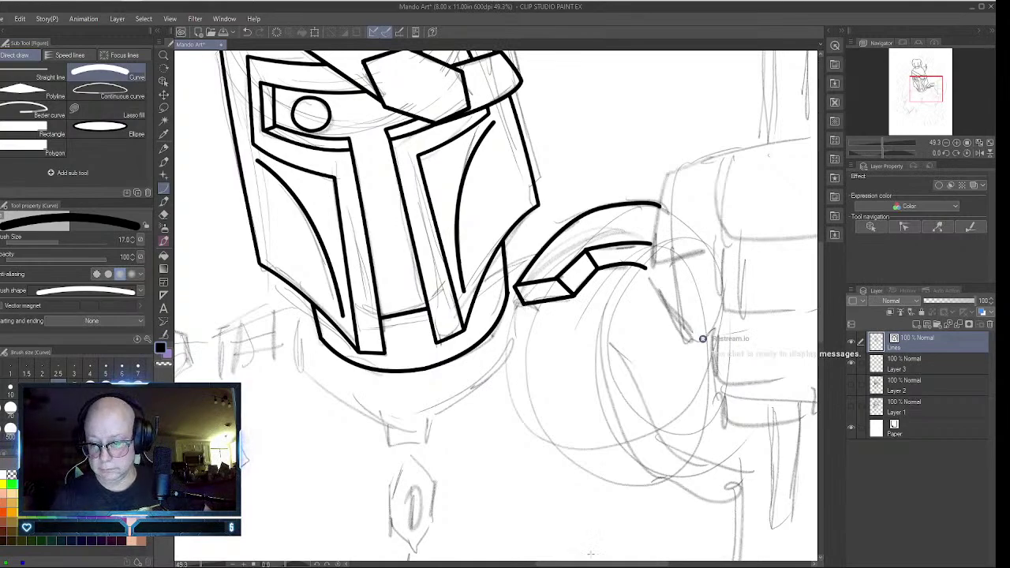
- Set the brush size to 20 and draw the fist's top edge, the top finger's bulging left side and its lower edge
left_click_drag(586, 564, 625, 563)
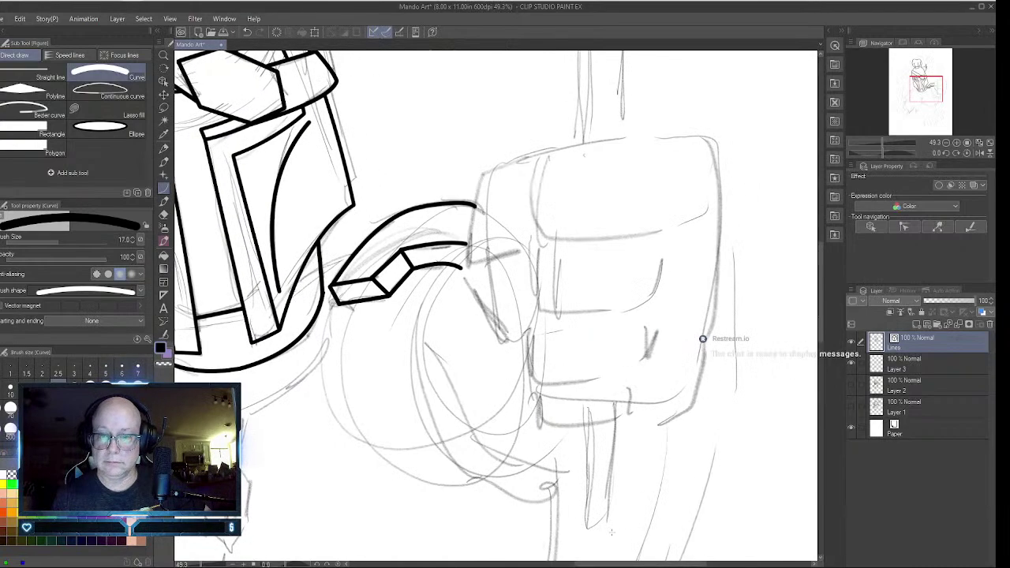
left_click(136, 237)
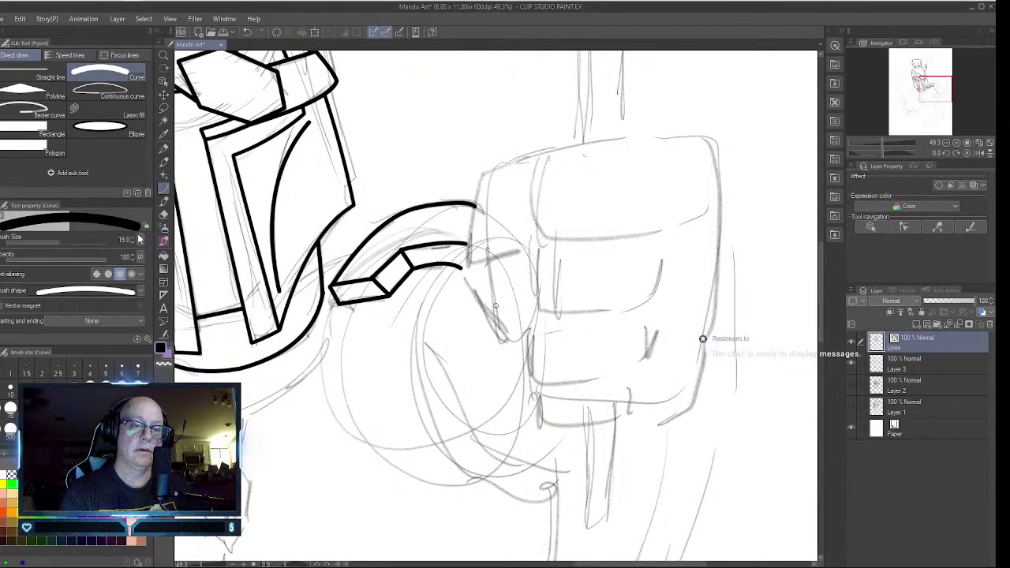
left_click(135, 236)
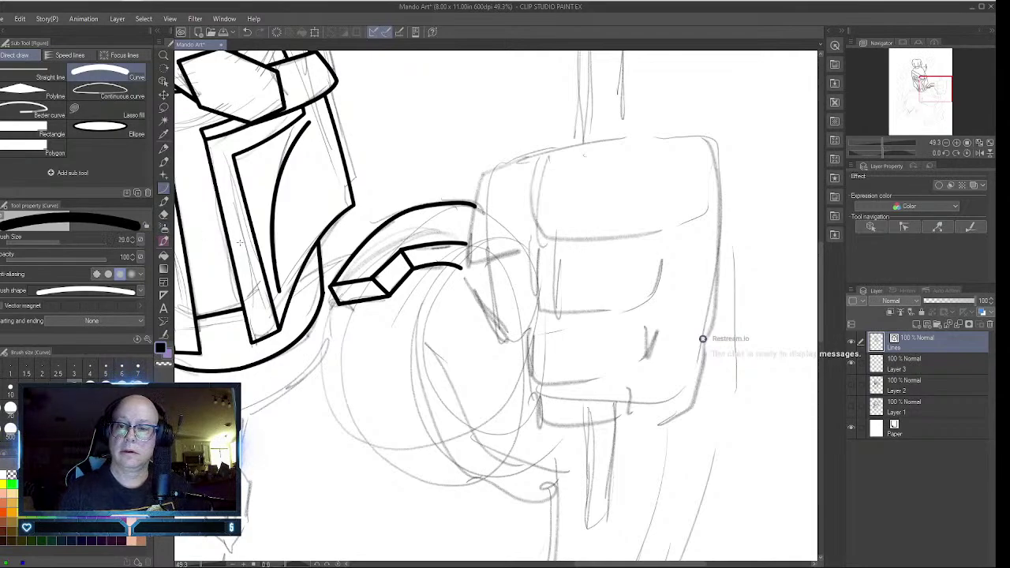
left_click_drag(538, 155, 712, 142)
left_click(614, 139)
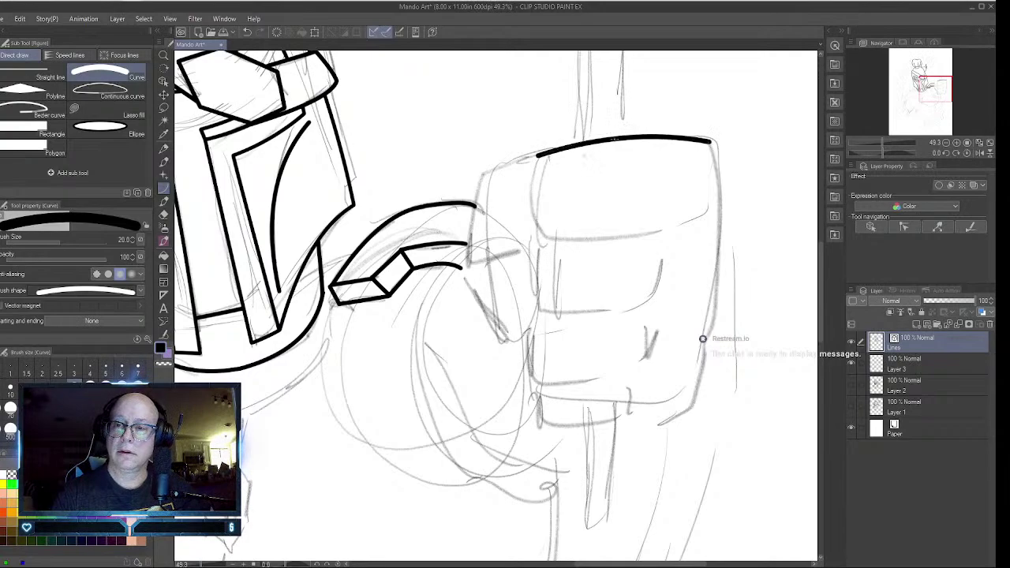
left_click_drag(536, 155, 542, 238)
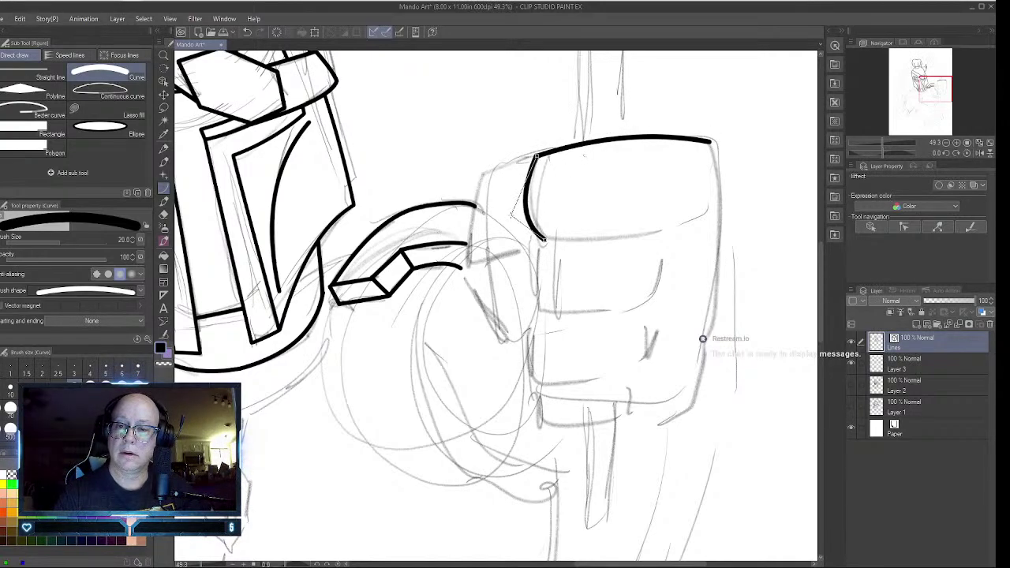
left_click(511, 197)
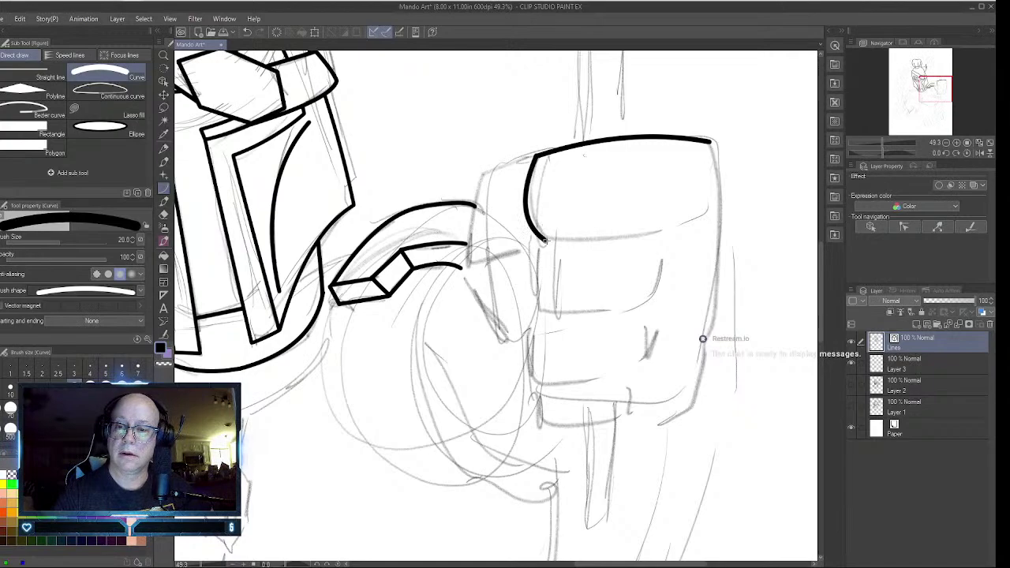
left_click_drag(543, 239, 663, 235)
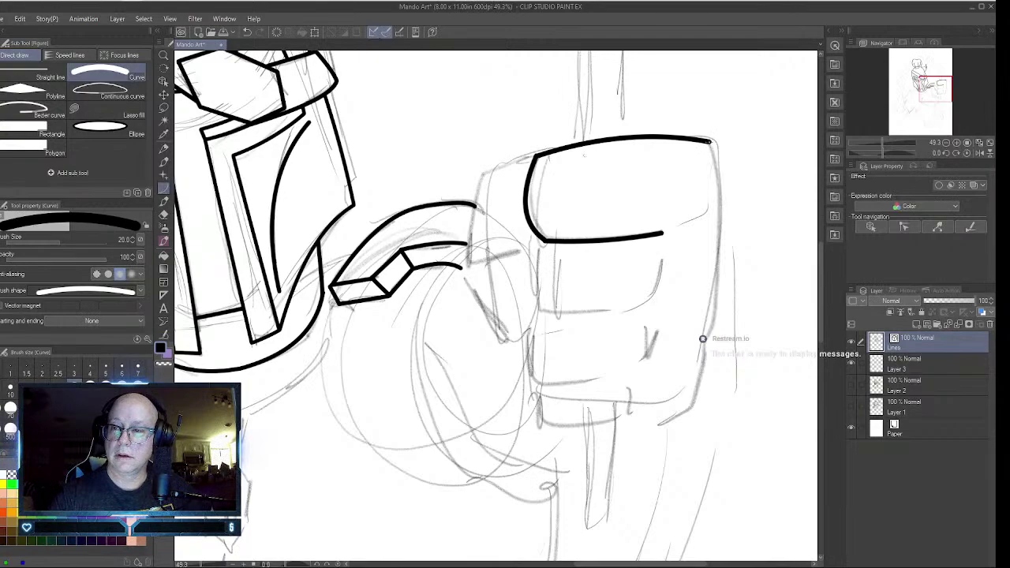
- Draw the fist's long bowed right edge and the outward-bulging left sides of the second and third fingers
left_click_drag(710, 142, 689, 408)
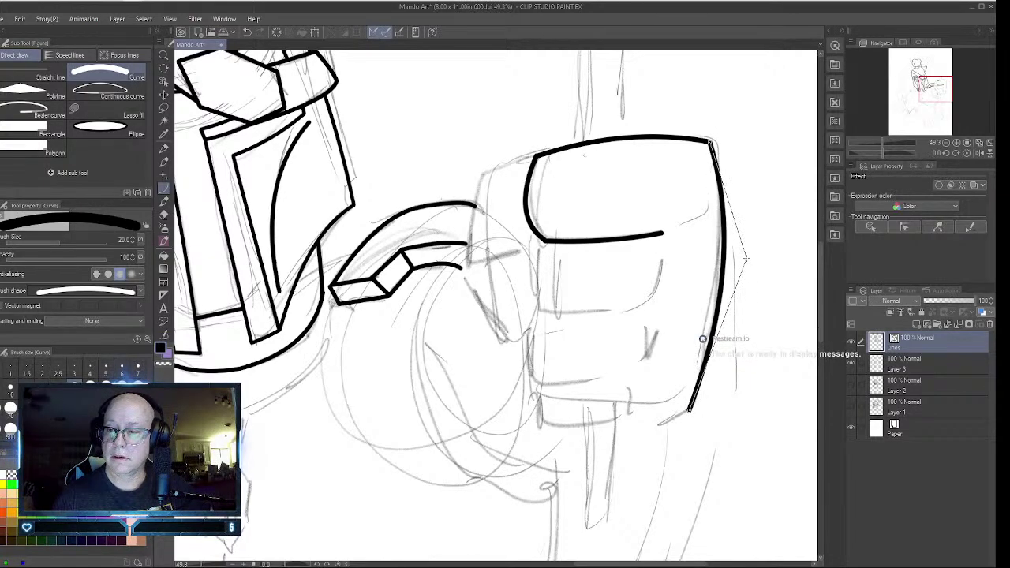
left_click(745, 260)
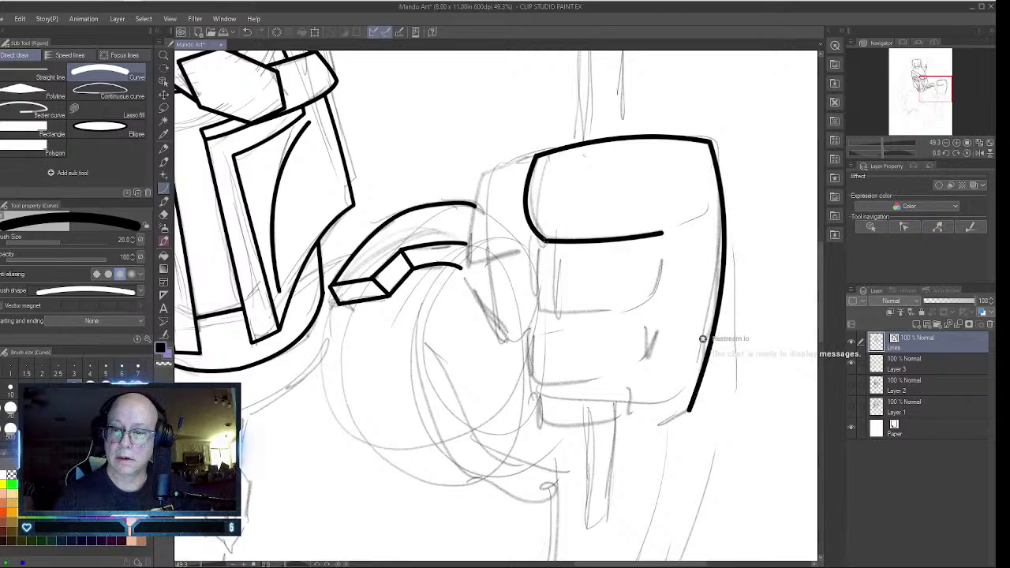
left_click_drag(542, 243, 533, 382)
left_click(528, 276)
left_click(526, 352)
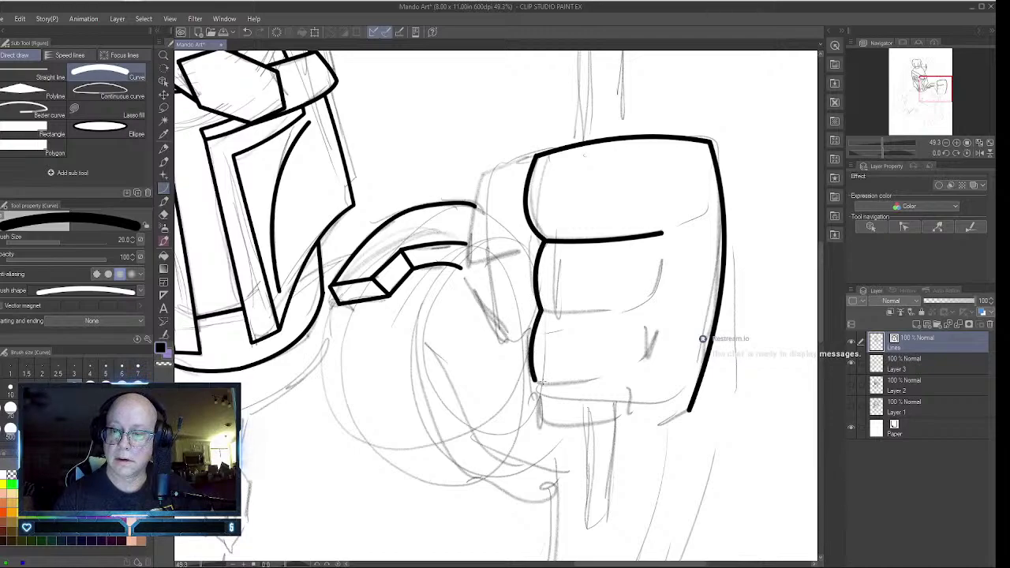
- Draw the gently curved lower edges of the third and second fingers on the fist
left_click_drag(536, 382, 600, 380)
left_click(570, 388)
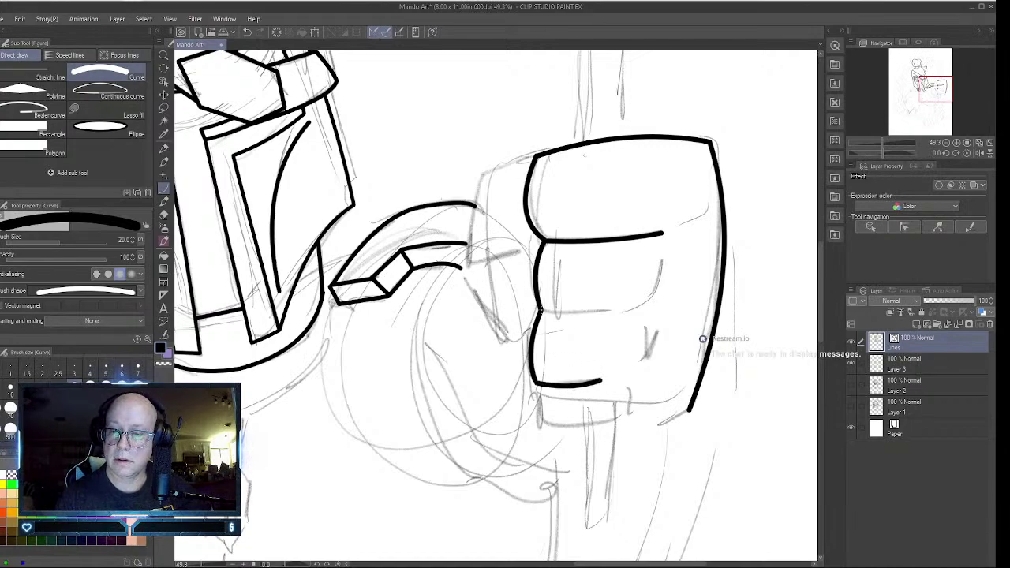
left_click_drag(541, 314, 645, 306)
left_click(596, 321)
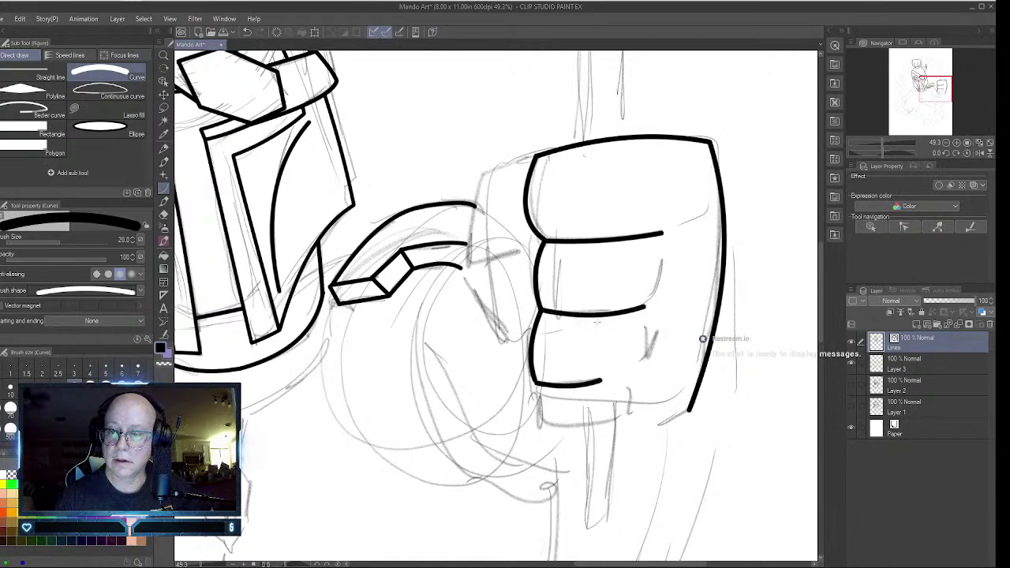
- Outline the little finger below the third finger and close the fist's underside with a curve reaching its long bowed edge
mouse_move(538, 385)
left_mouse_down()
mouse_move(541, 424)
mouse_move(628, 424)
mouse_move(689, 410)
left_mouse_up()
left_click(531, 408)
left_click(613, 426)
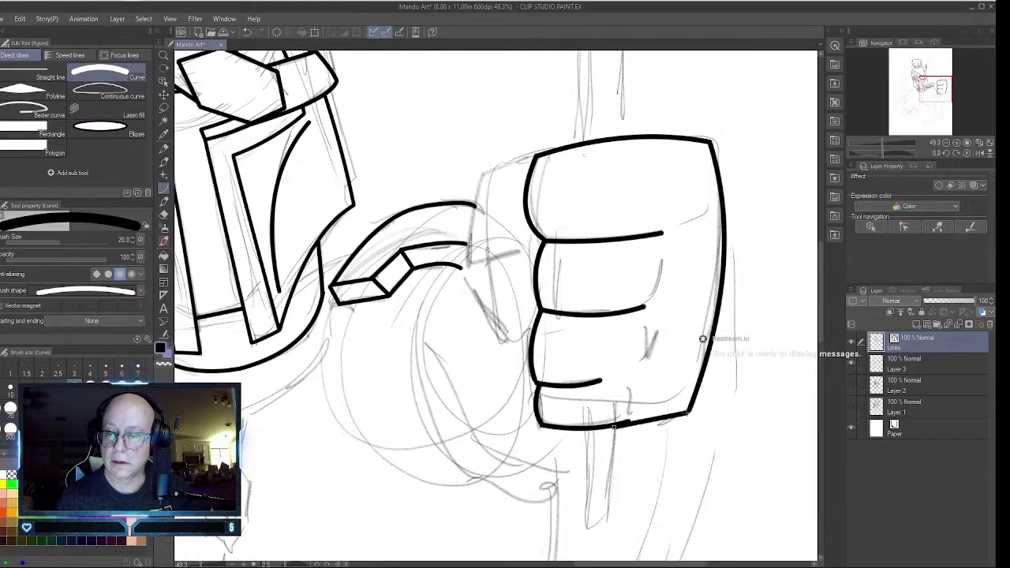
left_click(646, 439)
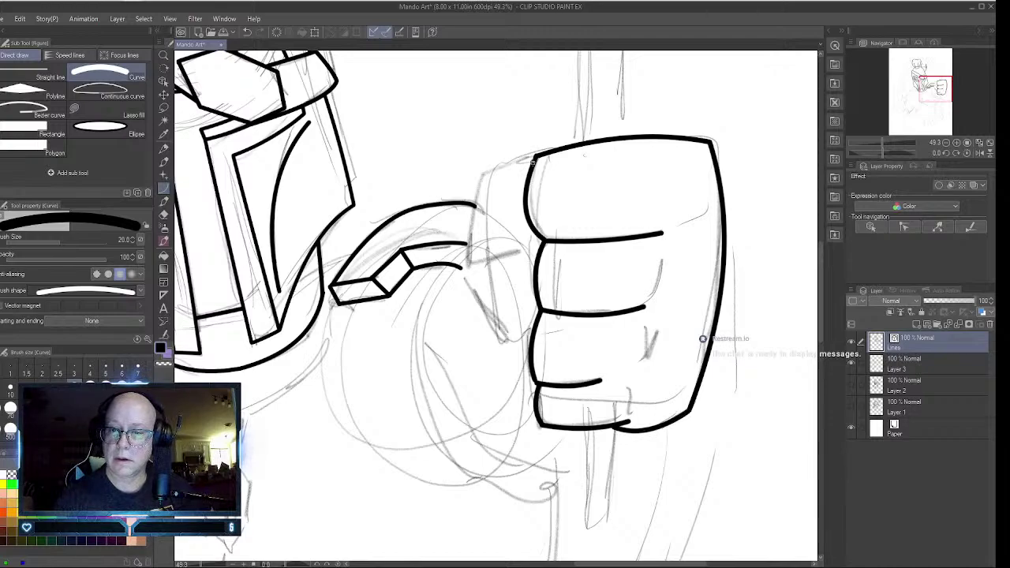
- Outline the angular thumb section between the arm and the fingers, and add the curved crease across it
mouse_move(533, 162)
left_mouse_down()
mouse_move(480, 176)
mouse_move(465, 270)
mouse_move(504, 341)
mouse_move(533, 328)
left_mouse_up()
left_click(468, 231)
left_click(488, 309)
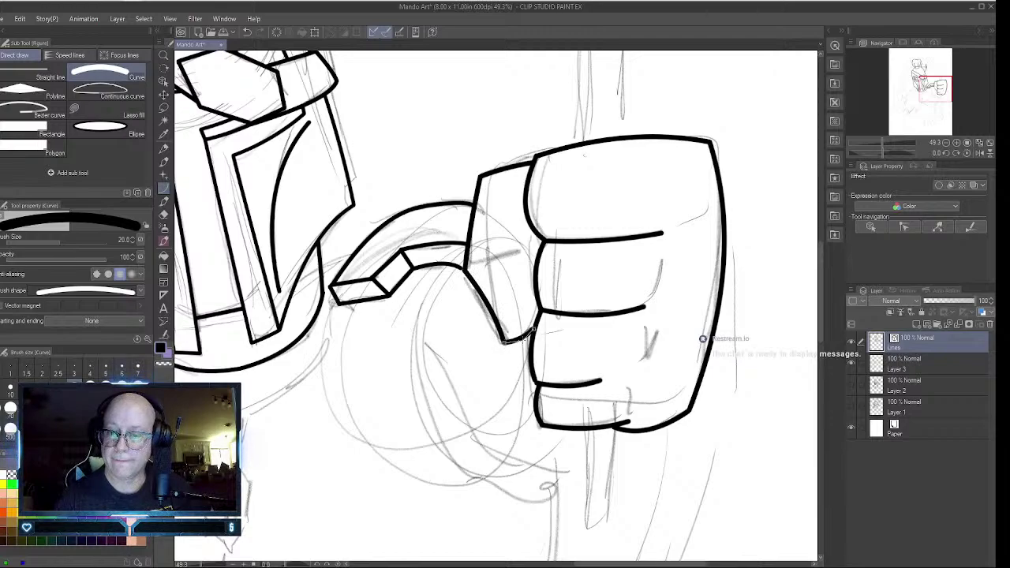
left_click_drag(467, 269, 528, 250)
left_click(493, 267)
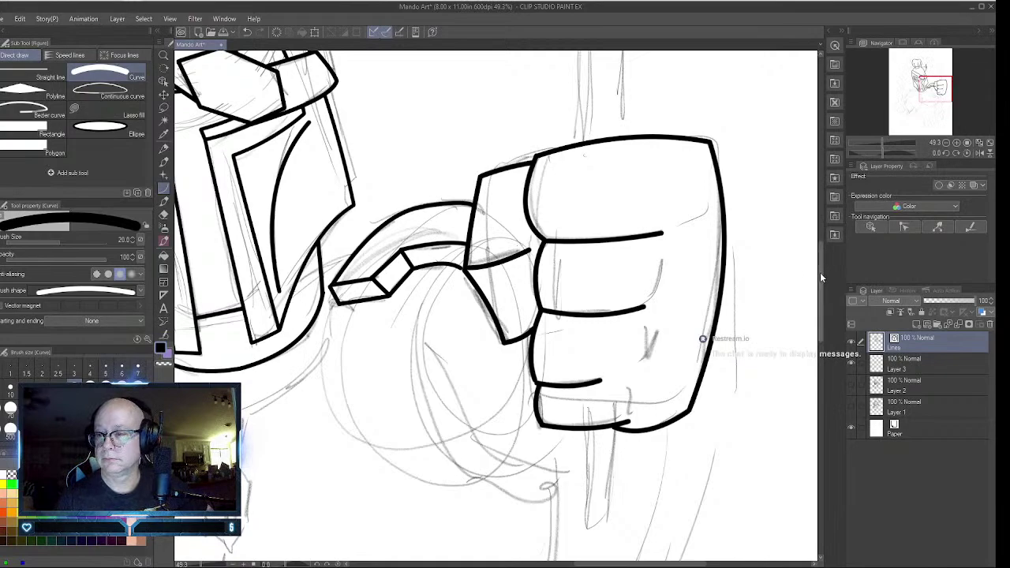
- Draw the narrow plate along the back of the fist with a bowed outer edge and a short closing line below
left_click_drag(820, 272, 820, 254)
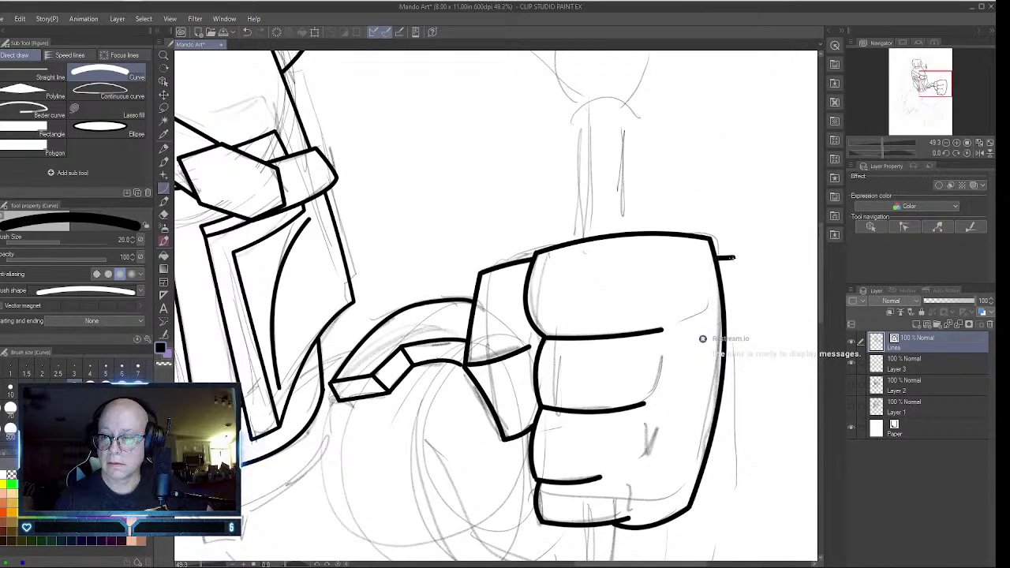
mouse_move(739, 294)
left_mouse_down()
mouse_move(736, 471)
mouse_move(736, 460)
left_mouse_up()
key("ctrl+z")
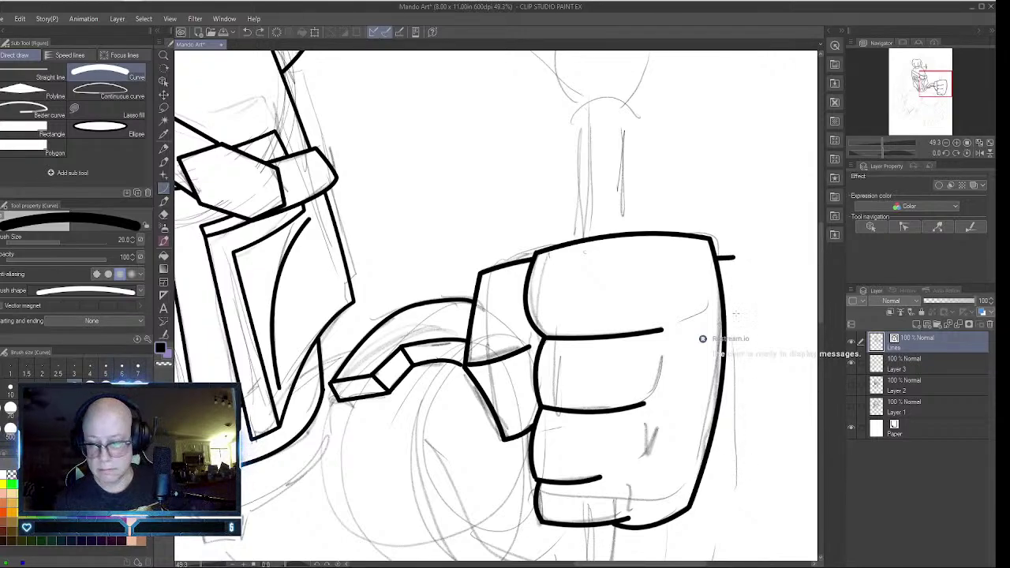
left_click_drag(734, 258, 724, 494)
left_click(748, 417)
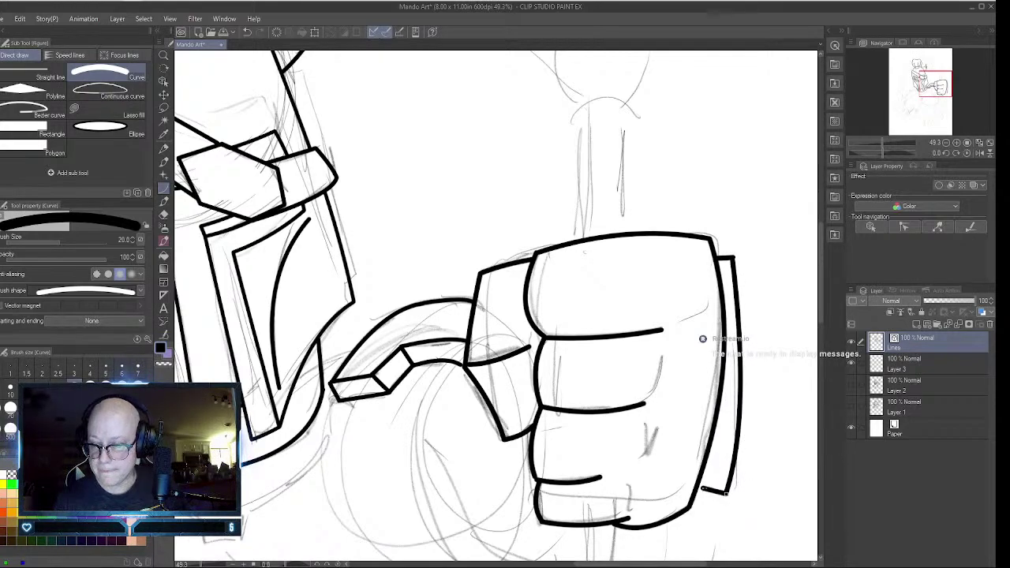
left_click_drag(698, 487, 697, 488)
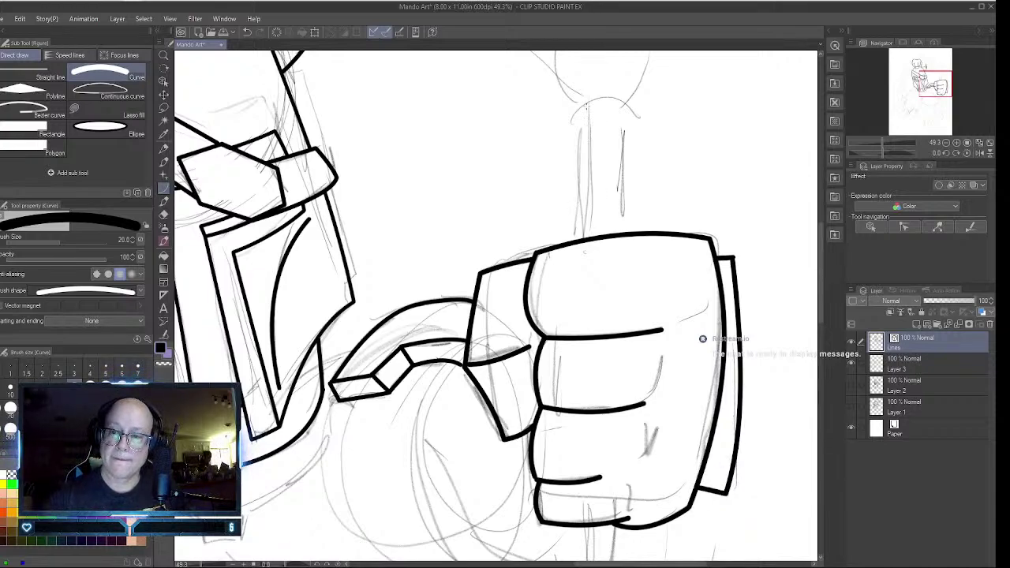
- Draw the paintbrush handle above the fist with two parallel vertical lines, a rounded top edge and a curved band across the middle
left_click_drag(584, 106, 583, 237)
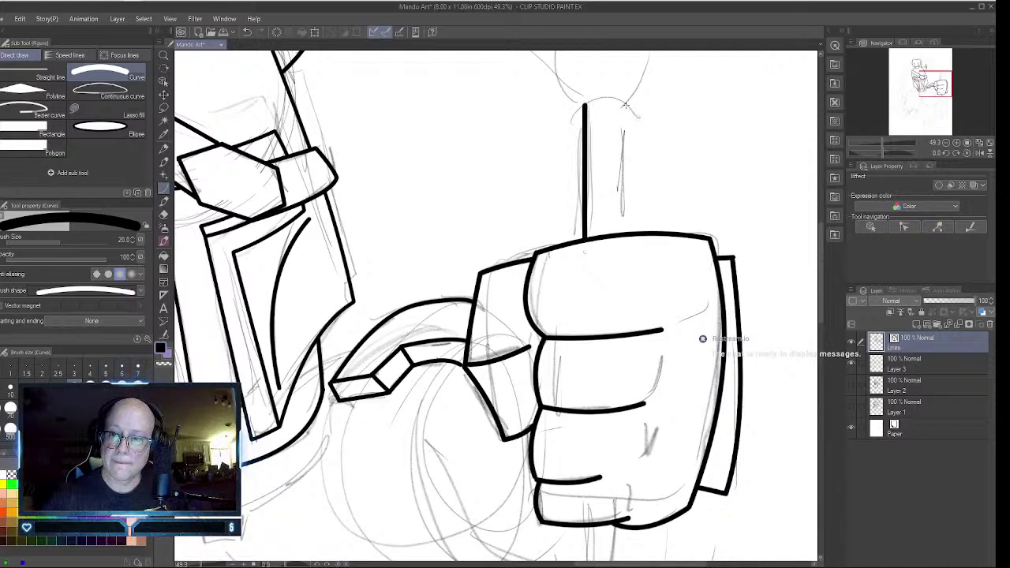
left_click_drag(625, 104, 625, 234)
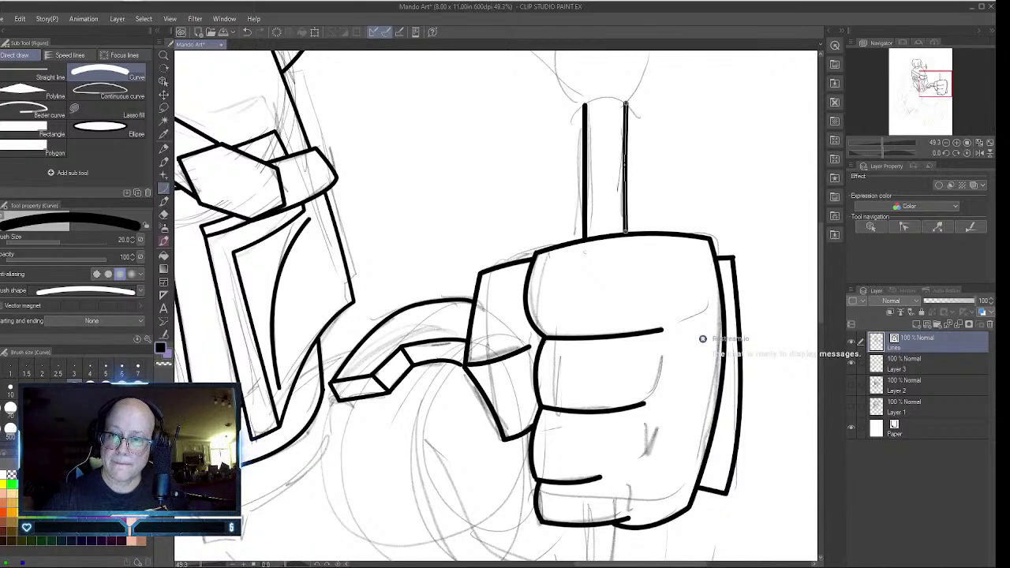
left_click(624, 164)
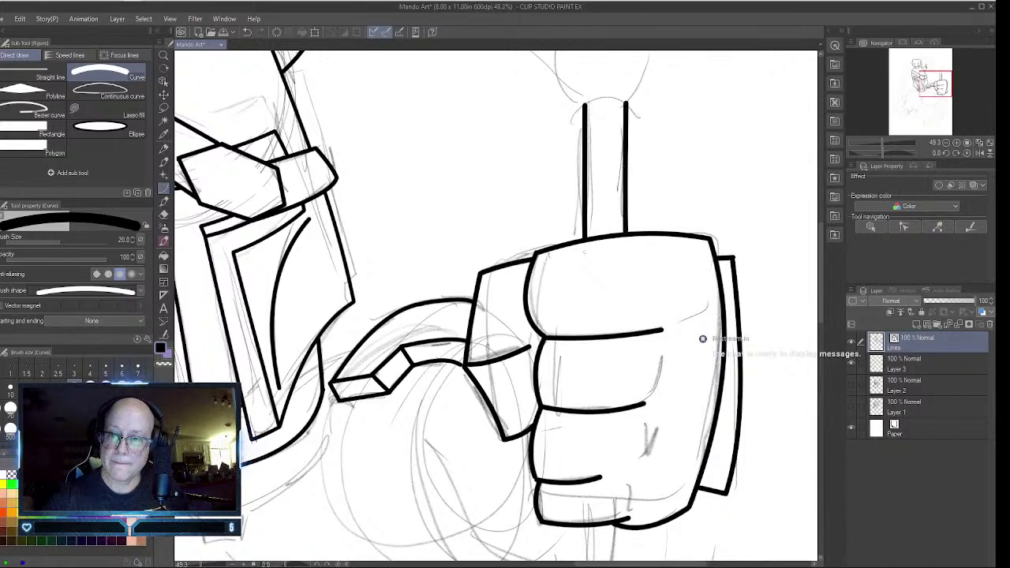
left_click_drag(585, 104, 626, 102)
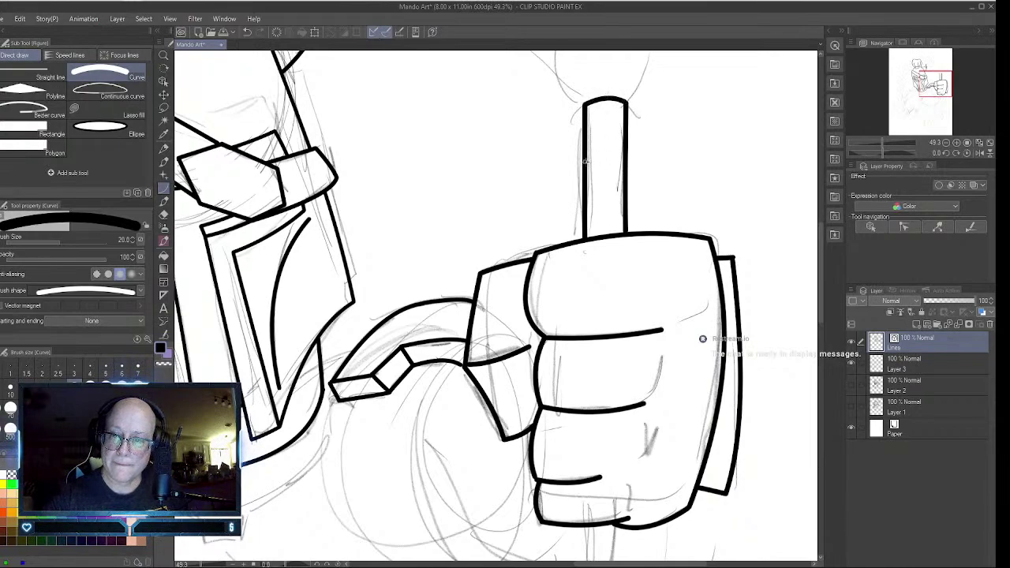
left_click_drag(585, 161, 622, 159)
left_click(606, 156)
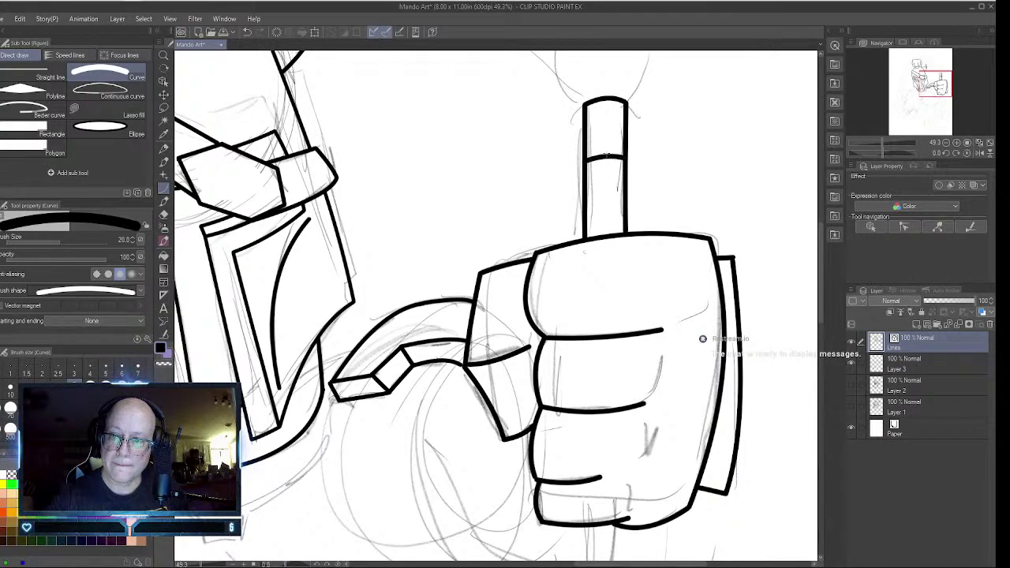
- Draw the tapered end of the paintbrush handle below the fist, with two long sides and a rounded tip
scroll(819, 267, "down", 3)
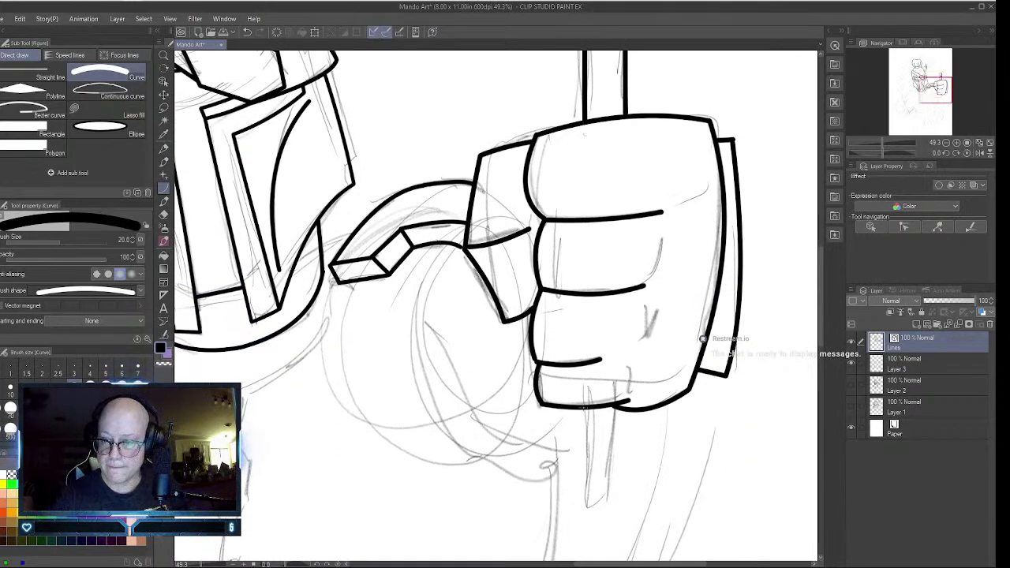
left_click_drag(586, 418, 587, 515)
left_click(587, 514)
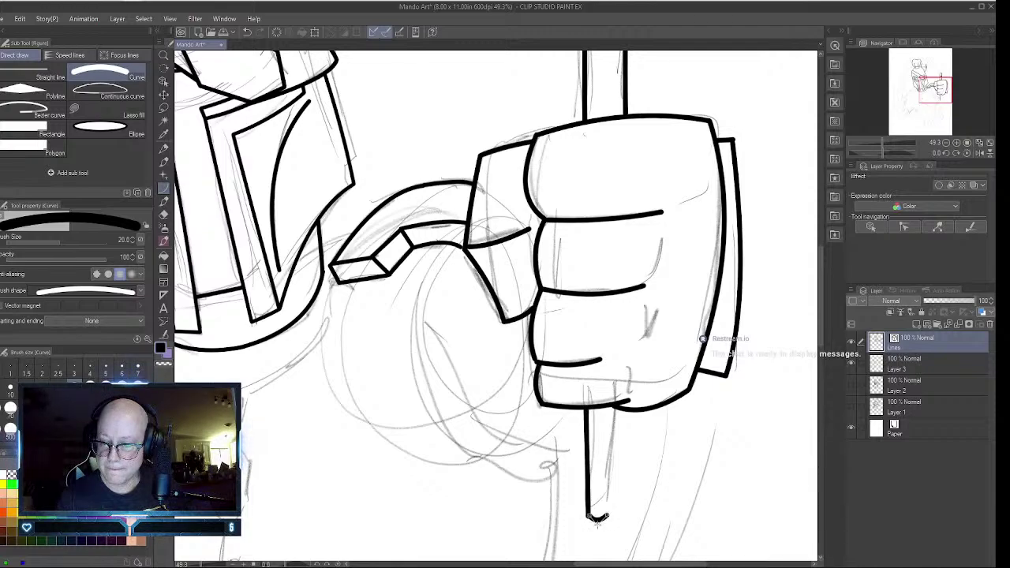
left_click_drag(609, 514, 615, 404)
left_click(615, 405)
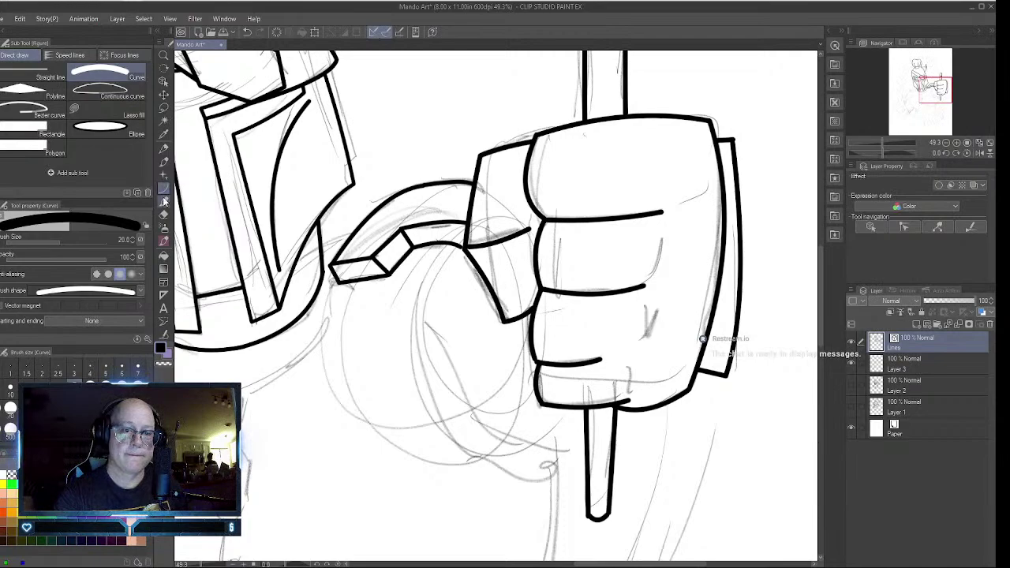
- Join the line ends at the corners of the lower handle, fingers, thumb section, fist and back plate with Connect vector lines
left_click(164, 334)
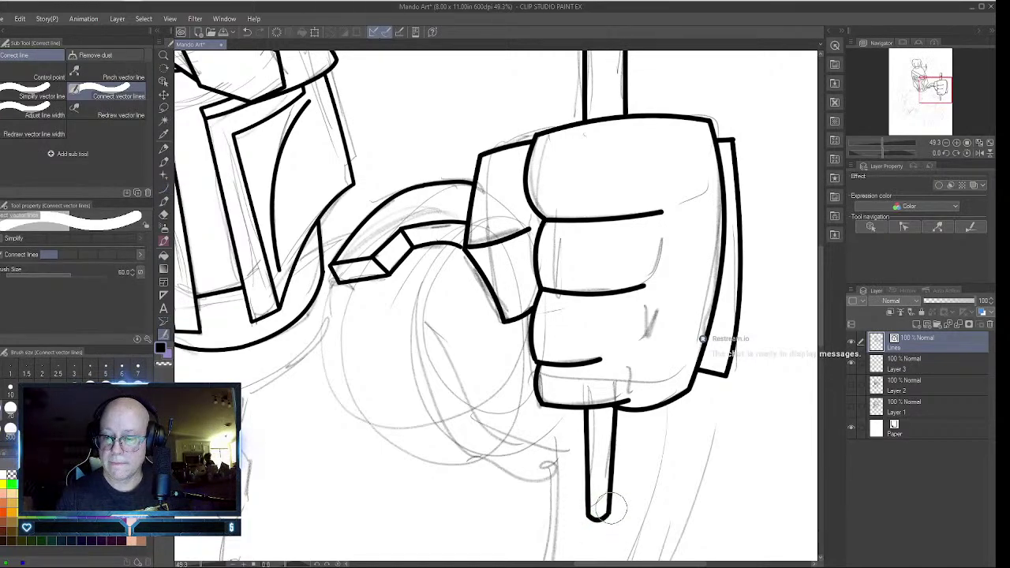
mouse_move(617, 408)
left_mouse_down()
mouse_move(613, 399)
mouse_move(544, 403)
mouse_move(535, 361)
left_mouse_up()
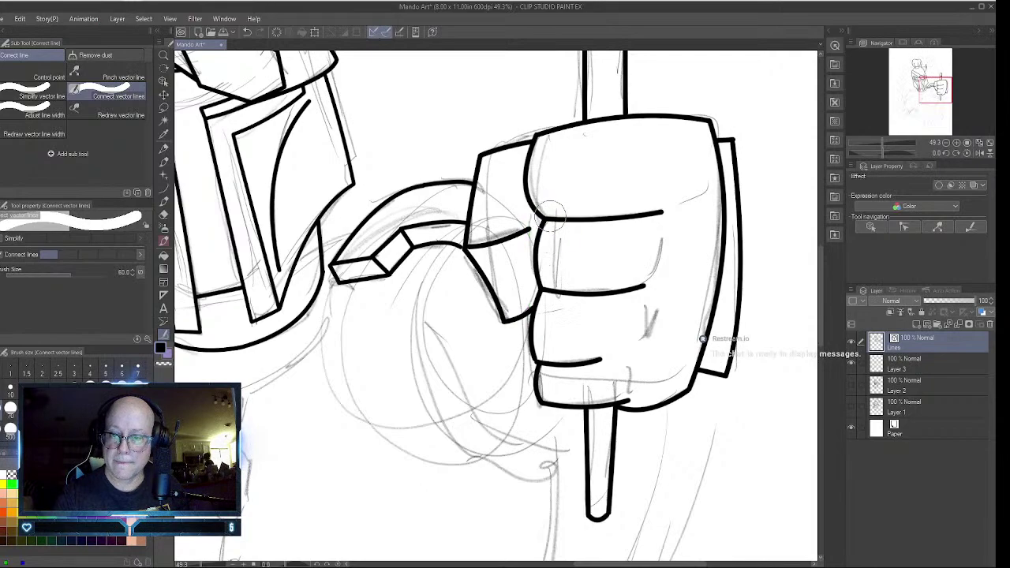
left_click(473, 238)
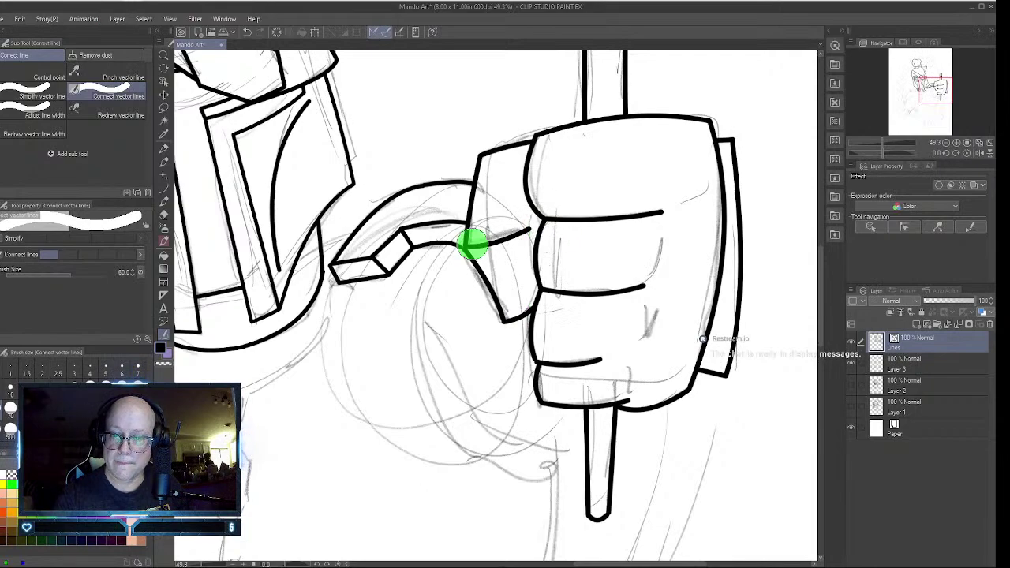
left_click(476, 153)
left_click(544, 144)
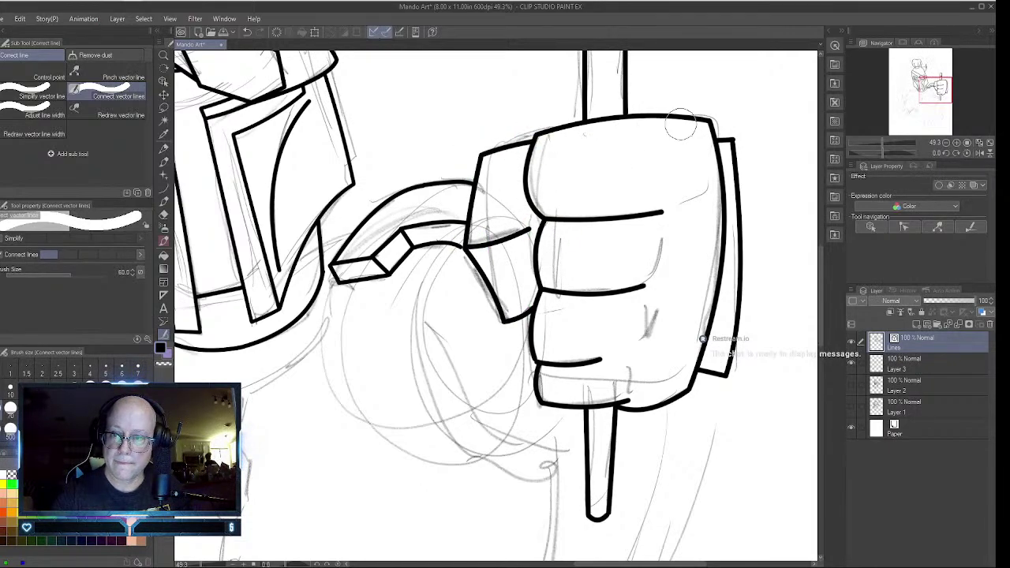
left_click(712, 118)
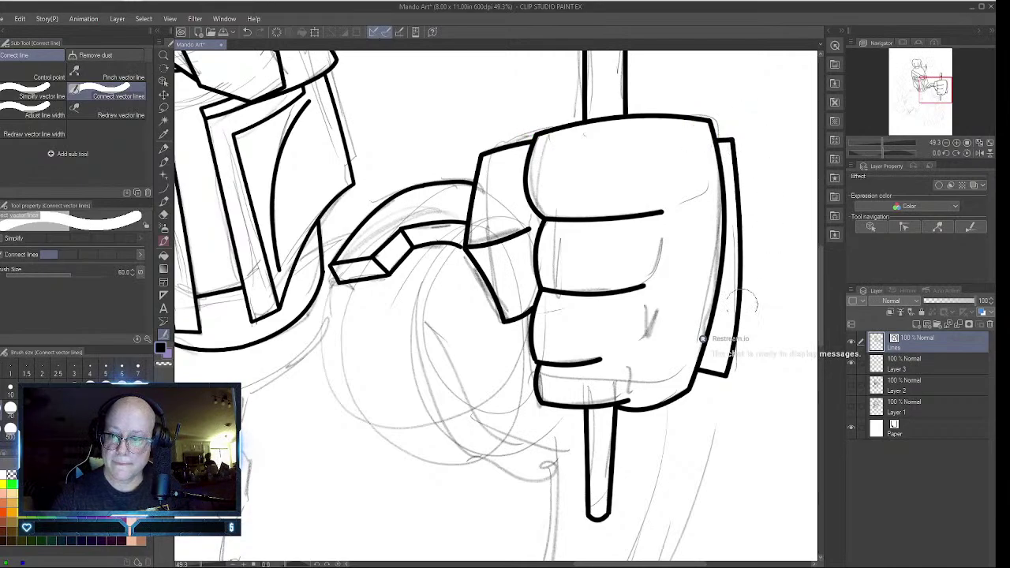
left_click(726, 379)
left_click(685, 387)
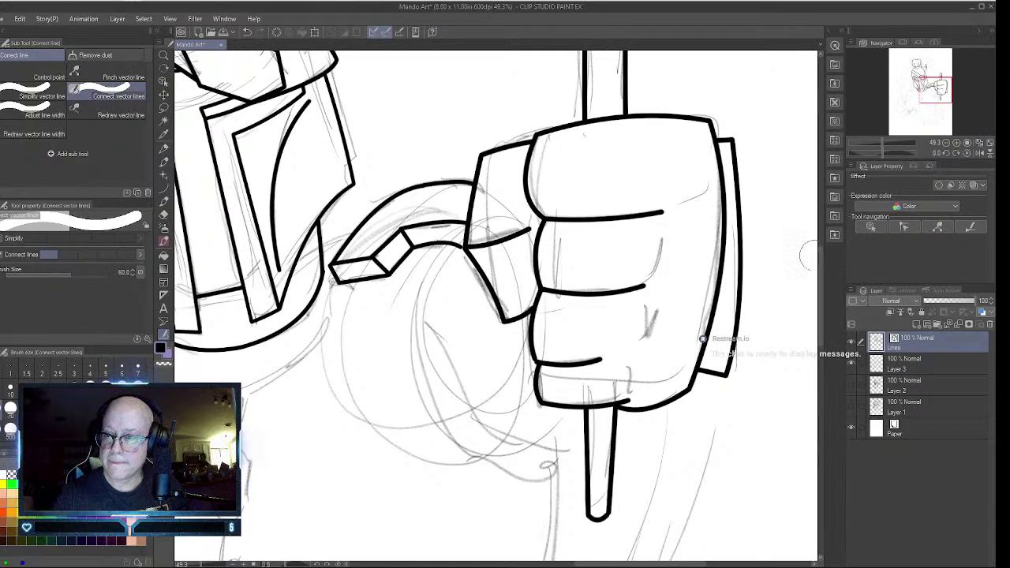
- Draw the paintbrush's flame-shaped bristles above the handle with Curve, bulging on both sides and ending in a hooked point
left_click_drag(820, 261, 802, 202)
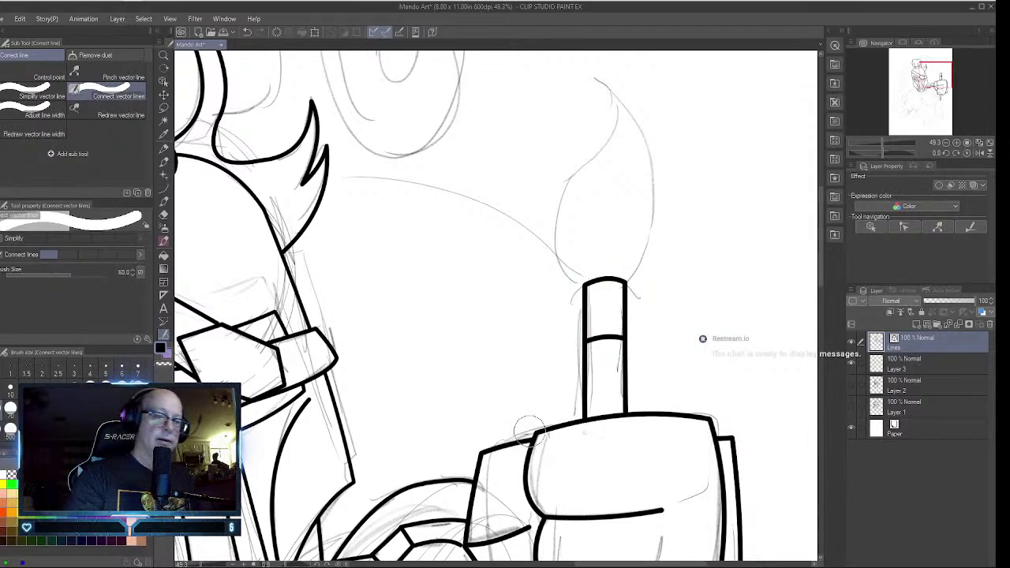
left_click(164, 188)
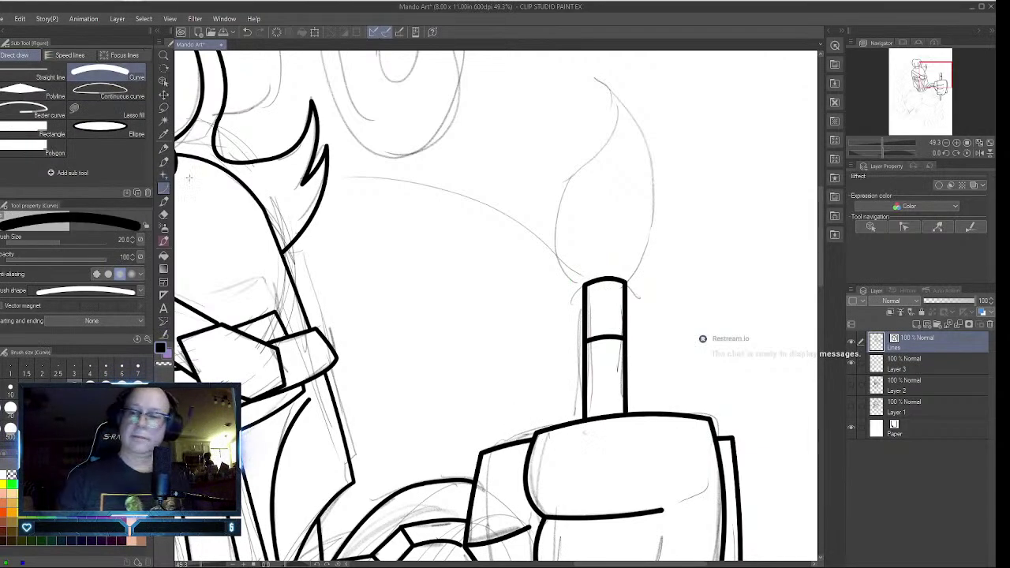
mouse_move(584, 286)
left_mouse_down()
mouse_move(569, 177)
mouse_move(596, 80)
left_mouse_up()
left_click(523, 262)
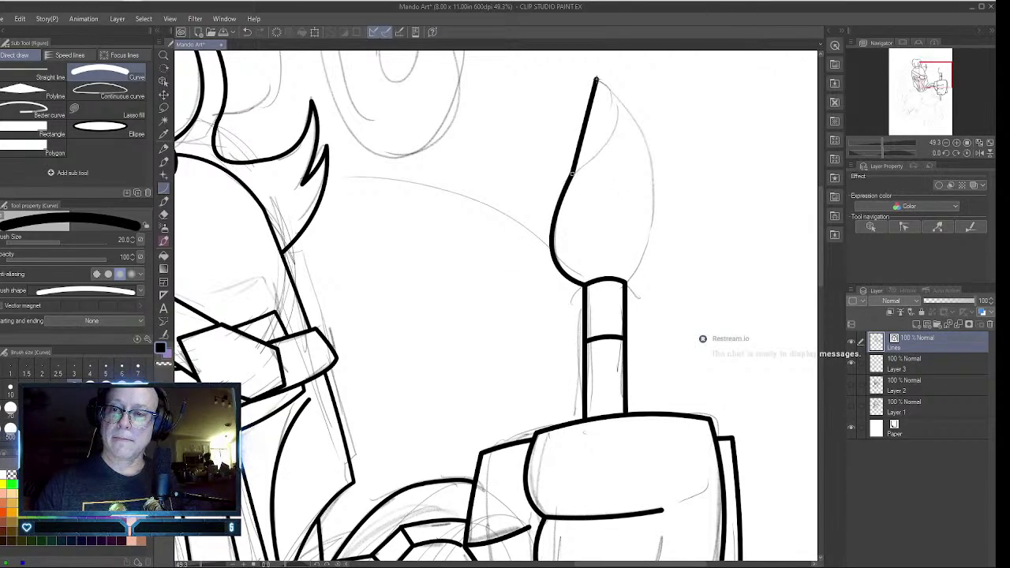
left_click(640, 129)
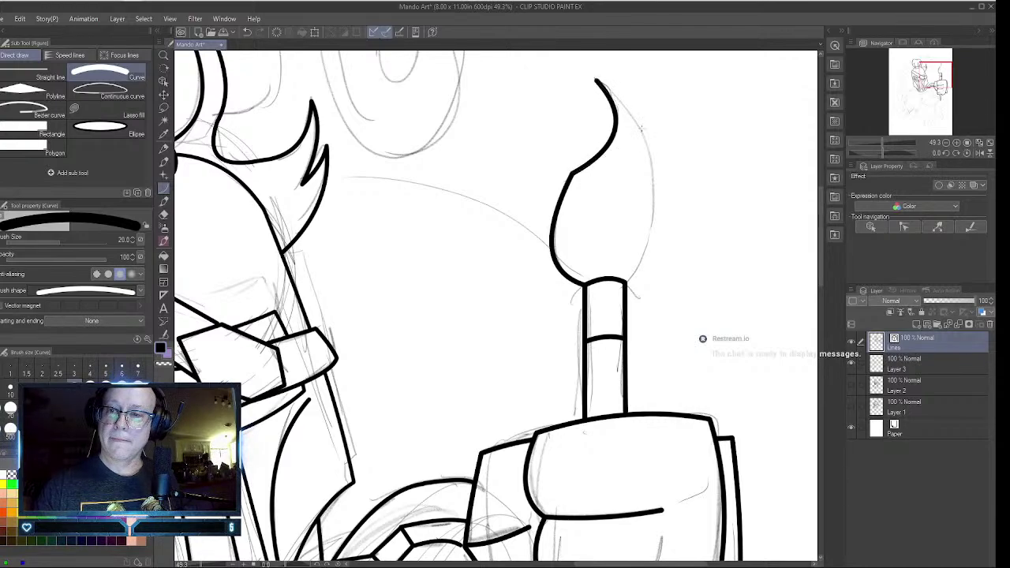
left_click_drag(597, 80, 653, 210)
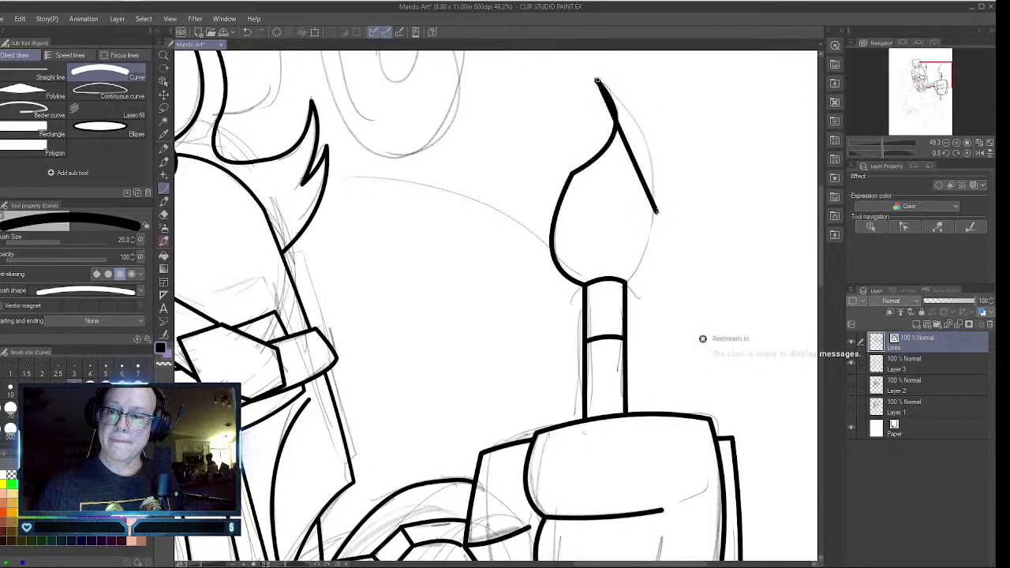
left_click(678, 119)
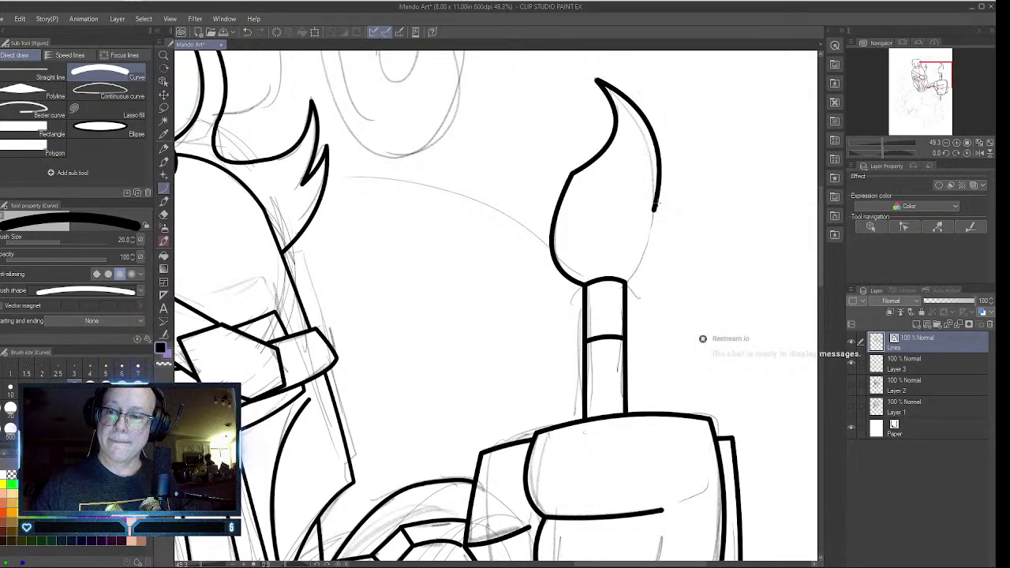
left_click_drag(653, 210, 627, 281)
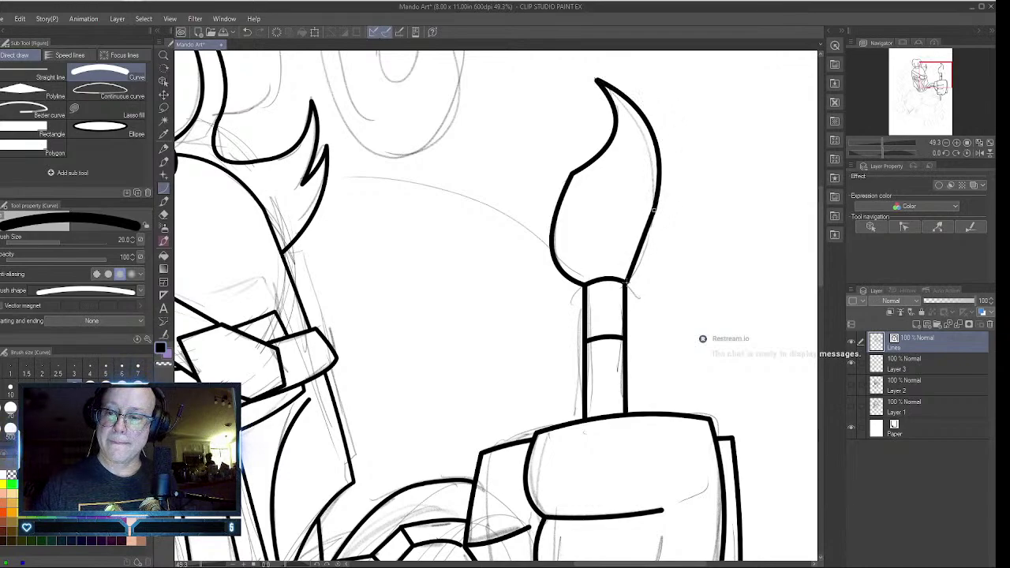
left_click(649, 266)
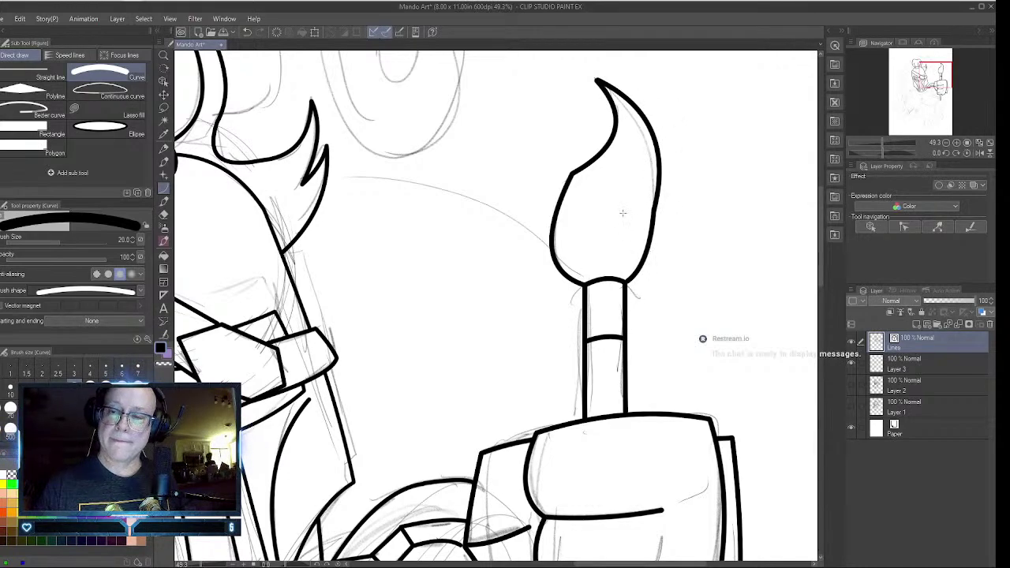
- Join the bristle outline's segments at the notch, the pointed tip and the outer side with Connect vector lines, and return to Curve
left_click(164, 334)
left_click(575, 175)
left_click_drag(596, 73, 606, 90)
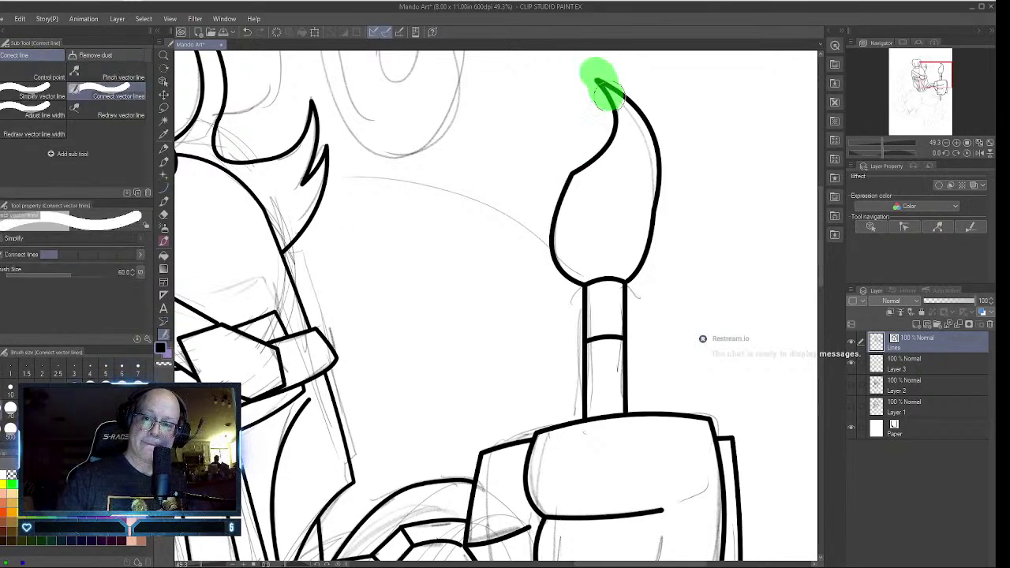
left_click_drag(654, 194, 649, 214)
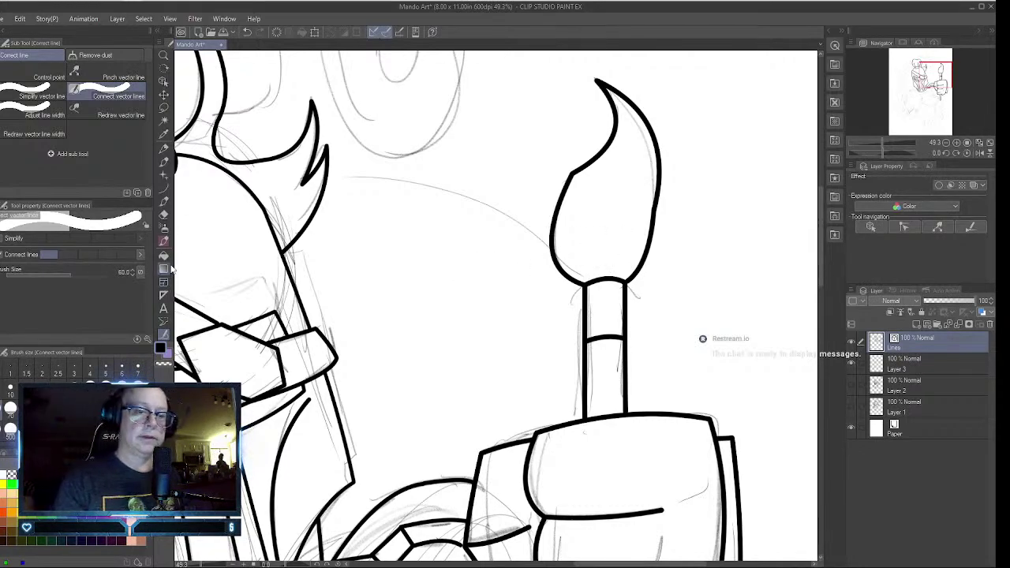
left_click(164, 187)
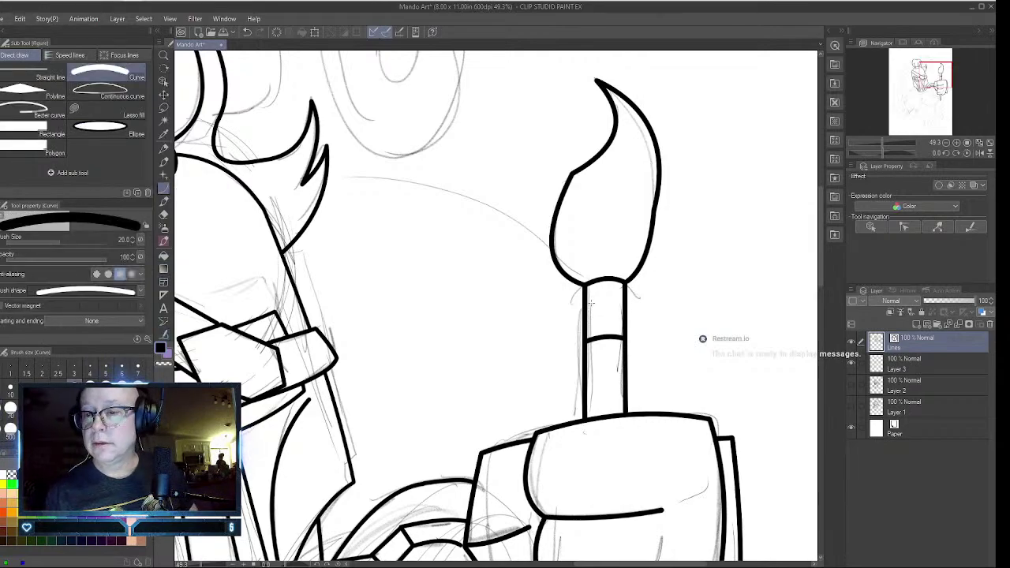
- Draw two curved bands across the paintbrush's ferrule below the bristles and a short band just above the handle's rounded tip
left_click_drag(585, 301, 626, 302)
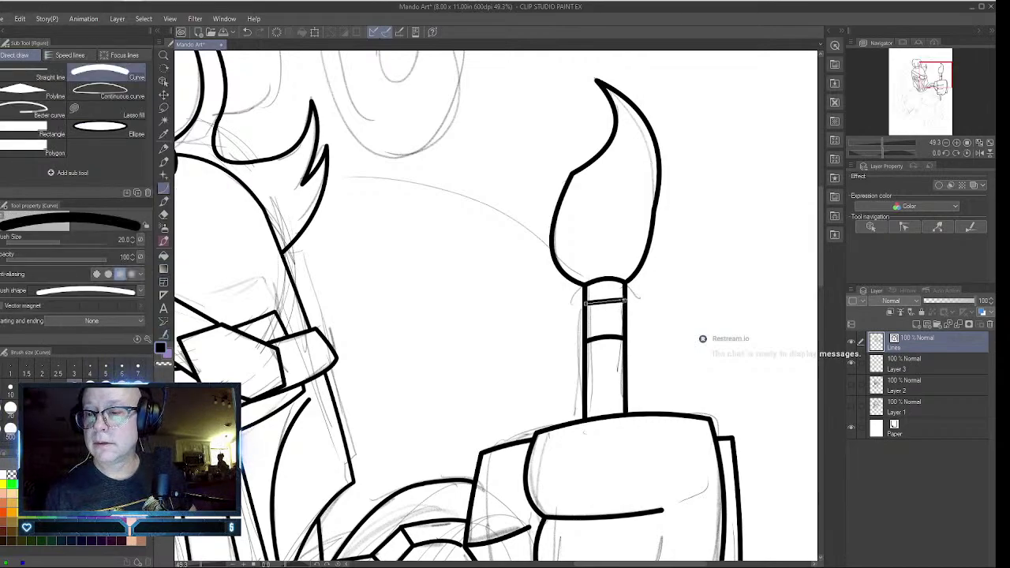
left_click(605, 295)
left_click_drag(584, 326, 625, 325)
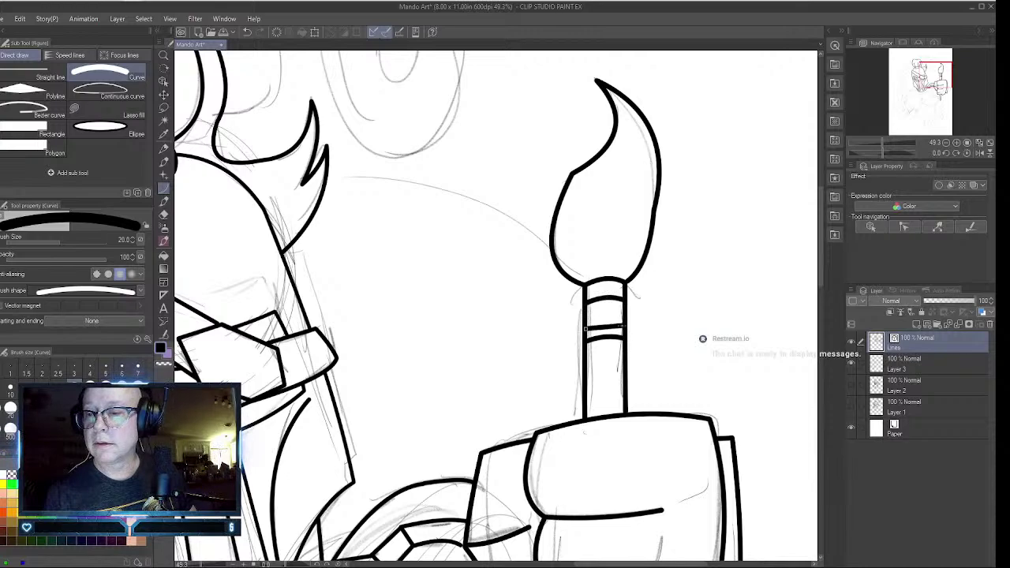
left_click(602, 318)
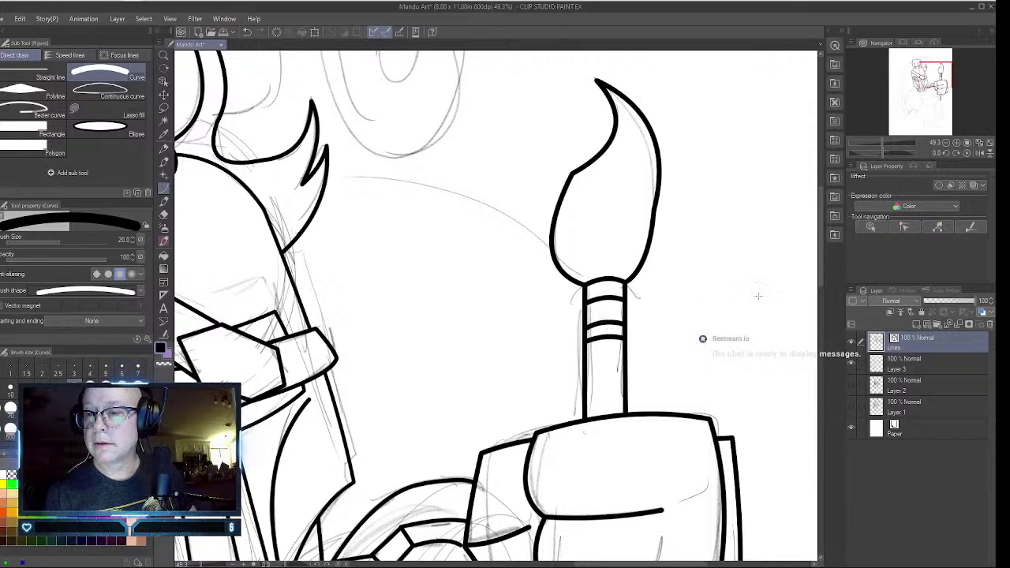
scroll(757, 296, "down", 10)
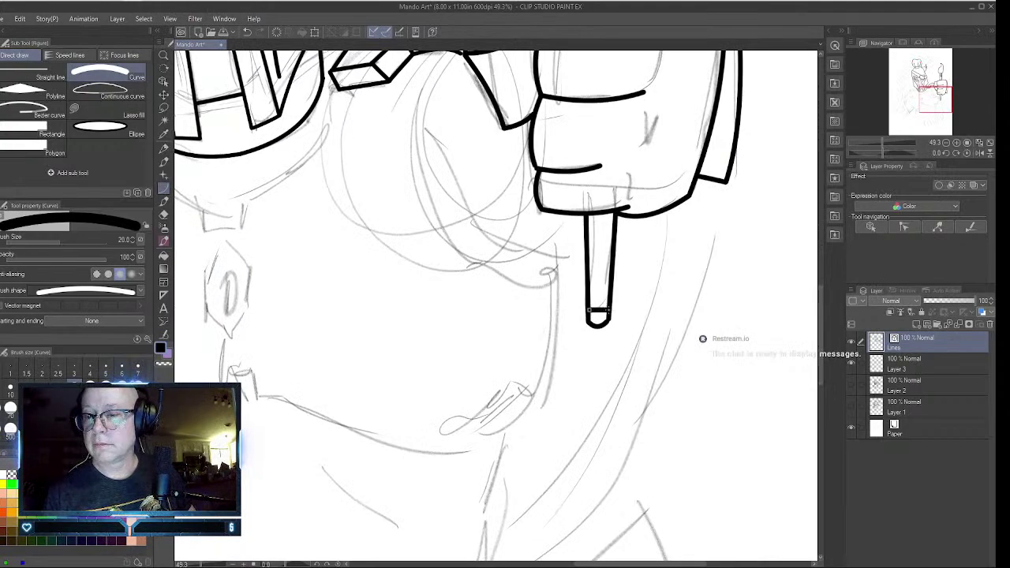
left_click_drag(589, 310, 608, 310)
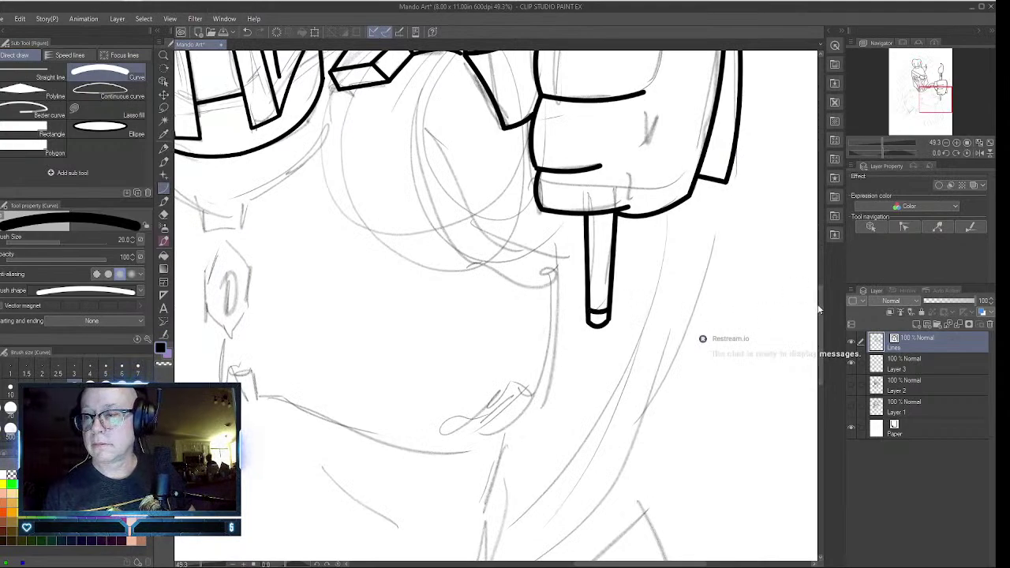
- Draw the short shoulder curve between the neck and the outstretched arm, and the V-shaped collar outline below the helmet with a squared tab at its point
left_click_drag(818, 309, 821, 254)
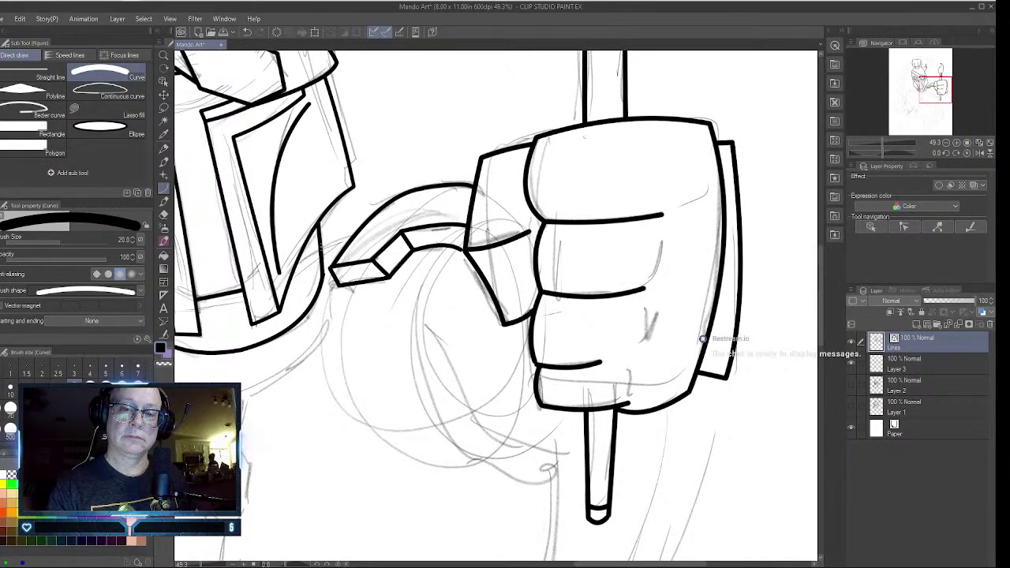
left_click_drag(321, 247, 351, 237)
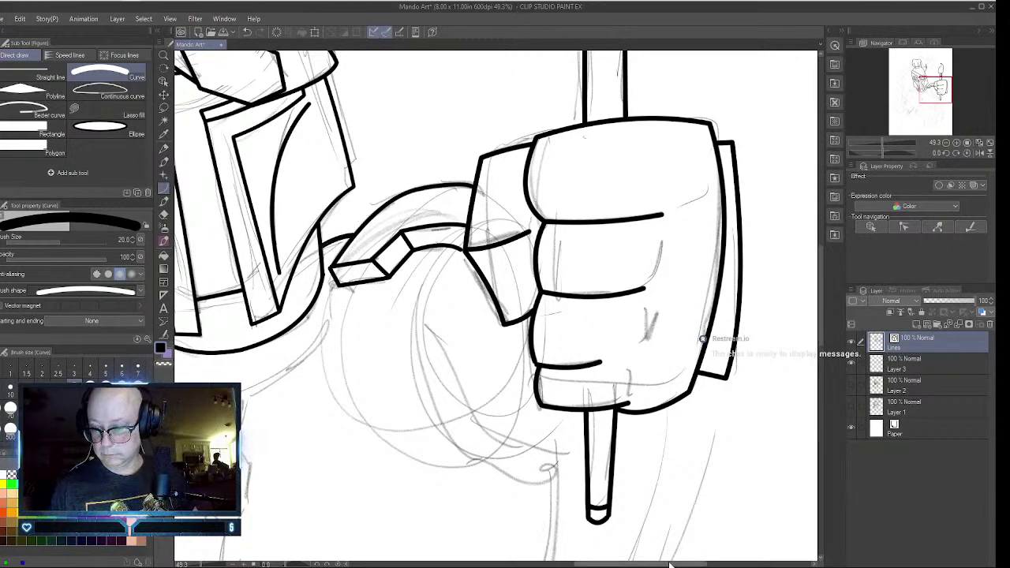
left_click_drag(669, 563, 591, 563)
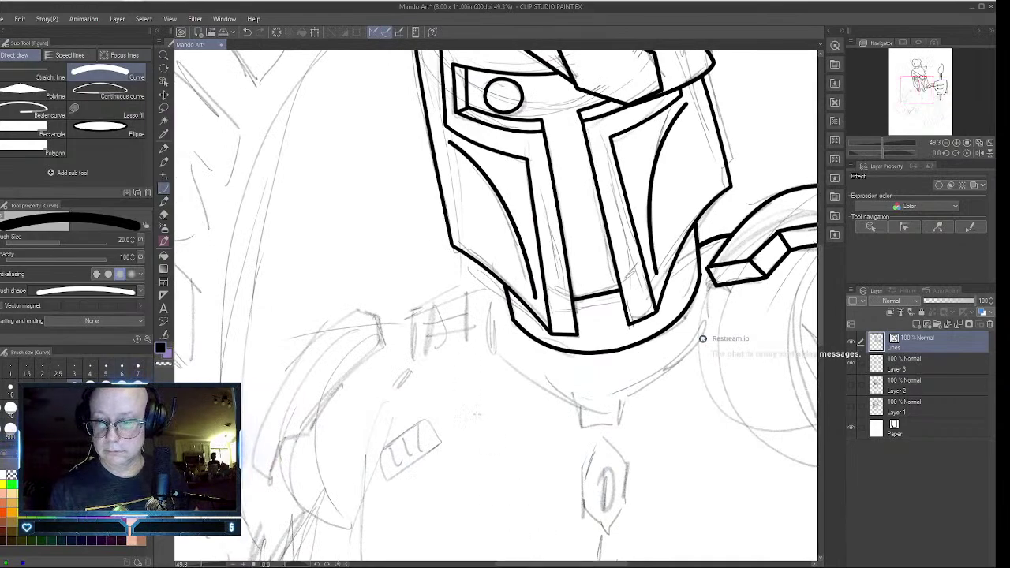
left_click_drag(493, 290, 497, 365)
left_click(478, 328)
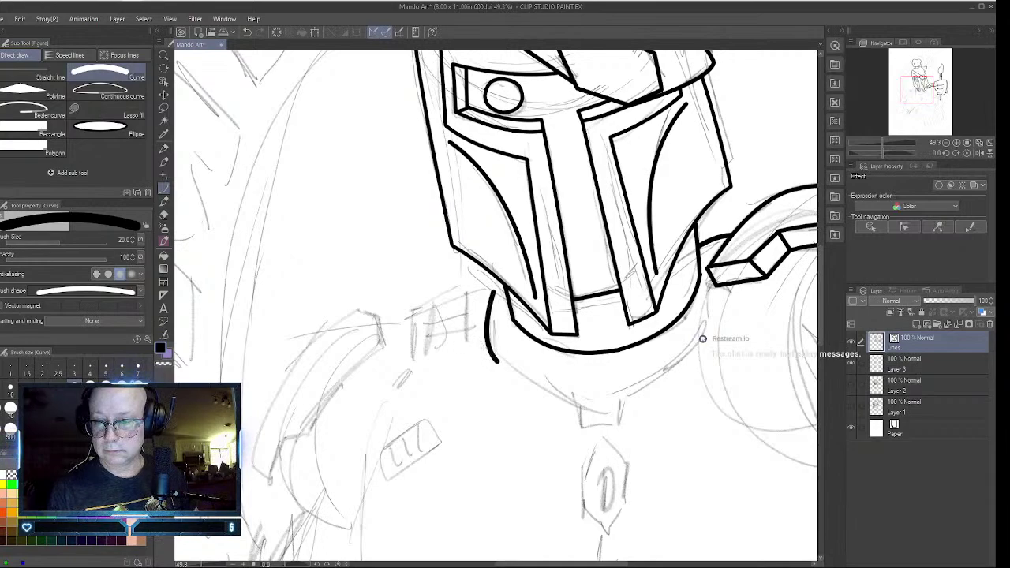
left_click_drag(497, 361, 580, 408)
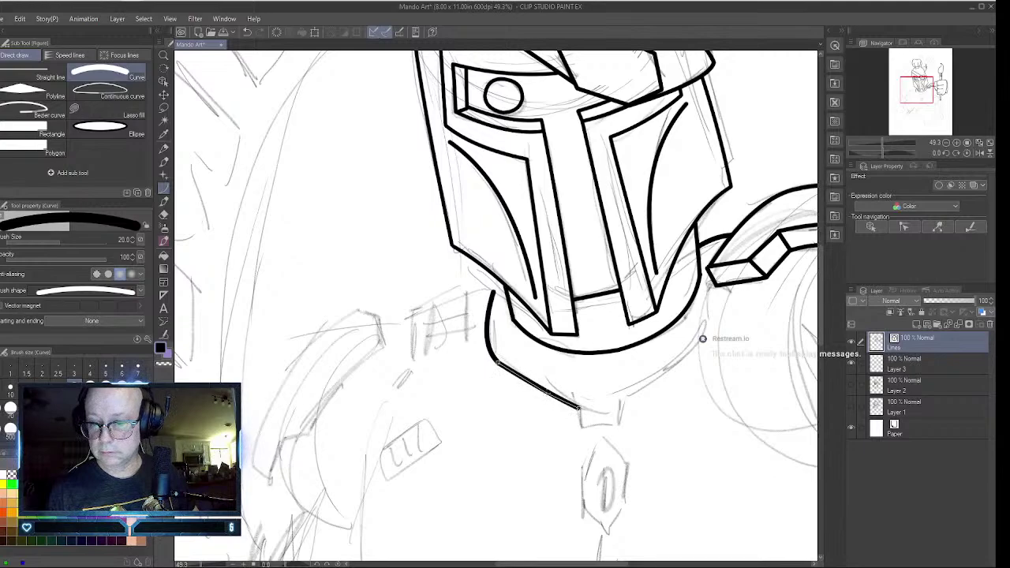
left_click(552, 399)
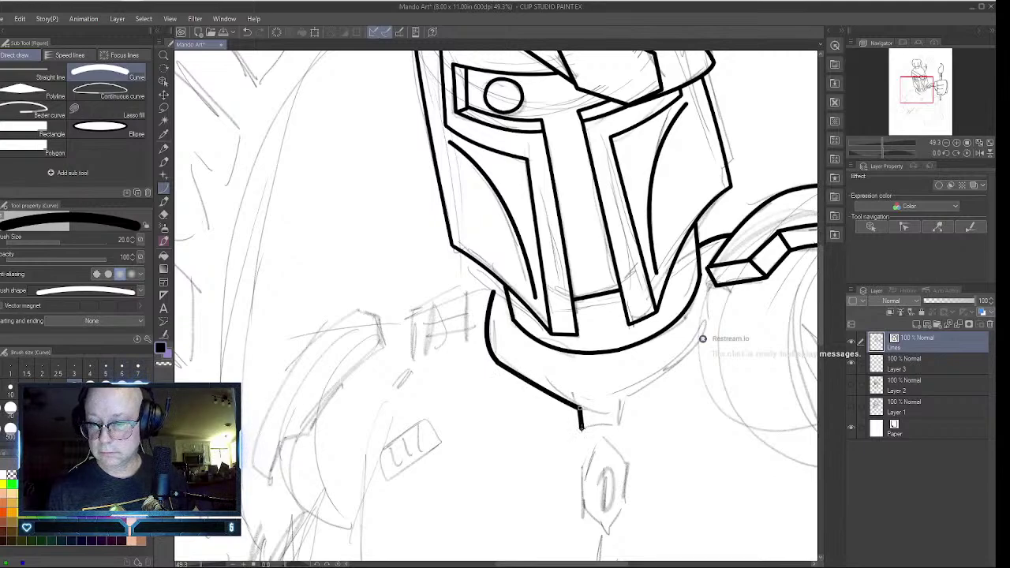
left_click_drag(583, 428, 619, 424)
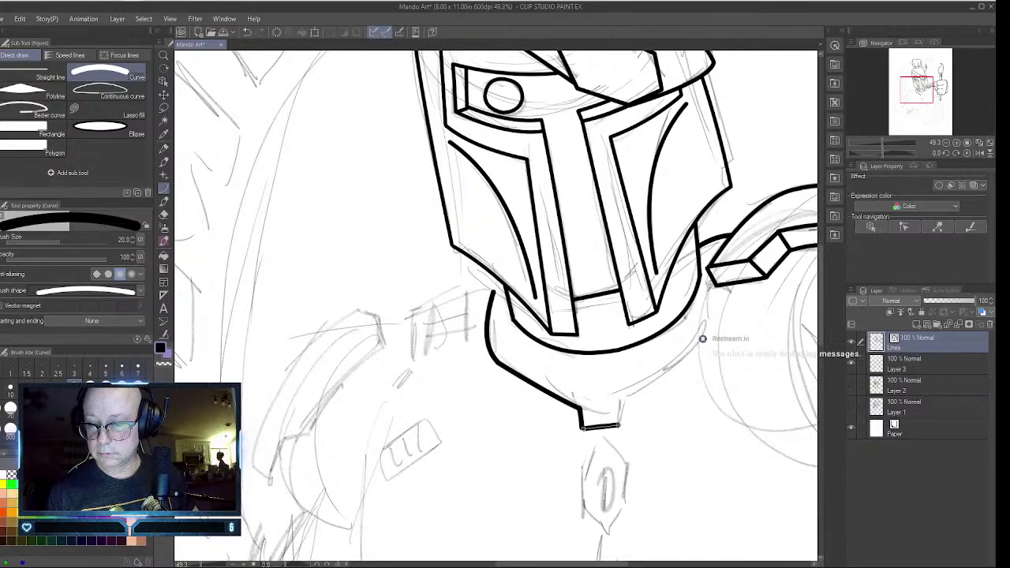
left_click(609, 425)
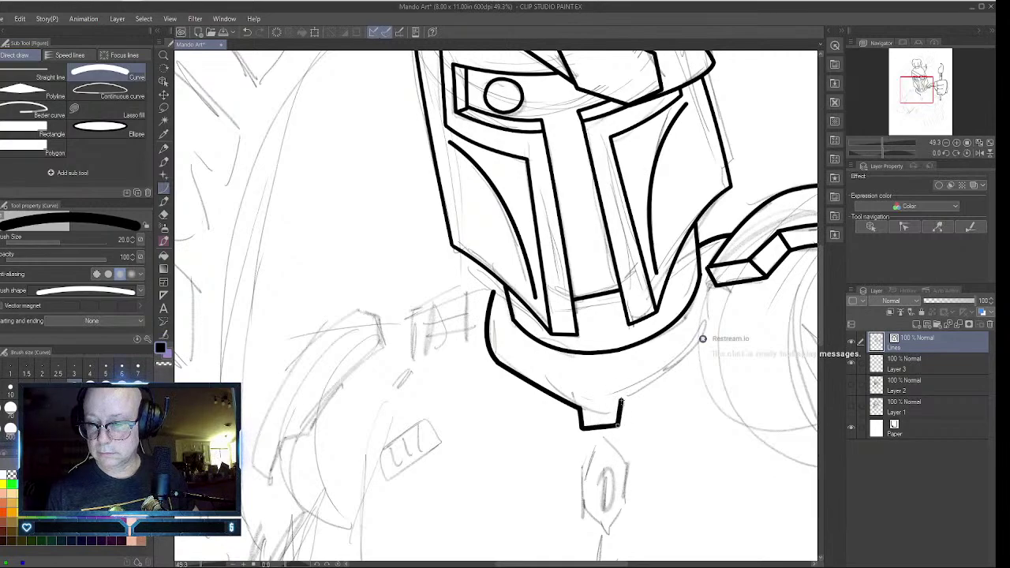
mouse_move(623, 398)
left_mouse_down()
mouse_move(701, 337)
mouse_move(709, 271)
left_mouse_up()
left_click(701, 338)
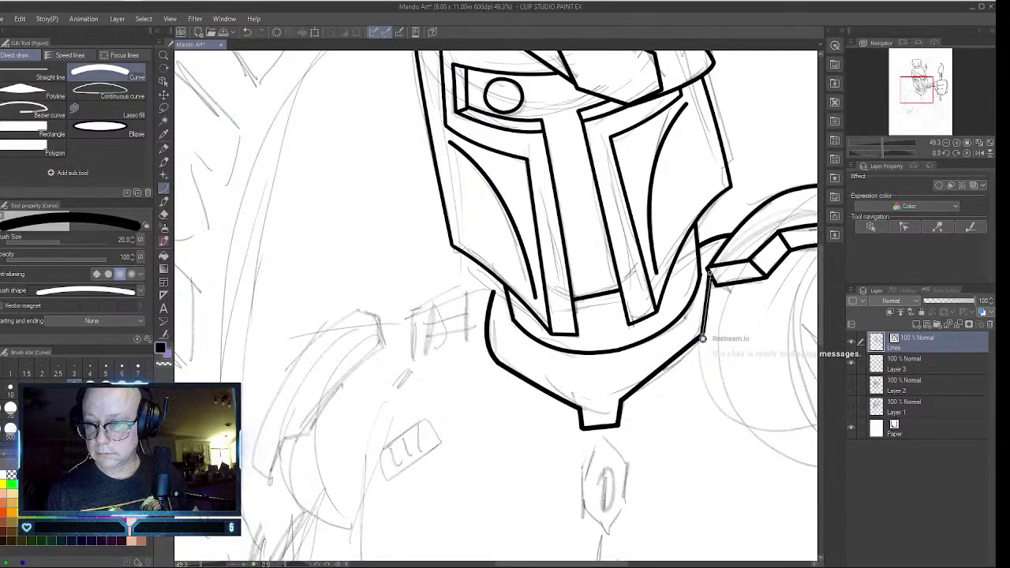
left_click(701, 298)
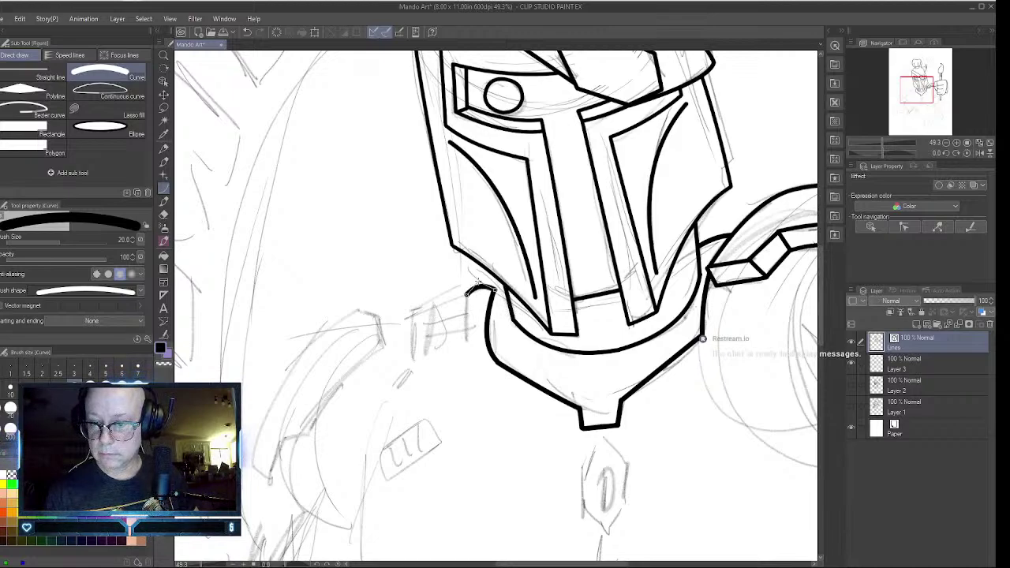
- Draw the chest armor's shoulder edge outward from the collar, with a curved top, a rectangular strap notch and a rounded outer corner
left_click(477, 282)
mouse_move(464, 309)
left_mouse_down()
mouse_move(461, 350)
mouse_move(416, 360)
mouse_move(427, 306)
mouse_move(387, 324)
mouse_move(382, 384)
left_mouse_up()
left_click(414, 336)
left_click(401, 313)
left_click(382, 380)
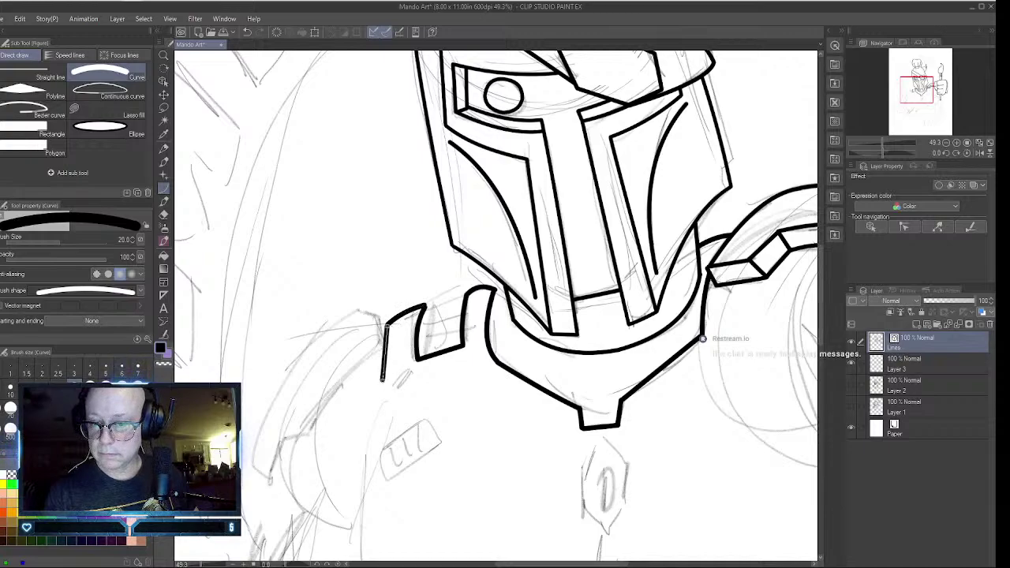
left_click(381, 353)
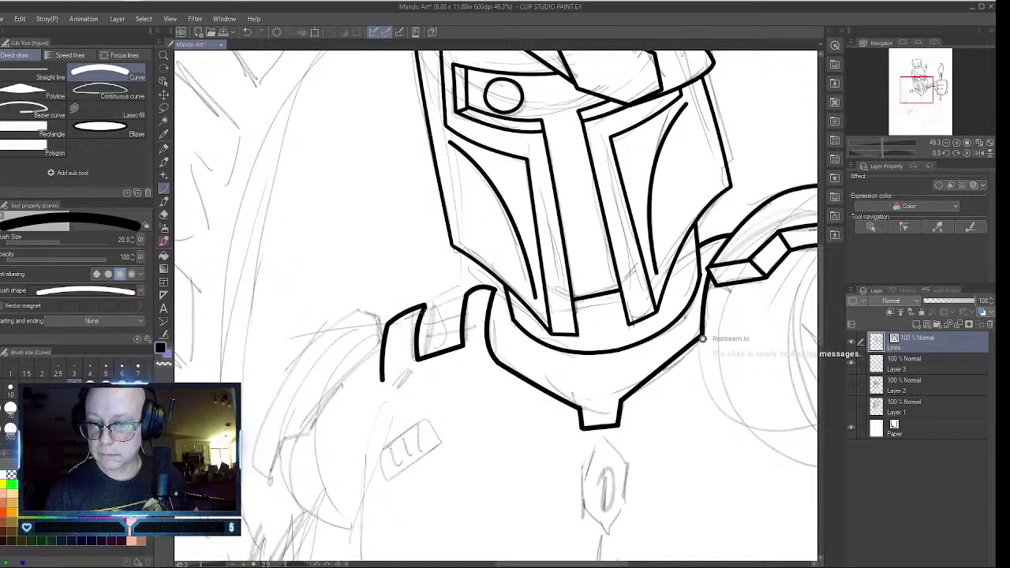
- Close the top of the shoulder strap notch, add two crosswise lines inside it, and draw an inner fold curve at the collar's side
left_click_drag(426, 307, 467, 296)
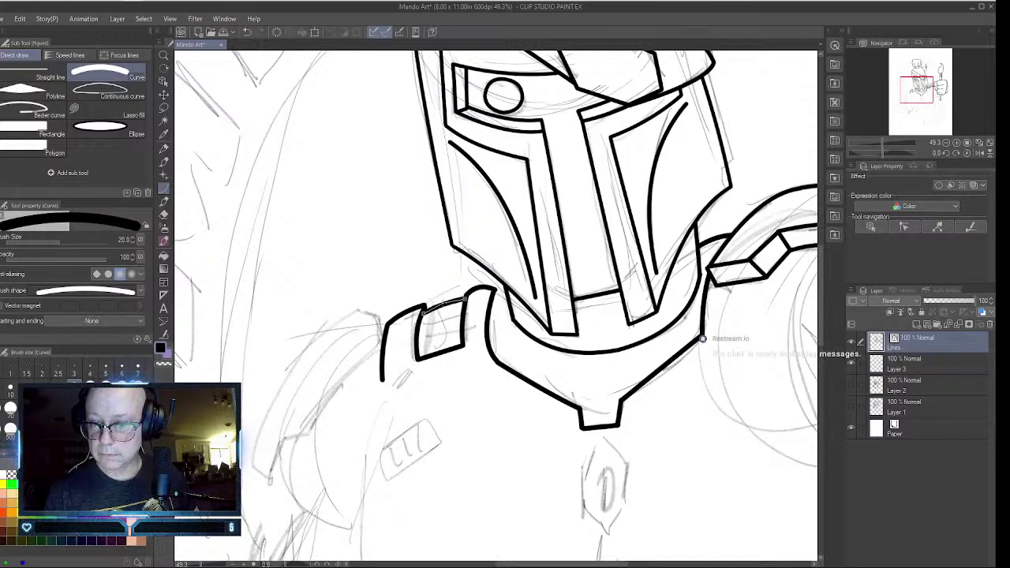
left_click(443, 303)
left_click_drag(418, 333, 463, 320)
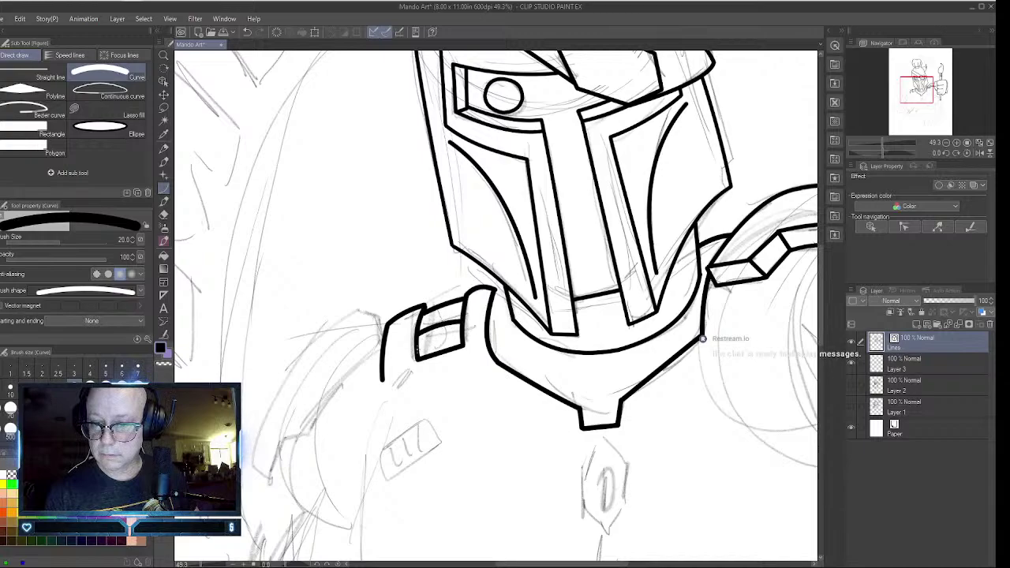
left_click_drag(417, 349, 461, 338)
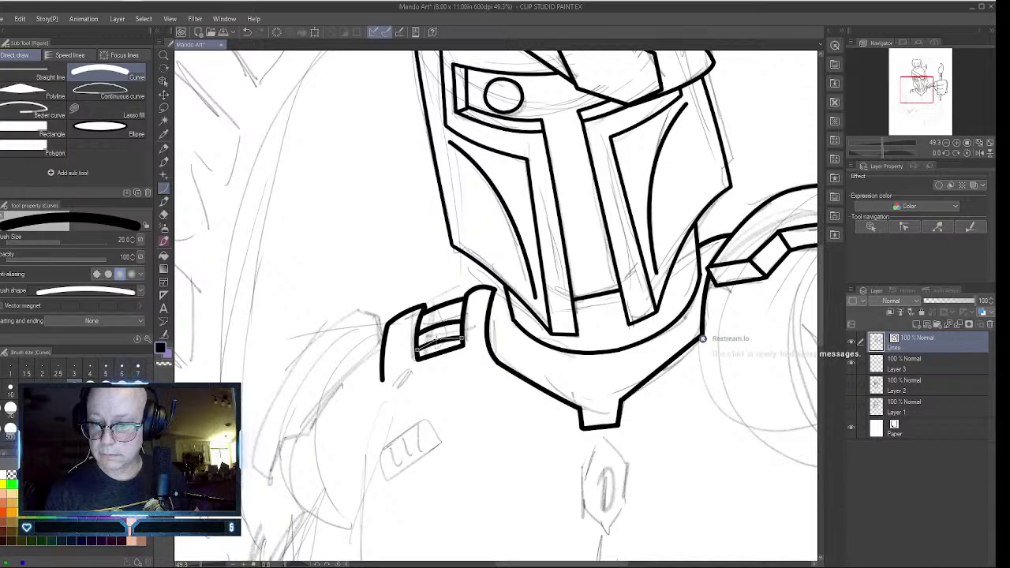
left_click(440, 342)
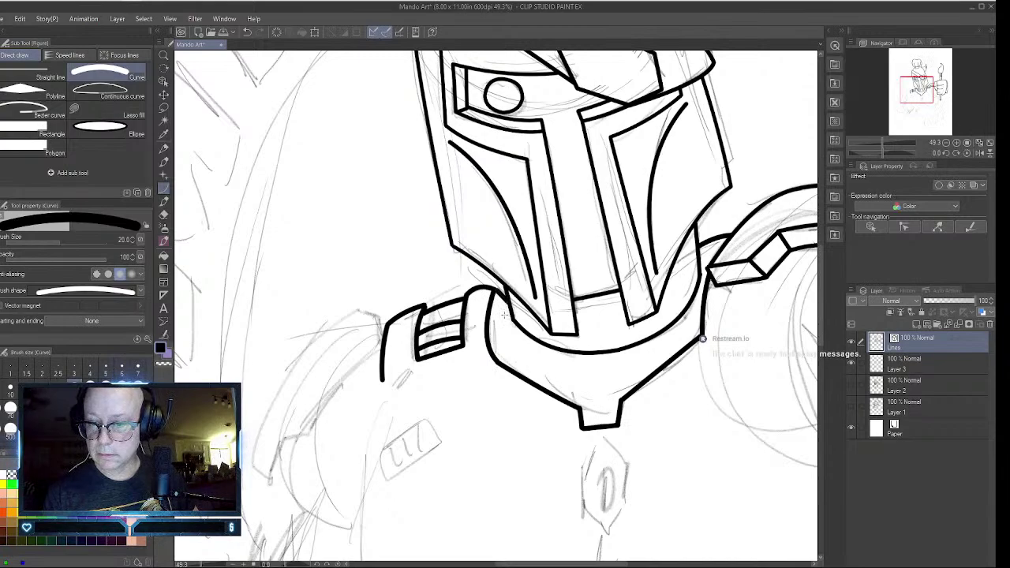
left_click_drag(503, 364, 509, 311)
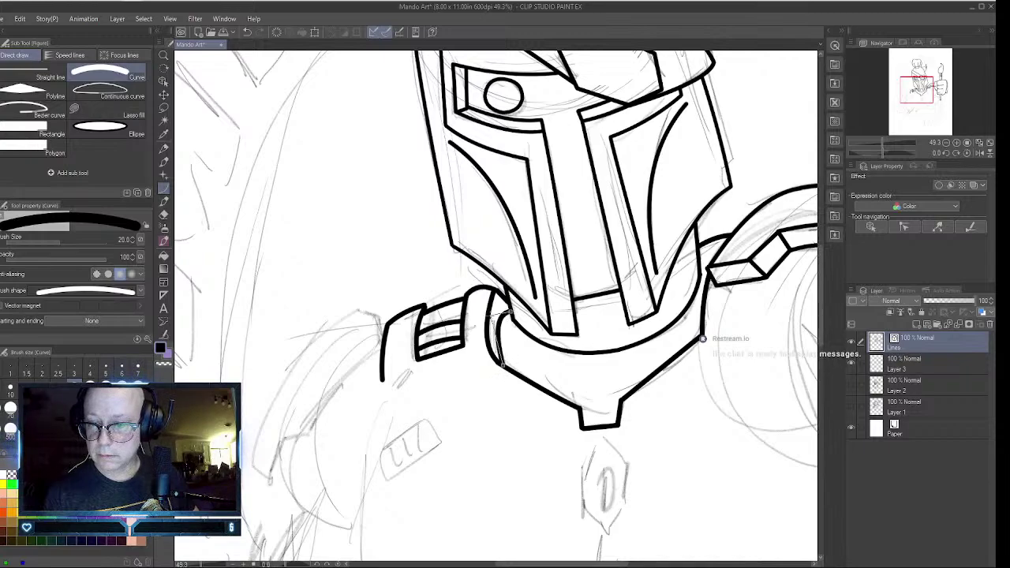
left_click(491, 327)
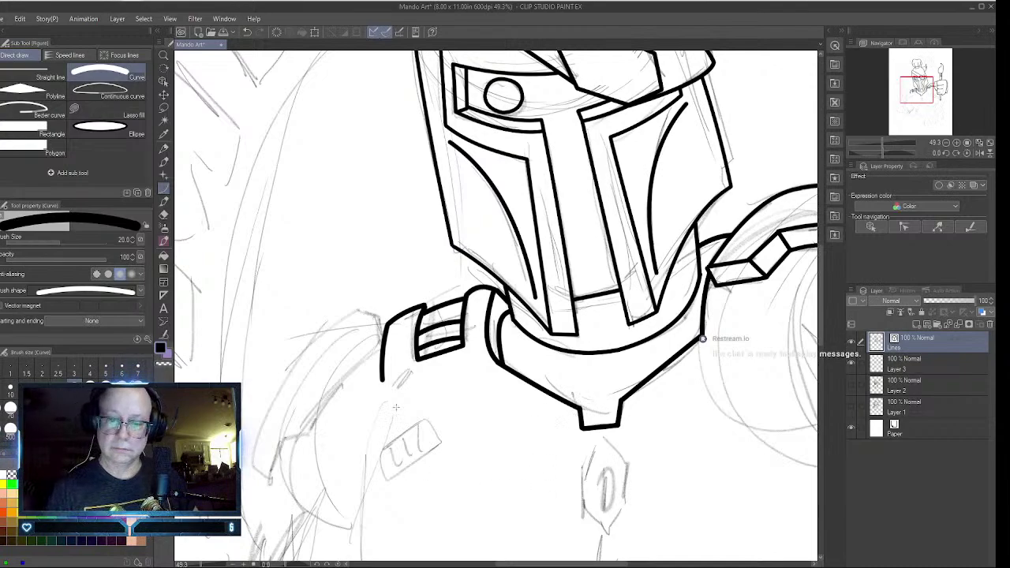
- Draw the torso's outer side as a bulging curve from the strapped shoulder down to the pointed lower corner
scroll(813, 284, "down", 4)
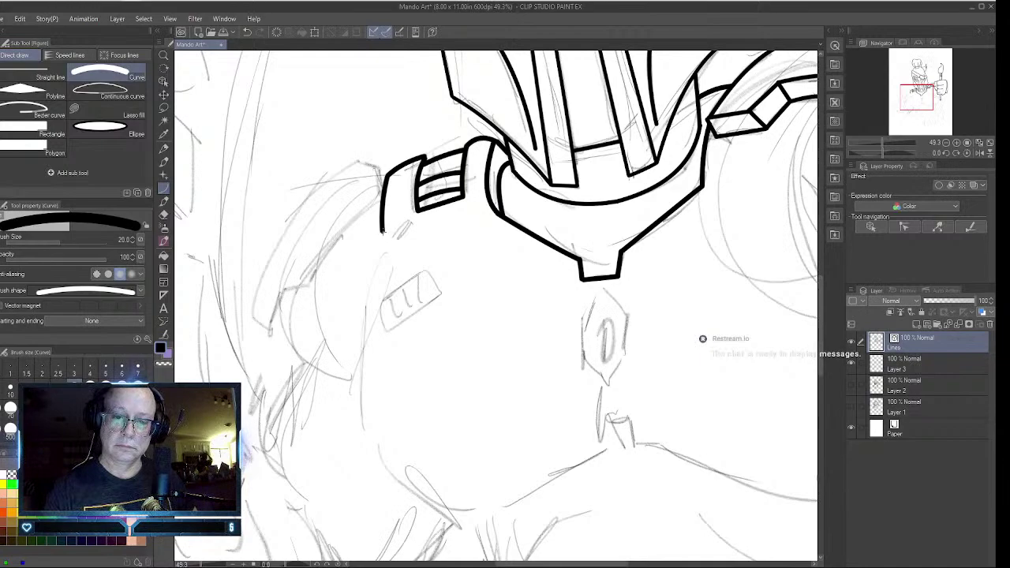
left_click_drag(382, 230, 369, 438)
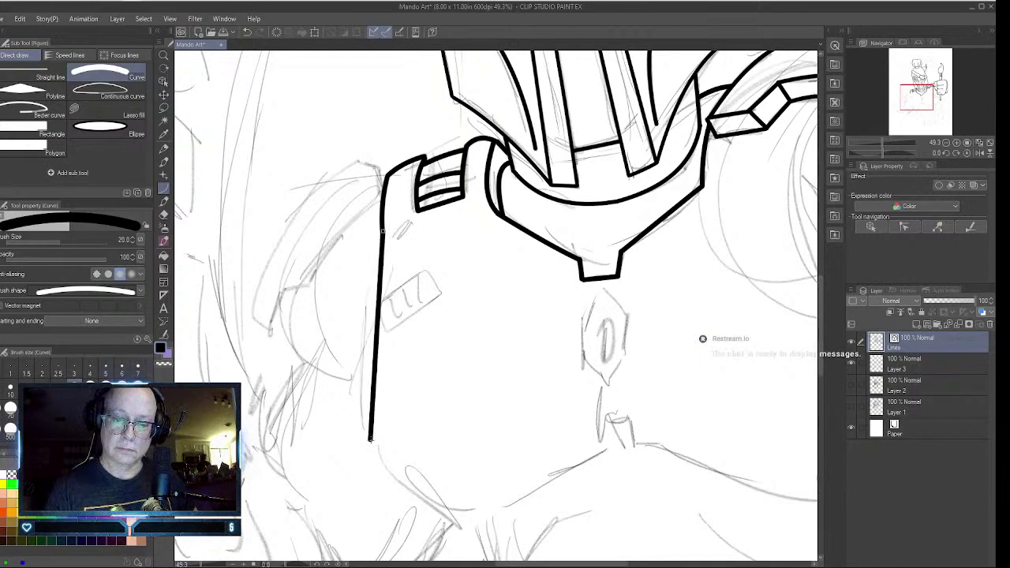
left_click(344, 366)
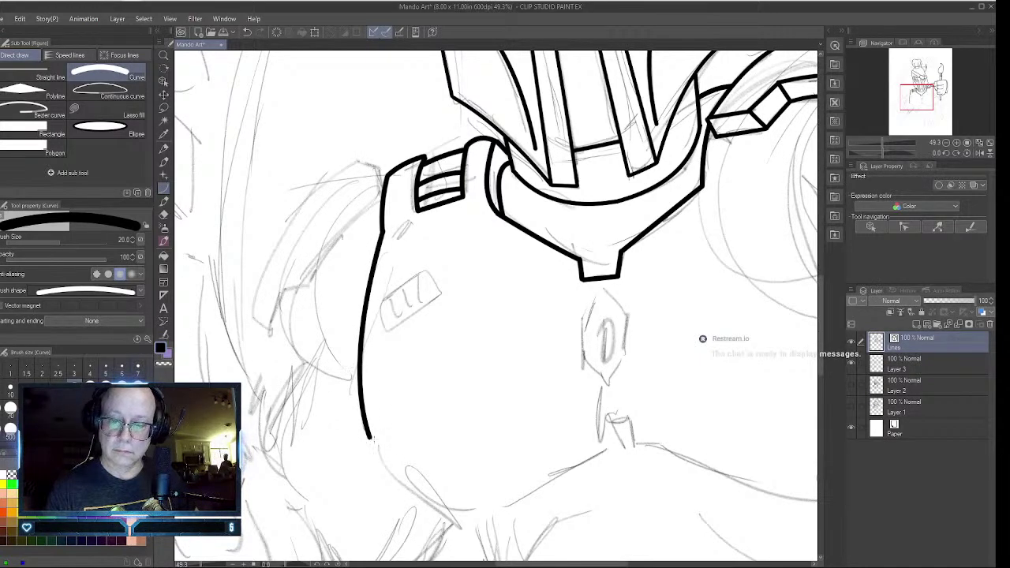
mouse_move(369, 438)
left_mouse_down()
mouse_move(383, 464)
mouse_move(471, 527)
left_mouse_up()
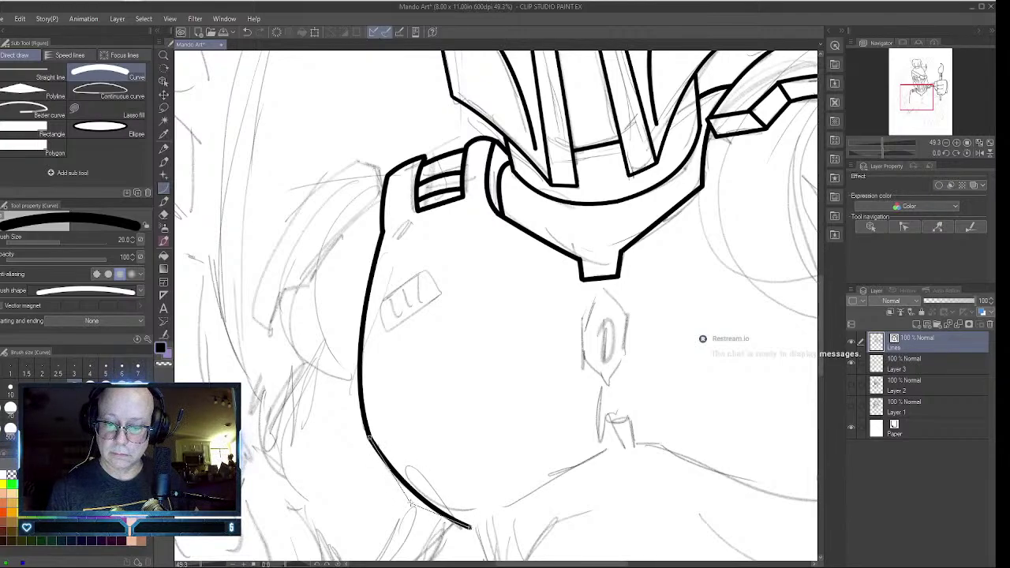
left_click(468, 513)
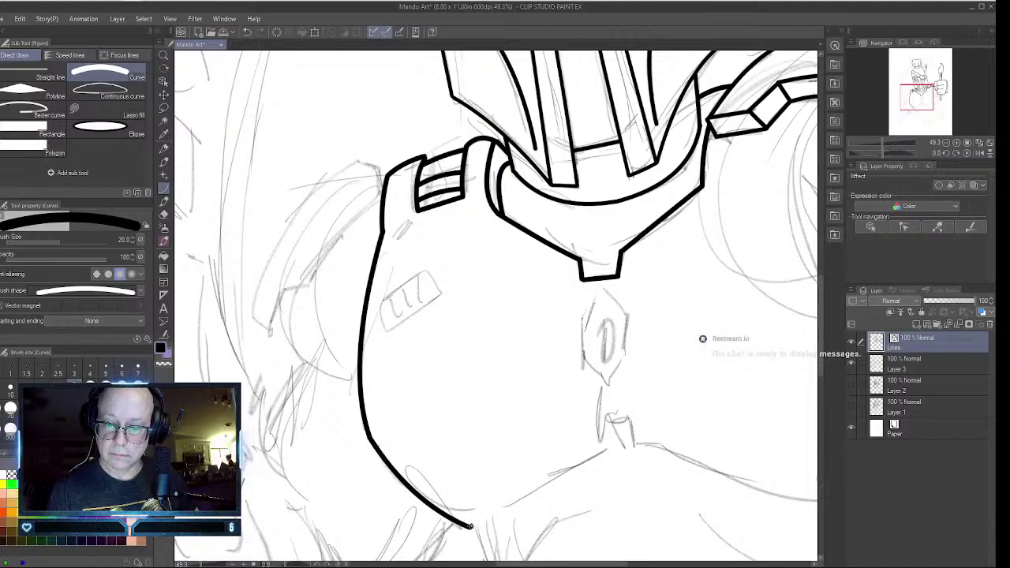
- Draw the torso's lower edge from the pointed corner up to the center, ending in a small squared notch
left_click_drag(471, 526, 607, 452)
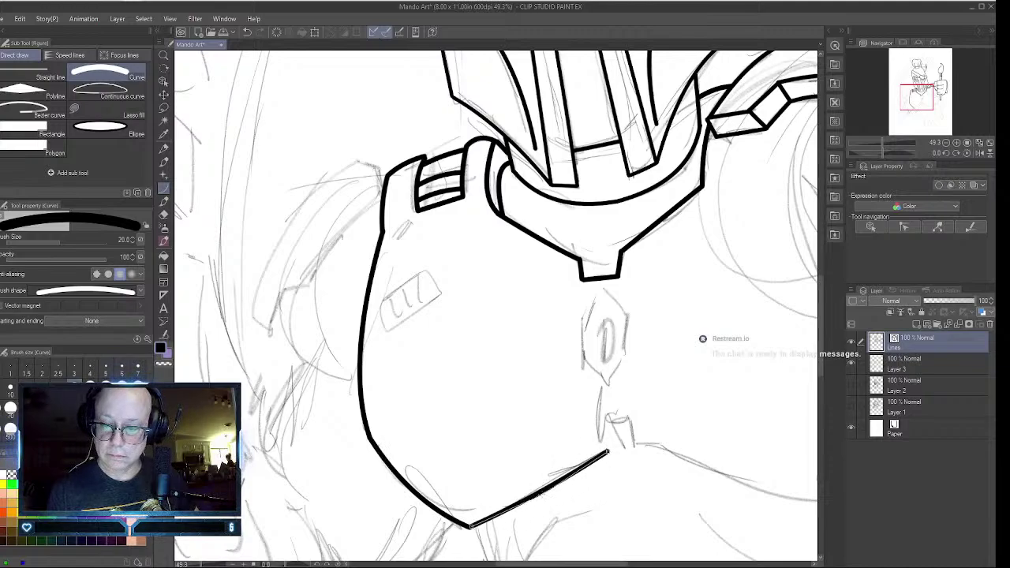
left_click(550, 479)
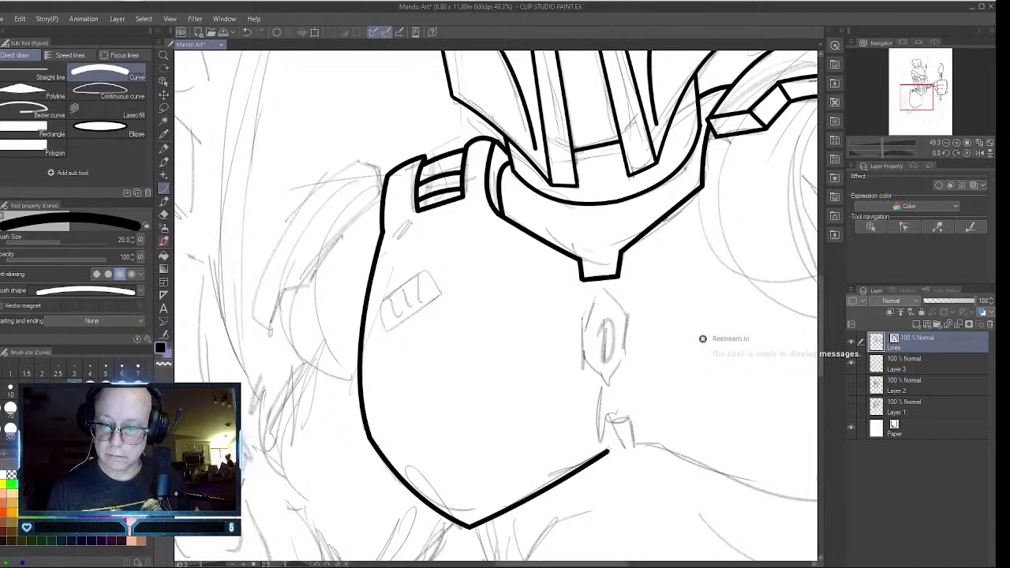
left_click_drag(606, 447, 604, 424)
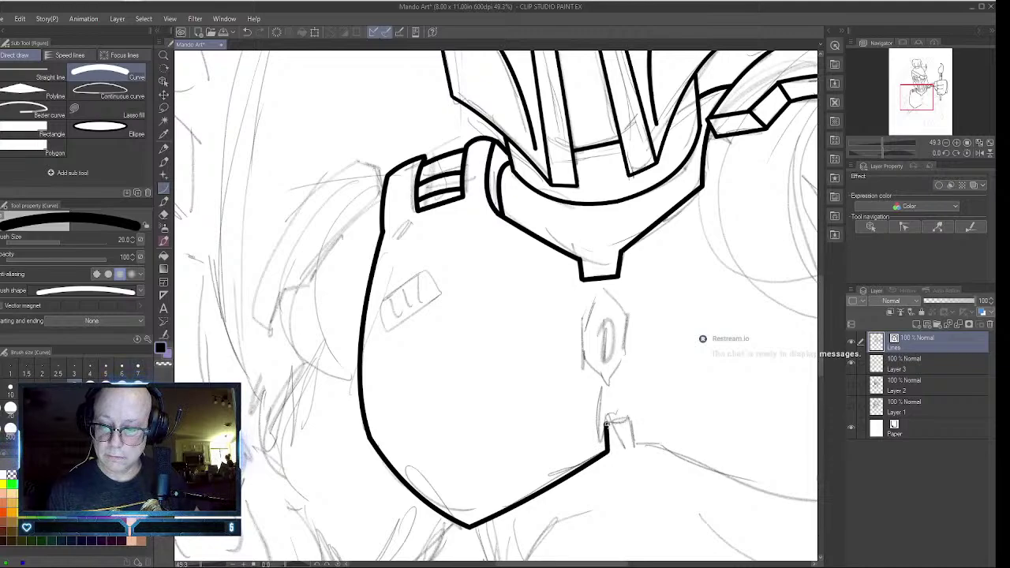
mouse_move(605, 424)
left_mouse_down()
mouse_move(629, 419)
mouse_move(633, 446)
left_mouse_up()
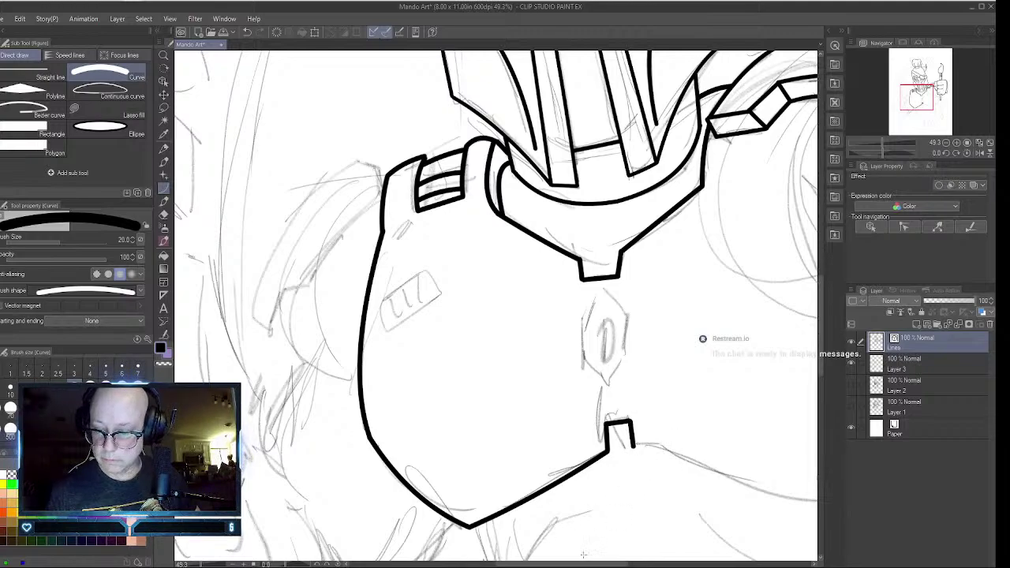
- Draw the other torso half's lower edge from the center notch outward, rounding its corner and continuing up along the outer side
left_click_drag(585, 563, 616, 564)
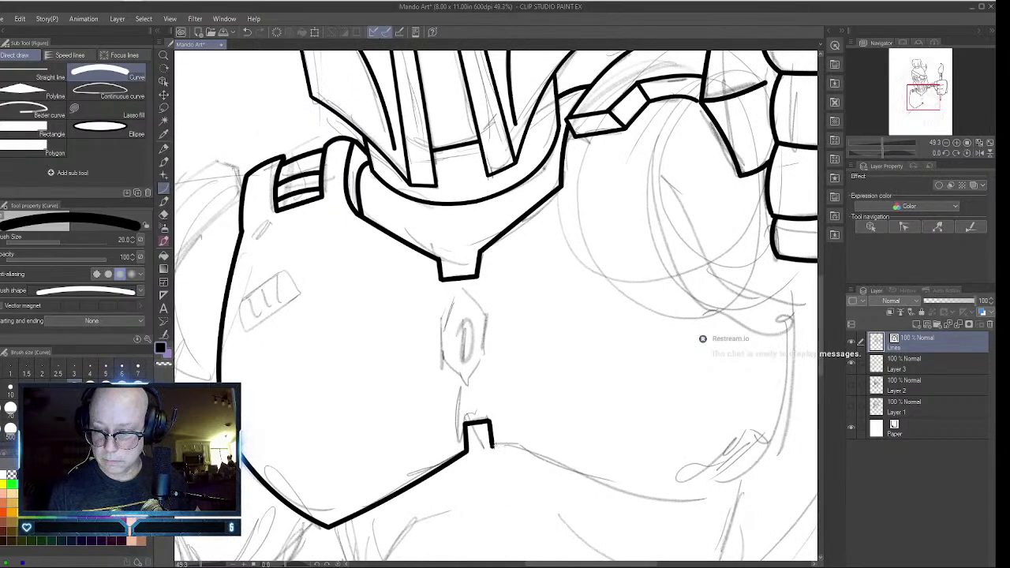
mouse_move(493, 445)
left_mouse_down()
mouse_move(624, 491)
mouse_move(780, 450)
left_mouse_up()
left_click(625, 491)
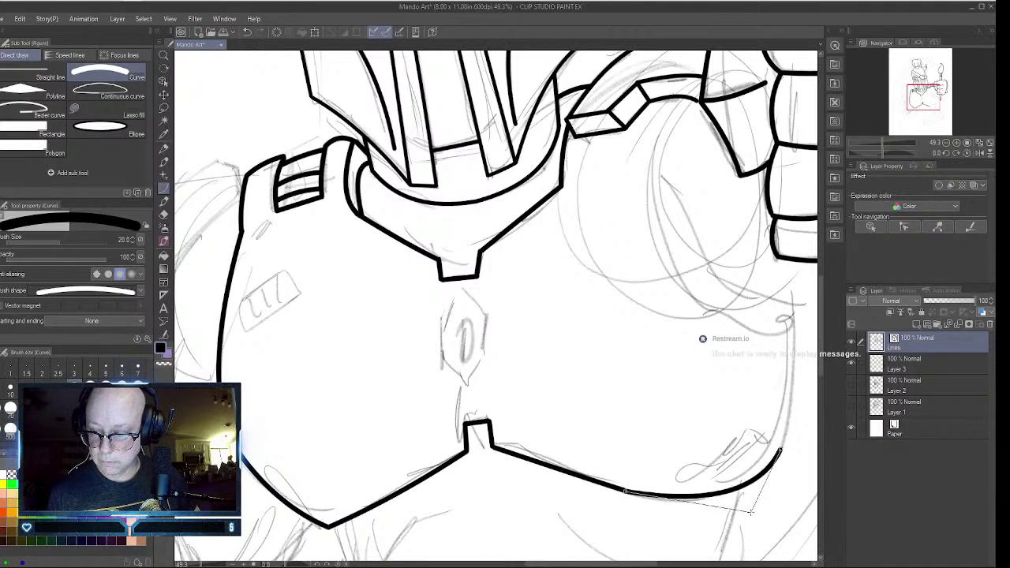
left_click(784, 434)
left_click_drag(779, 448, 789, 284)
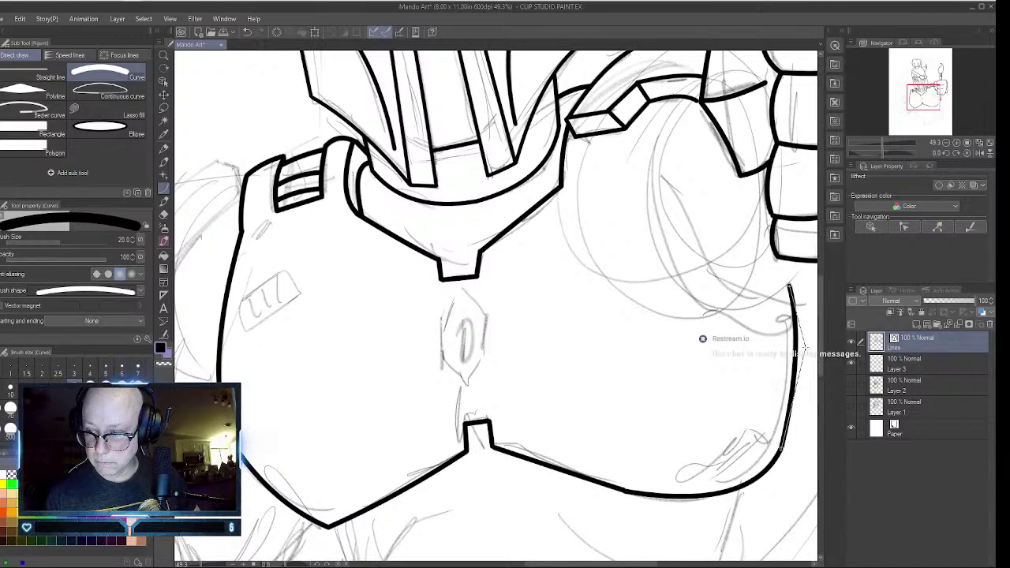
left_click(804, 348)
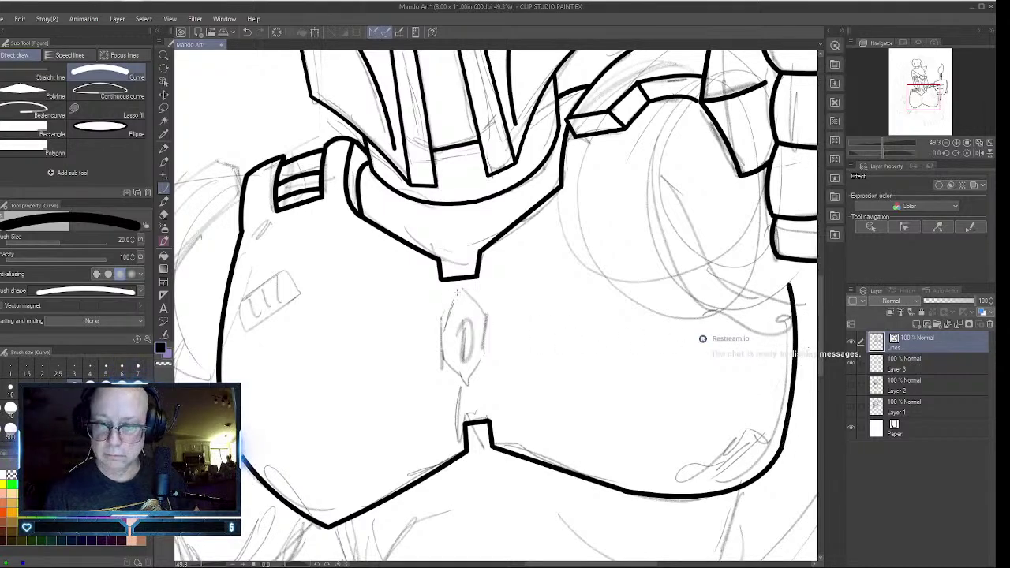
- Draw an elongated hexagon emblem at the chest center, just below the collar's pointed tab
mouse_move(454, 290)
left_mouse_down()
mouse_move(438, 319)
mouse_move(487, 317)
mouse_move(440, 333)
mouse_move(441, 364)
left_mouse_up()
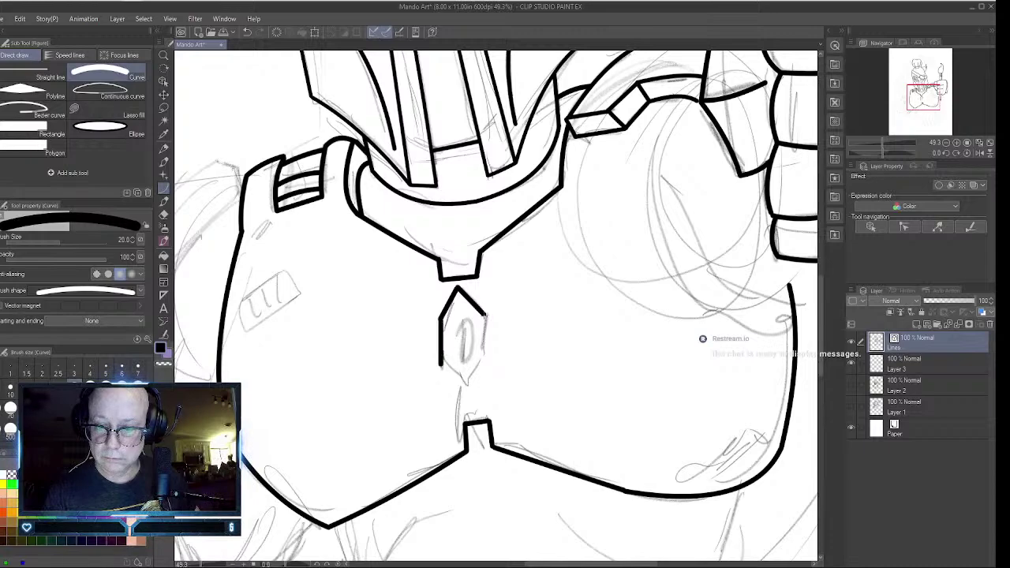
mouse_move(485, 316)
left_mouse_down()
mouse_move(483, 366)
mouse_move(451, 374)
mouse_move(465, 387)
mouse_move(483, 365)
left_mouse_up()
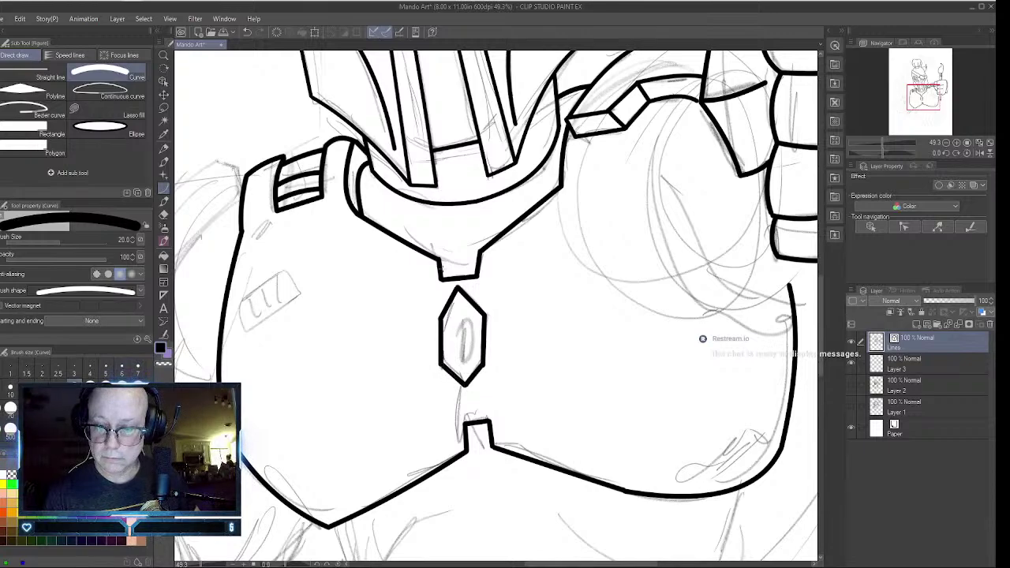
- Connect the vector line ends around the collar, strapped shoulder, hexagon and lower chest edge with Connect vector lines
left_click(164, 334)
mouse_move(470, 280)
left_mouse_down()
mouse_move(448, 291)
mouse_move(438, 319)
left_mouse_up()
mouse_move(484, 351)
left_mouse_down()
mouse_move(465, 380)
mouse_move(484, 417)
mouse_move(463, 421)
mouse_move(491, 448)
left_mouse_up()
left_click_drag(335, 525, 328, 529)
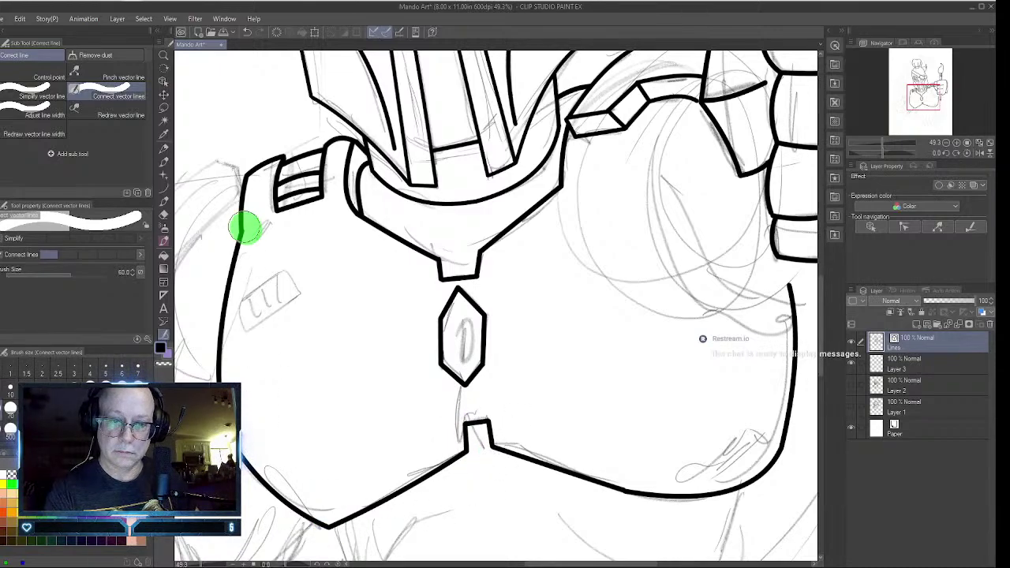
mouse_move(287, 150)
left_mouse_down()
mouse_move(282, 211)
mouse_move(249, 179)
left_mouse_up()
left_click_drag(344, 147, 355, 137)
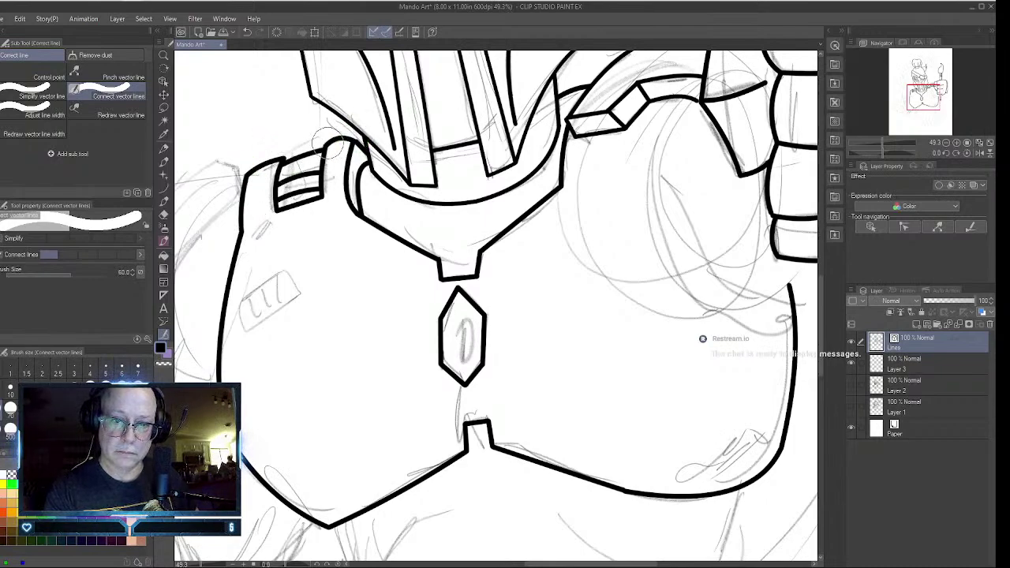
mouse_move(326, 186)
left_mouse_down()
mouse_move(293, 209)
mouse_move(276, 195)
mouse_move(322, 164)
mouse_move(348, 189)
mouse_move(353, 146)
mouse_move(361, 207)
left_mouse_up()
left_click_drag(556, 175, 574, 200)
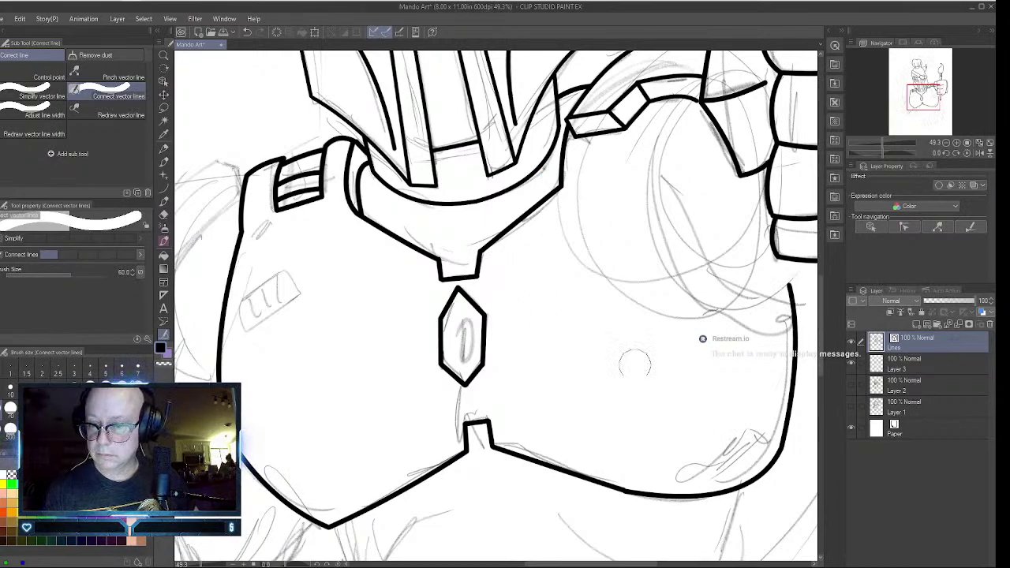
mouse_move(479, 431)
left_mouse_down()
mouse_move(492, 443)
mouse_move(458, 421)
left_mouse_up()
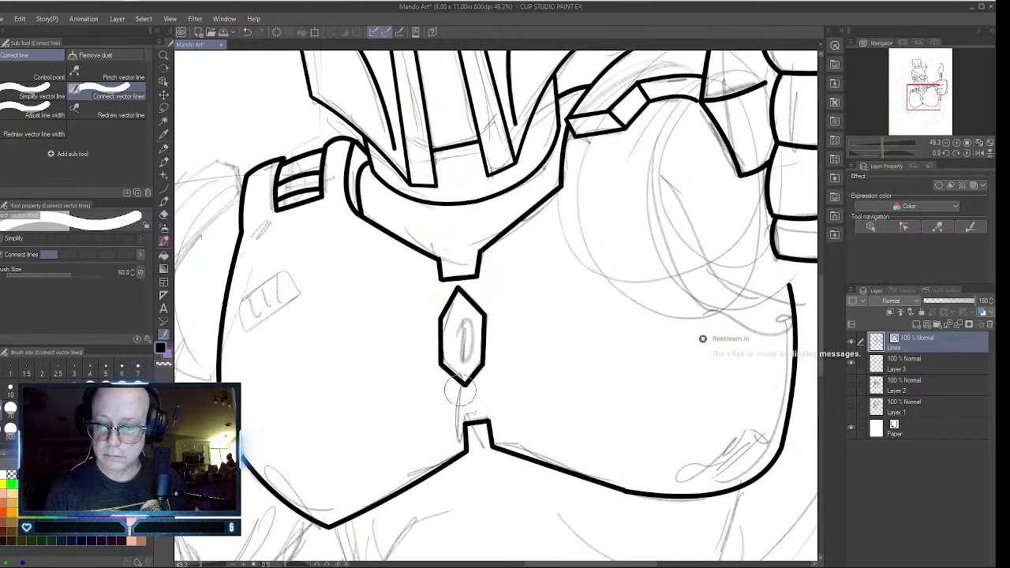
mouse_move(443, 298)
left_mouse_down()
mouse_move(457, 287)
mouse_move(472, 301)
left_mouse_up()
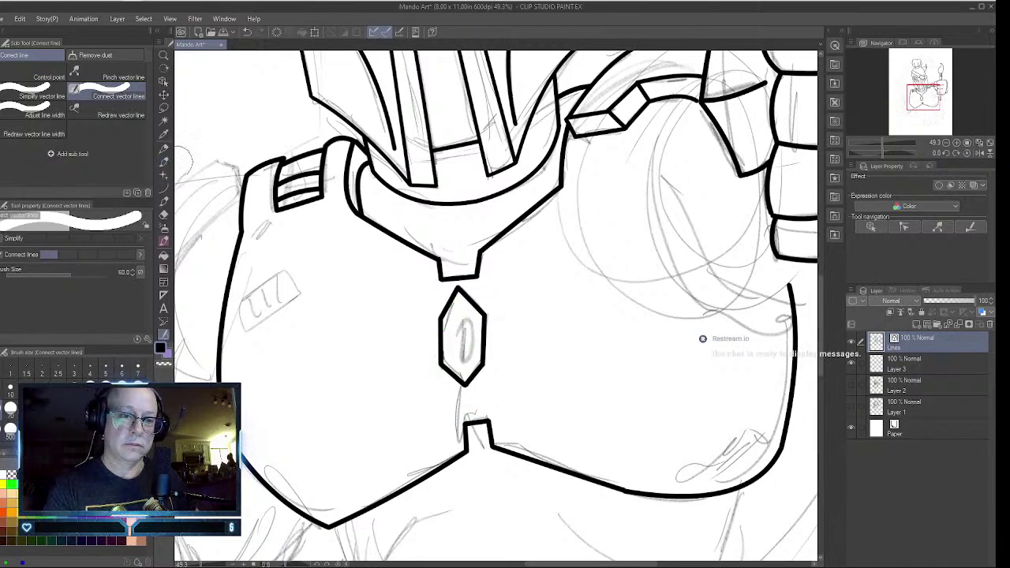
- Draw a tilted rectangular patch on the chest below the strapped shoulder, with two crosswise divider lines inside it
left_click(165, 189)
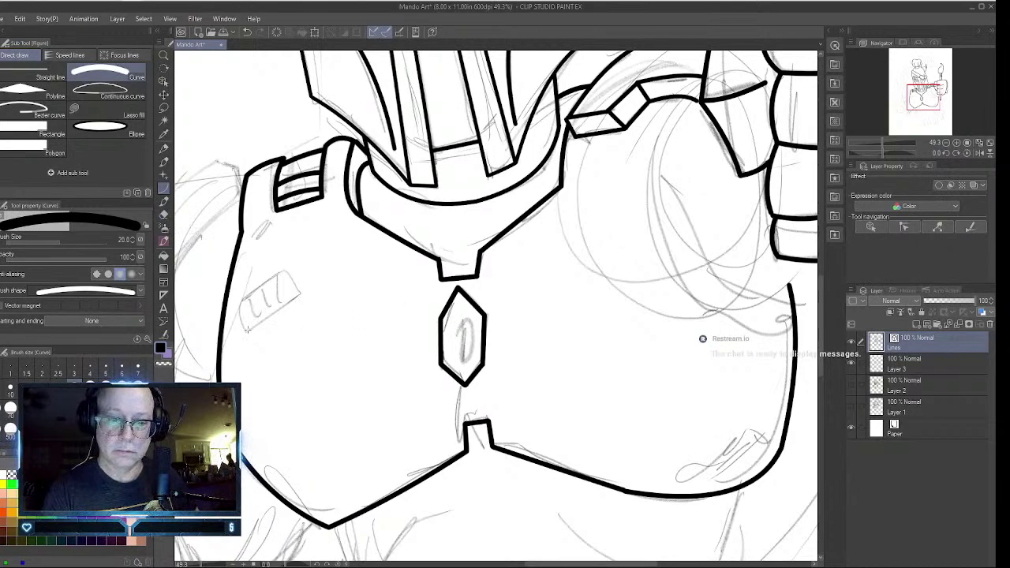
left_click_drag(249, 329, 302, 294)
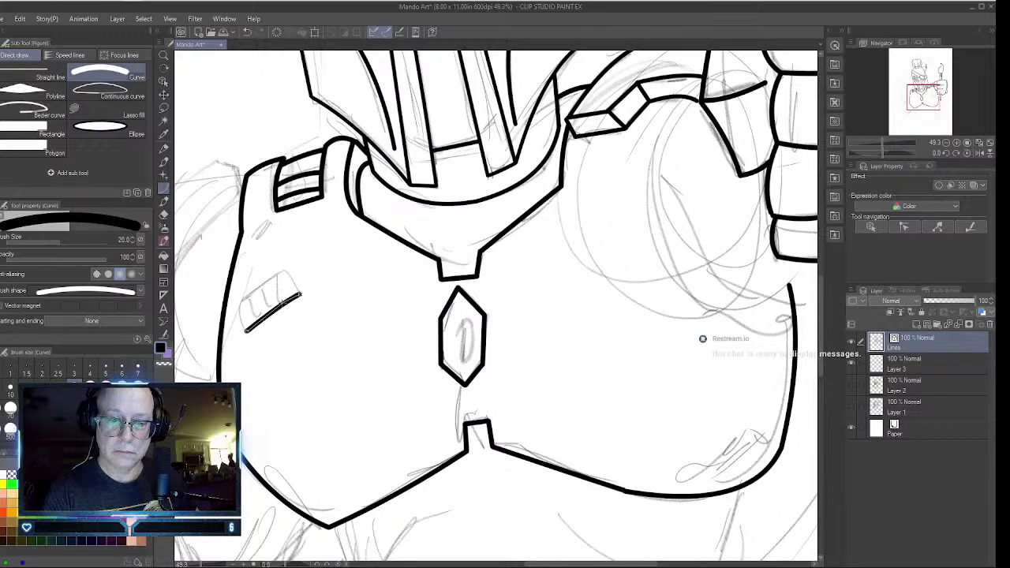
left_click(273, 317)
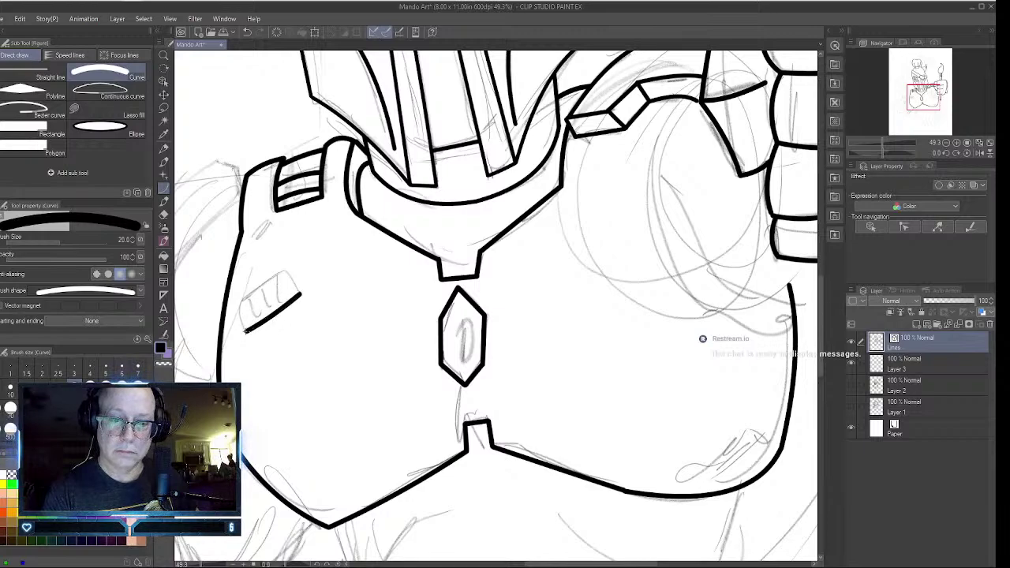
mouse_move(246, 329)
left_mouse_down()
mouse_move(237, 304)
mouse_move(282, 272)
left_mouse_up()
left_click(239, 316)
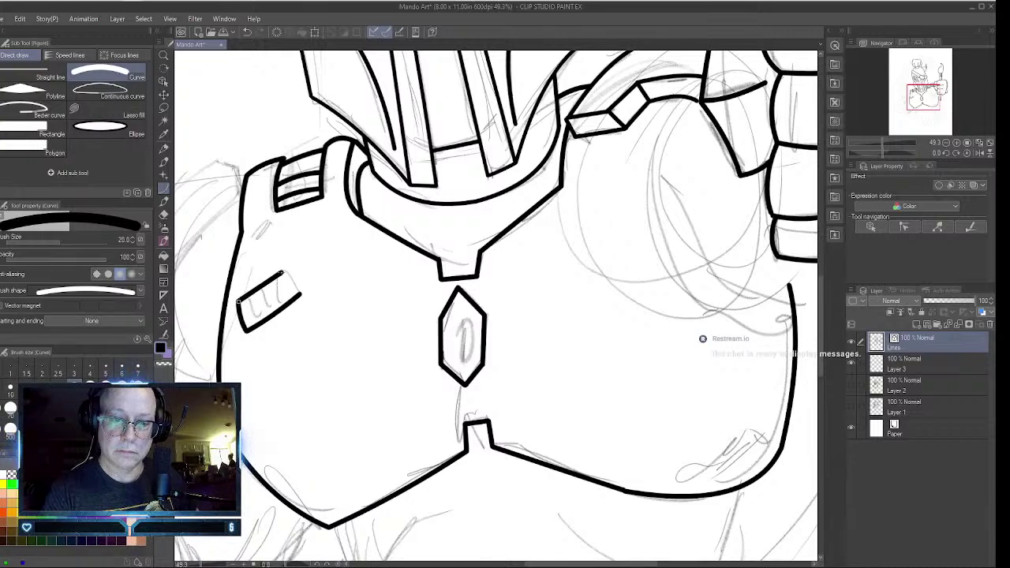
left_click(280, 270)
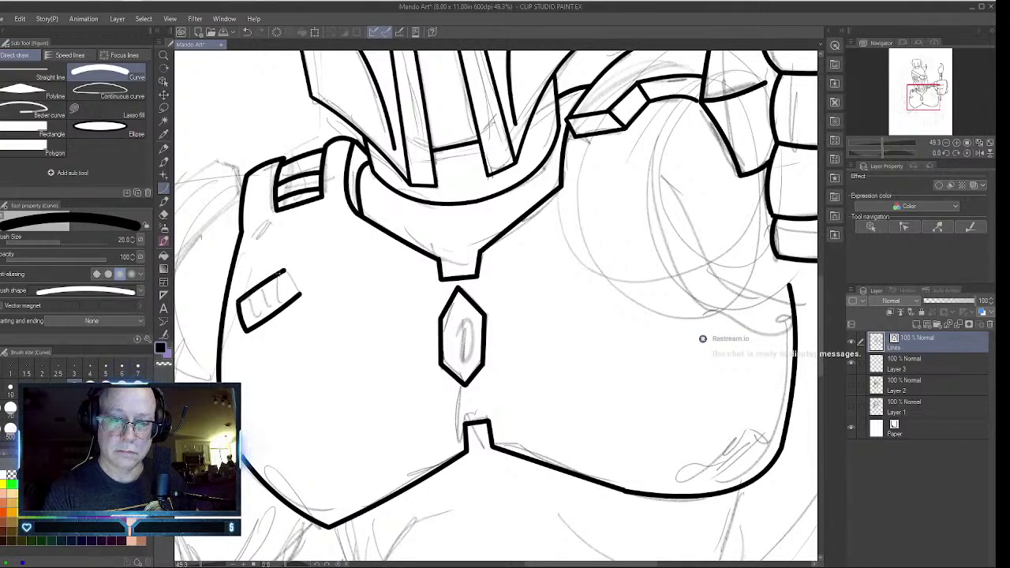
left_click_drag(284, 271, 300, 294)
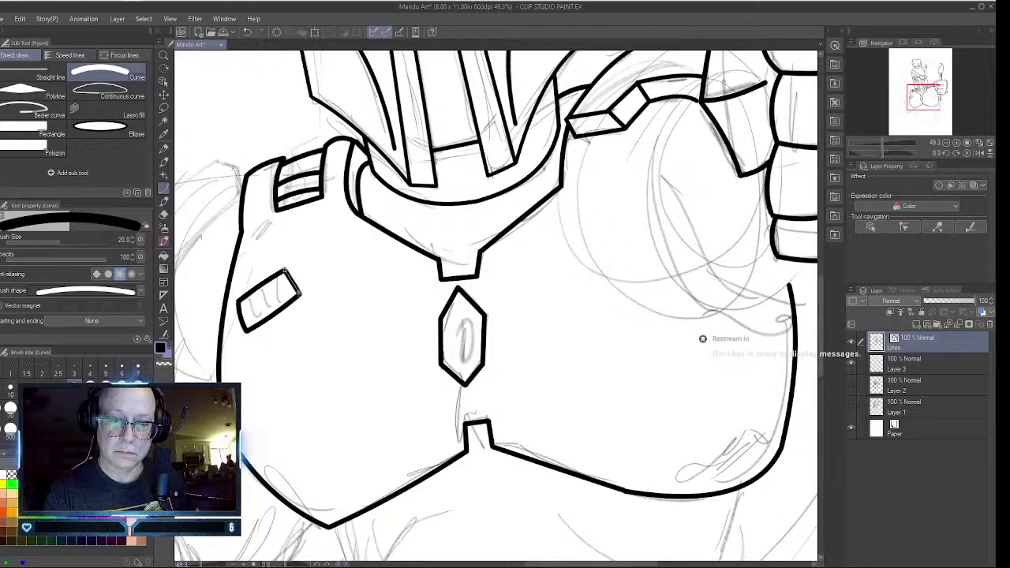
left_click(279, 277)
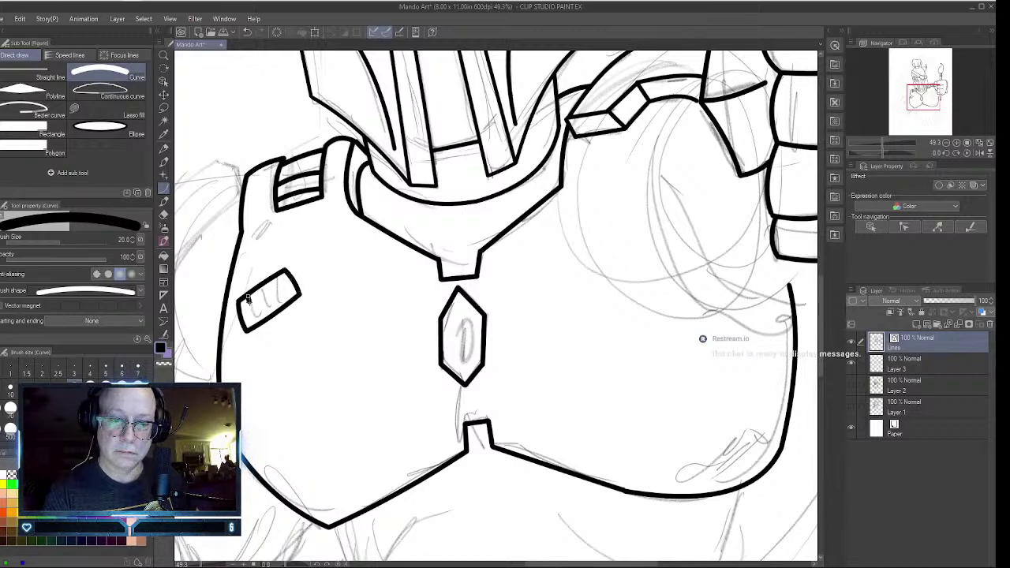
left_click_drag(247, 298, 260, 323)
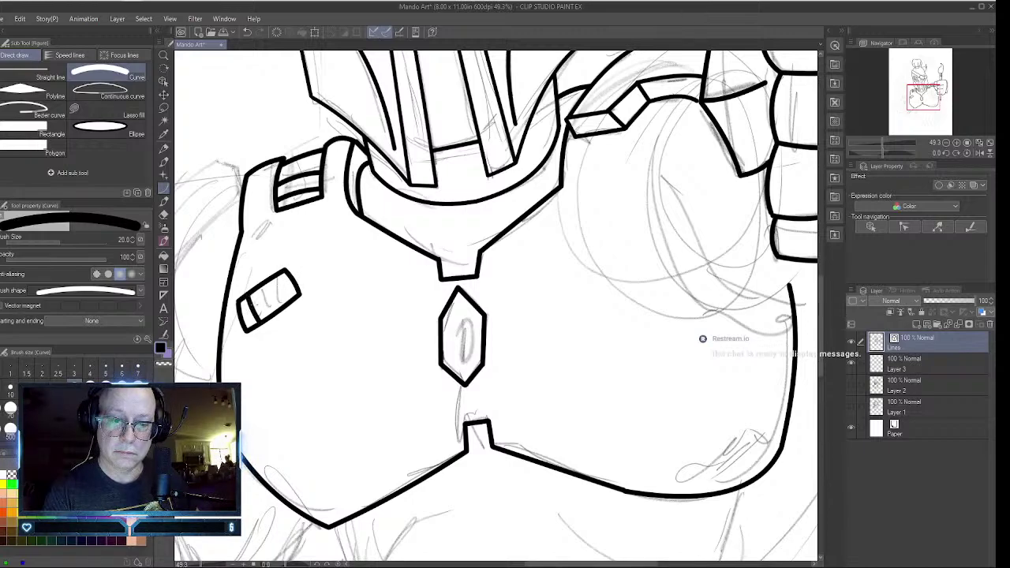
left_click_drag(269, 283, 281, 305)
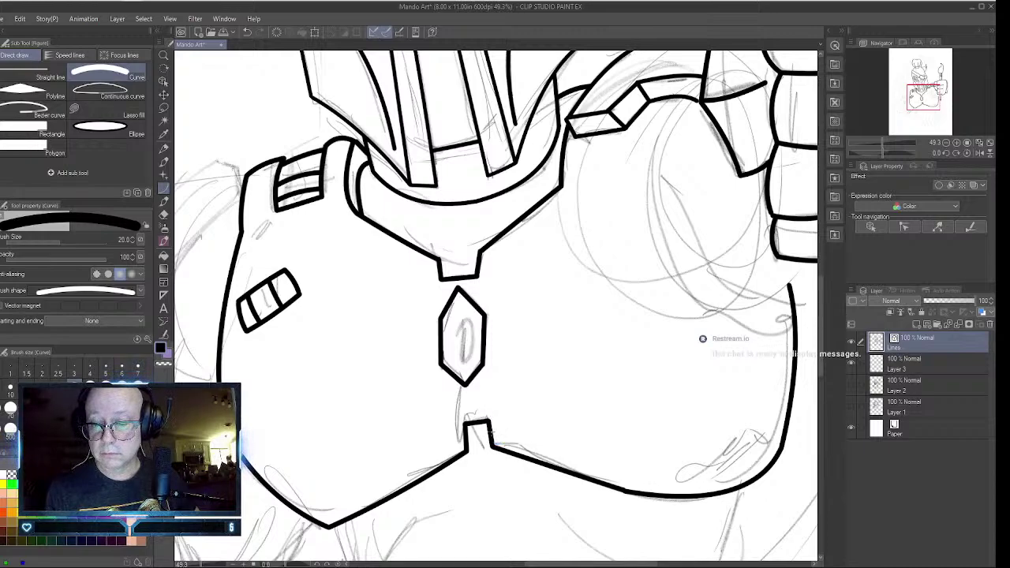
- Draw an inner trim curve above the rounded torso half's lower edge, from the center notch to the outer side
mouse_move(489, 431)
left_mouse_down()
mouse_move(738, 460)
mouse_move(790, 396)
left_mouse_up()
left_click(655, 472)
left_click(769, 441)
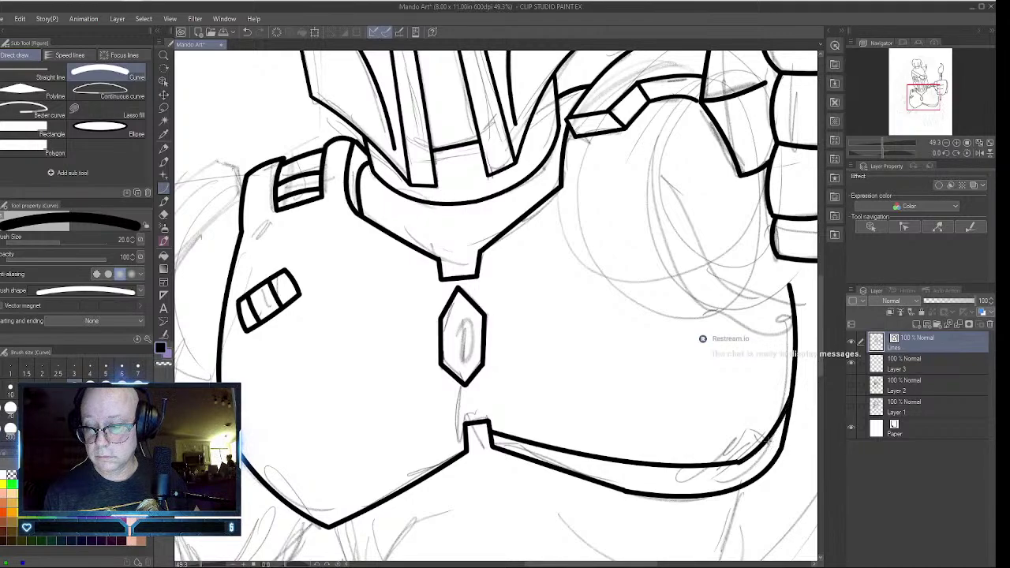
- Connect the vector line joints along the rounded torso half's trim curve and lower outer edge
left_click(163, 333)
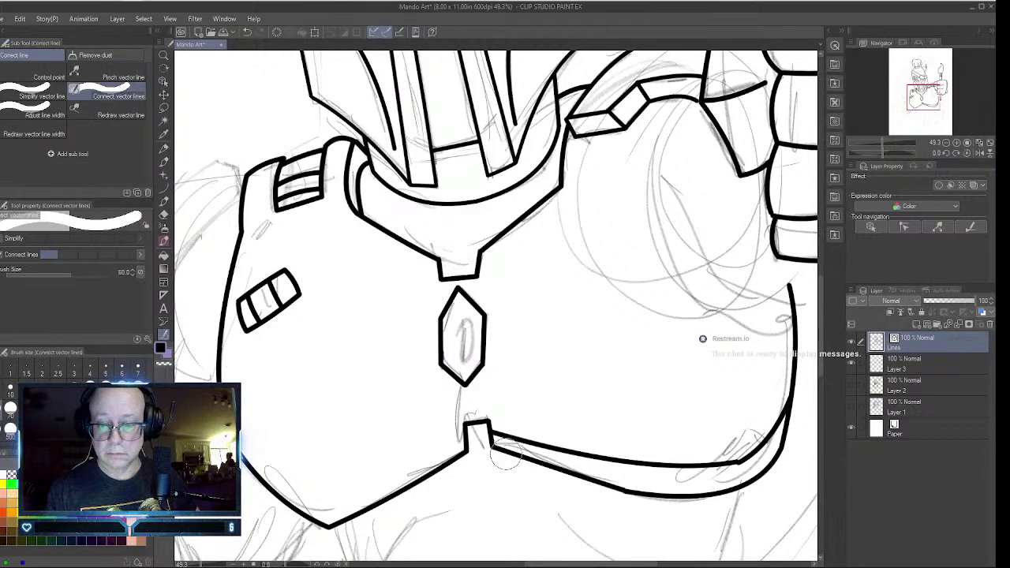
left_click(738, 460)
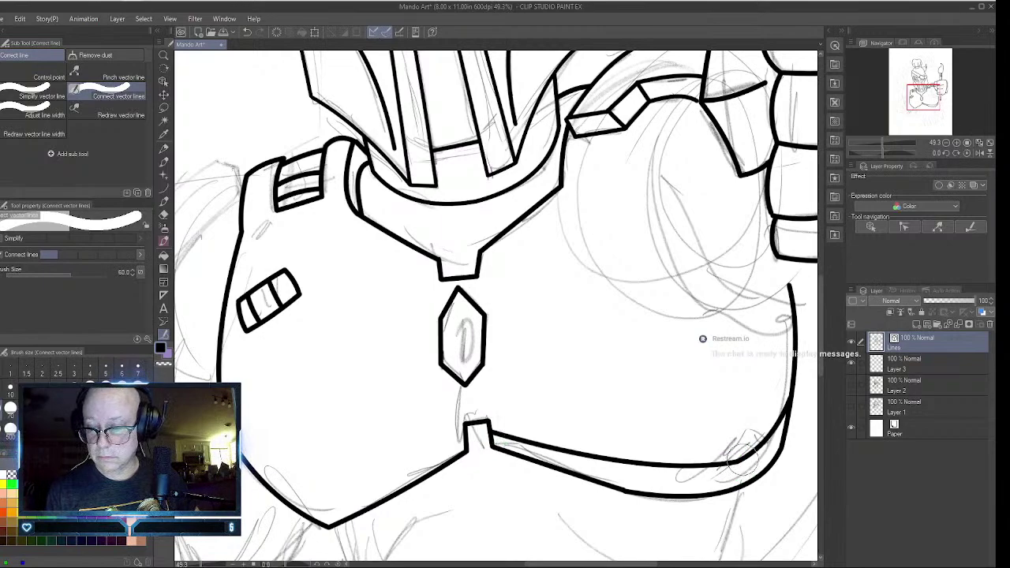
left_click(624, 494)
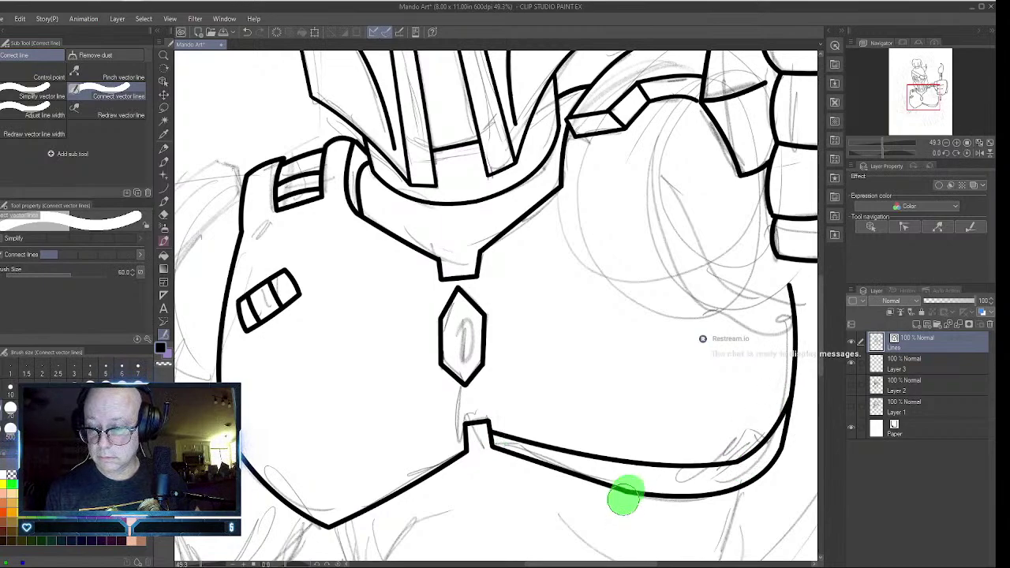
left_click_drag(773, 452, 782, 446)
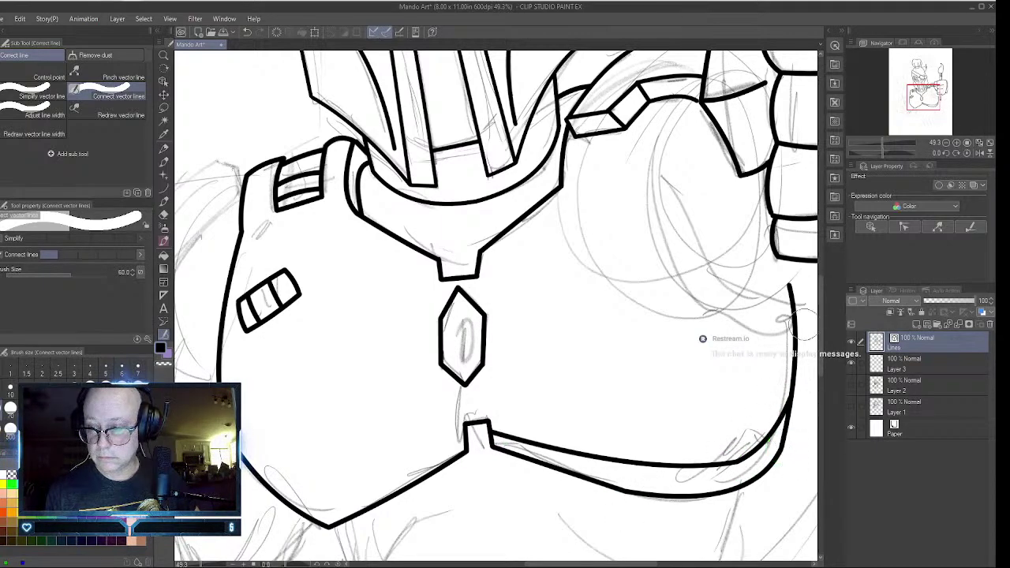
- Draw the matching inner trim line on the pointed torso half, from the center notch to the corner and up to the outer side
left_click(164, 190)
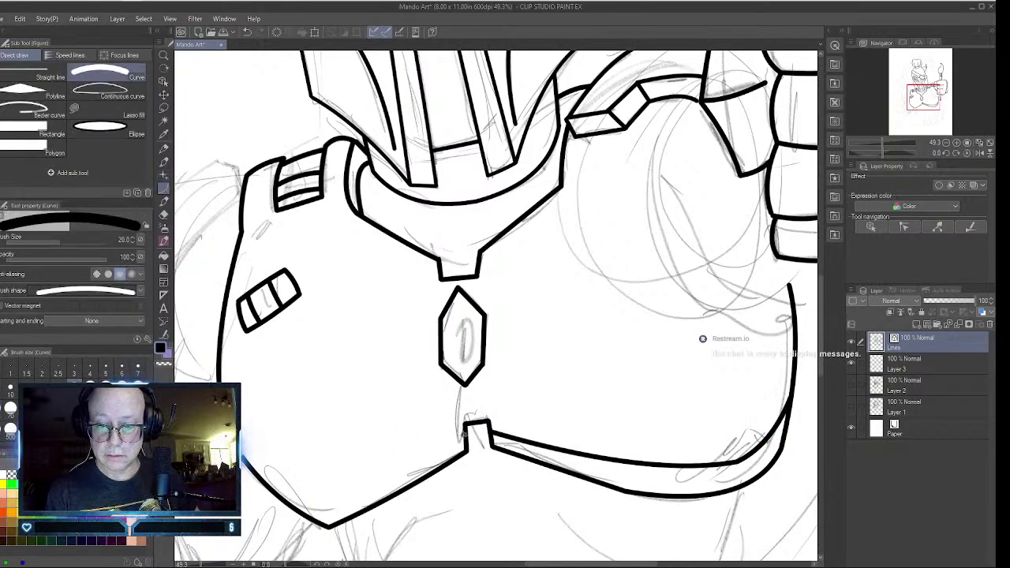
left_click_drag(465, 432, 327, 501)
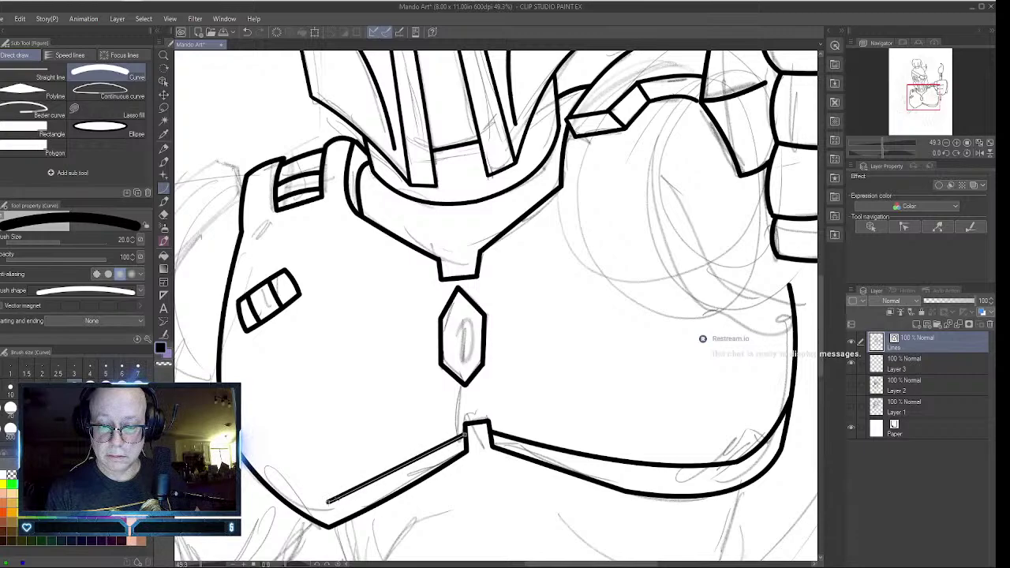
left_click(388, 479)
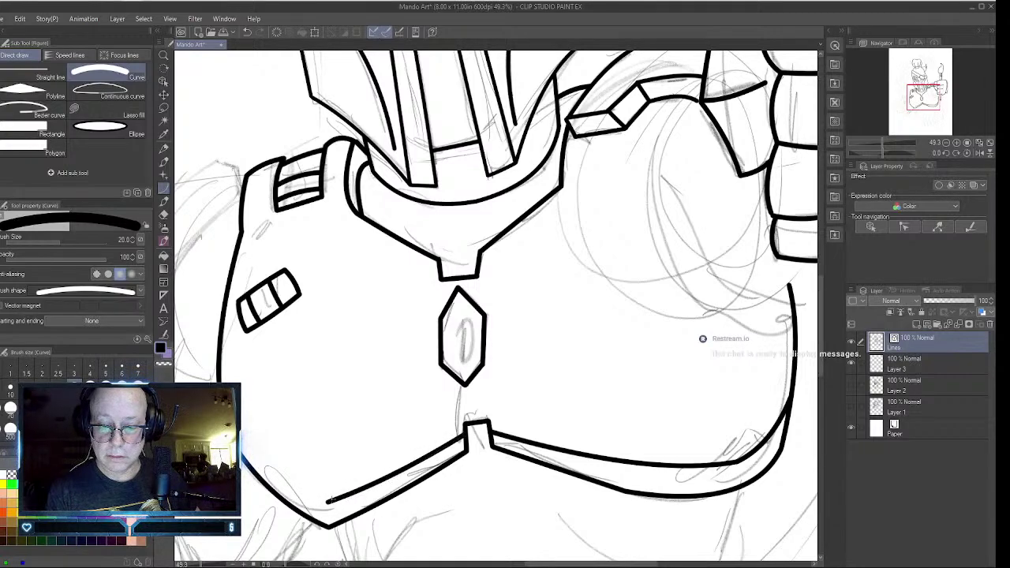
left_click_drag(326, 500, 242, 449)
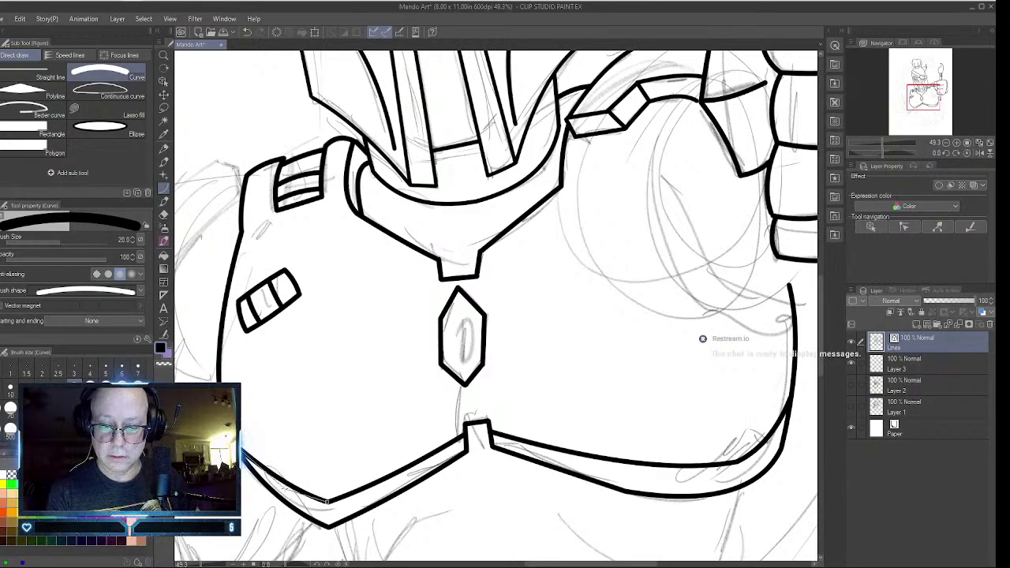
left_click(282, 488)
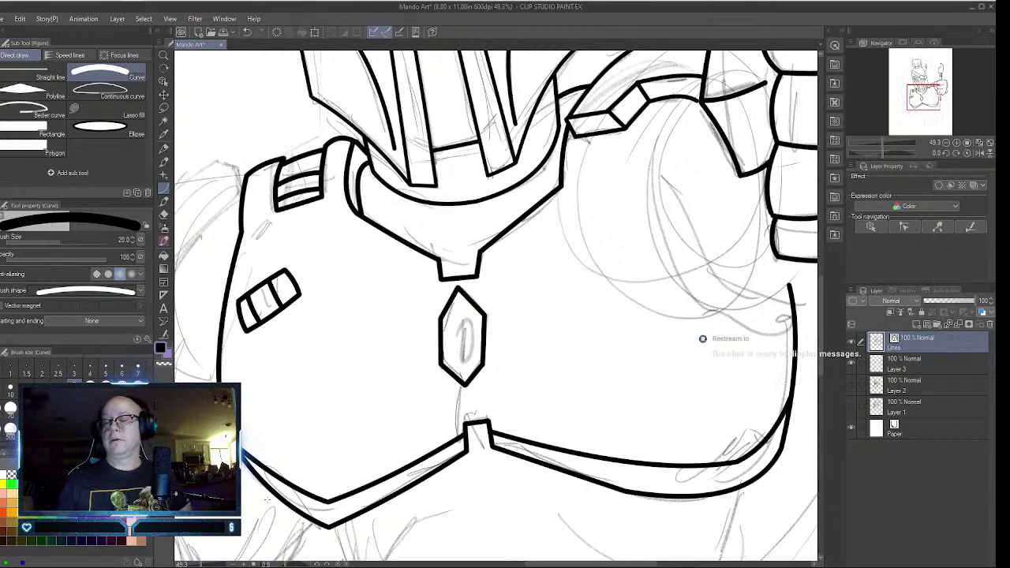
- Draw a curve from the sketched shoulder circle toward the fist, and trim the overhanging line ends at the brush handle and torso side with the vector eraser
left_click_drag(596, 563, 639, 564)
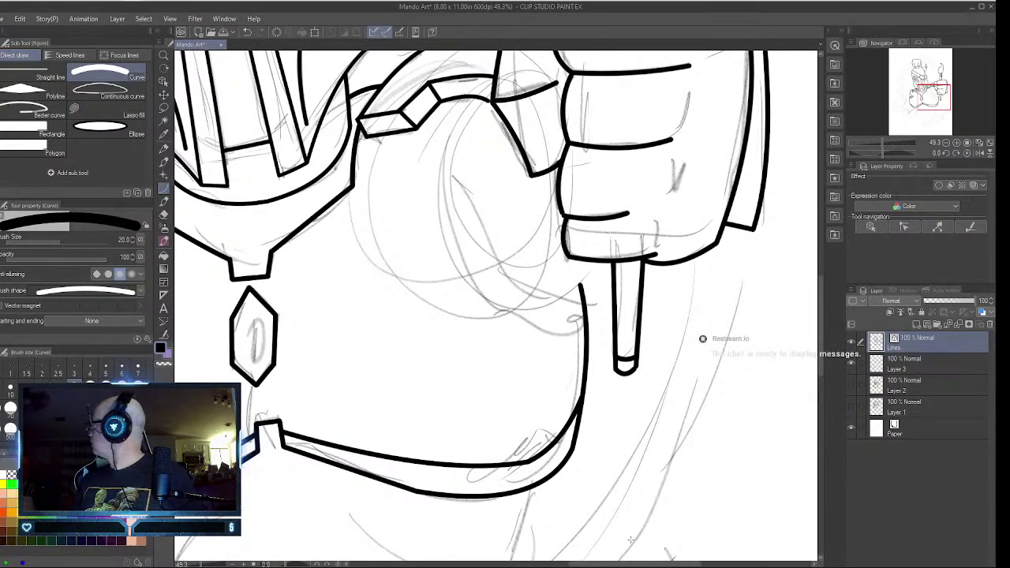
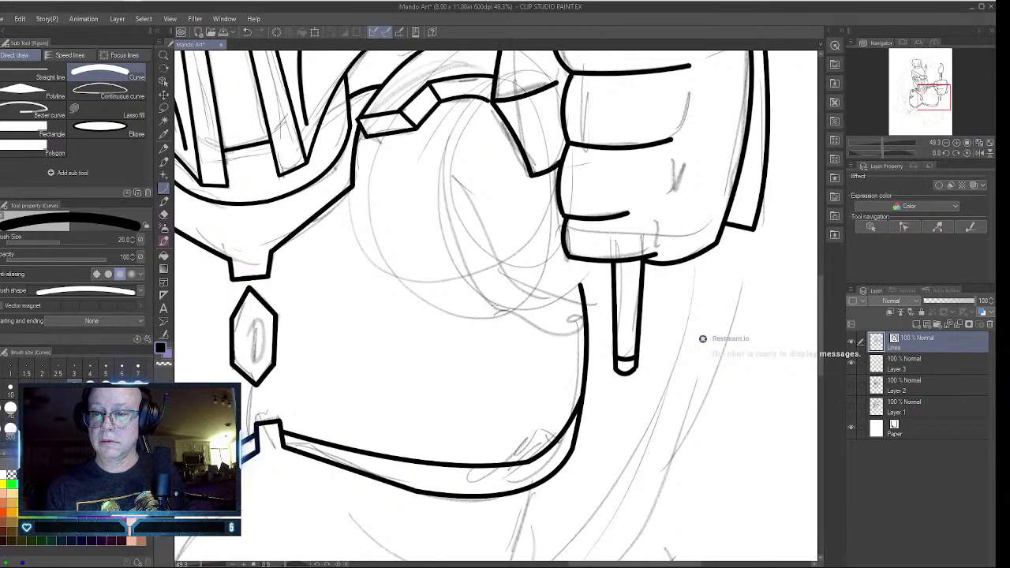
left_click_drag(493, 306, 651, 260)
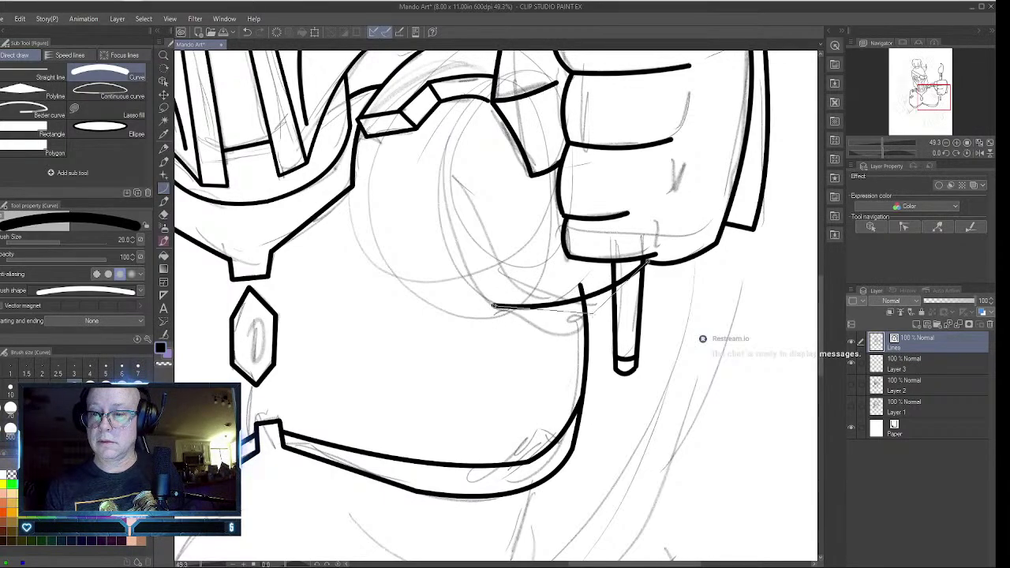
left_click(586, 315)
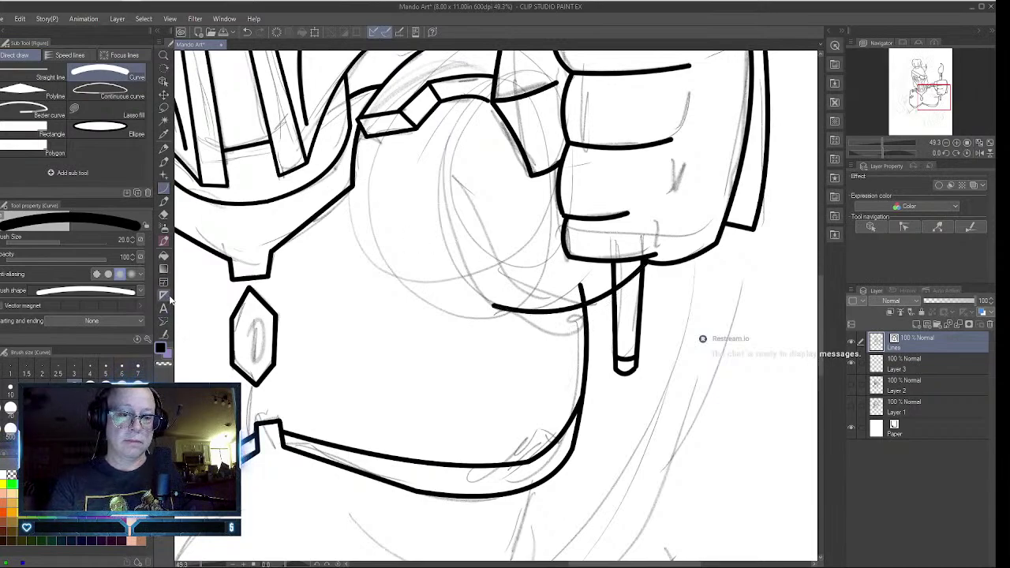
left_click(165, 214)
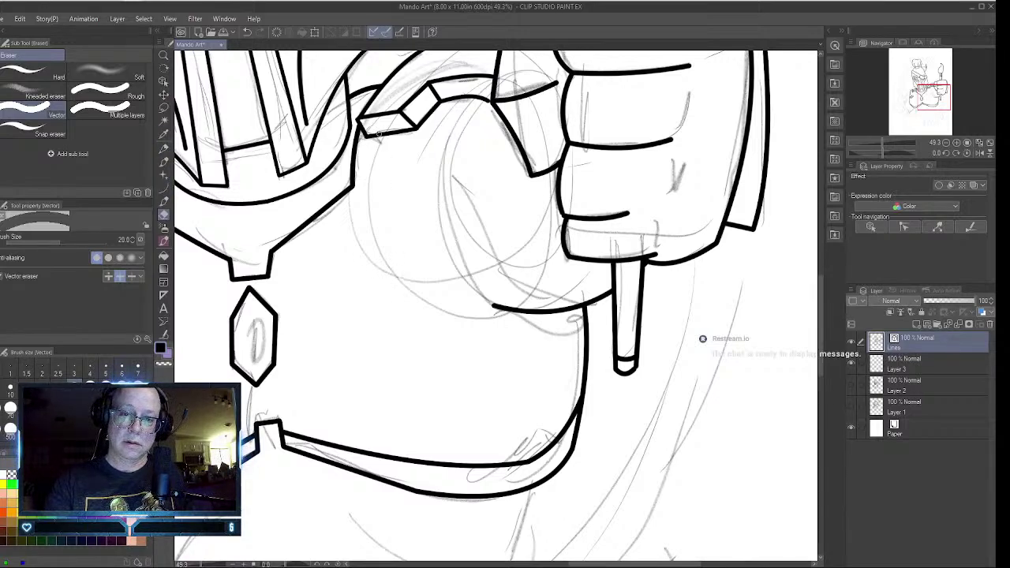
- Draw the bent arm's outer curve from the shoulder plate down to the elbow line, and an inner crease curving down from the cuff
left_click_drag(388, 164, 399, 206)
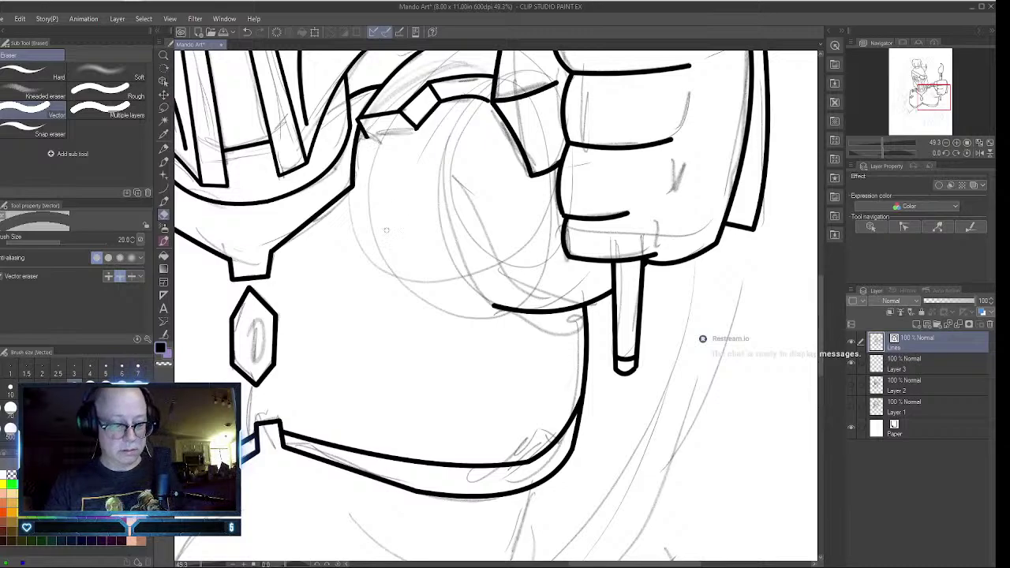
key("ctrl+z")
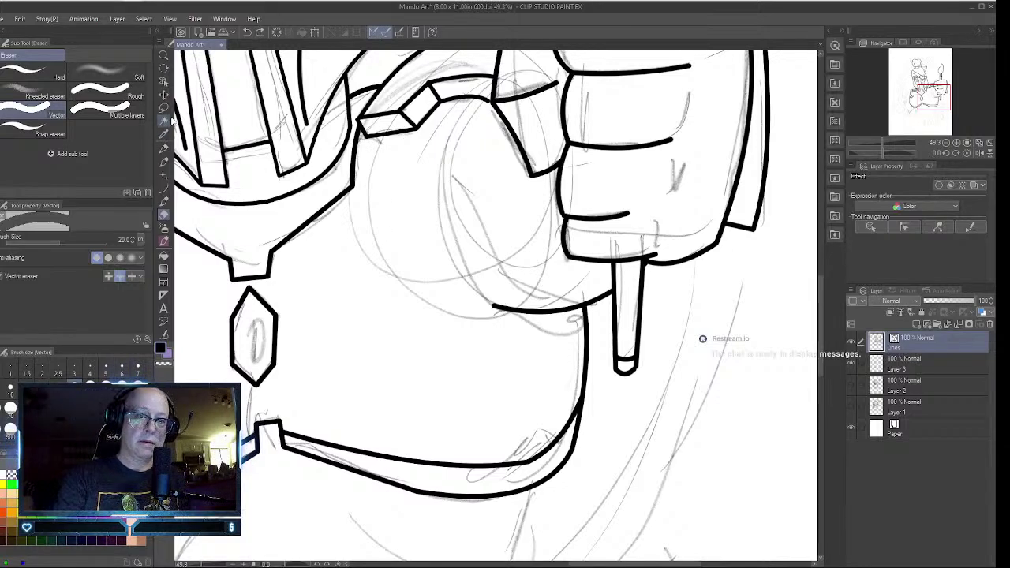
left_click(164, 189)
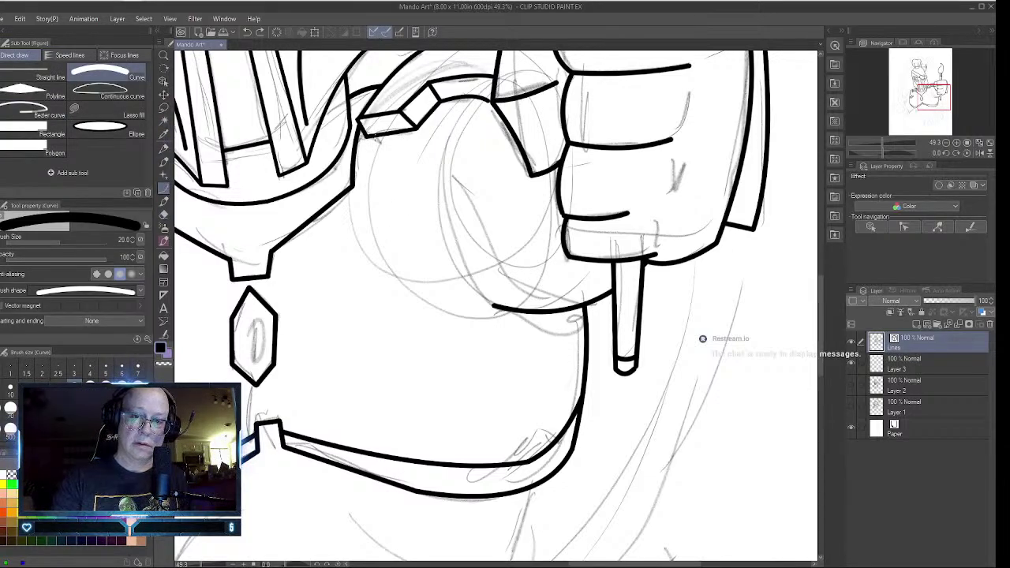
left_click_drag(374, 136, 494, 307)
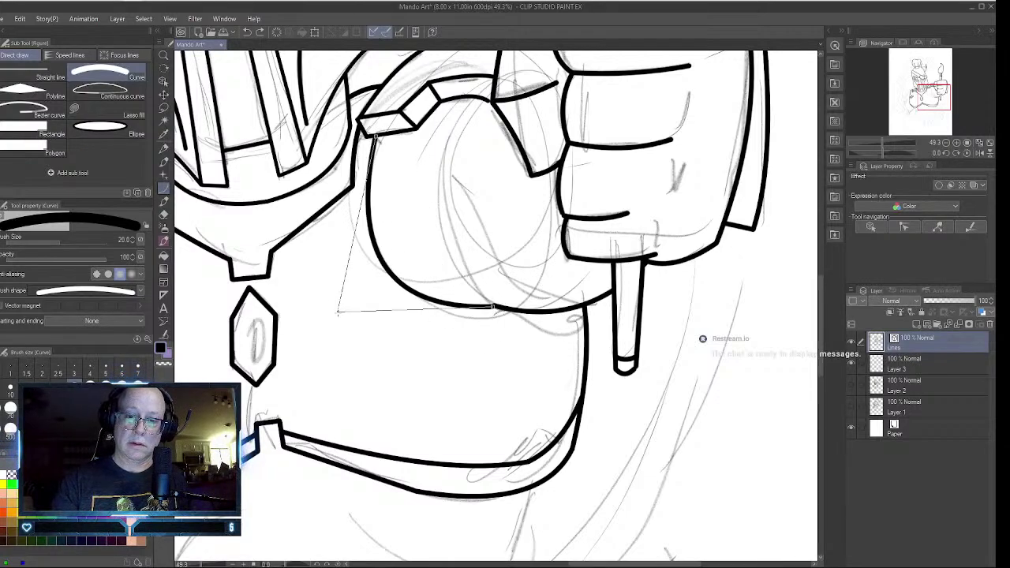
left_click(371, 319)
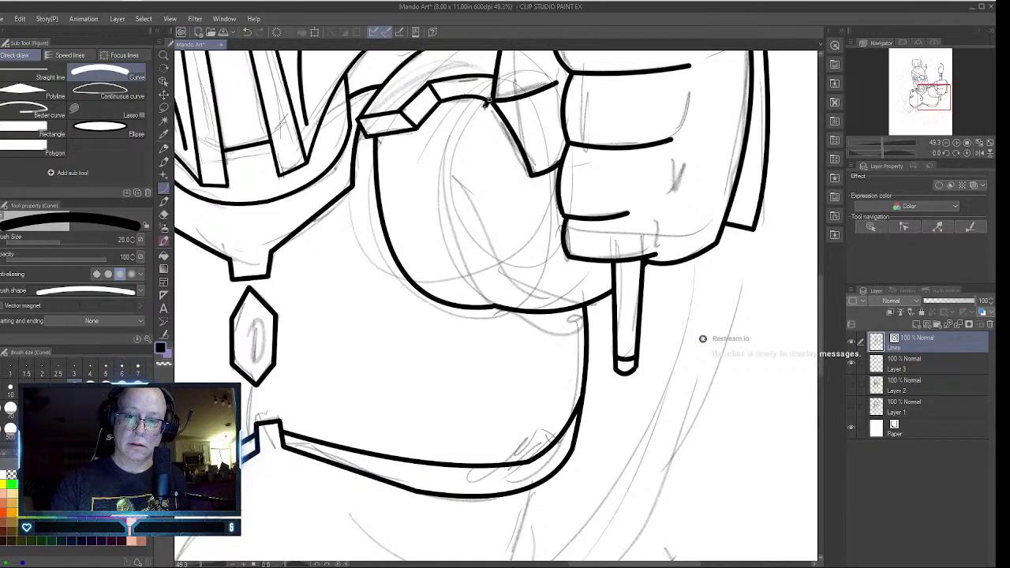
left_click_drag(488, 101, 477, 264)
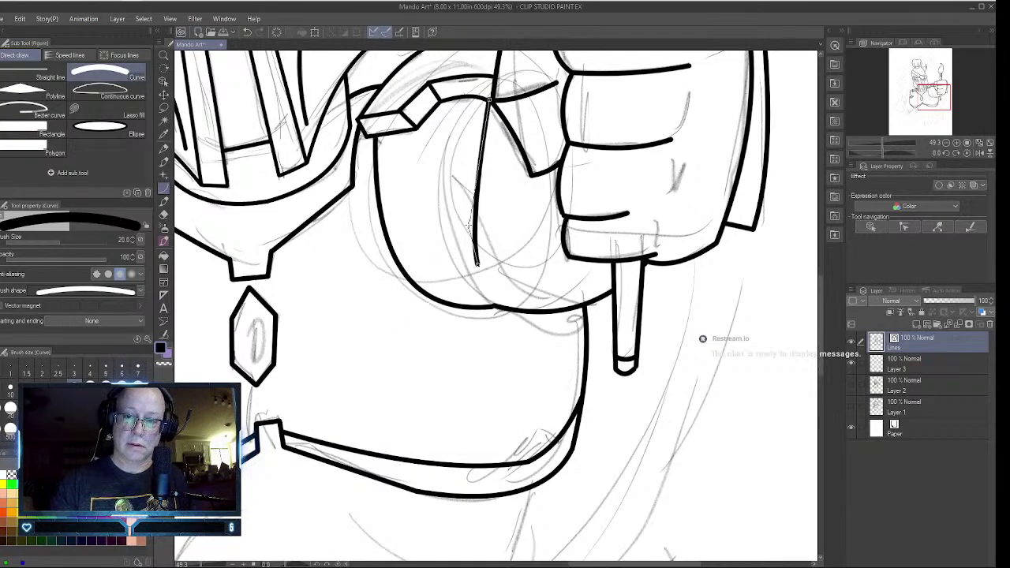
left_click(416, 146)
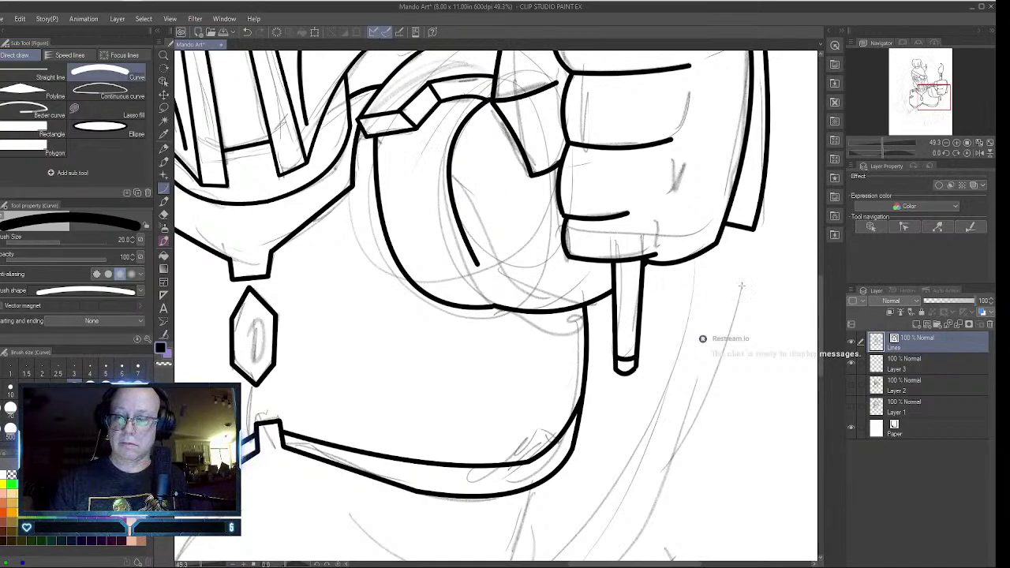
- Add three curved bristle detail lines inside the paintbrush head, two rising from the ferrule and one descending from the tip
left_click_drag(824, 312, 818, 212)
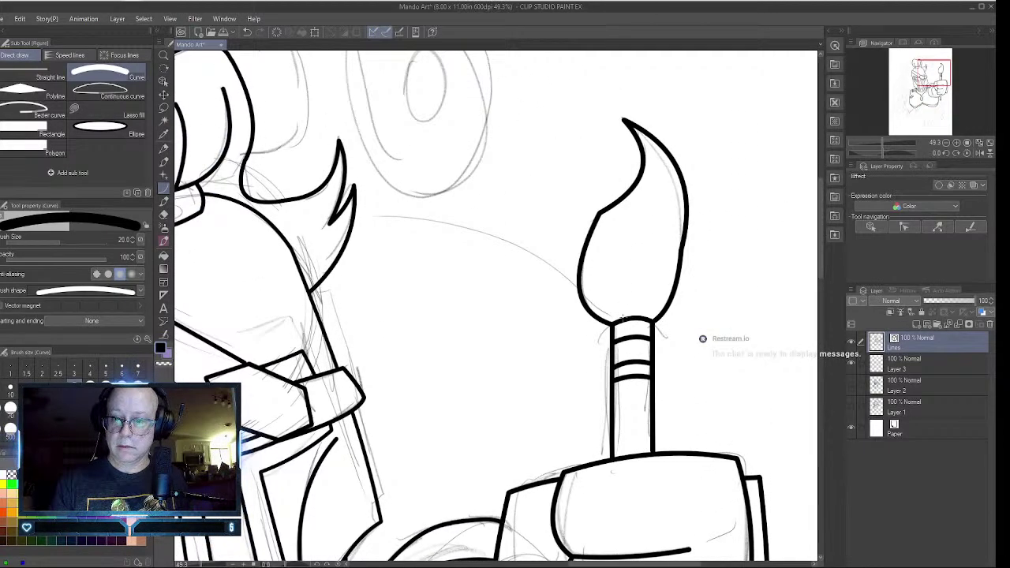
left_click_drag(622, 318, 609, 253)
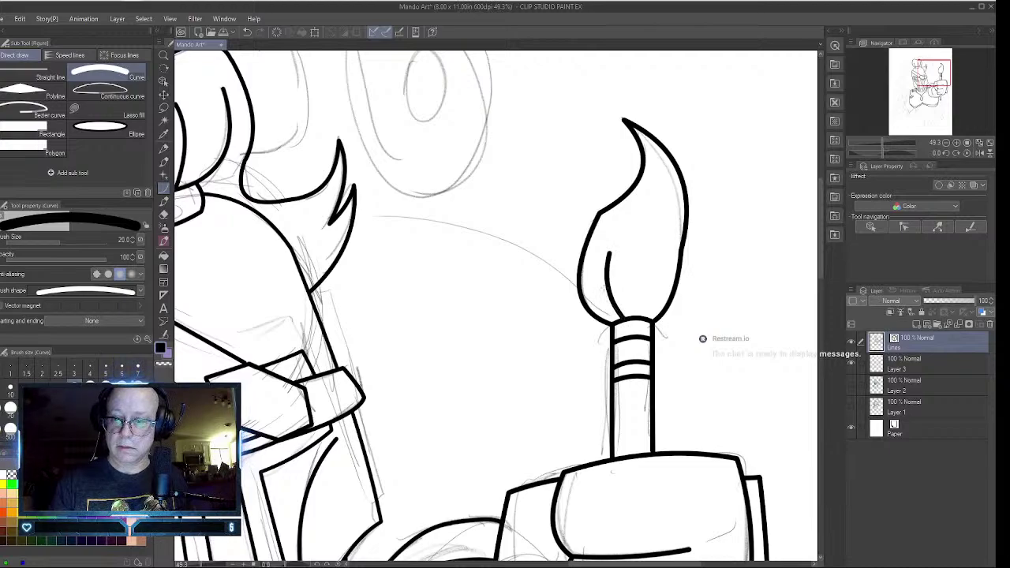
left_click_drag(652, 314, 661, 254)
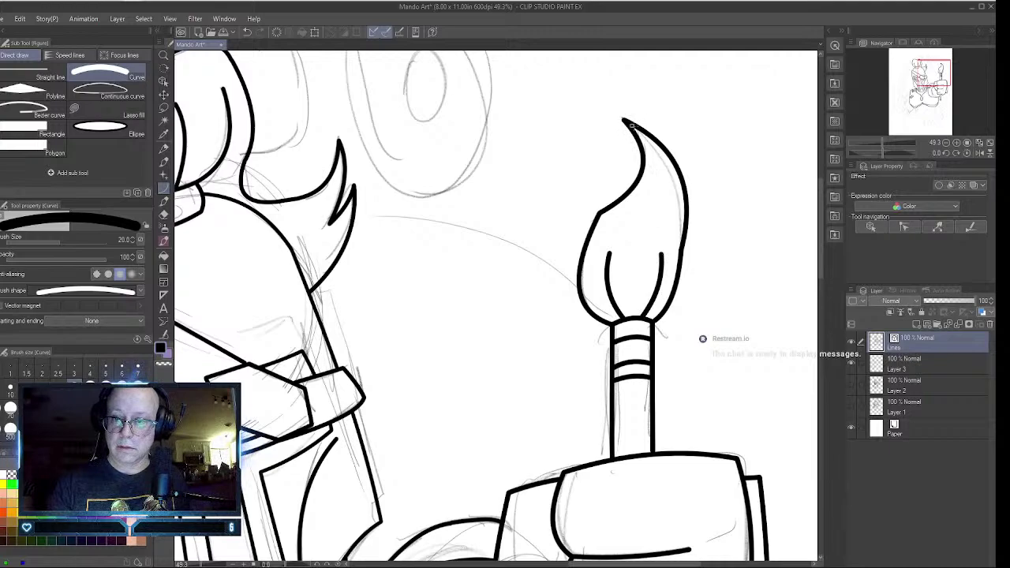
left_click_drag(632, 125, 665, 206)
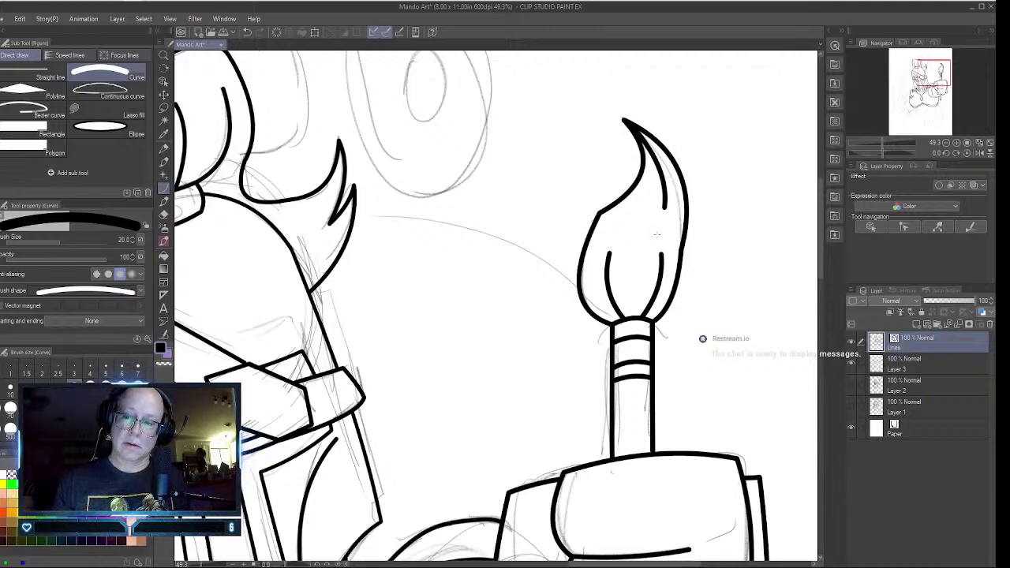
- Connect the vector line joints on the shoulder plate beside the fist and along the bent arm's lower curve
left_click_drag(820, 250, 810, 344)
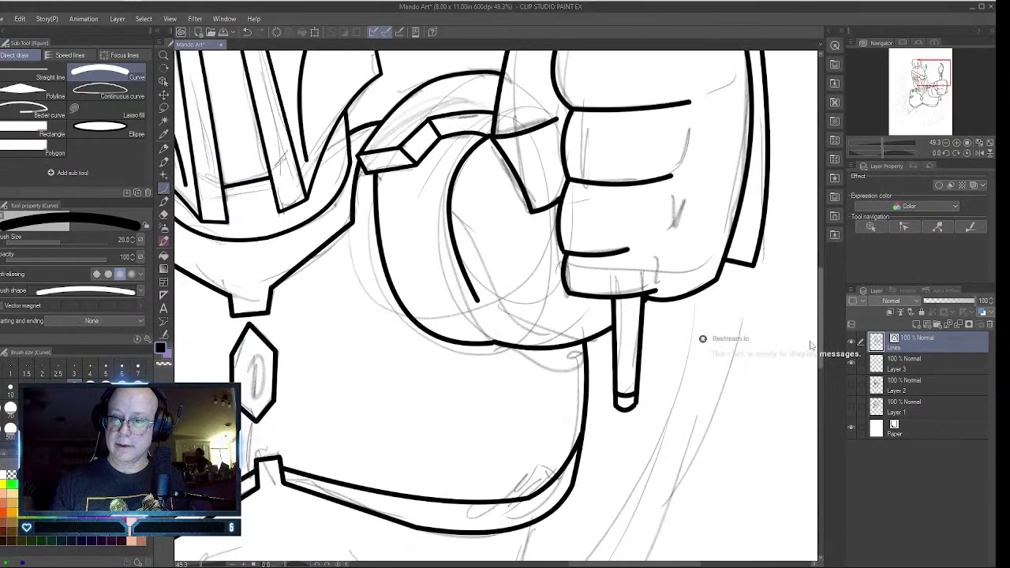
scroll(811, 335, "up", 2)
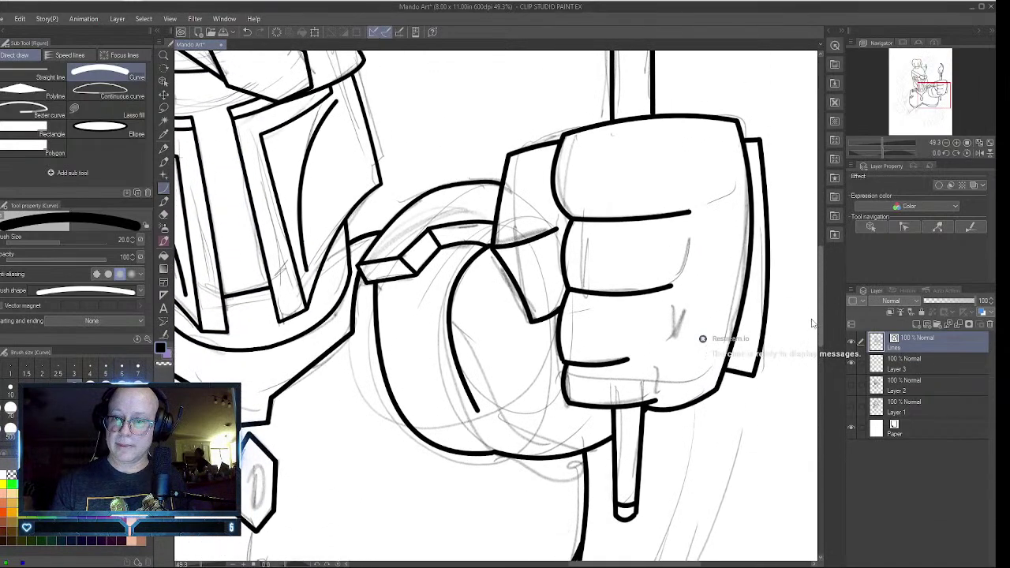
scroll(813, 324, "down", 1)
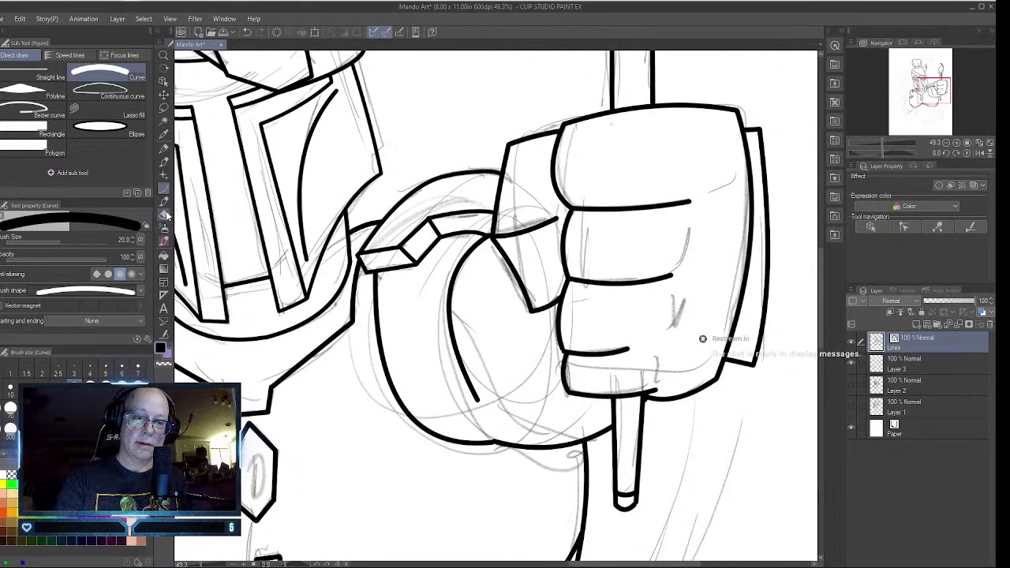
left_click(163, 241)
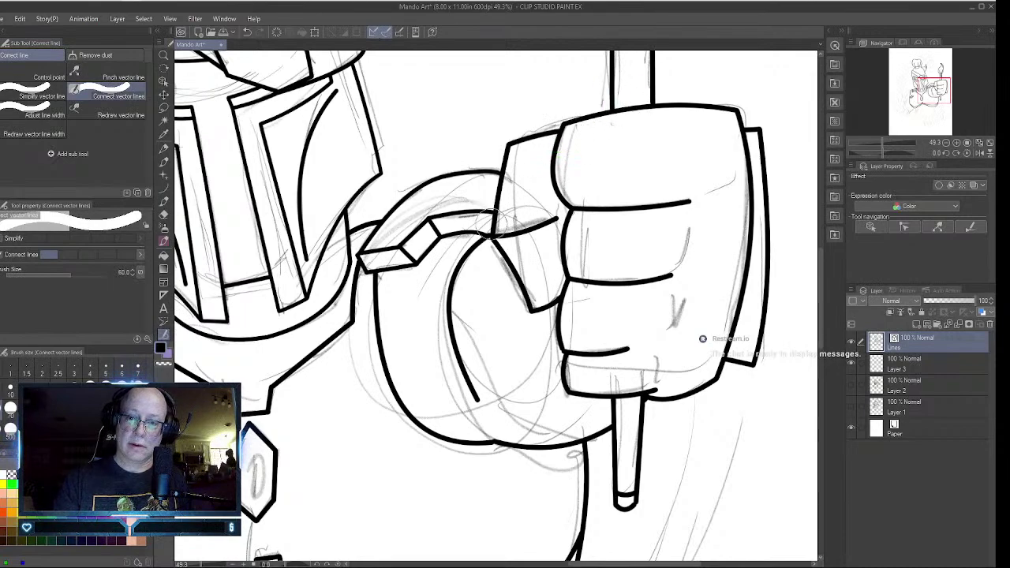
mouse_move(505, 167)
left_mouse_down()
mouse_move(487, 221)
mouse_move(438, 240)
left_mouse_up()
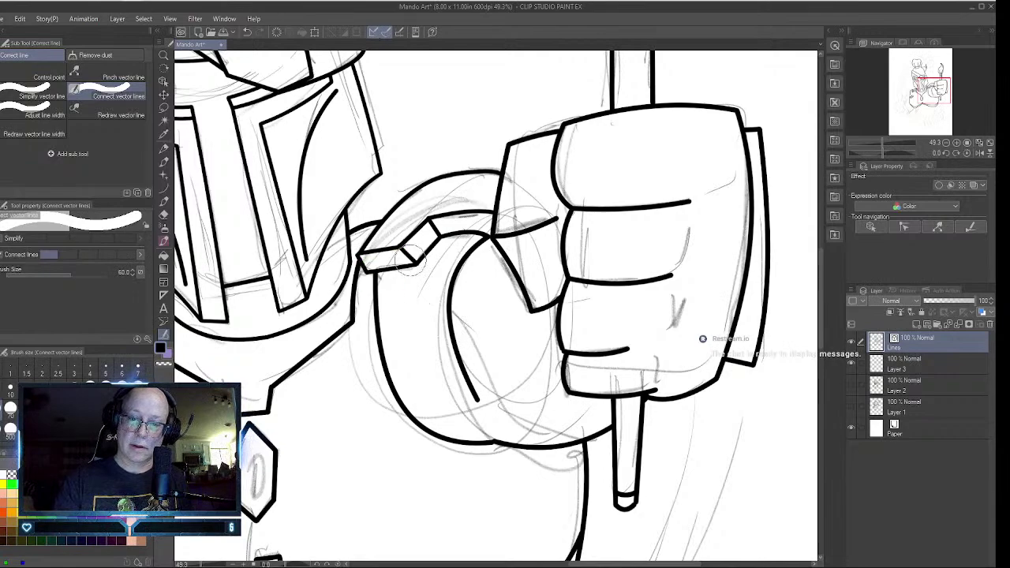
left_click_drag(434, 213, 432, 223)
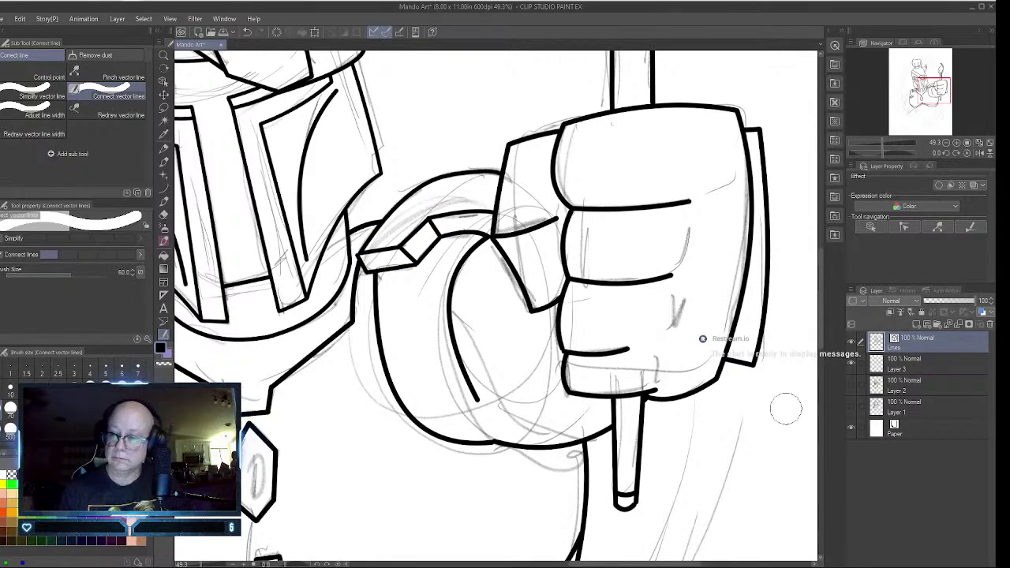
left_click_drag(481, 426, 485, 434)
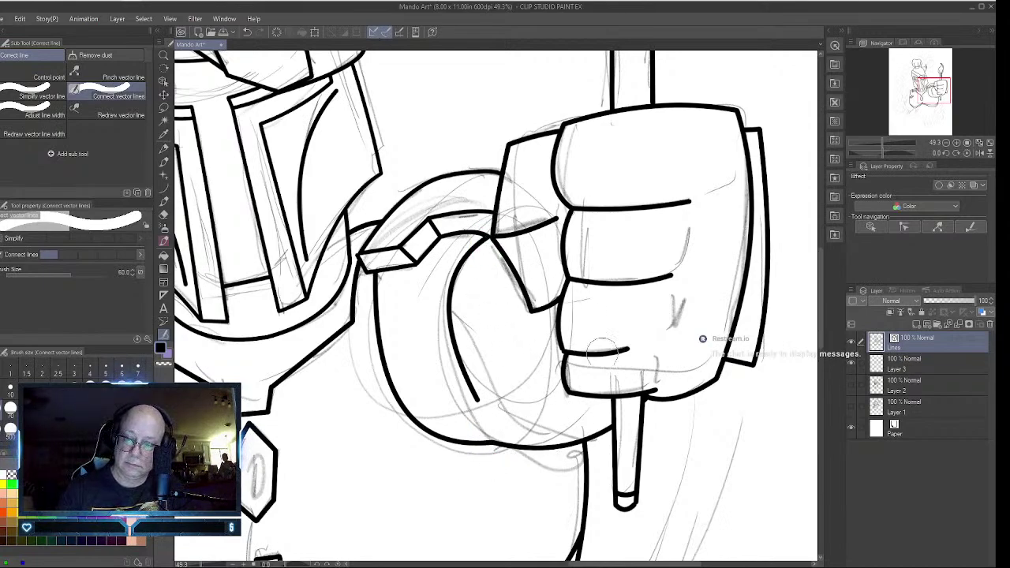
left_click_drag(623, 439, 609, 431)
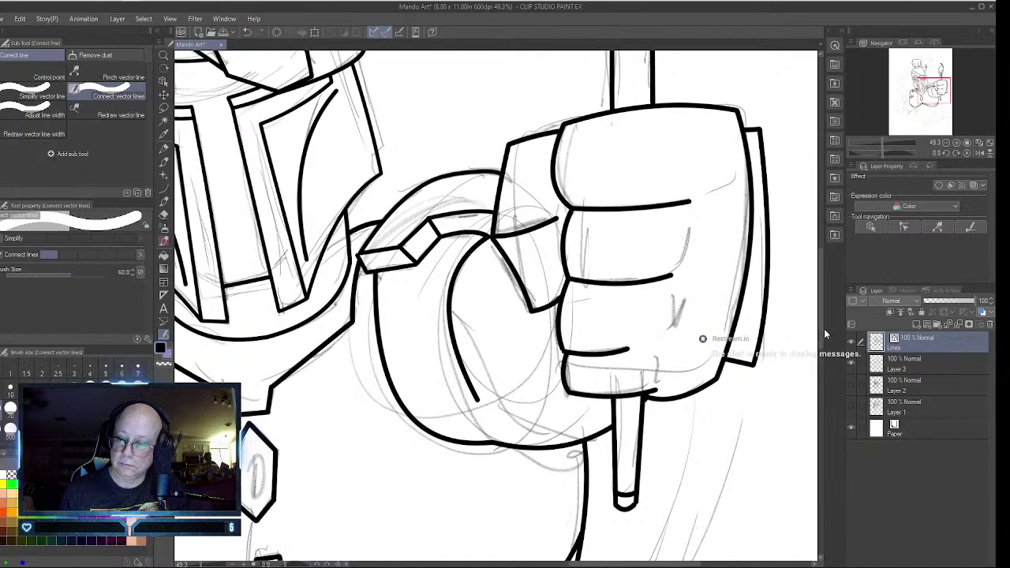
- Draw the waist's side in two curved segments, descending from the rounded torso half's lower edge with a pinch at the middle
scroll(819, 321, "down", 6)
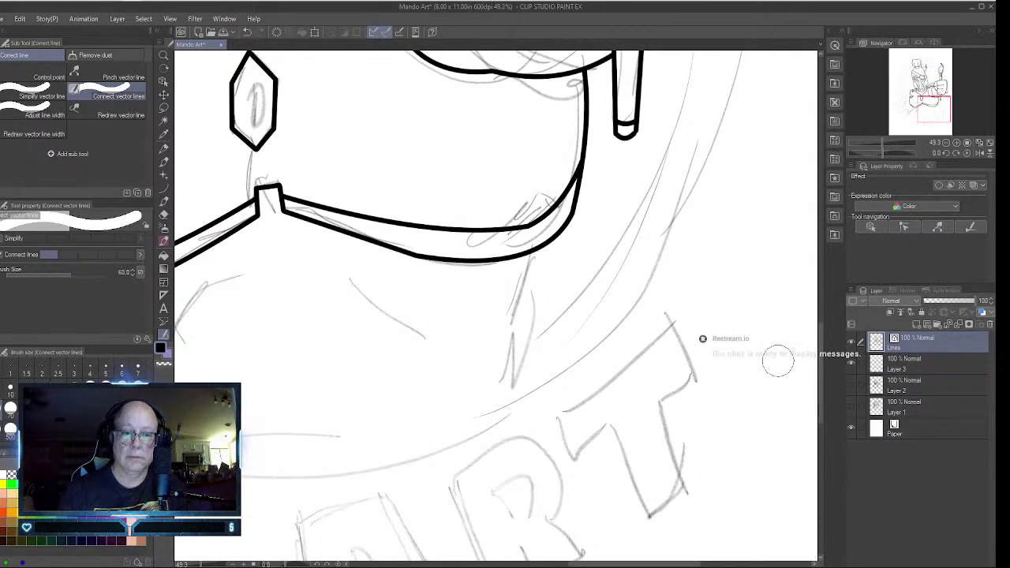
left_click(165, 190)
mouse_move(531, 251)
left_mouse_down()
mouse_move(510, 335)
mouse_move(514, 393)
left_mouse_up()
left_click(530, 298)
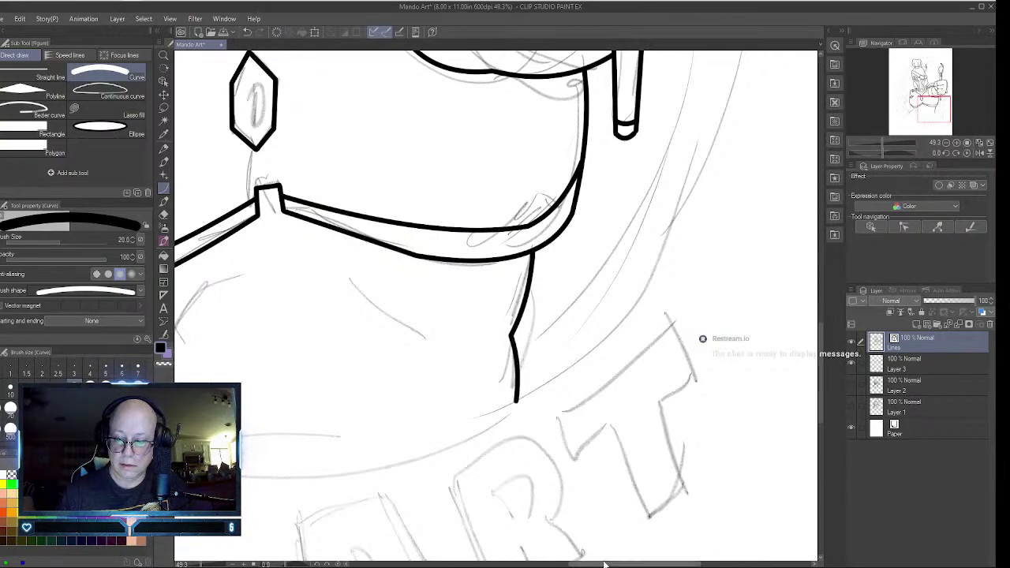
- Draw the opposite waist side with its fold line below the pointed torso half, and an arched belly line beneath the center notch
left_click_drag(604, 563, 531, 563)
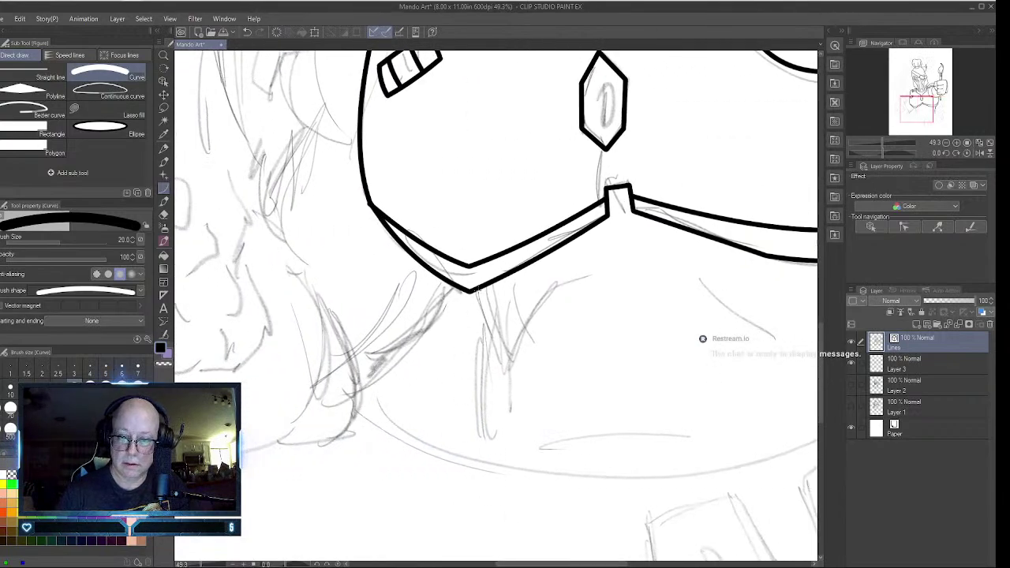
mouse_move(474, 291)
left_mouse_down()
mouse_move(496, 347)
mouse_move(475, 460)
left_mouse_up()
left_click(476, 388)
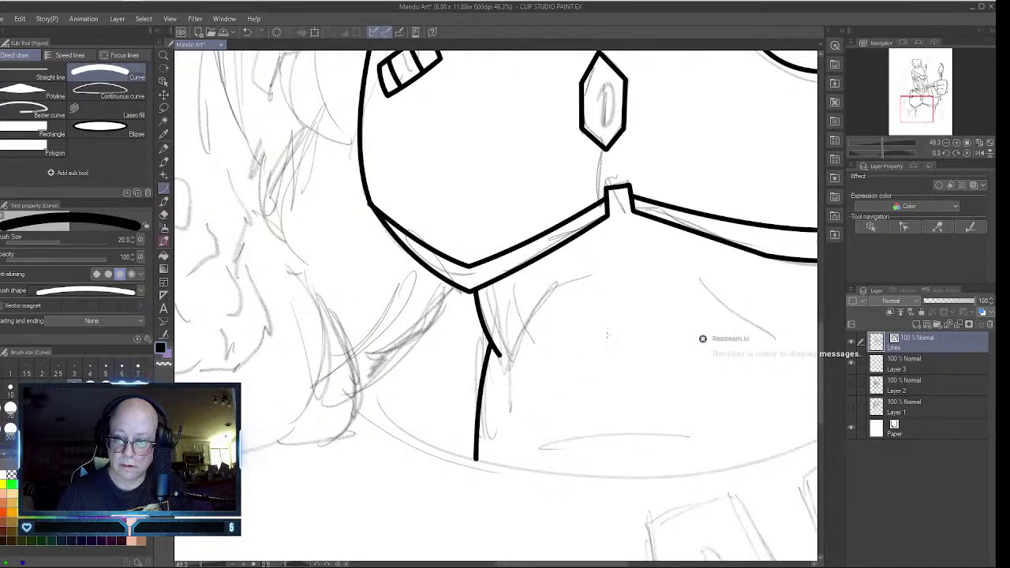
mouse_move(542, 314)
left_mouse_down()
mouse_move(670, 288)
mouse_move(718, 292)
left_mouse_up()
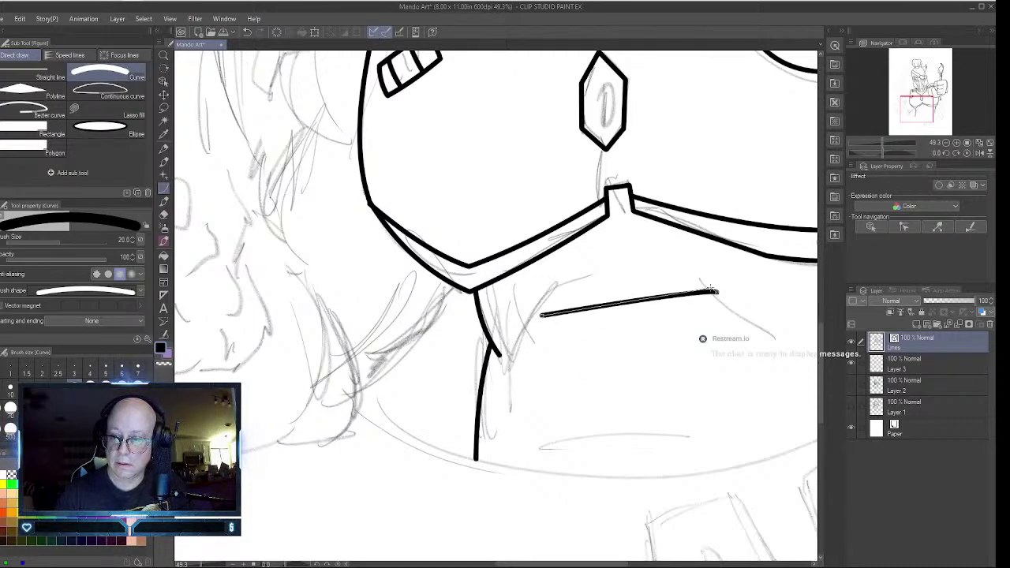
left_click(624, 226)
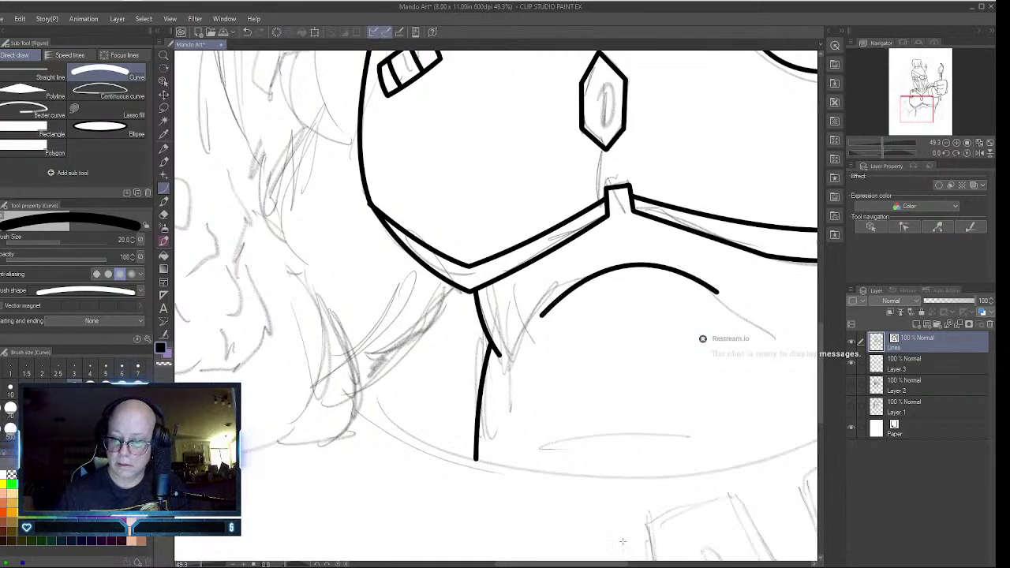
- Outline the other shoulder plate with an outer curve, a short lower end, a stepped notch and an inner edge returning to the torso
left_click_drag(584, 563, 567, 564)
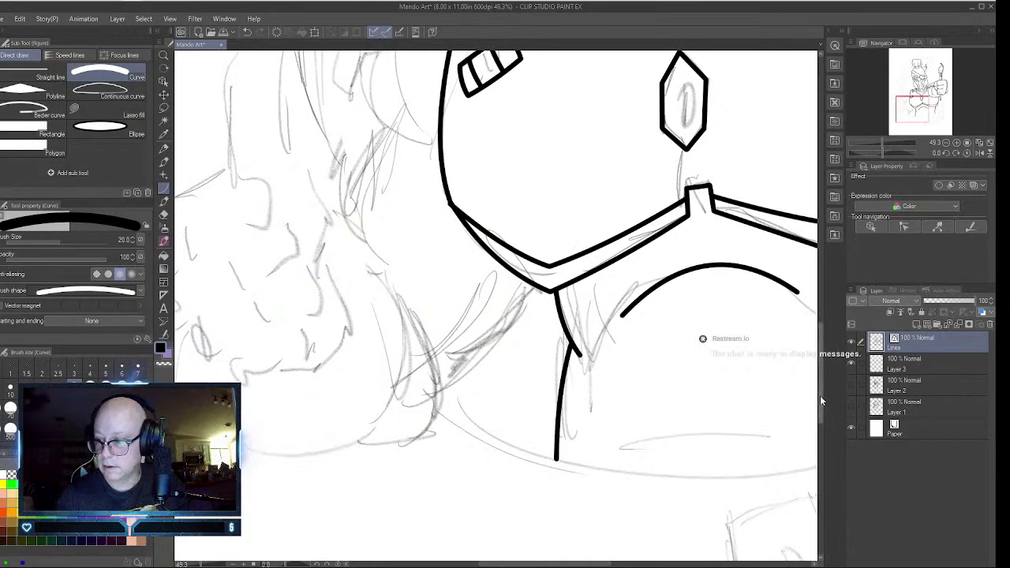
scroll(820, 398, "up", 5)
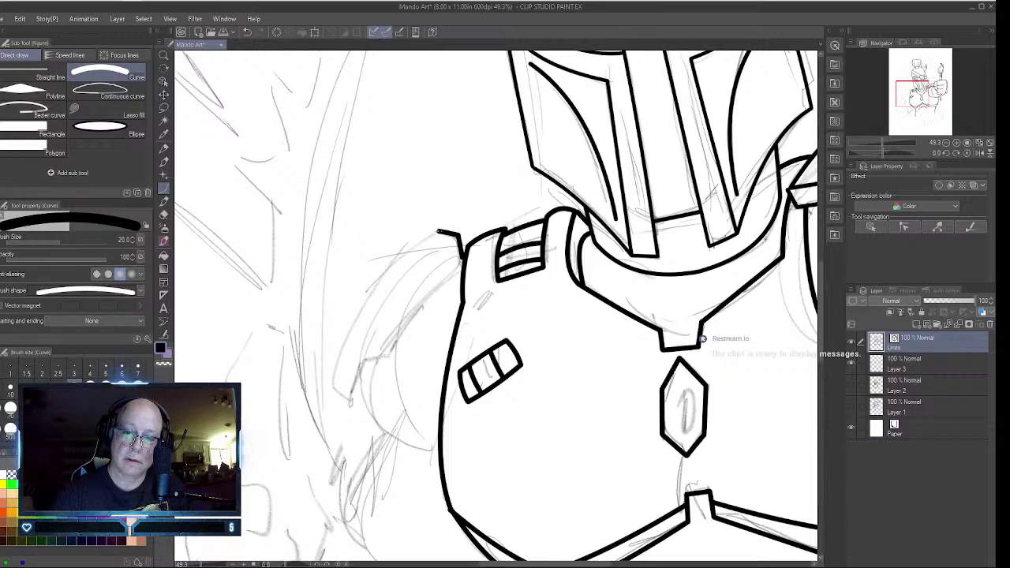
left_click_drag(439, 231, 335, 388)
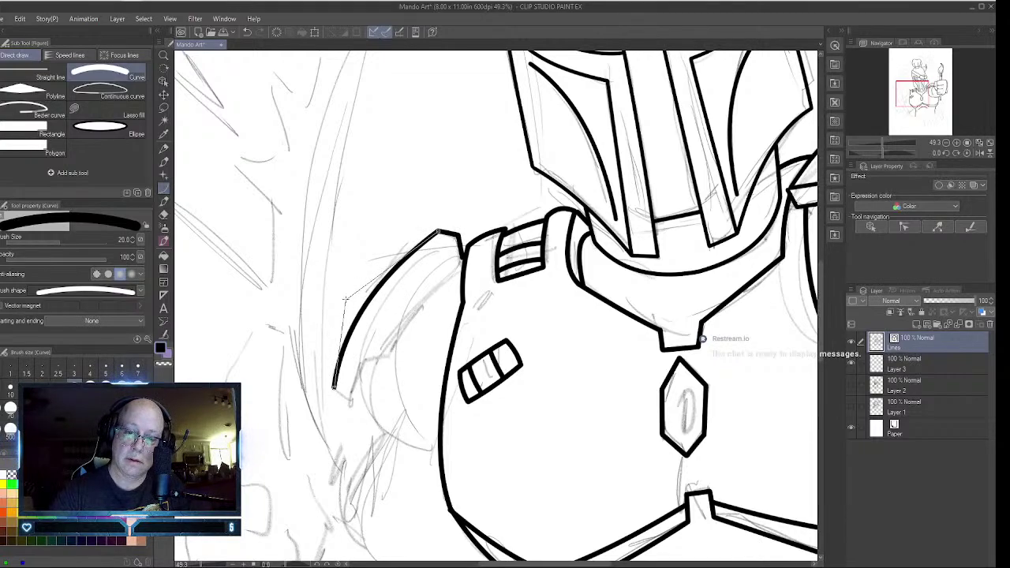
left_click(345, 299)
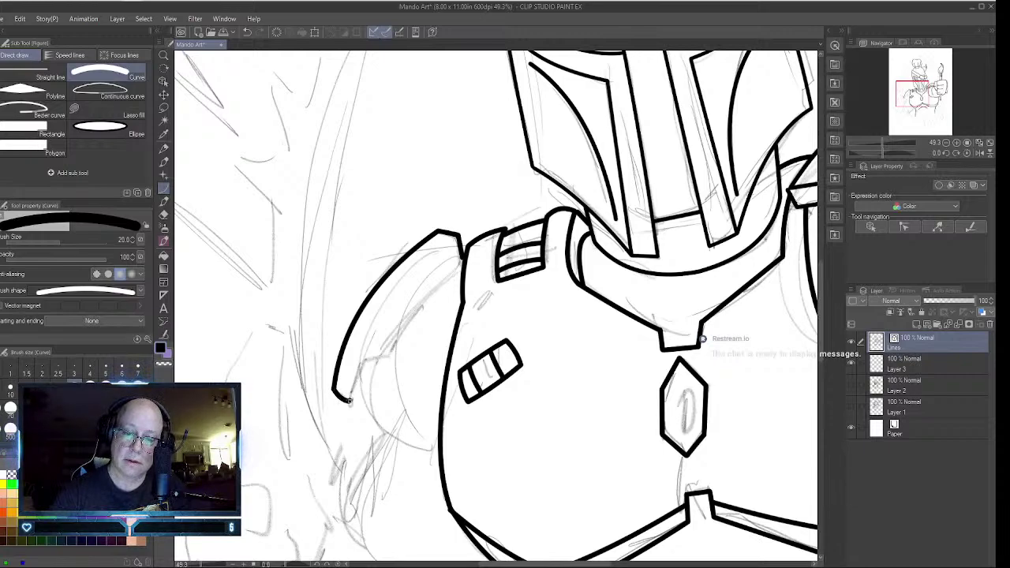
left_click_drag(349, 399, 364, 360)
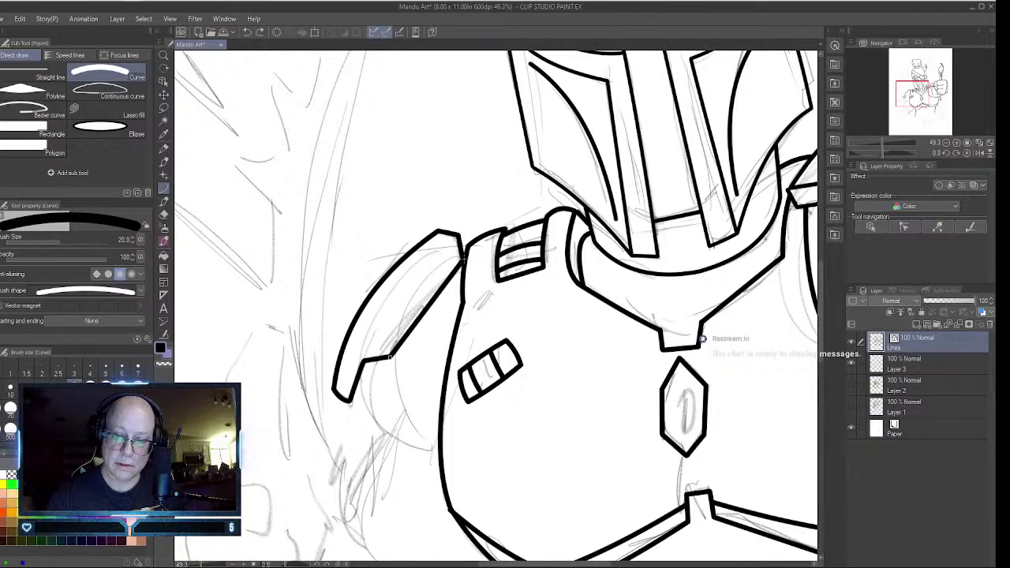
left_click(464, 256)
left_click(401, 313)
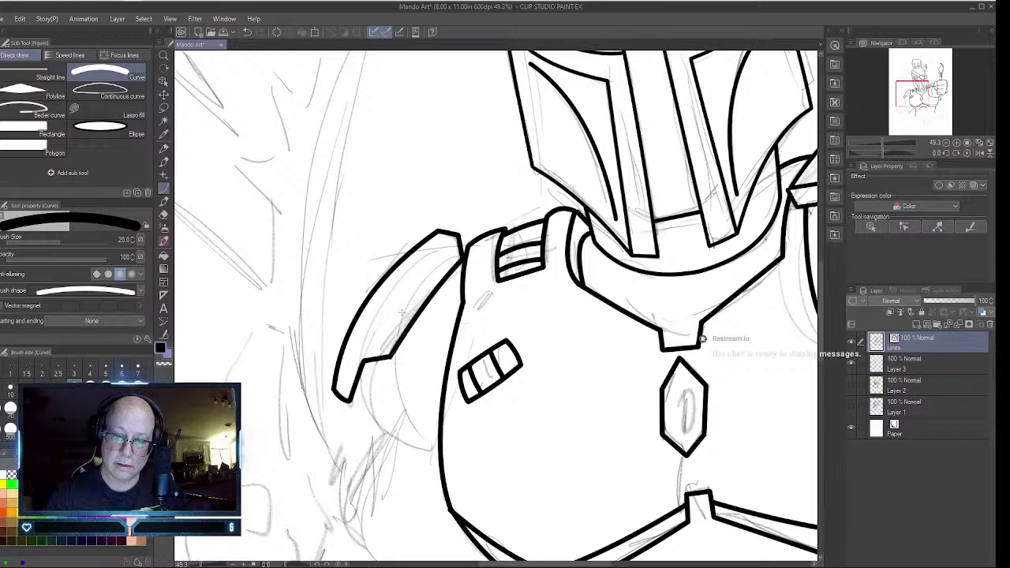
- Draw the inner thickness lines along the shoulder plate's edge, following the notch down to its lower end
left_click_drag(398, 321, 457, 237)
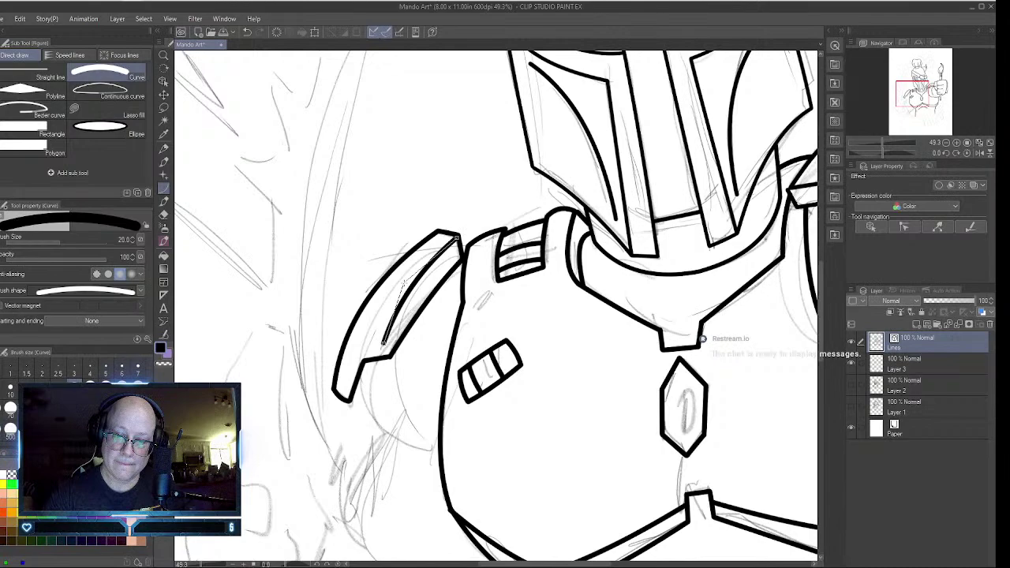
left_click(411, 287)
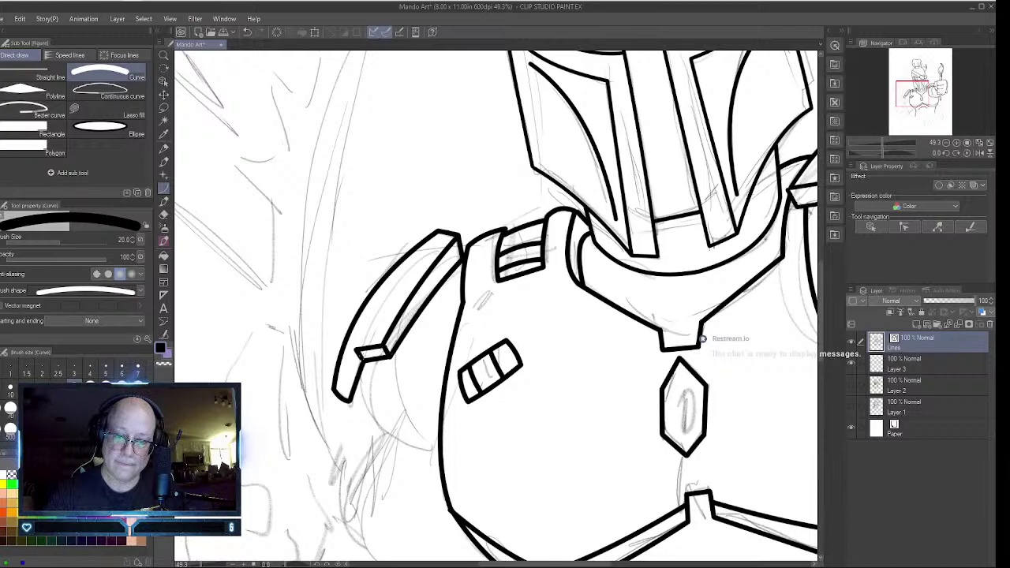
left_click_drag(357, 351, 341, 394)
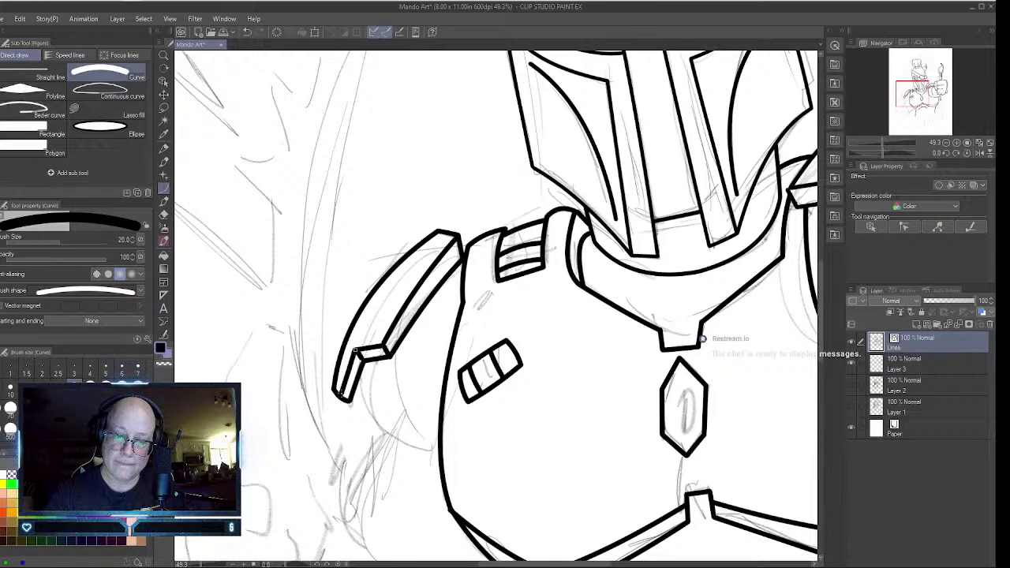
left_click(341, 395)
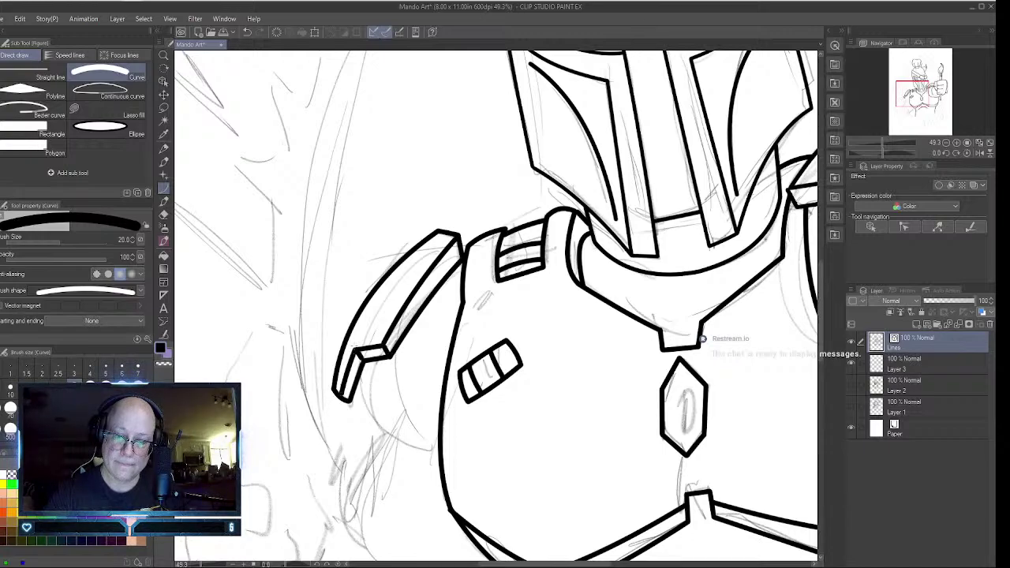
- Ink the upper arm's outer contour beneath the notched shoulder plate as two curves meeting at an inward pinch
left_click_drag(361, 376, 382, 439)
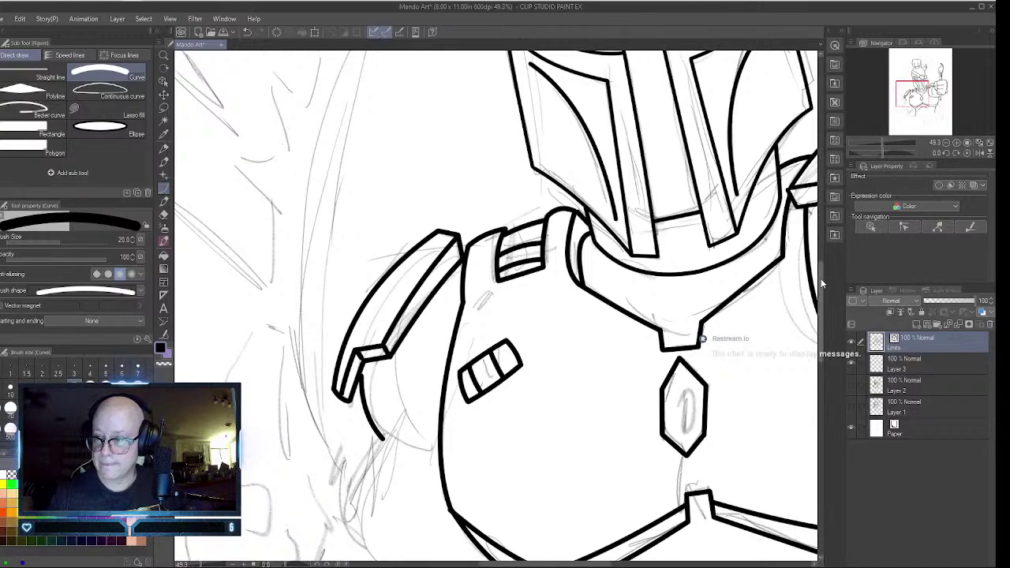
left_click_drag(820, 279, 821, 312)
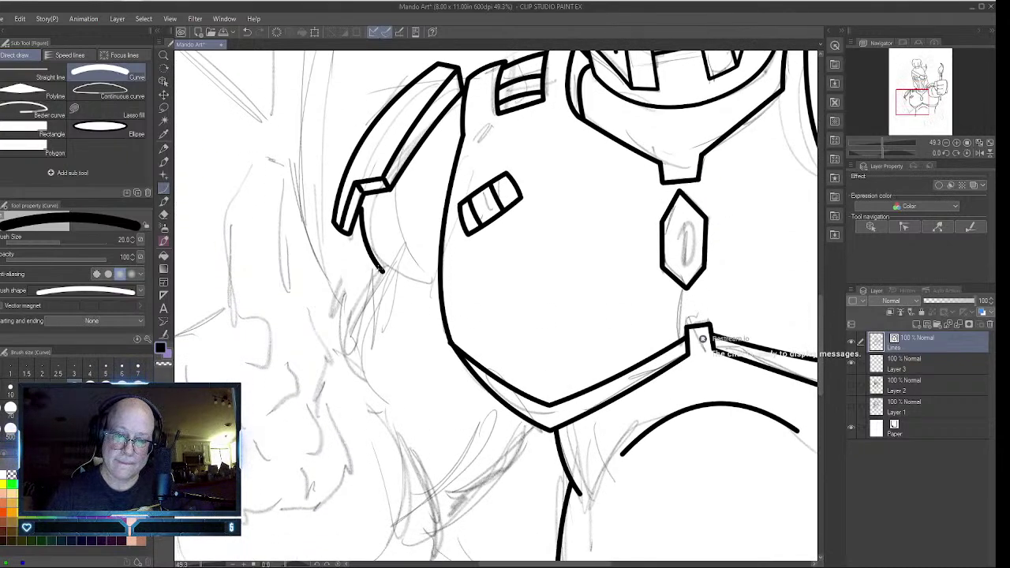
left_click_drag(380, 270, 340, 348)
left_click(351, 306)
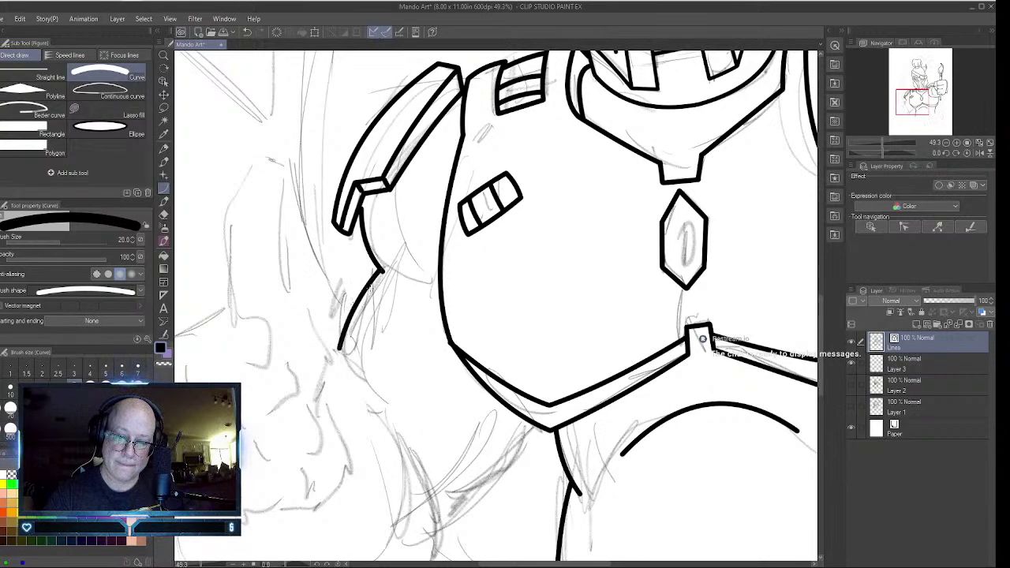
- Draw the arm's curved inner contour and fold lines beside the waist, ending at the torso's lower edge
left_click_drag(436, 490, 493, 415)
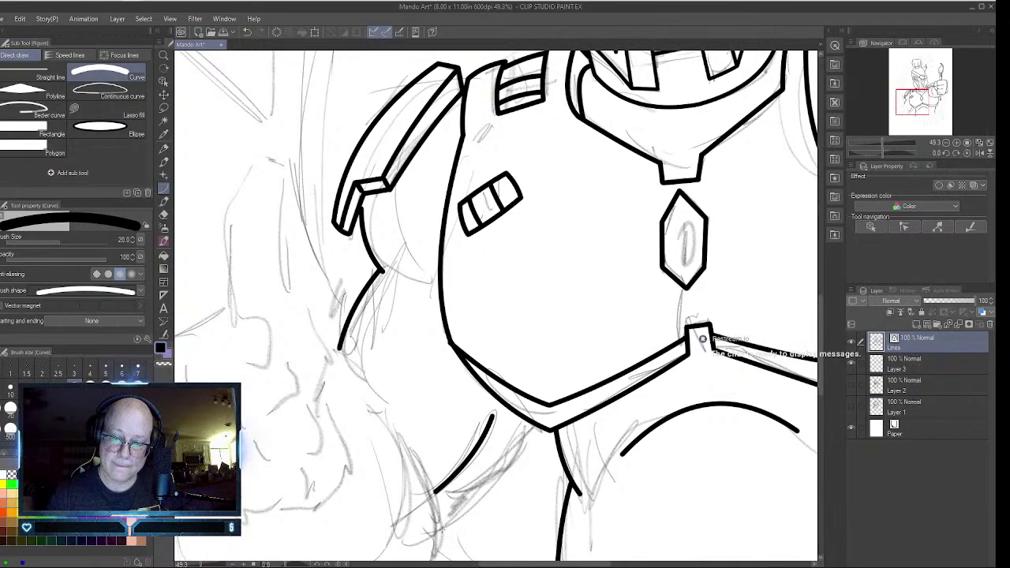
mouse_move(442, 529)
left_mouse_down()
mouse_move(483, 480)
mouse_move(509, 469)
left_mouse_up()
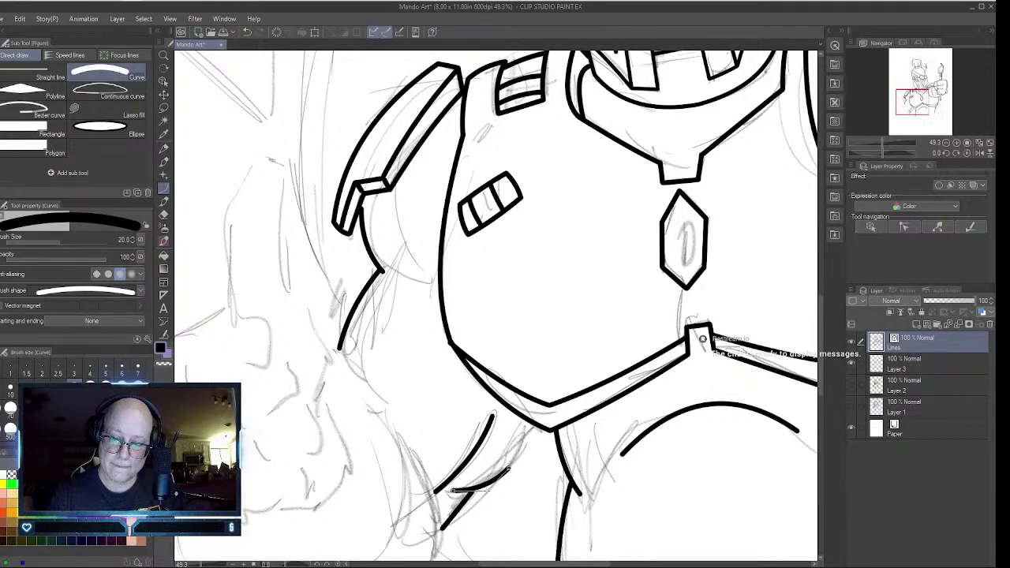
left_click(488, 487)
left_click_drag(509, 467, 527, 422)
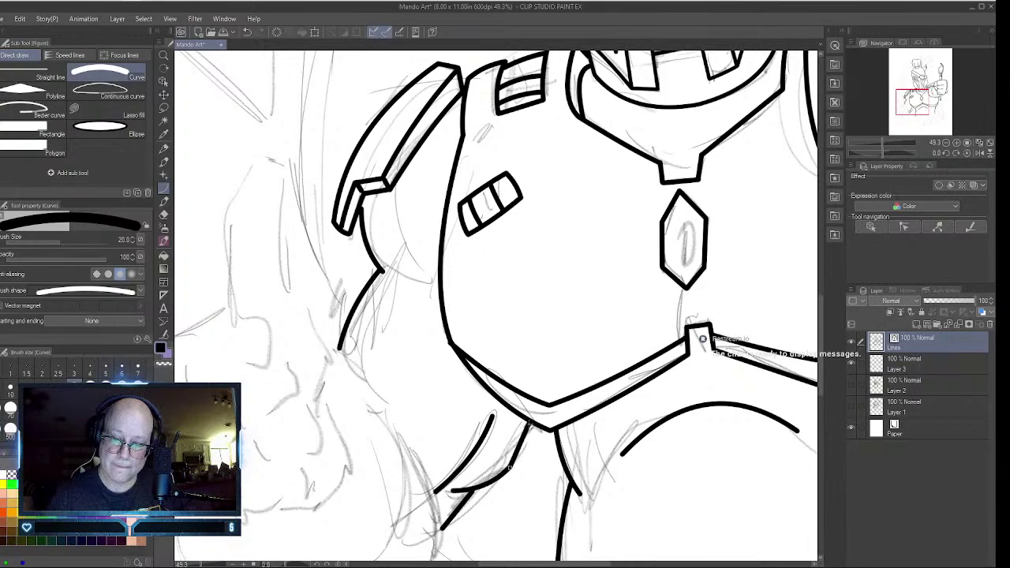
left_click(529, 429)
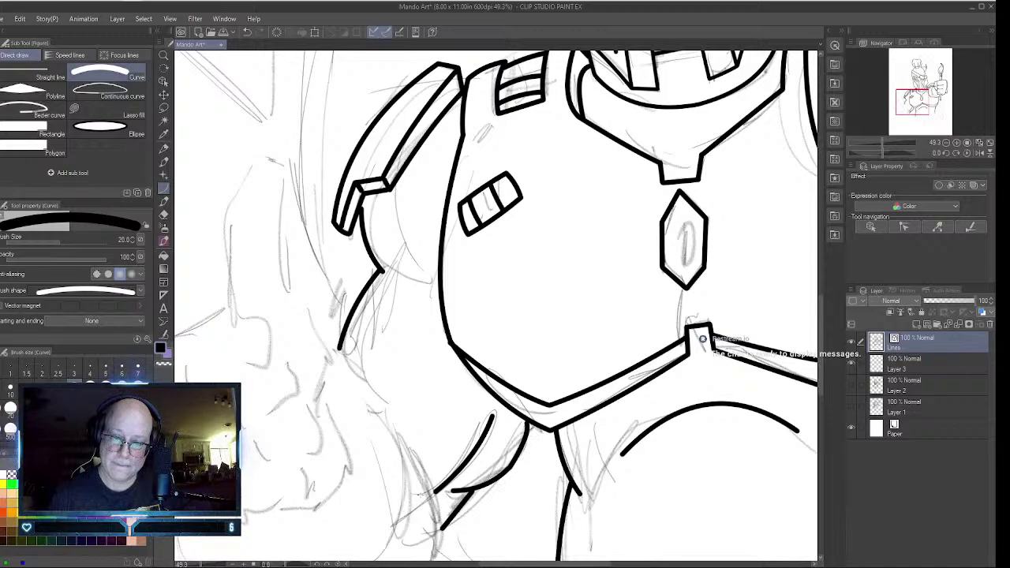
- Join the loose line ends at the shoulder plate's notch and the arm folds below the torso with Connect vector lines
left_click(164, 335)
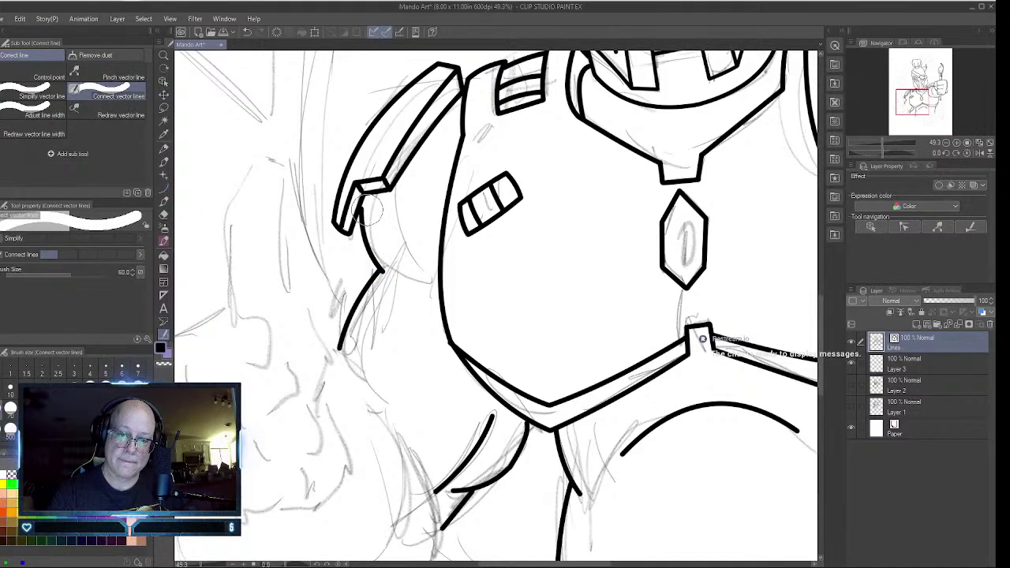
left_click_drag(365, 198, 386, 184)
mouse_move(448, 84)
left_mouse_down()
mouse_move(450, 68)
mouse_move(367, 194)
left_mouse_up()
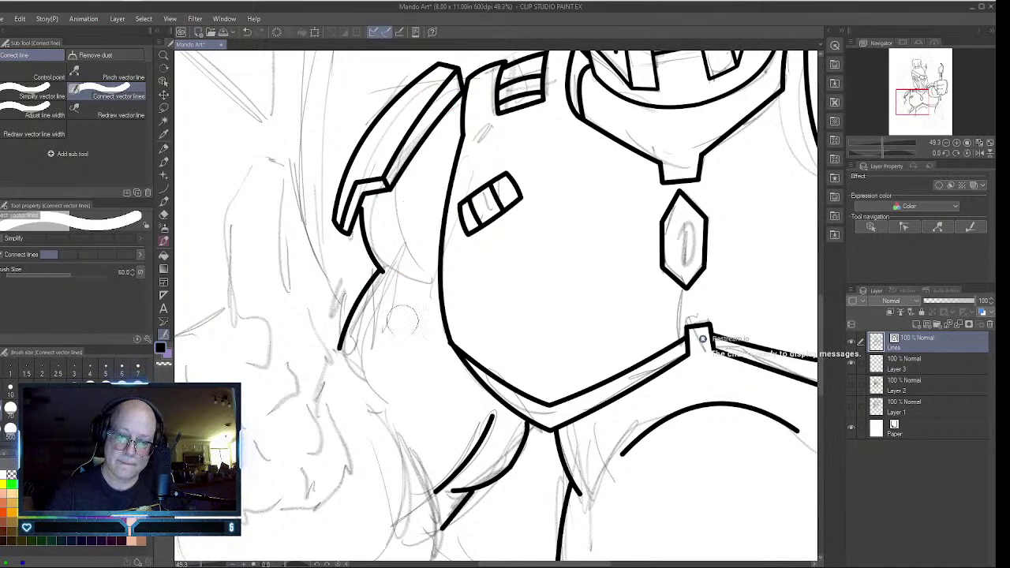
left_click(500, 461)
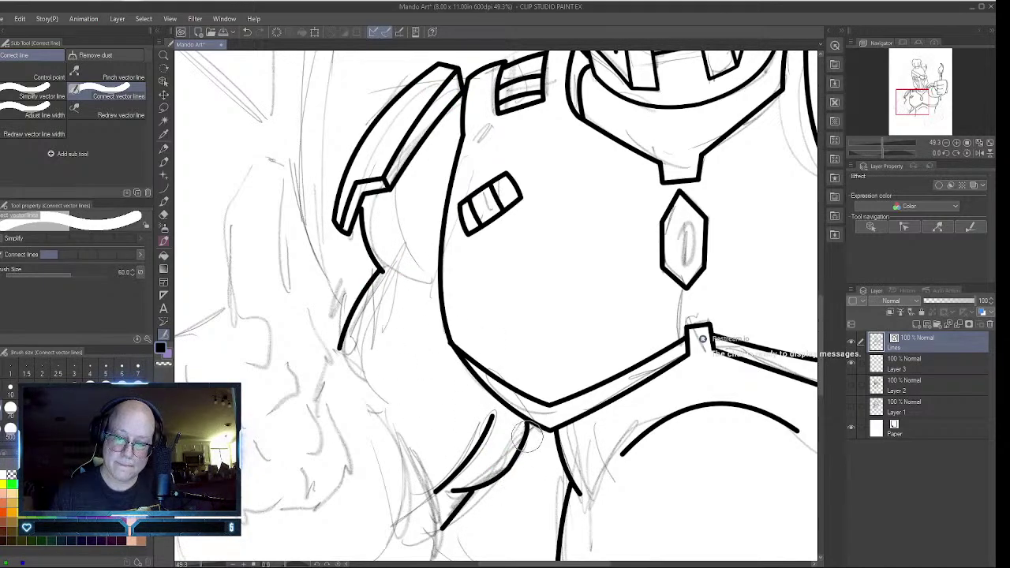
mouse_move(528, 436)
left_mouse_down()
mouse_move(527, 422)
mouse_move(503, 433)
mouse_move(464, 500)
left_mouse_up()
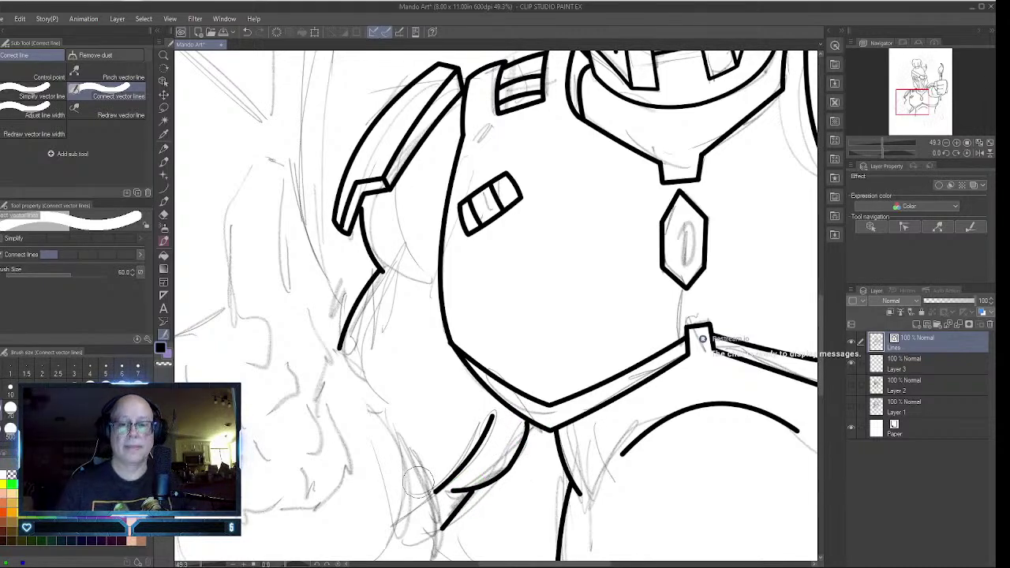
- Ink the raised thumb's rounded tip, its full outer side and the short upper part of its inner side with curves
left_click_drag(527, 564, 485, 564)
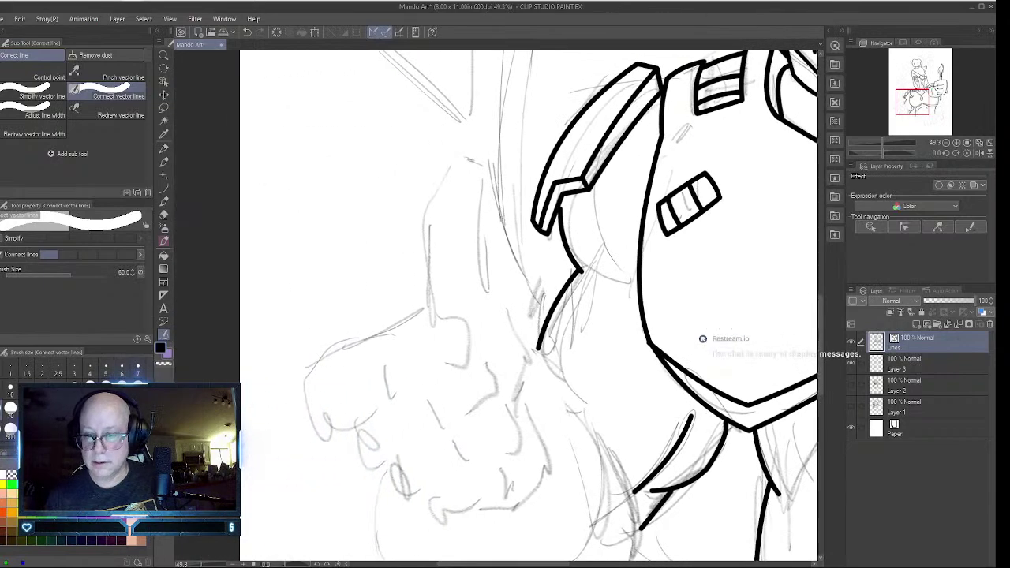
left_click(163, 189)
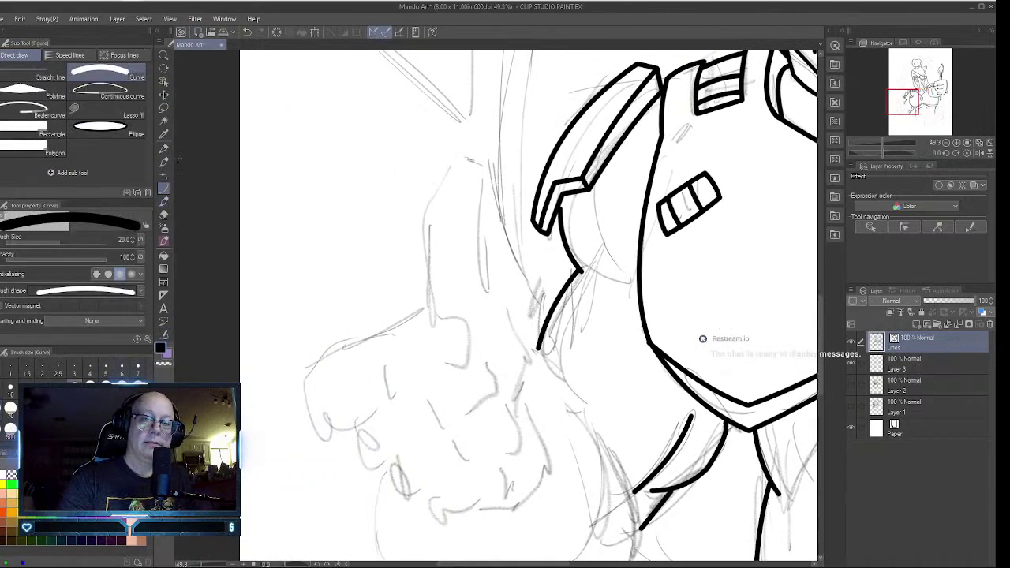
left_click_drag(450, 162, 424, 230)
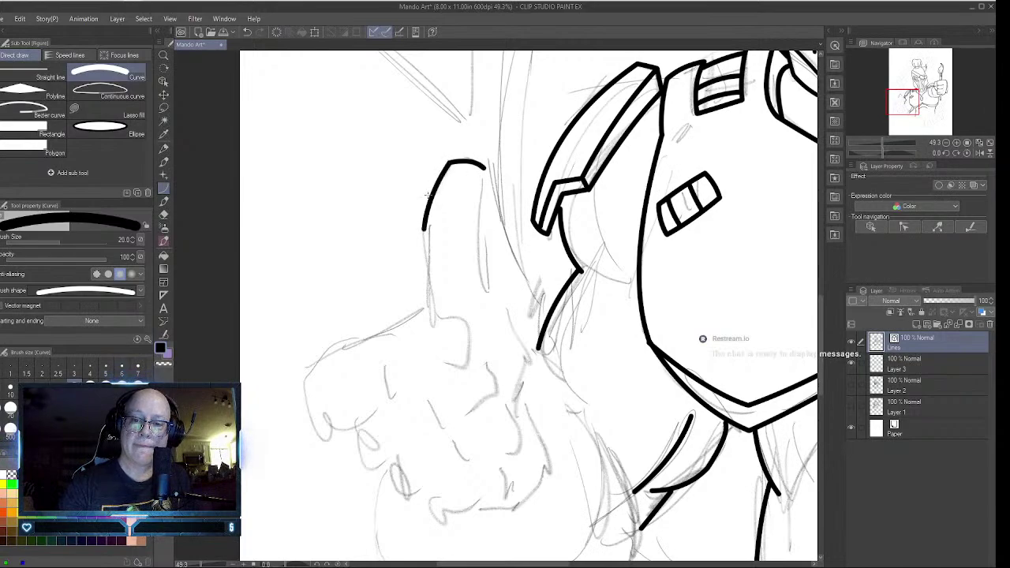
left_click_drag(479, 212, 476, 230)
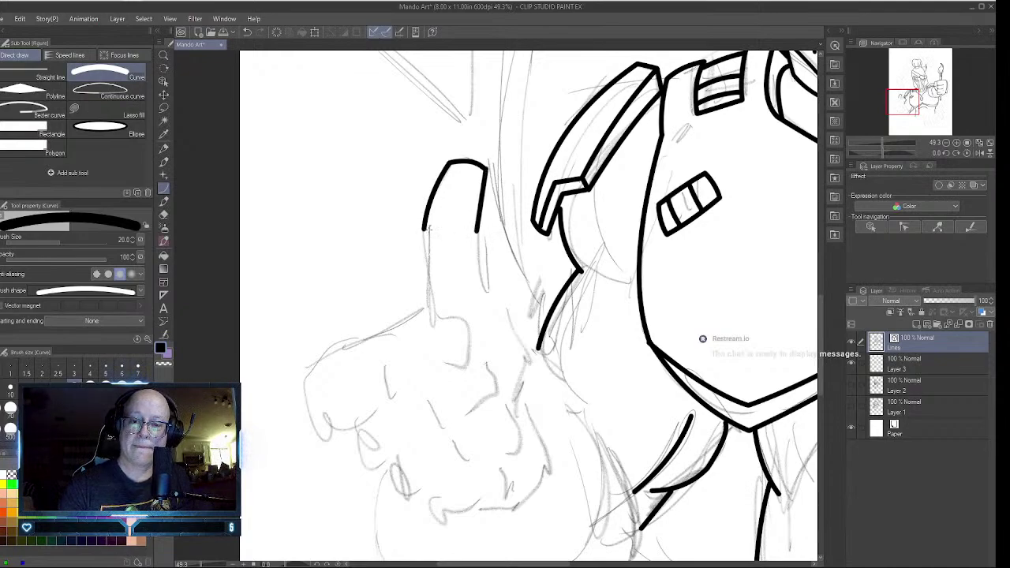
left_click_drag(428, 256, 431, 305)
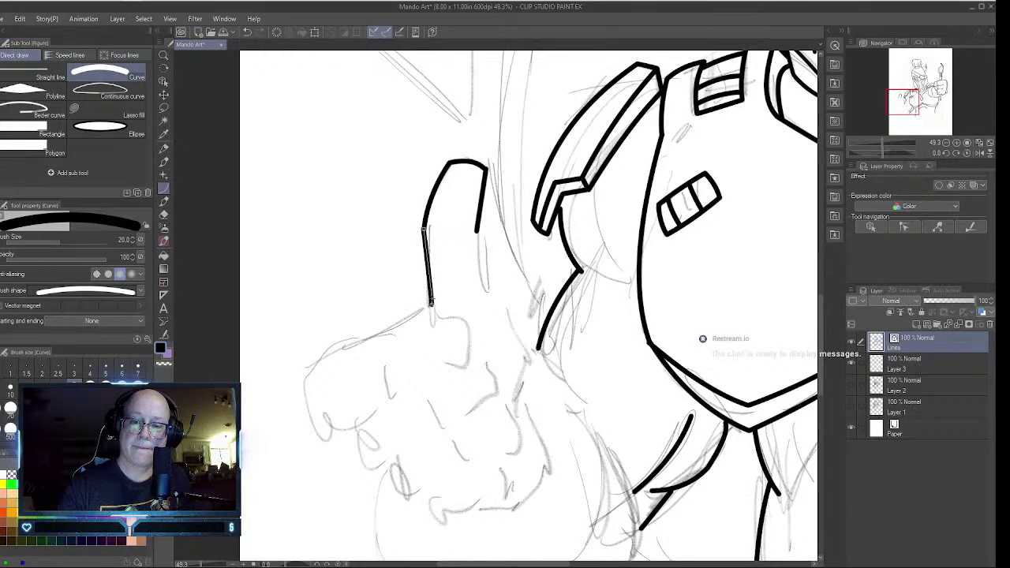
left_click(431, 265)
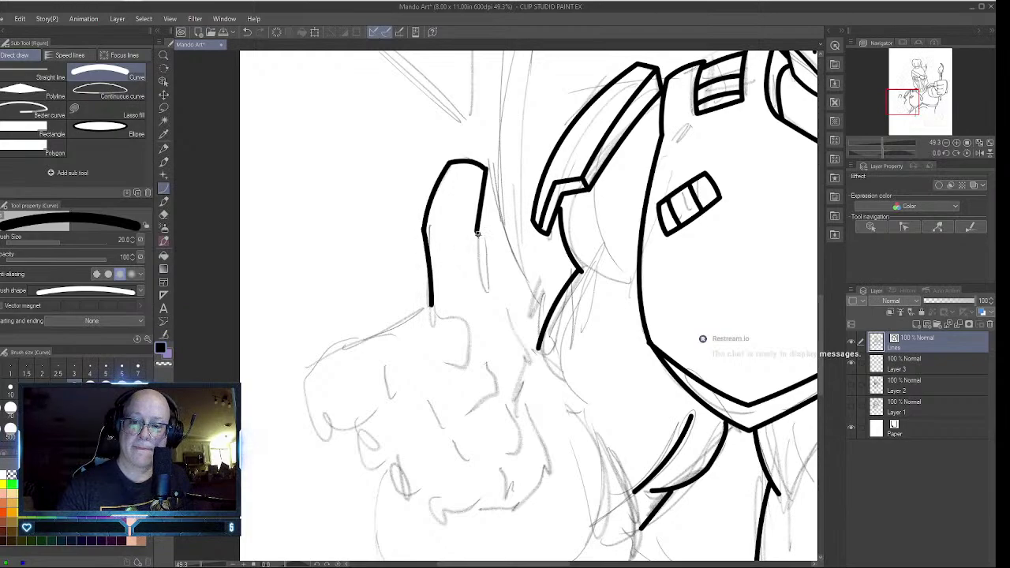
- Continue the thumb's inner side down into the bulging palm edge and around the heel of the hand
mouse_move(476, 234)
left_mouse_down()
mouse_move(483, 292)
mouse_move(545, 476)
mouse_move(508, 506)
left_mouse_up()
left_click(538, 355)
left_click(555, 453)
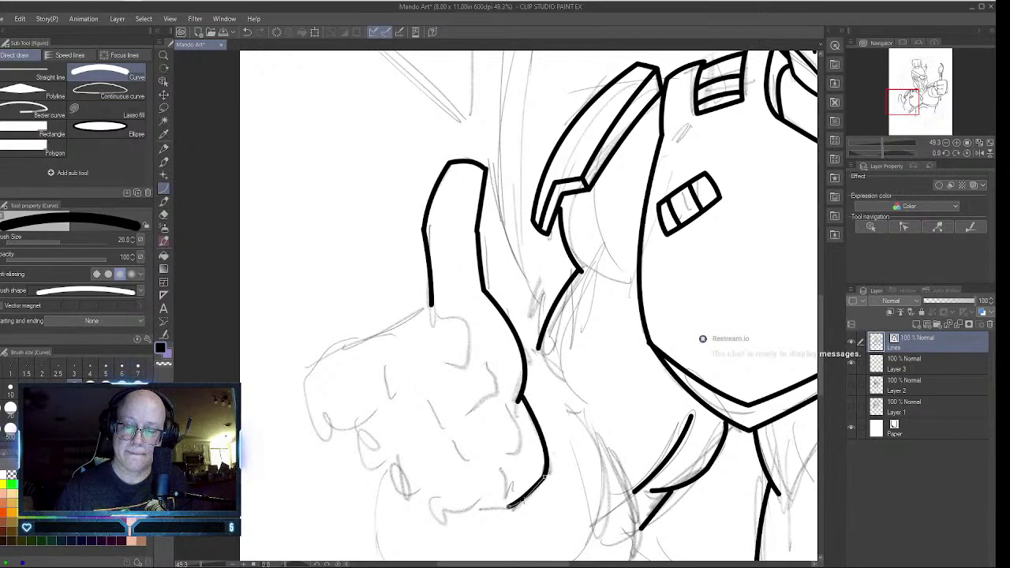
left_click(530, 497)
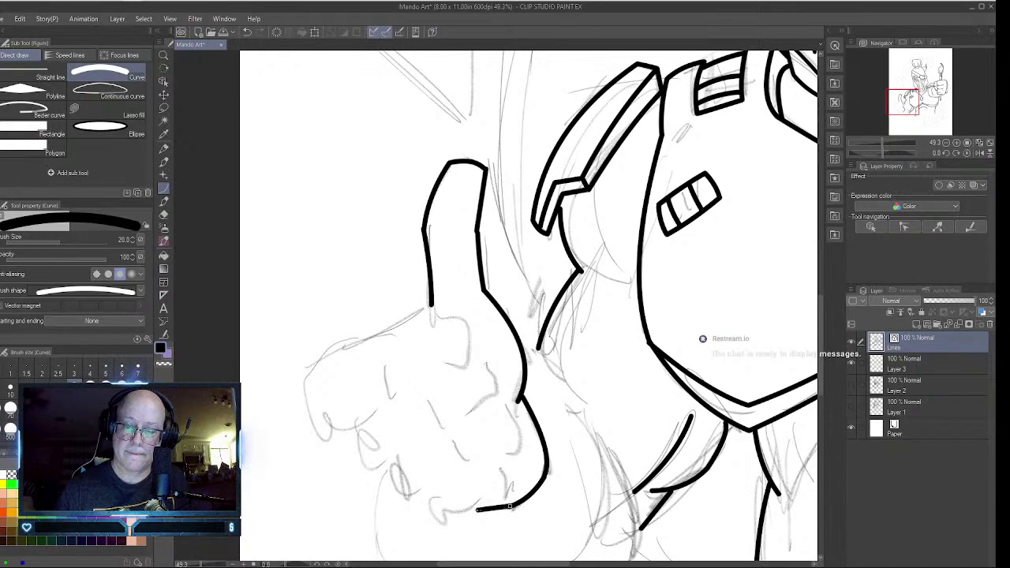
left_click(506, 464)
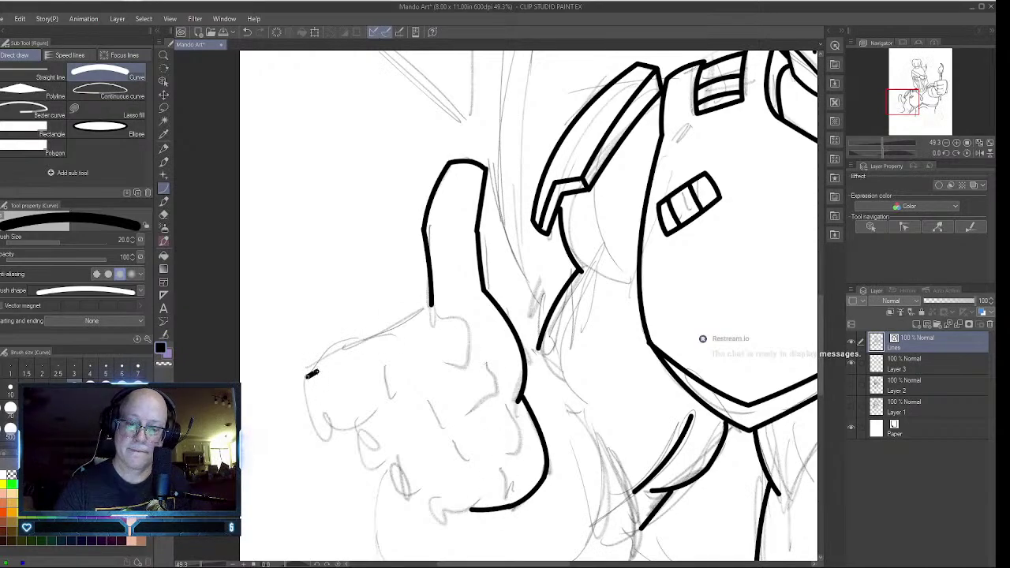
- Outline the top curled finger with a curved upper edge, rounded knuckle, lower edge and fingertip, and add a curved joint crease
left_click_drag(307, 376, 434, 311)
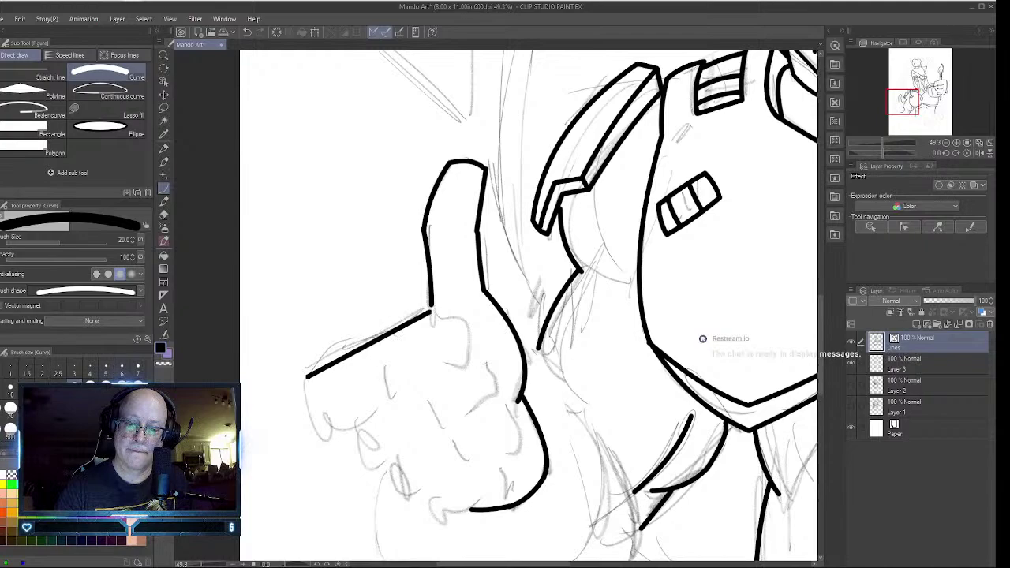
left_click(370, 326)
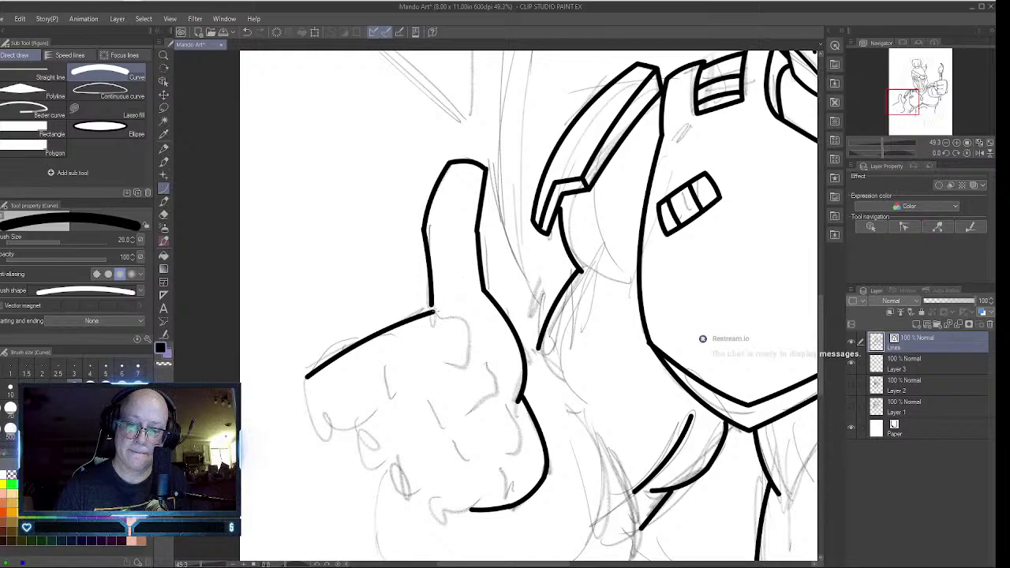
left_click_drag(441, 316, 389, 398)
left_click(414, 387)
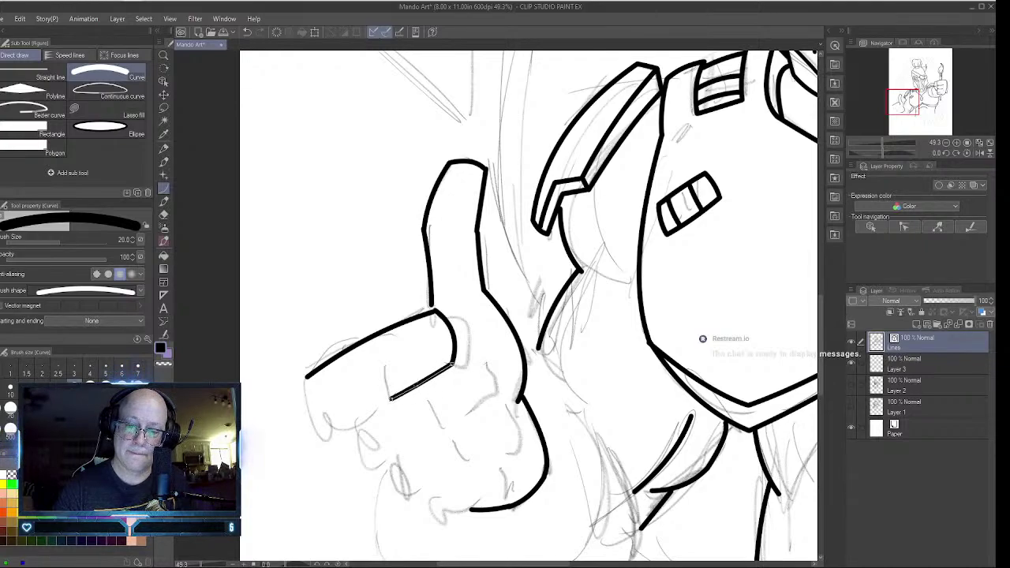
mouse_move(381, 406)
left_mouse_down()
mouse_move(326, 436)
mouse_move(305, 377)
left_mouse_up()
left_click(326, 436)
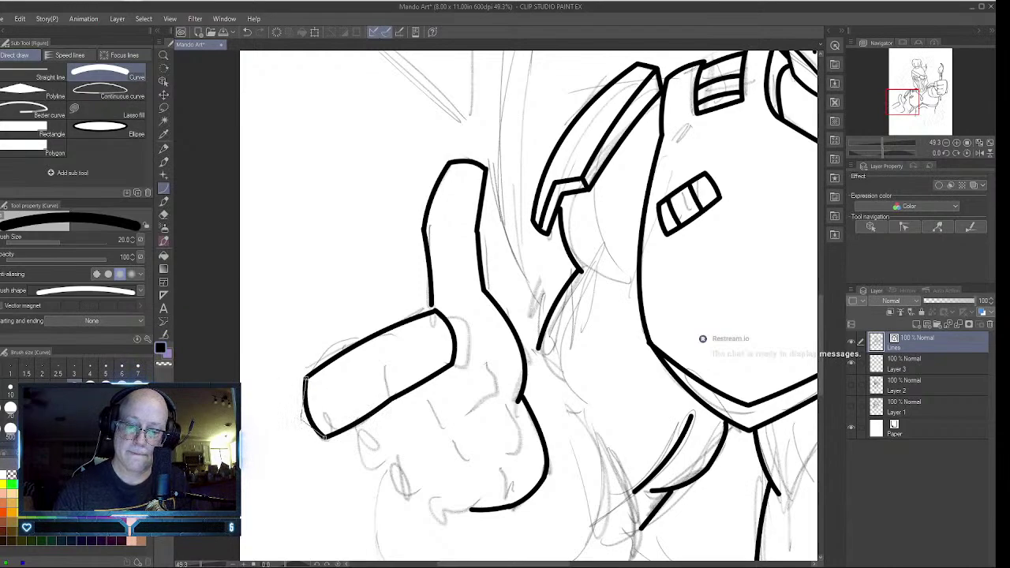
left_click(302, 409)
left_click_drag(390, 398, 375, 350)
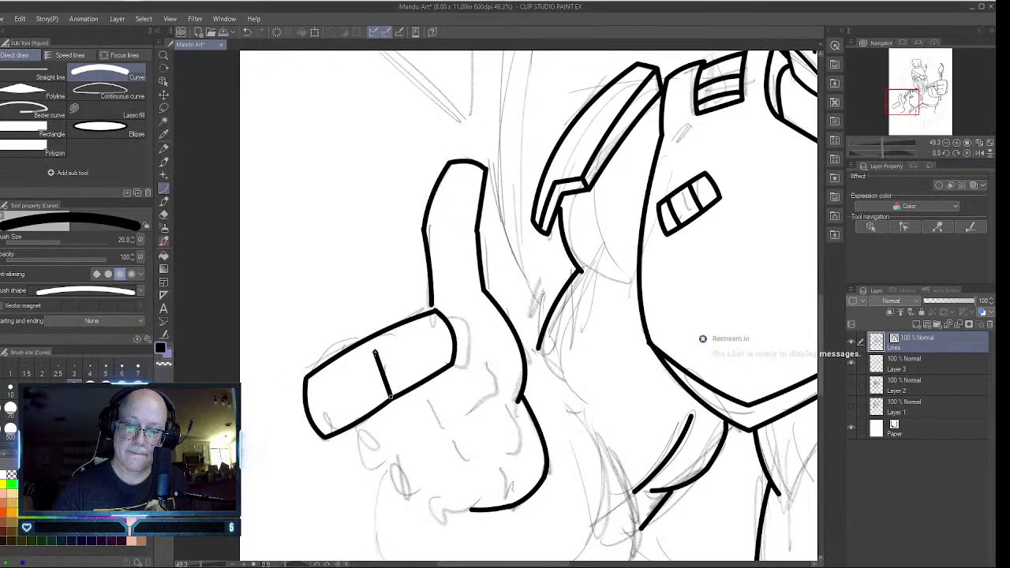
left_click(377, 369)
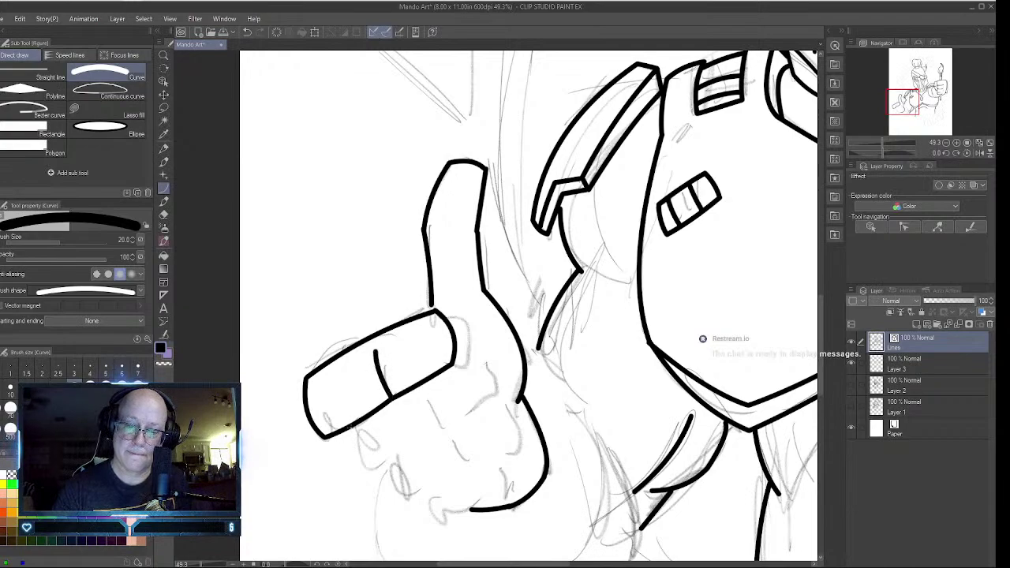
- Outline the second curled finger with a rounded tip, lower edge and knuckle end, and add its curved joint crease
mouse_move(352, 427)
left_mouse_down()
mouse_move(375, 469)
mouse_move(487, 402)
left_mouse_up()
left_click(367, 462)
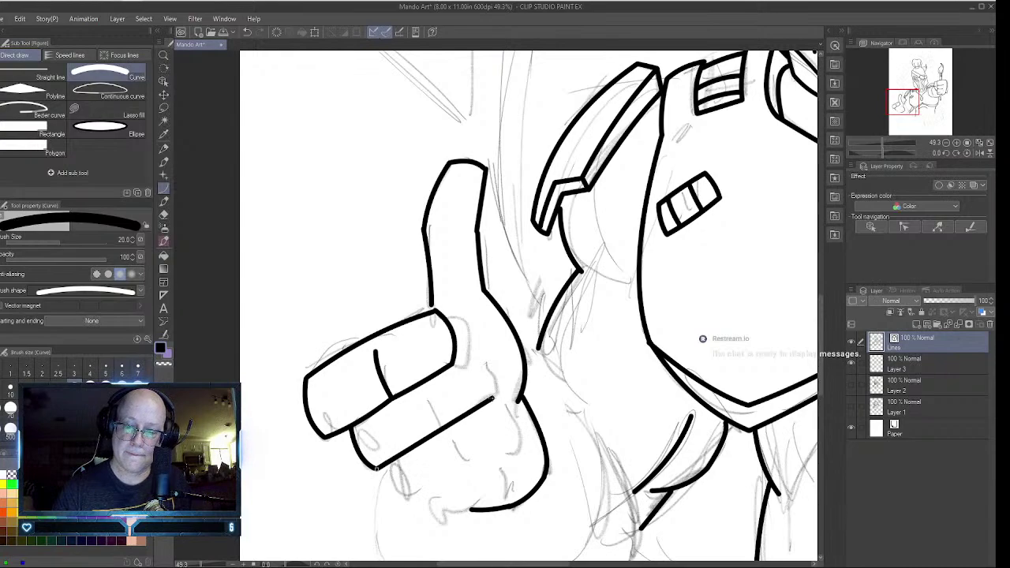
left_click(442, 428)
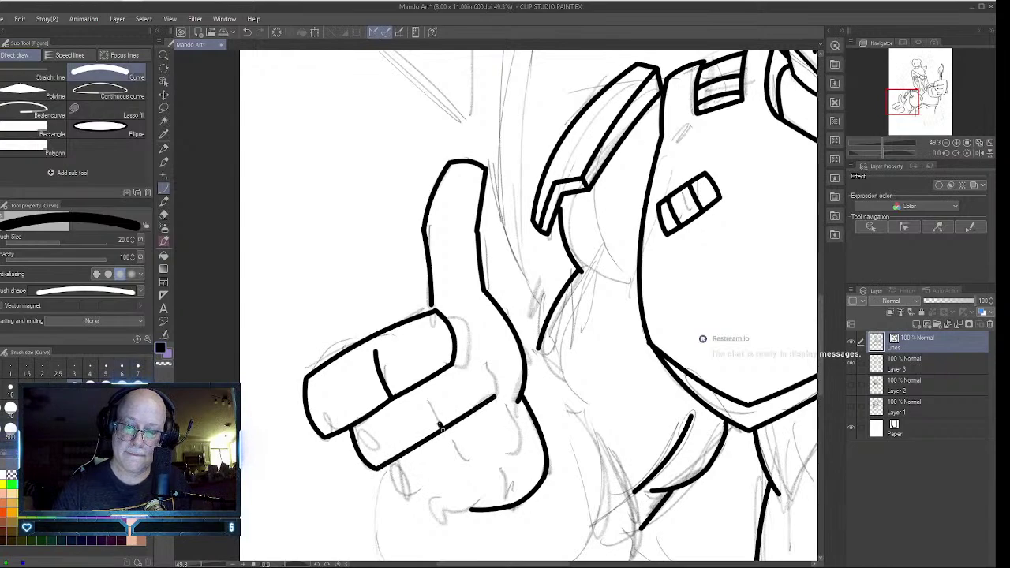
left_click(440, 405)
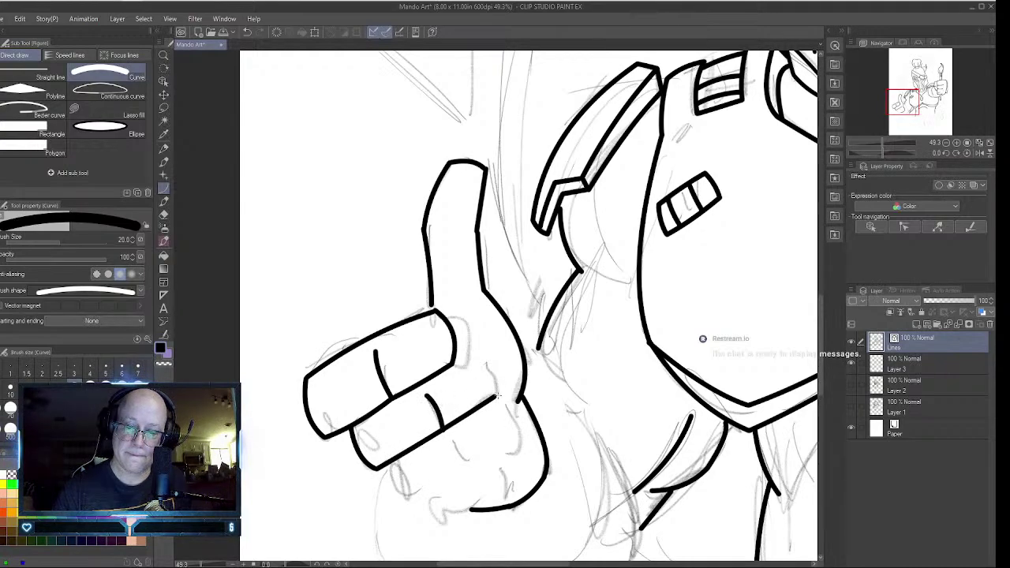
left_click_drag(496, 397, 471, 350)
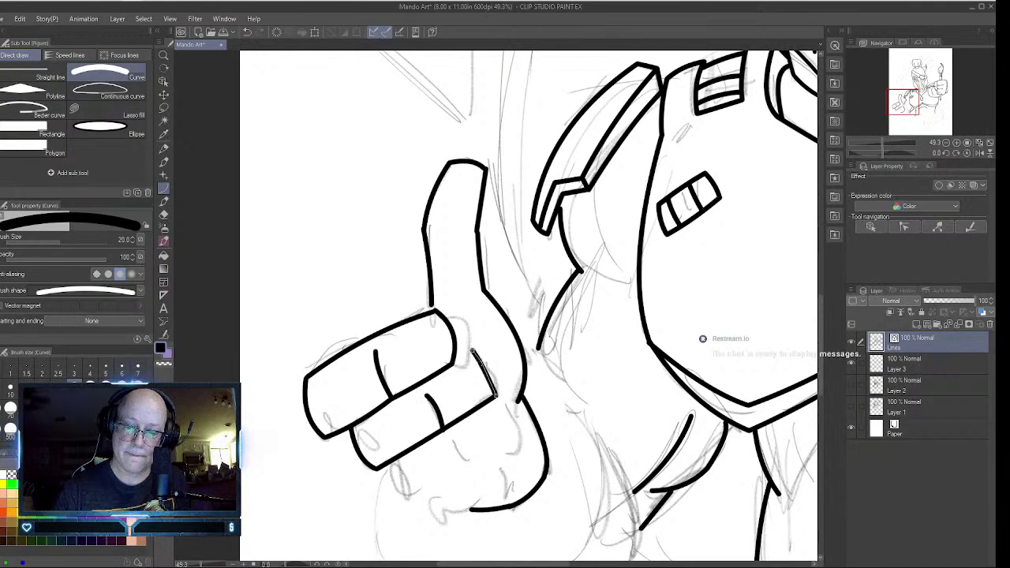
- Ink the knuckle end of the second curled finger and the outline and crease of the third finger with the Curve tool
left_click(489, 367)
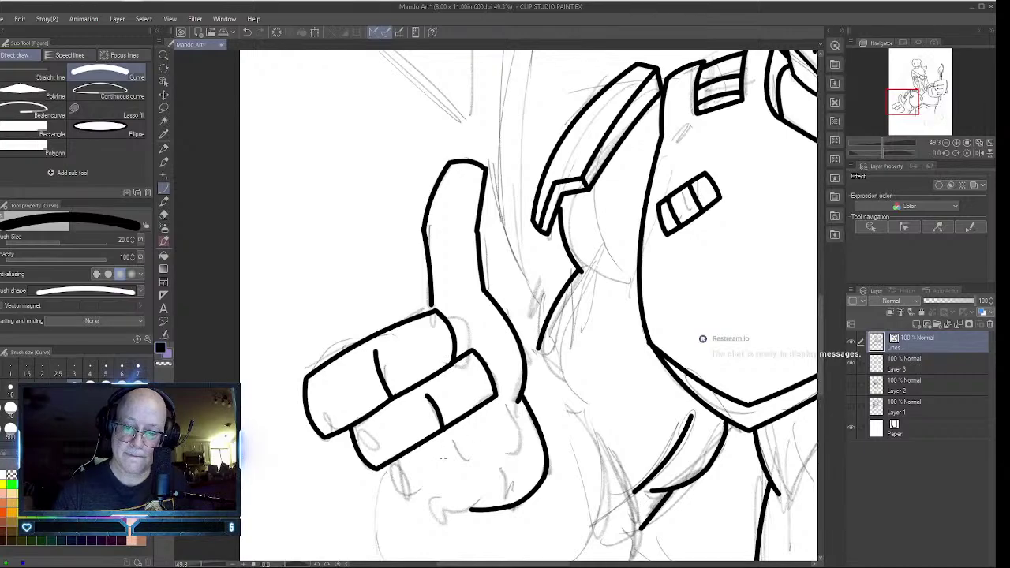
mouse_move(385, 466)
left_mouse_down()
mouse_move(412, 501)
mouse_move(518, 447)
mouse_move(494, 398)
left_mouse_up()
left_click(399, 492)
left_click(516, 446)
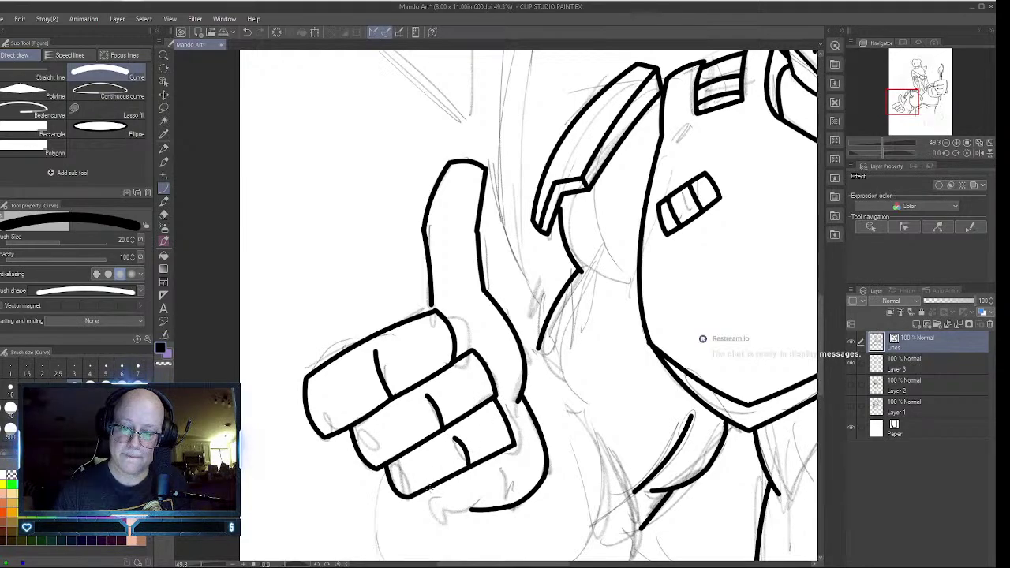
- Ink the little finger over the sketch with curves for its tip, lower edge, knuckle end and crease
left_click_drag(430, 489, 449, 515)
left_click(433, 509)
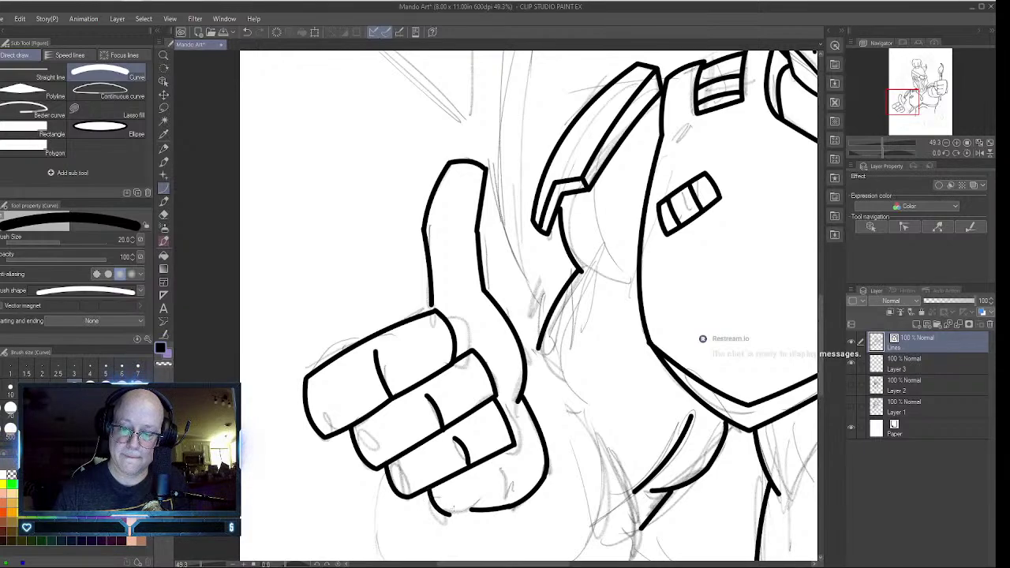
left_click_drag(450, 513, 514, 487)
left_click(505, 493)
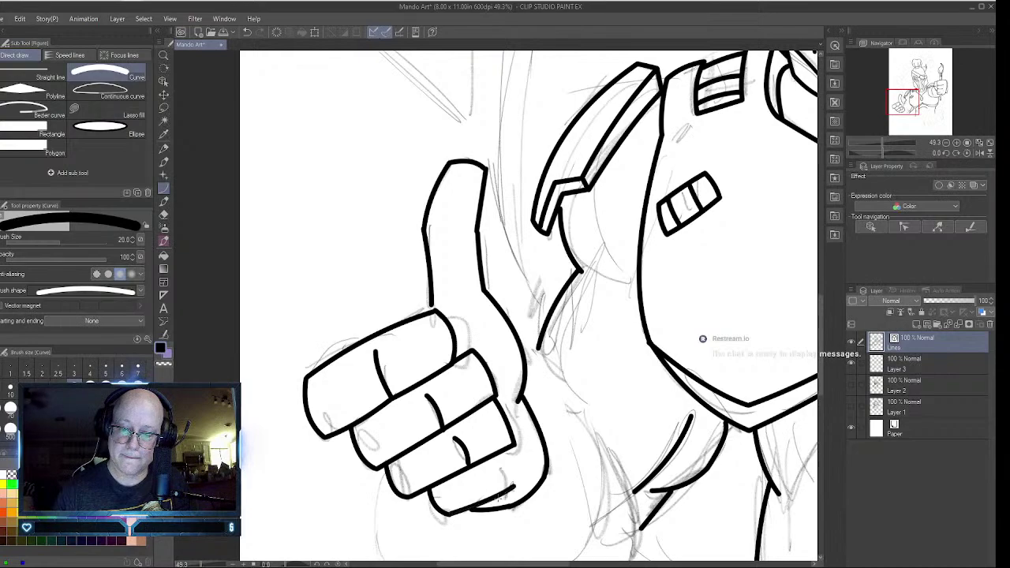
left_click_drag(514, 486, 502, 451)
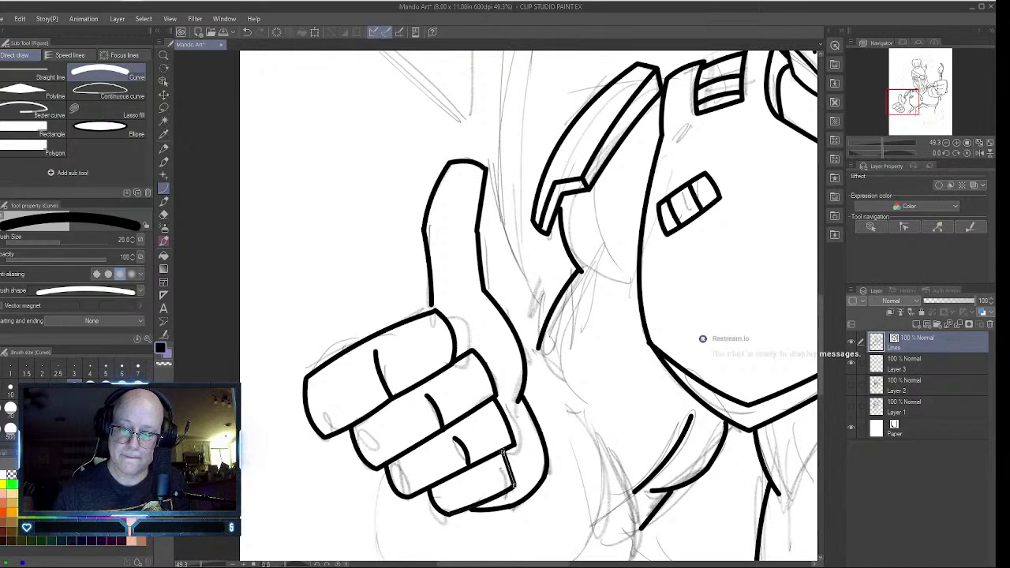
left_click(511, 467)
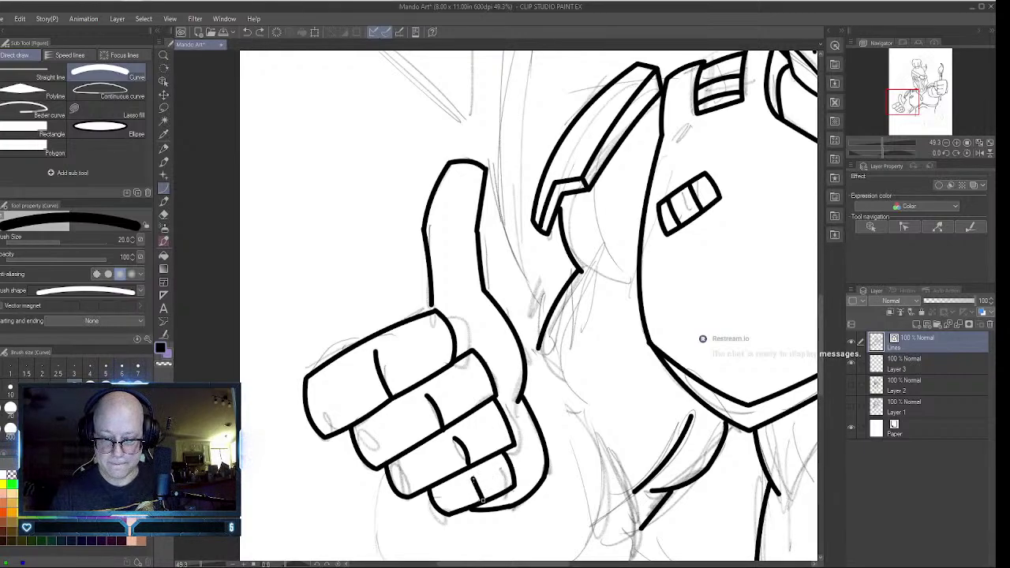
left_click(480, 487)
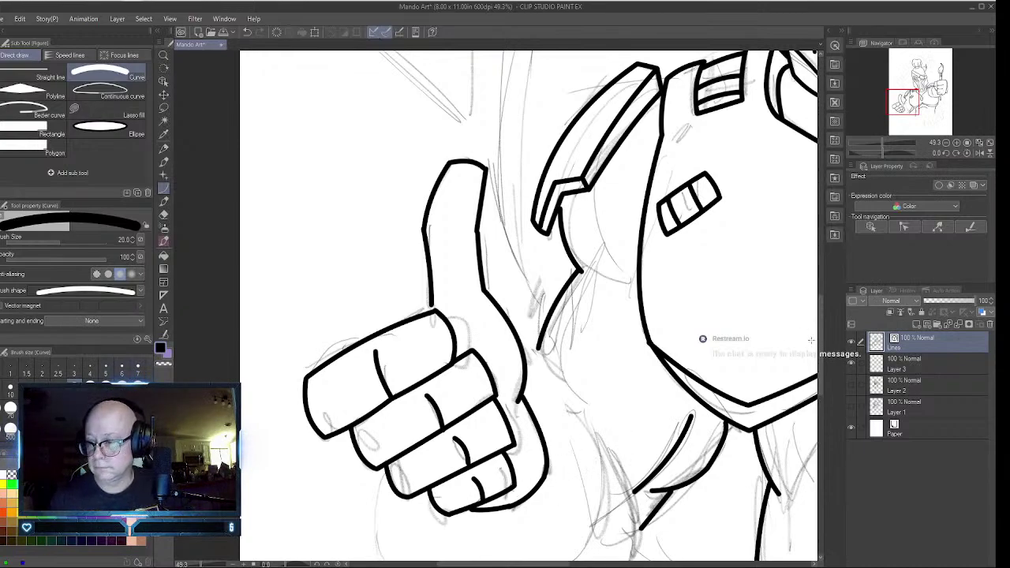
- Ink the rounded lower outline of the hand below the fingers and close it with a narrow double seam line
left_click_drag(821, 347, 820, 368)
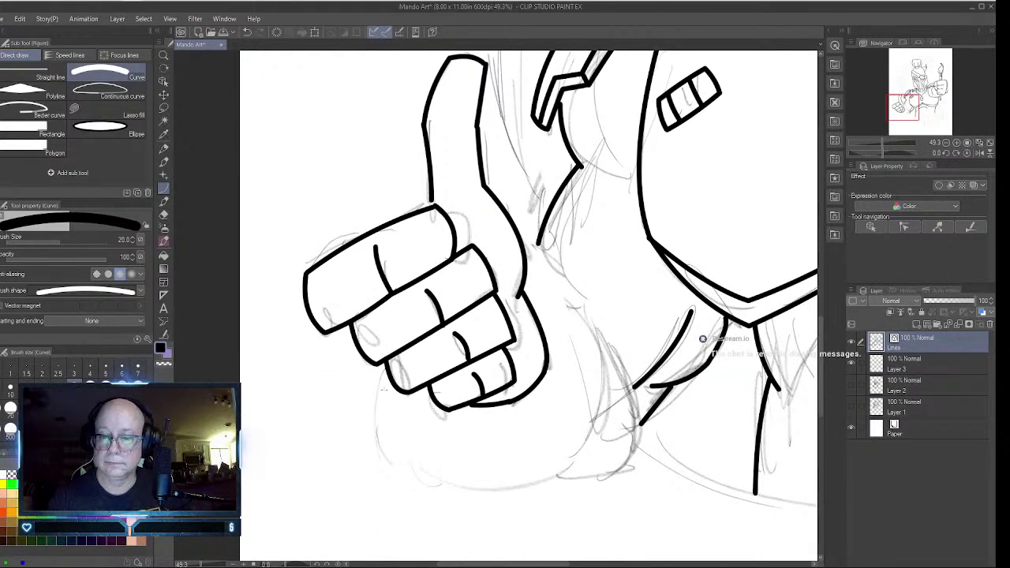
left_click_drag(385, 370, 406, 475)
left_click(359, 447)
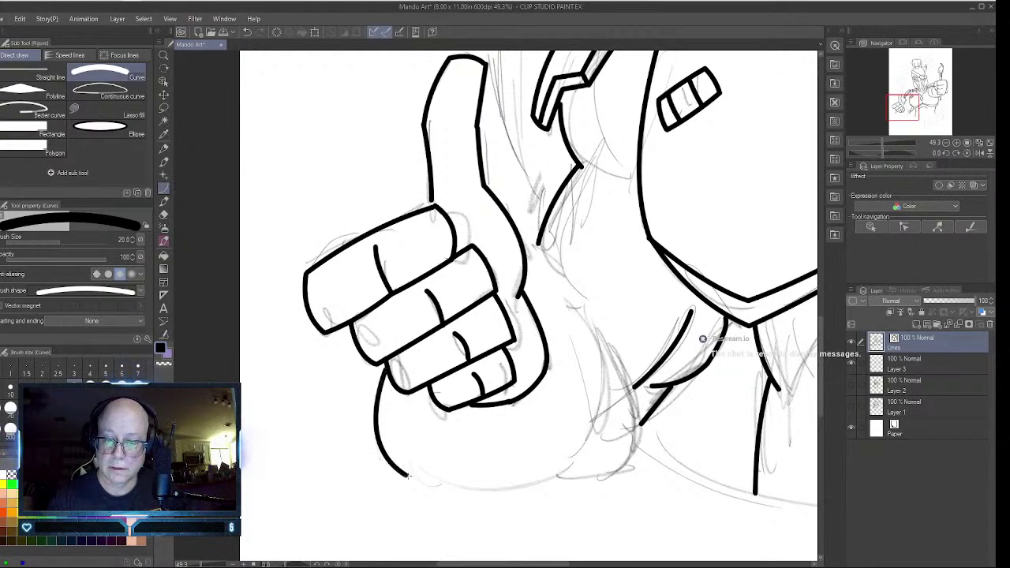
left_click_drag(426, 483, 522, 492)
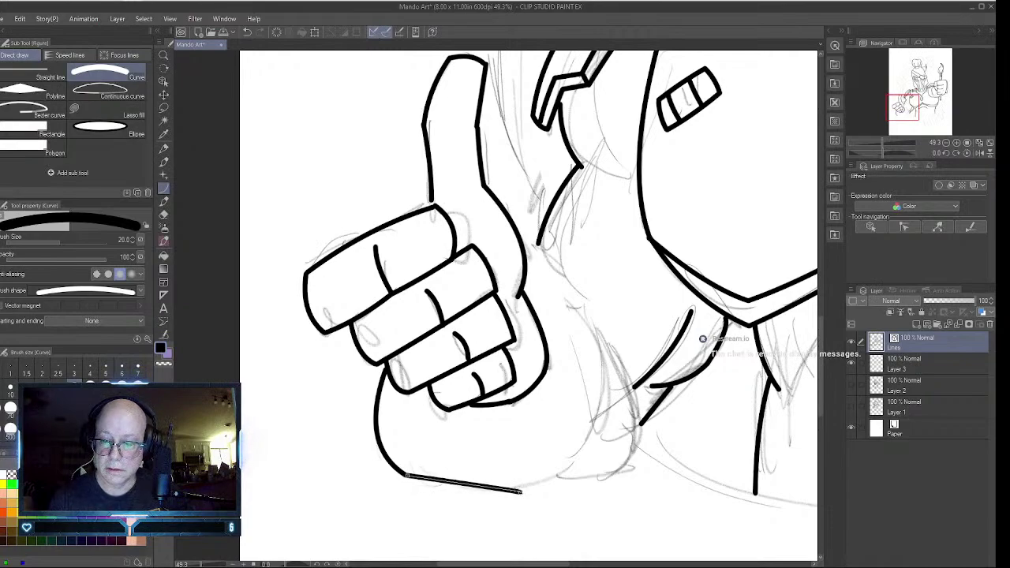
left_click(454, 492)
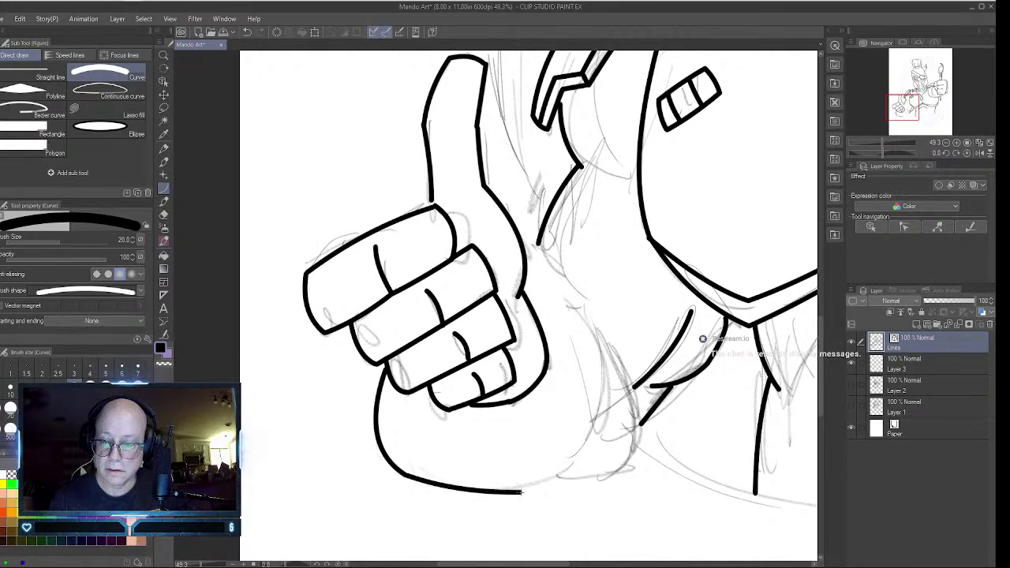
mouse_move(524, 489)
left_mouse_down()
mouse_move(535, 385)
mouse_move(518, 487)
left_mouse_up()
left_click(519, 399)
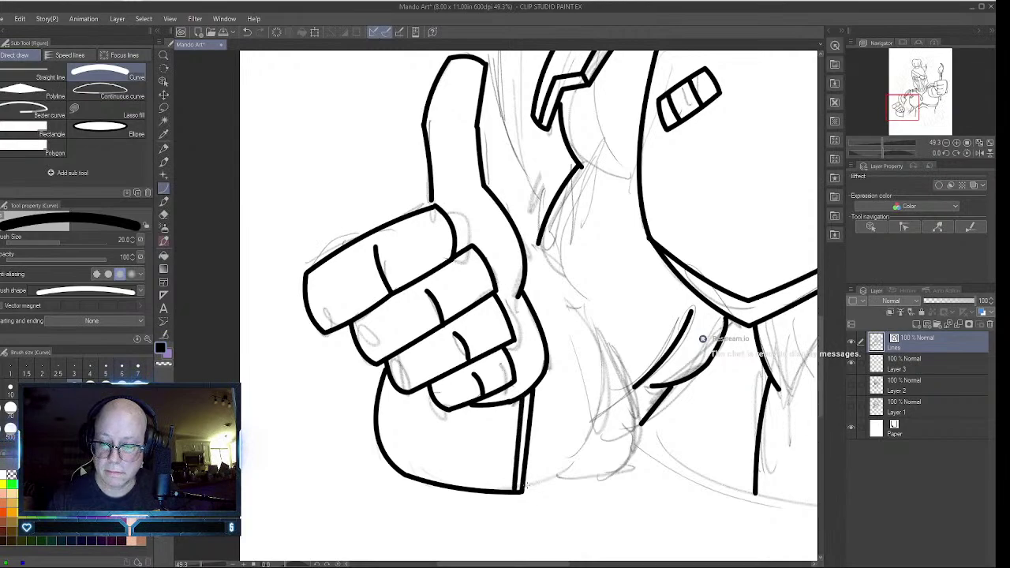
- Ink the curved wrist side of the hand up to the thumb base, plus the lower edge of the forearm
left_click_drag(553, 472, 602, 348)
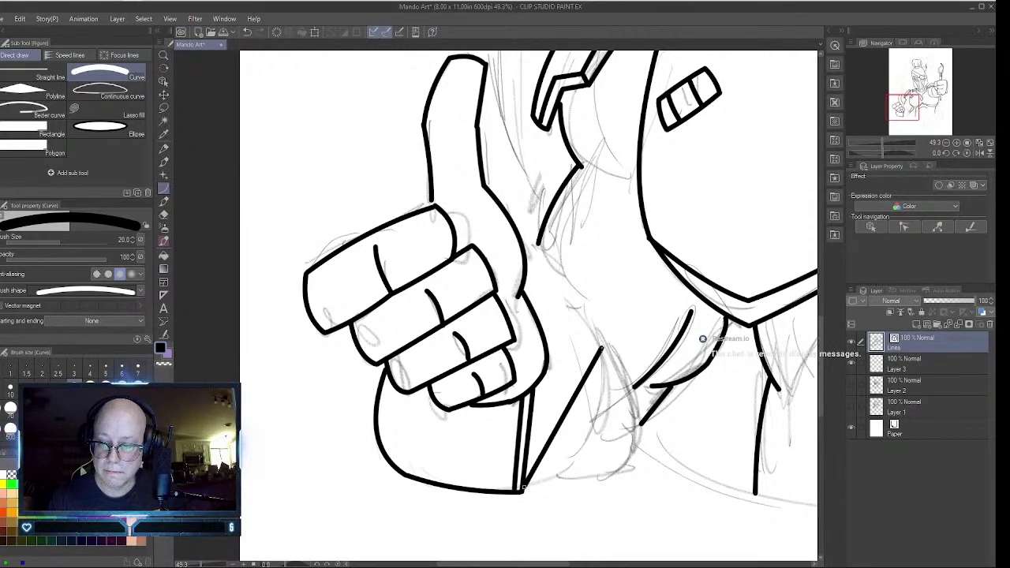
left_click(611, 442)
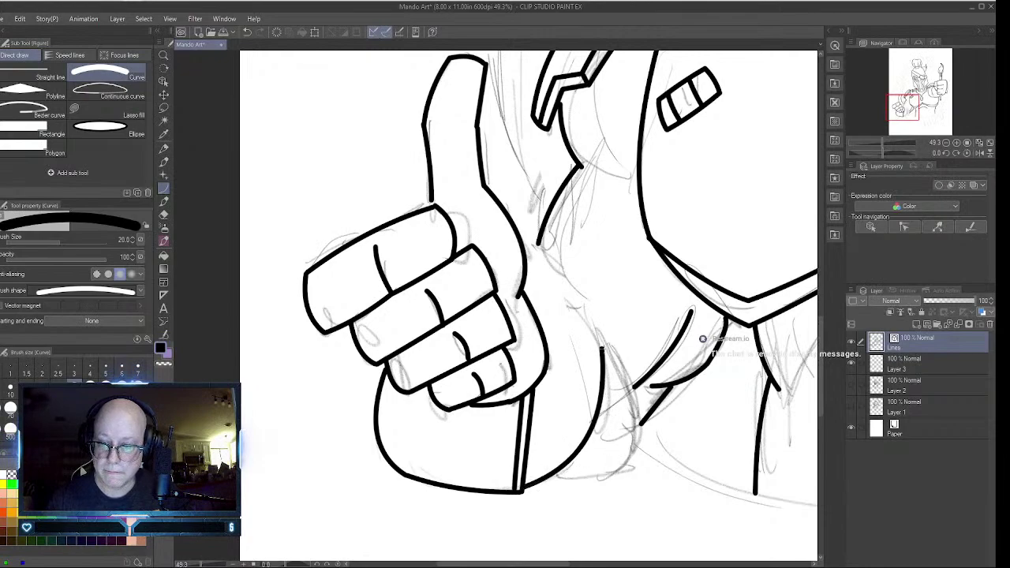
left_click_drag(602, 347, 524, 270)
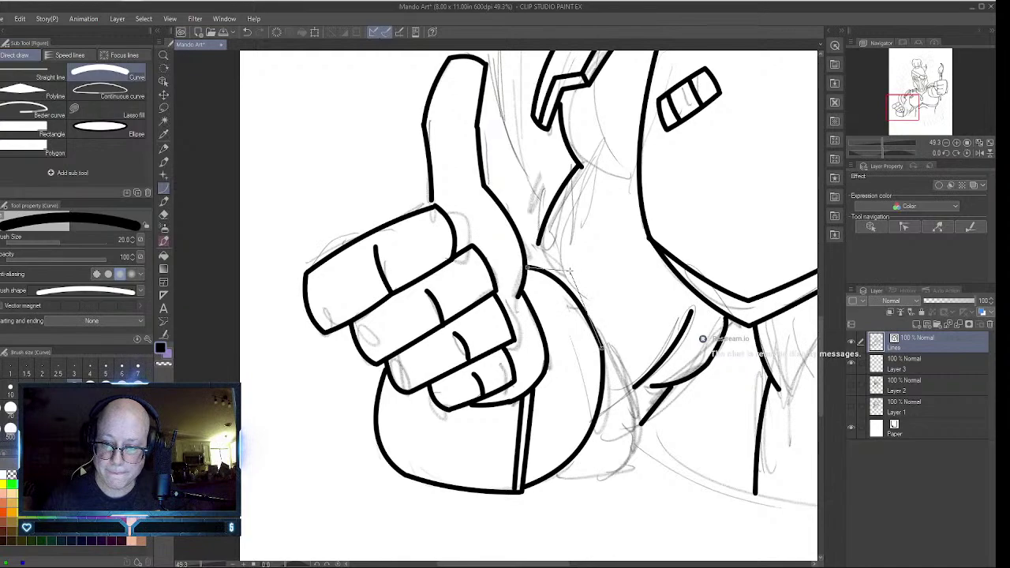
left_click(580, 357)
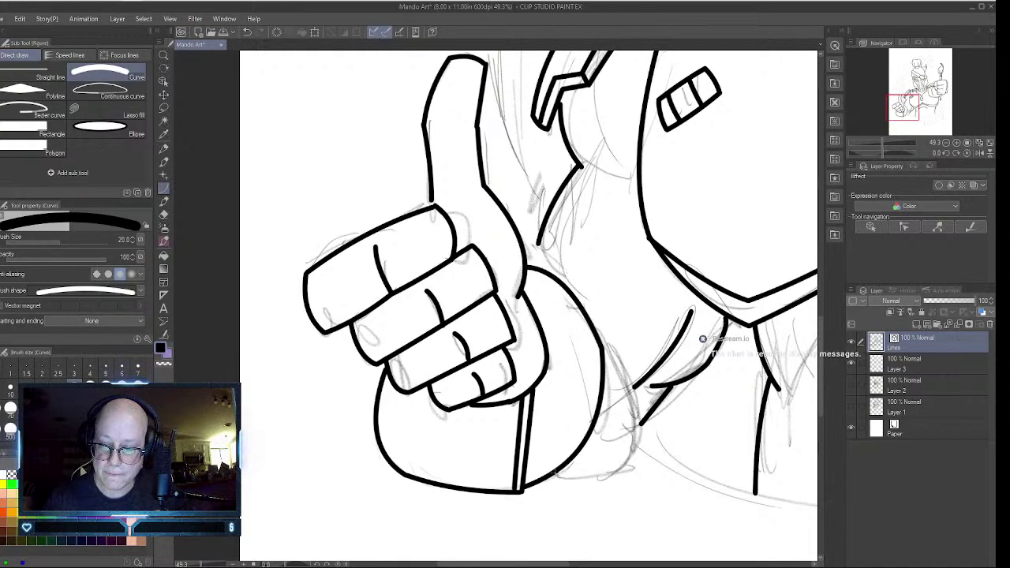
mouse_move(552, 476)
left_mouse_down()
mouse_move(640, 466)
mouse_move(659, 435)
left_mouse_up()
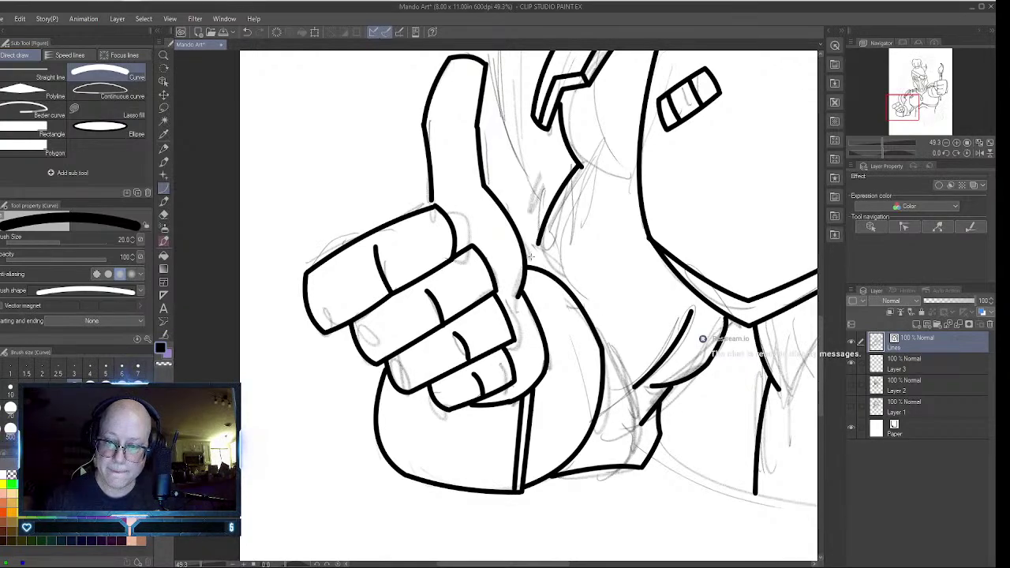
- Extend the lower end of the upper-arm line so it meets the top of the wrist curve
left_click(163, 81)
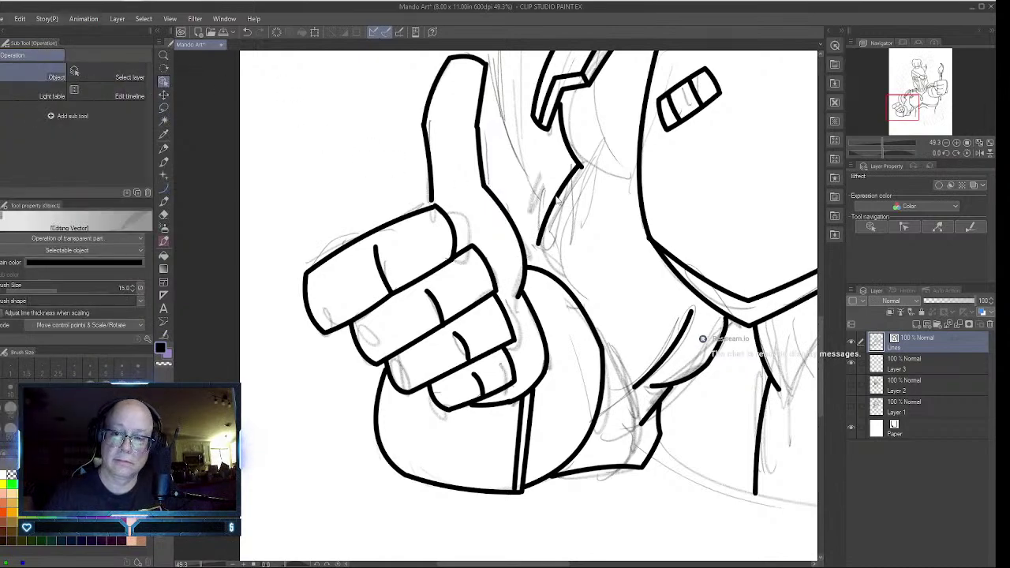
left_click(558, 202)
left_click_drag(539, 246, 536, 268)
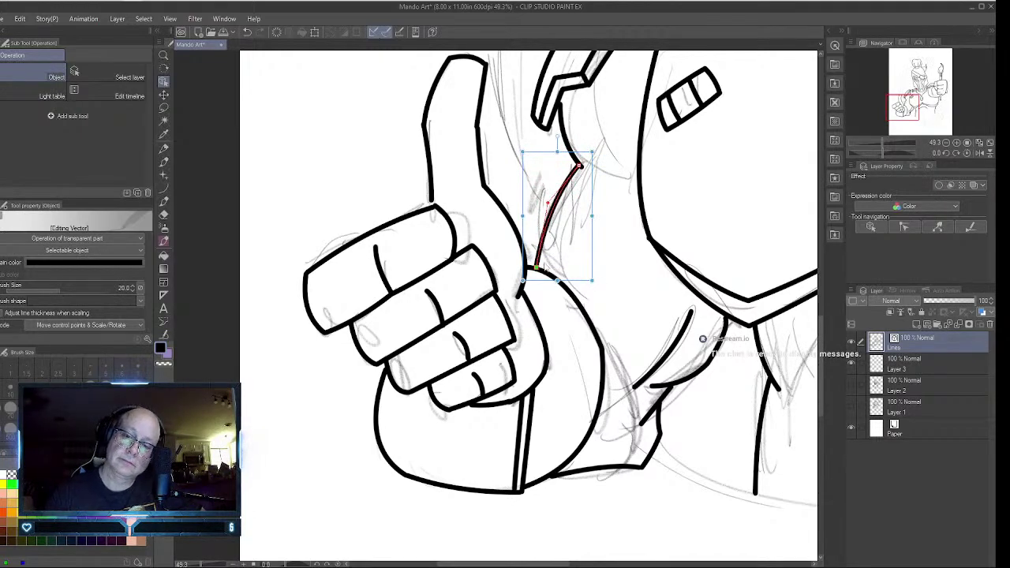
- Ink a short curve for the top of the forearm, from the wrist outline toward the inner elbow
left_click(164, 188)
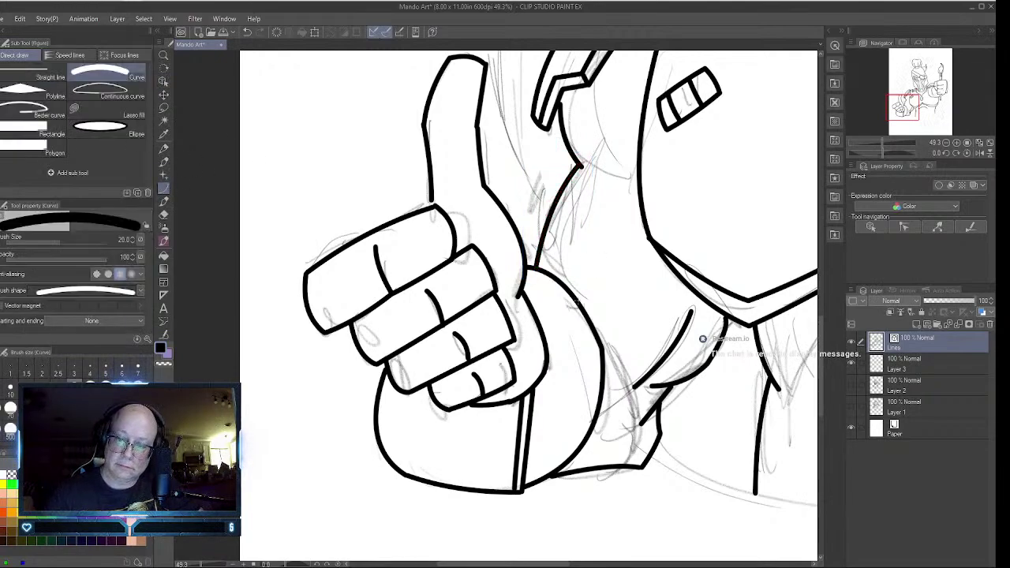
left_click_drag(580, 302, 631, 360)
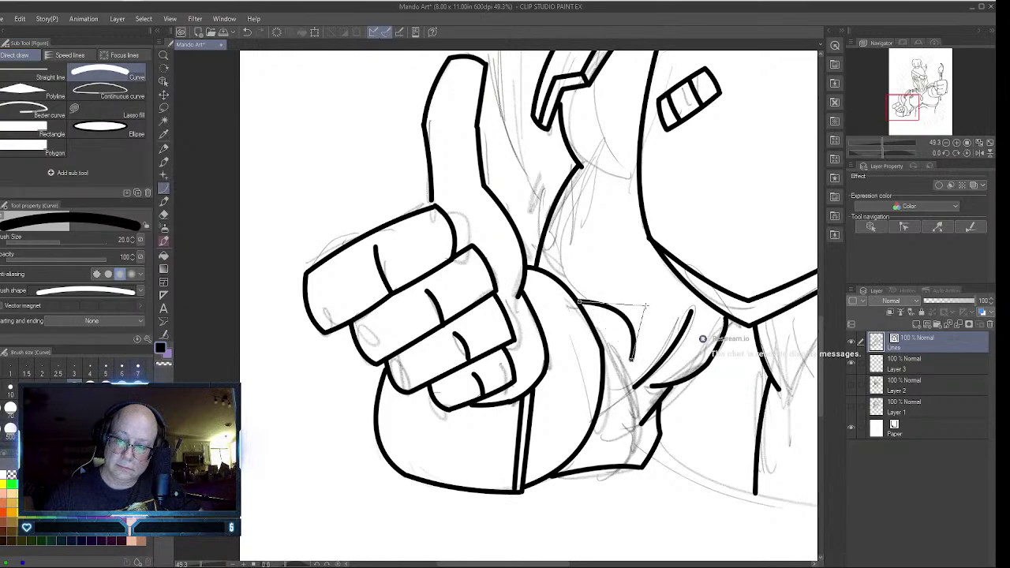
left_click(639, 306)
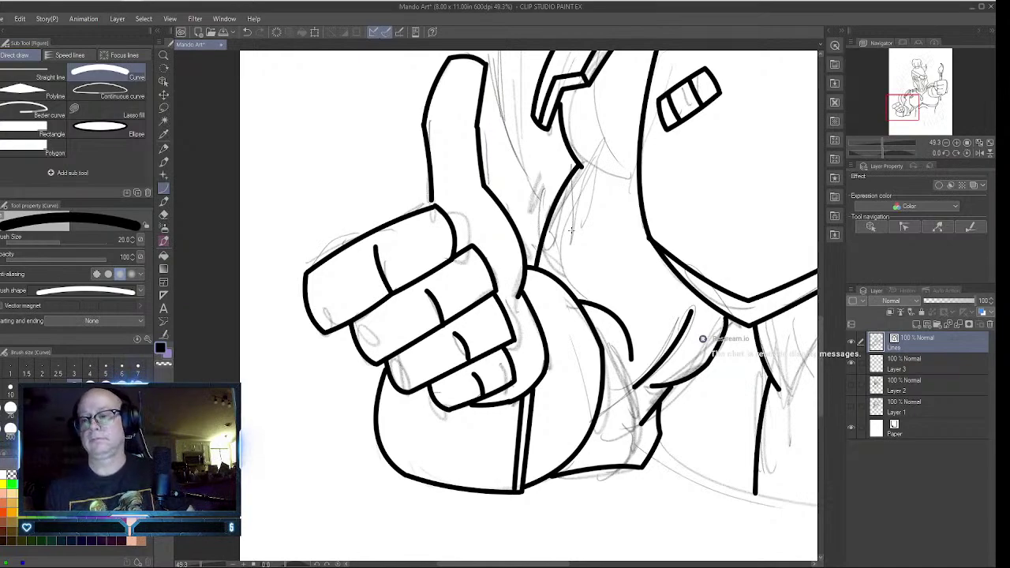
- Connect the vector line ends along the forearm, elbow, wrist outline and hand seam with Connect vector lines
left_click(164, 334)
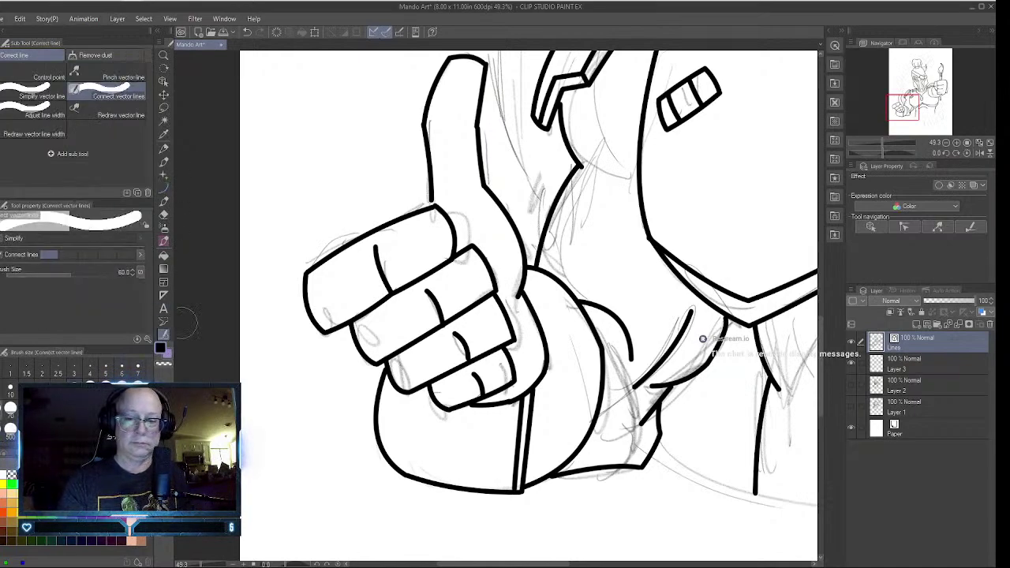
mouse_move(643, 442)
left_mouse_down()
mouse_move(641, 469)
mouse_move(666, 426)
mouse_move(648, 418)
mouse_move(669, 398)
left_mouse_up()
left_click_drag(720, 340, 732, 318)
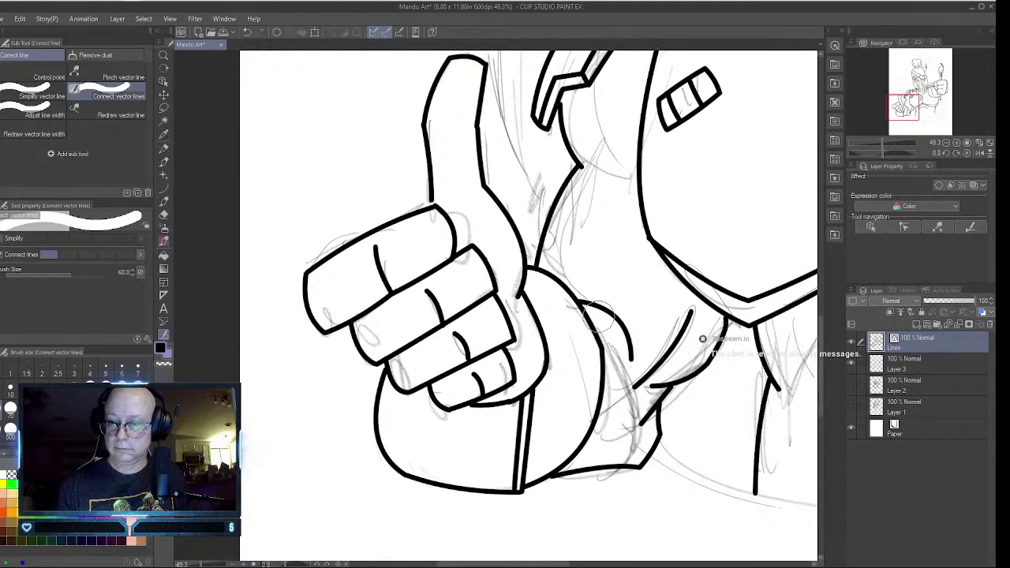
left_click_drag(614, 347, 594, 361)
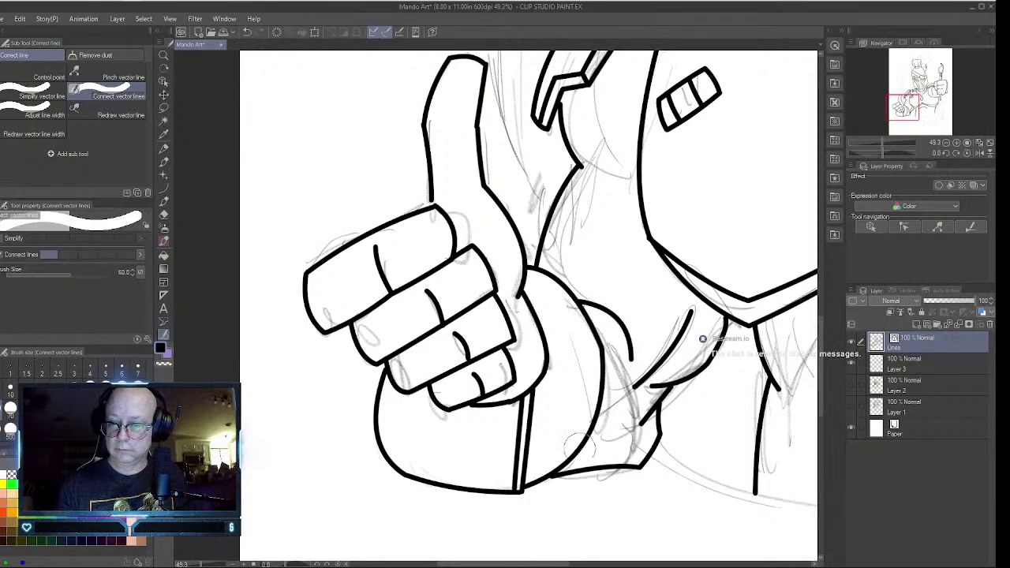
left_click_drag(556, 472, 542, 485)
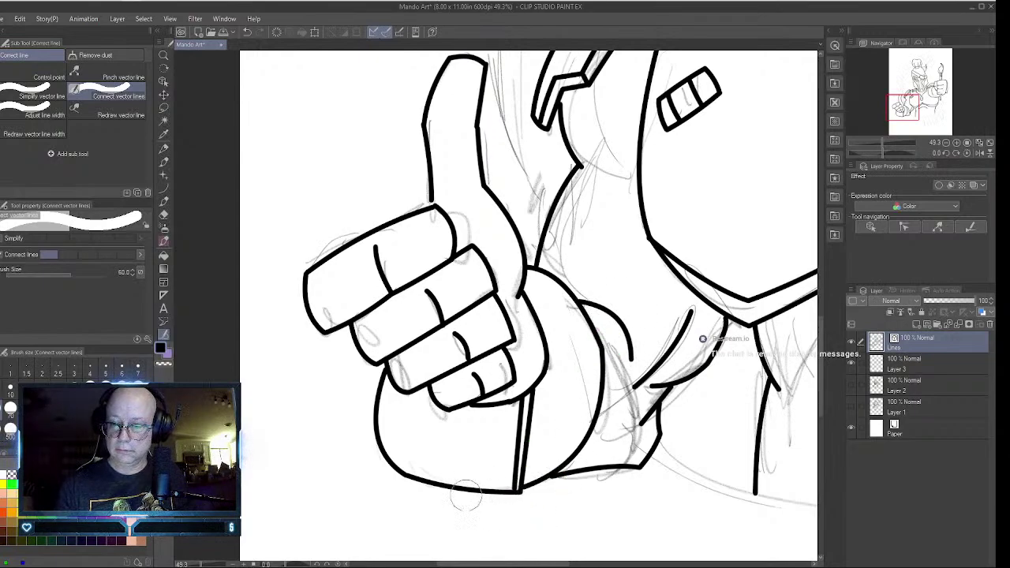
left_click_drag(521, 413, 527, 398)
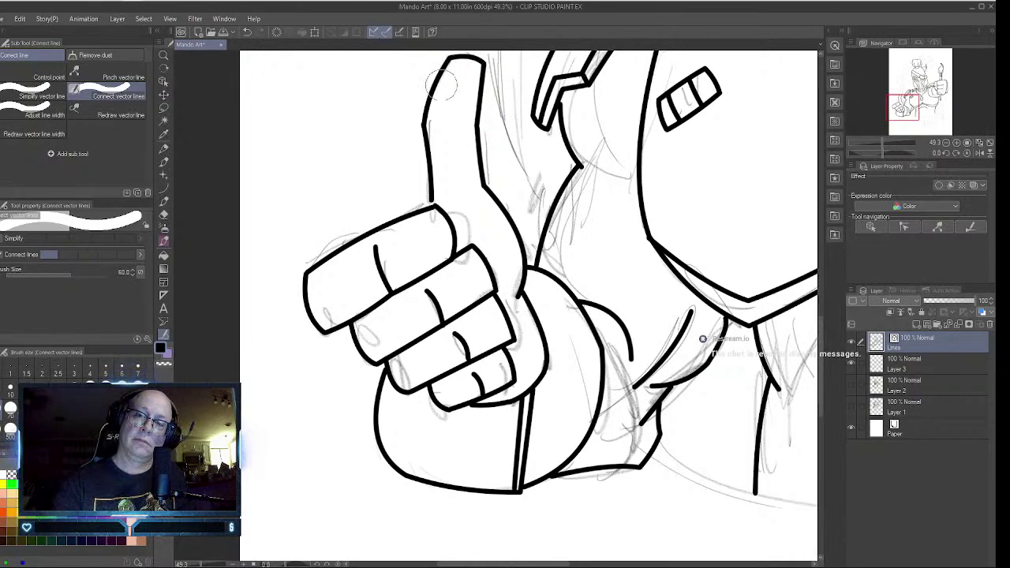
- Connect the separate vector lines on both sides of the thumb down to its base
left_click(419, 122)
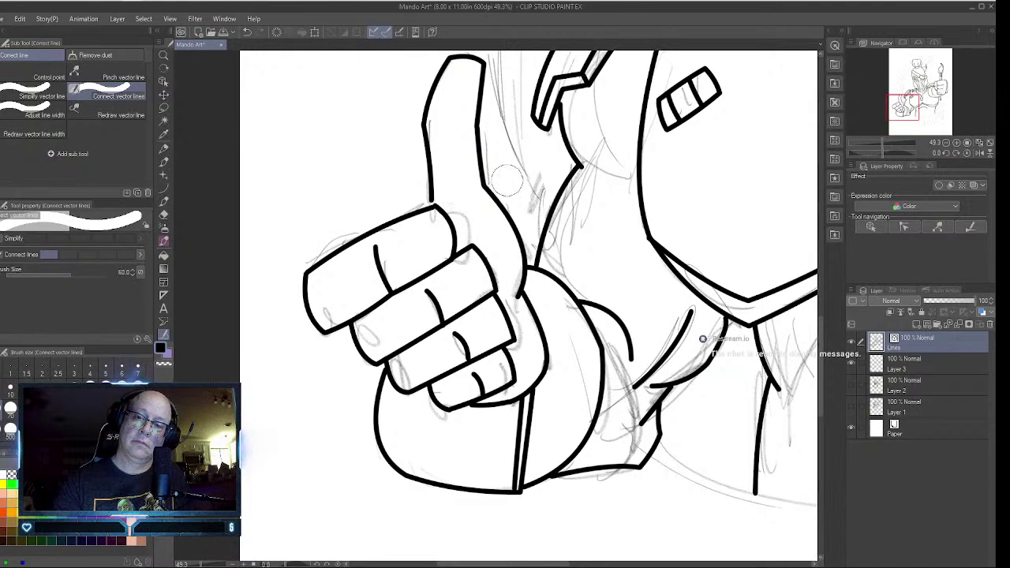
left_click_drag(528, 269, 518, 292)
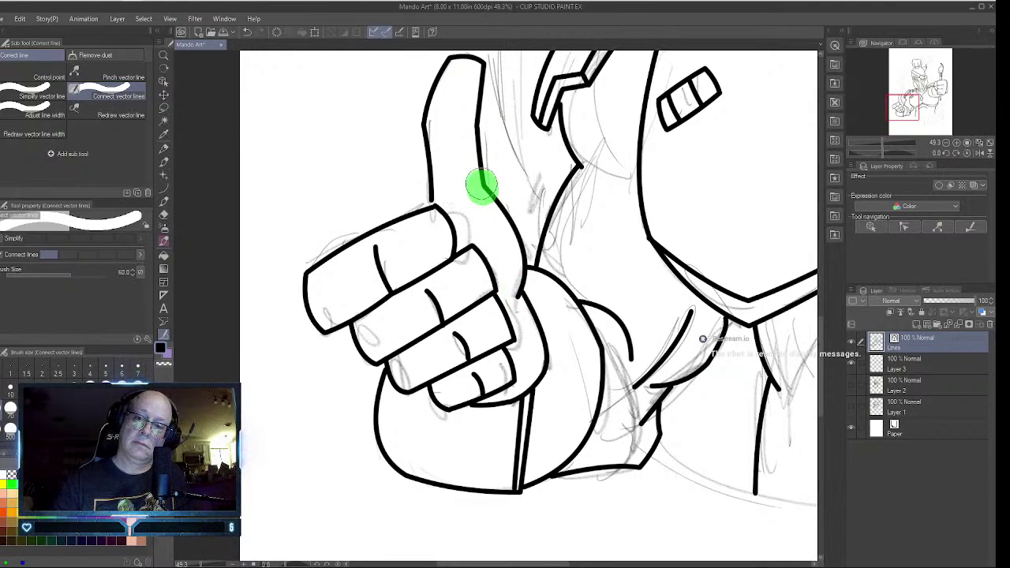
left_click_drag(480, 184, 480, 106)
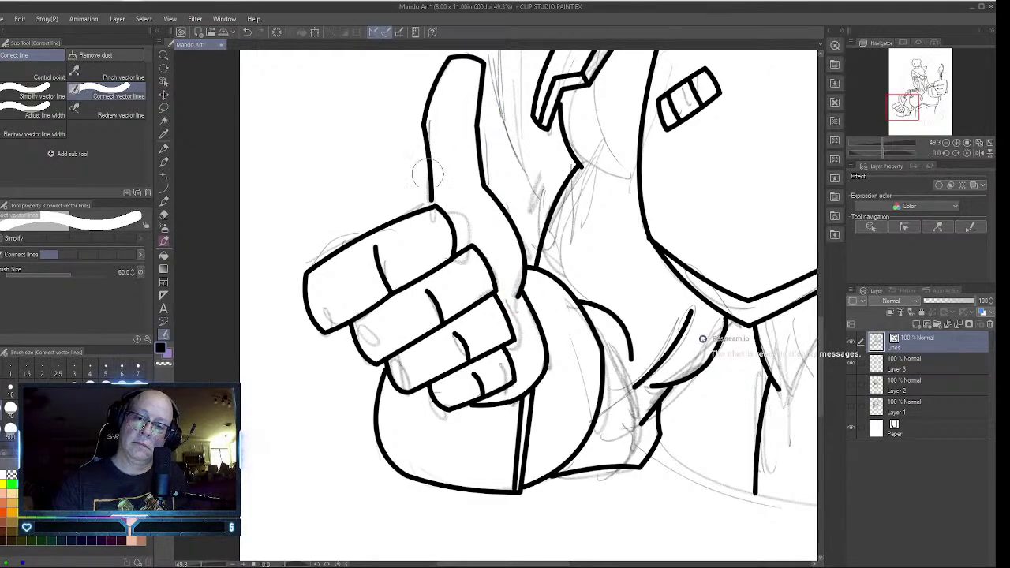
- Extend the thumb's inner line down to the index finger and connect the vector lines where they meet
left_click(164, 80)
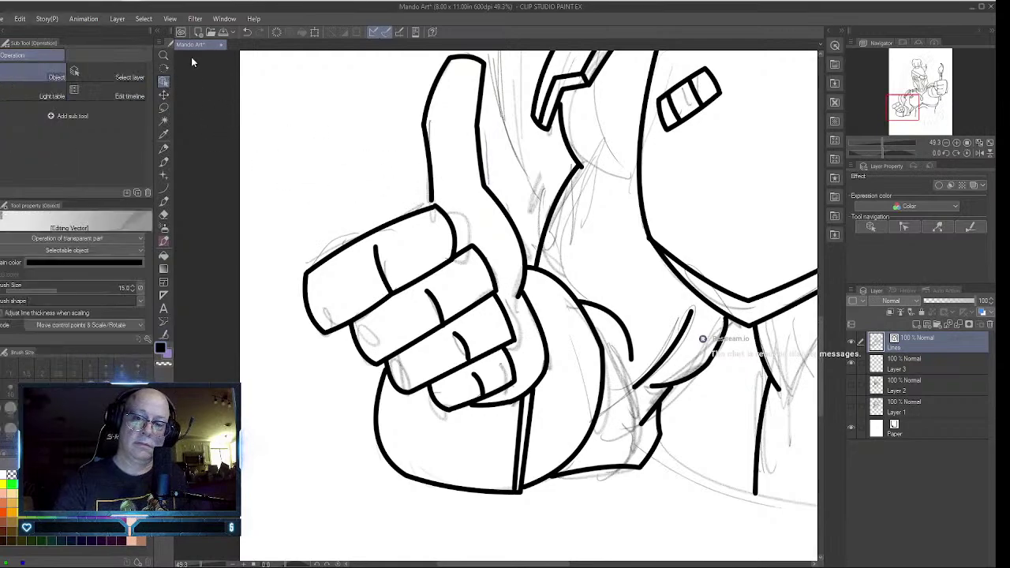
left_click(433, 178)
left_click_drag(431, 202, 428, 207)
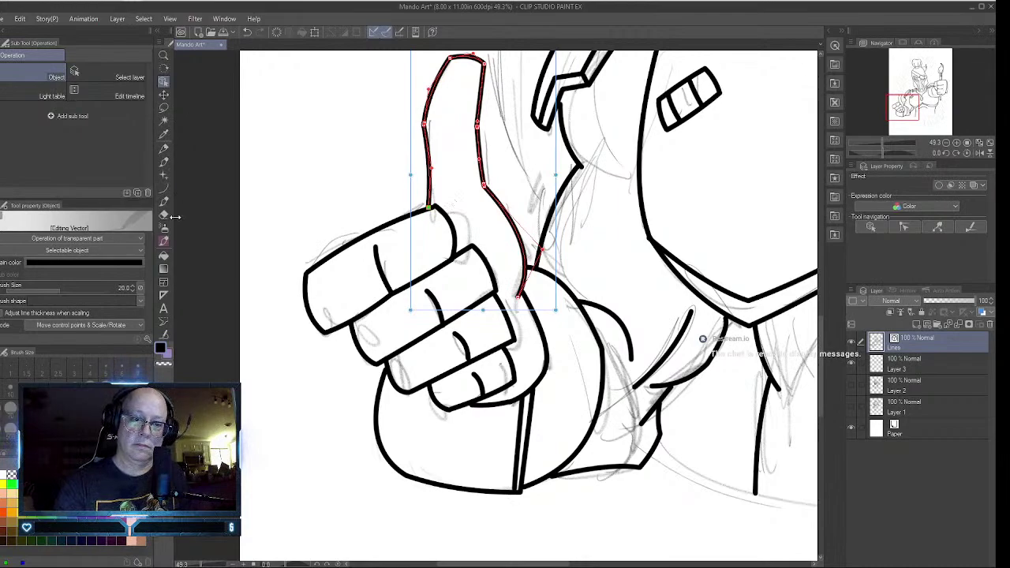
left_click(164, 334)
left_click_drag(446, 200, 432, 213)
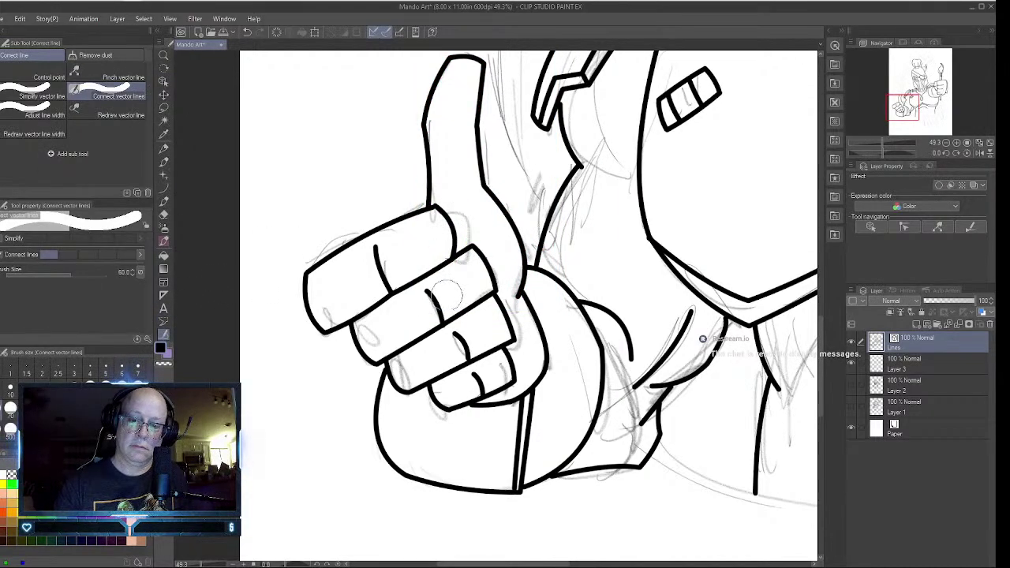
- Connect the vector line ends at the knuckles of the lower curled fingers
mouse_move(504, 285)
left_mouse_down()
mouse_move(515, 337)
mouse_move(497, 355)
left_mouse_up()
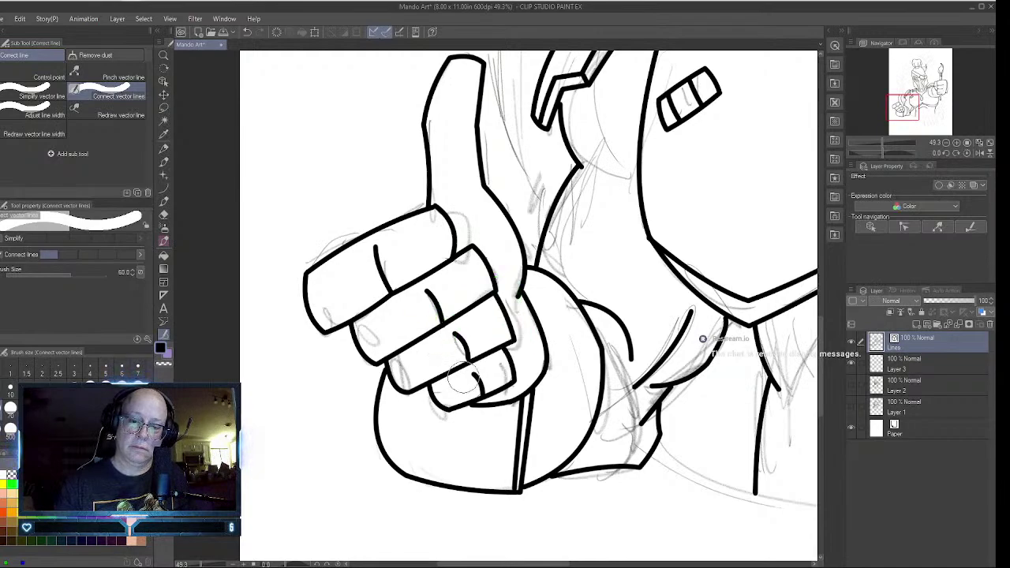
left_click(164, 56)
left_click(662, 276)
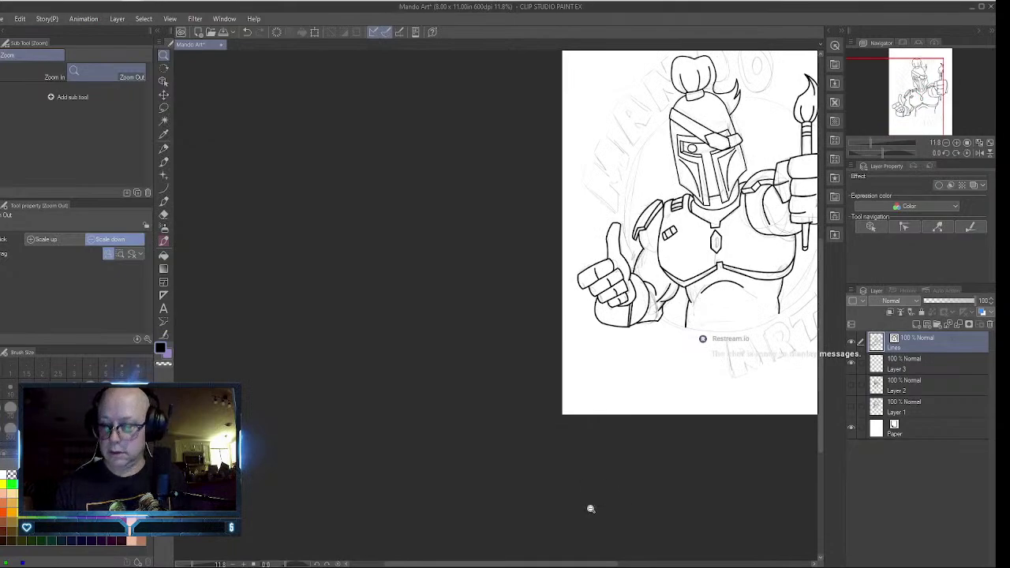
left_click_drag(568, 562, 644, 562)
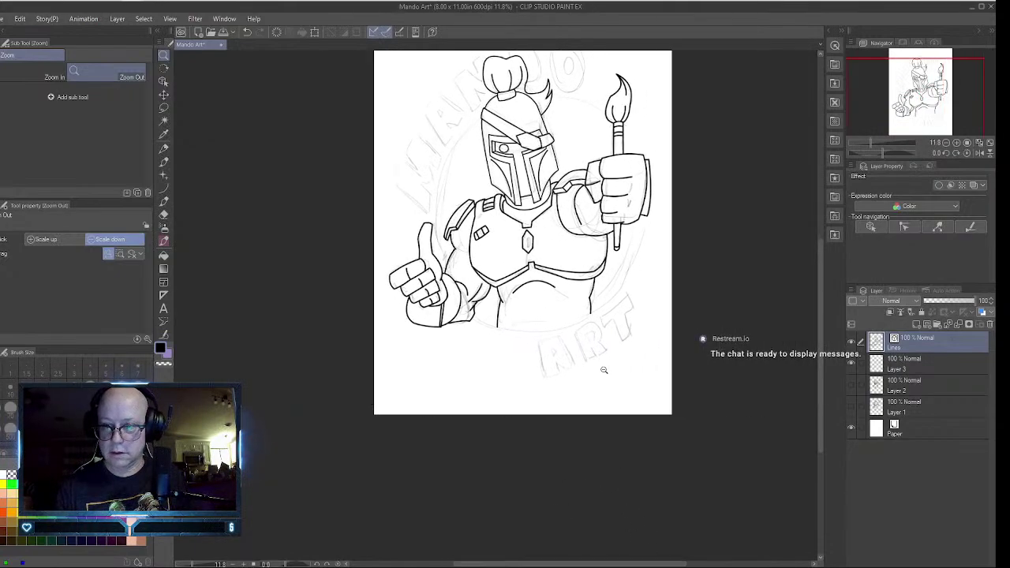
mouse_move(546, 230)
left_mouse_down()
mouse_move(597, 235)
mouse_move(560, 241)
left_mouse_up()
left_click(558, 241)
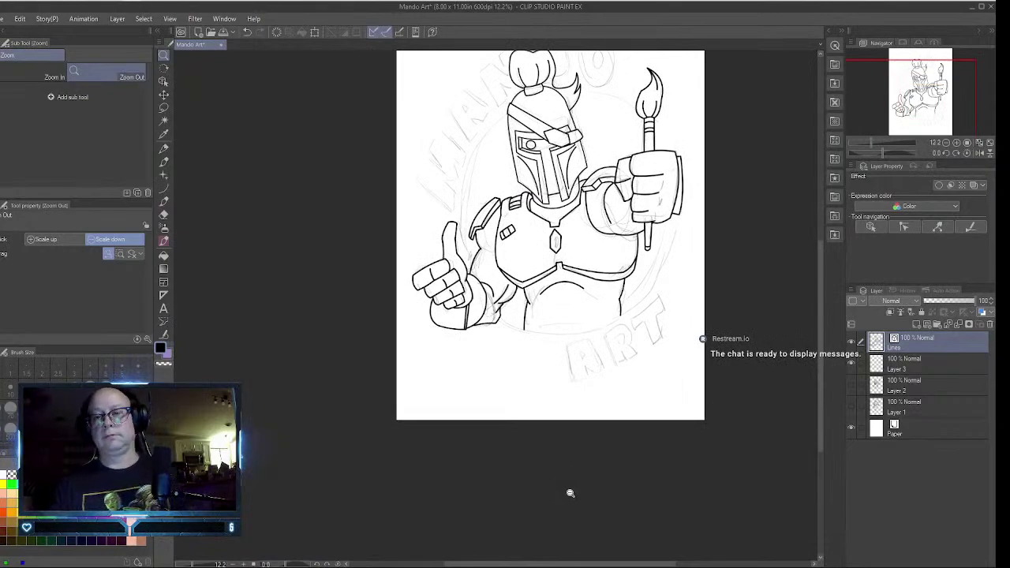
left_click(479, 514)
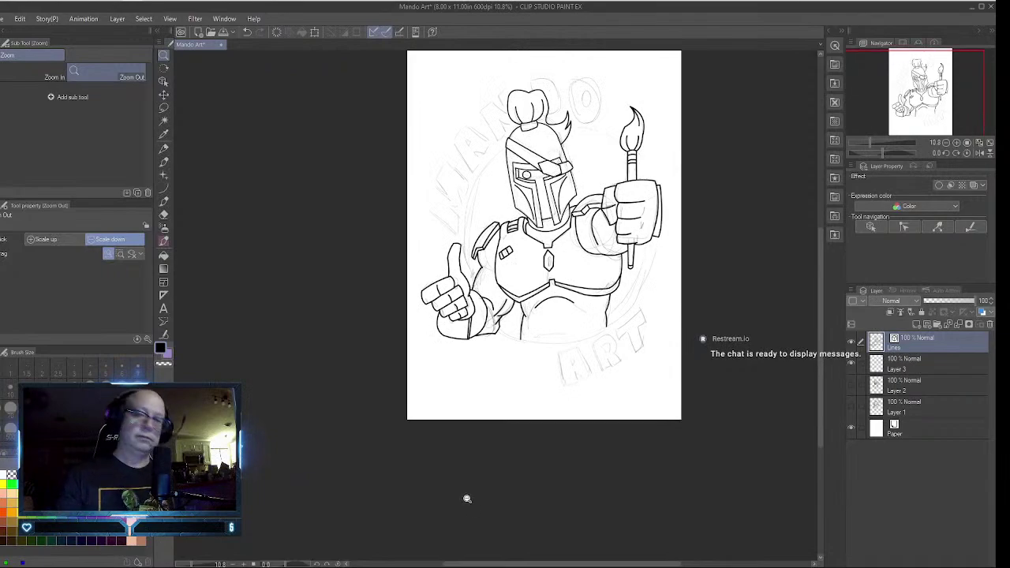
left_click(164, 189)
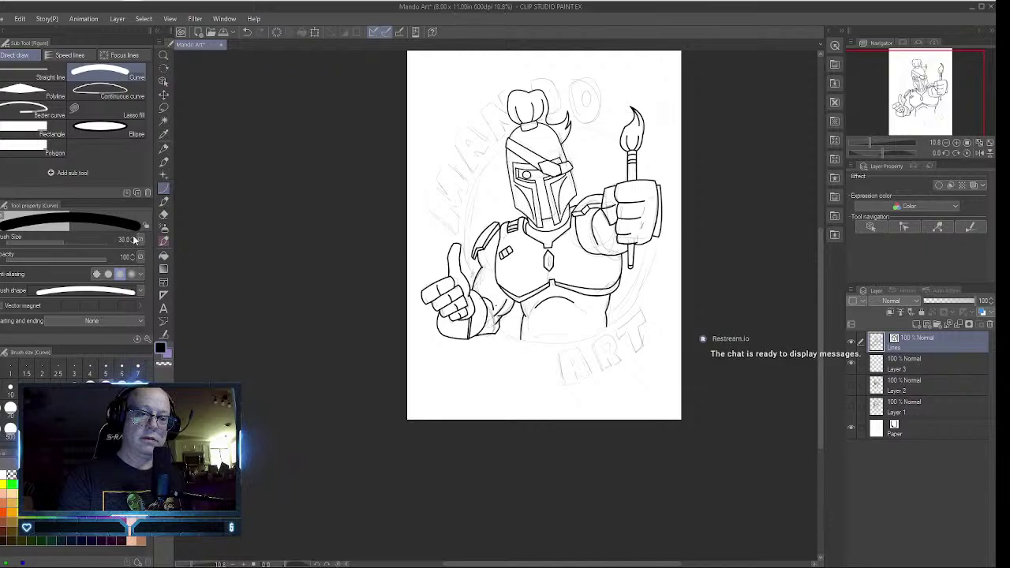
left_click(932, 363)
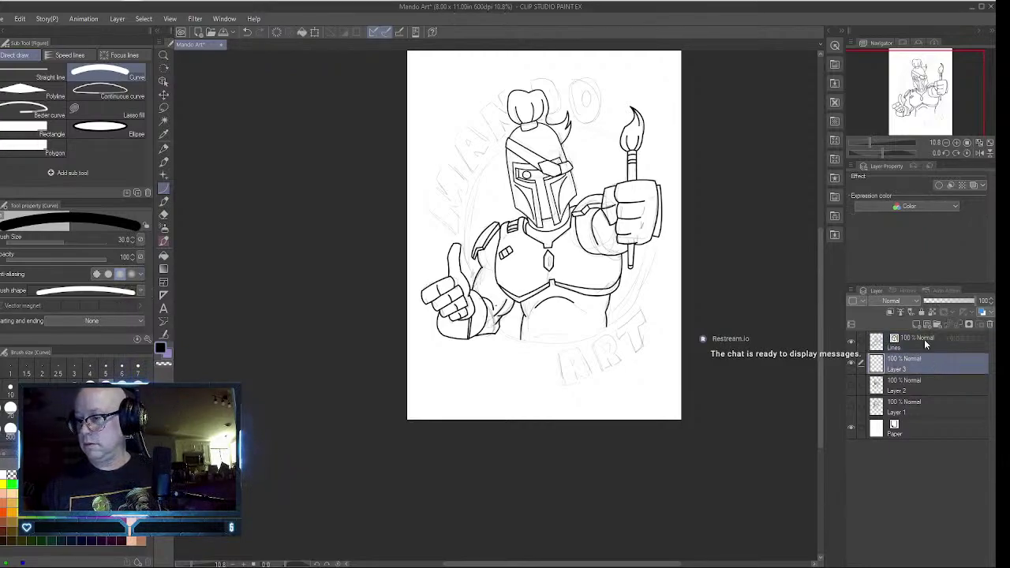
left_click(917, 324)
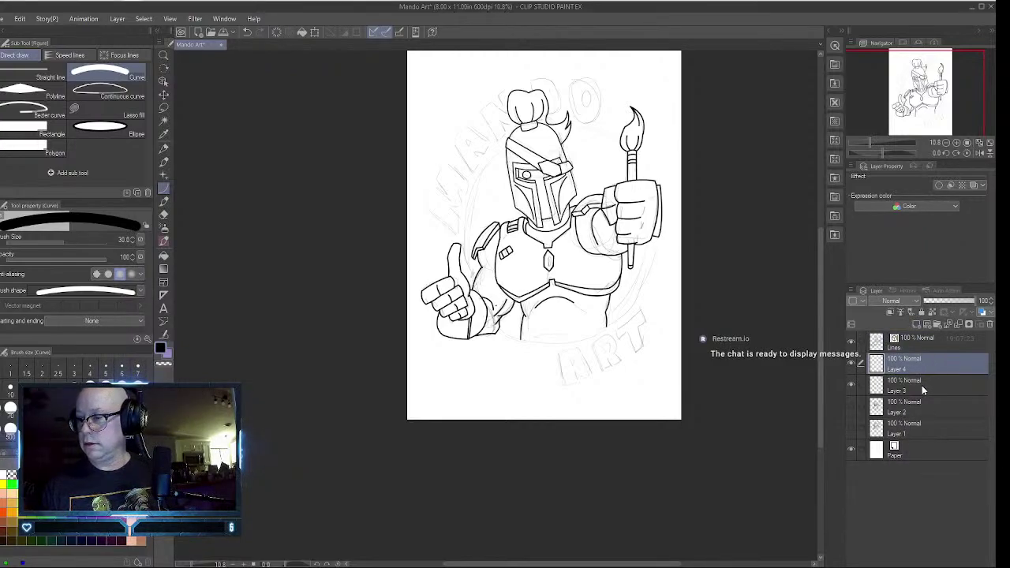
key("ctrl+z")
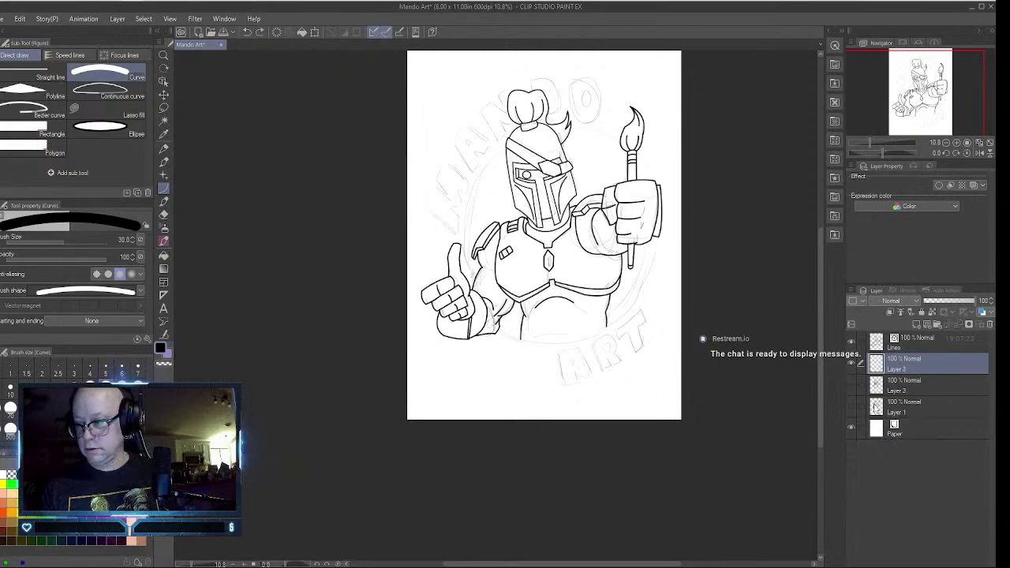
- Create a new vector layer named cIRCLER directly above Layer 3
left_click(116, 18)
mouse_move(167, 44)
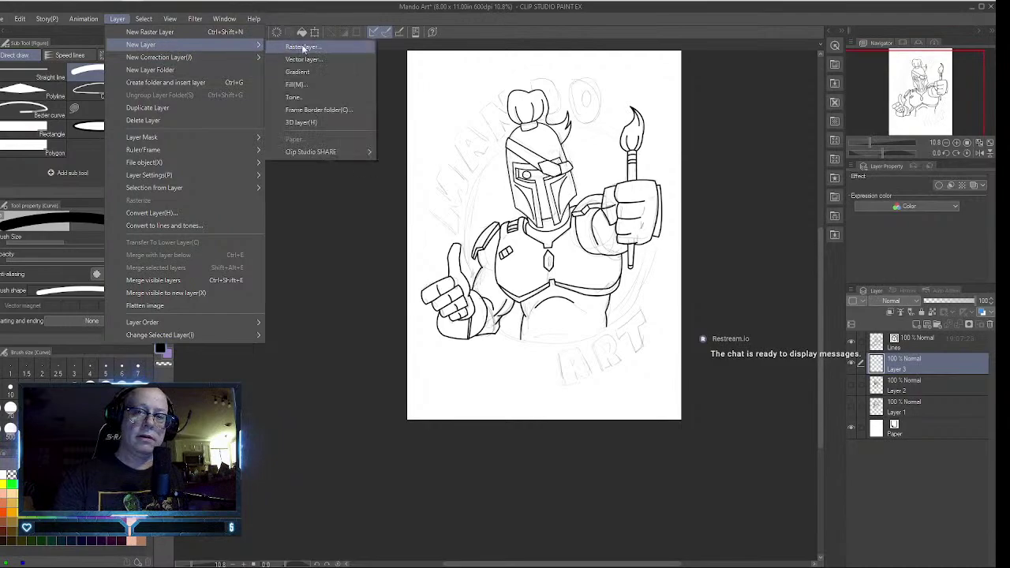
left_click(302, 47)
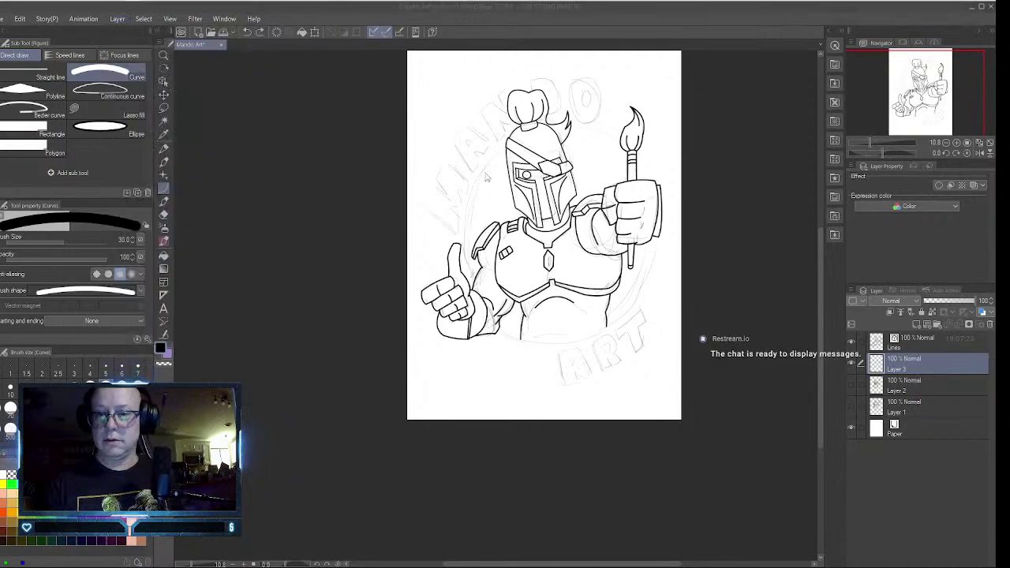
left_click(120, 273)
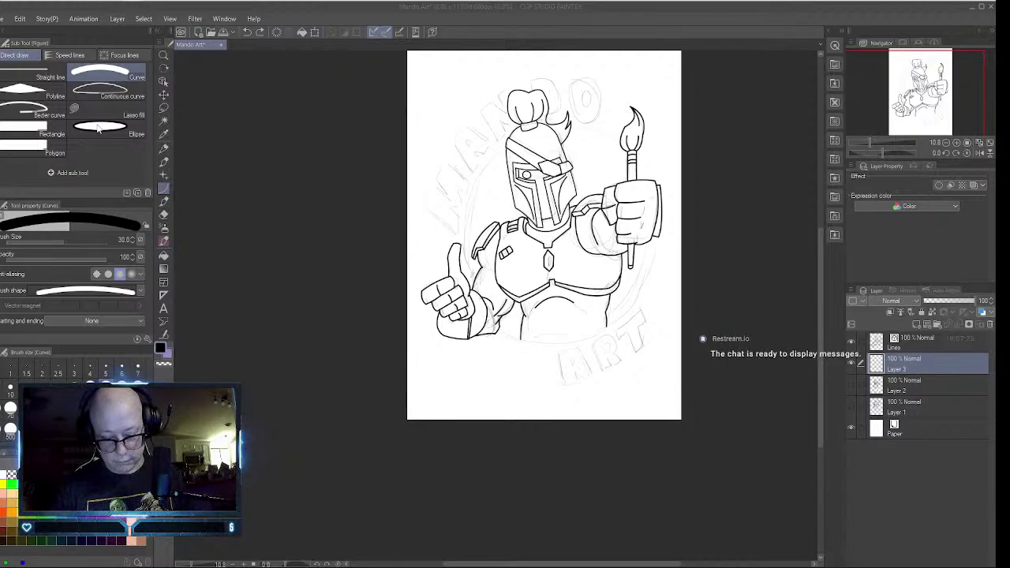
- Choose the Ellipse tool and set the sub color to a gold with hue 41, saturation 80 and value 78
left_click(120, 136)
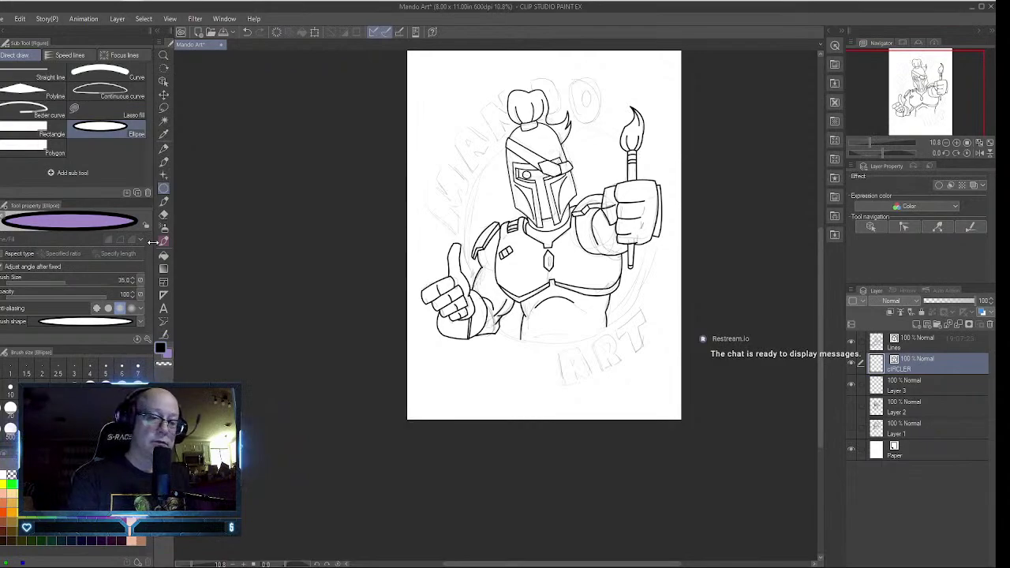
left_click(169, 355)
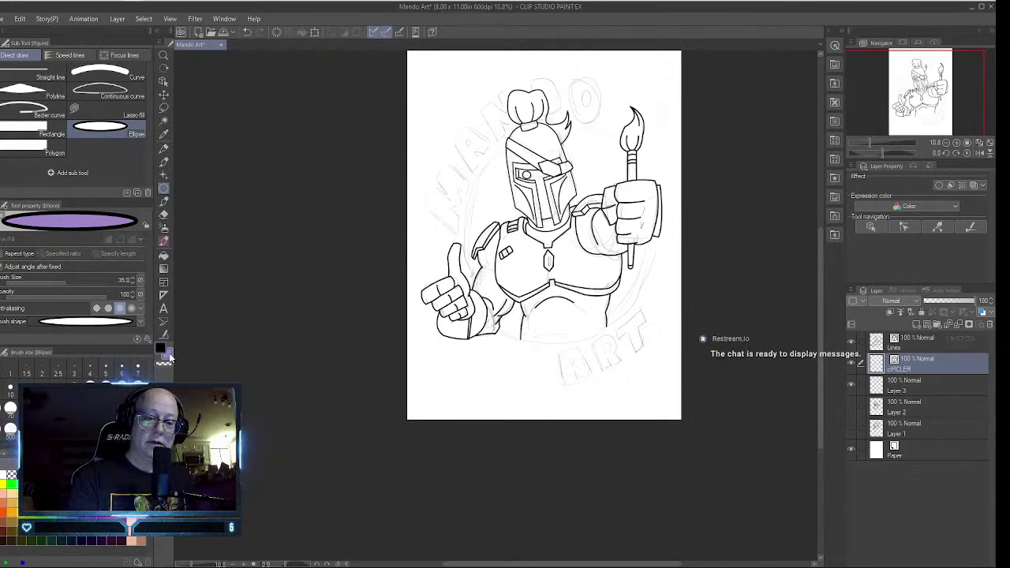
left_click(169, 355)
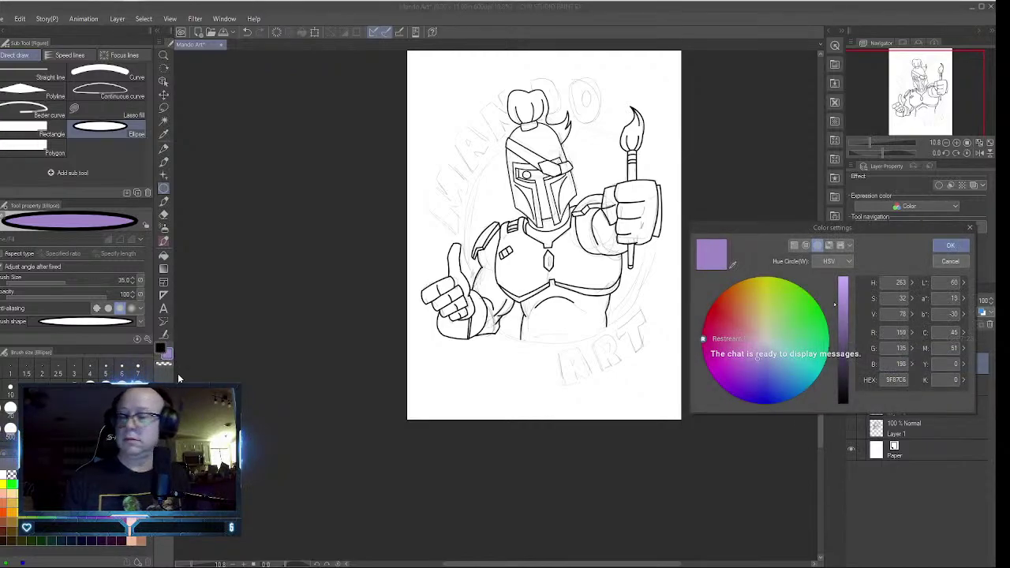
left_click(747, 292)
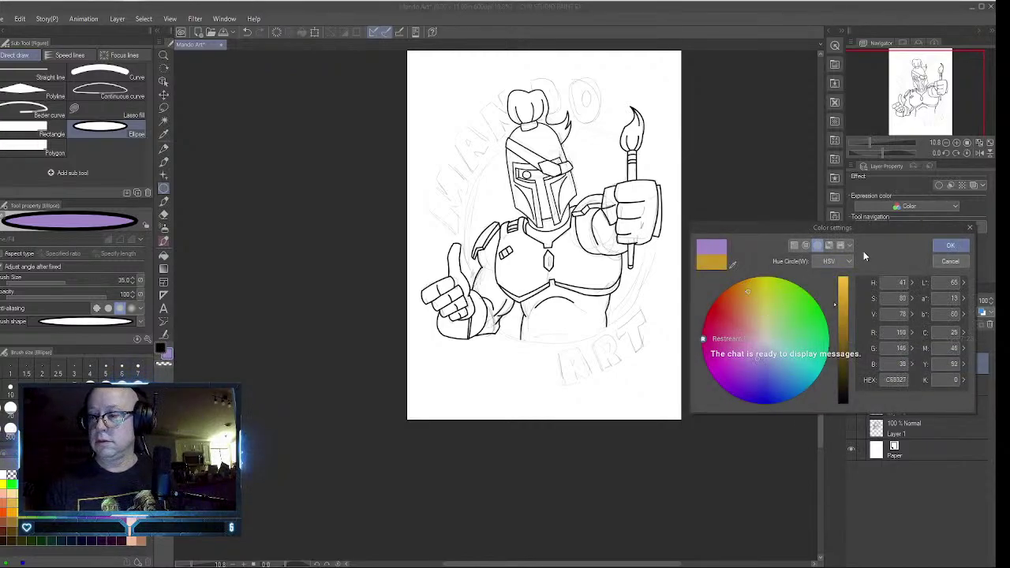
left_click(950, 246)
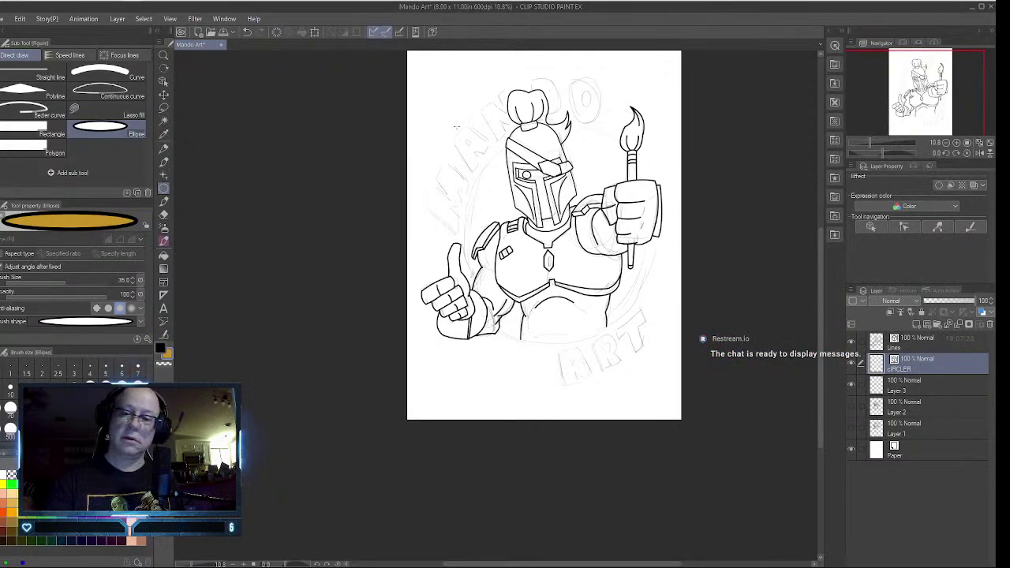
- Draw a large gold circle around the character, from beside the helmet to below the chest, over the sketched ring
left_click_drag(456, 126, 614, 285)
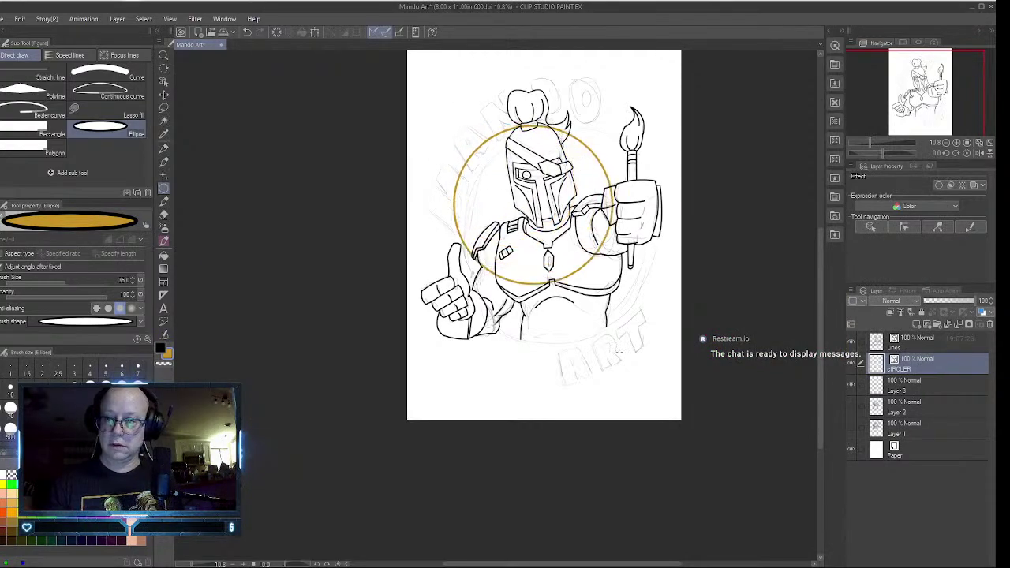
left_click_drag(618, 351, 673, 432)
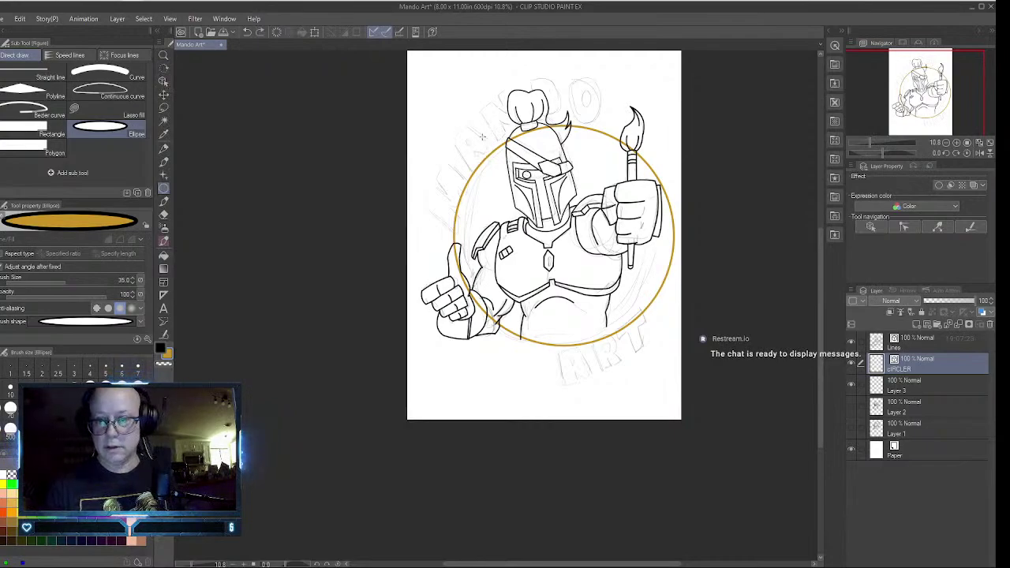
- Select the gold circle as an object and nudge it up and left toward the sketched ring behind the character
key("o")
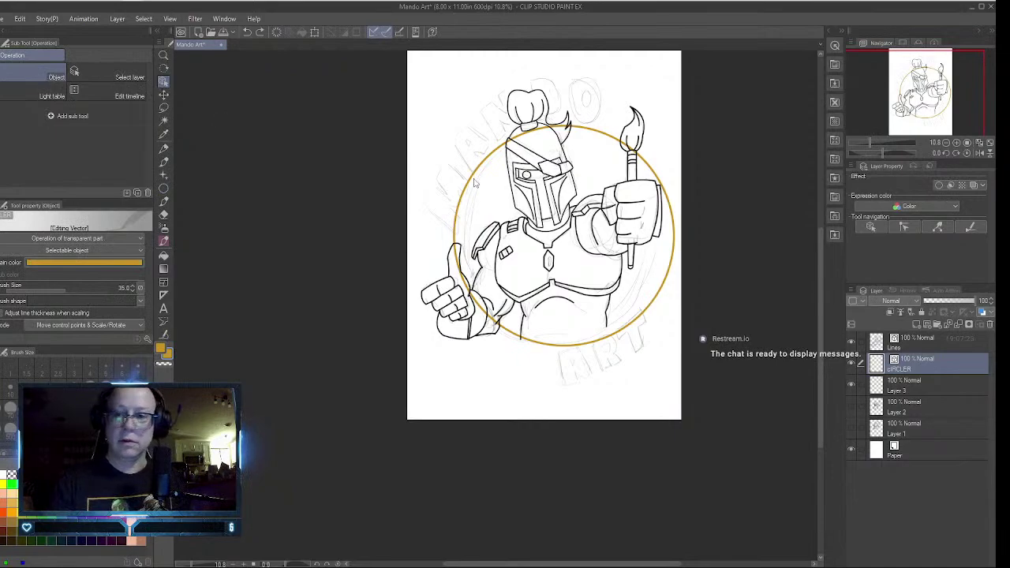
left_click(471, 178)
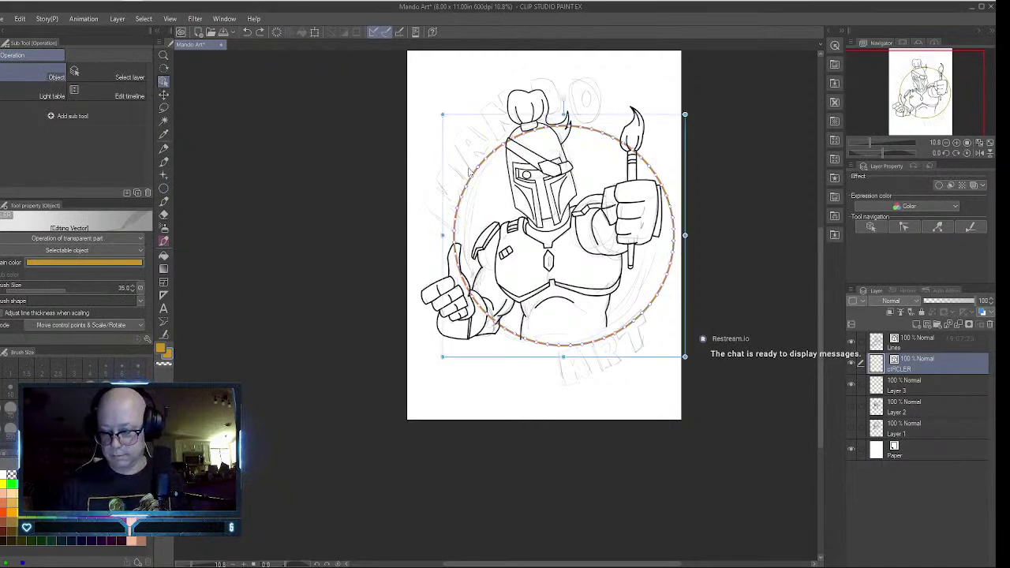
key("Up")
key("Left")
key("Left")
key("Left")
key("Left")
key("Left")
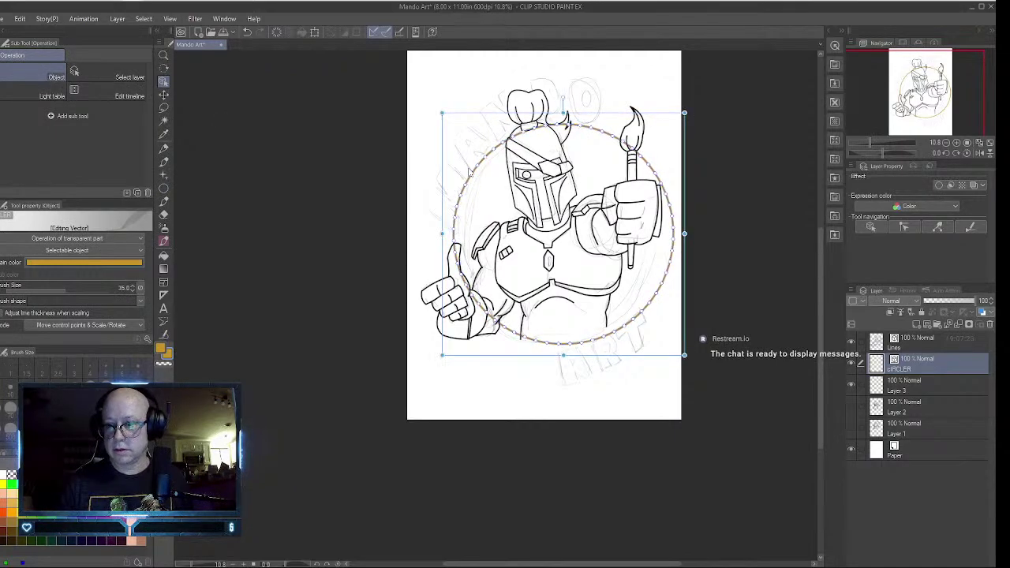
left_click_drag(469, 171, 469, 169)
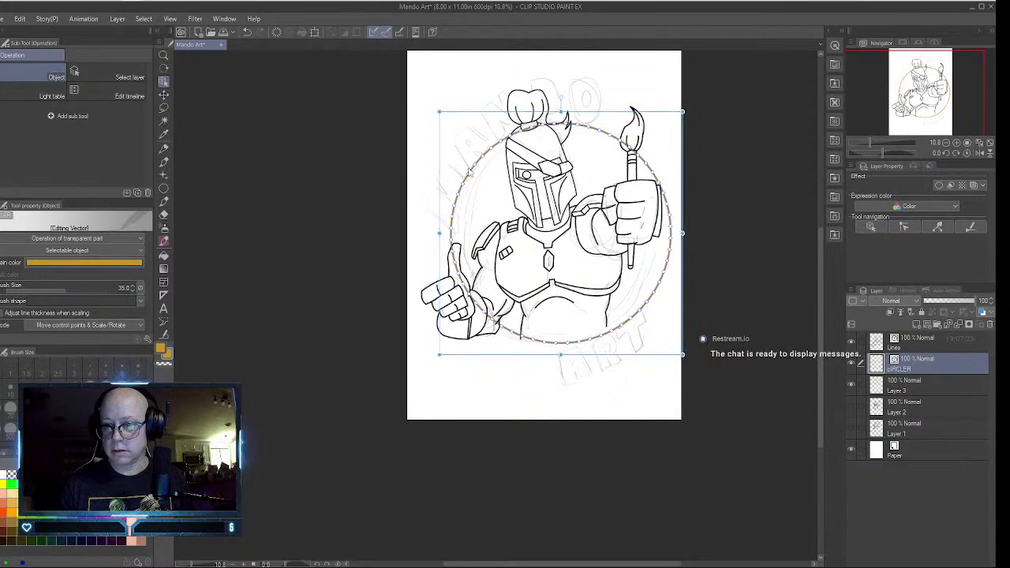
key("Left")
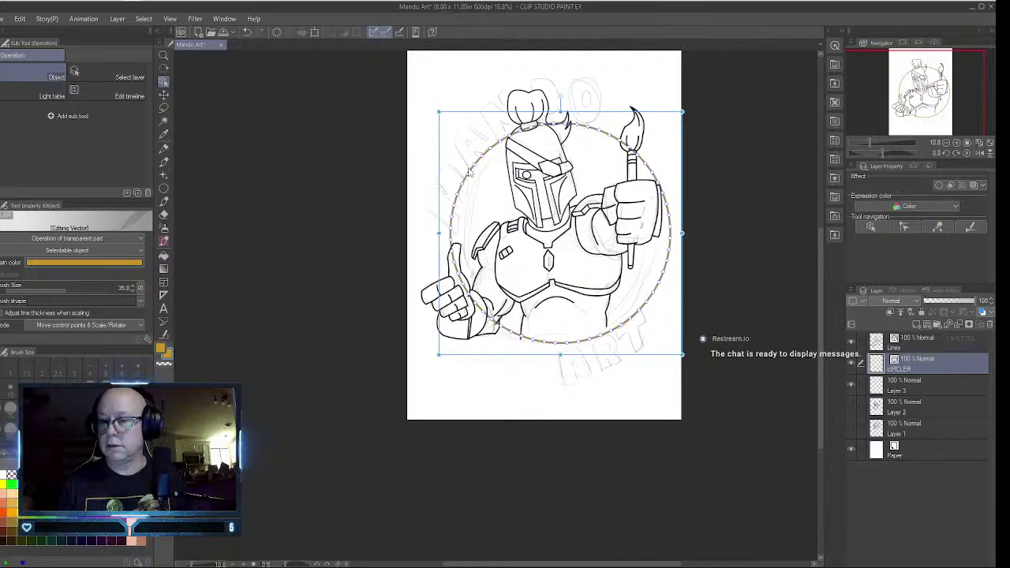
key("Left")
key("Left")
key("Left")
key("Left")
key("Left")
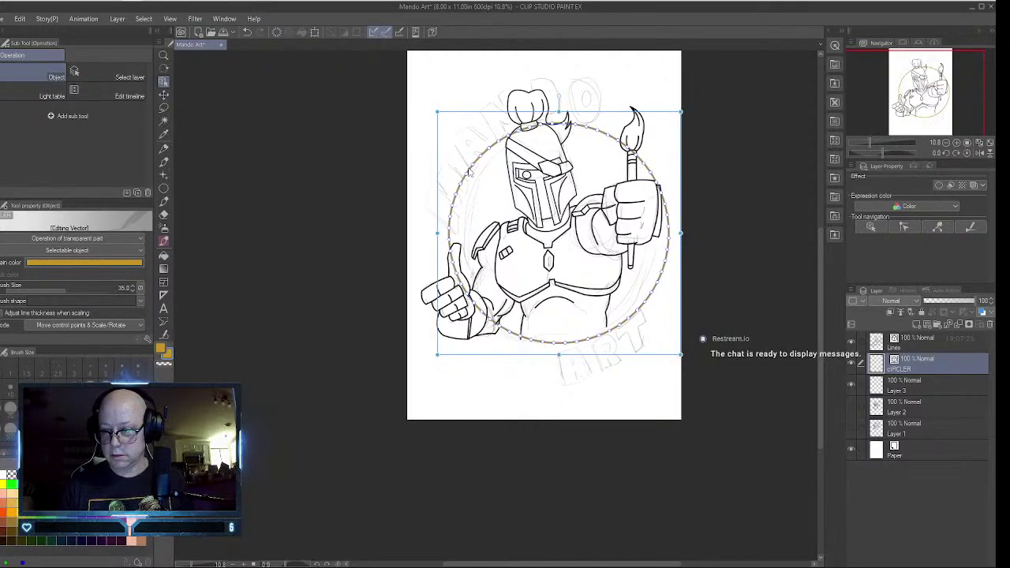
left_click_drag(469, 169, 468, 169)
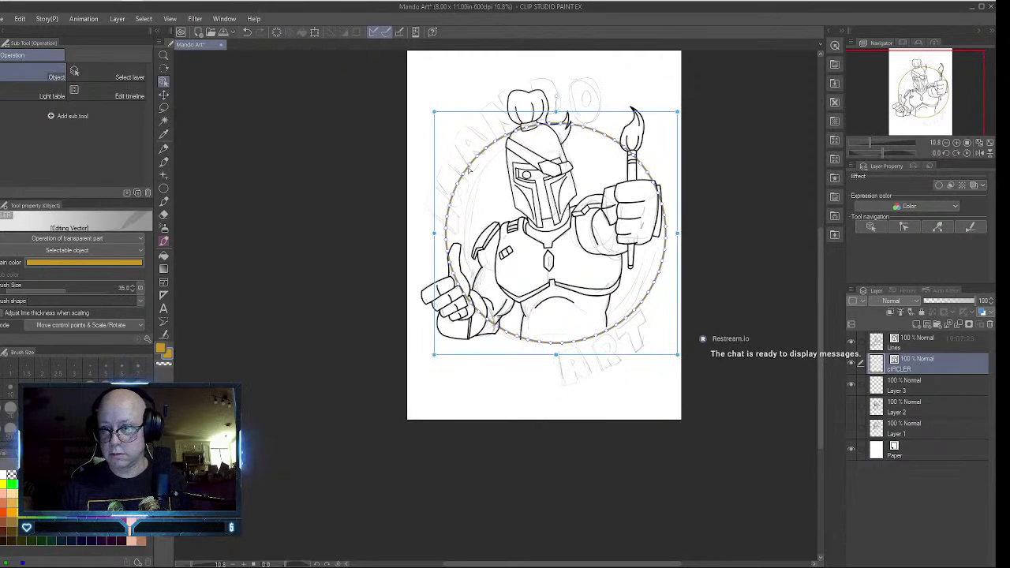
left_click_drag(470, 169, 470, 168)
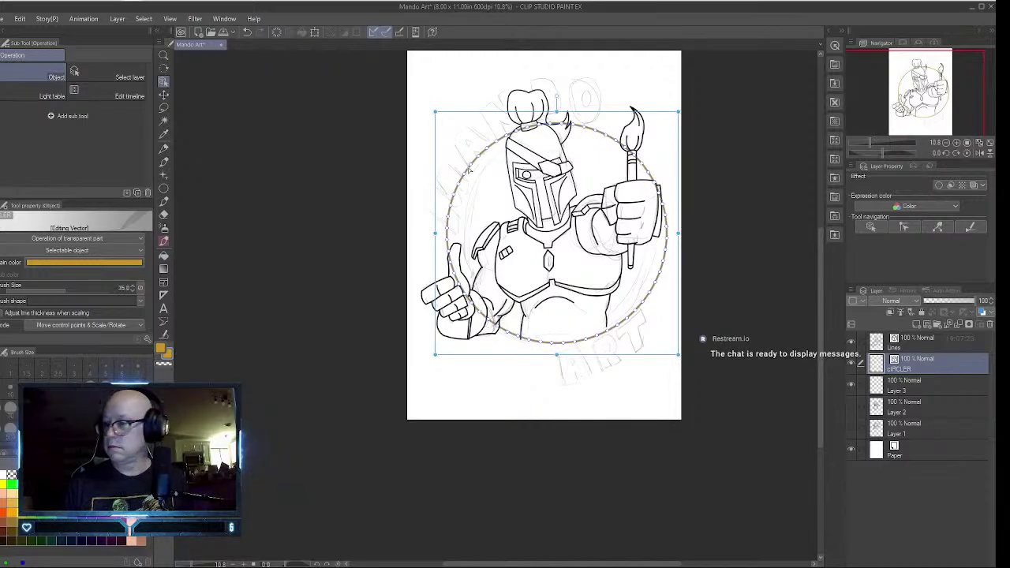
- Undo the gold circle along with its separate cIRCLER layer
left_click(915, 341)
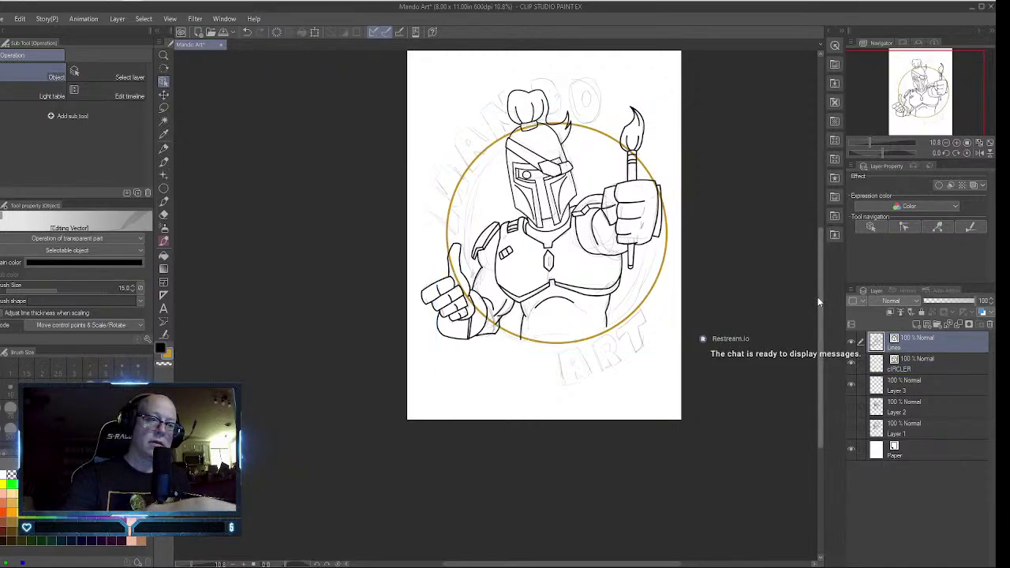
left_click(164, 56)
left_click(545, 188)
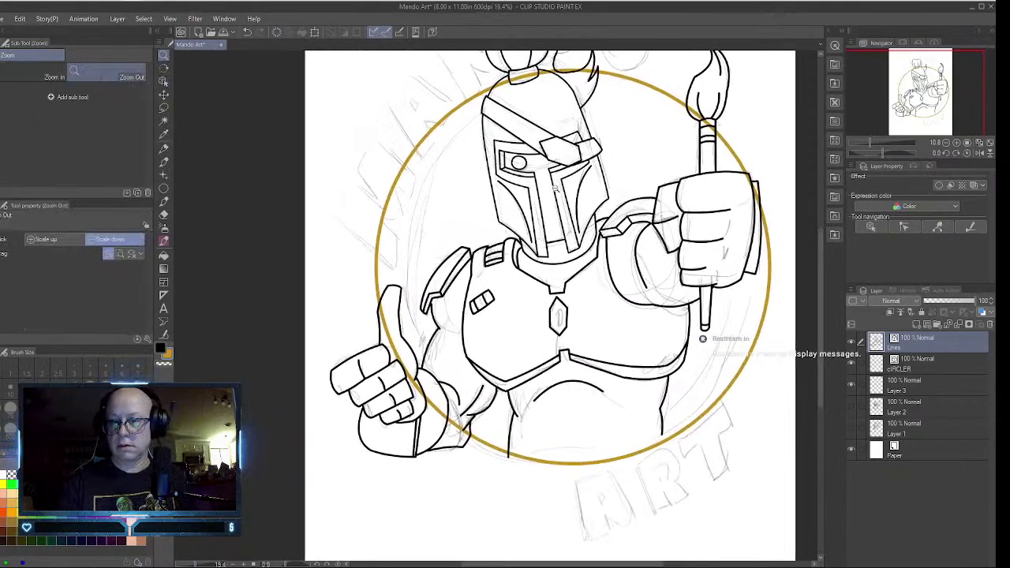
left_click_drag(556, 189, 557, 172)
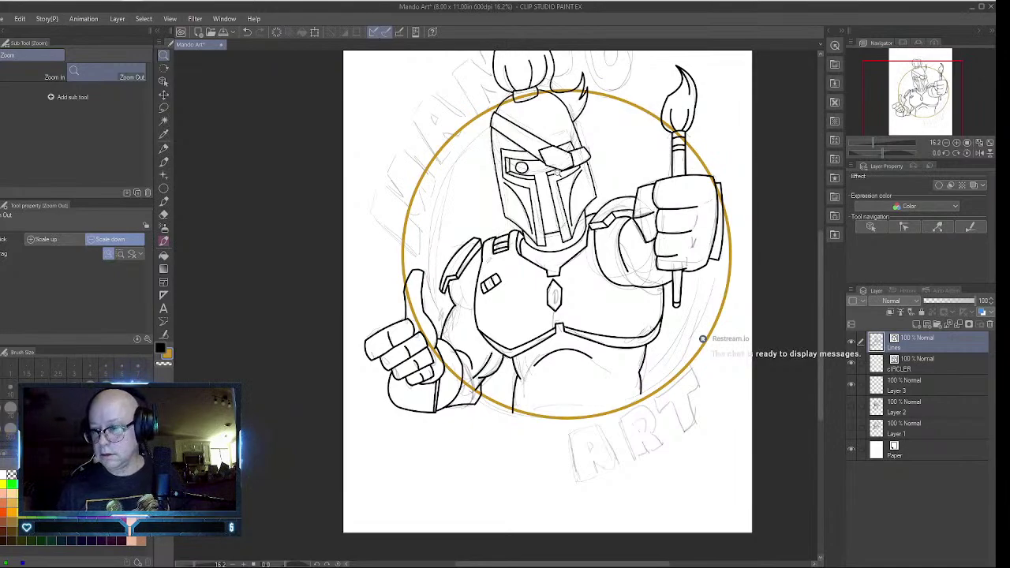
key("ctrl+z")
key("ctrl+z")
key("ctrl+z")
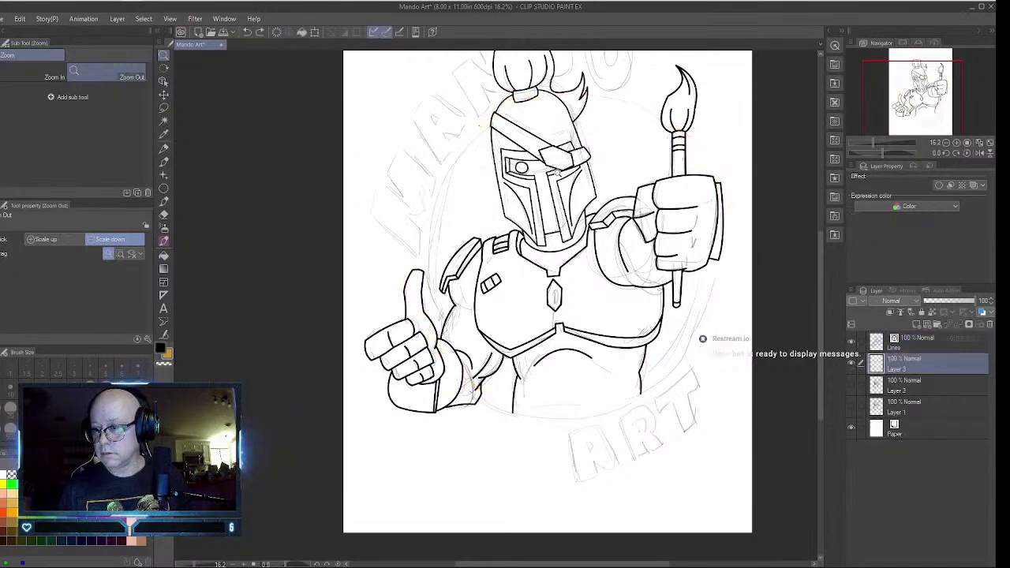
- Draw a gold circle with the Ellipse tool on the Lines layer, spanning the helmet's eye area to the waist
left_click(923, 339)
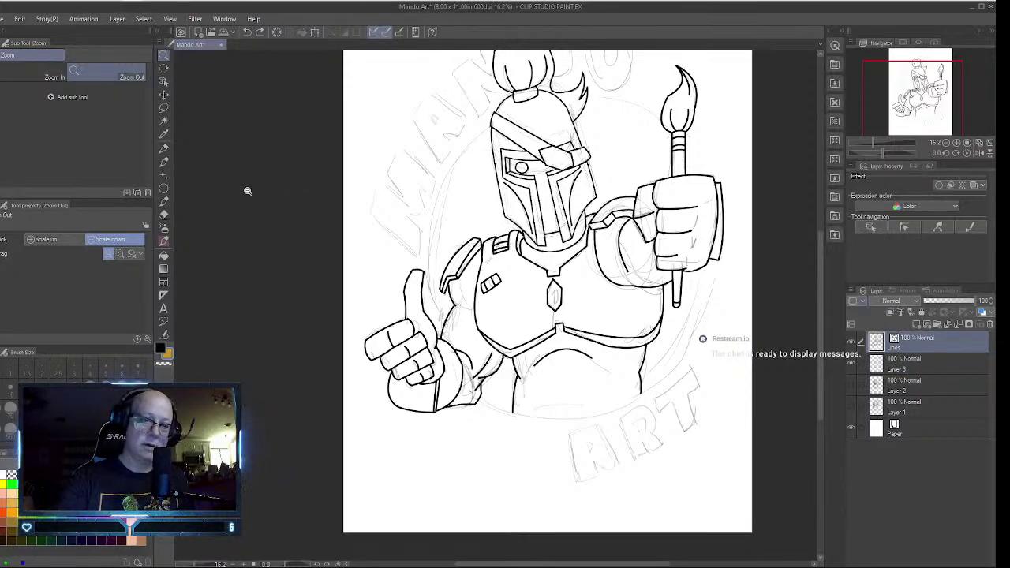
left_click(163, 188)
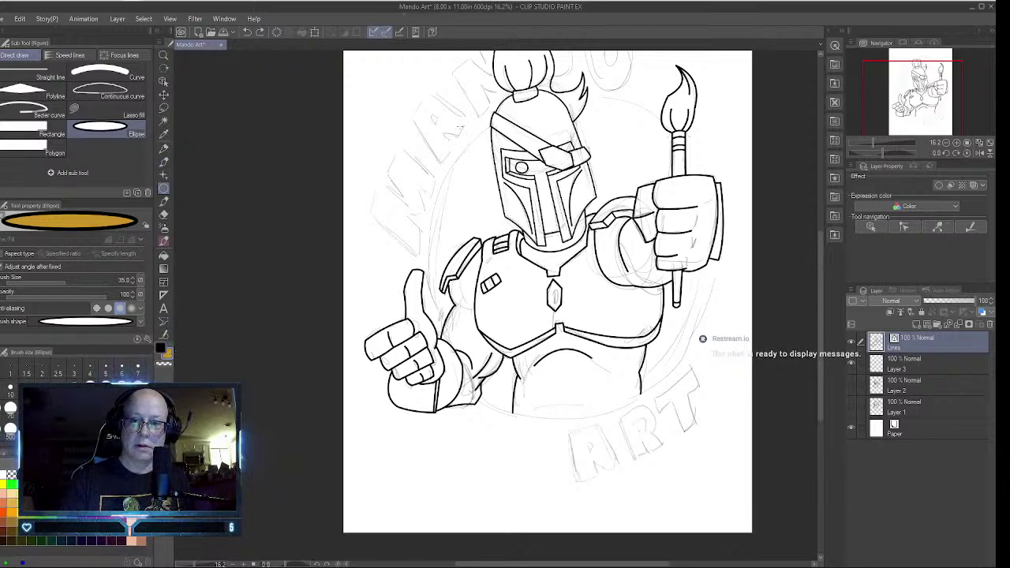
left_click_drag(454, 133, 737, 502)
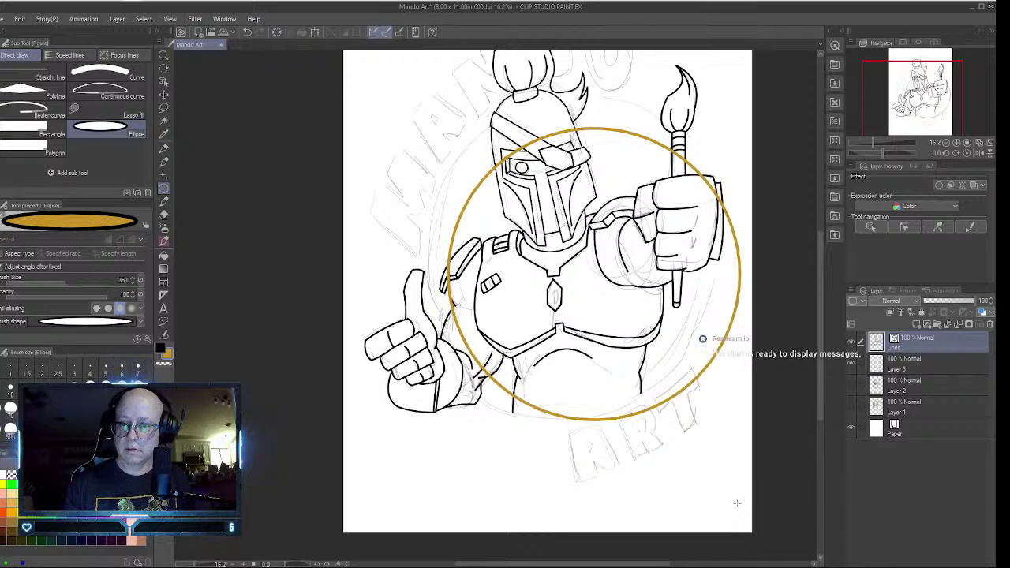
- Select the gold circle as an object, nudge it left to the sketched ring, and enlarge it up toward the paintbrush
left_click(162, 82)
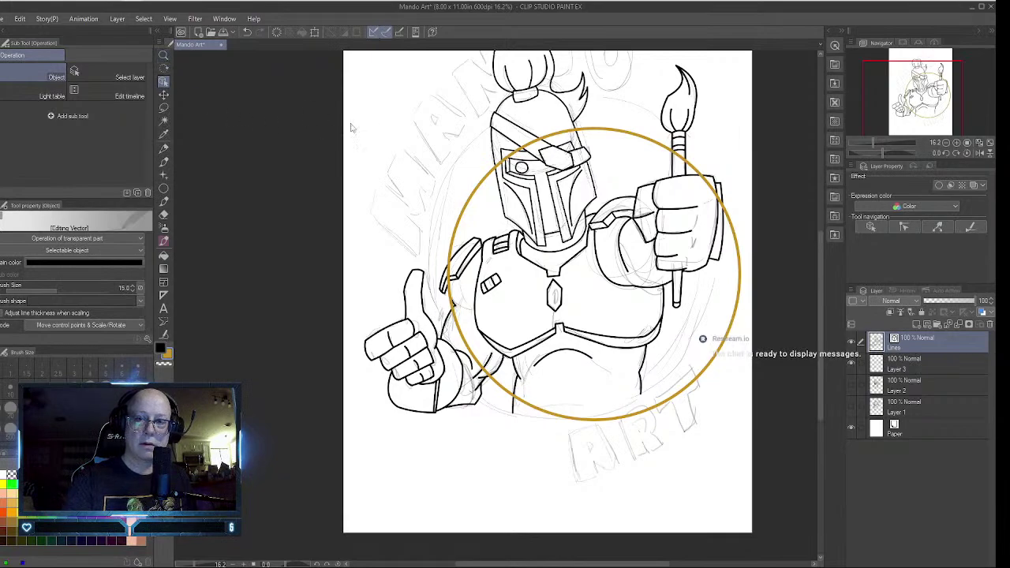
left_click(467, 192)
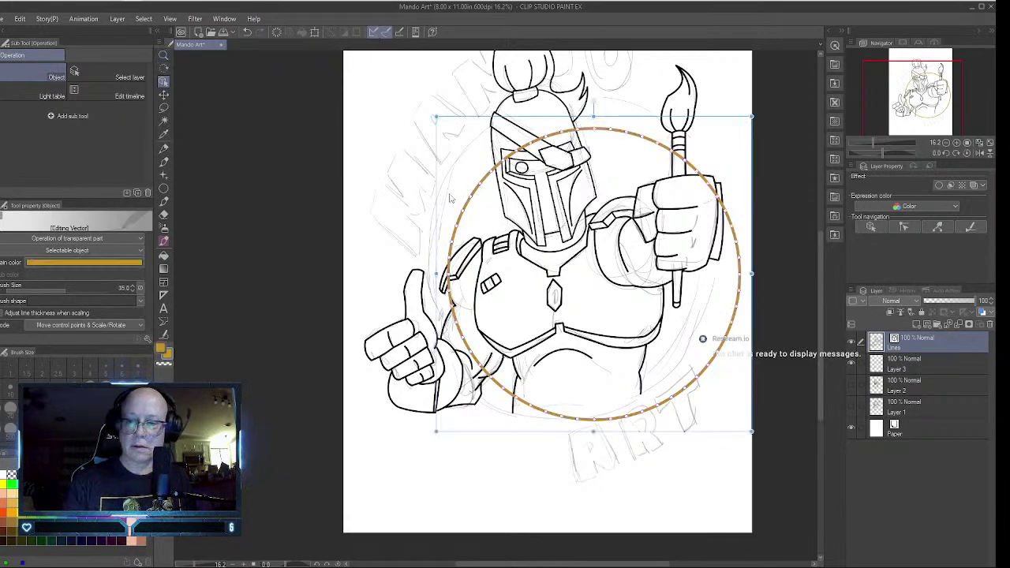
key("Left")
key("Left")
key("Left")
key("Left")
key("Left")
key("Left")
key("Left")
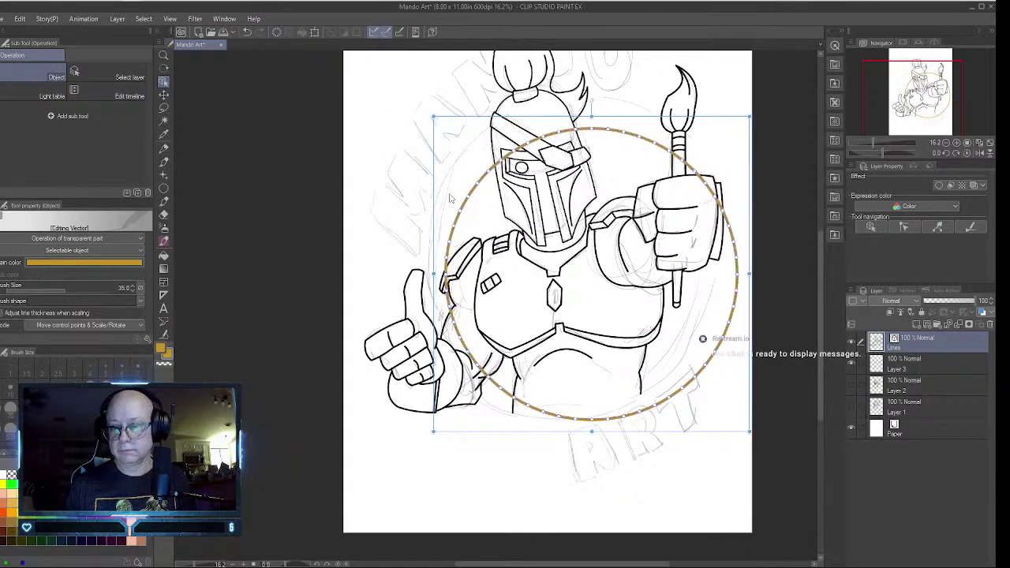
key("Left")
key("Left")
key("Left")
key("Left")
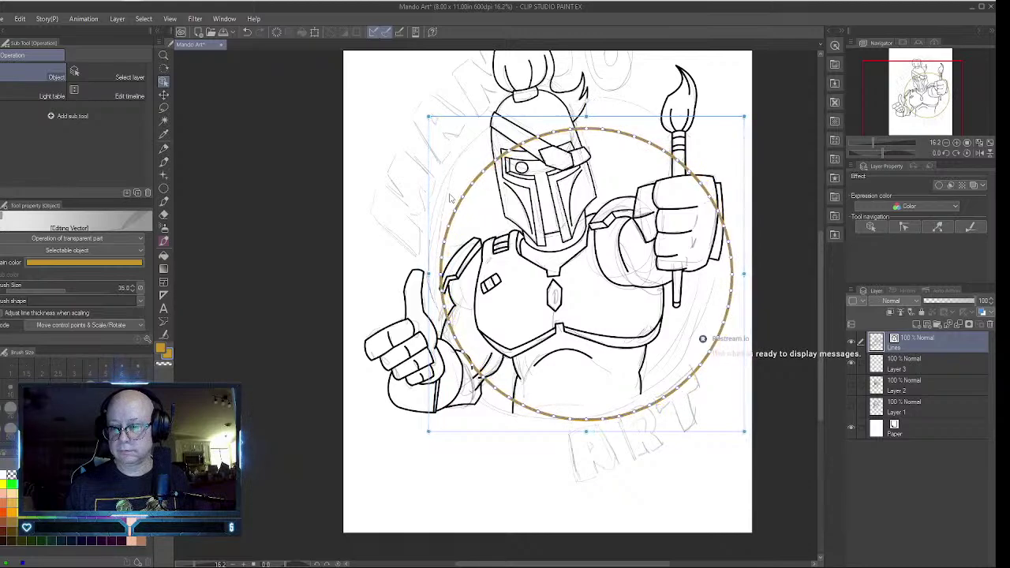
key("Left")
key("Left")
key("Left")
key("Left")
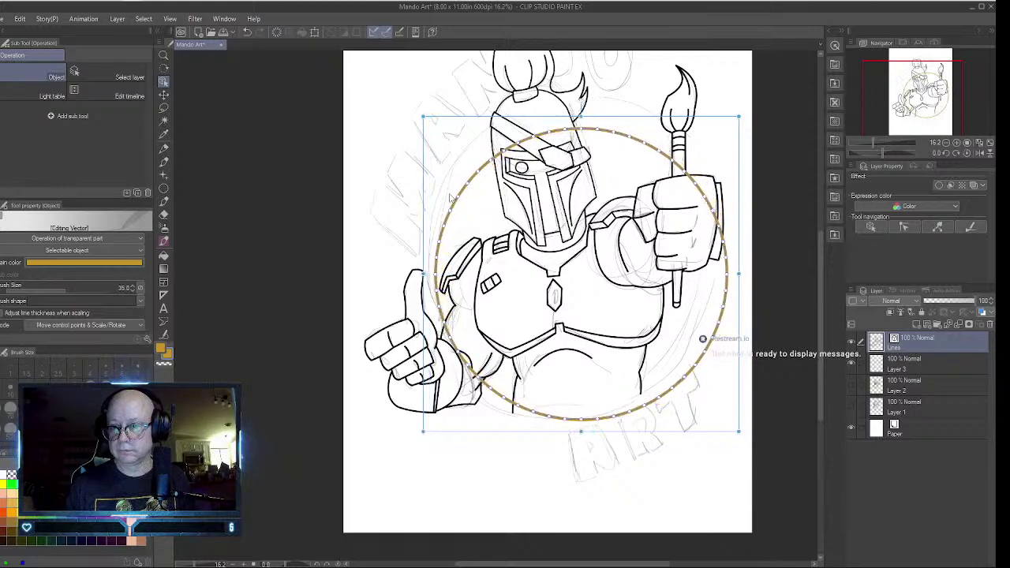
key("Left")
key("Left")
key("Left")
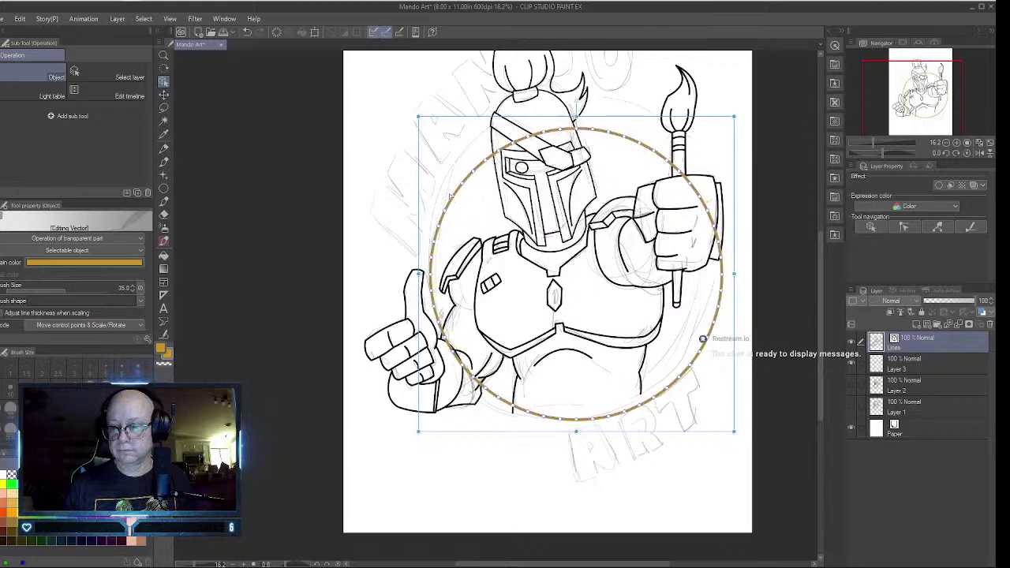
key("Left")
key("Left")
key("Left")
key("Left")
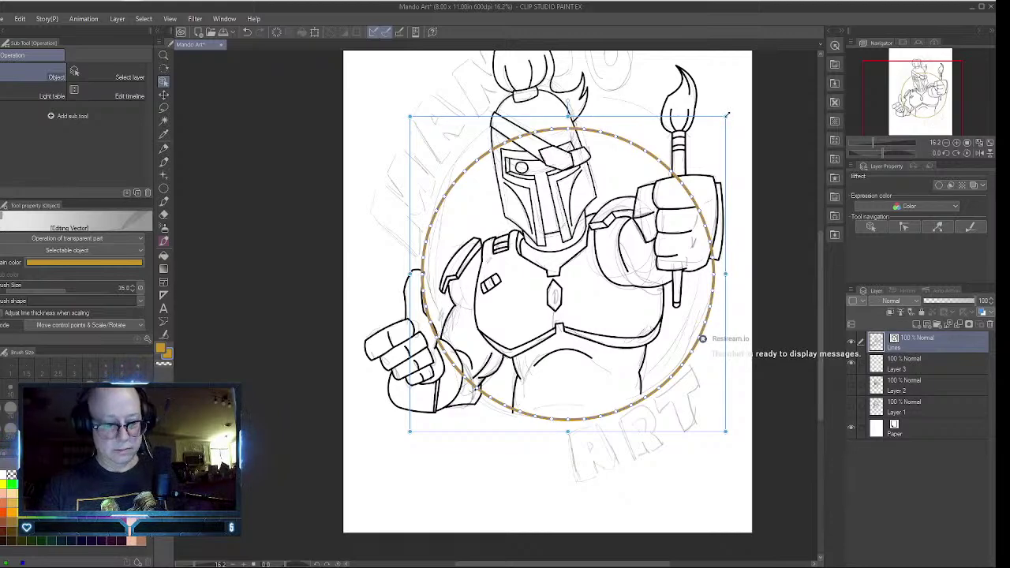
left_click_drag(725, 116, 747, 81)
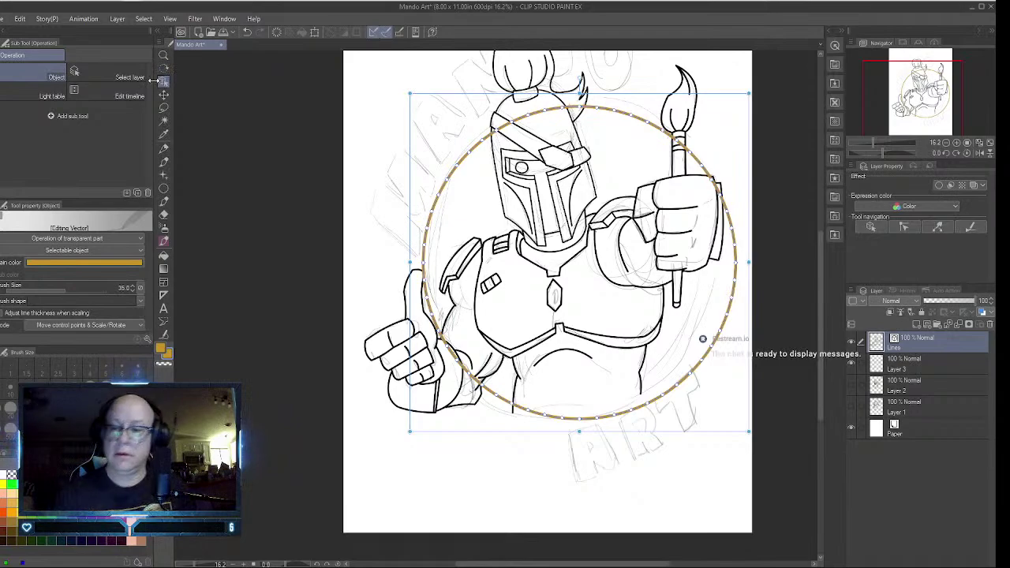
- Extend the brush-side waist line down to the gold circle and vector-erase the circle's overlap at the thumbs-up hand, undoing the stray erasure at the raised cuff
left_click(642, 382)
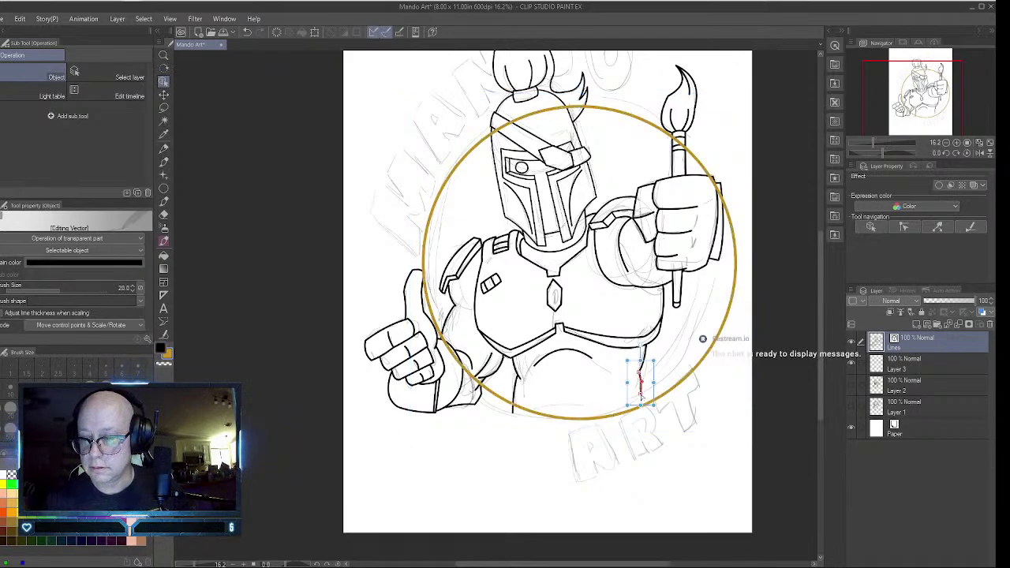
left_click_drag(641, 393, 644, 407)
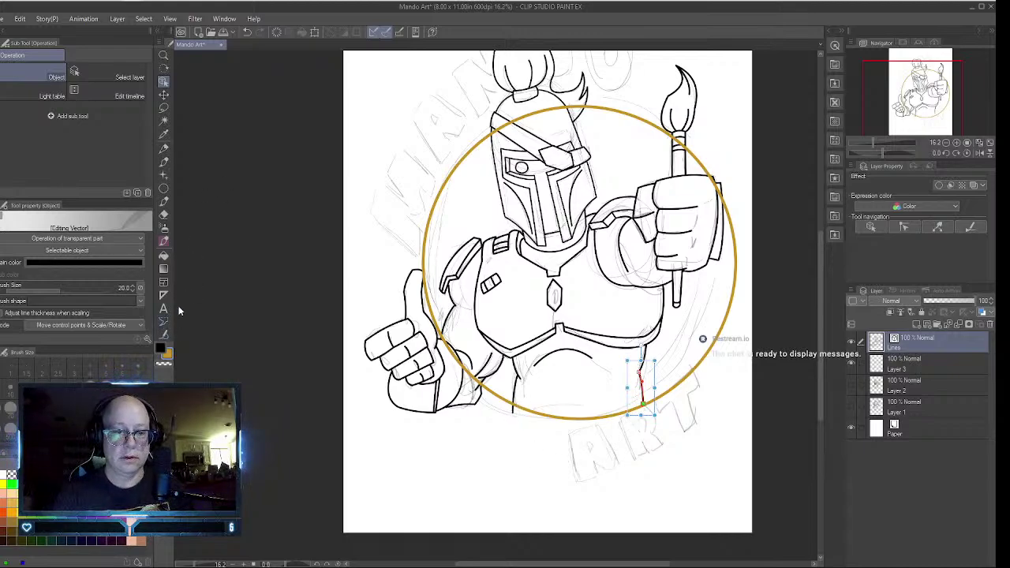
left_click(163, 213)
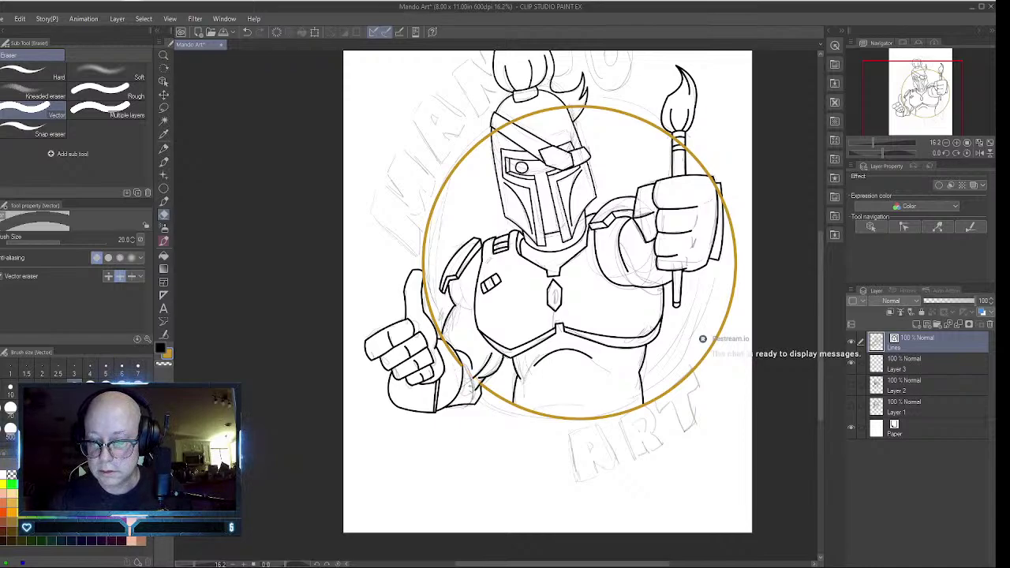
left_click(459, 361)
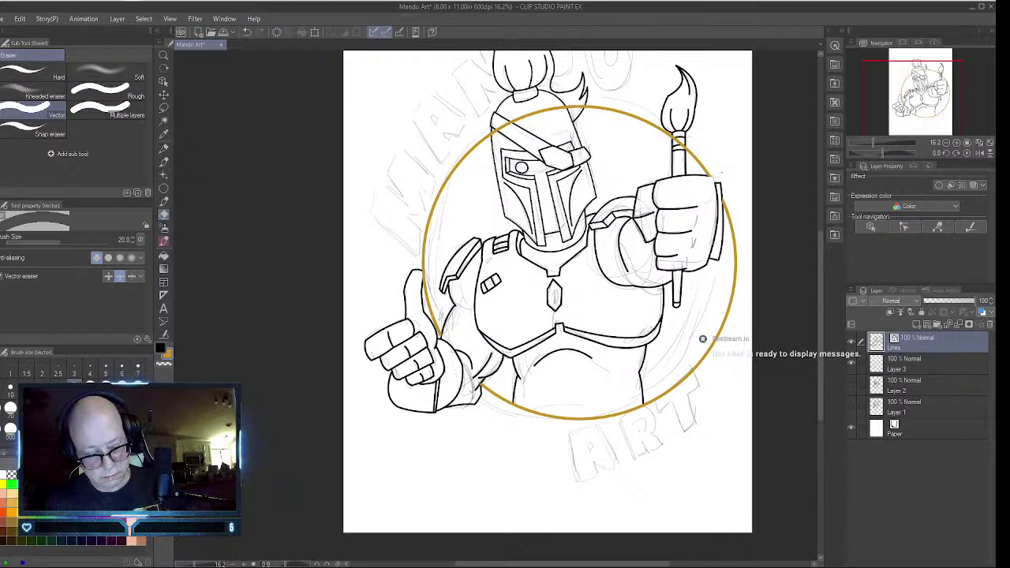
key("ctrl+z")
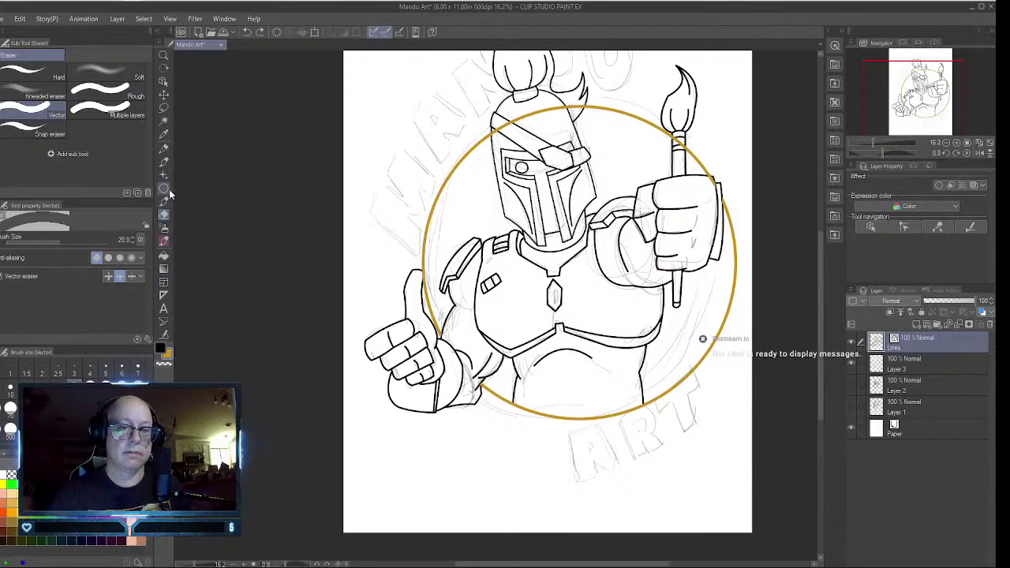
- Erase the gold circle segment crossing the upper corner of the raised fist with the Vector eraser
left_click(164, 55)
left_click_drag(695, 173, 754, 147)
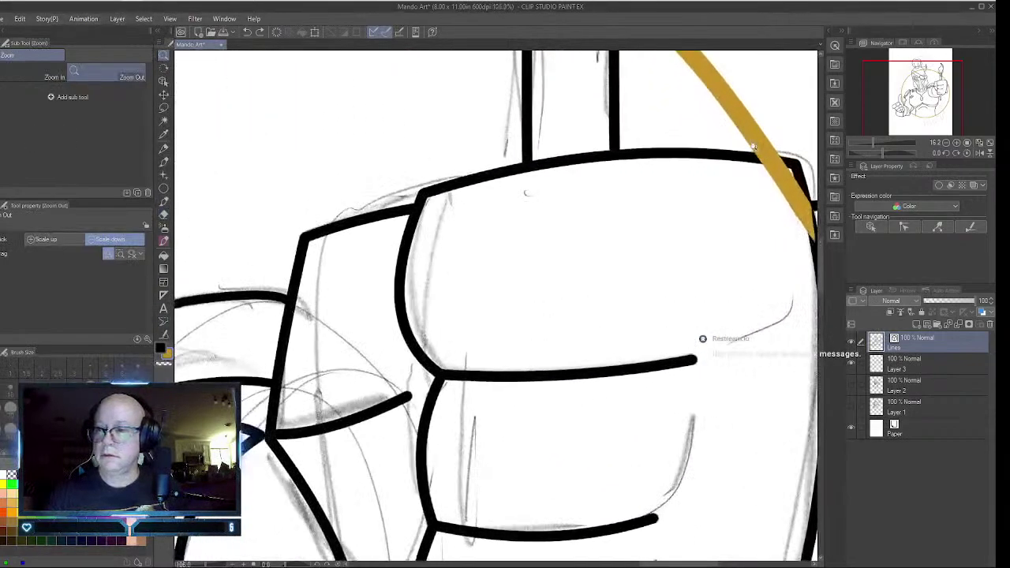
left_click_drag(668, 565, 699, 565)
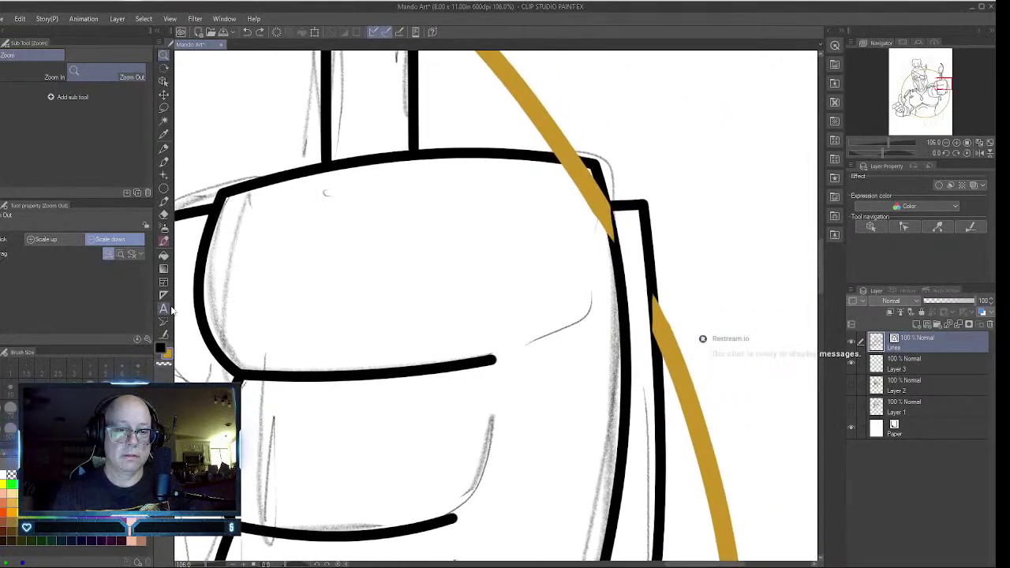
left_click(164, 214)
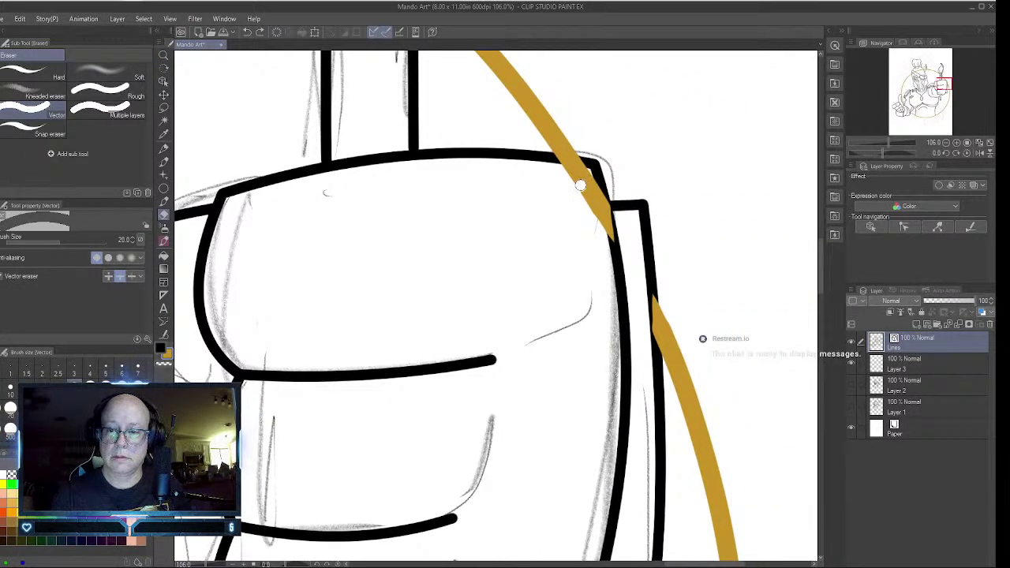
left_click(581, 185)
left_click(583, 181)
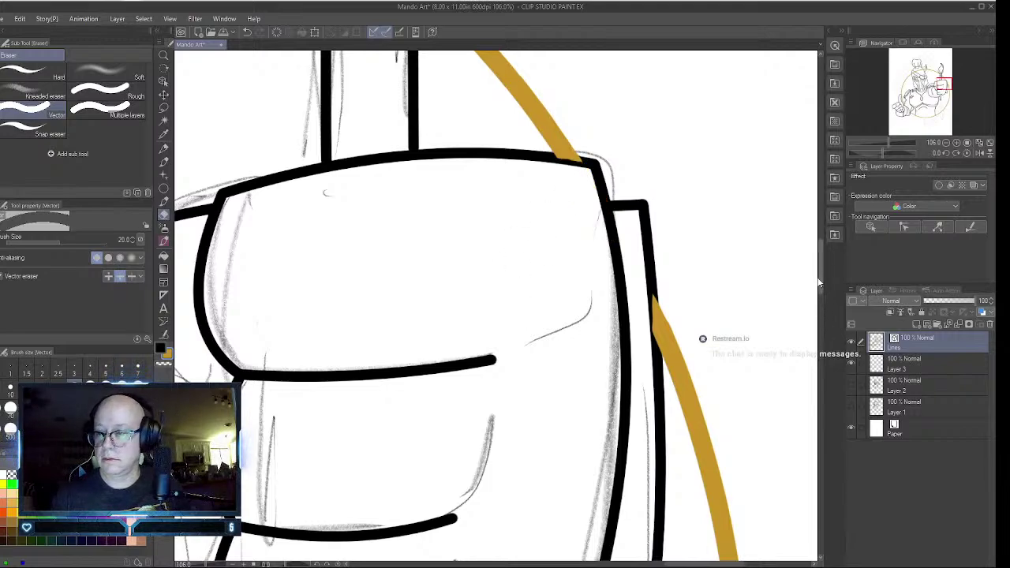
- Vector-erase the gold circle segments crossing the brush handle, along with the gold arc on its helmet side
scroll(648, 239, "up", 5)
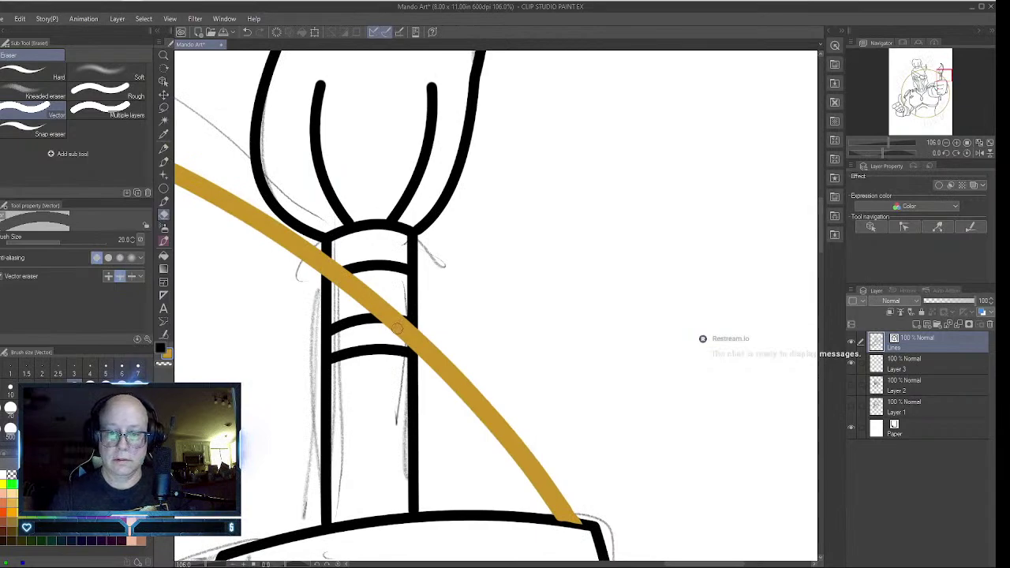
left_click(394, 331)
left_click(358, 299)
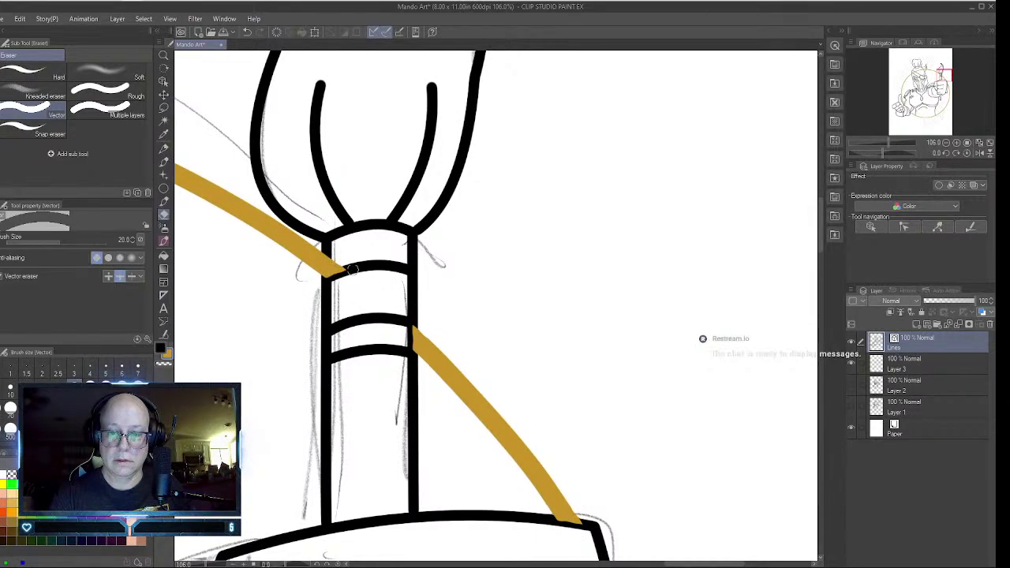
left_click(336, 265)
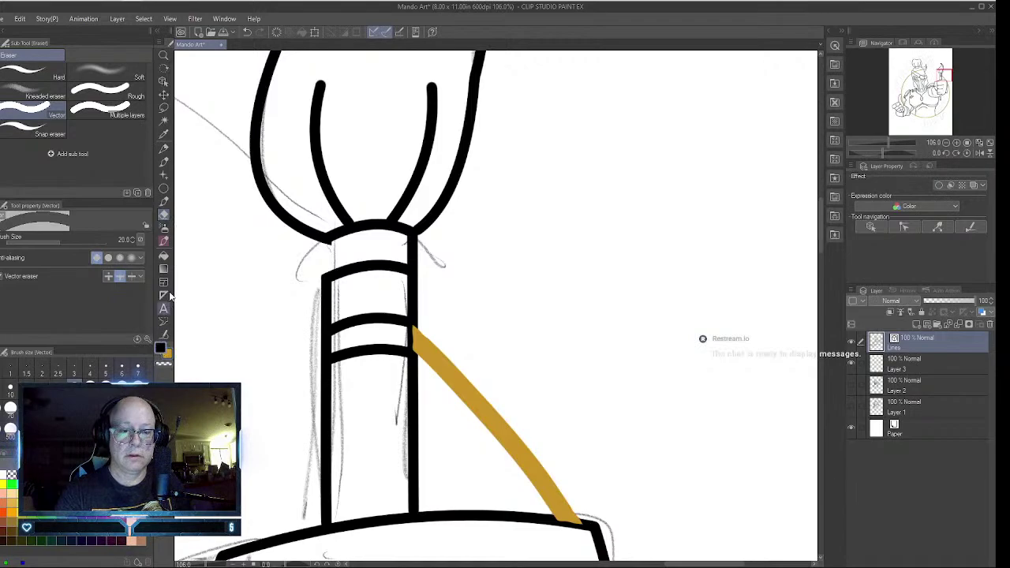
- Redraw the missing handle edge just below the bristles with the Curve tool at brush size 15
left_click(163, 189)
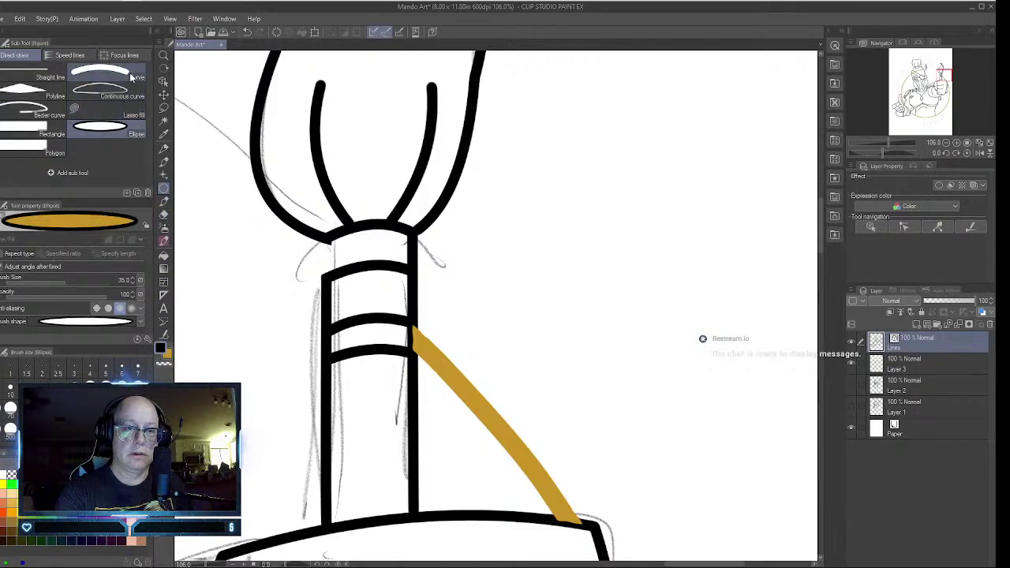
left_click(130, 72)
left_click(122, 239)
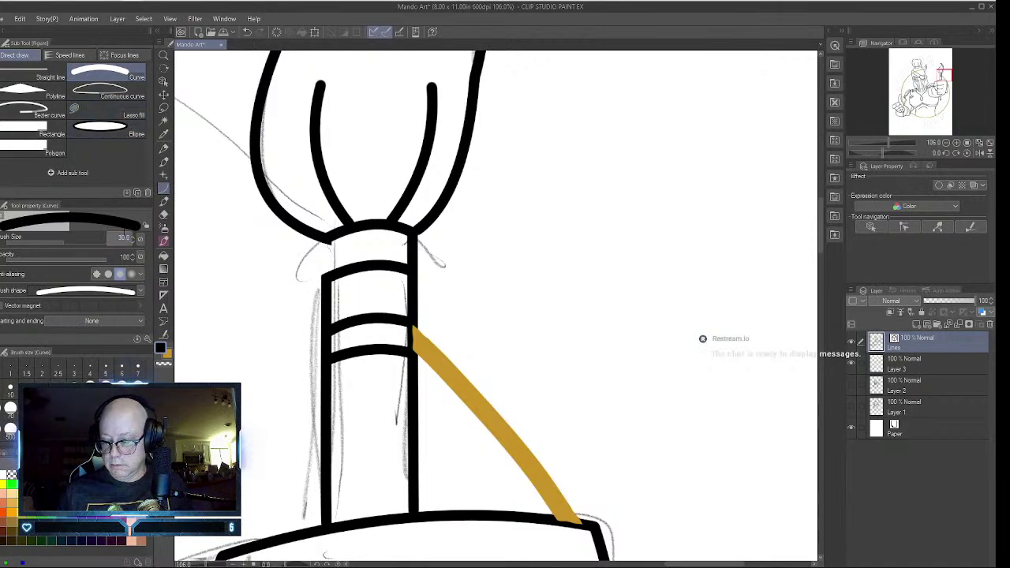
type("15")
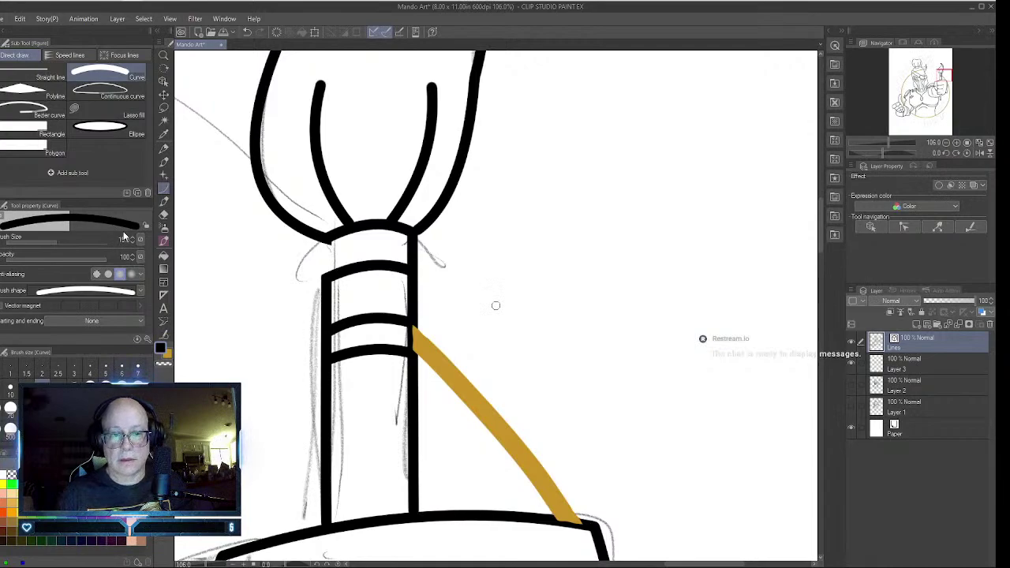
left_click(327, 236)
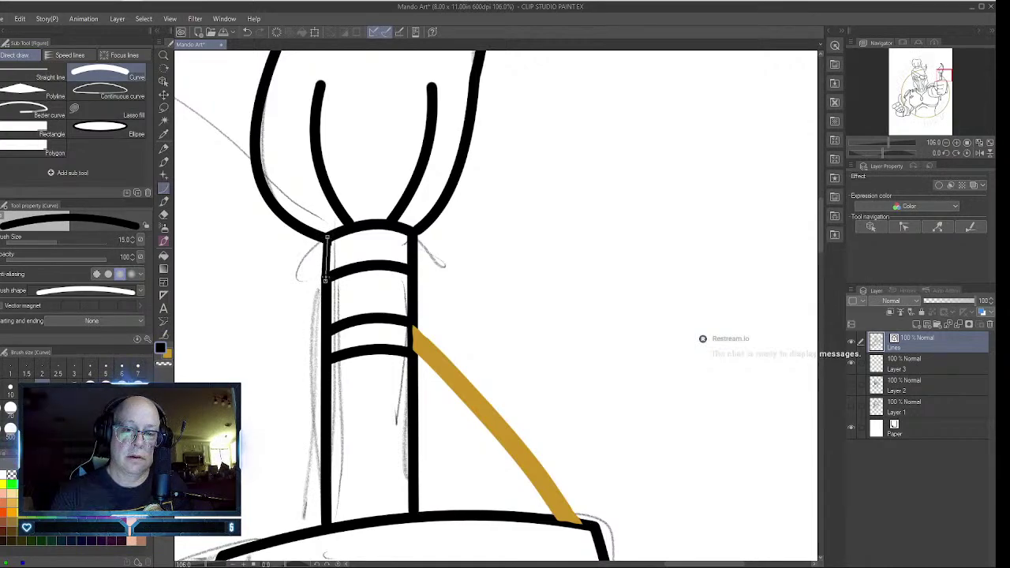
left_click(325, 273)
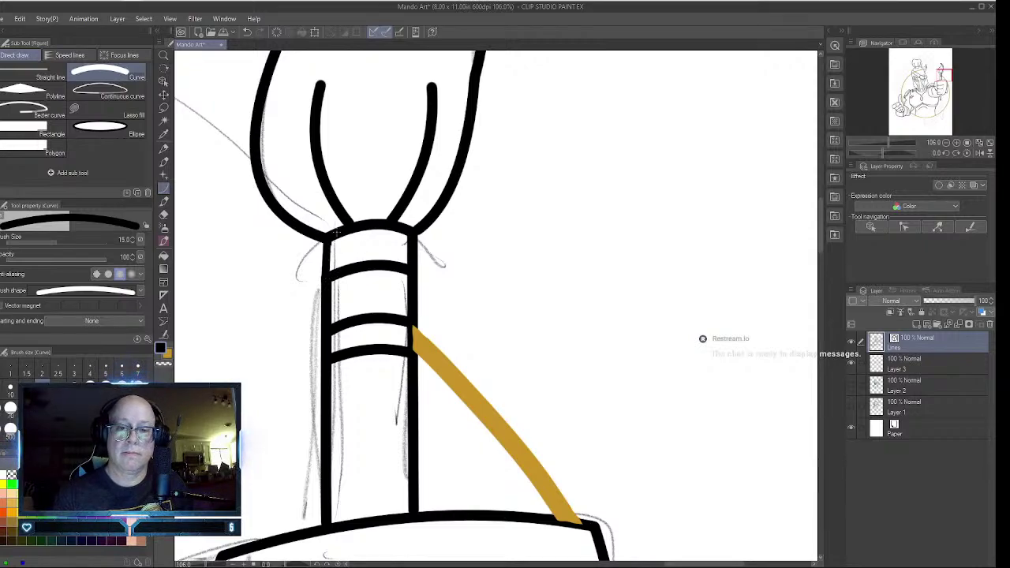
- Align the new handle segment's end points with the adjoining outline and set its brush size to 18
left_click(163, 81)
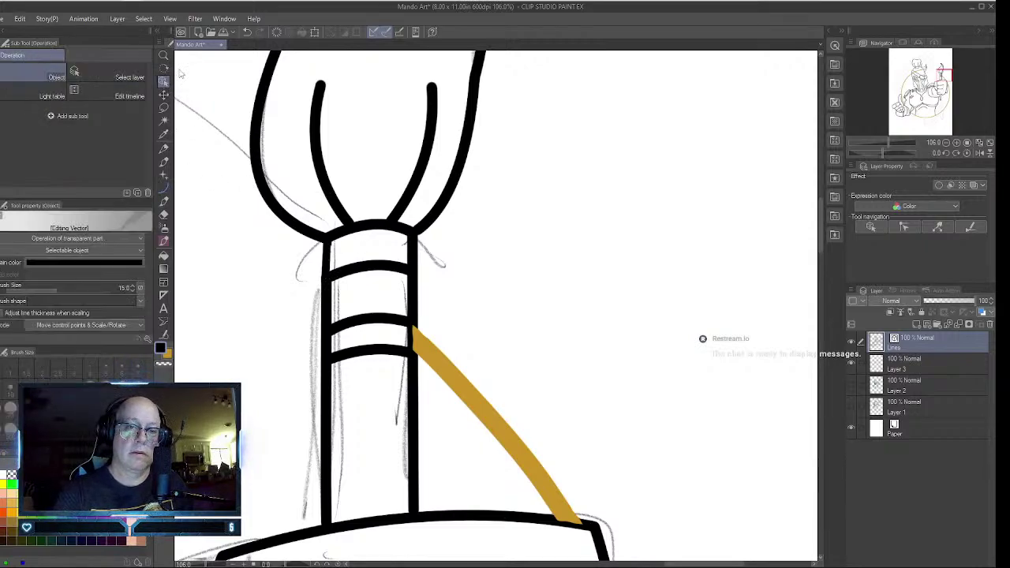
left_click(327, 259)
left_click_drag(327, 237, 325, 237)
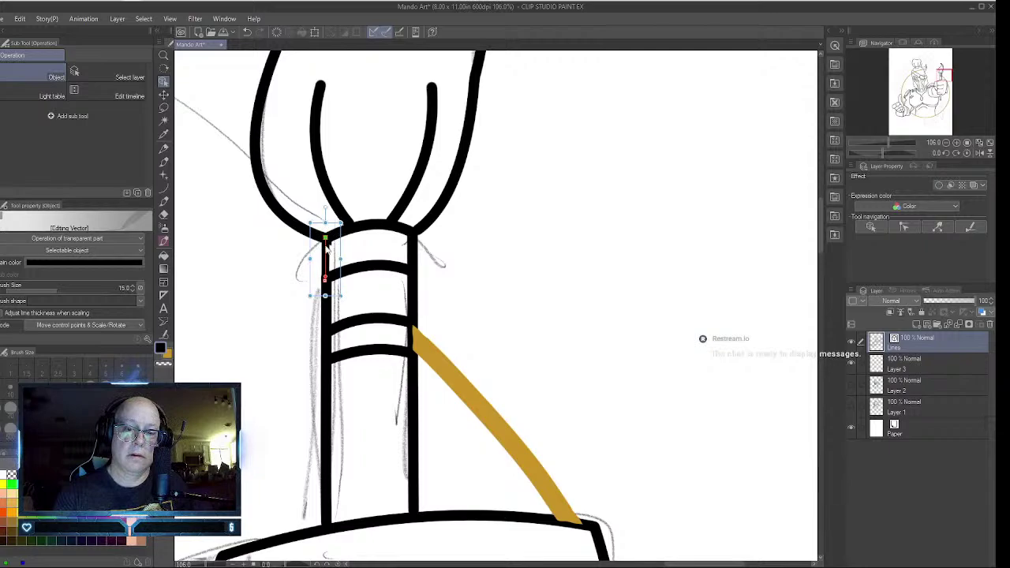
left_click_drag(325, 279, 325, 276)
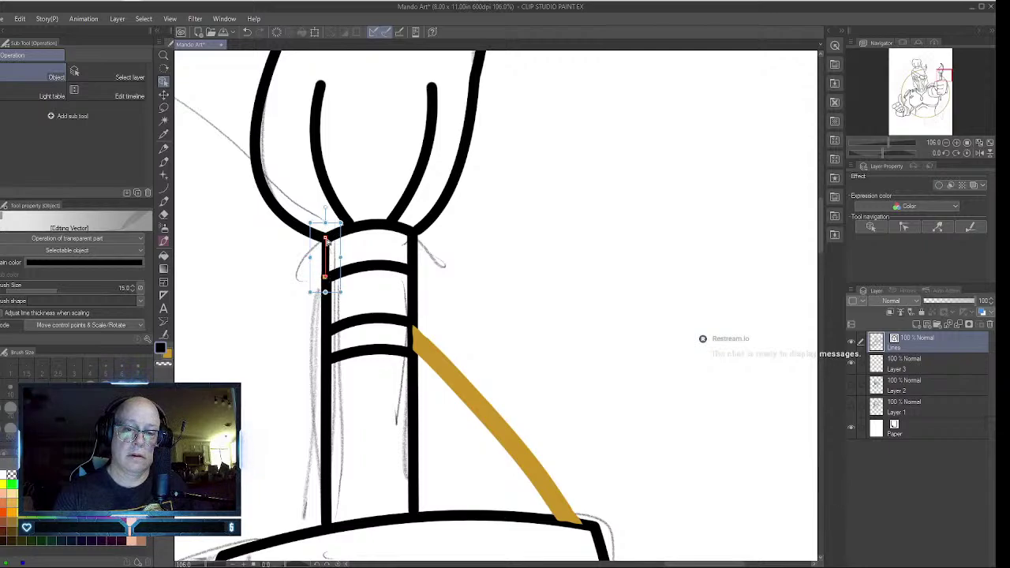
left_click_drag(326, 237, 327, 240)
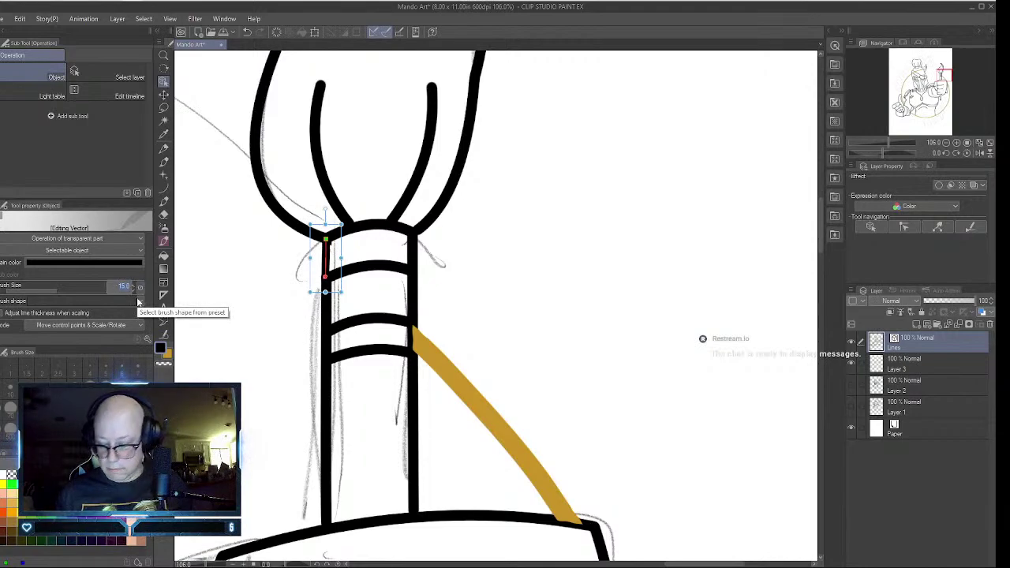
type("18")
key("Return")
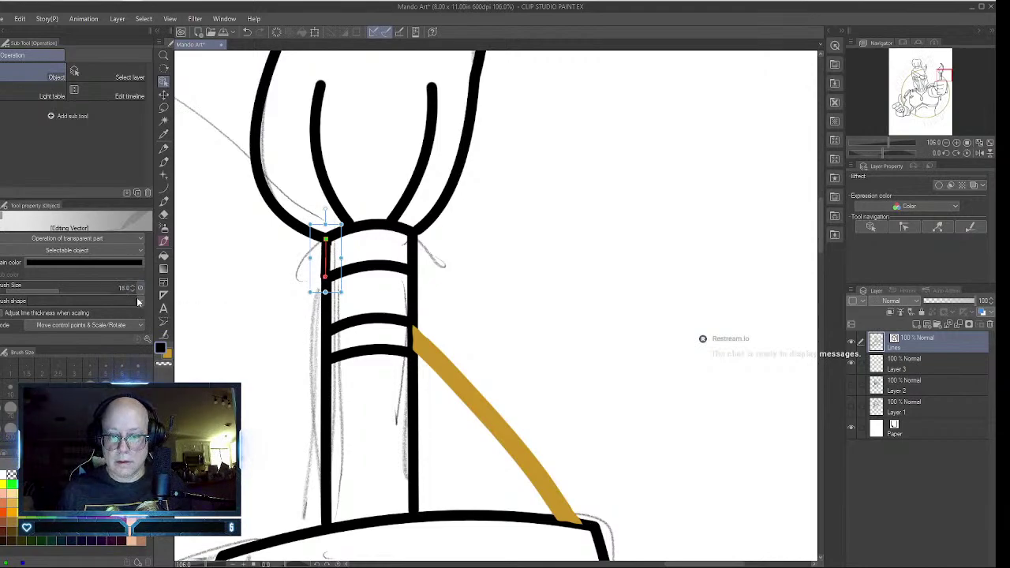
- Return the displaced handle outline to the bristle base and try connecting the vector lines where the gold arc meets it
left_click(414, 322)
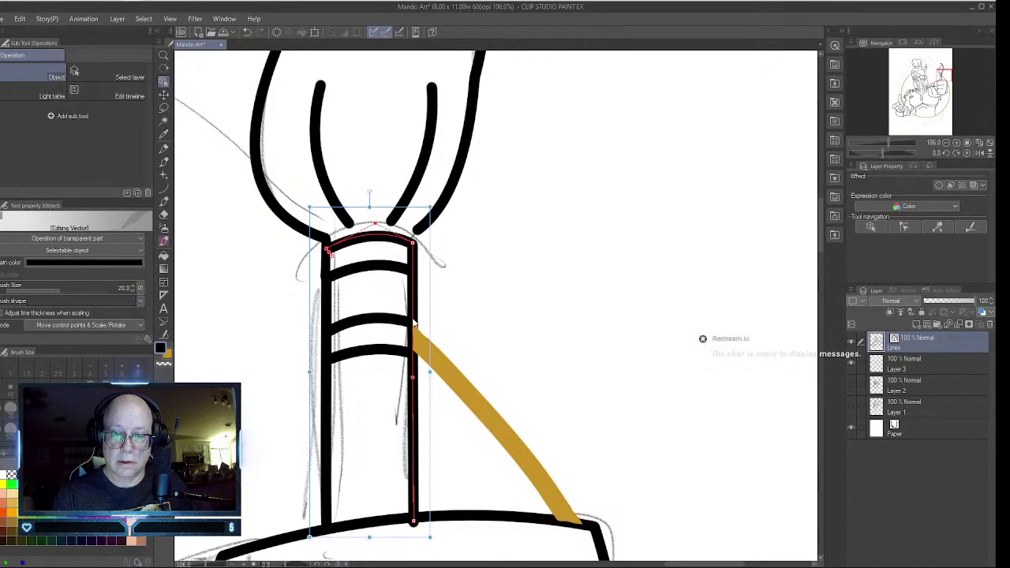
left_click_drag(413, 322, 413, 312)
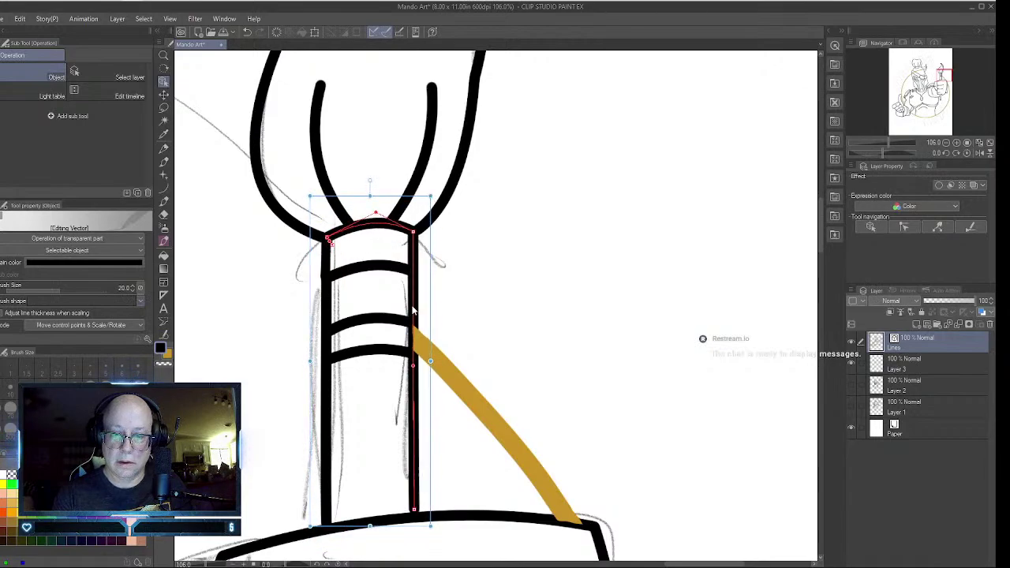
left_click(164, 335)
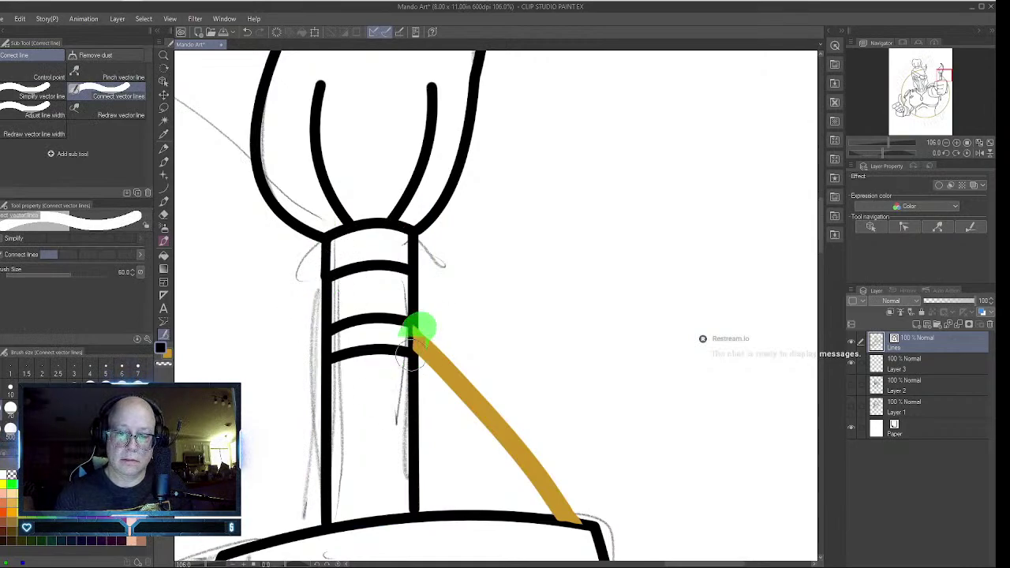
- Reposition the gold arc's upper control points so its end meets the outer edge of the brush handle
left_click(163, 81)
left_click(460, 378)
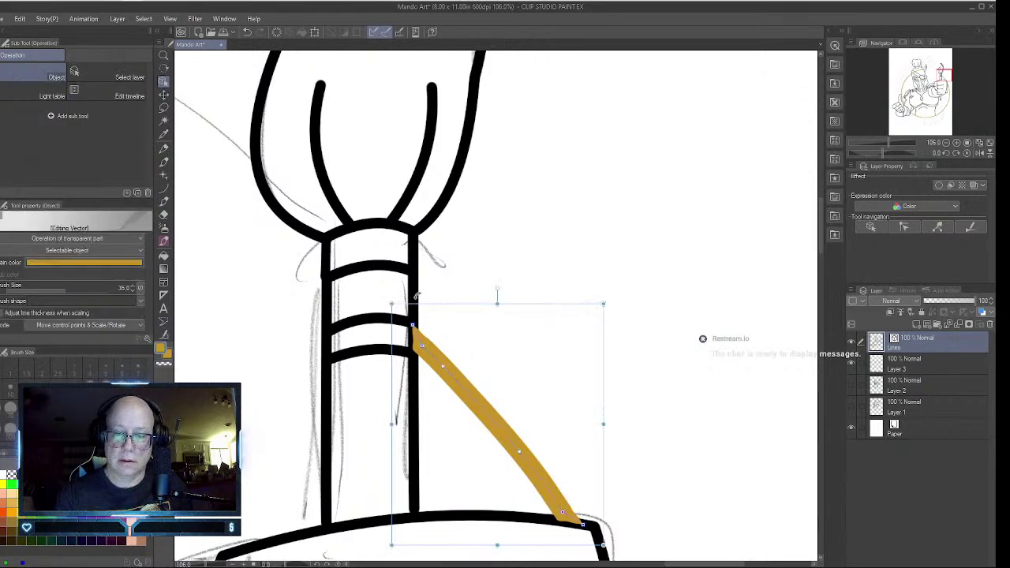
left_click_drag(412, 325, 423, 348)
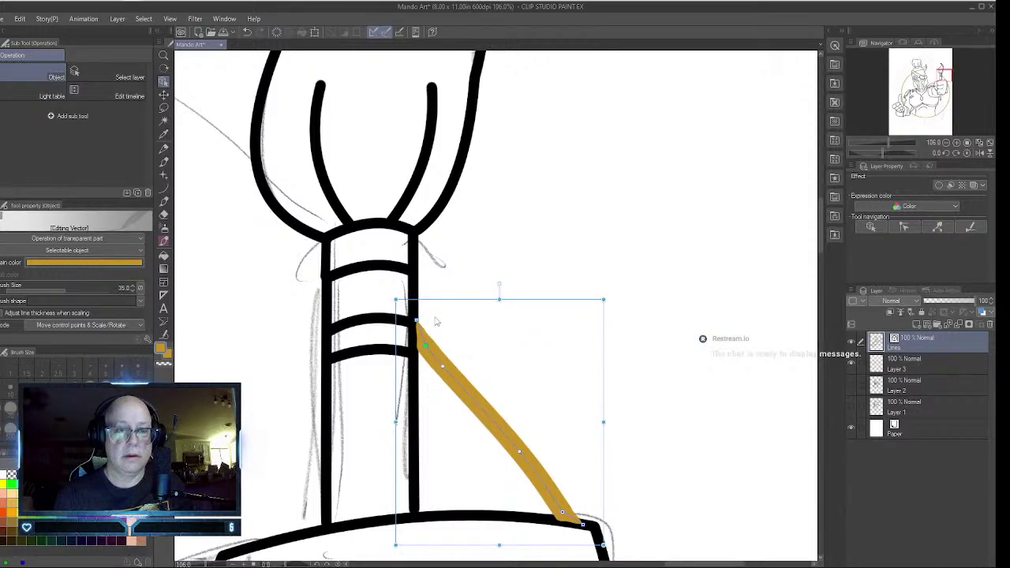
- Erase the gold arc up to its line intersections where it crosses the hair tail and the top of the helmet, using the Vector eraser
left_click(164, 55)
left_click(253, 360)
left_click(252, 360)
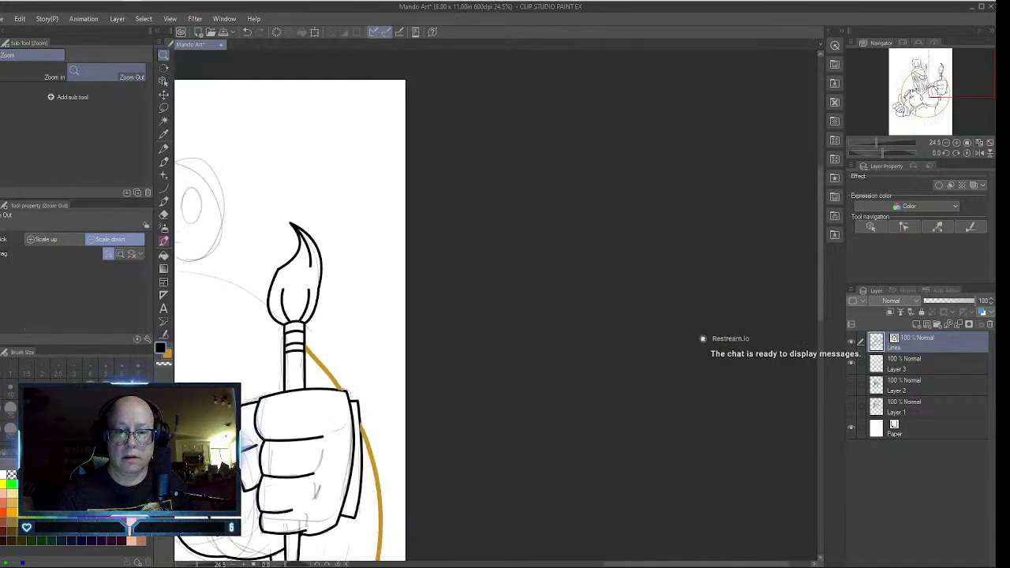
left_click(651, 562)
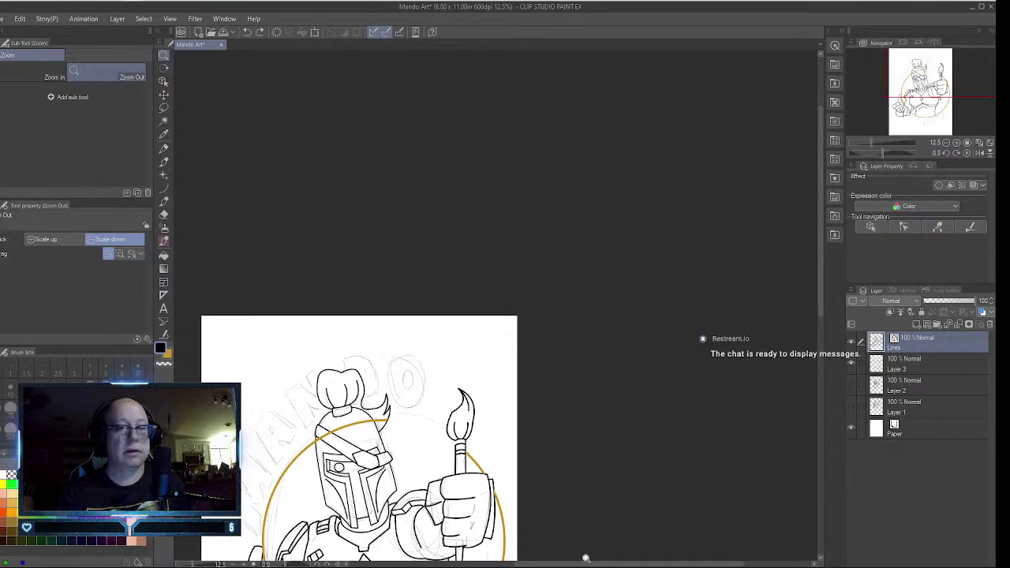
left_click(164, 81)
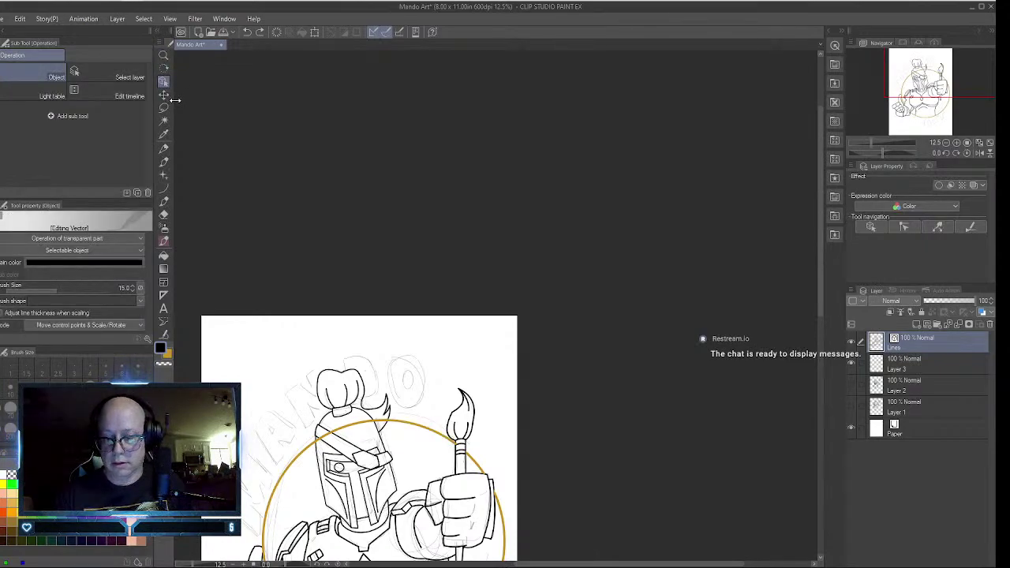
left_click(163, 54)
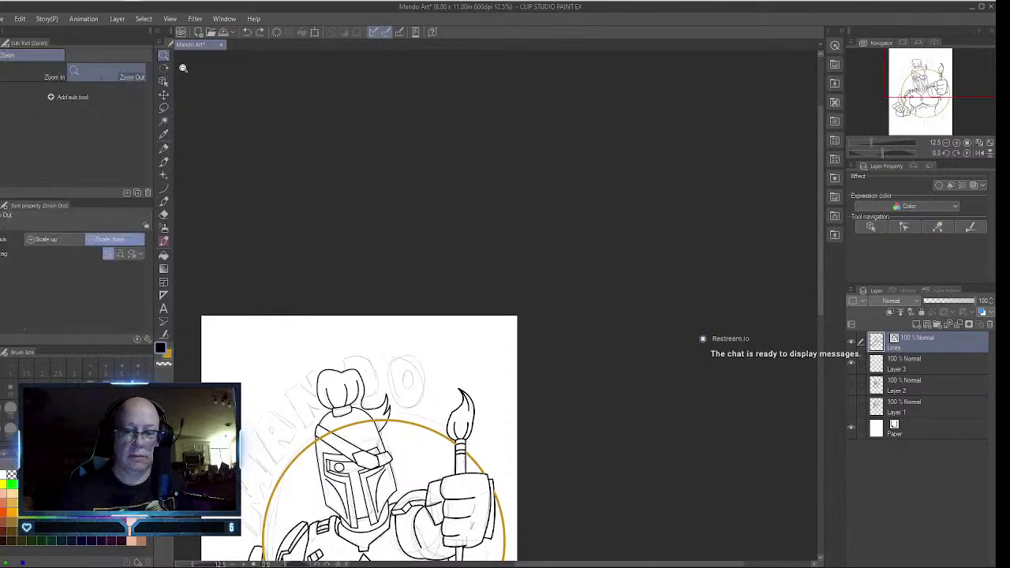
left_click_drag(368, 423, 434, 423)
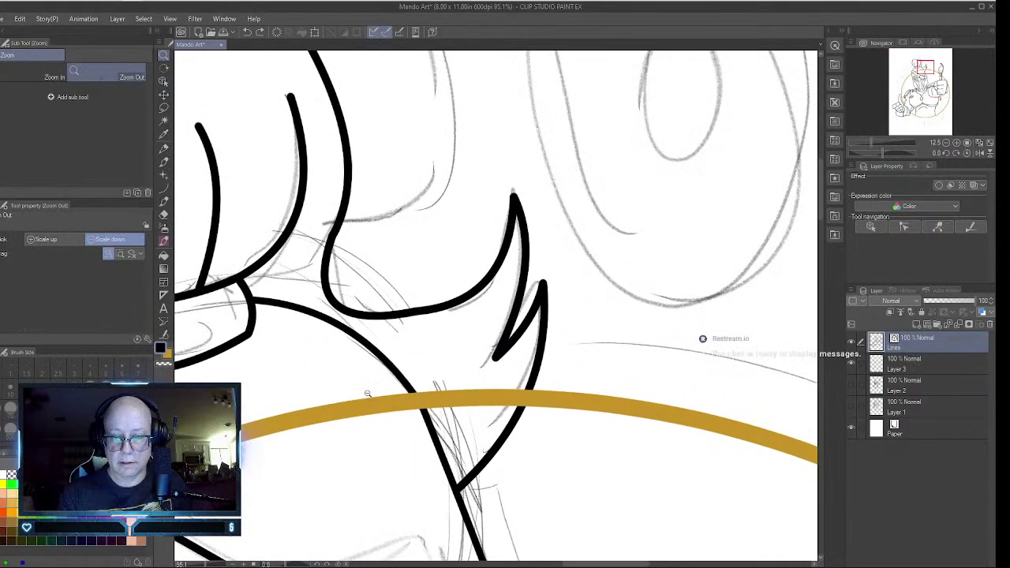
left_click(163, 214)
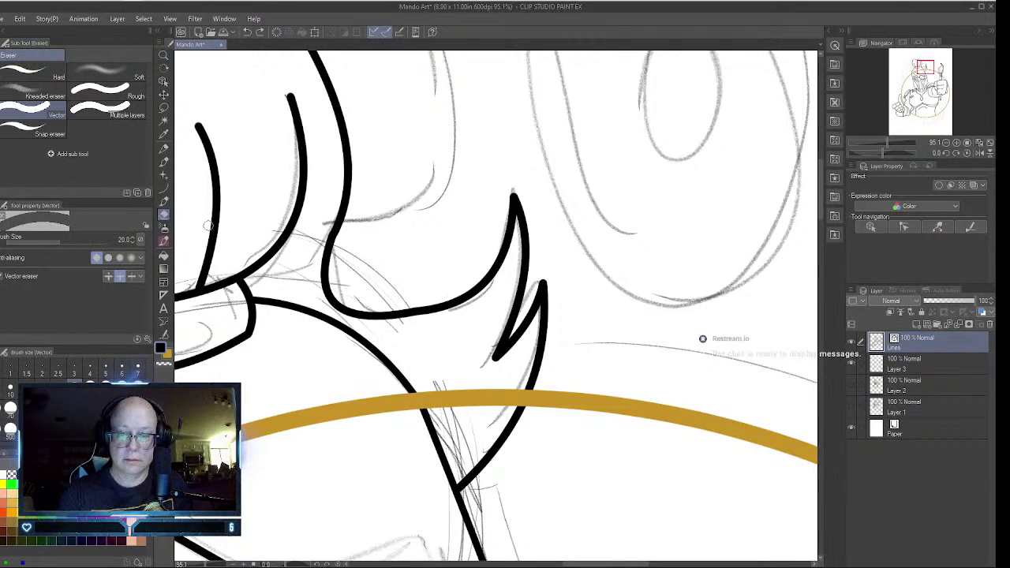
left_click(463, 403)
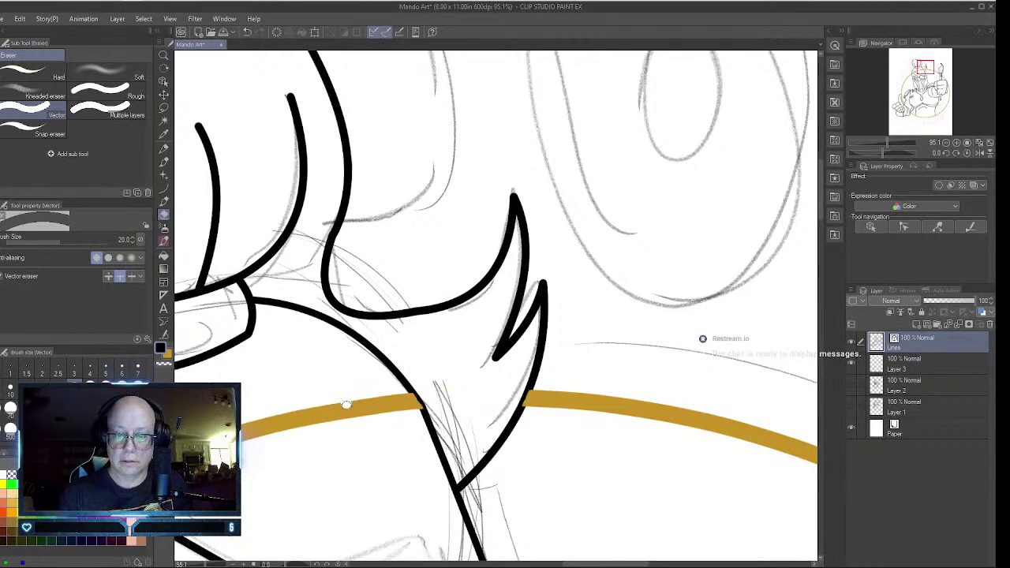
left_click(348, 405)
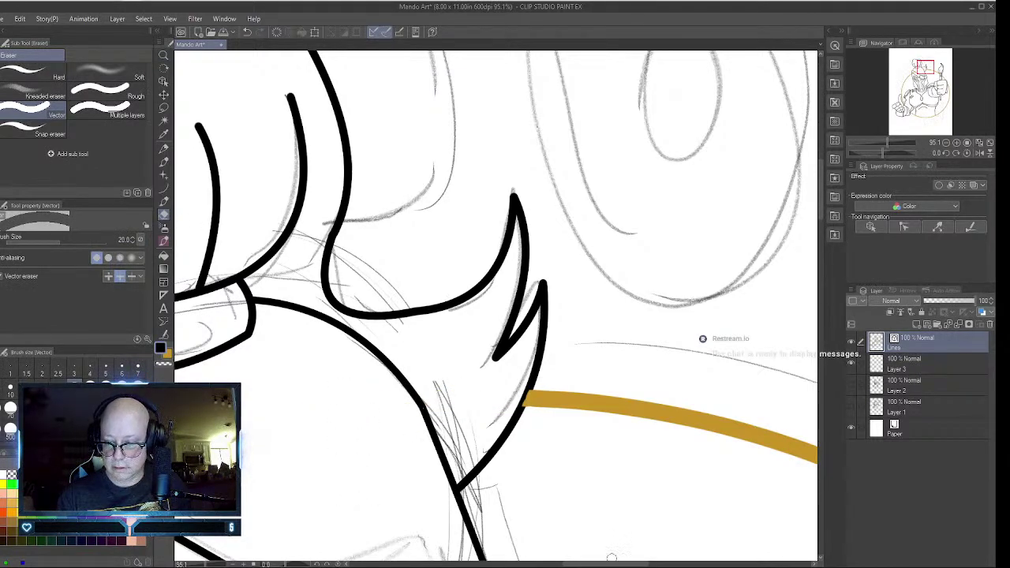
- Erase the remaining pieces of the gold arc inside the headband and just within the helmet's outer edge
left_click_drag(614, 563, 545, 563)
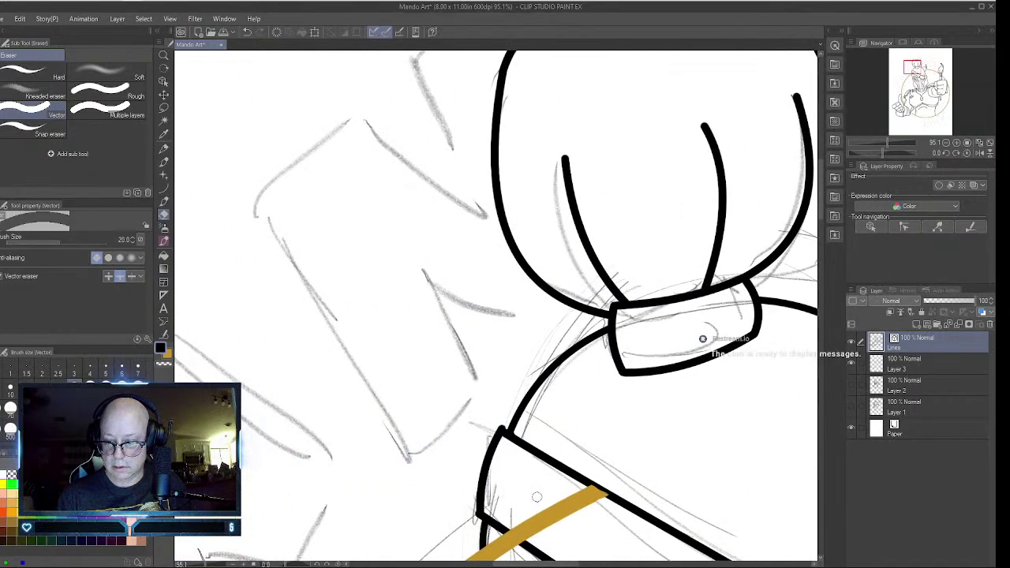
left_click(565, 514)
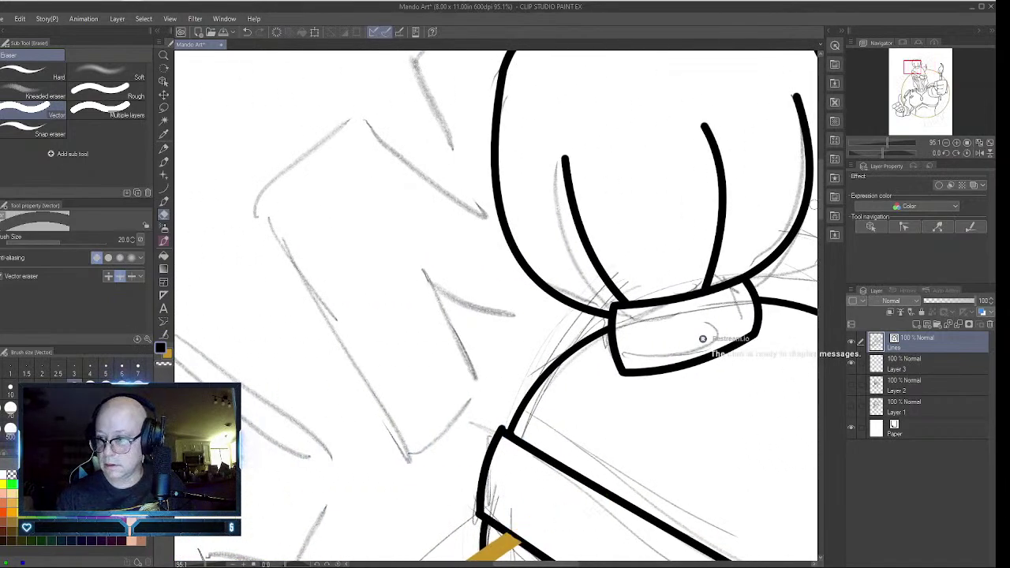
left_click_drag(822, 200, 823, 255)
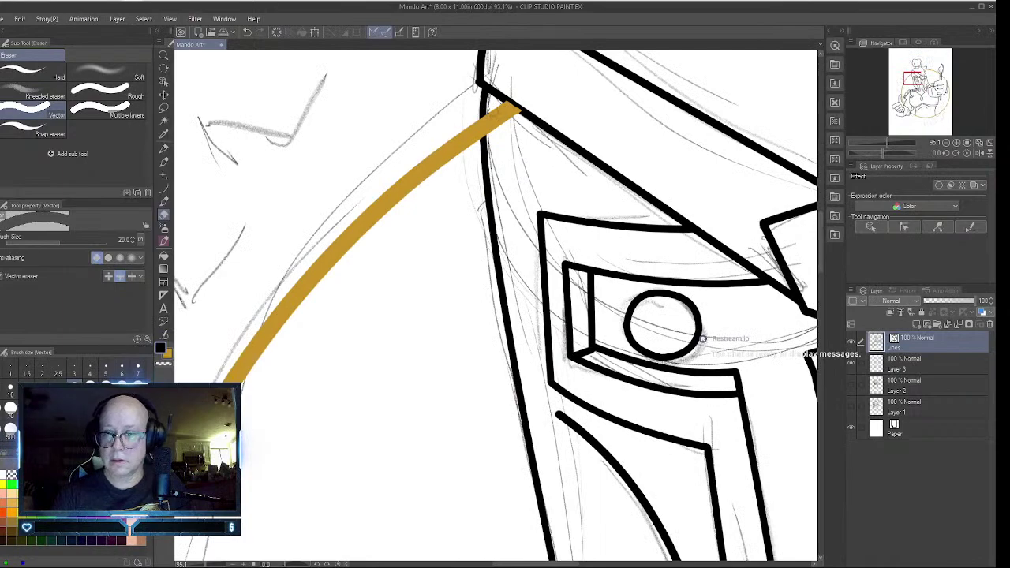
left_click(500, 114)
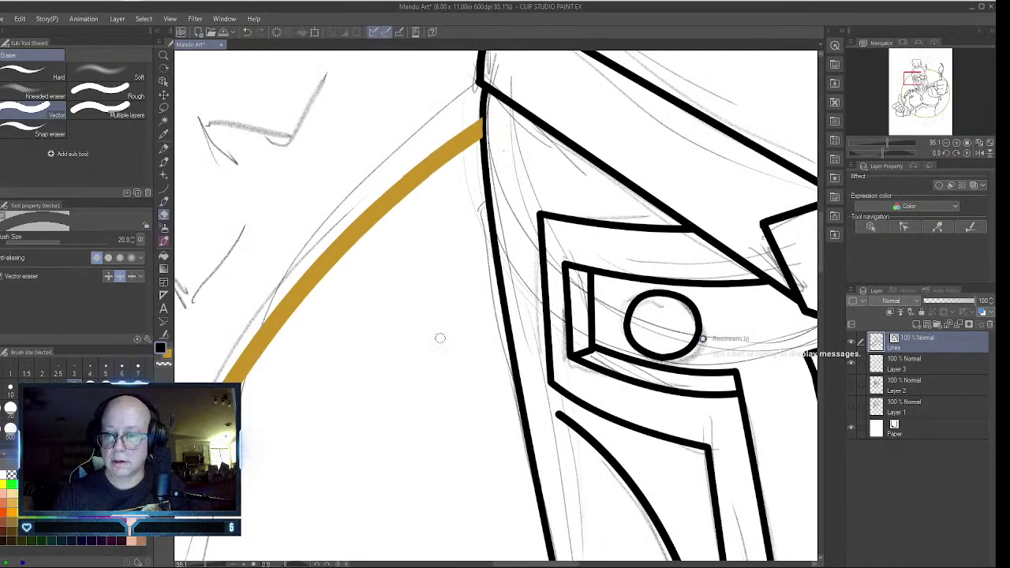
- Try to erase the overlap between the gold arc and the raised thumb's outline with the Vector eraser
left_click_drag(821, 243, 822, 314)
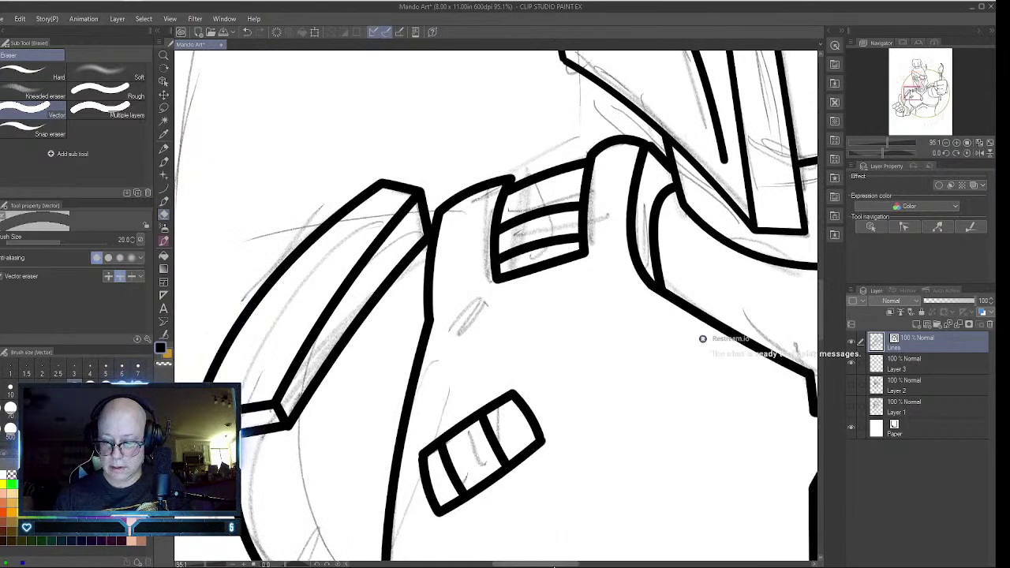
left_click_drag(530, 565, 483, 564)
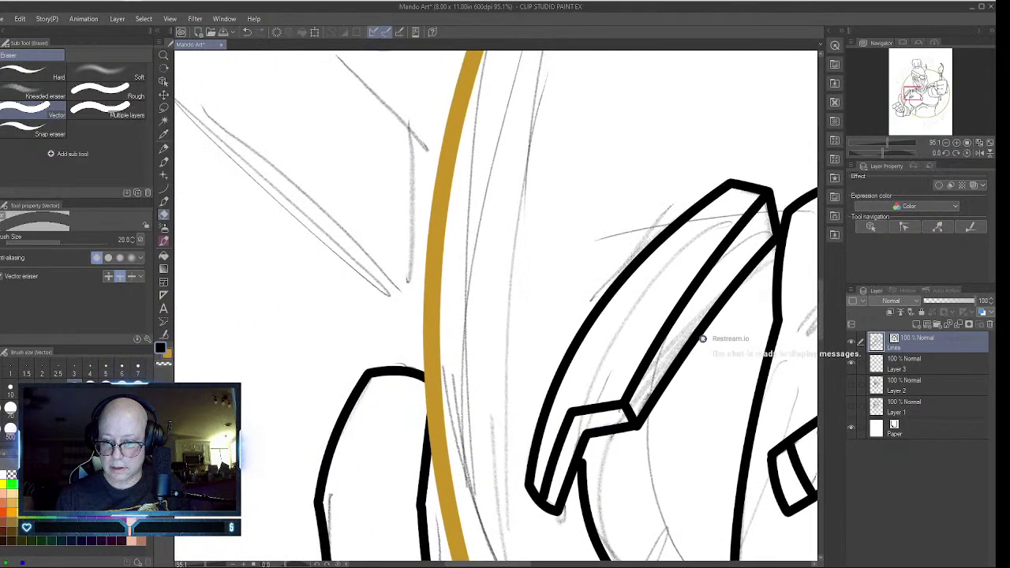
mouse_move(821, 285)
left_mouse_down()
mouse_move(818, 335)
mouse_move(820, 317)
left_mouse_up()
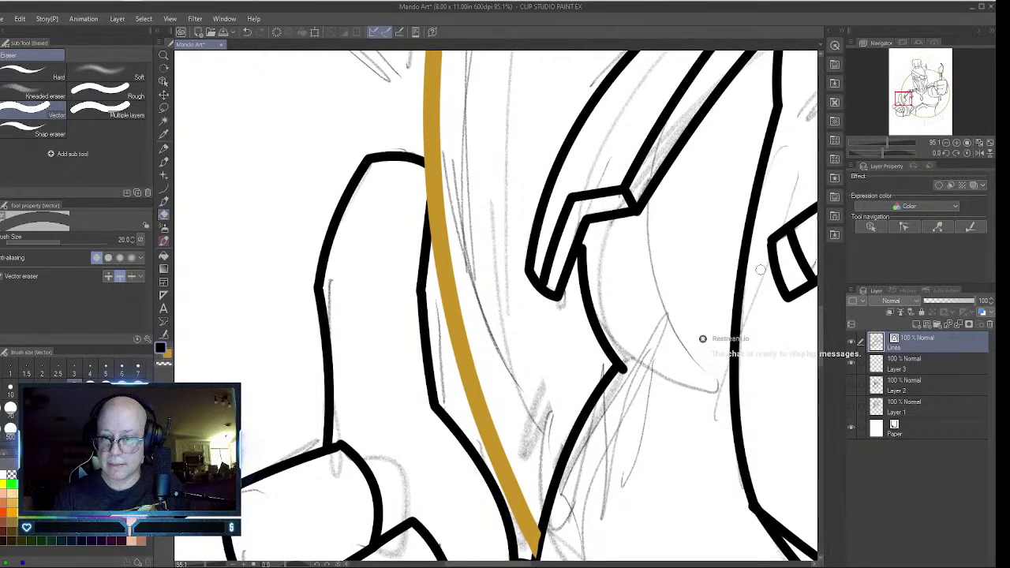
left_click(429, 180)
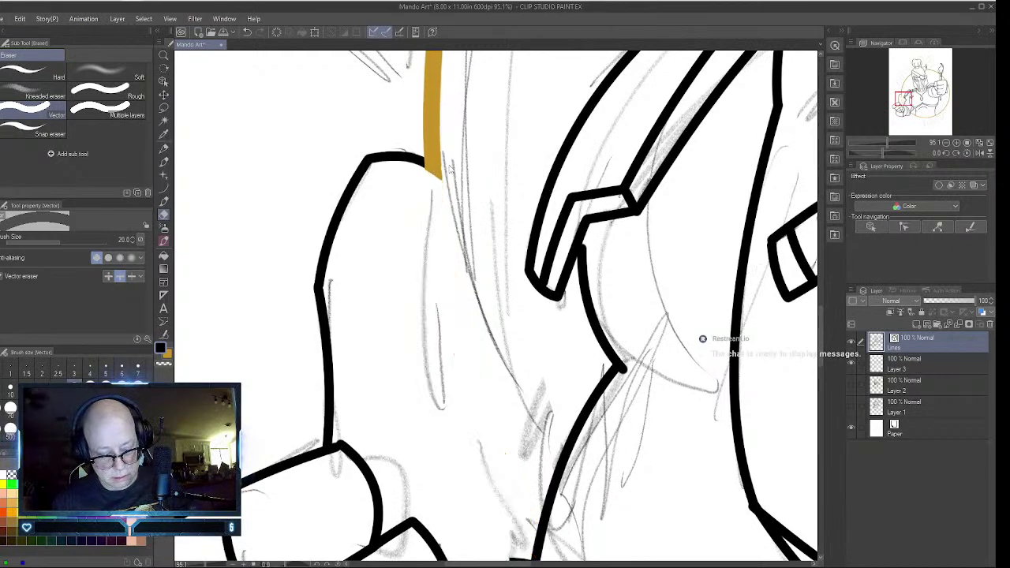
key("ctrl+z")
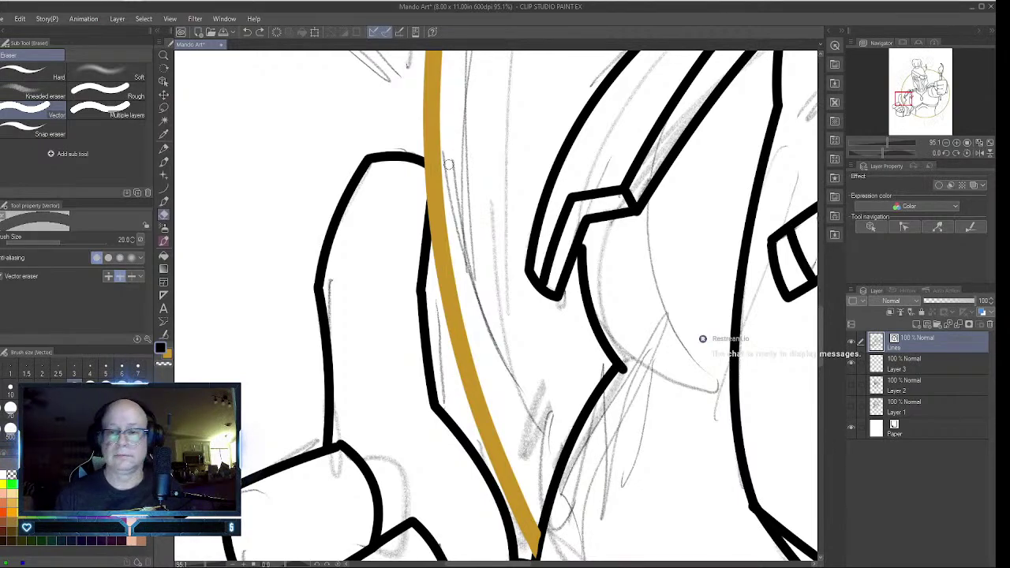
- Shift the gold arc's control points beside the raised thumb so the band clears the thumb's outline
left_click(163, 82)
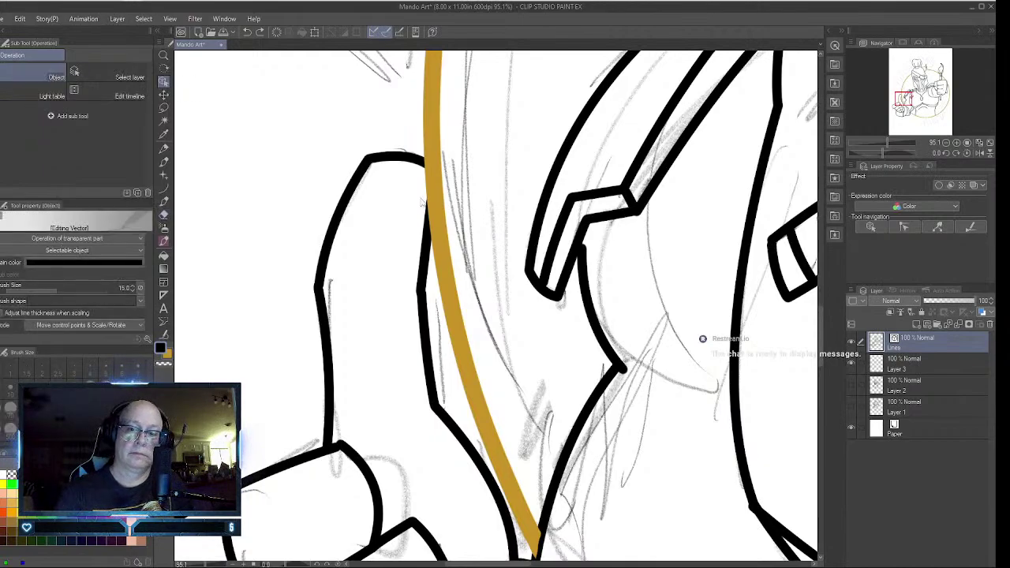
left_click(424, 241)
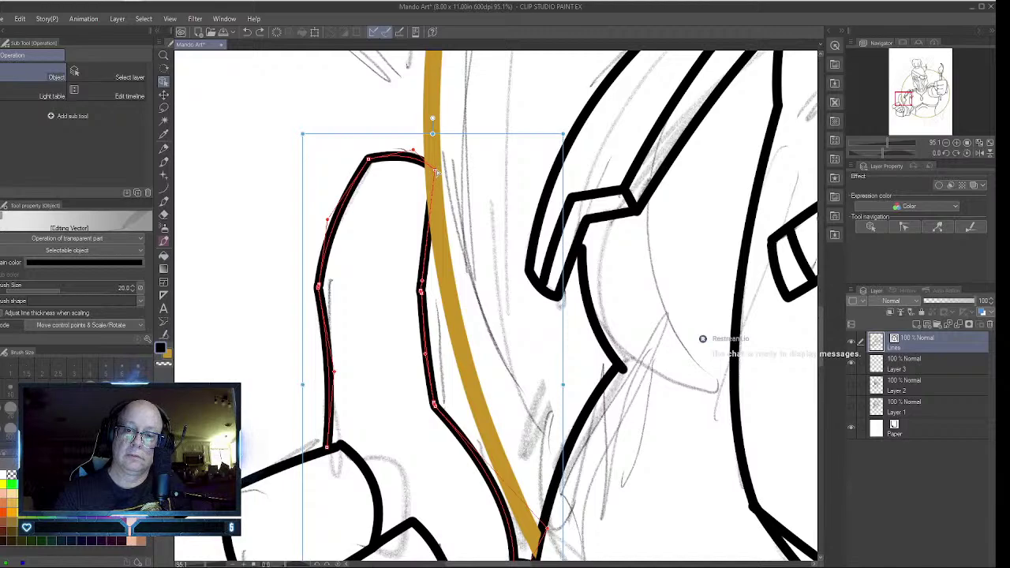
left_click(439, 197)
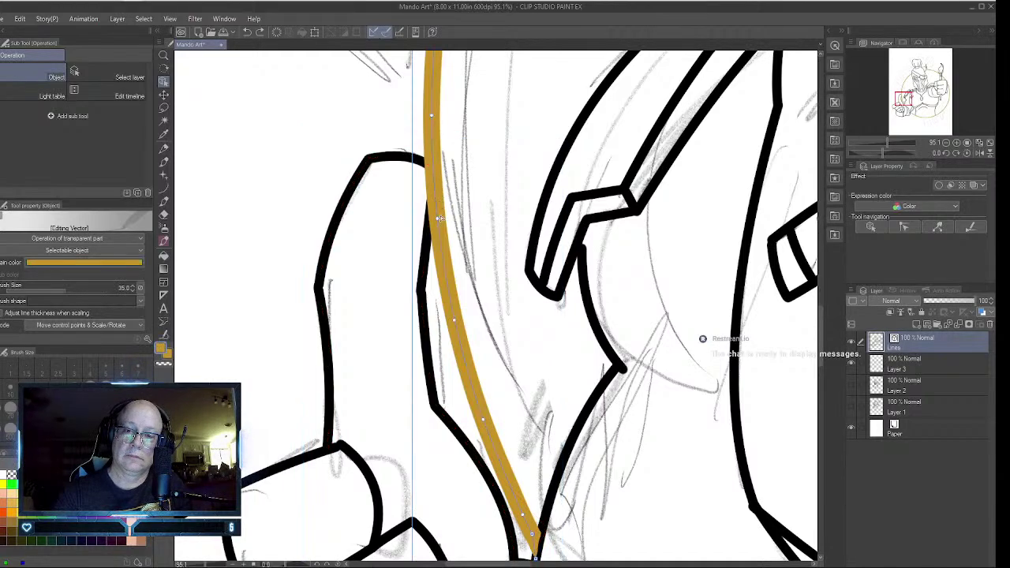
left_click_drag(439, 221, 446, 205)
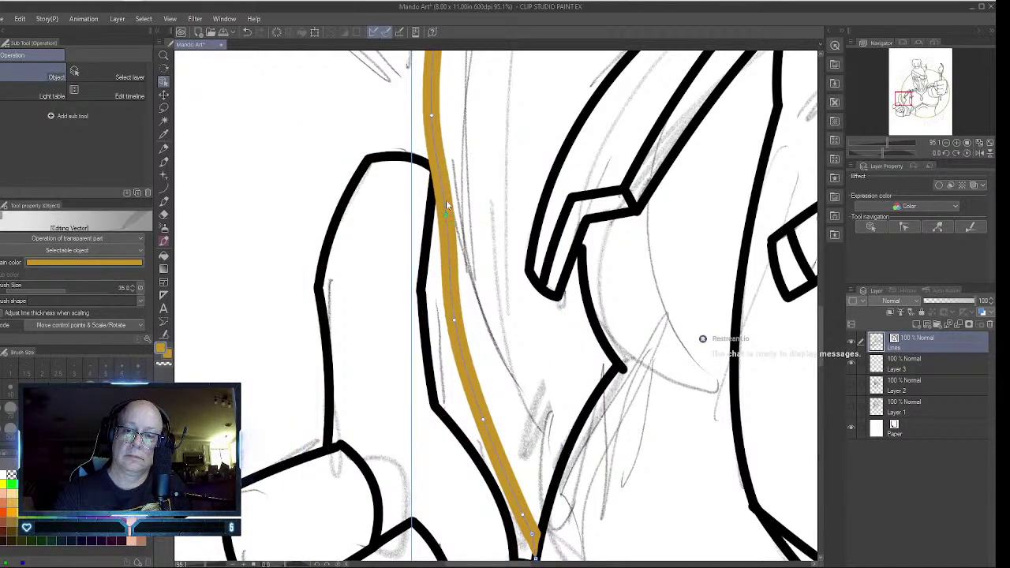
left_click_drag(433, 118, 440, 114)
left_click_drag(455, 319, 460, 319)
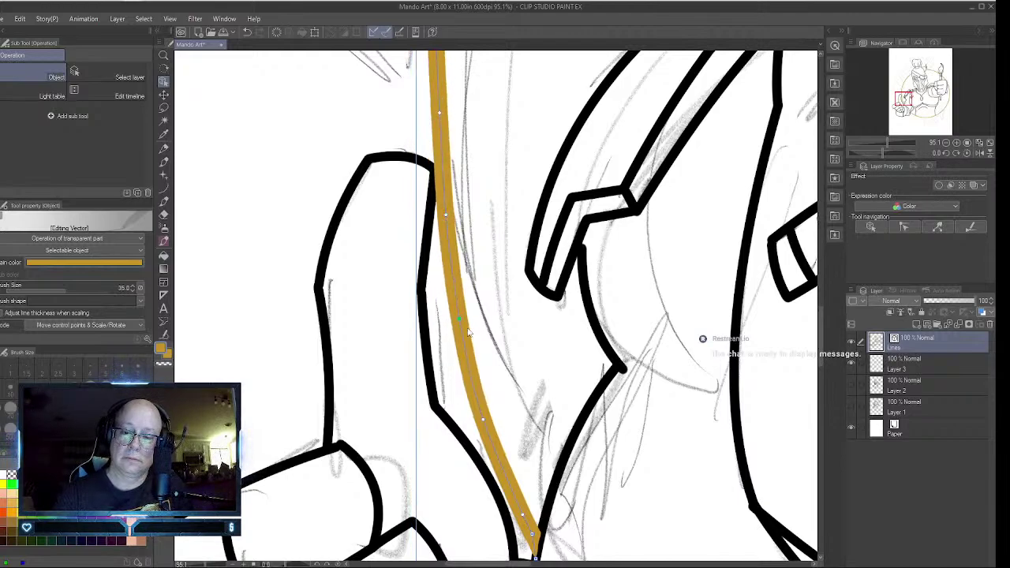
left_click_drag(483, 419, 488, 420)
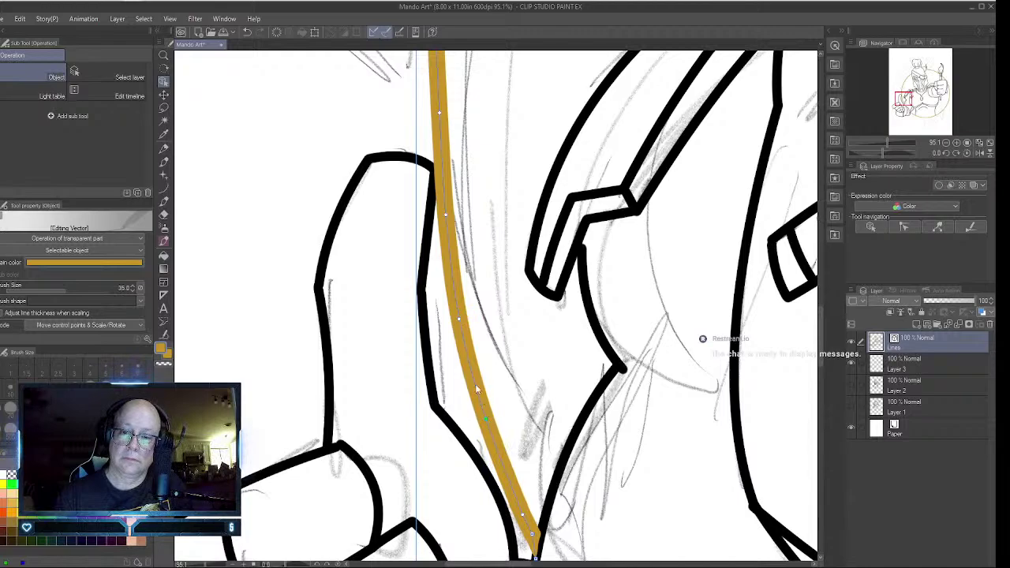
- Smooth the gold arc's control points below the thumb and adjust its end points at the forearm and elbow outlines
left_click_drag(448, 216, 447, 214)
left_click_drag(459, 319, 463, 319)
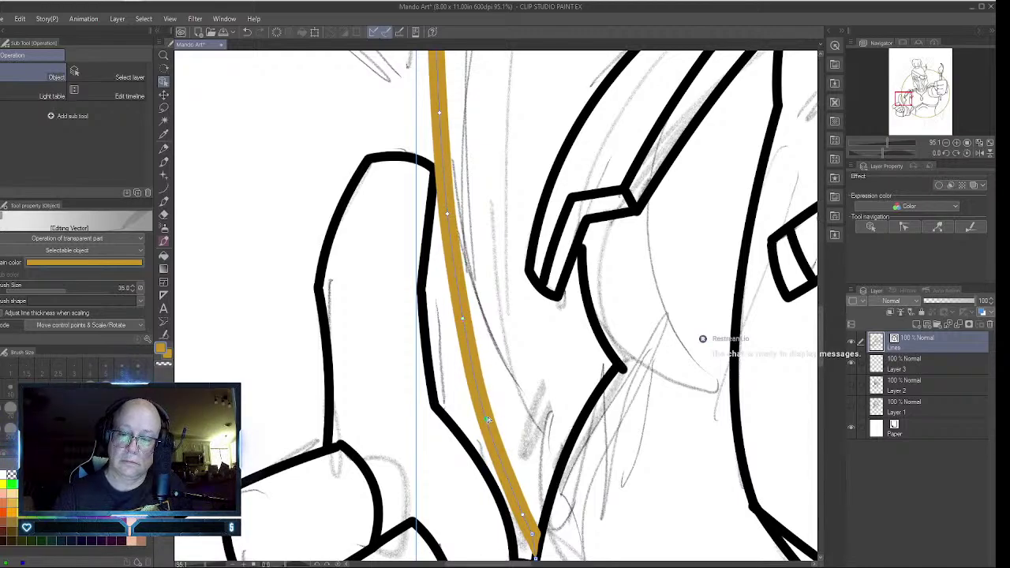
left_click_drag(488, 420, 490, 417)
mouse_move(524, 512)
left_mouse_down()
mouse_move(535, 554)
mouse_move(534, 525)
left_mouse_up()
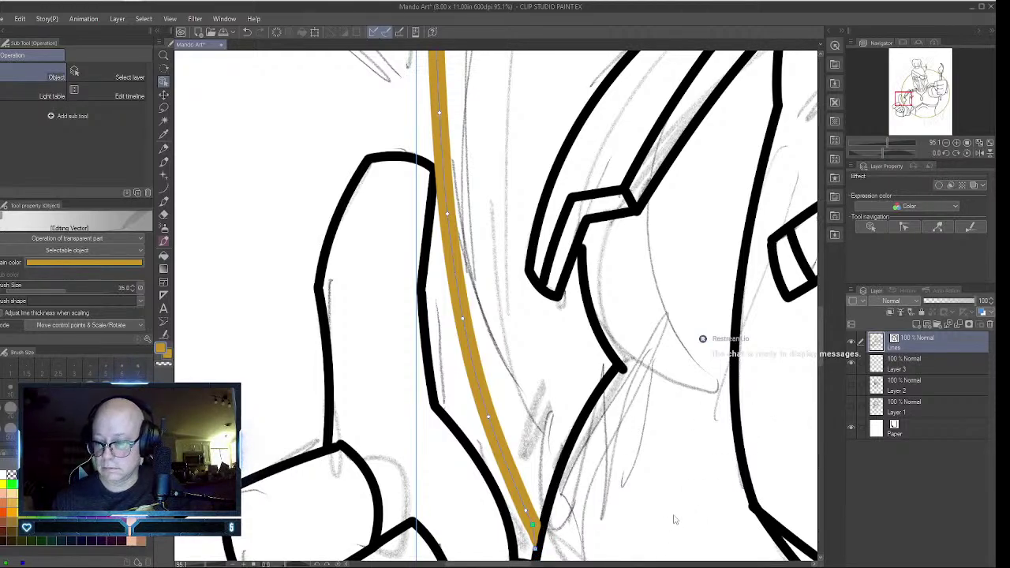
mouse_move(822, 332)
left_mouse_down()
mouse_move(820, 388)
mouse_move(773, 397)
left_mouse_up()
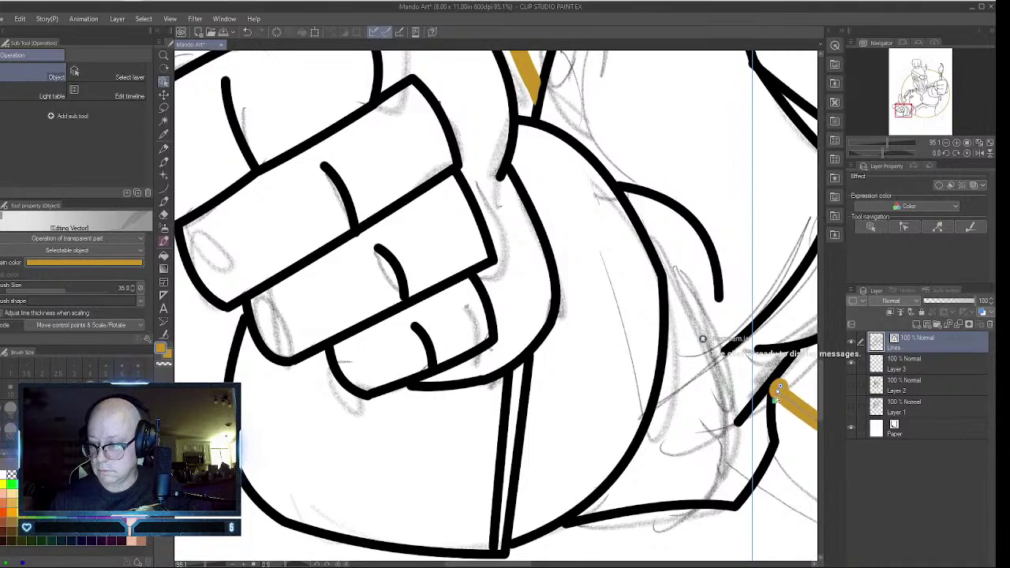
mouse_move(777, 394)
left_mouse_down()
mouse_move(781, 384)
mouse_move(782, 394)
left_mouse_up()
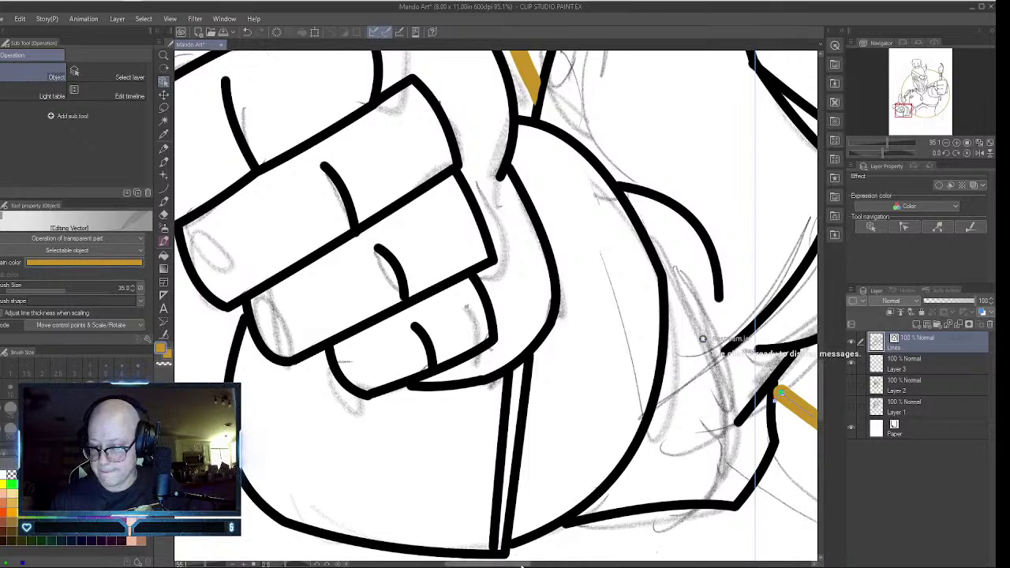
- Hide the Layer 3 sketch to check the inked lines across the whole drawing
left_click_drag(521, 565, 710, 552)
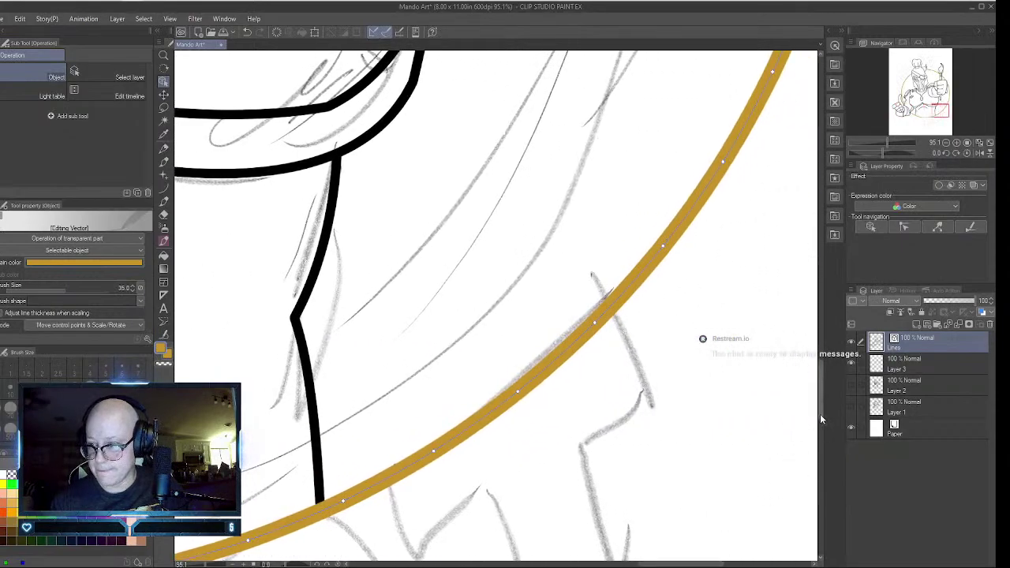
left_click_drag(820, 413, 820, 304)
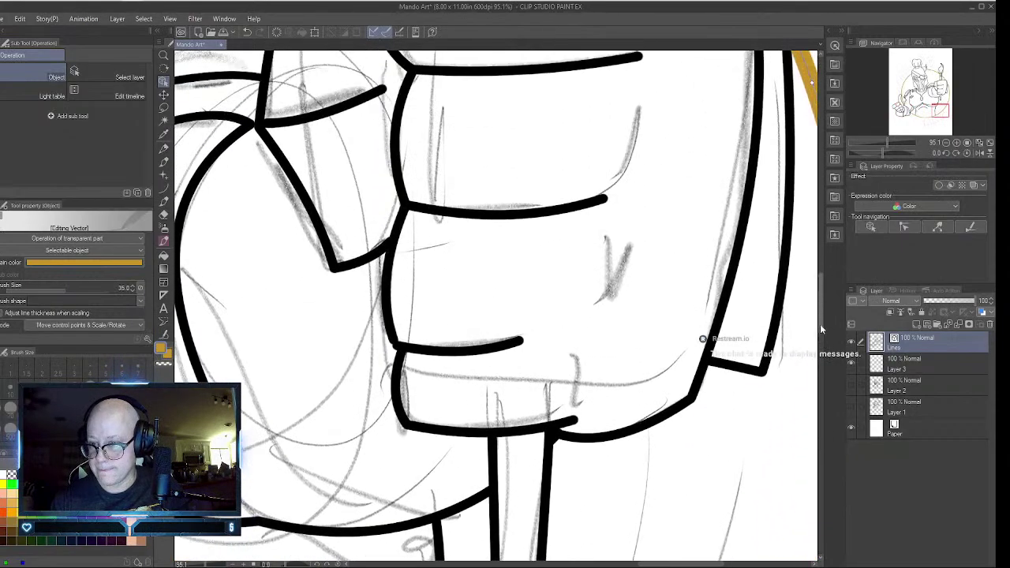
left_click(163, 56)
left_click_drag(630, 261, 559, 284)
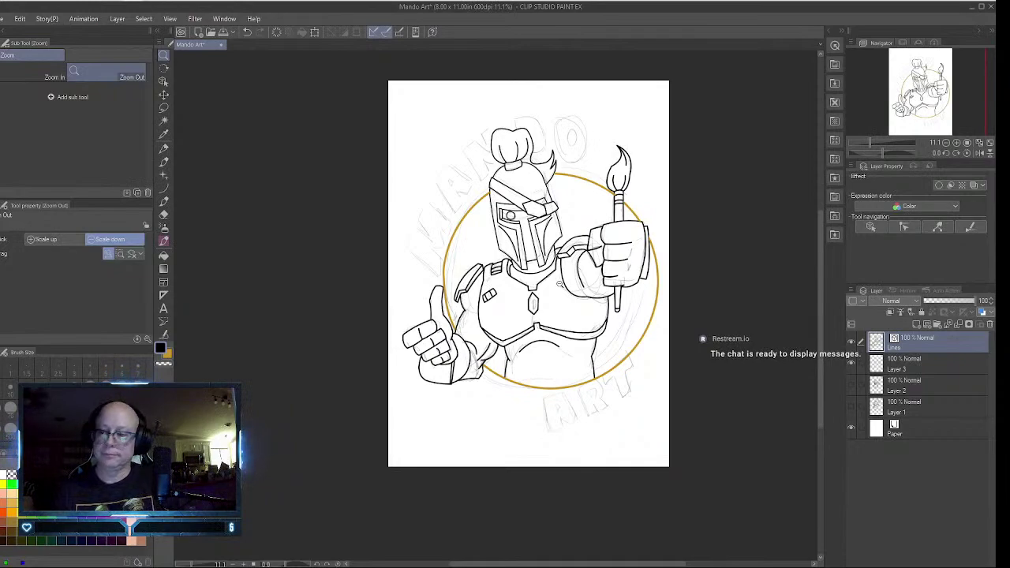
left_click(855, 360)
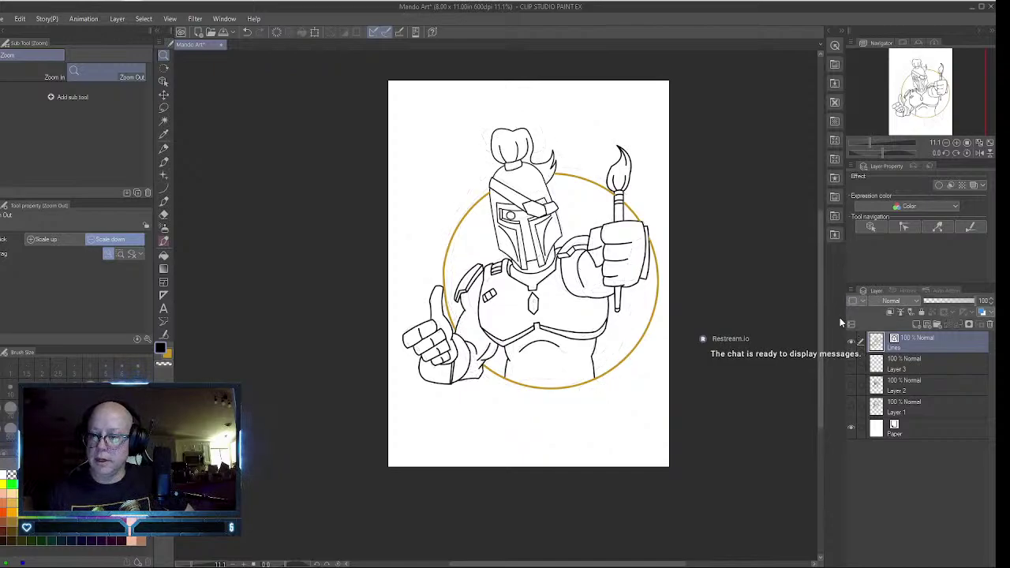
- Move the gold arc's upper end points clear of the glove cuff's outer outline beside the brush-holding fist
scroll(645, 243, "up", 10)
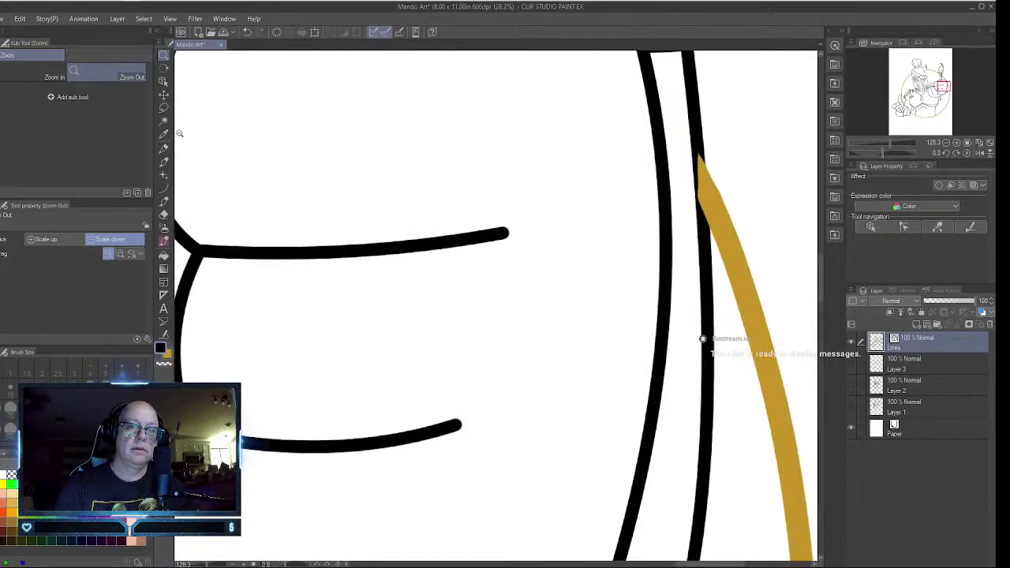
left_click(164, 81)
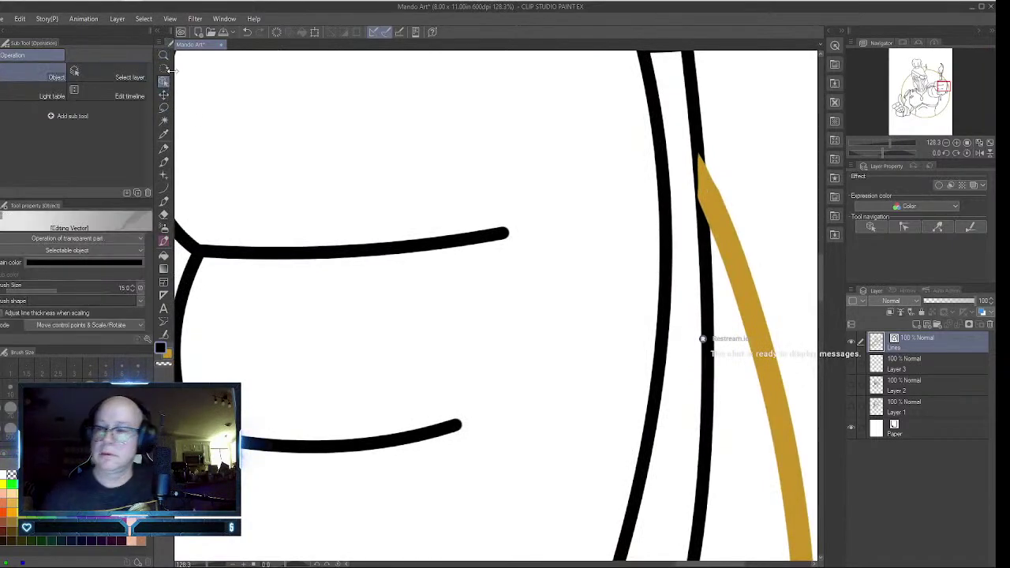
left_click(711, 199)
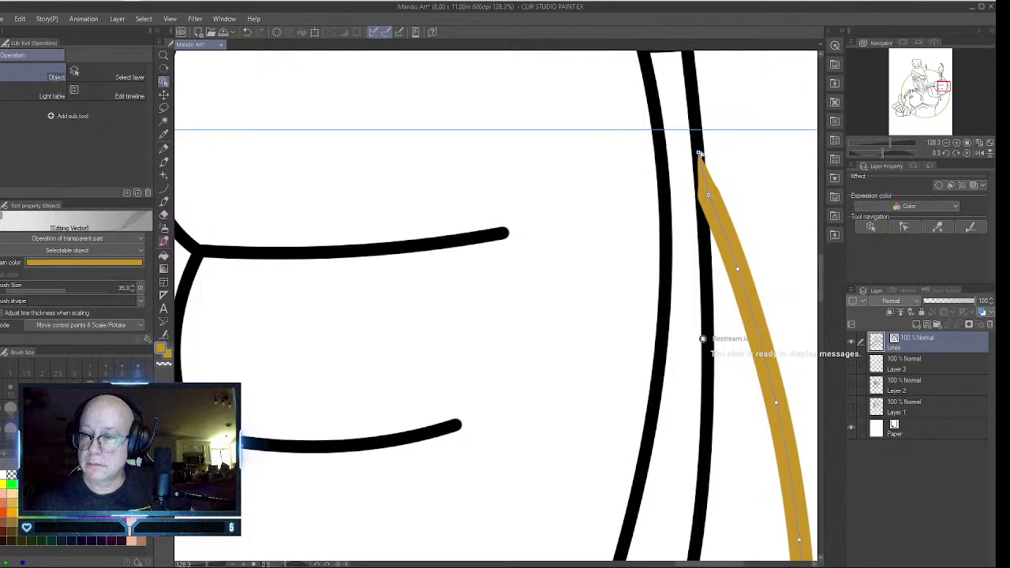
left_click_drag(699, 153, 704, 156)
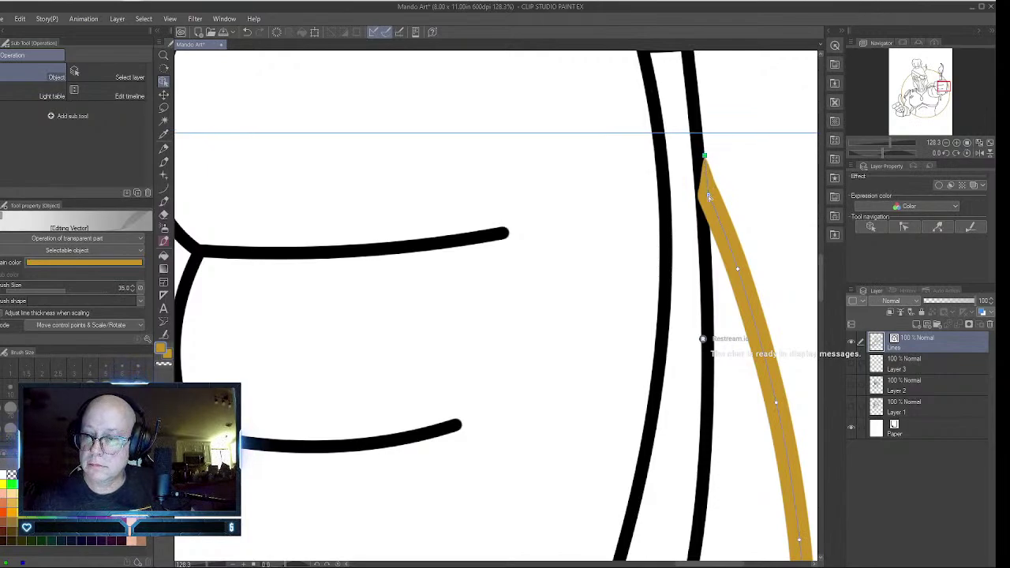
left_click_drag(709, 195, 717, 198)
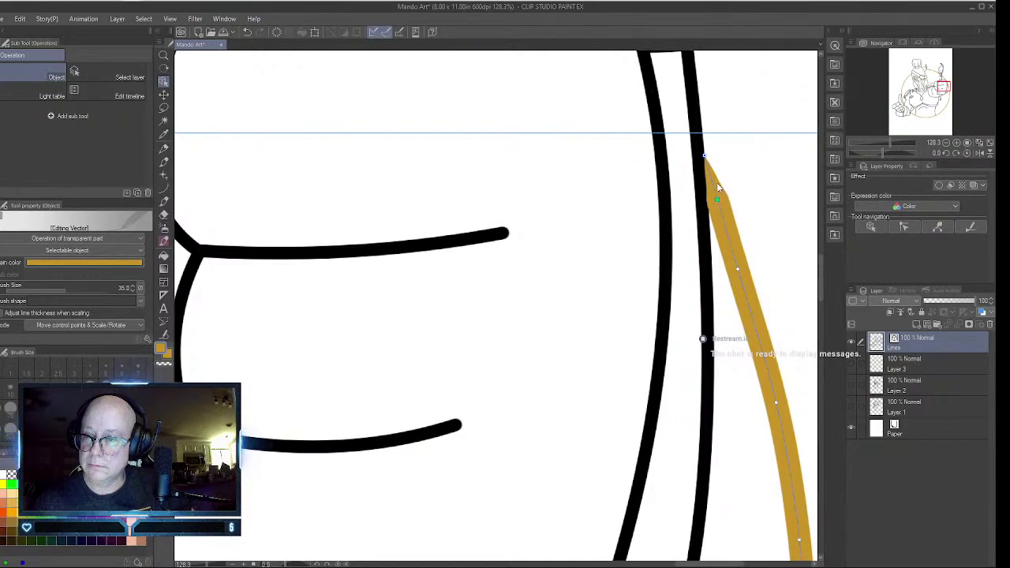
left_click(164, 56)
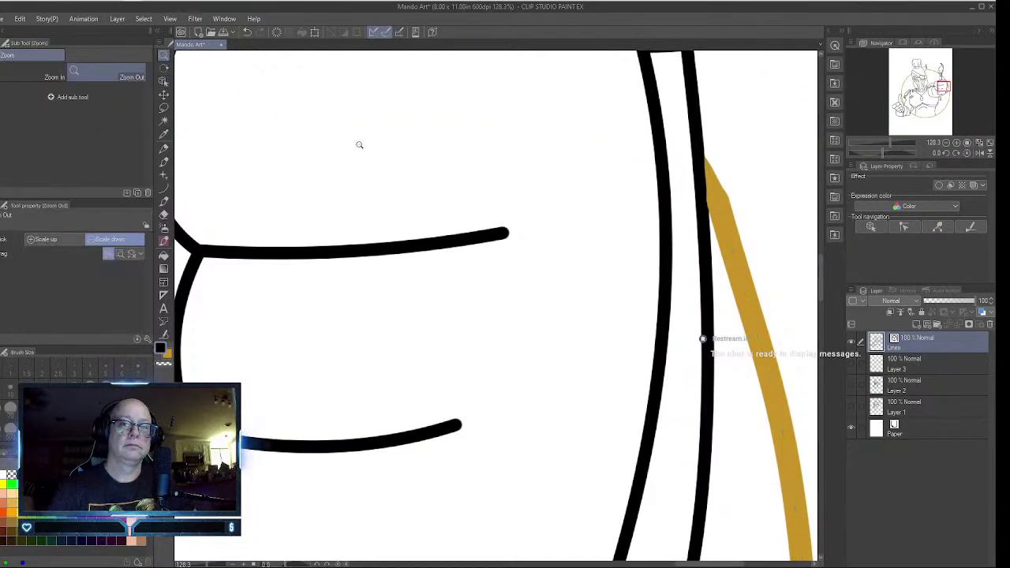
- Adjust both ends of the short gold arc between the brush handle and the fist so they meet the black outlines
left_click_drag(501, 247, 457, 259)
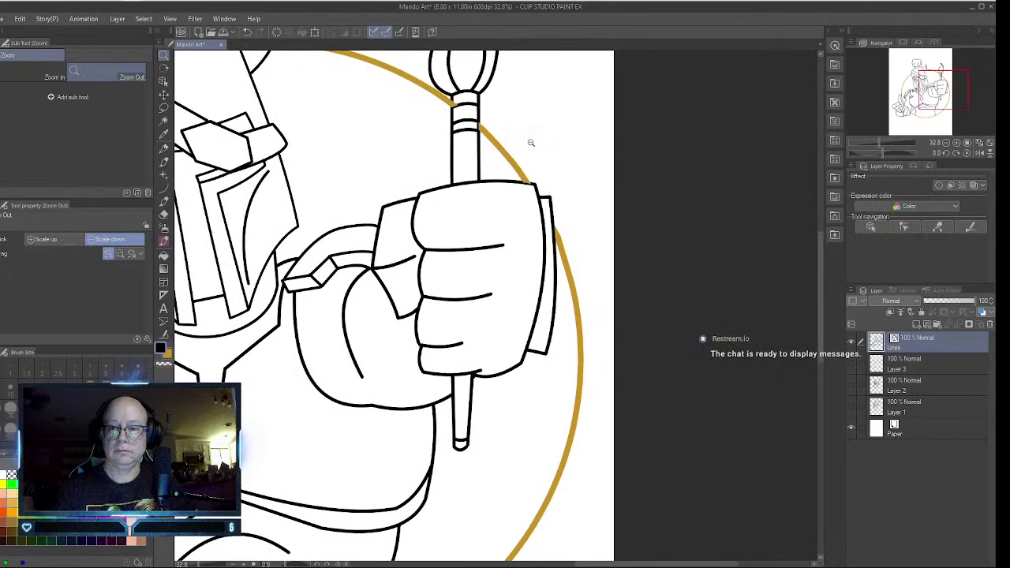
left_click_drag(531, 142, 566, 140)
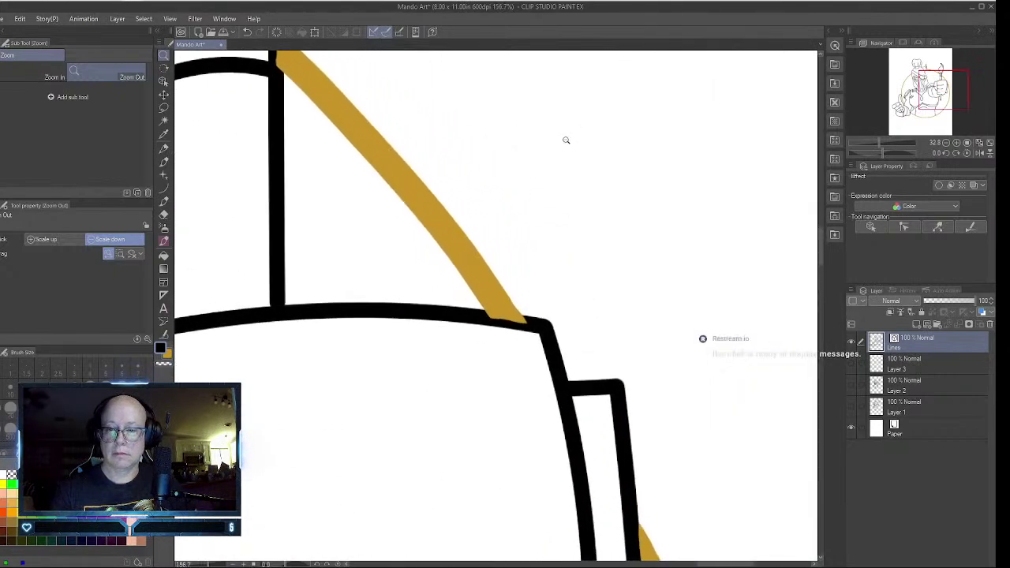
left_click(163, 81)
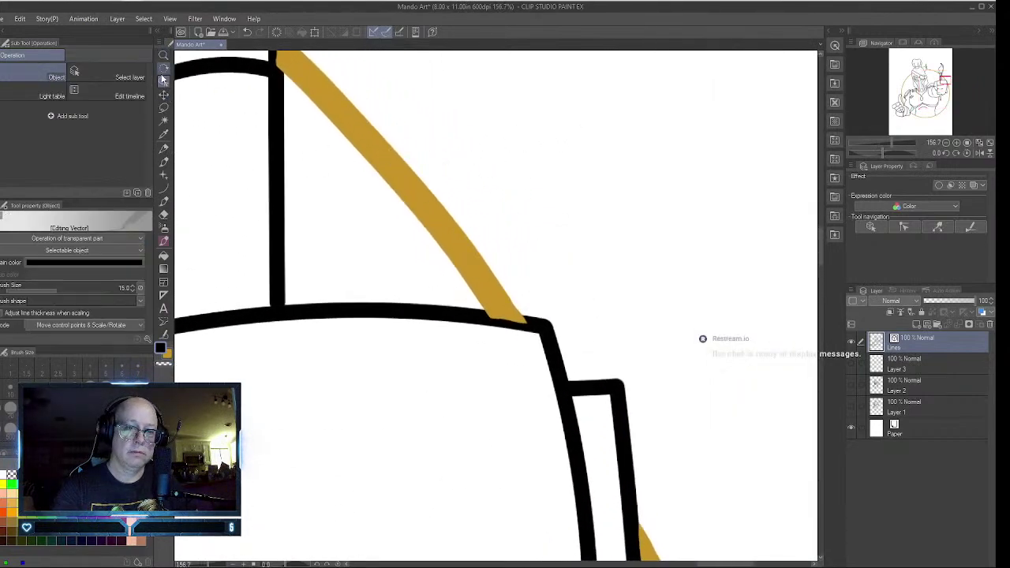
left_click(497, 302)
mouse_move(497, 305)
left_mouse_down()
mouse_move(527, 321)
mouse_move(521, 313)
left_mouse_up()
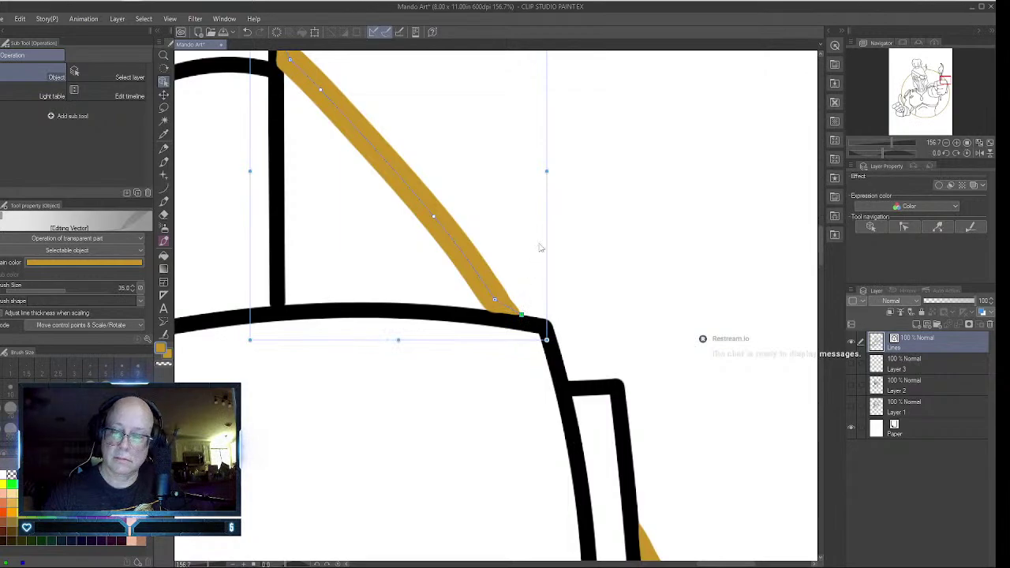
left_click_drag(821, 256, 820, 220)
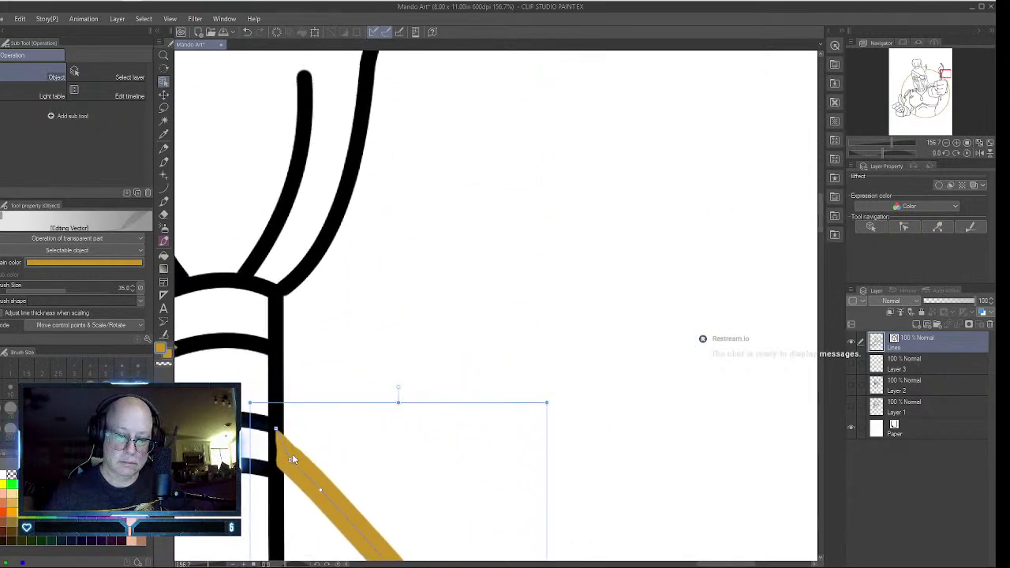
left_click_drag(276, 429, 297, 464)
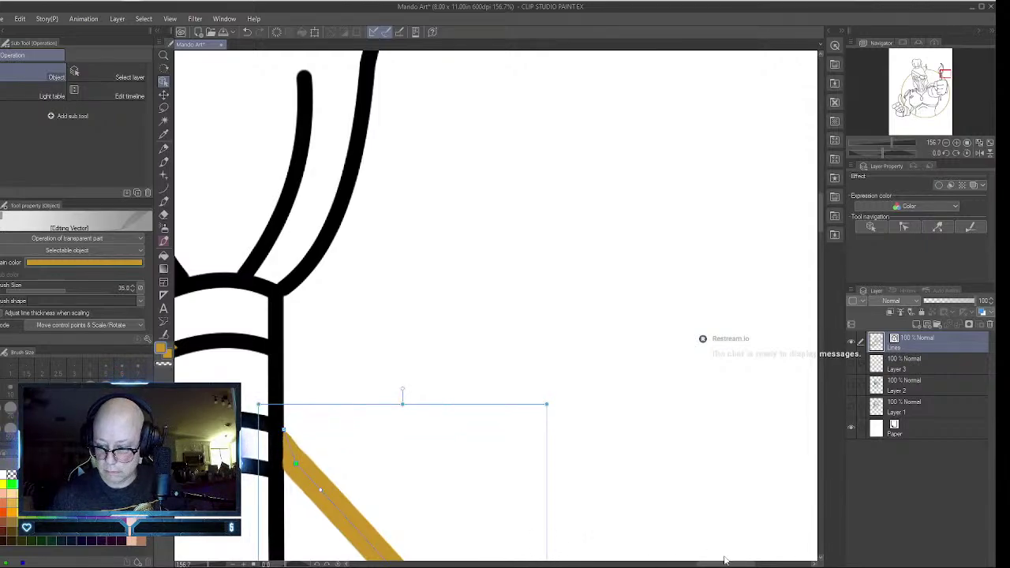
- Pull the gold arc's ends back to the outlines of the brush handle and the hair strand behind the helmet
left_click_drag(726, 565, 695, 564)
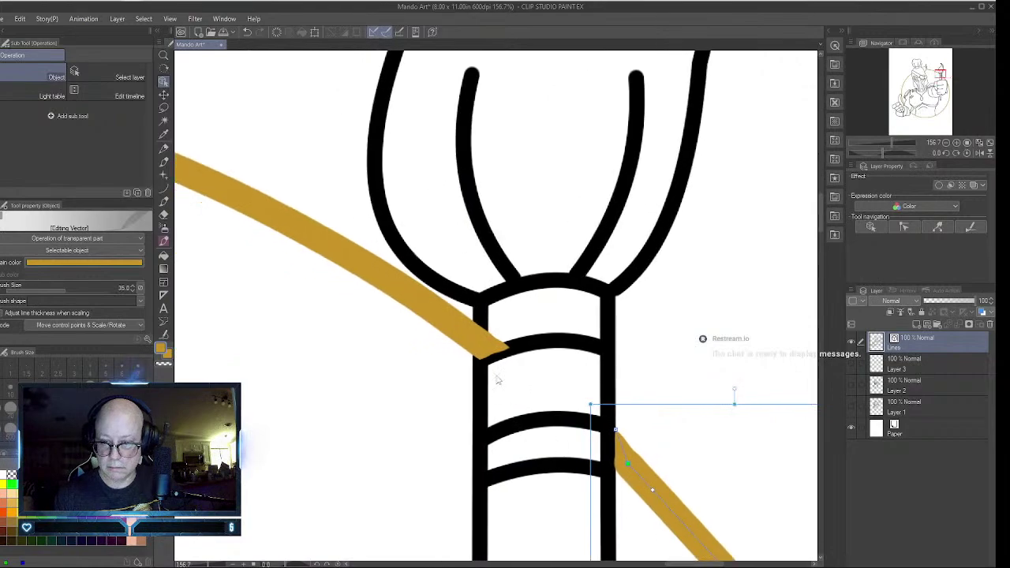
left_click(467, 338)
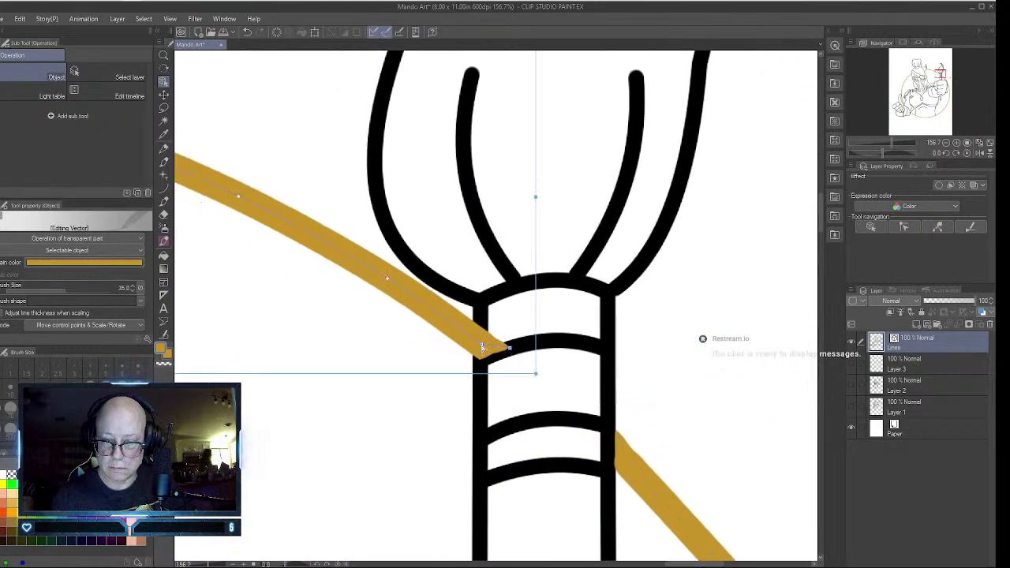
mouse_move(481, 345)
left_mouse_down()
mouse_move(476, 331)
mouse_move(472, 350)
mouse_move(464, 344)
mouse_move(470, 325)
mouse_move(471, 359)
mouse_move(463, 329)
left_mouse_up()
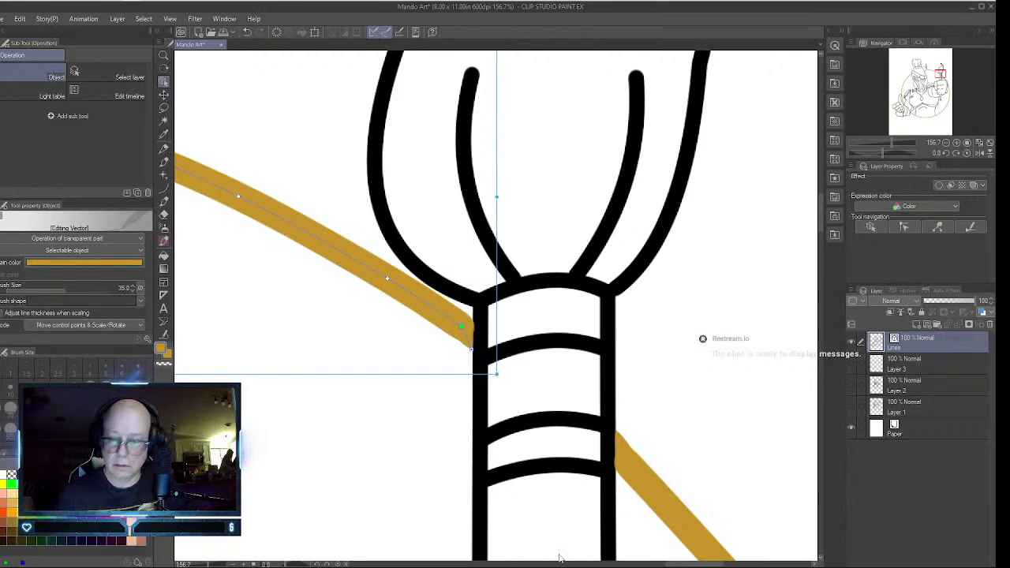
left_click_drag(691, 564, 603, 565)
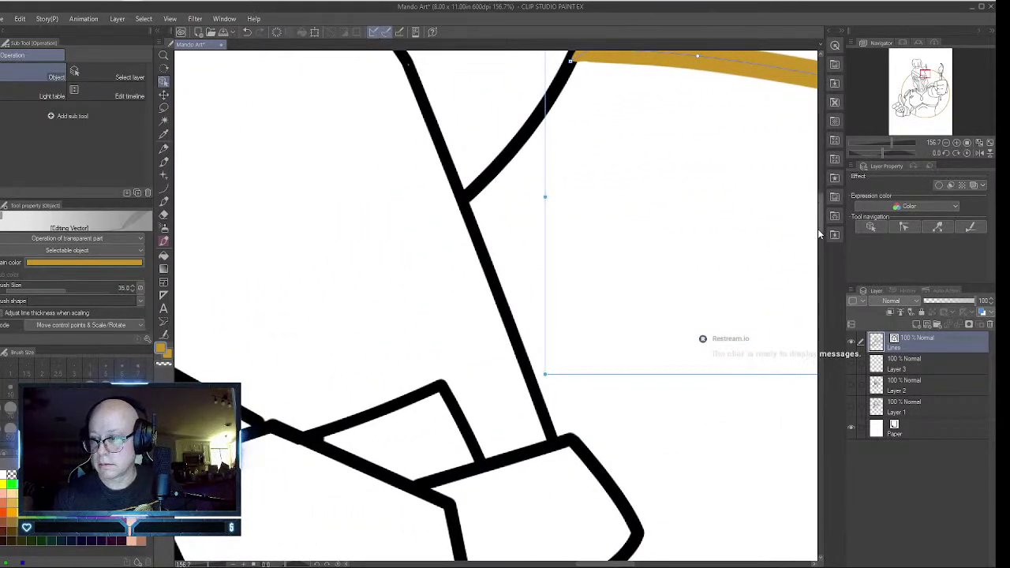
left_click_drag(820, 230, 820, 216)
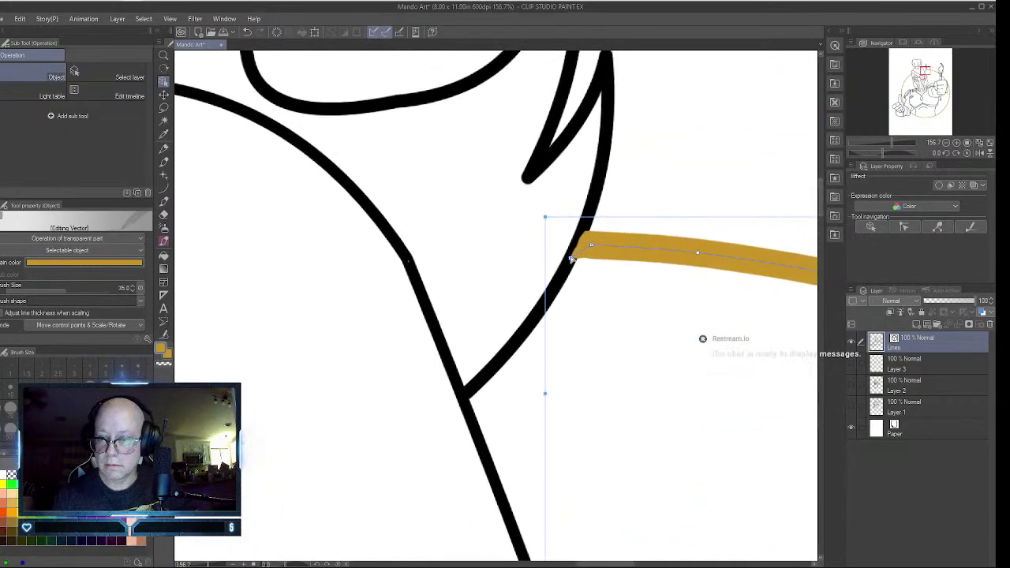
mouse_move(571, 257)
left_mouse_down()
mouse_move(591, 239)
mouse_move(594, 248)
left_mouse_up()
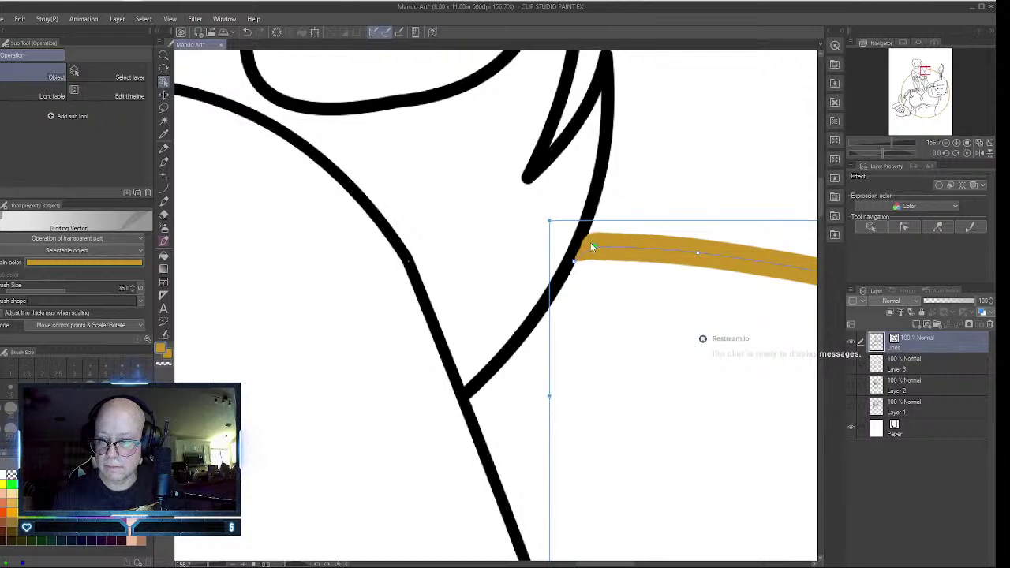
- Shift the gold arc's end points off the helmet's outline, just below the headband
left_click_drag(613, 562, 537, 563)
left_click(453, 517)
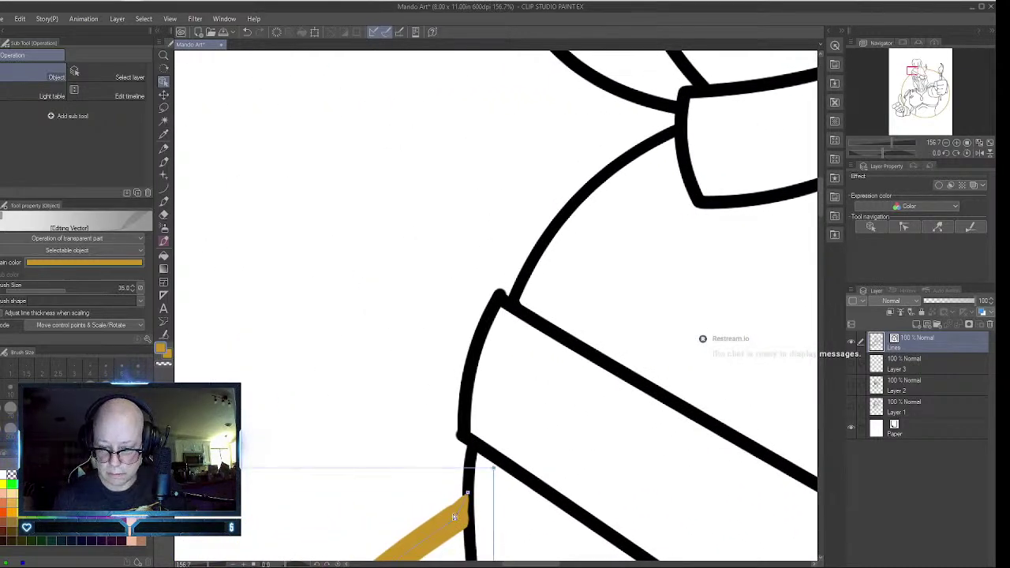
left_click_drag(464, 495, 452, 521)
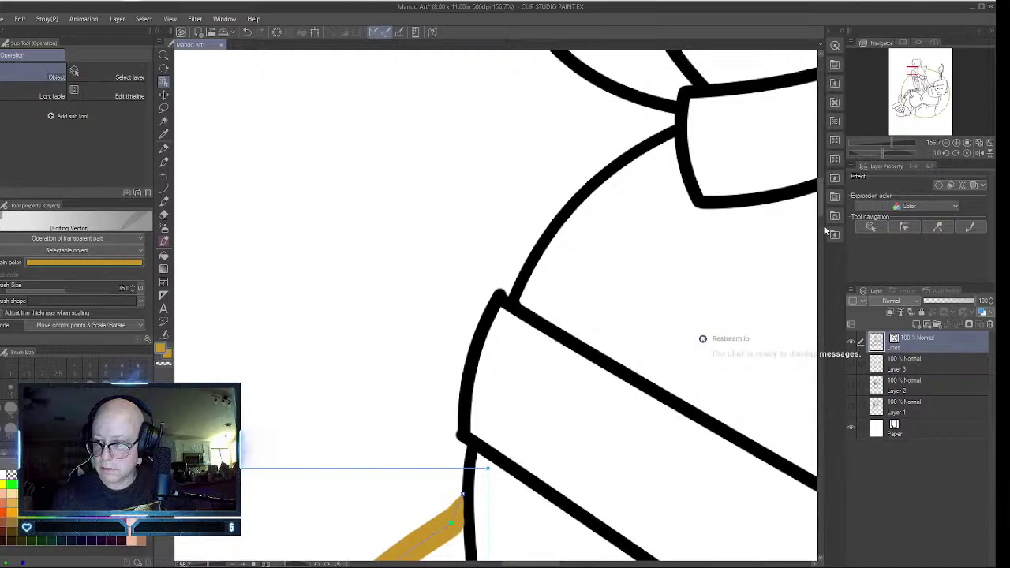
- Examine the trimmed gold circle around the character, from close up to the whole page
left_click_drag(820, 200, 813, 308)
left_click(164, 56)
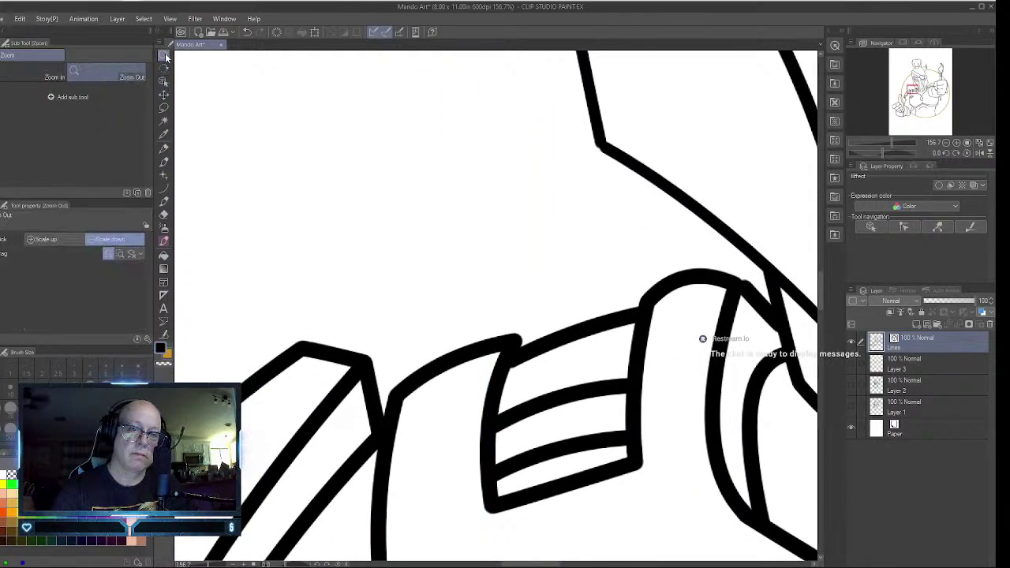
left_click(539, 237)
left_click(500, 241)
left_click(500, 241)
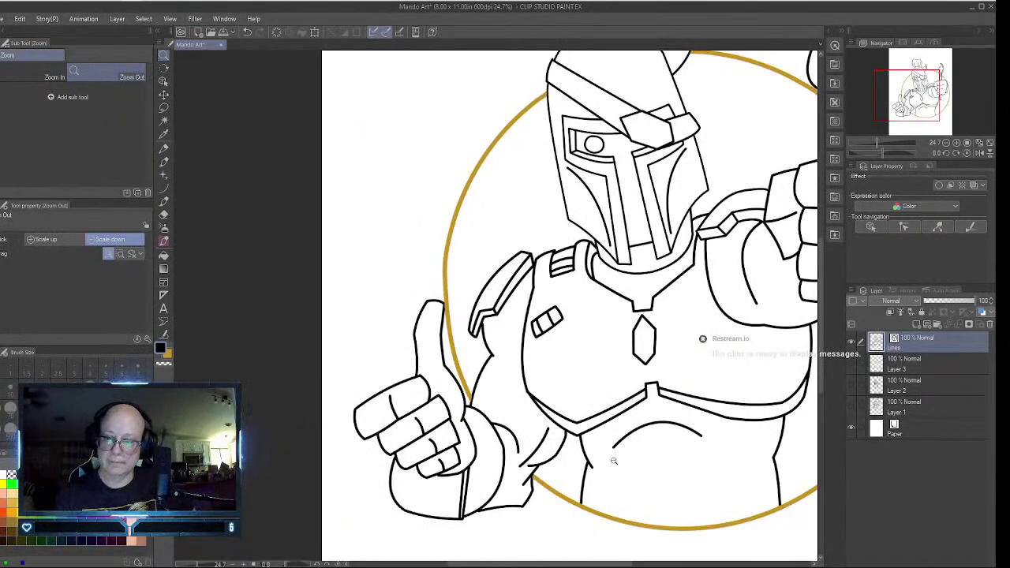
left_click_drag(566, 564, 623, 563)
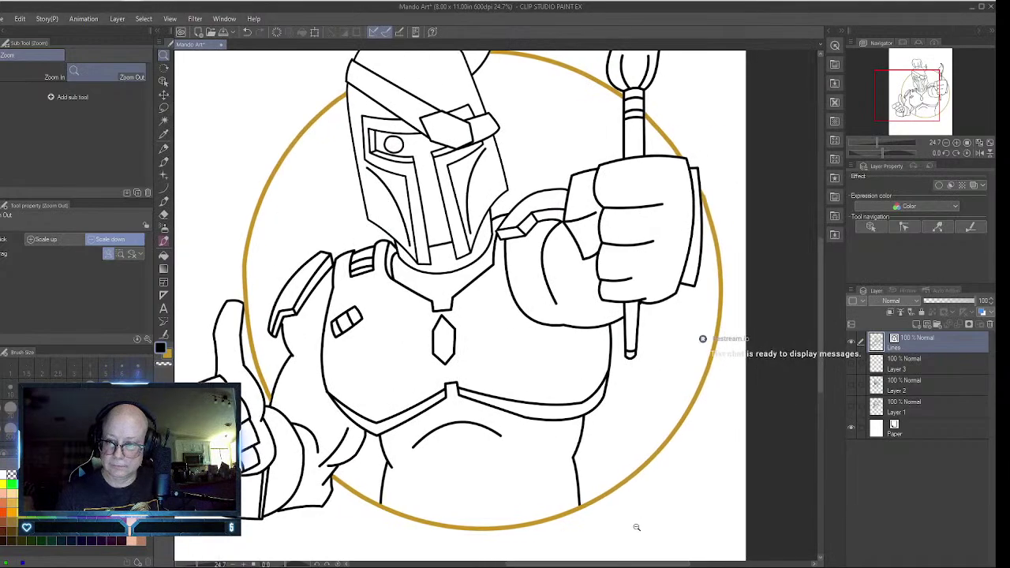
left_click_drag(820, 366, 820, 347)
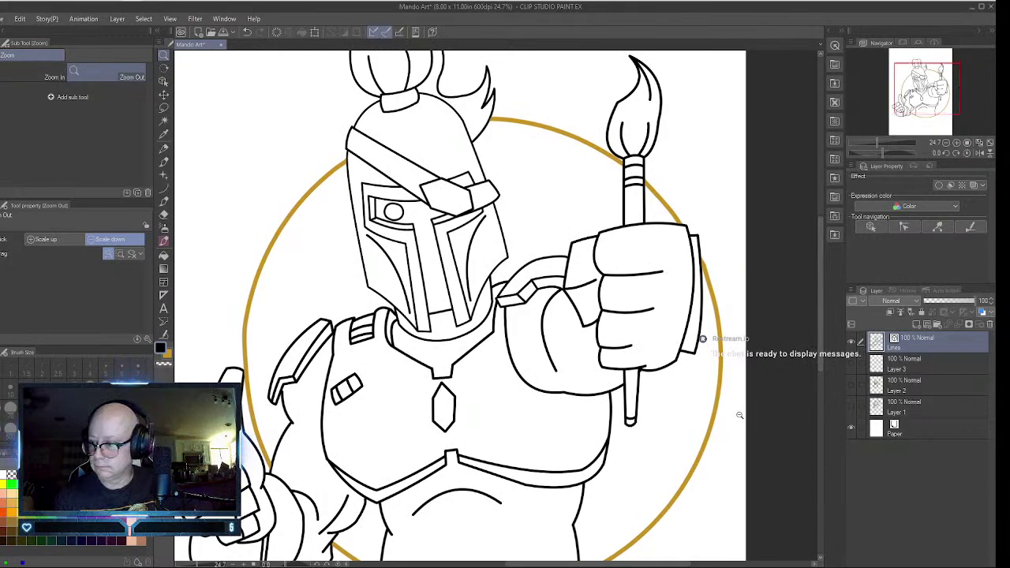
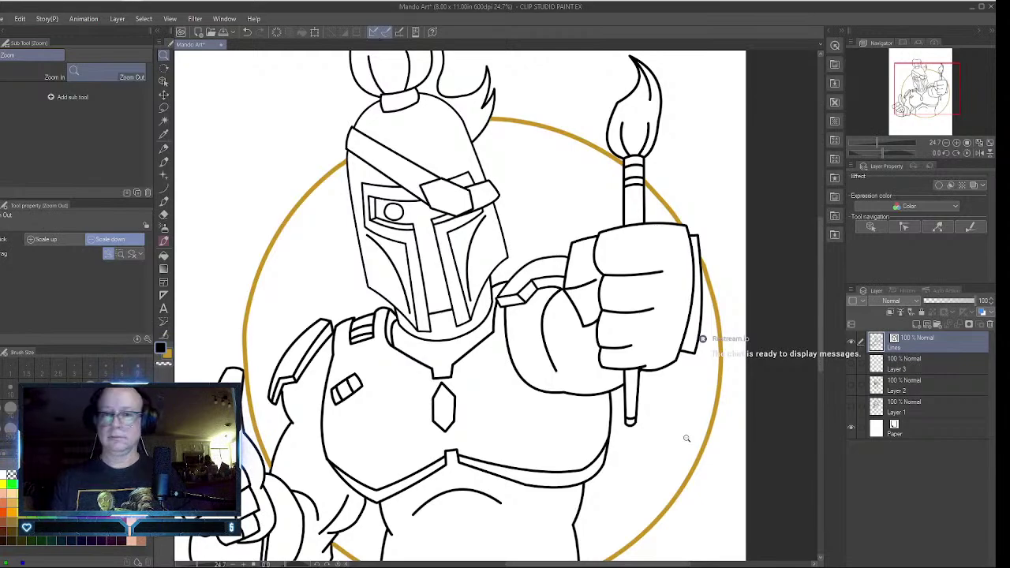
left_click(295, 86)
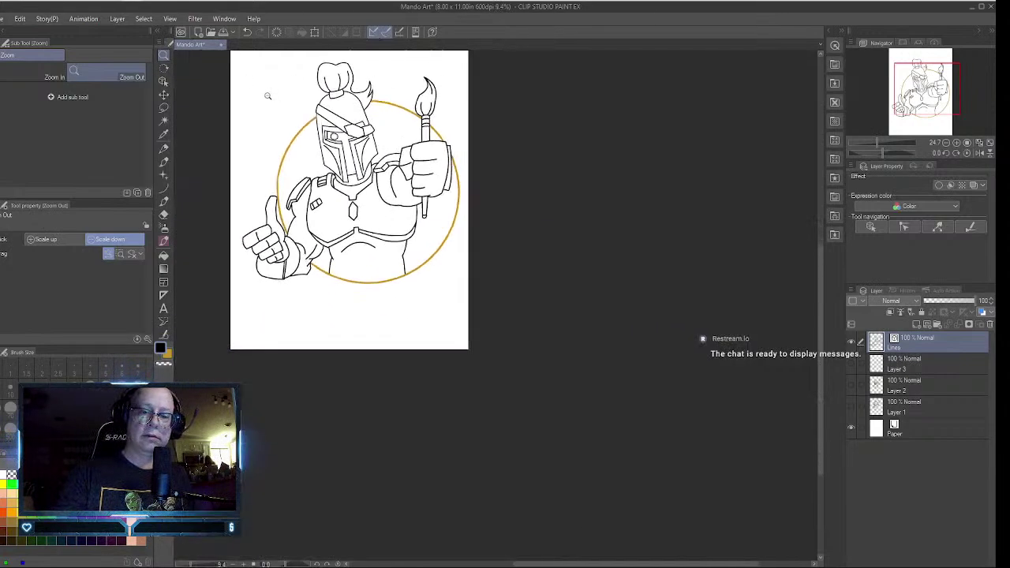
- Brush over the character and gold circle with Connect vector lines at brush size 250, and select the lower gold arc to check it
left_click(163, 334)
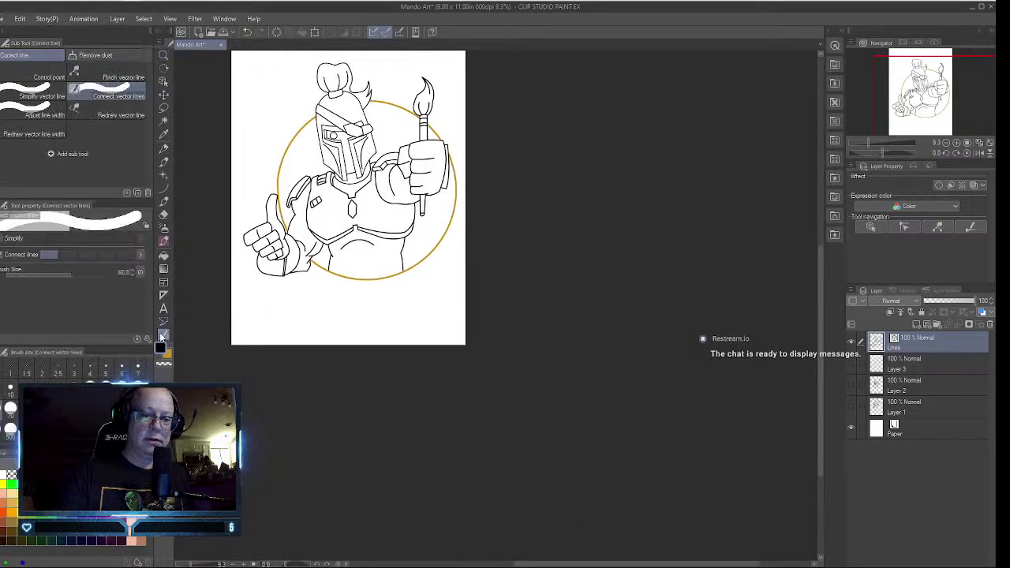
key("bracketright")
key("bracketright")
key("bracketright")
key("bracketright")
key("bracketright")
key("bracketright")
key("bracketright")
key("bracketright")
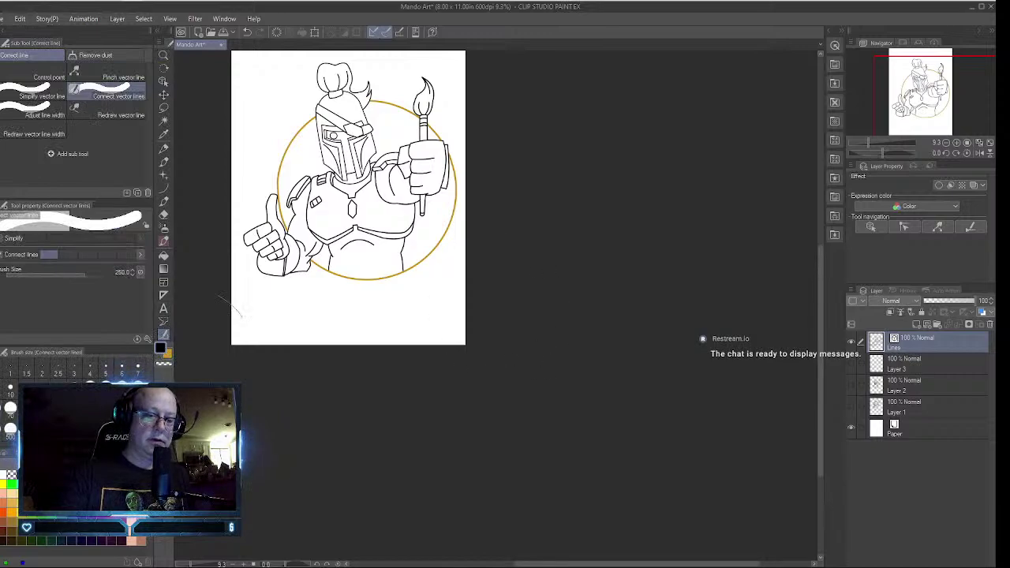
mouse_move(313, 266)
left_mouse_down()
mouse_move(314, 248)
mouse_move(282, 236)
mouse_move(378, 84)
left_mouse_up()
mouse_move(433, 123)
left_mouse_down()
mouse_move(418, 300)
mouse_move(379, 237)
mouse_move(316, 300)
left_mouse_up()
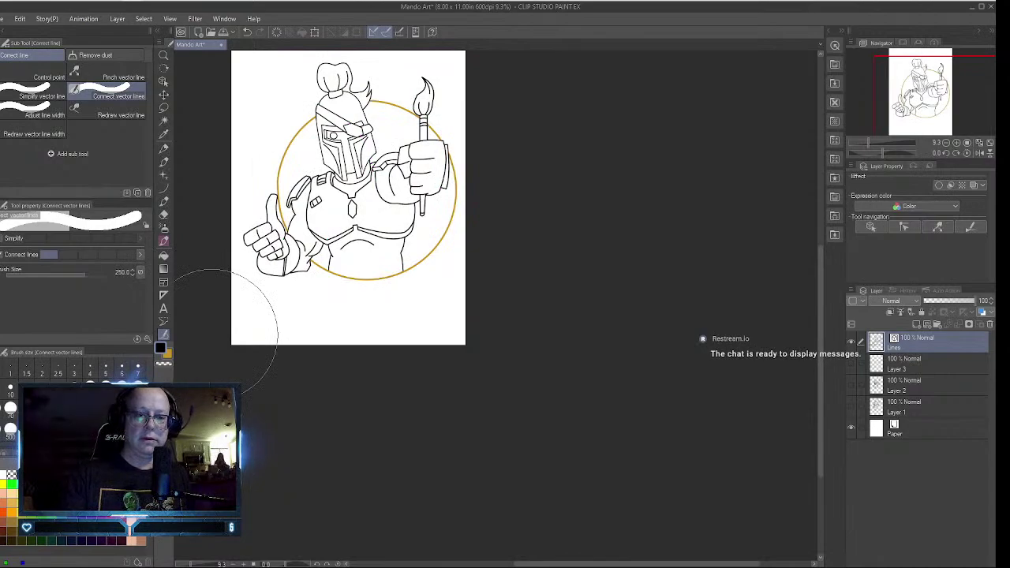
left_click(163, 81)
left_click(364, 280)
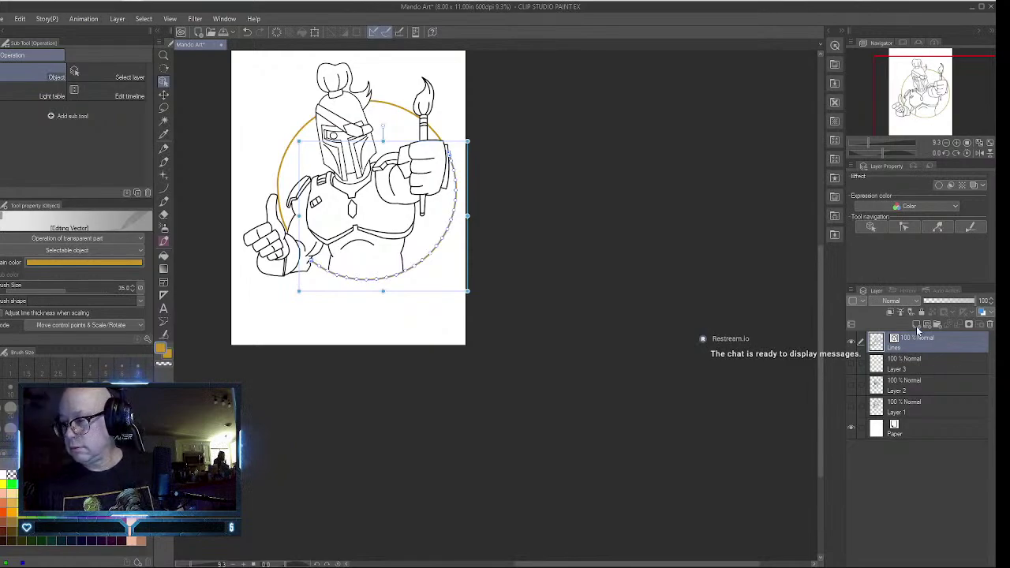
- Make Lines the reference layer and add a new layer above Layer 3 for filling with the Refer other layers tool
left_click(935, 361)
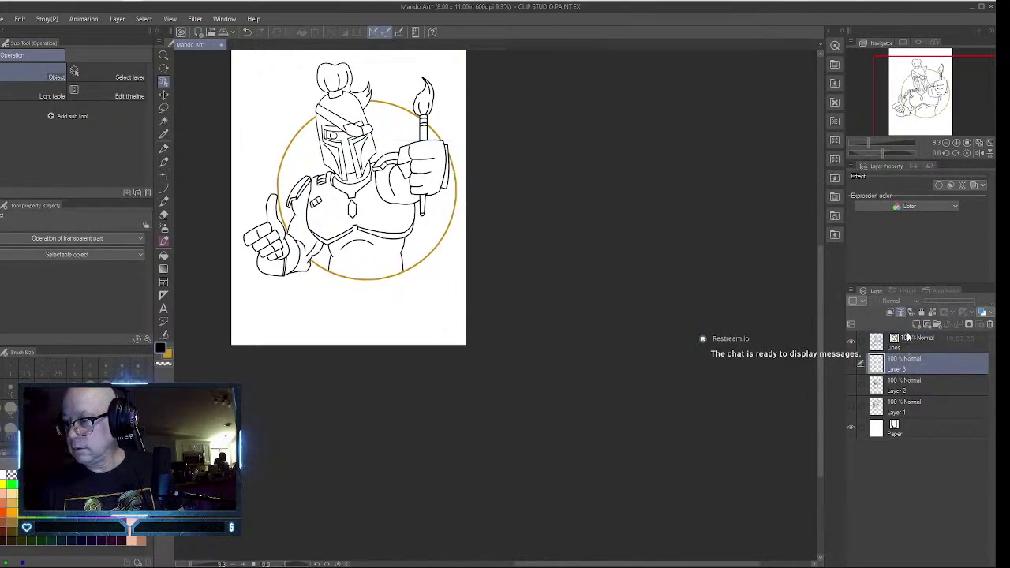
left_click(921, 344)
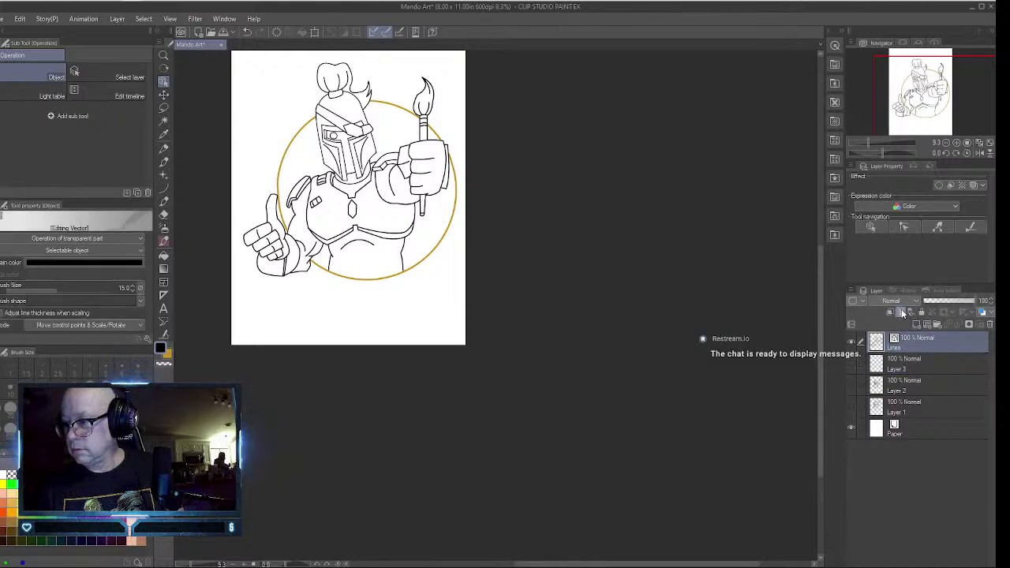
left_click(915, 359)
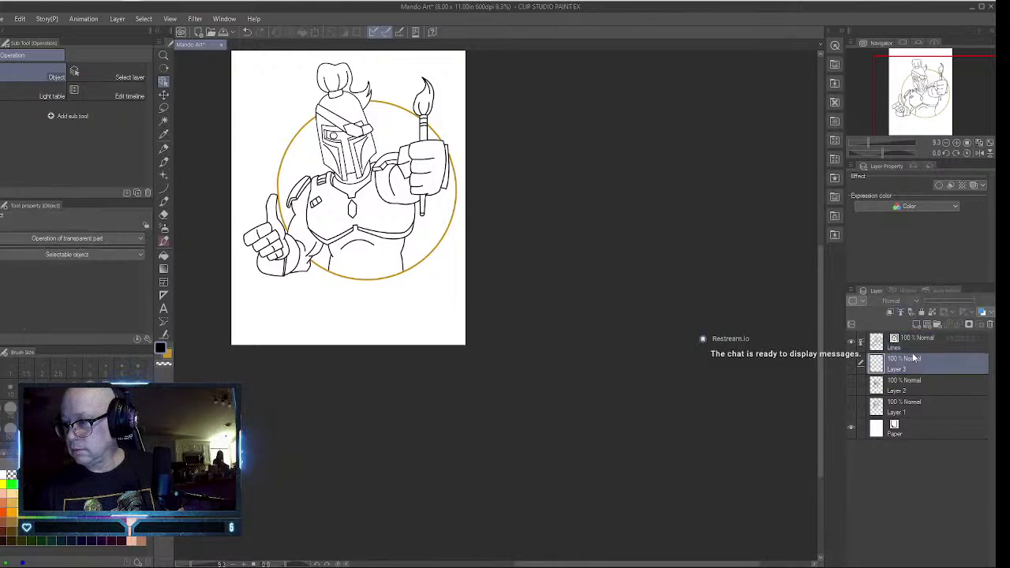
left_click(916, 323)
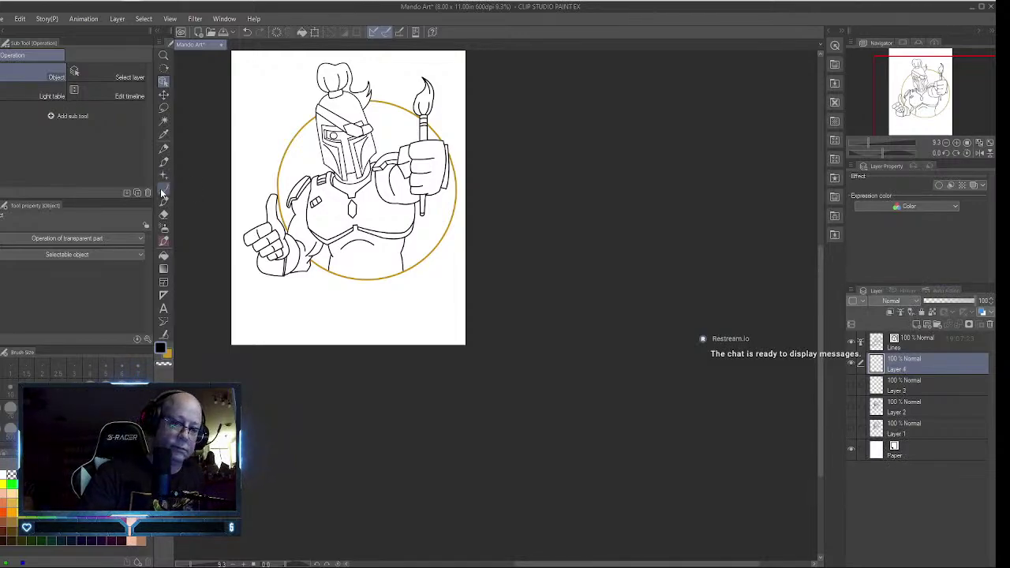
left_click(163, 255)
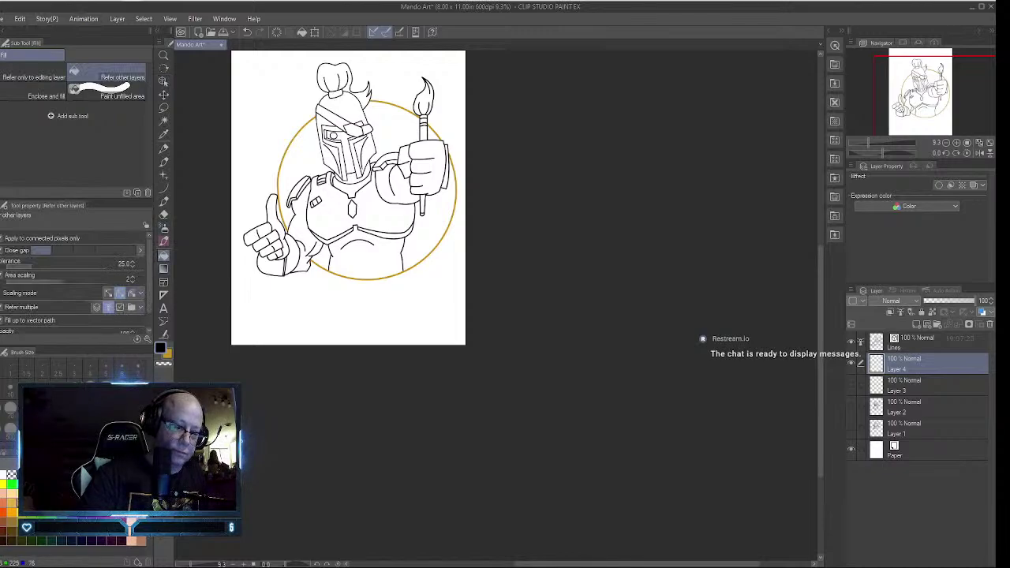
- Pick orange as the drawing color, try filling the character's abdomen on Layer 4, and undo the fill
left_click(13, 505)
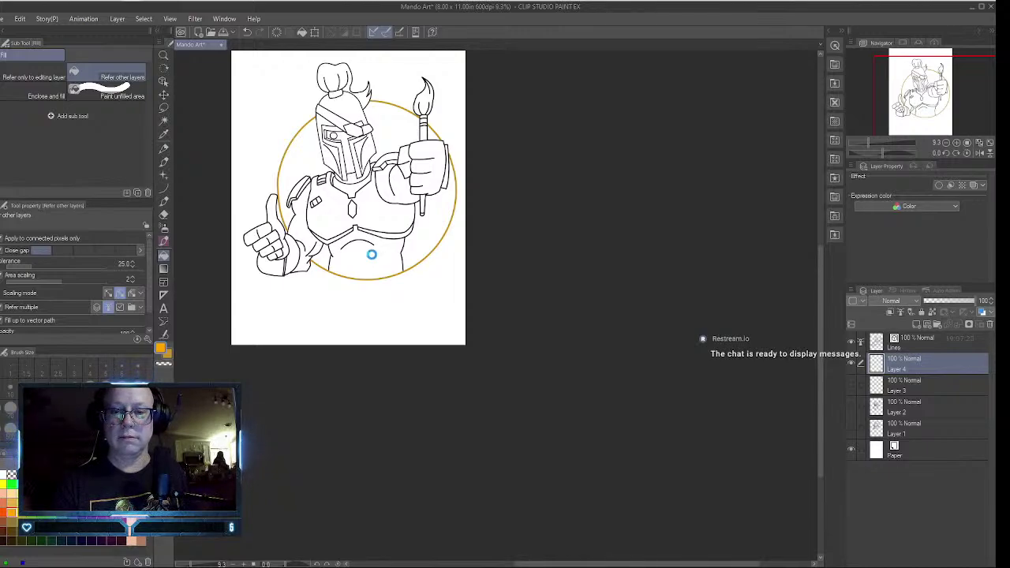
left_click(406, 268)
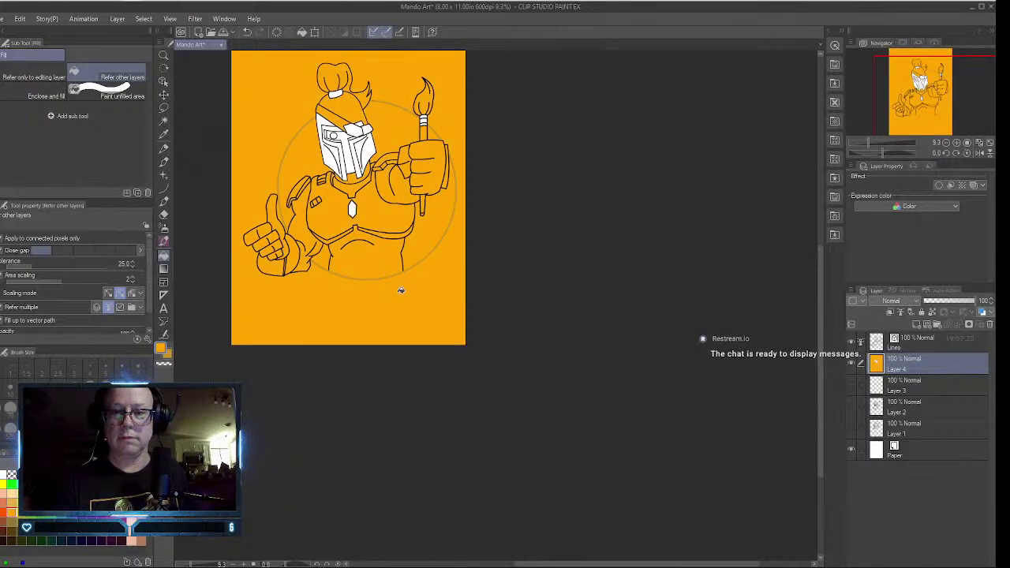
key("ctrl+z")
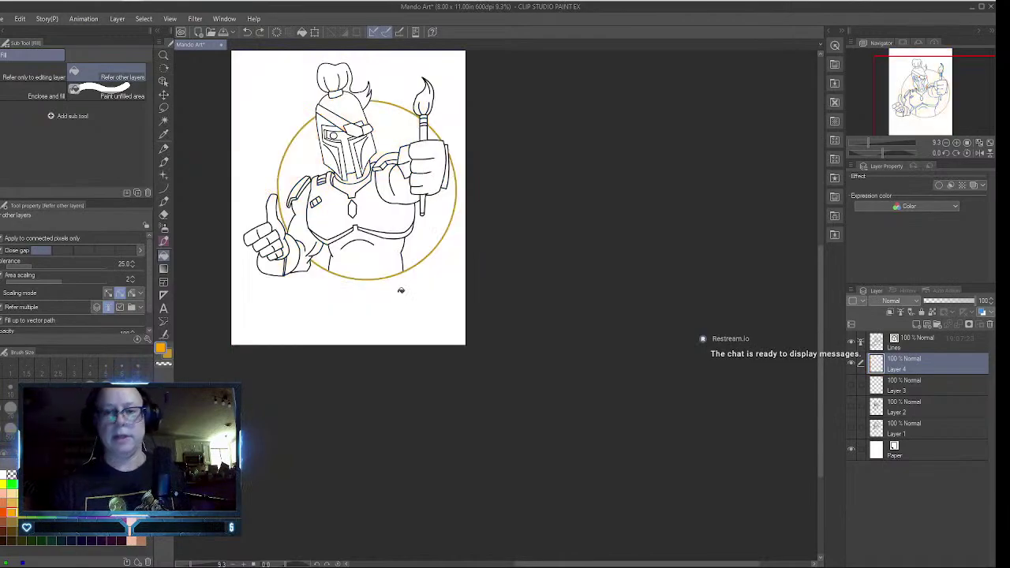
- Outline the inside of the character's abdomen in orange with the Milli pen marker at size 70, closing it along the gold circle
left_click(163, 55)
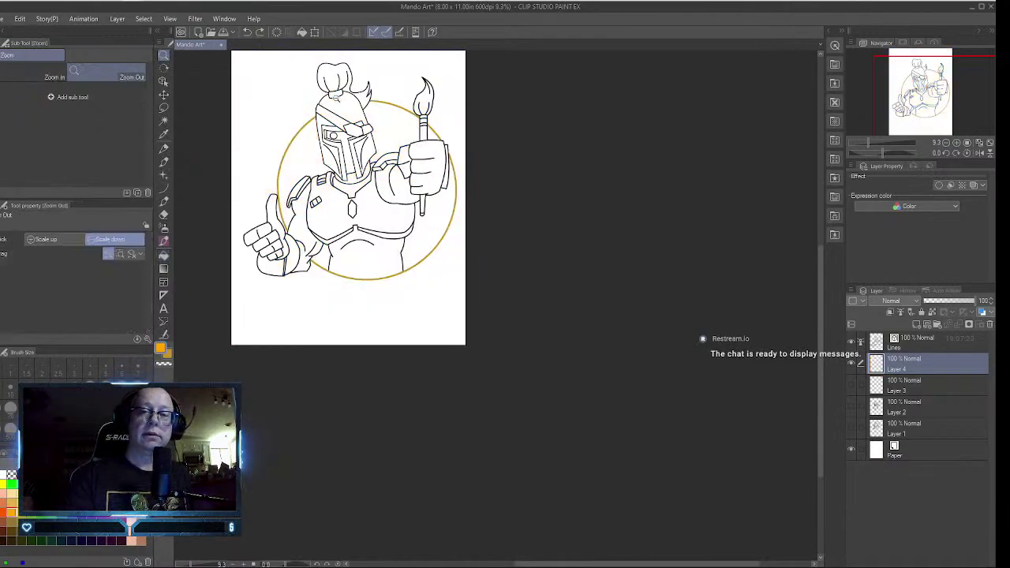
left_click_drag(351, 104, 402, 123)
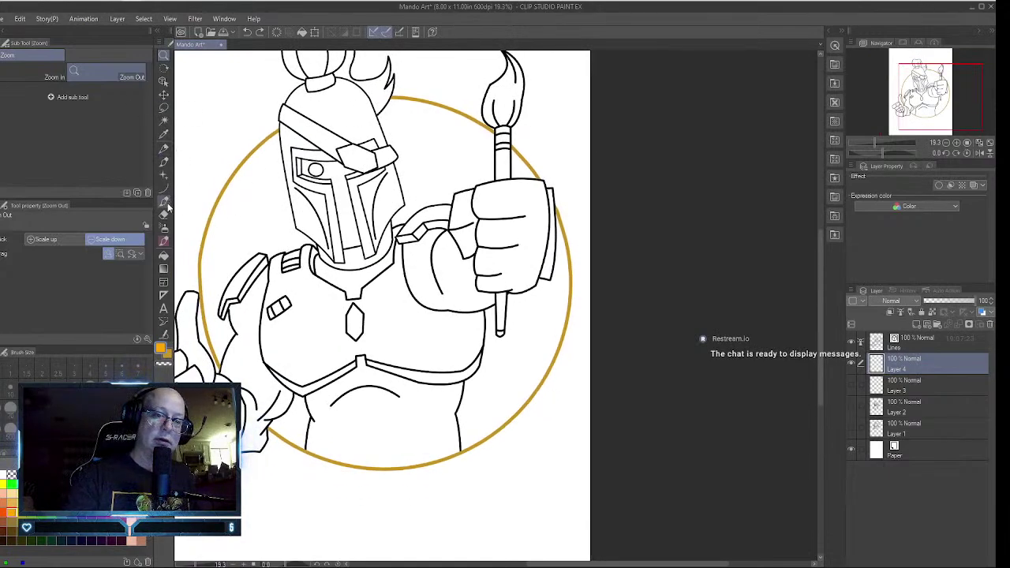
left_click(165, 162)
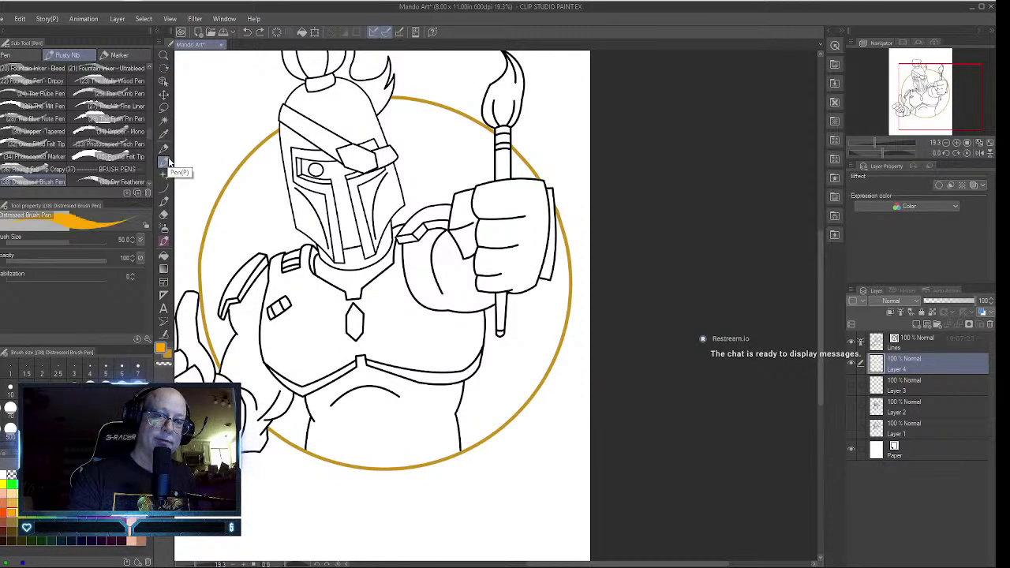
left_click(165, 149)
left_click(162, 164)
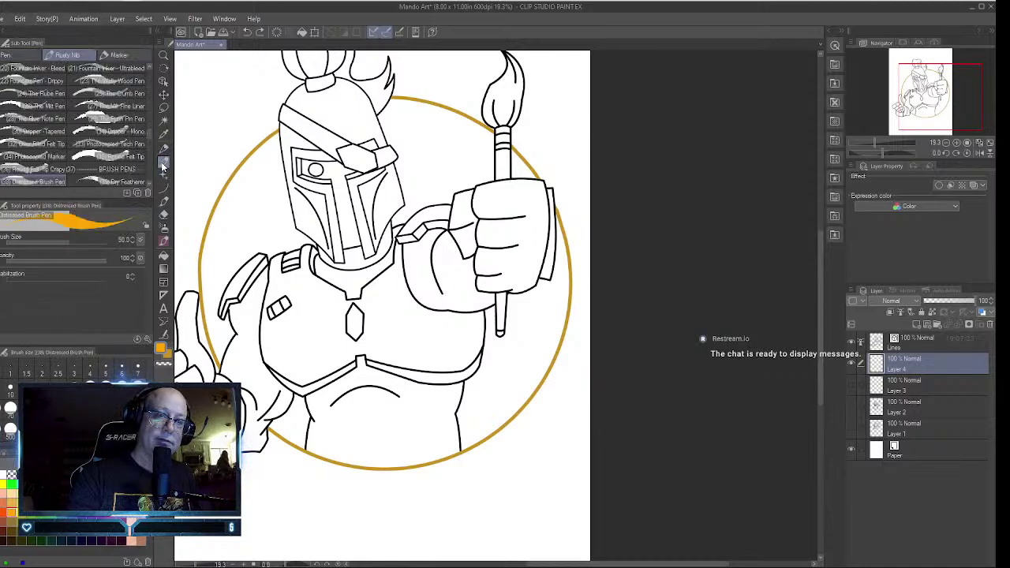
left_click(118, 55)
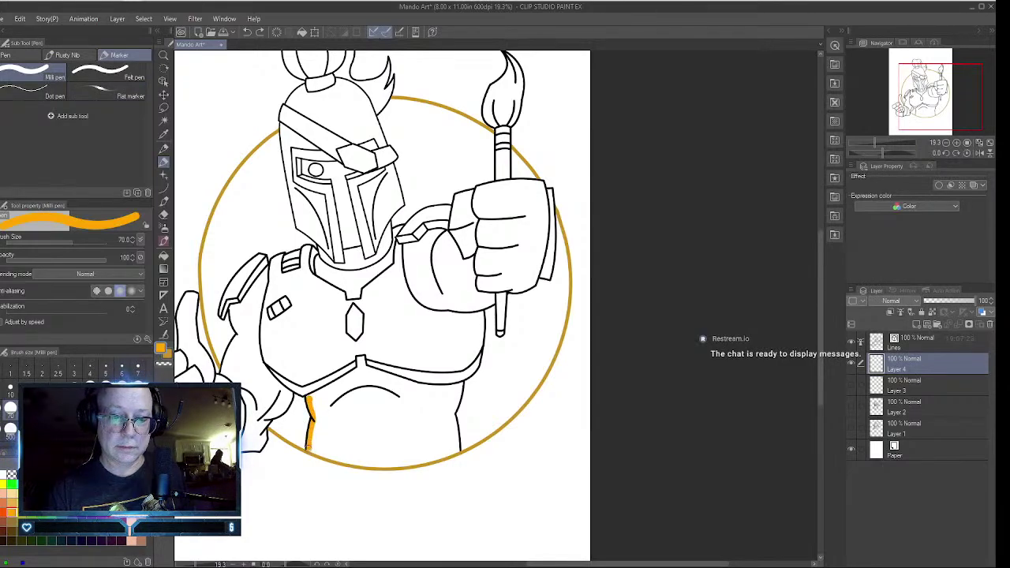
left_click_drag(312, 451, 331, 450)
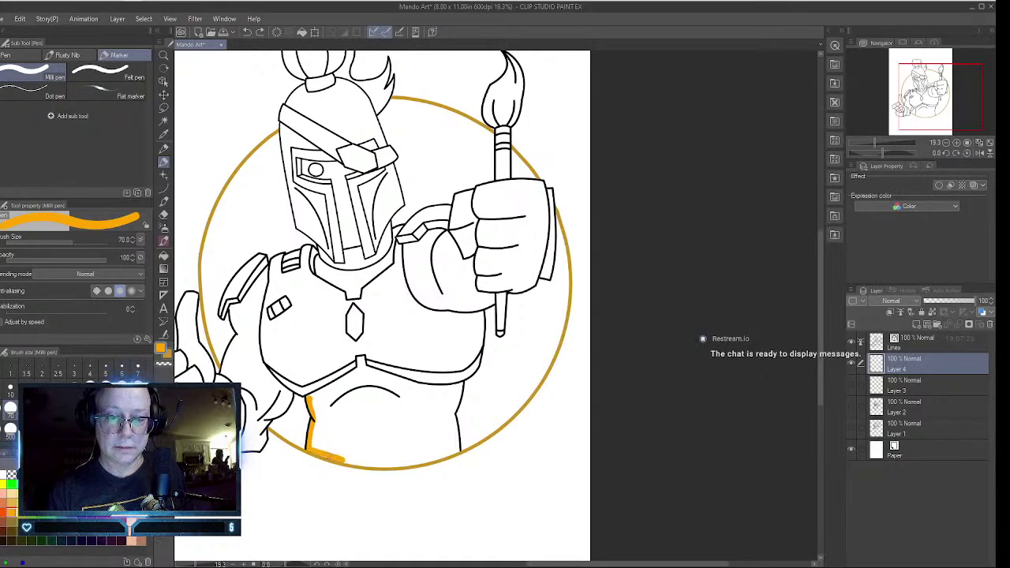
left_click_drag(372, 463, 448, 454)
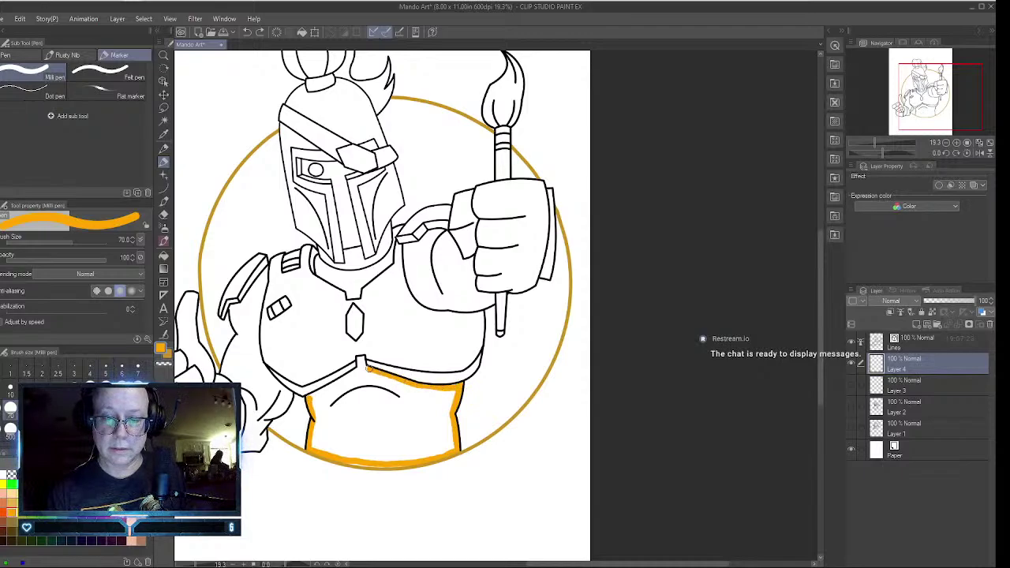
left_click_drag(364, 367, 359, 359)
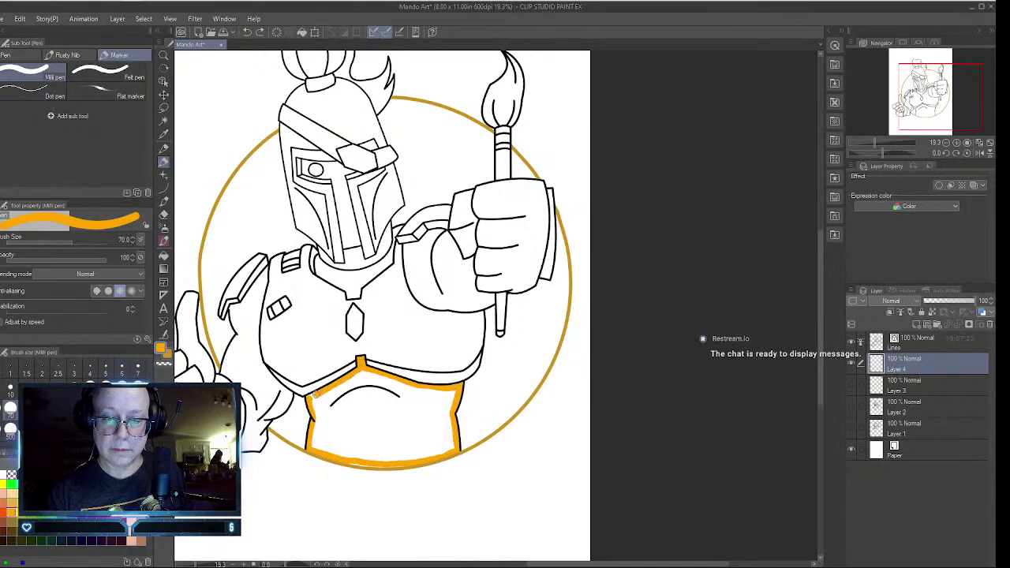
left_click_drag(308, 399, 312, 389)
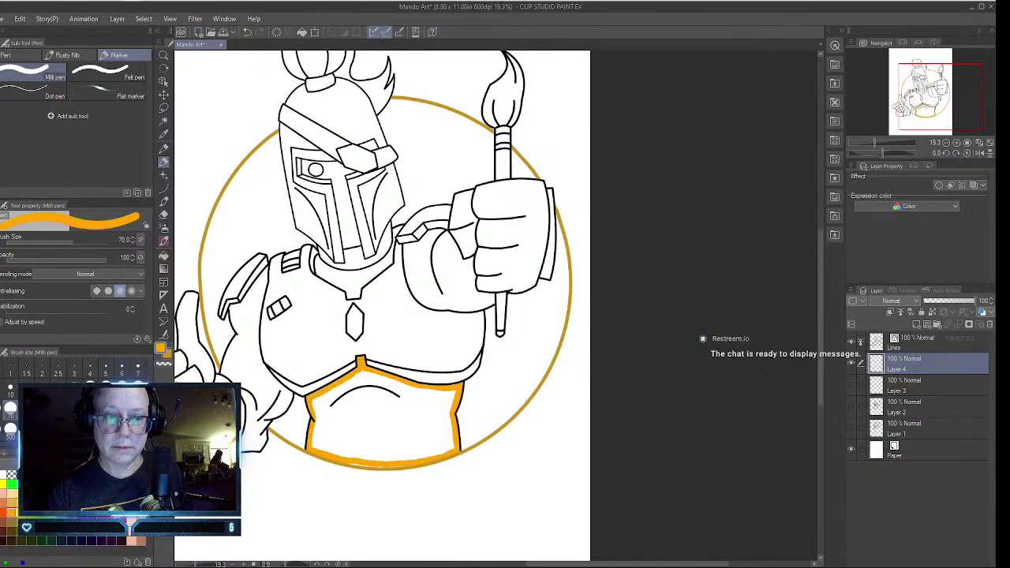
- Fill the outlined abdomen with orange and paint over the thin white gap along the gold circle with the Milli pen
left_click(164, 254)
left_click(396, 418)
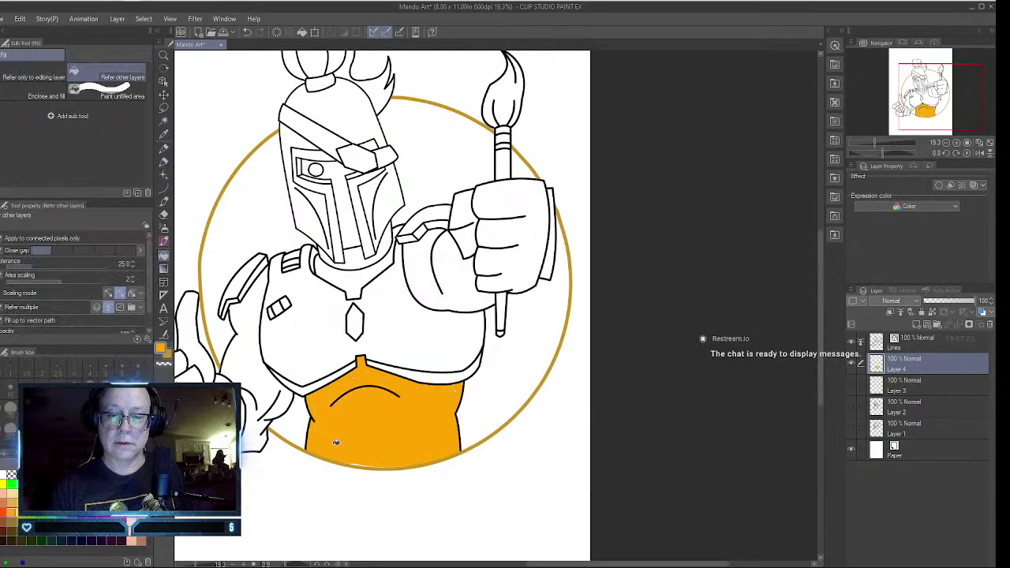
left_click(164, 55)
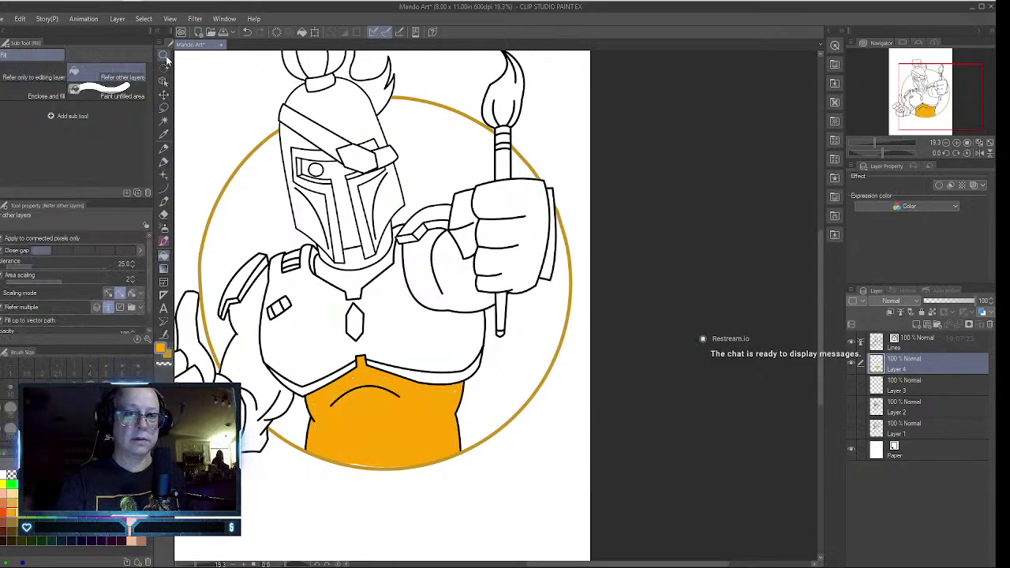
left_click(363, 463)
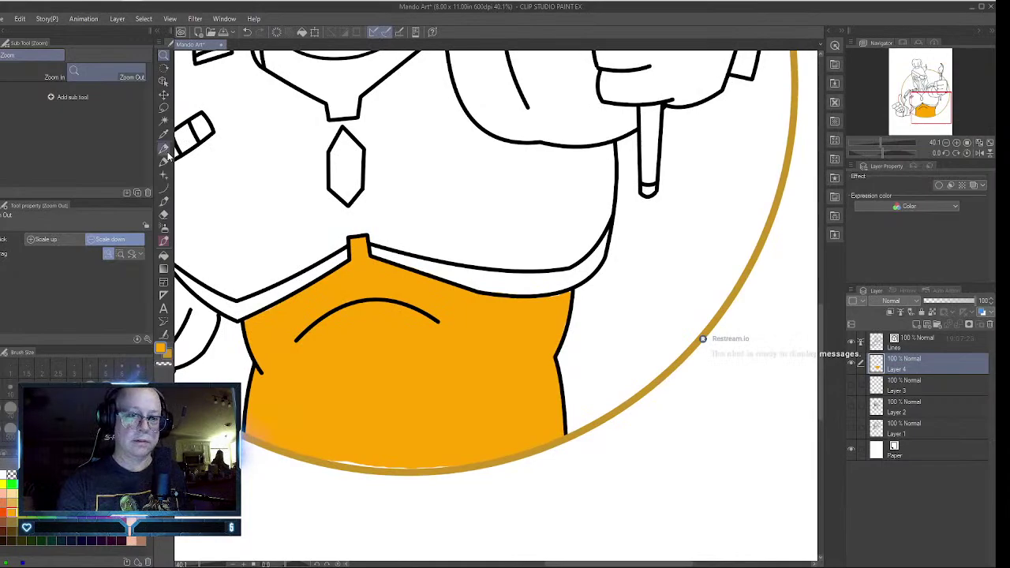
left_click(164, 159)
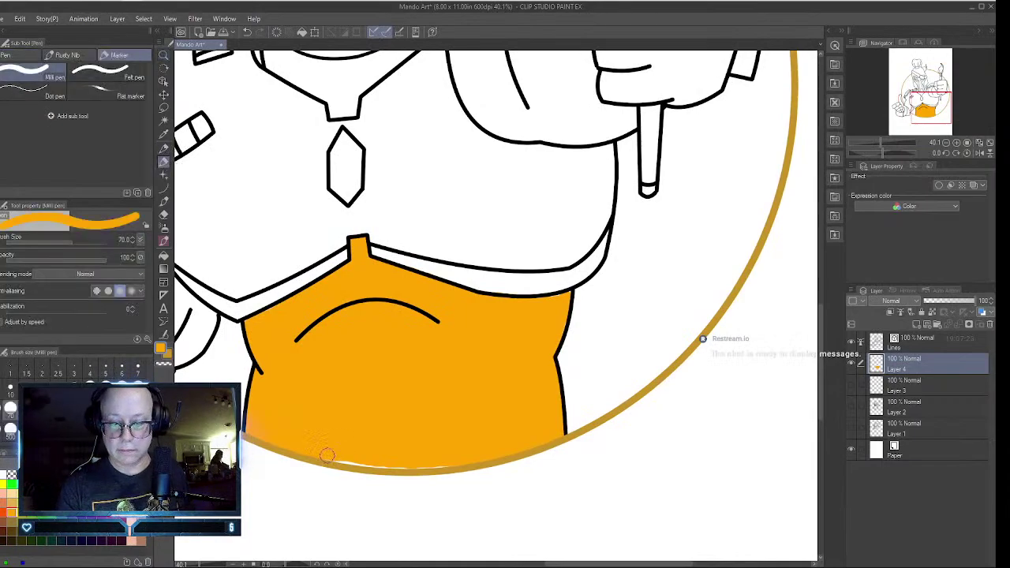
left_click_drag(373, 463, 458, 461)
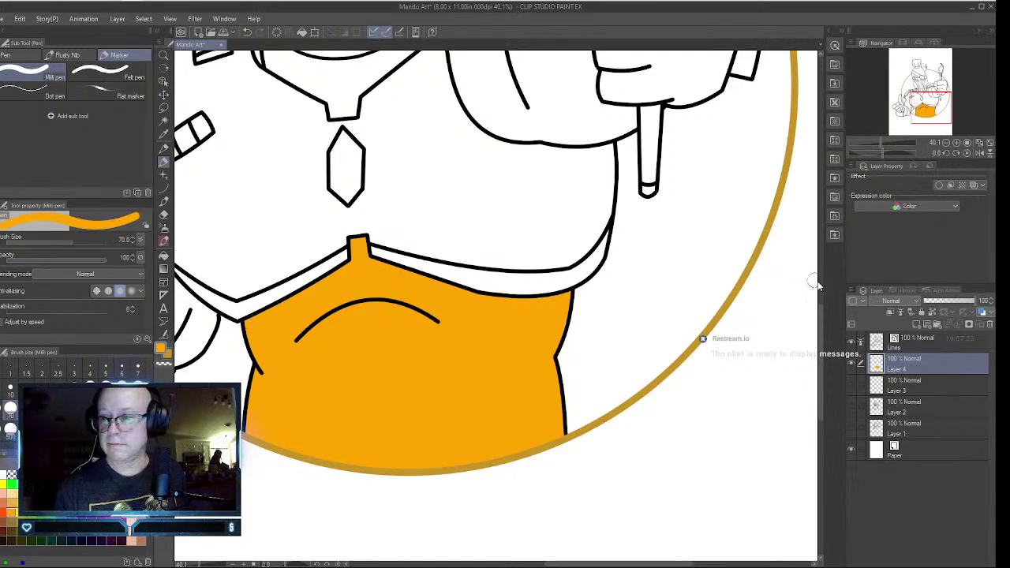
- Paint the collar piece and the neck area under the helmet orange with the Milli pen at size 70
scroll(820, 316, "up", 5)
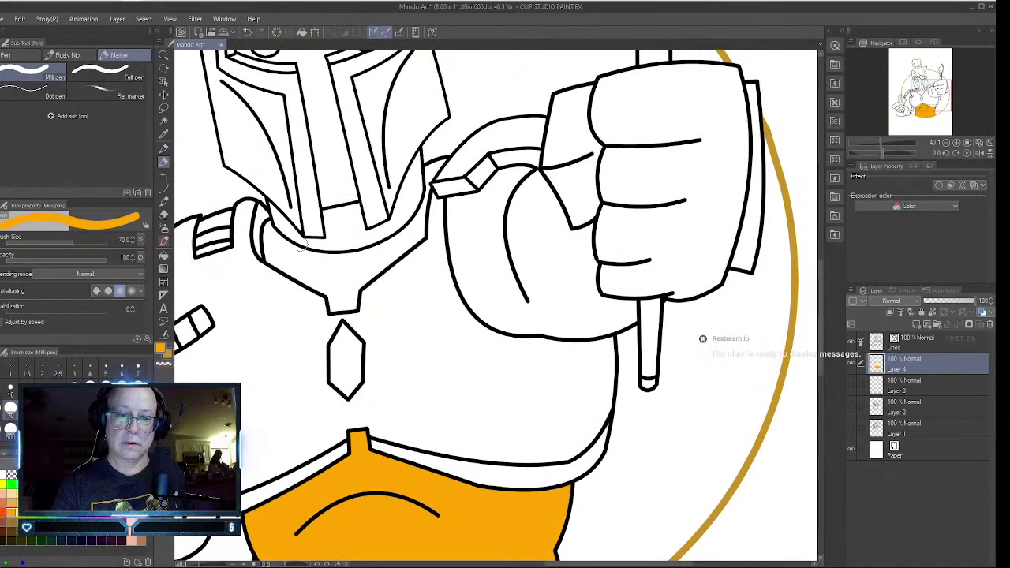
left_click(269, 228)
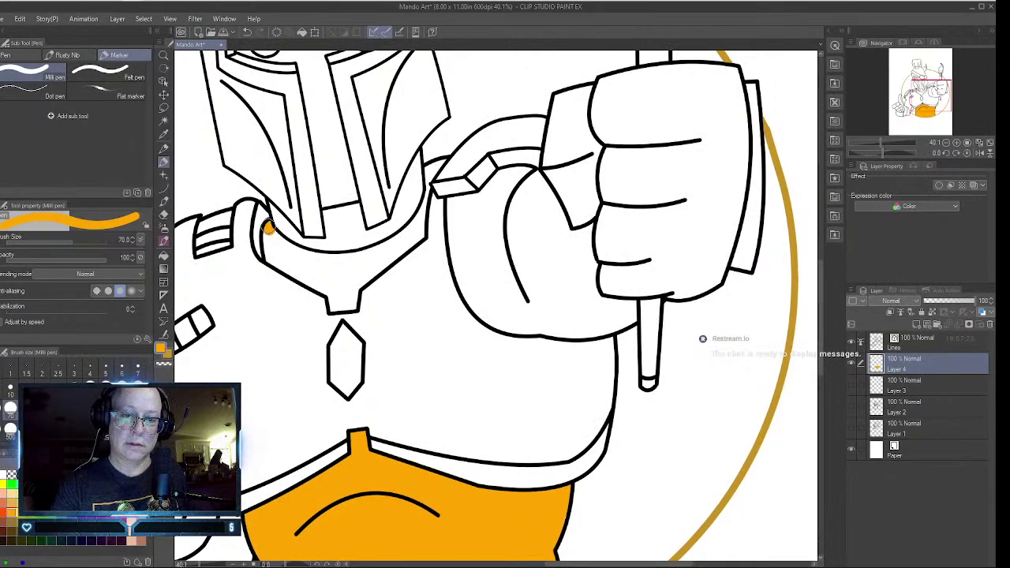
mouse_move(269, 228)
left_mouse_down()
mouse_move(334, 307)
mouse_move(349, 305)
mouse_move(355, 284)
mouse_move(417, 235)
mouse_move(419, 219)
mouse_move(347, 260)
mouse_move(303, 255)
mouse_move(271, 236)
mouse_move(318, 256)
mouse_move(371, 257)
mouse_move(341, 298)
mouse_move(275, 247)
mouse_move(278, 258)
mouse_move(351, 276)
mouse_move(325, 282)
left_mouse_up()
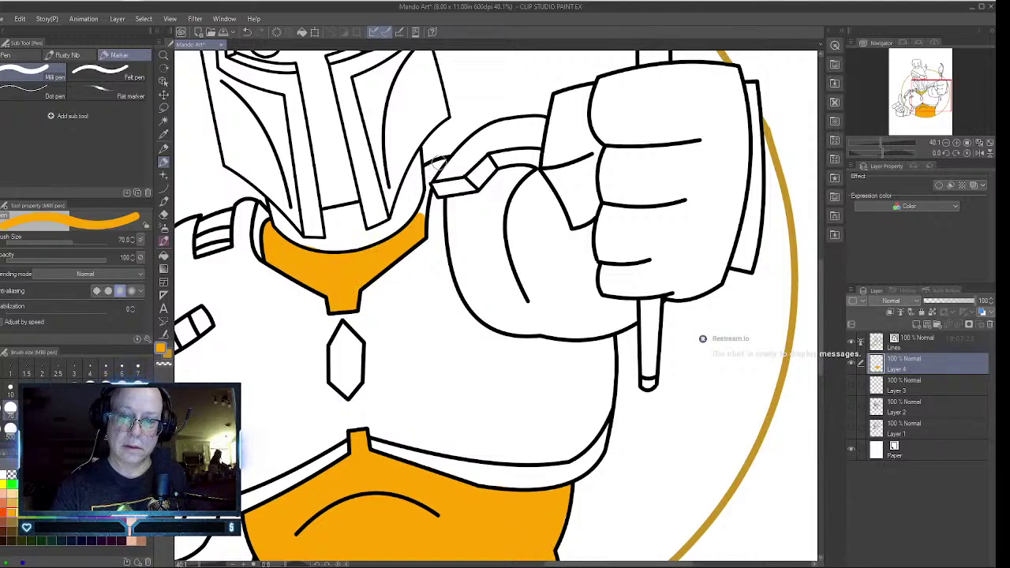
mouse_move(440, 161)
left_mouse_down()
mouse_move(419, 213)
mouse_move(421, 154)
mouse_move(396, 214)
mouse_move(410, 198)
mouse_move(378, 238)
mouse_move(387, 227)
mouse_move(356, 237)
mouse_move(355, 207)
mouse_move(359, 229)
mouse_move(336, 211)
mouse_move(325, 215)
mouse_move(326, 241)
mouse_move(296, 242)
mouse_move(272, 207)
mouse_move(303, 245)
mouse_move(323, 246)
mouse_move(341, 229)
mouse_move(359, 239)
mouse_move(349, 225)
left_mouse_up()
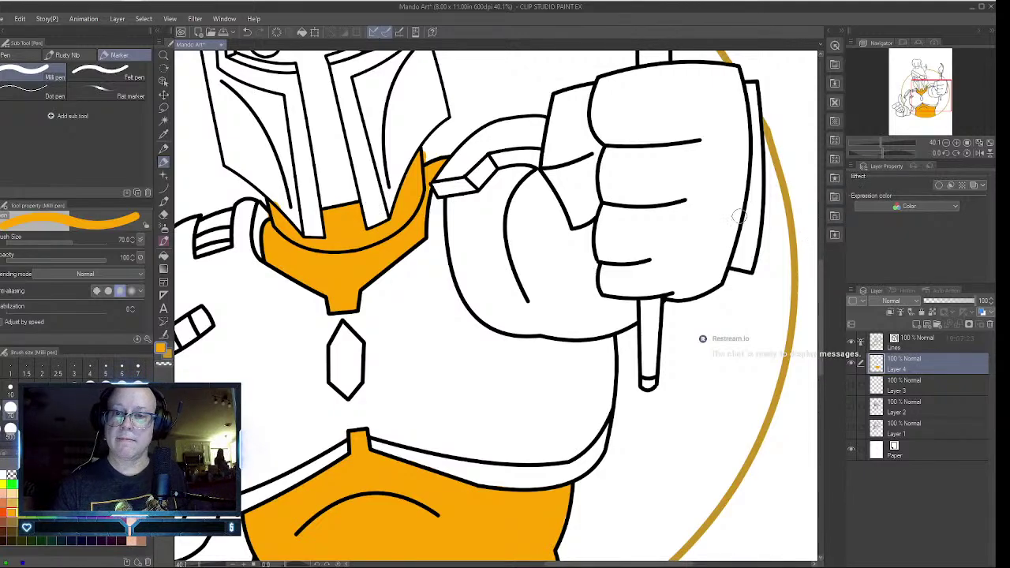
- Outline the sleeve of the arm holding the paintbrush in orange with the Milli pen at size 50, and fill it with orange
left_click(163, 215)
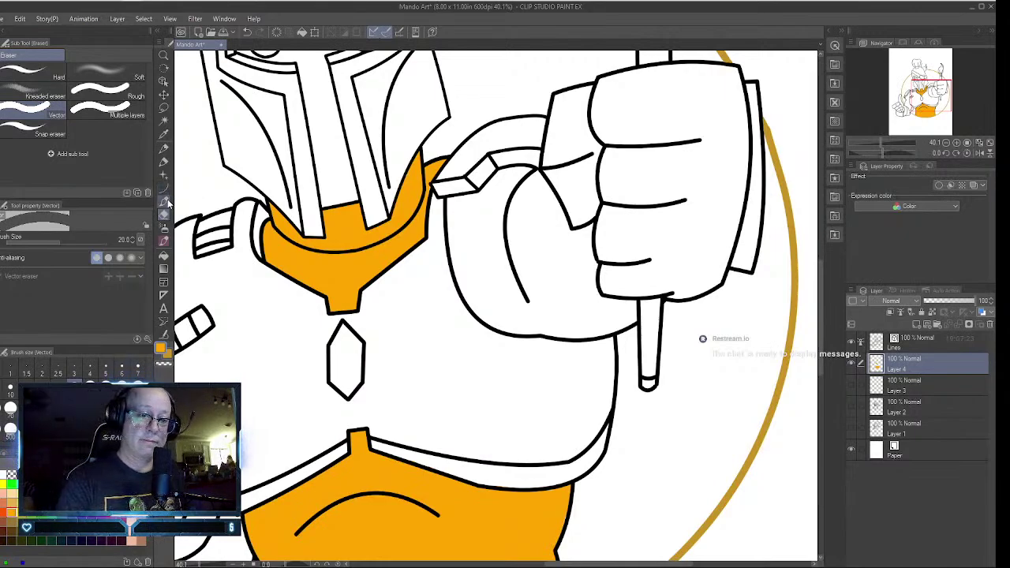
left_click(164, 163)
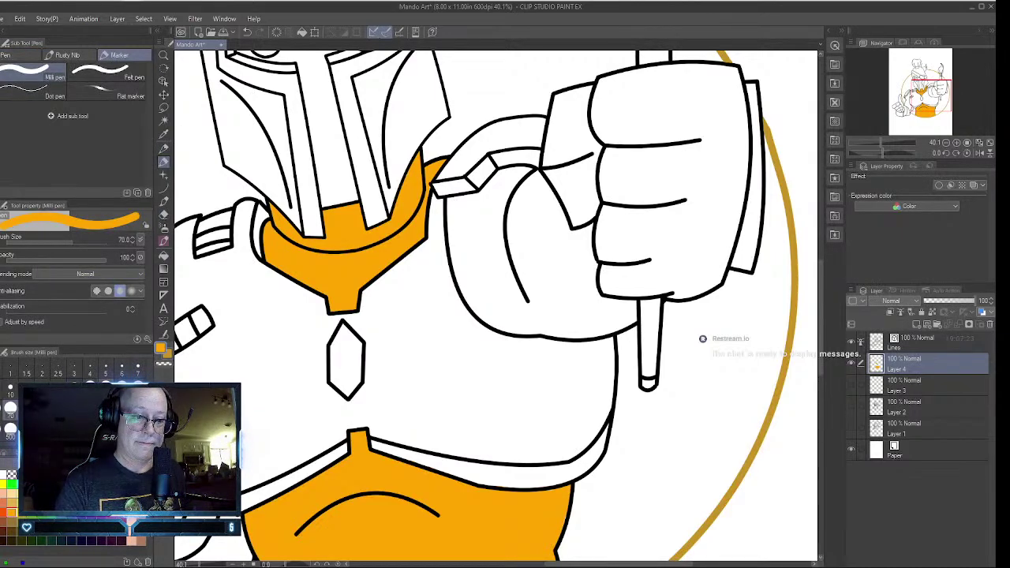
key("[")
key("[")
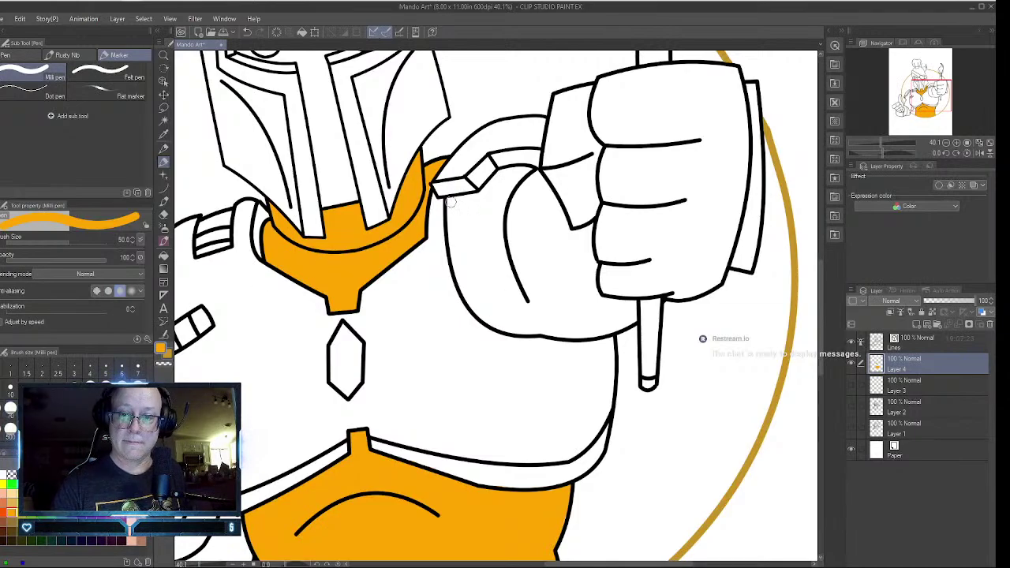
mouse_move(450, 202)
left_mouse_down()
mouse_move(502, 174)
mouse_move(492, 185)
mouse_move(509, 172)
mouse_move(536, 176)
mouse_move(572, 231)
mouse_move(590, 226)
mouse_move(596, 290)
mouse_move(625, 303)
mouse_move(618, 328)
mouse_move(503, 329)
mouse_move(468, 306)
mouse_move(446, 220)
mouse_move(449, 199)
mouse_move(469, 188)
left_mouse_up()
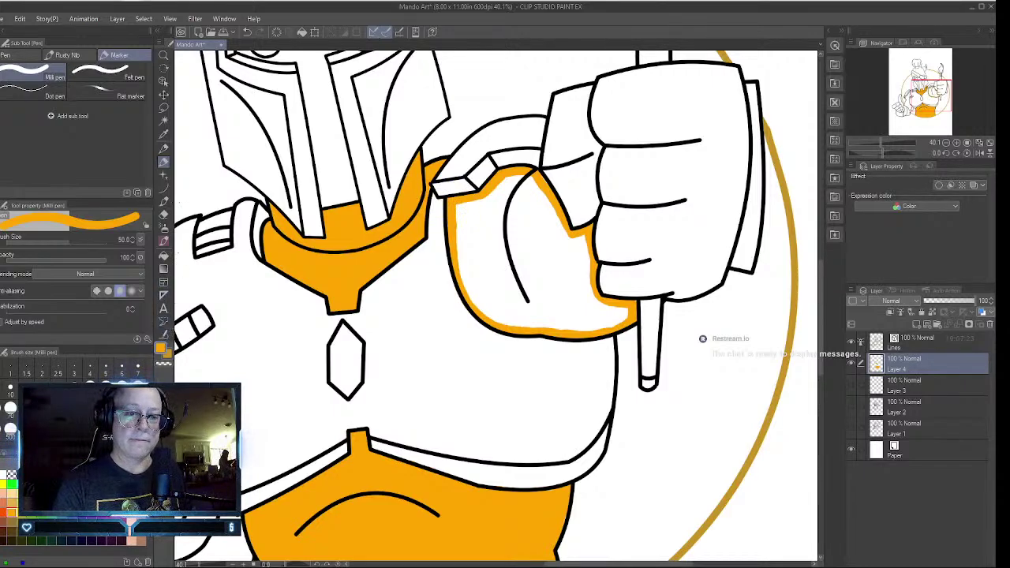
left_click(164, 254)
left_click(479, 253)
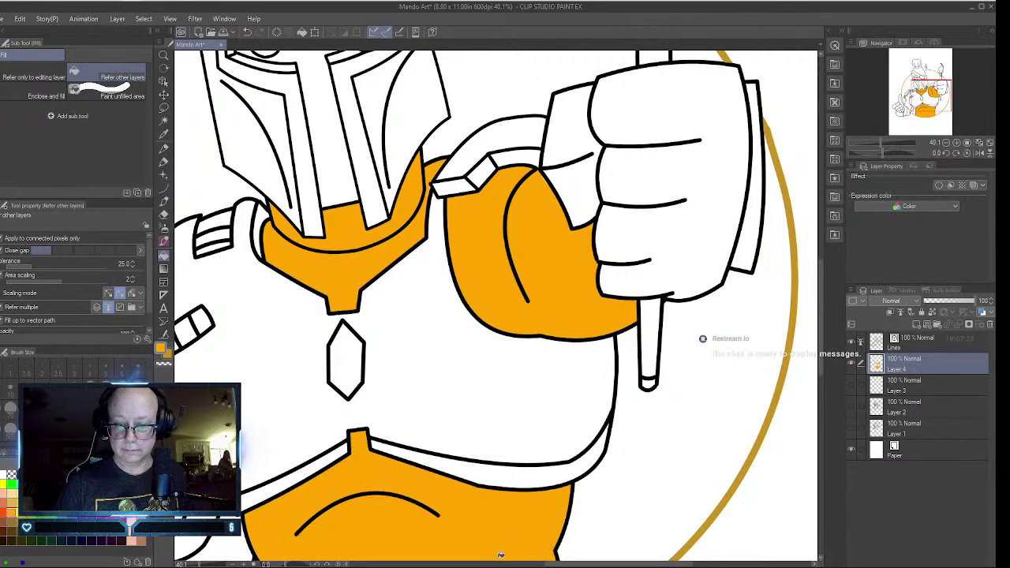
- Outline the upper sleeve of the thumbs-up arm in orange with the Milli pen at size 50, and fill it with orange
scroll(500, 555, "left", 5)
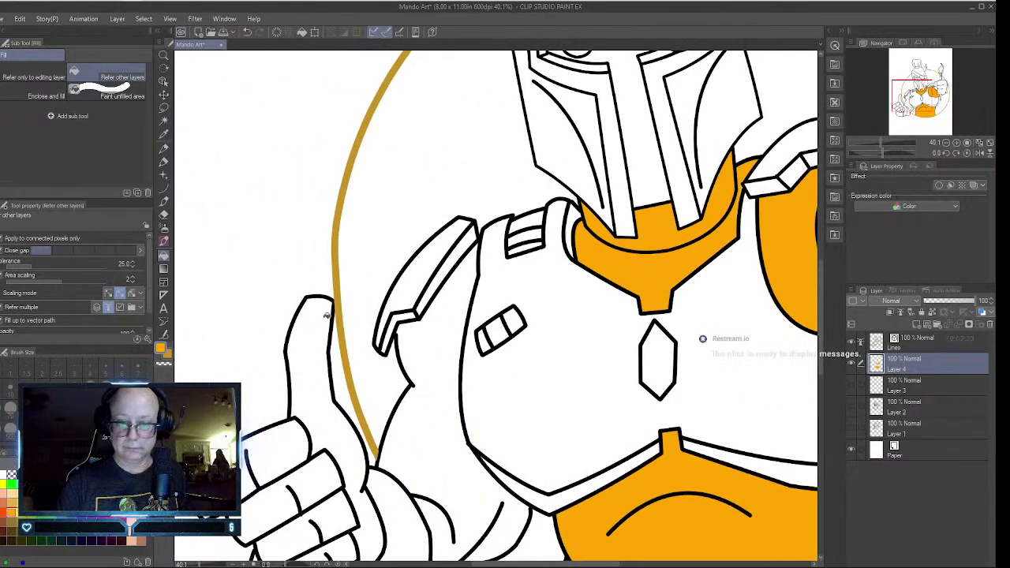
left_click(163, 160)
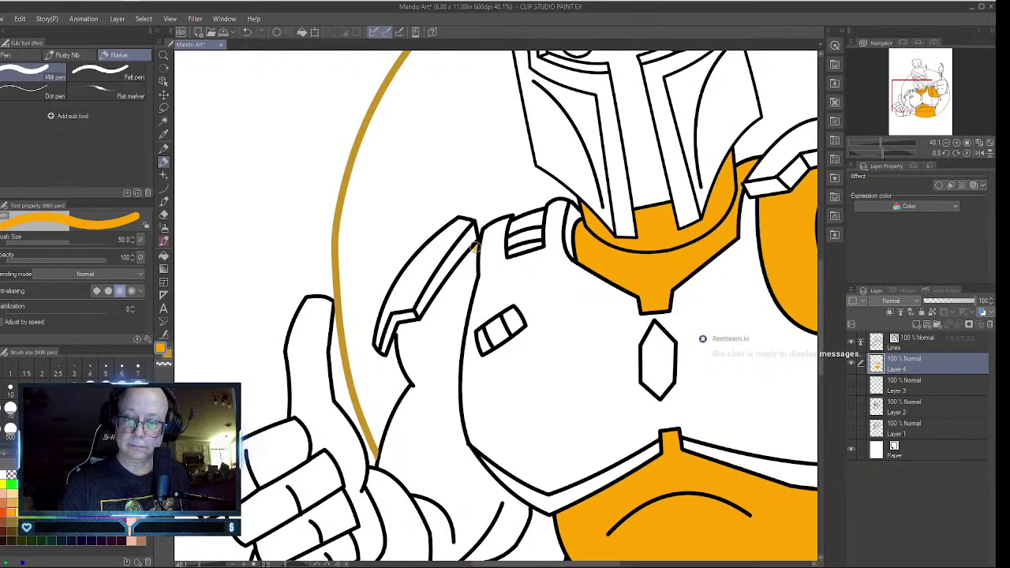
mouse_move(475, 246)
left_mouse_down()
mouse_move(422, 323)
mouse_move(400, 329)
mouse_move(413, 391)
mouse_move(368, 483)
mouse_move(388, 538)
mouse_move(447, 540)
mouse_move(523, 511)
mouse_move(465, 452)
left_mouse_up()
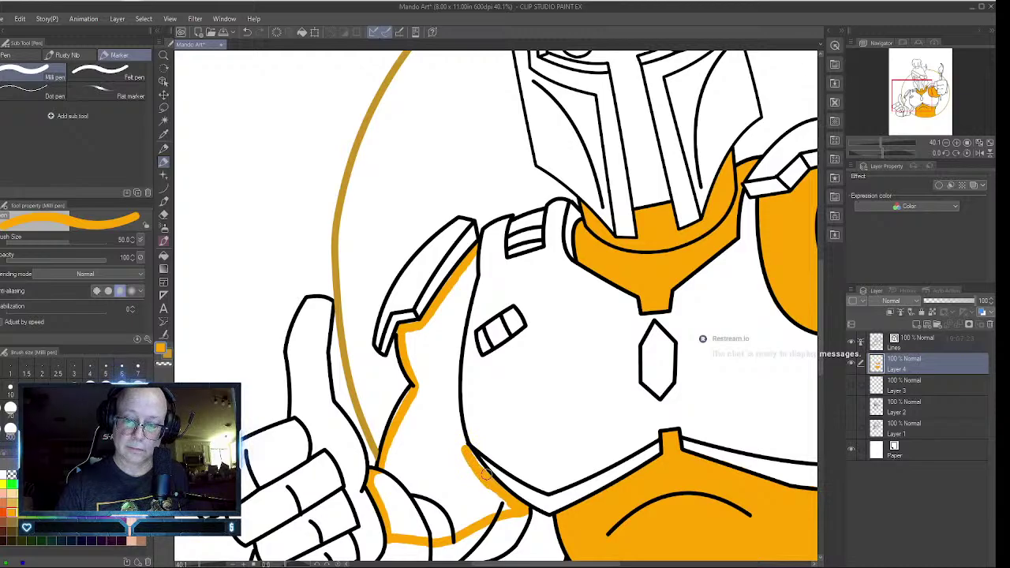
mouse_move(465, 448)
left_mouse_down()
mouse_move(452, 380)
mouse_move(469, 269)
left_mouse_up()
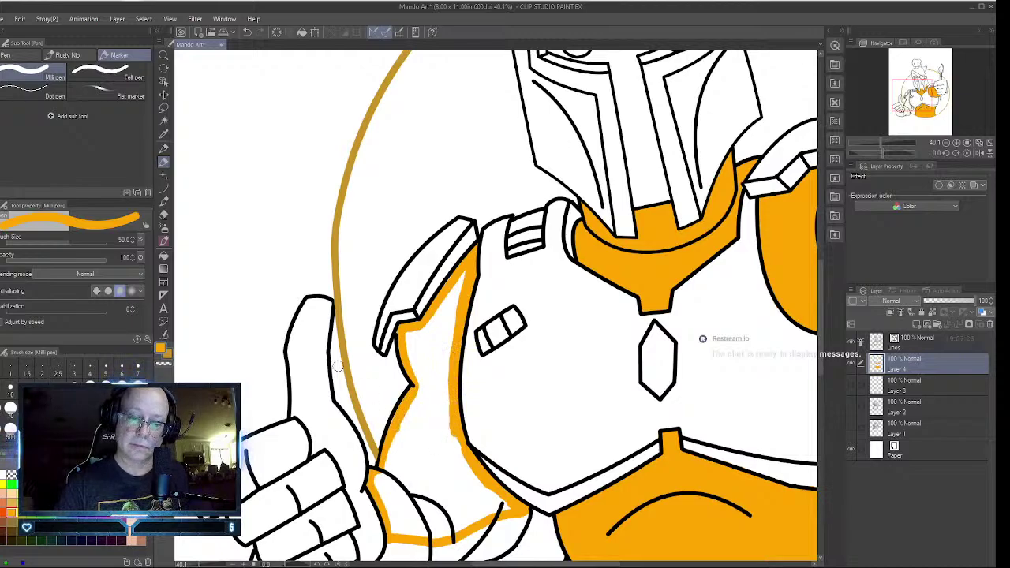
left_click(164, 256)
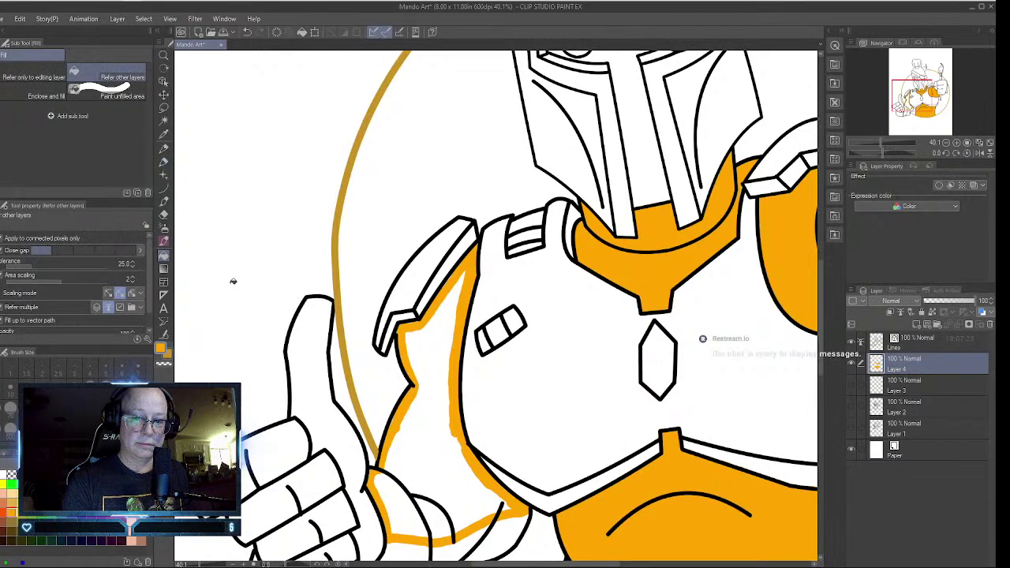
left_click(433, 344)
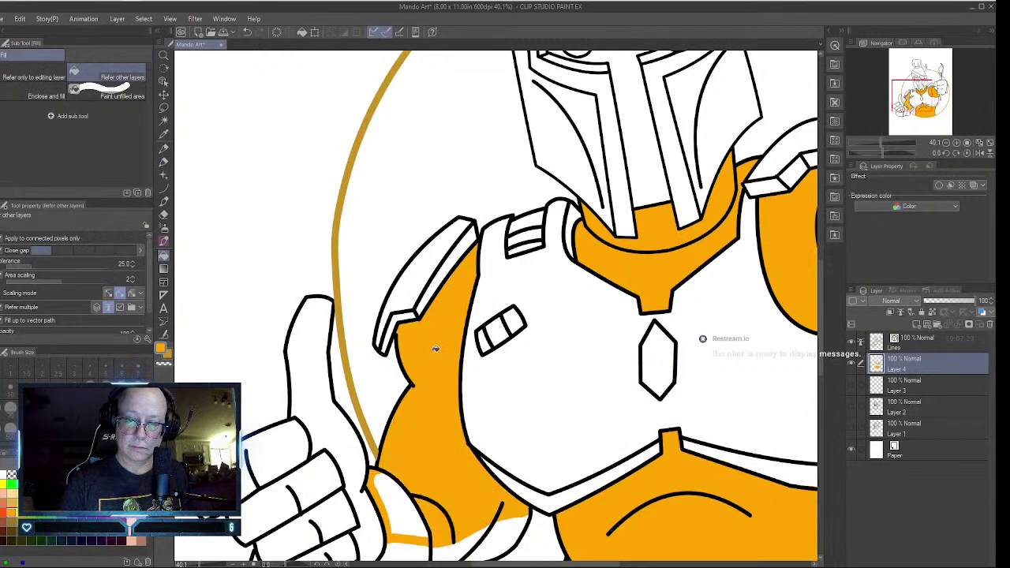
- Fill the cuff area of the thumbs-up arm's sleeve, then outline the lower sleeve in orange with the Milli pen at size 50 and fill it
scroll(812, 301, "down", 5)
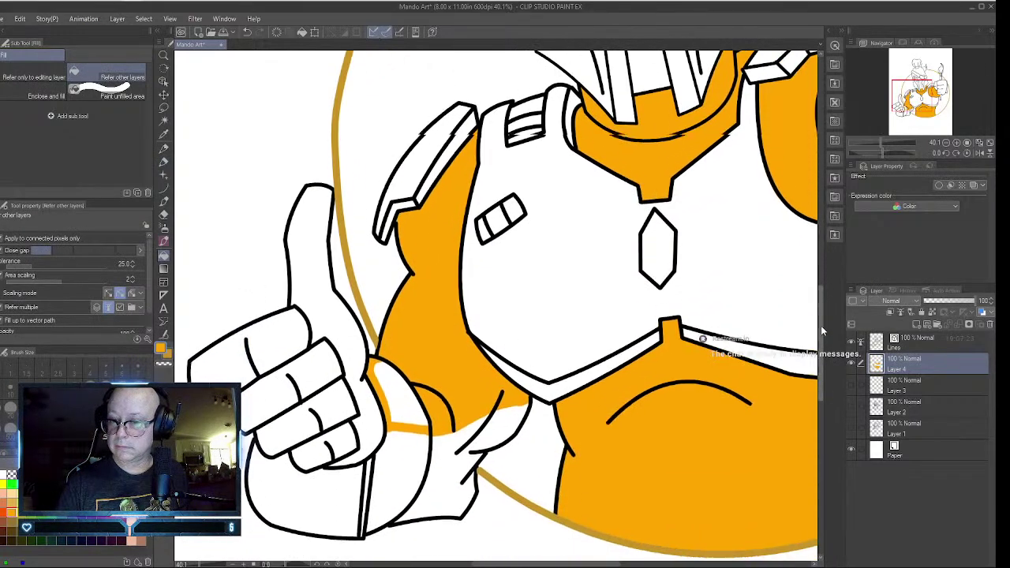
left_click(399, 330)
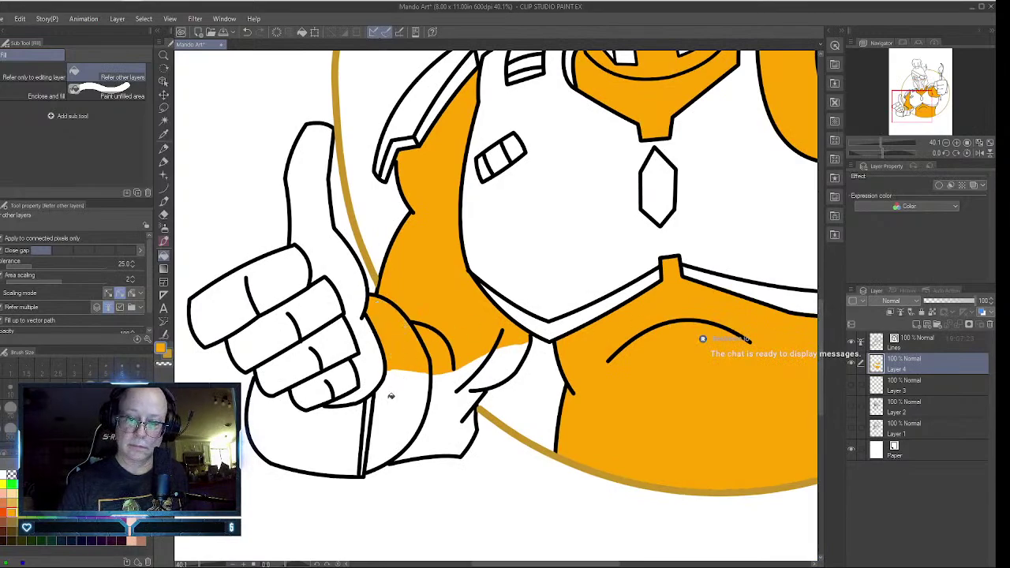
left_click(163, 161)
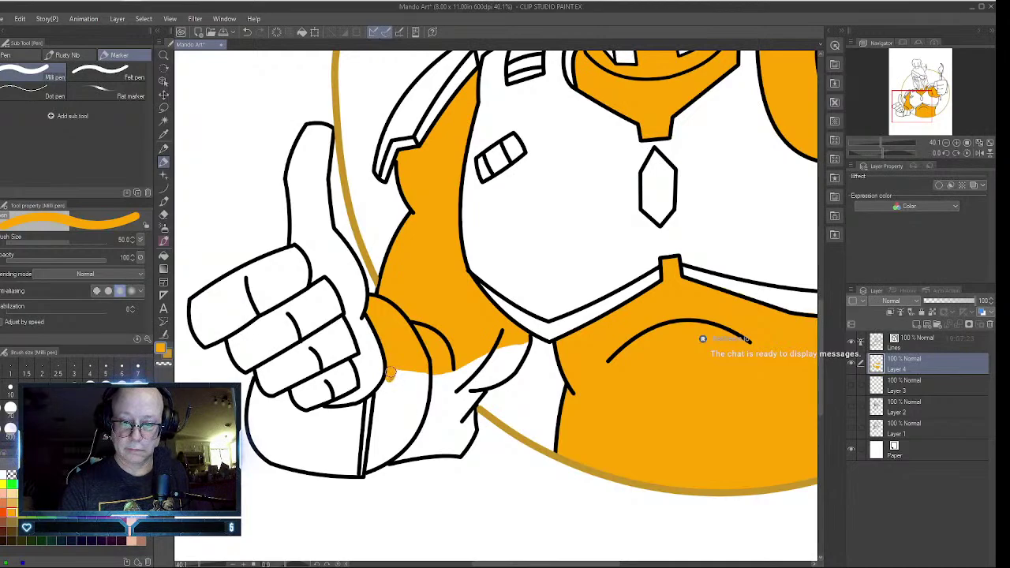
mouse_move(390, 375)
left_mouse_down()
mouse_move(369, 467)
mouse_move(410, 438)
mouse_move(393, 457)
mouse_move(462, 447)
mouse_move(481, 389)
left_mouse_up()
left_click_drag(501, 371, 521, 347)
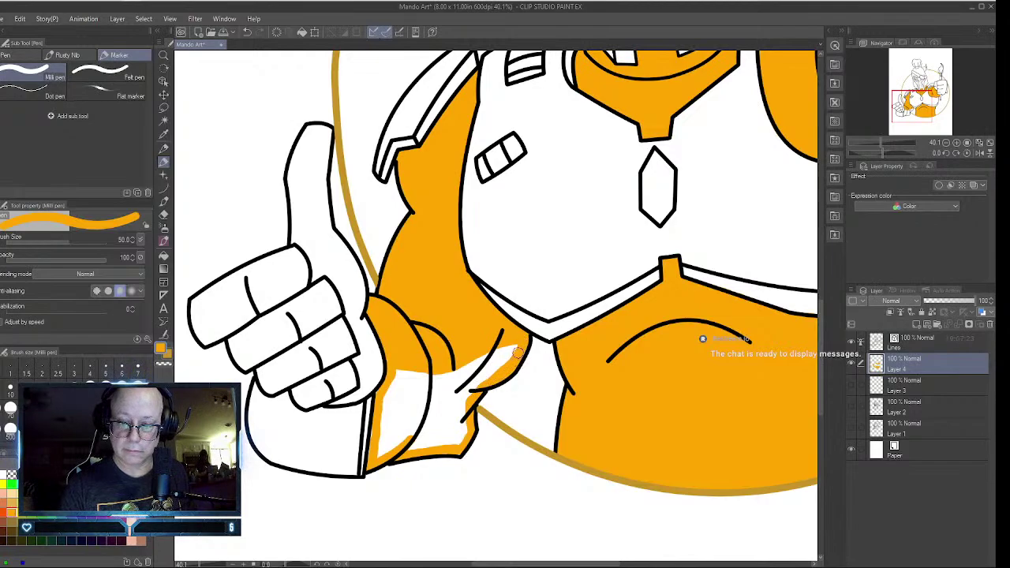
left_click(163, 256)
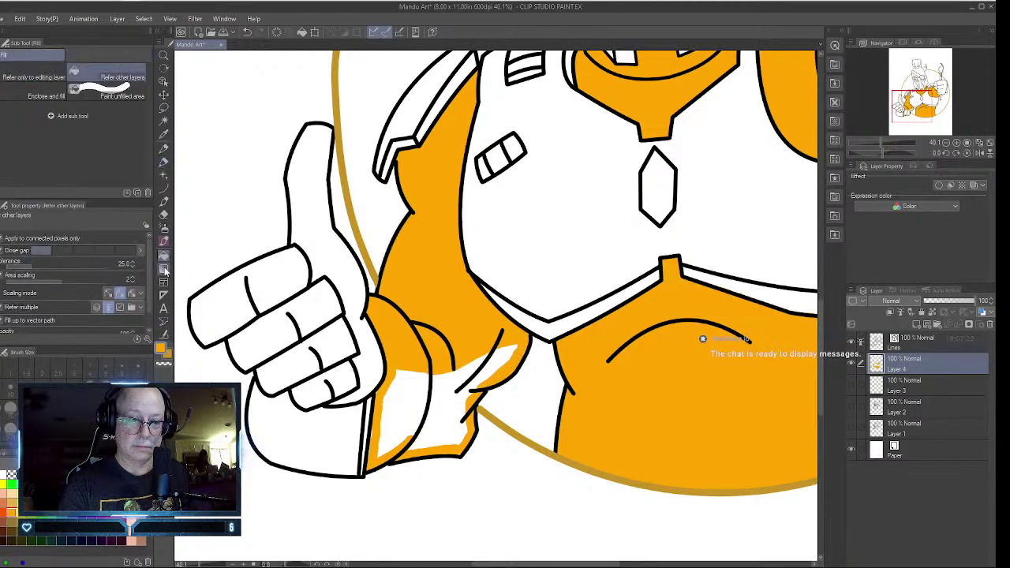
left_click(403, 394)
left_click(447, 390)
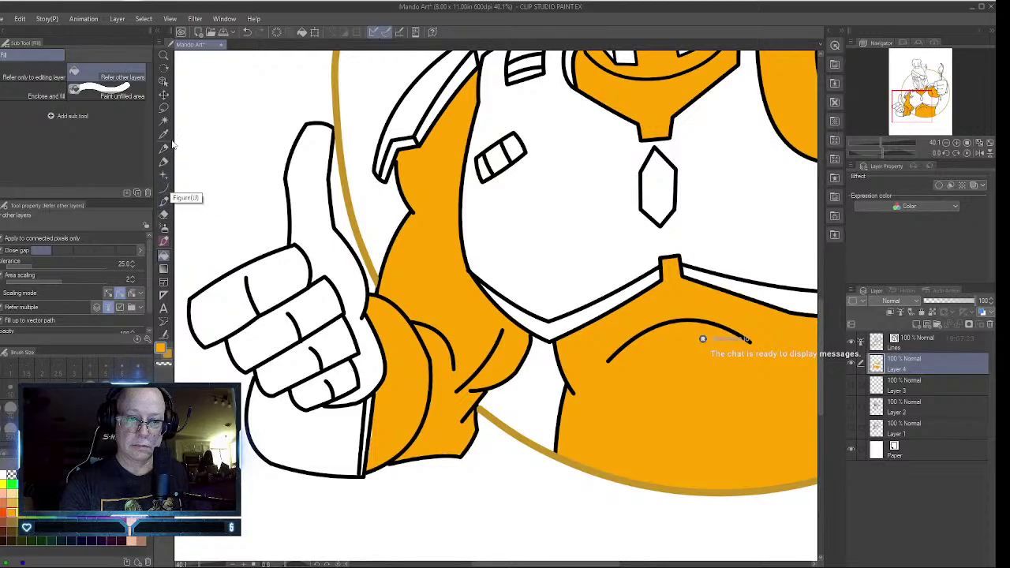
- Add a new layer directly above the Paper layer and fill its background area with dark gray
left_click(163, 161)
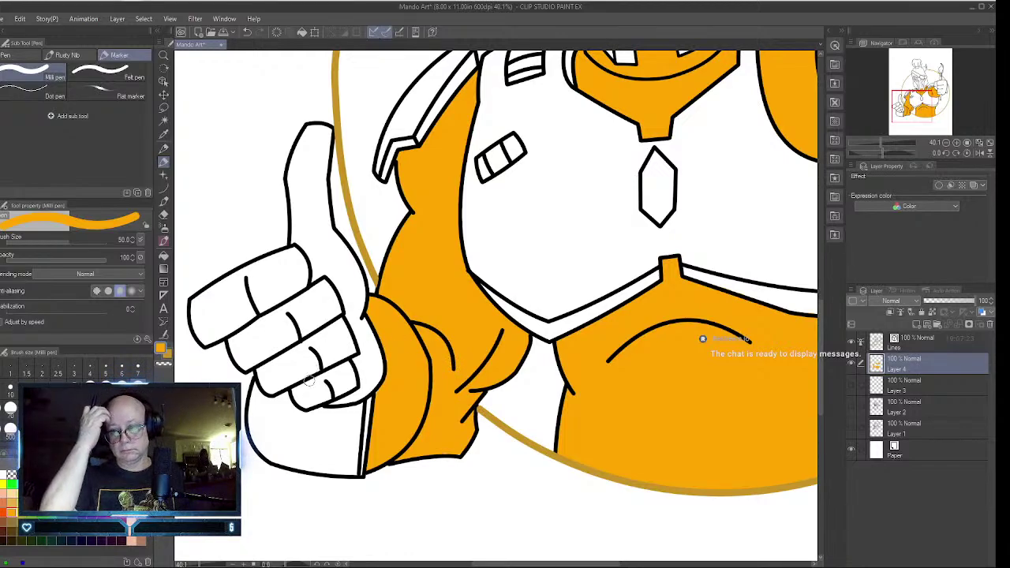
left_click(929, 457)
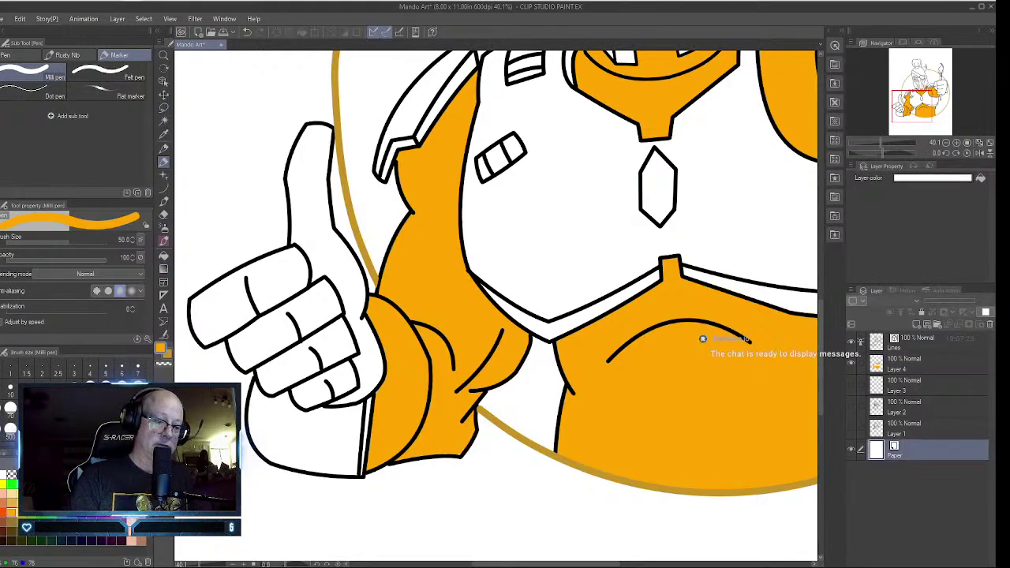
key("c")
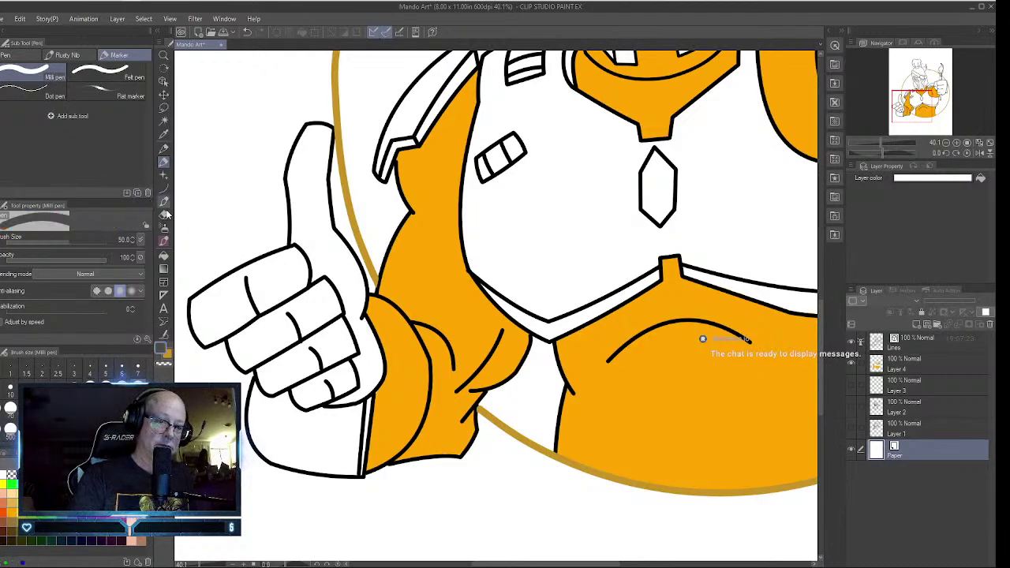
left_click(164, 255)
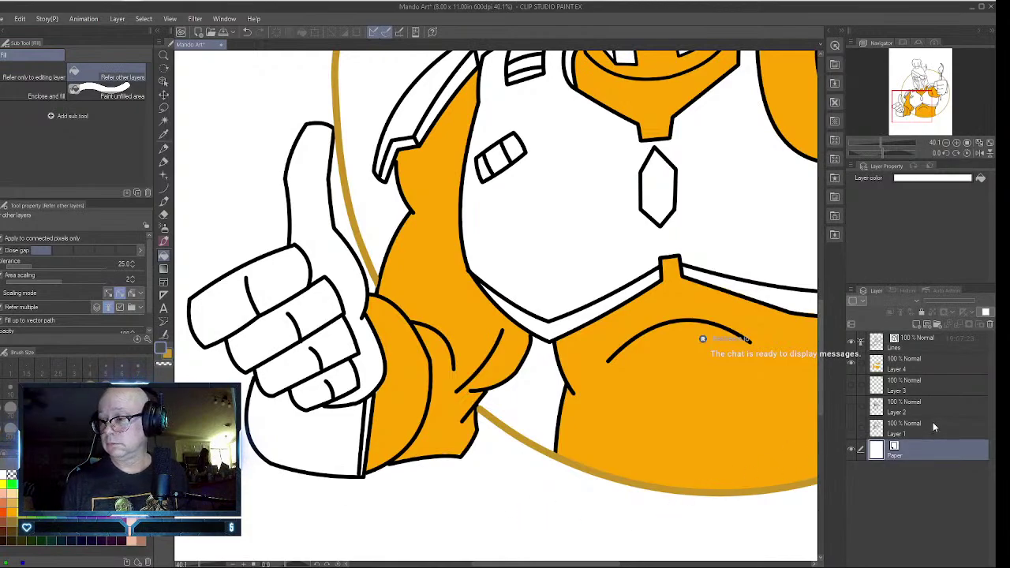
left_click(915, 324)
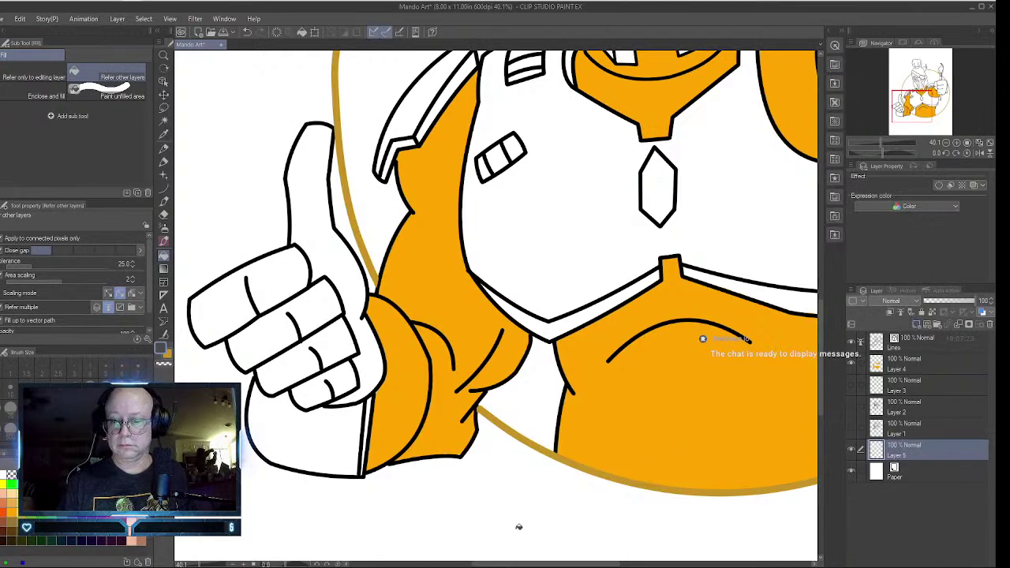
left_click(486, 547)
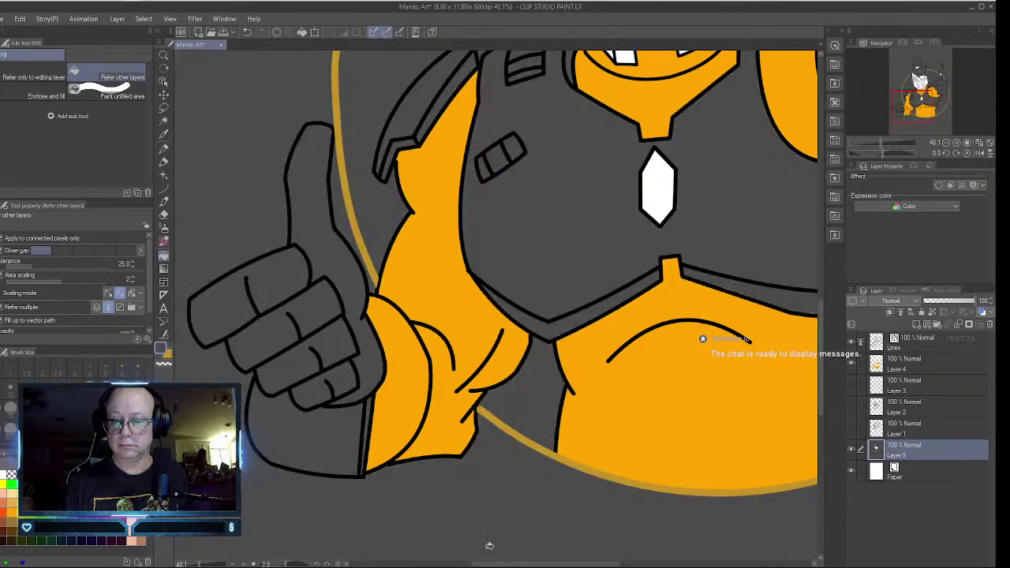
- Outline the thumbs-up glove in off-white with the Milli pen at size 50, and fill the thumb, fingers and cuff with off-white
left_click(166, 162)
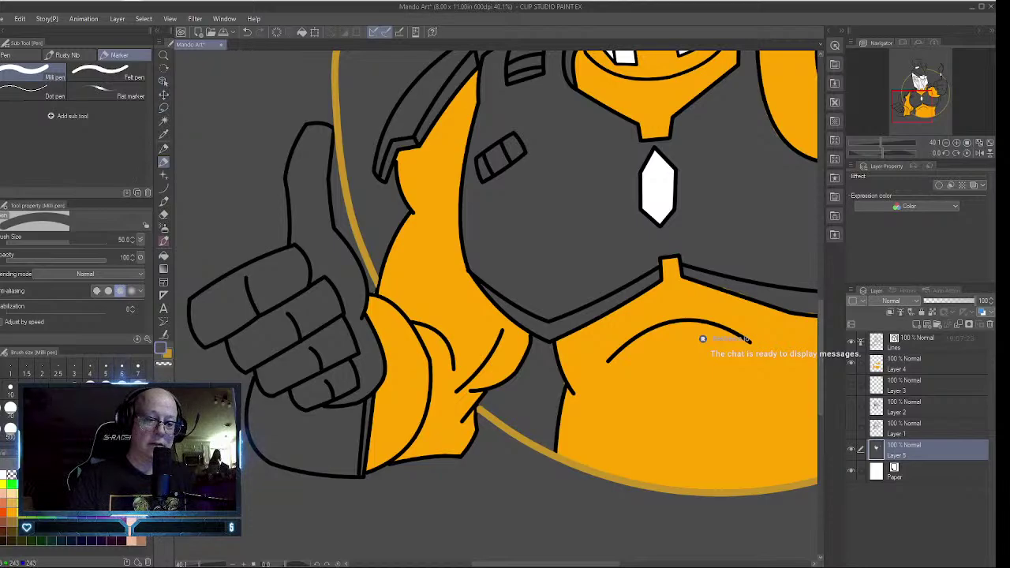
key("x")
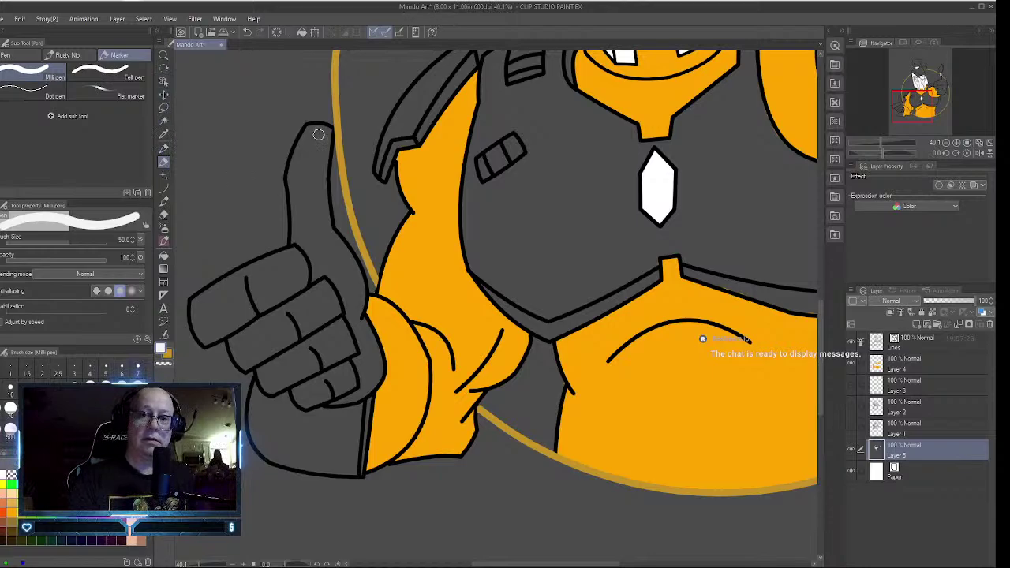
mouse_move(325, 131)
left_mouse_down()
mouse_move(305, 131)
mouse_move(285, 180)
mouse_move(294, 245)
left_mouse_up()
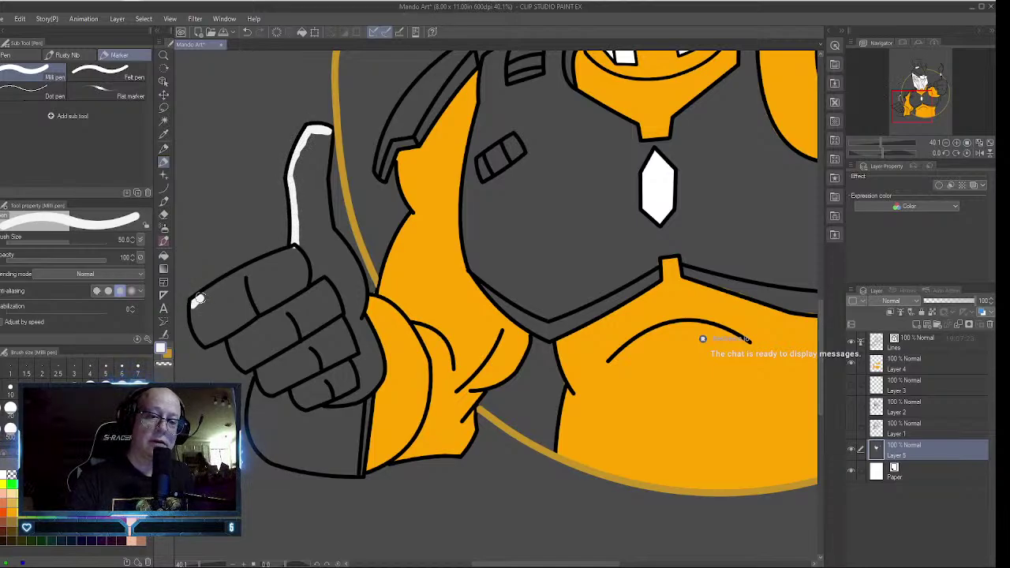
mouse_move(197, 299)
left_mouse_down()
mouse_move(298, 249)
mouse_move(225, 284)
mouse_move(195, 319)
mouse_move(199, 333)
mouse_move(237, 324)
mouse_move(298, 286)
mouse_move(303, 261)
left_mouse_up()
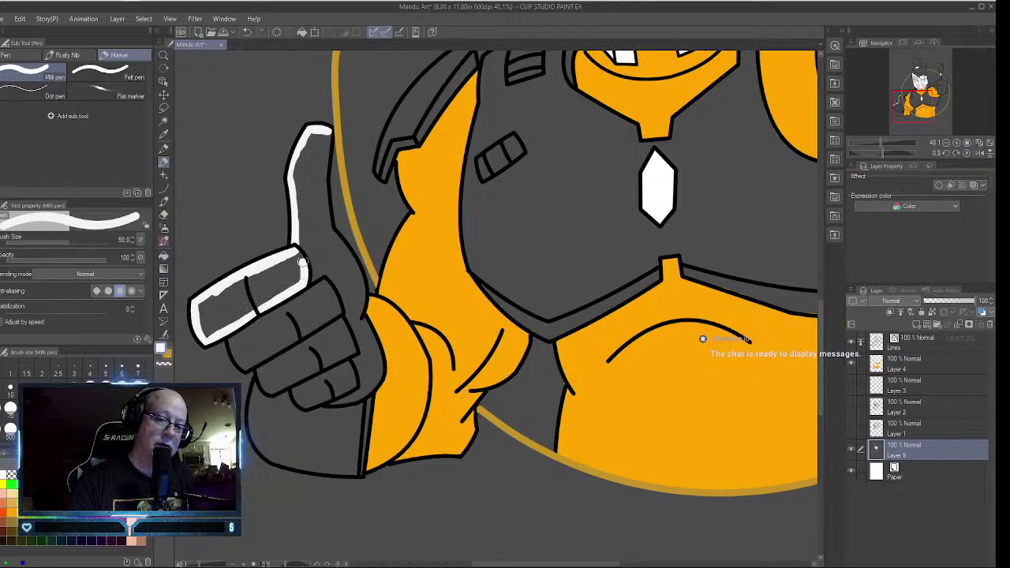
left_click_drag(231, 338, 246, 366)
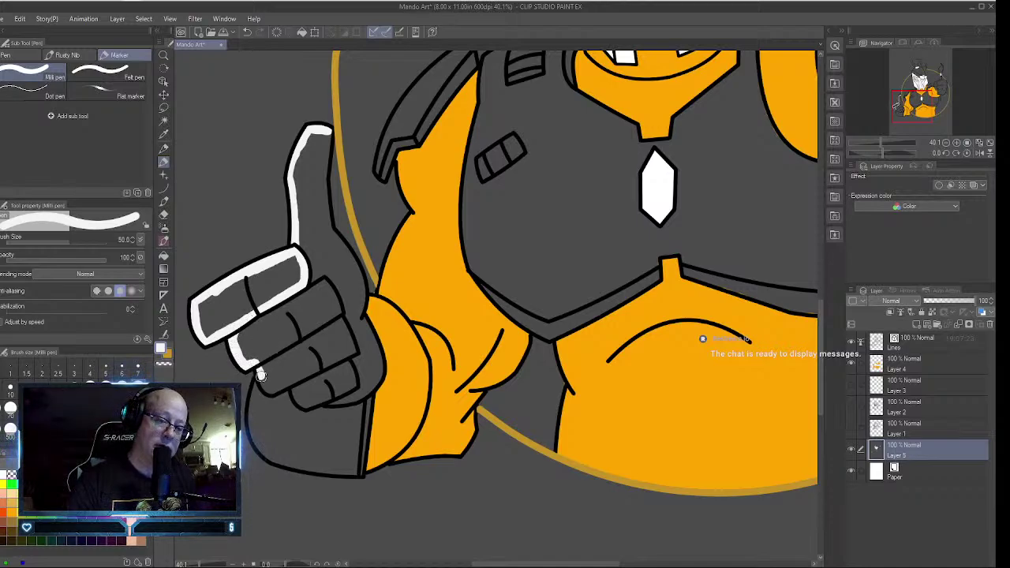
mouse_move(260, 376)
left_mouse_down()
mouse_move(252, 428)
mouse_move(264, 451)
mouse_move(308, 469)
mouse_move(358, 470)
mouse_move(376, 360)
mouse_move(356, 272)
mouse_move(325, 219)
mouse_move(327, 130)
left_mouse_up()
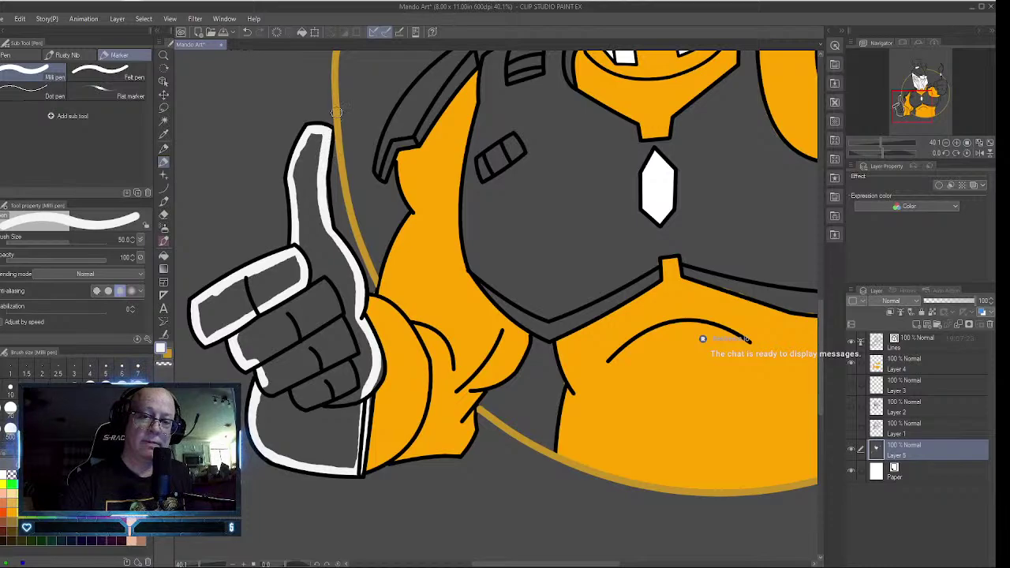
left_click(165, 255)
left_click(310, 197)
left_click(287, 260)
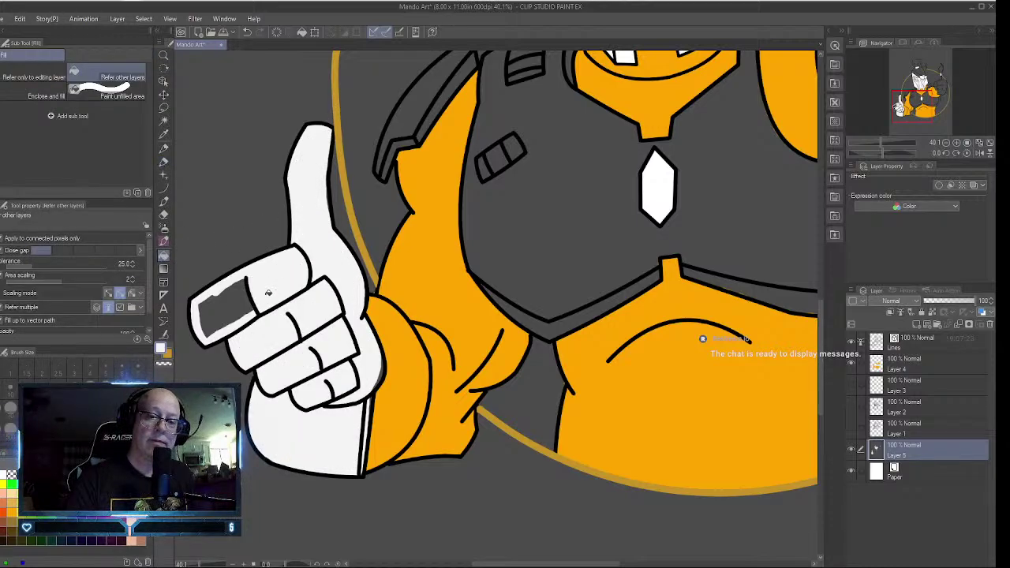
left_click(210, 328)
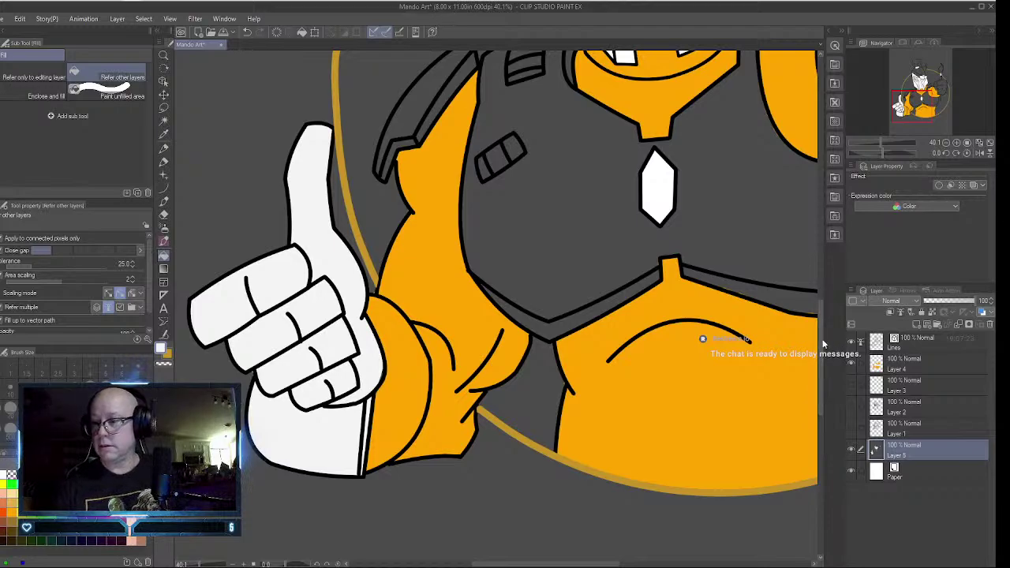
- Paint the shoulder pad above the thumbs-up arm off-white with the Milli pen at size 50
scroll(823, 344, "up", 6)
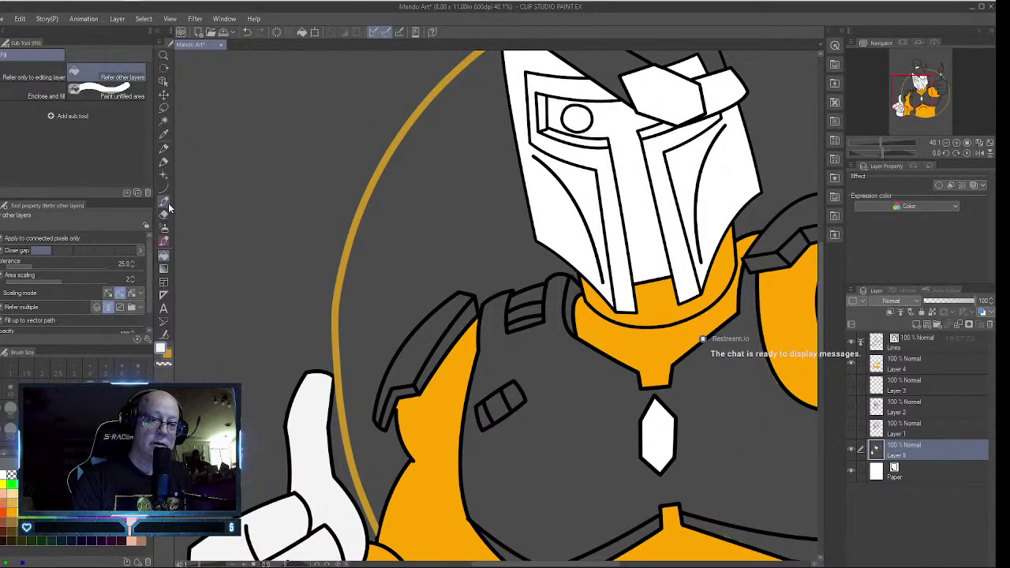
left_click(164, 162)
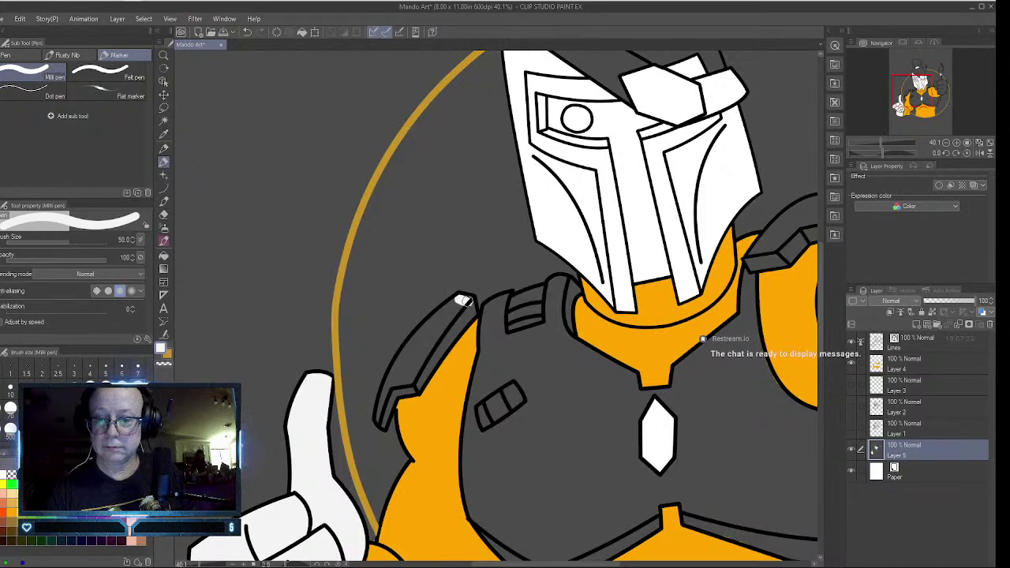
mouse_move(467, 311)
left_mouse_down()
mouse_move(422, 372)
mouse_move(432, 364)
left_mouse_up()
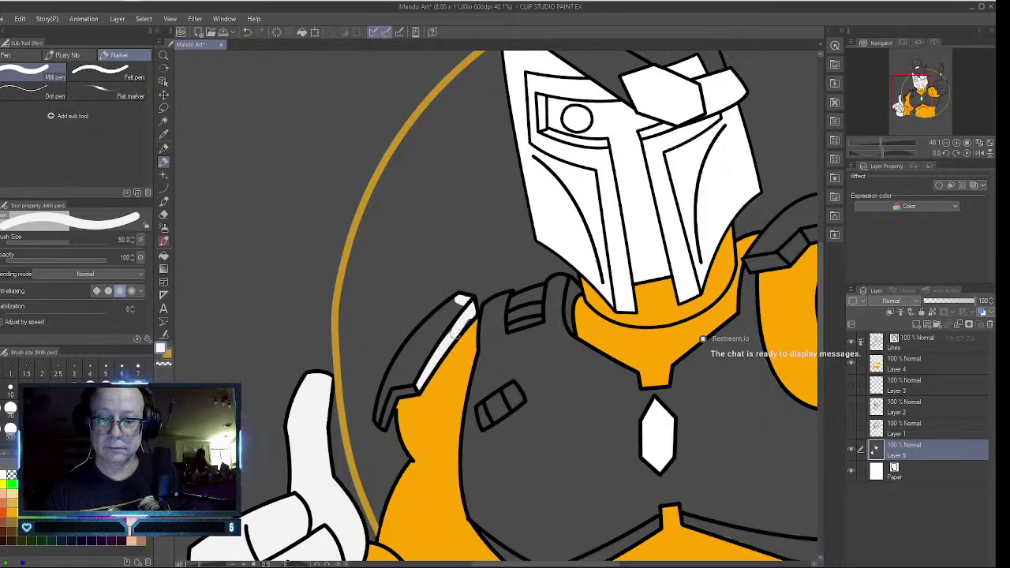
mouse_move(471, 310)
left_mouse_down()
mouse_move(439, 316)
mouse_move(458, 299)
mouse_move(412, 342)
mouse_move(381, 420)
mouse_move(414, 384)
mouse_move(386, 388)
mouse_move(442, 317)
mouse_move(455, 320)
mouse_move(411, 378)
left_mouse_up()
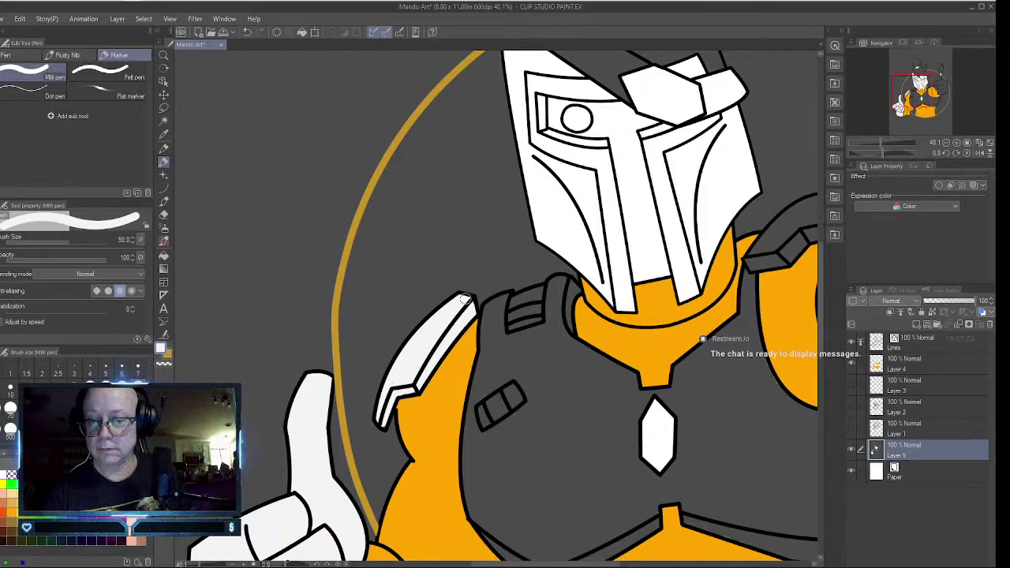
- Outline the main part of the chest plate in off-white with the Milli pen, and fill it along with the slotted shoulder detail
mouse_move(489, 310)
left_mouse_down()
mouse_move(566, 281)
mouse_move(573, 342)
mouse_move(645, 395)
mouse_move(672, 390)
mouse_move(676, 370)
mouse_move(737, 321)
mouse_move(750, 272)
left_mouse_up()
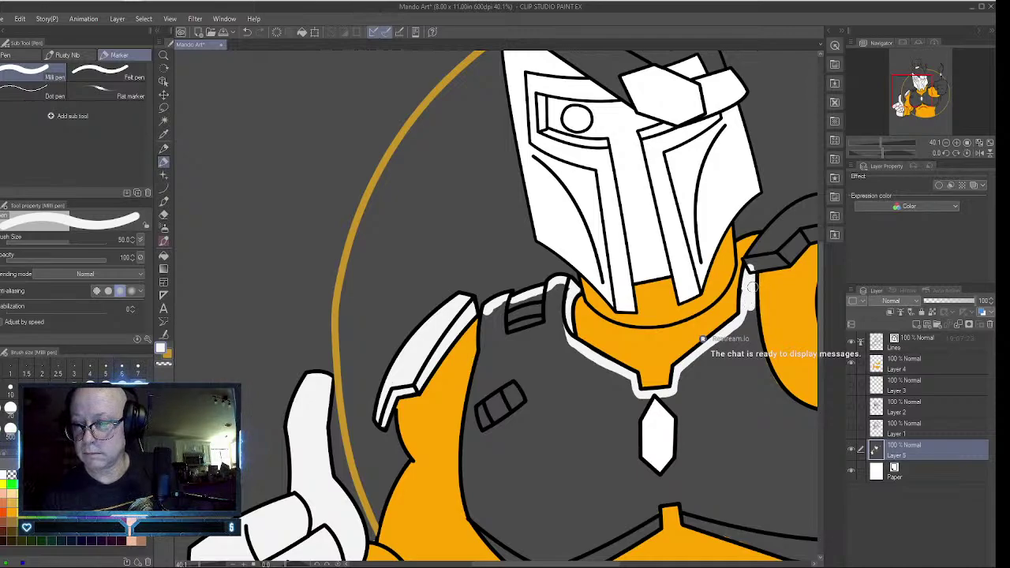
mouse_move(753, 288)
left_mouse_down()
mouse_move(764, 369)
mouse_move(814, 414)
mouse_move(762, 454)
mouse_move(671, 495)
mouse_move(654, 518)
mouse_move(615, 535)
mouse_move(527, 541)
mouse_move(469, 511)
mouse_move(466, 431)
mouse_move(488, 302)
left_mouse_up()
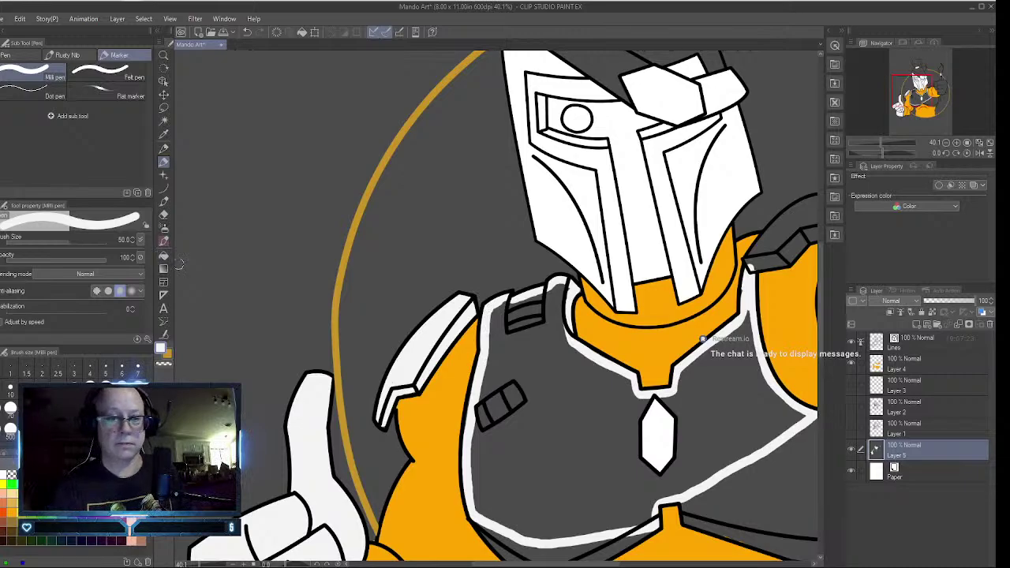
left_click(163, 255)
left_click(560, 458)
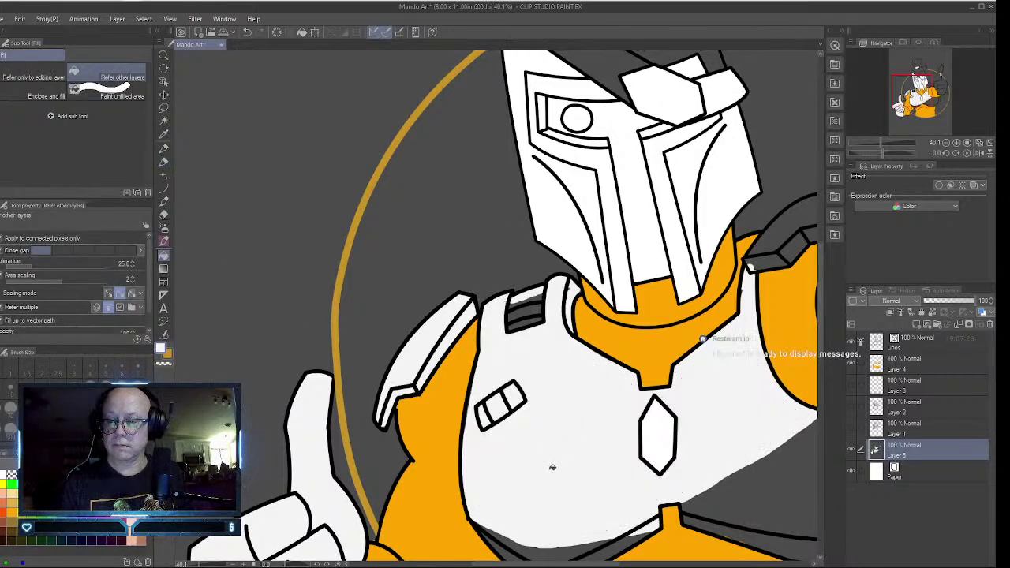
left_click(541, 296)
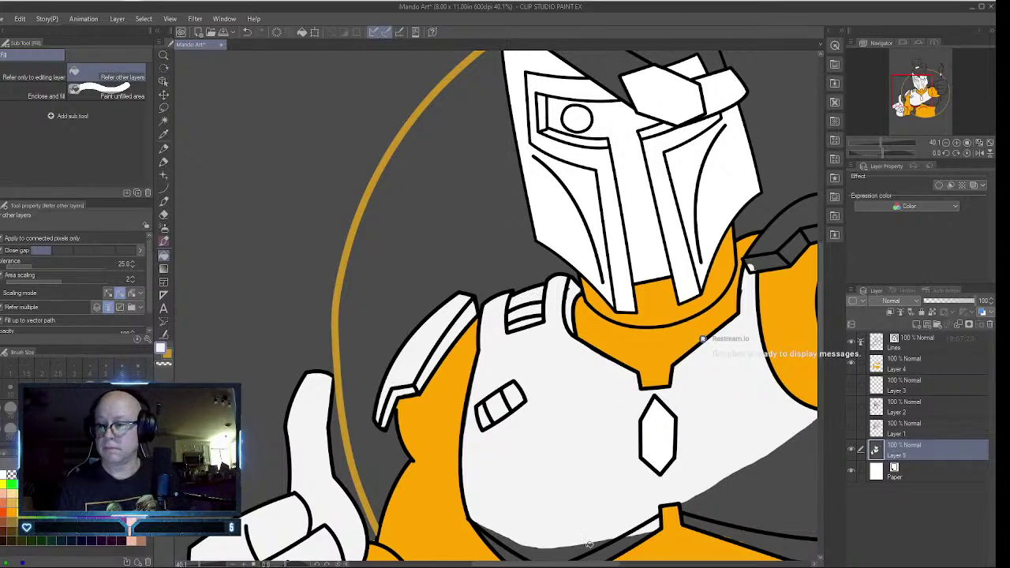
- Paint the chest plate's lower edge and rim off-white on the thumbs-up arm's side with the Milli pen
left_click(164, 161)
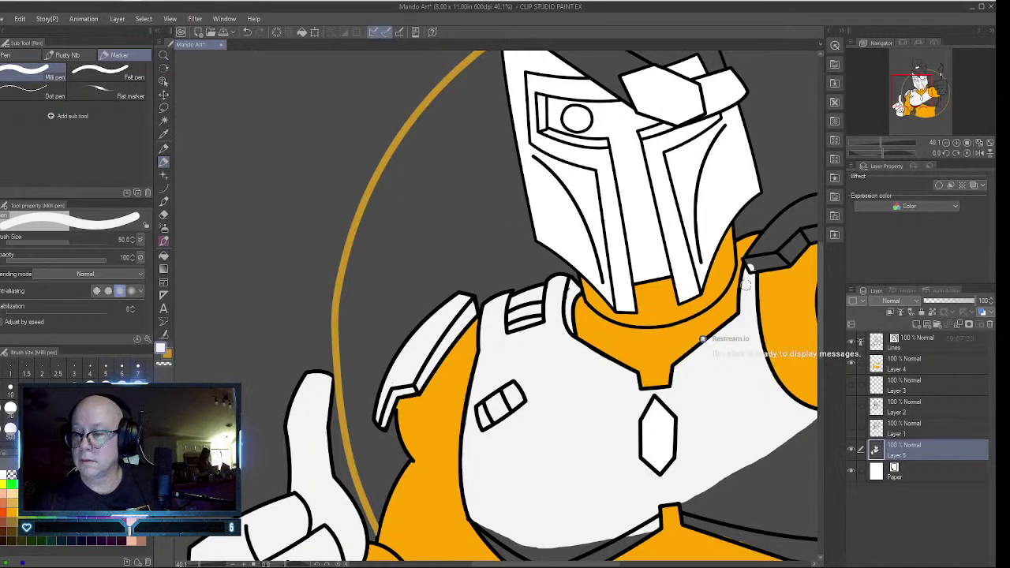
scroll(819, 268, "down", 3)
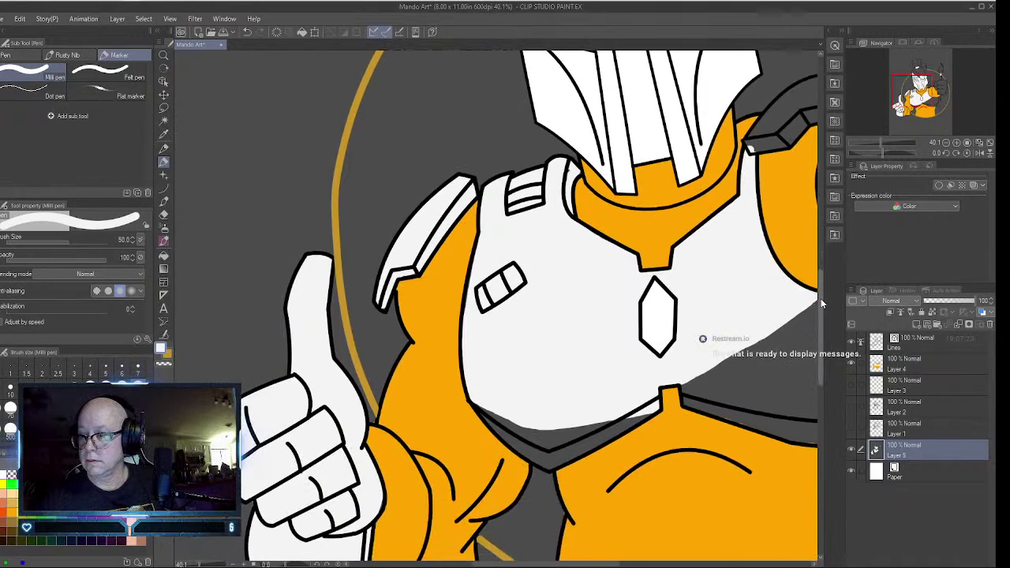
mouse_move(476, 392)
left_mouse_down()
mouse_move(549, 458)
mouse_move(651, 404)
mouse_move(553, 450)
mouse_move(522, 438)
mouse_move(491, 406)
mouse_move(537, 422)
mouse_move(597, 412)
mouse_move(559, 435)
mouse_move(567, 427)
mouse_move(512, 425)
mouse_move(549, 432)
left_mouse_up()
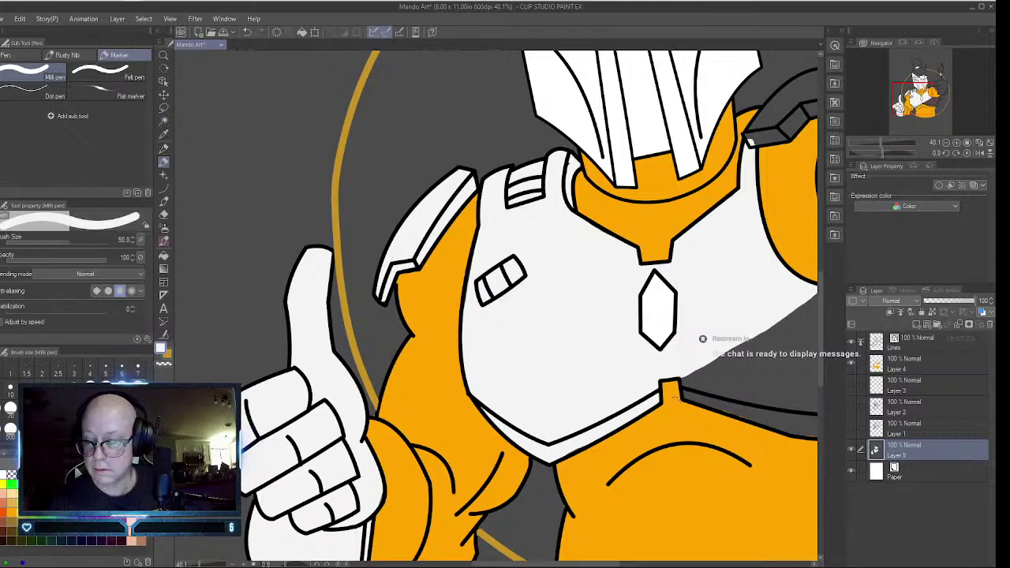
- Outline the rest of the chest plate and its lower rim on the paintbrush arm's side in off-white, and fill both areas
left_click_drag(565, 563, 620, 563)
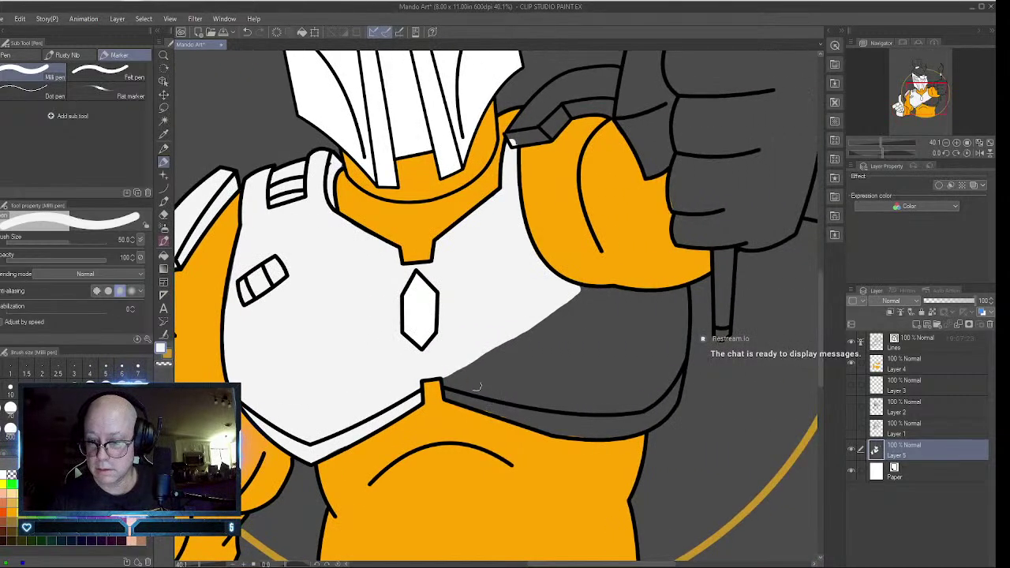
mouse_move(446, 394)
left_mouse_down()
mouse_move(594, 434)
mouse_move(658, 417)
mouse_move(677, 374)
mouse_move(686, 292)
mouse_move(573, 290)
left_mouse_up()
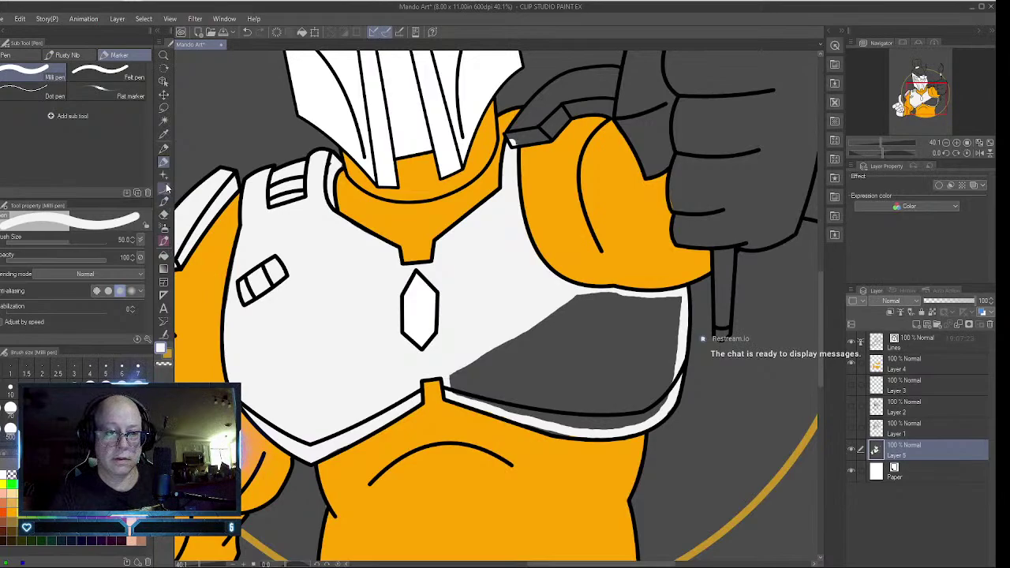
left_click(163, 255)
left_click(616, 331)
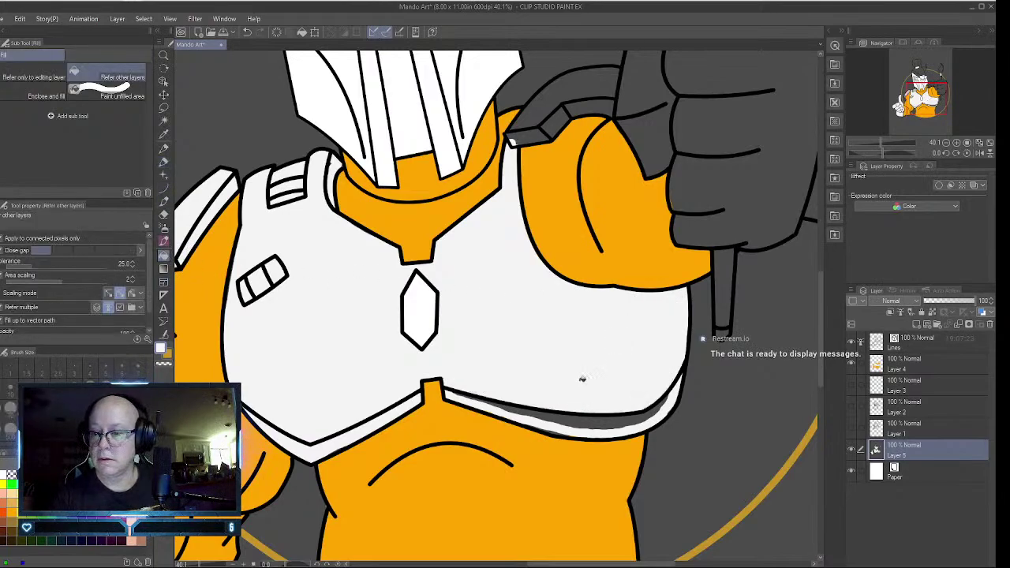
left_click(601, 418)
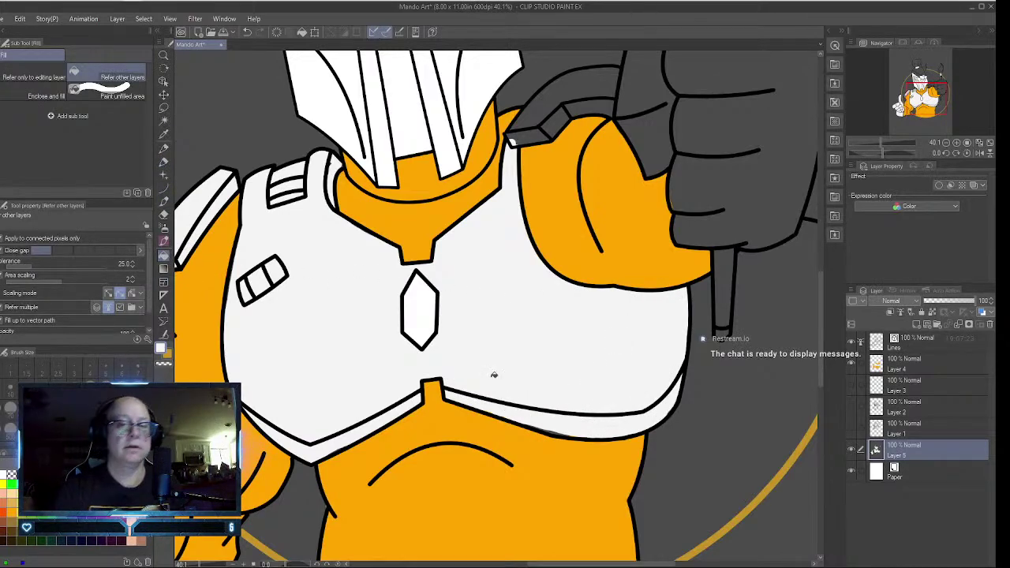
- Touch up the chest plate's lower rim in off-white, and outline and fill the shoulder pad above the paintbrush arm in the same color
left_click(162, 162)
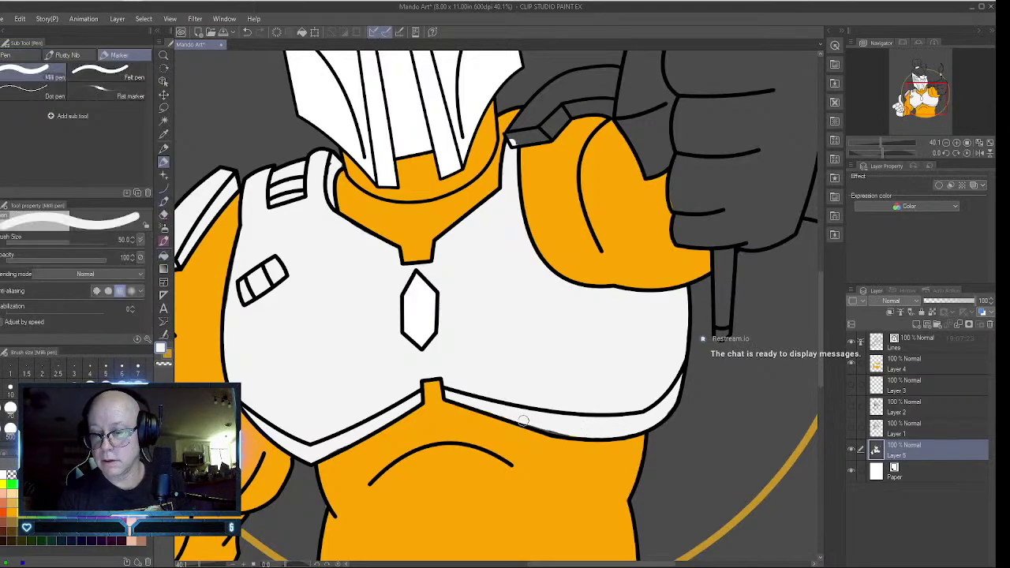
left_click_drag(522, 422, 570, 433)
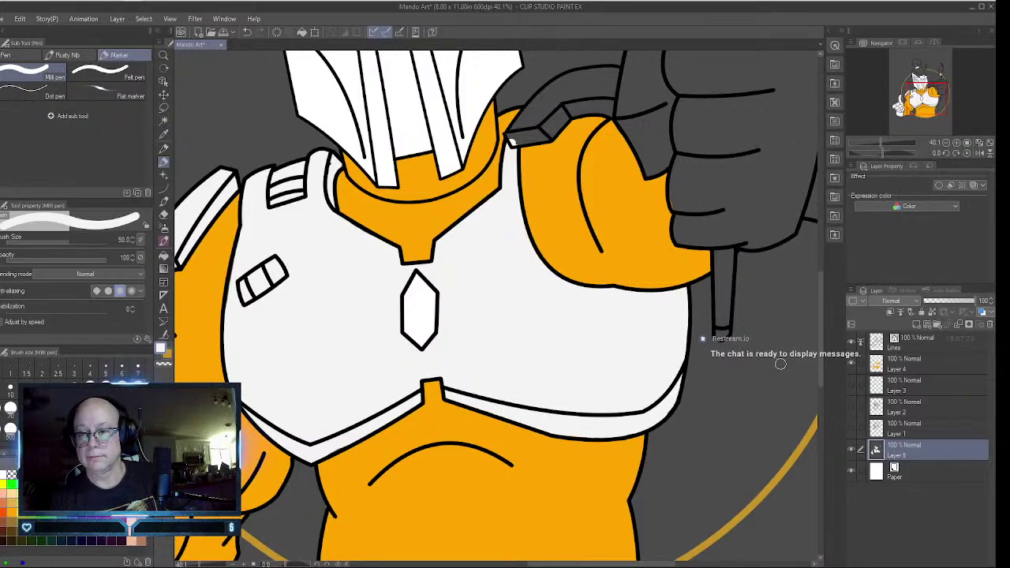
scroll(823, 315, "up", 5)
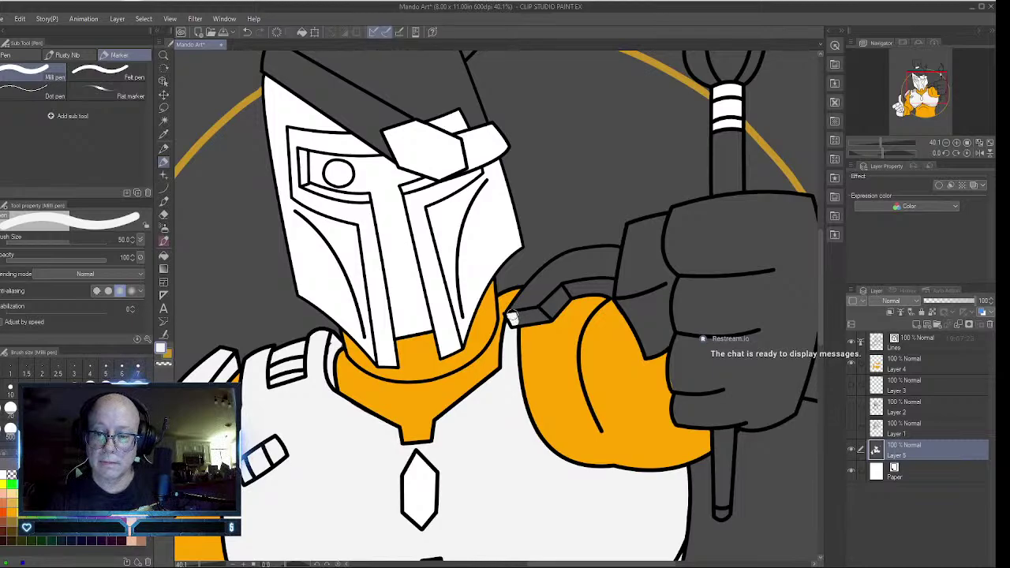
mouse_move(511, 316)
left_mouse_down()
mouse_move(561, 261)
mouse_move(614, 250)
mouse_move(609, 292)
mouse_move(578, 289)
mouse_move(549, 315)
mouse_move(511, 315)
left_mouse_up()
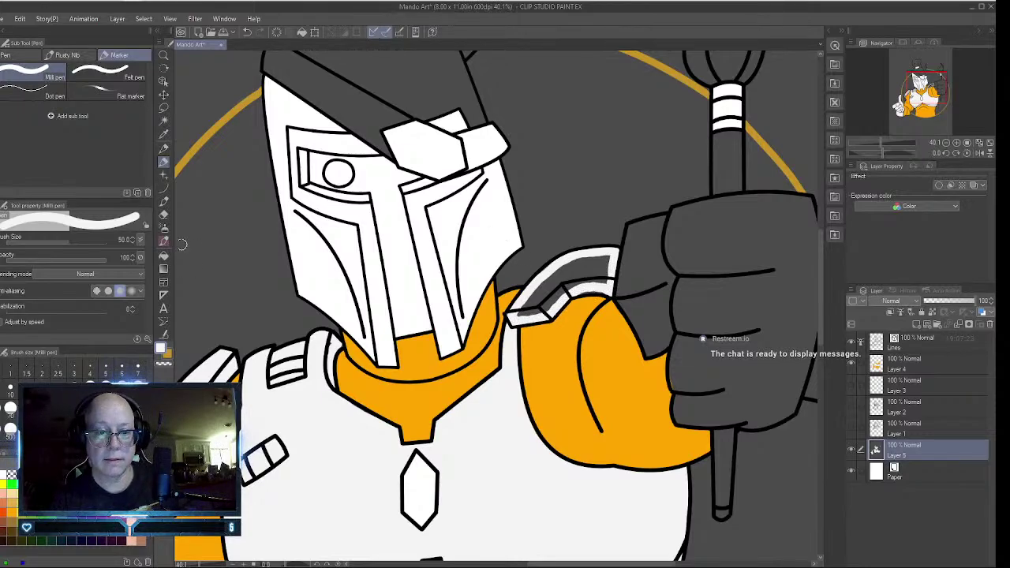
left_click(164, 254)
left_click(583, 267)
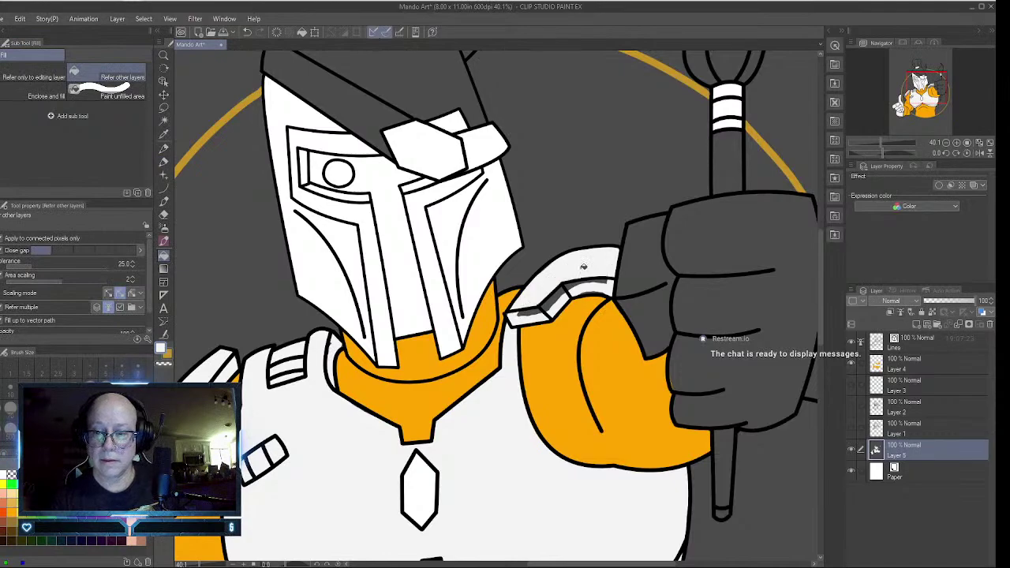
left_click(566, 287)
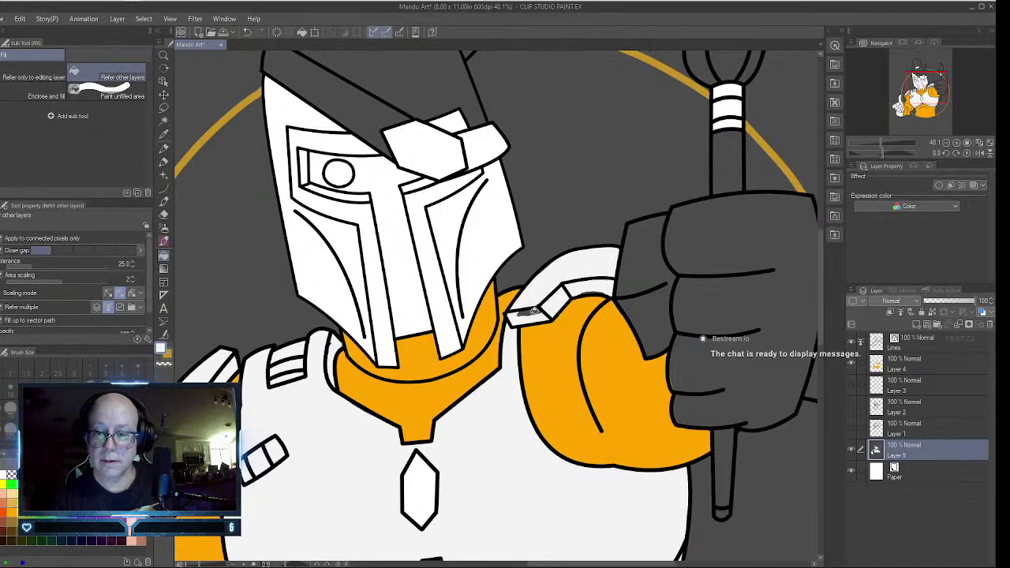
left_click(533, 311)
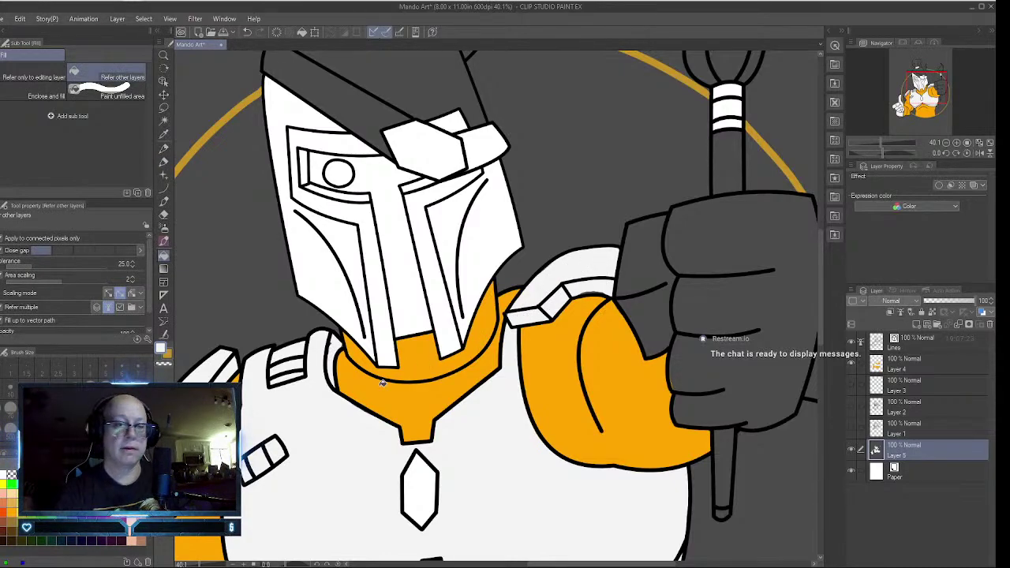
- Outline the glove gripping the paintbrush in off-white with the Milli pen, and fill its interior
left_click(163, 161)
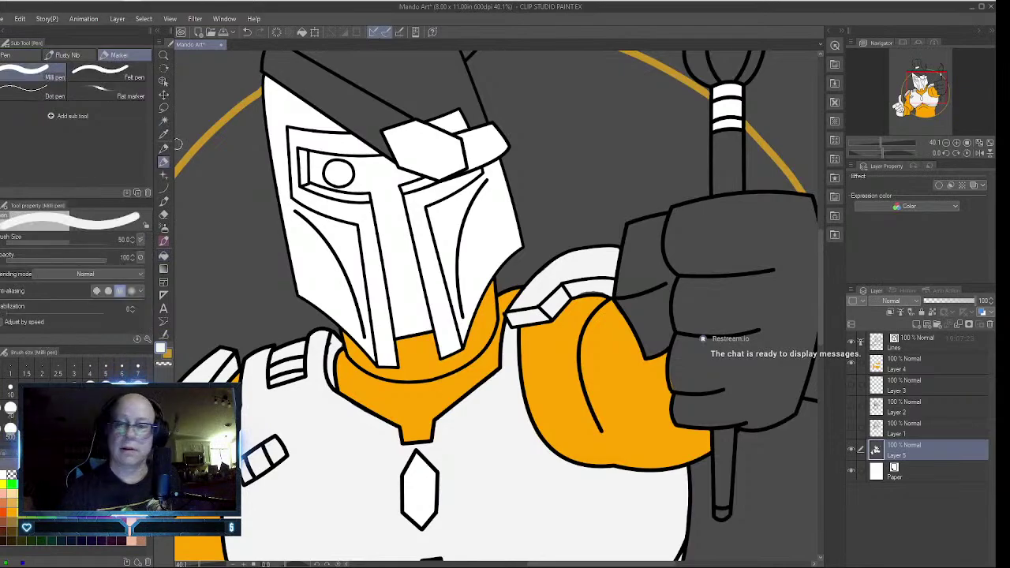
mouse_move(662, 220)
left_mouse_down()
mouse_move(634, 226)
mouse_move(615, 285)
mouse_move(651, 350)
mouse_move(672, 340)
mouse_move(677, 422)
mouse_move(750, 424)
mouse_move(793, 406)
mouse_move(815, 280)
left_mouse_up()
mouse_move(815, 245)
left_mouse_down()
mouse_move(809, 203)
mouse_move(795, 195)
mouse_move(707, 200)
mouse_move(666, 236)
left_mouse_up()
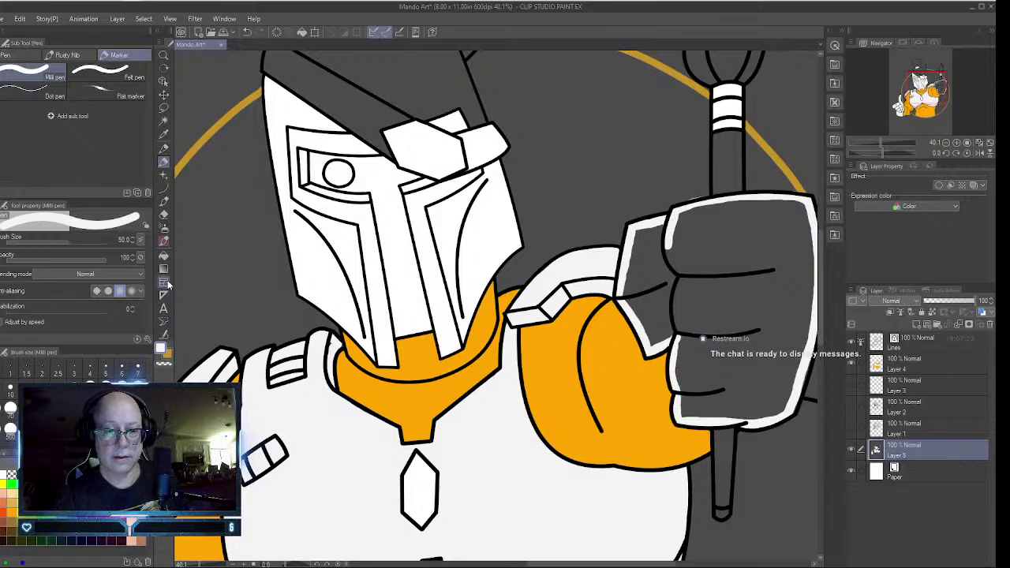
left_click(164, 255)
left_click(739, 237)
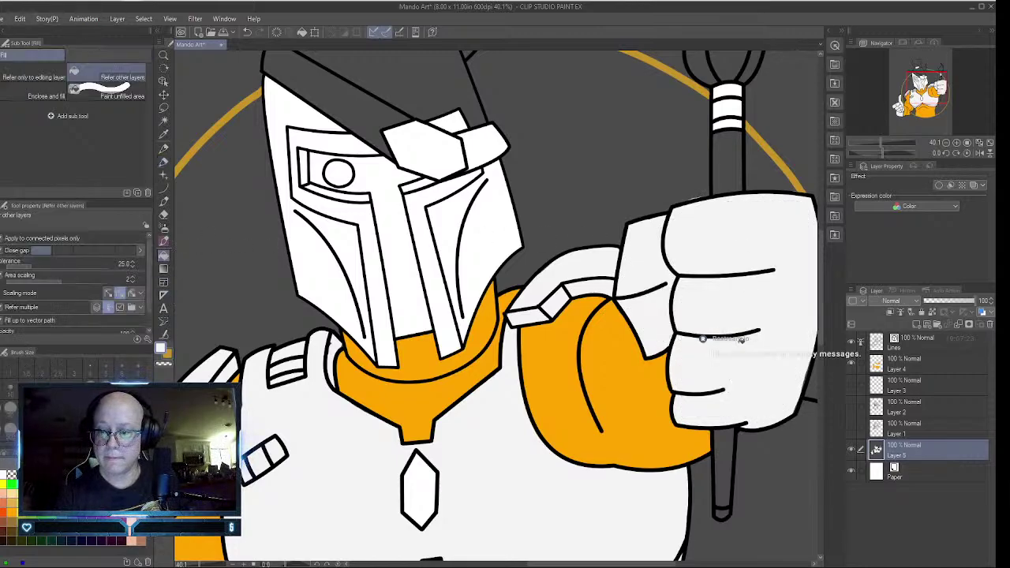
- Paint the narrow strip behind the paintbrush glove's knuckles off-white with the Milli pen
left_click_drag(661, 563, 701, 563)
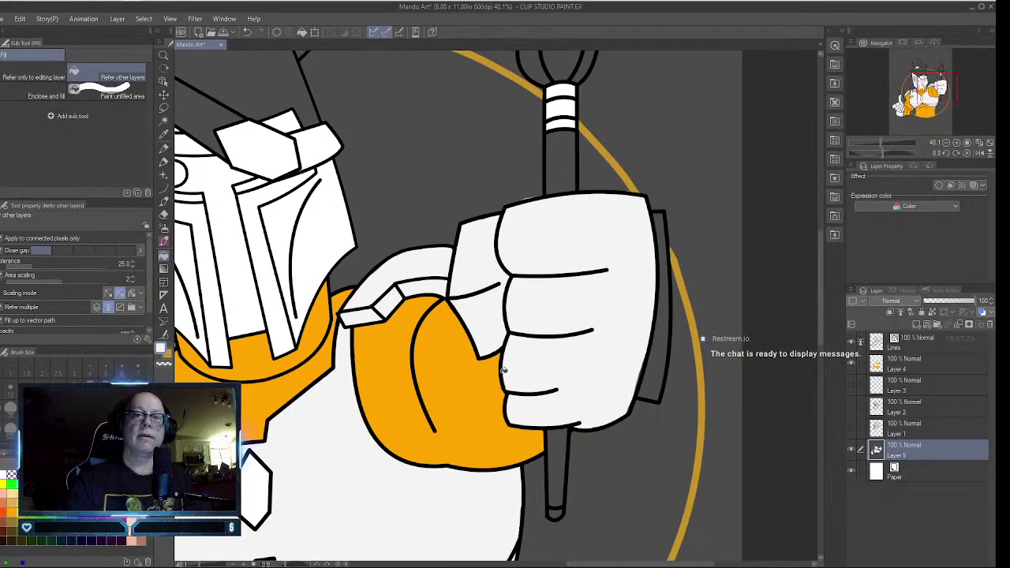
left_click(164, 161)
mouse_move(655, 223)
left_mouse_down()
mouse_move(658, 326)
mouse_move(646, 383)
mouse_move(650, 353)
mouse_move(635, 386)
mouse_move(644, 368)
mouse_move(637, 389)
mouse_move(656, 395)
mouse_move(665, 259)
left_mouse_up()
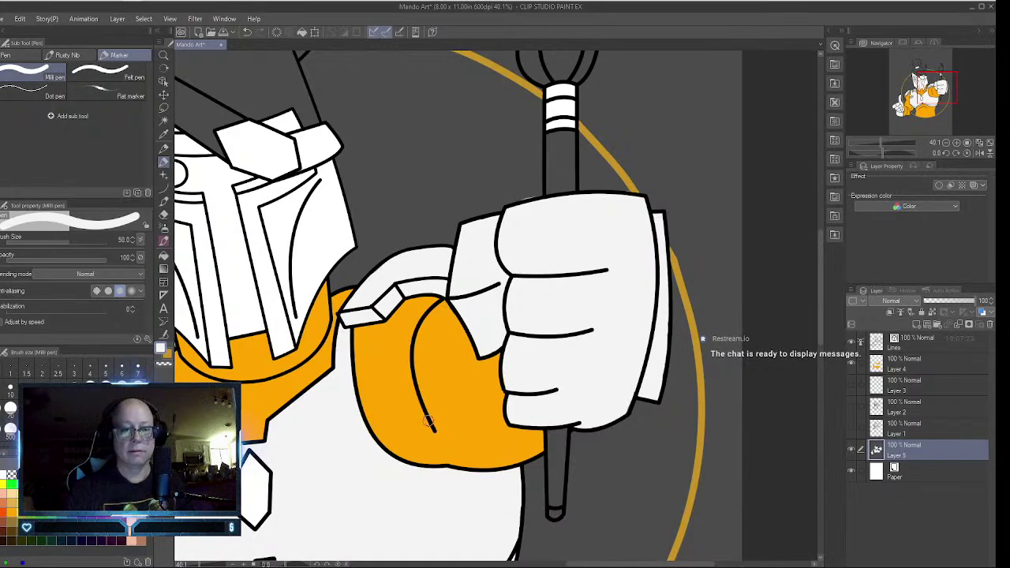
- Fill the helmet's face and cheek panels with orange on Layer 4, on both sides of the visor
left_click(164, 254)
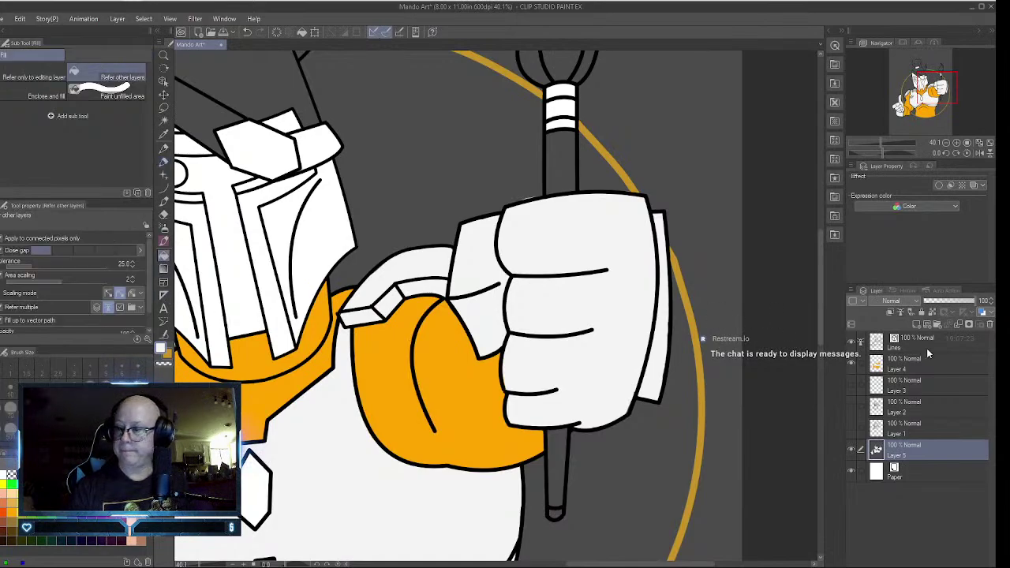
left_click(900, 361)
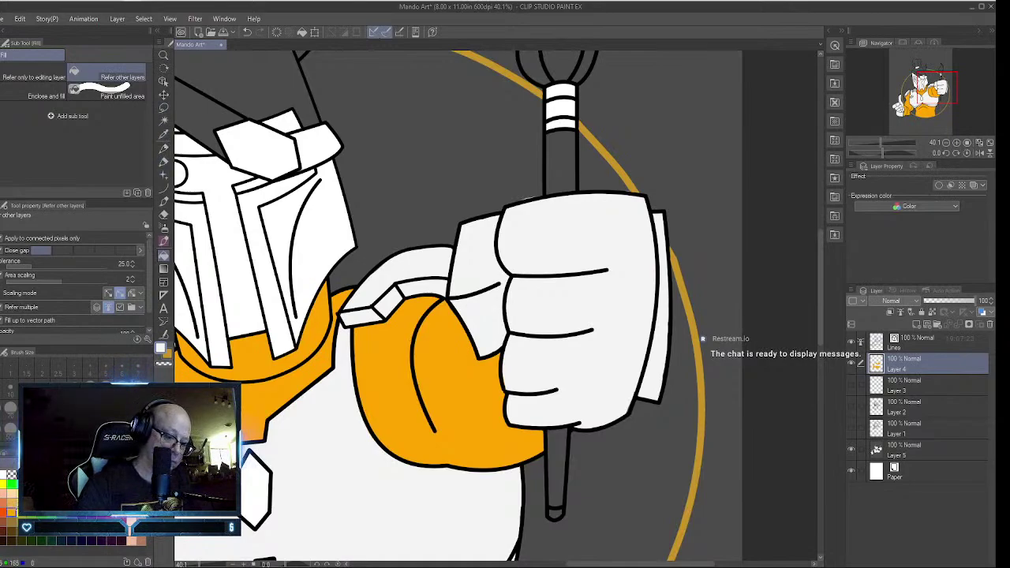
left_click(12, 512)
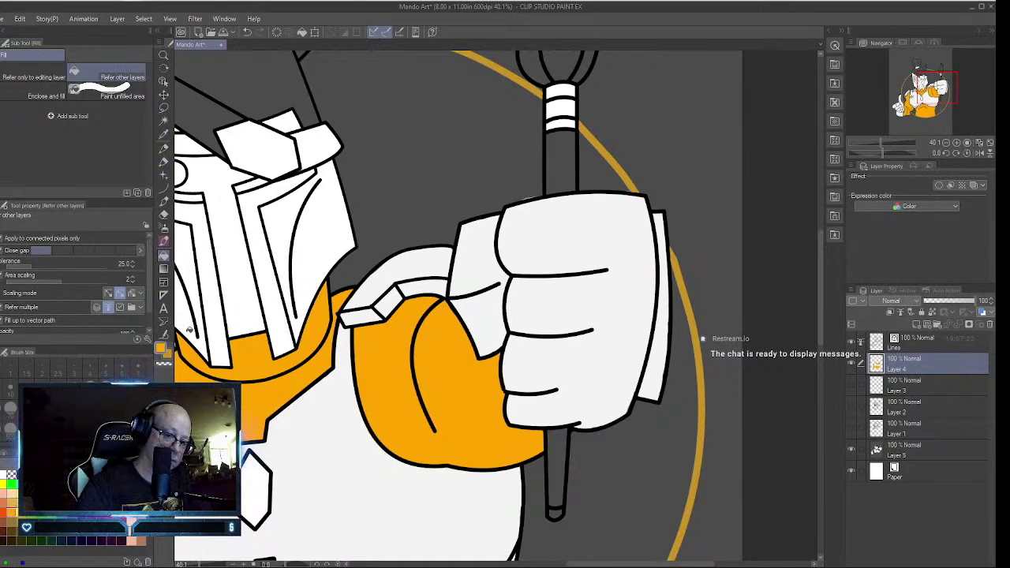
left_click(316, 222)
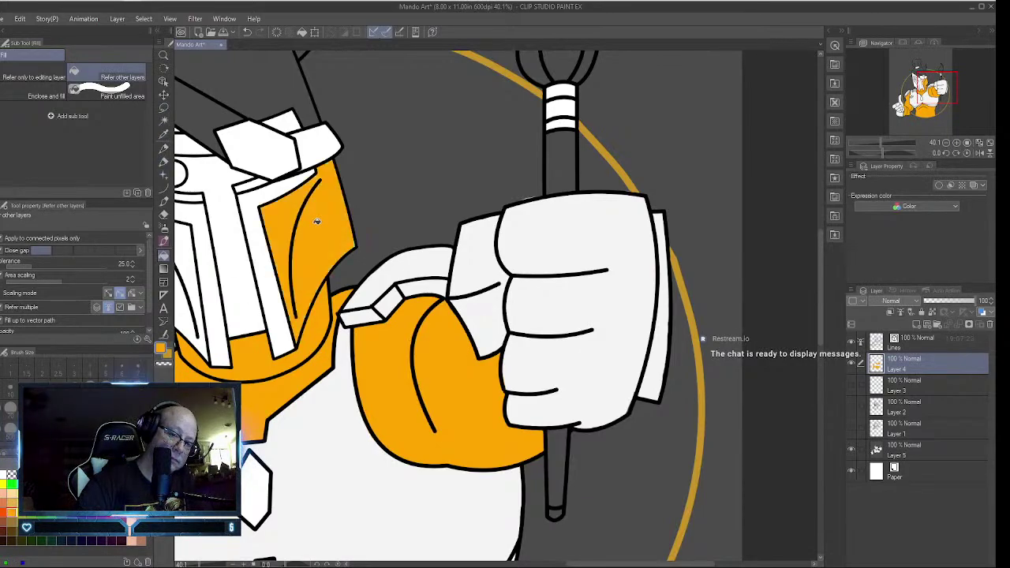
left_click(187, 240)
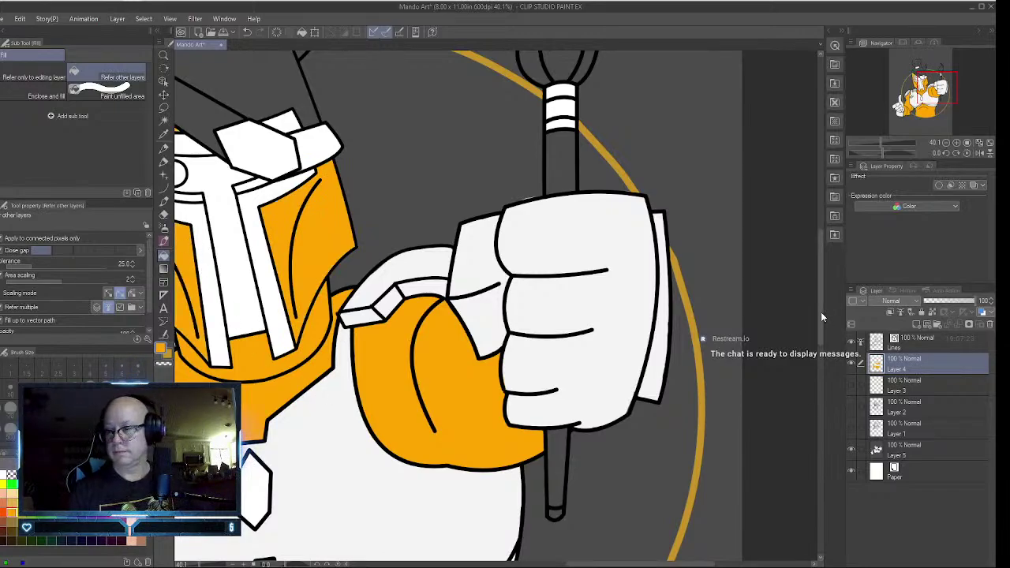
- Fill the helmet's trim around the visor and the small side pieces of the headband ornament with off-white
left_click_drag(819, 311, 815, 271)
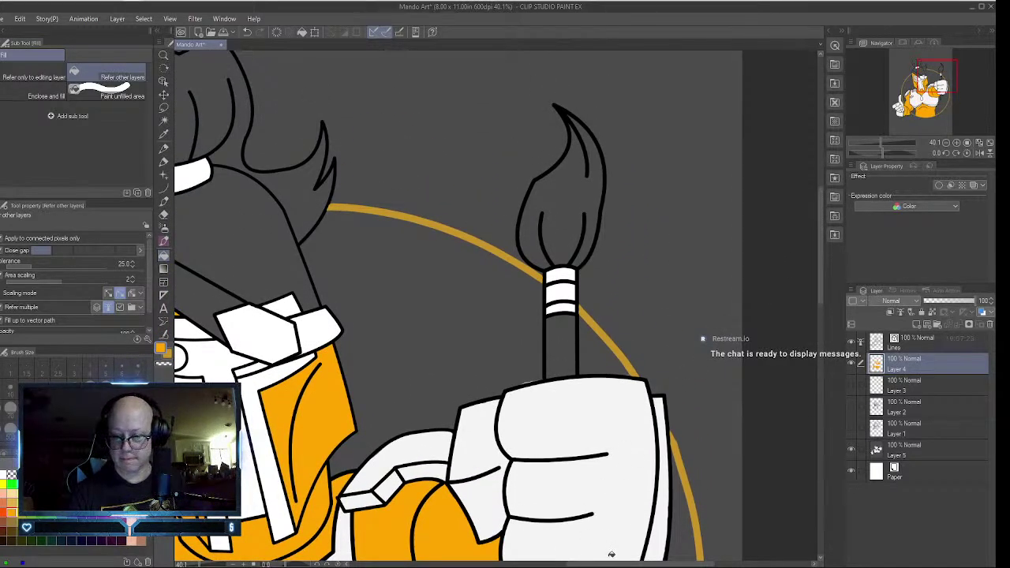
left_click_drag(610, 555, 583, 562)
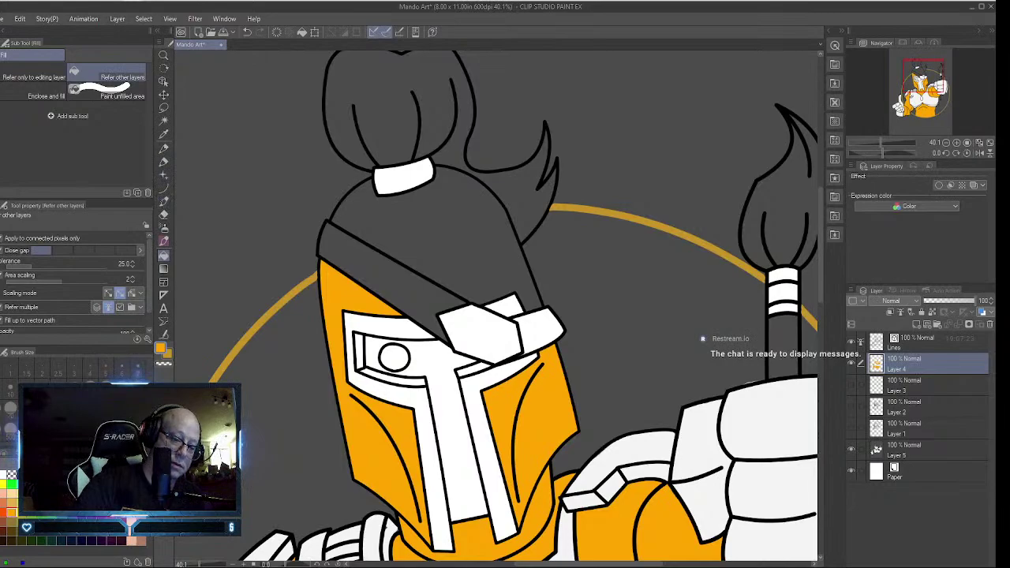
left_click(3, 474)
left_click(397, 325)
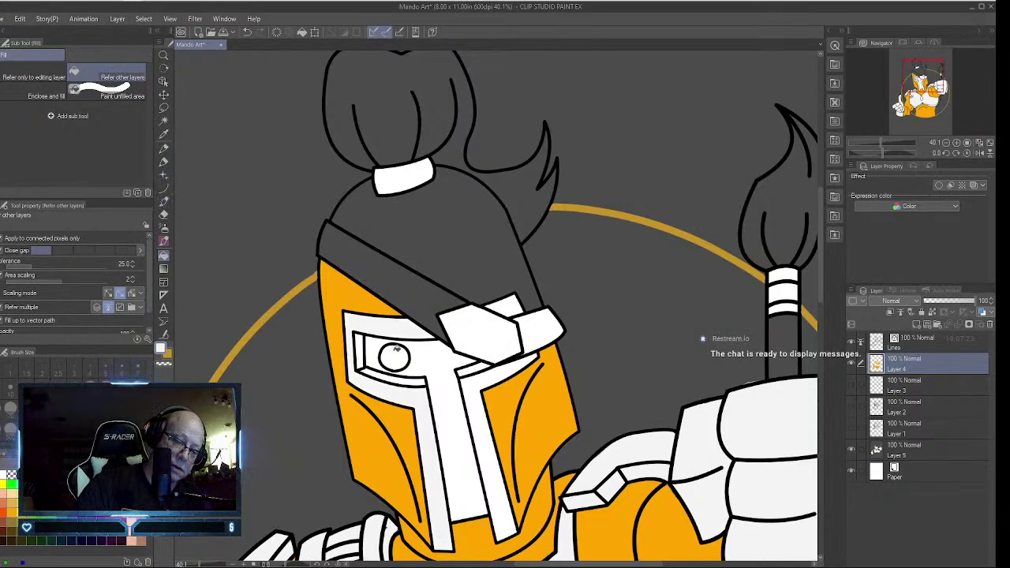
left_click(478, 384)
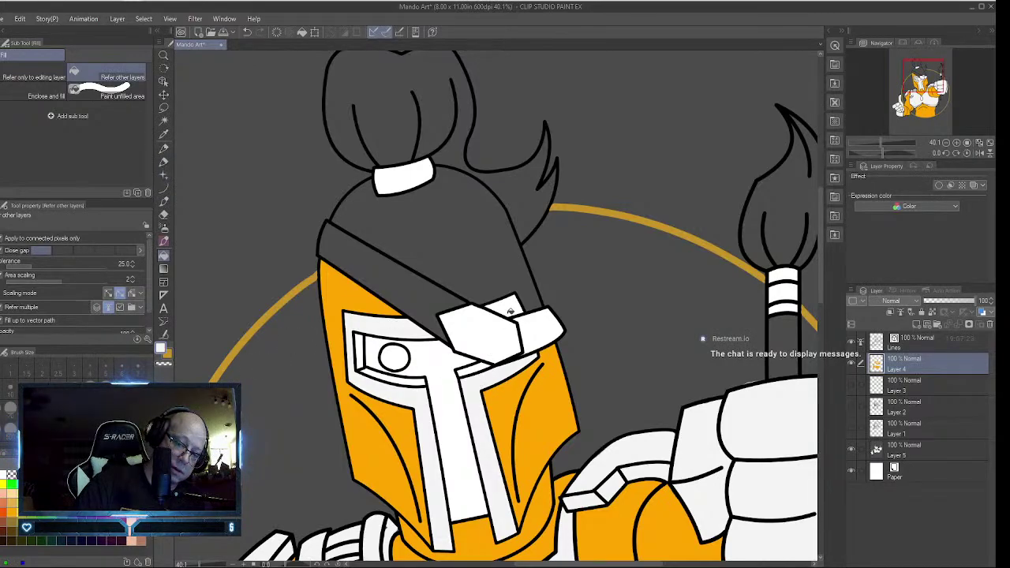
left_click(515, 306)
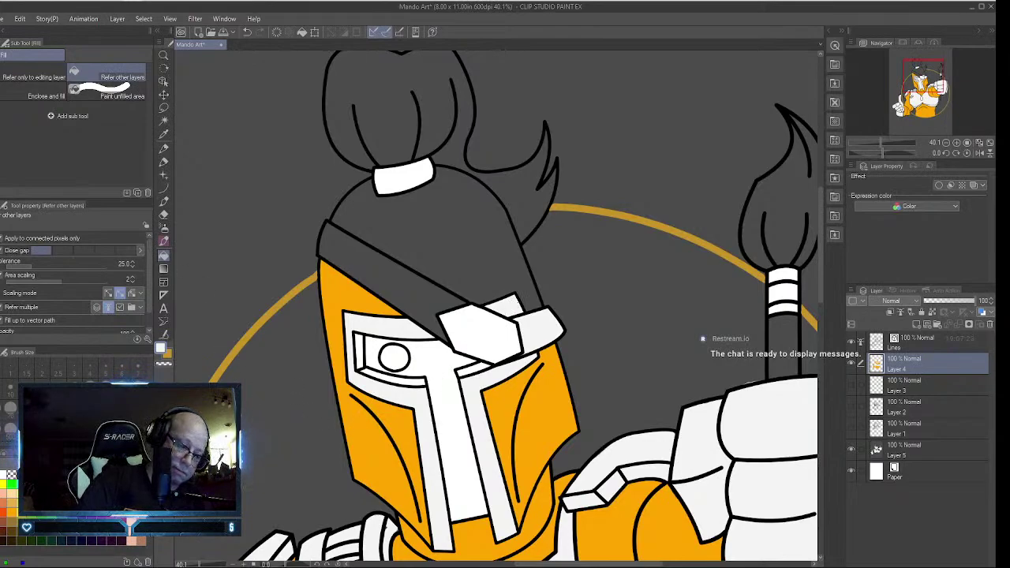
- Color the headband ornament's front facet and outer side piece light purple, using the Milli pen for the side piece
left_click(103, 502)
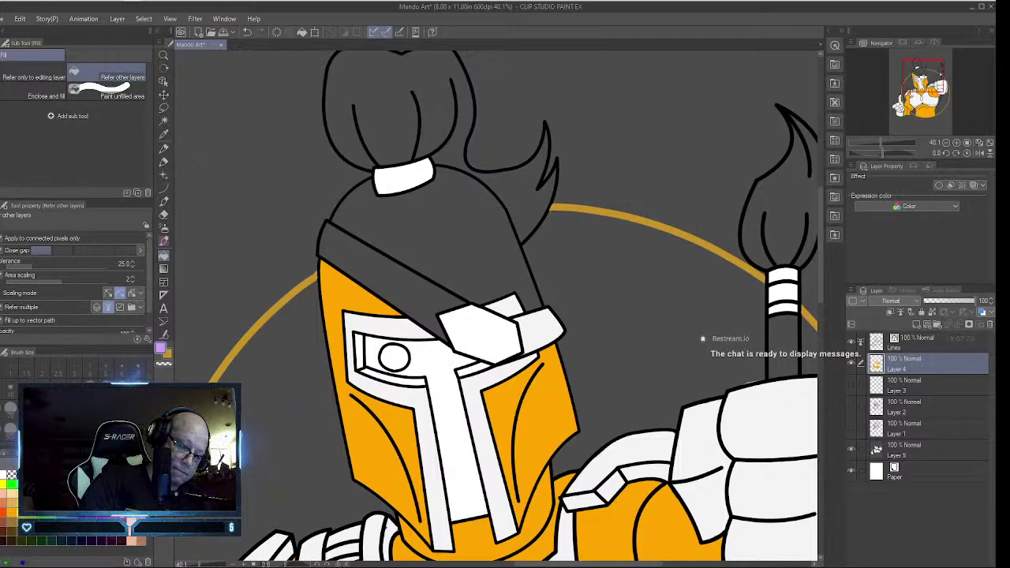
left_click(477, 333)
left_click(535, 330)
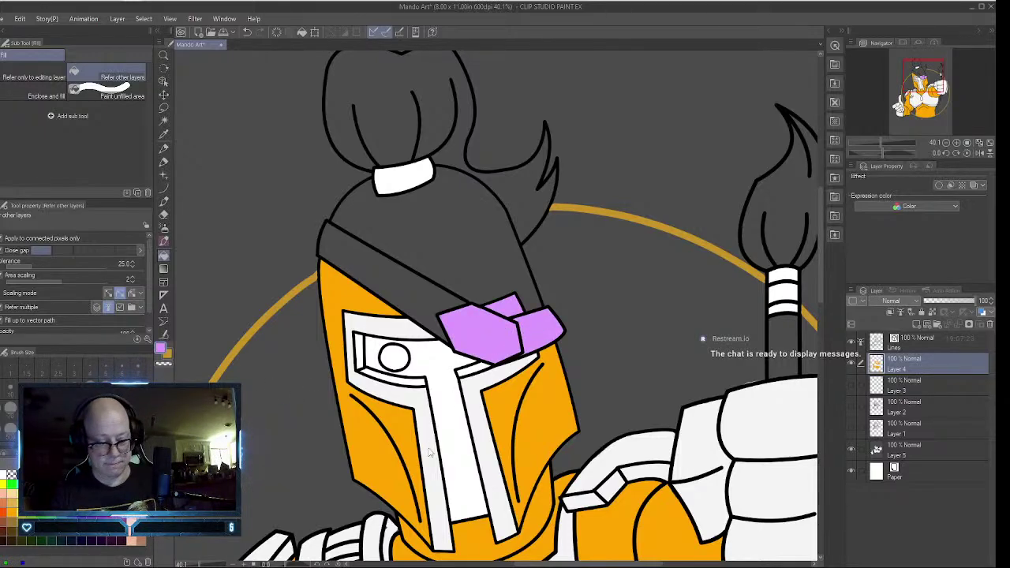
key("ctrl+z")
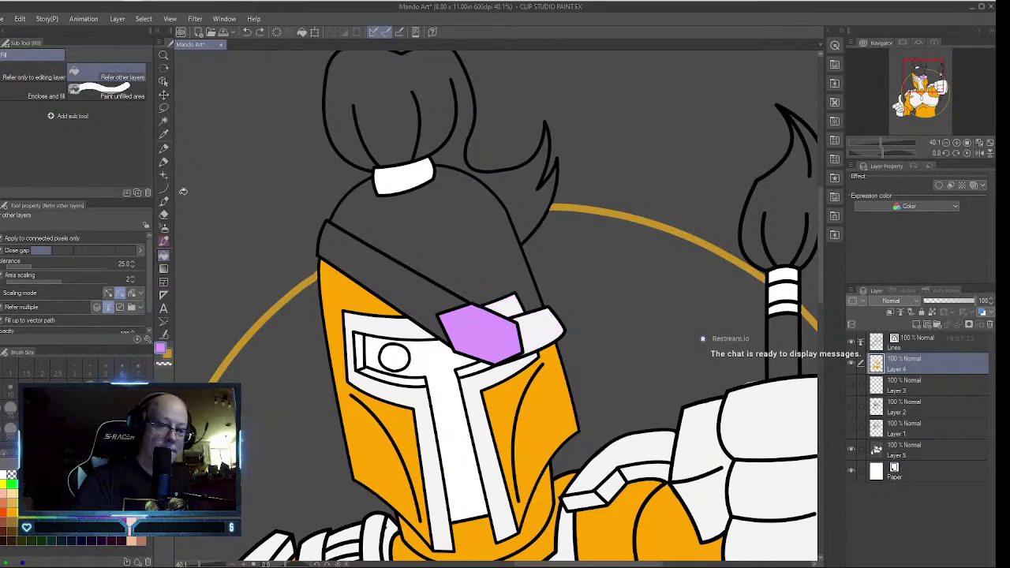
left_click(166, 164)
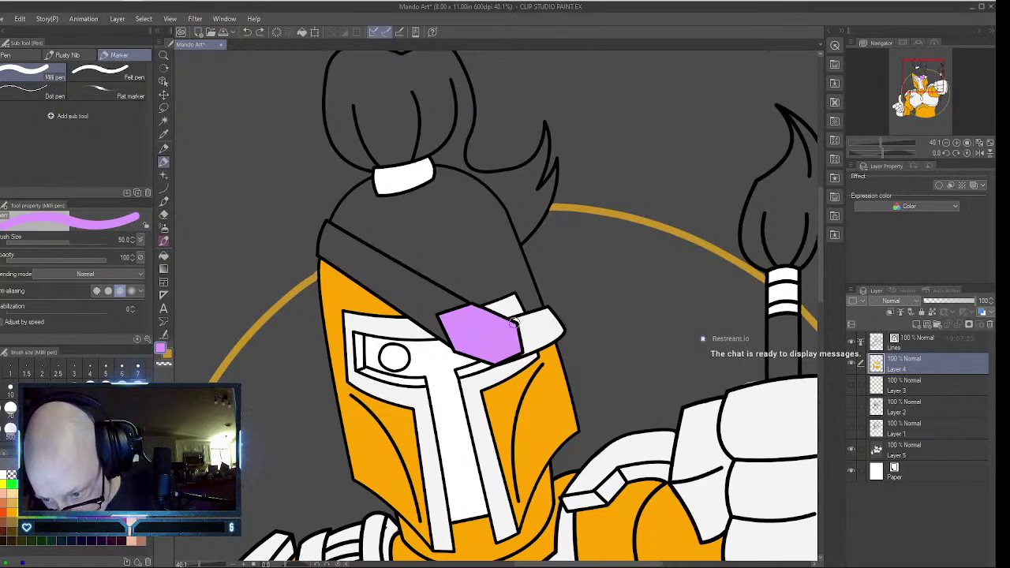
mouse_move(518, 324)
left_mouse_down()
mouse_move(542, 314)
mouse_move(560, 333)
mouse_move(523, 351)
mouse_move(552, 322)
mouse_move(546, 312)
mouse_move(527, 325)
mouse_move(544, 333)
mouse_move(527, 341)
left_mouse_up()
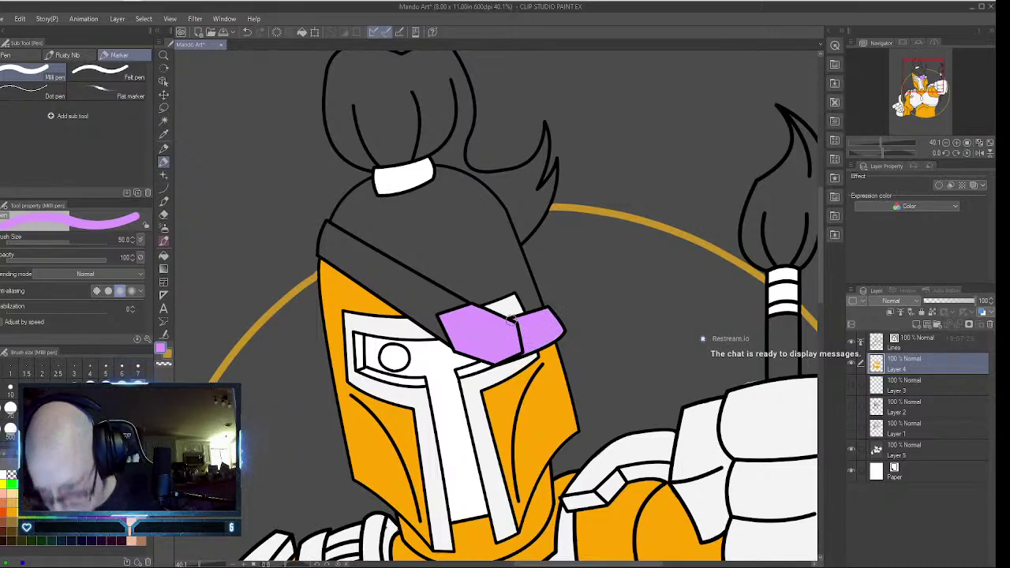
- Outline the headband strip across the helmet in light purple with the Milli pen, and fill its interior
left_click_drag(325, 251, 457, 346)
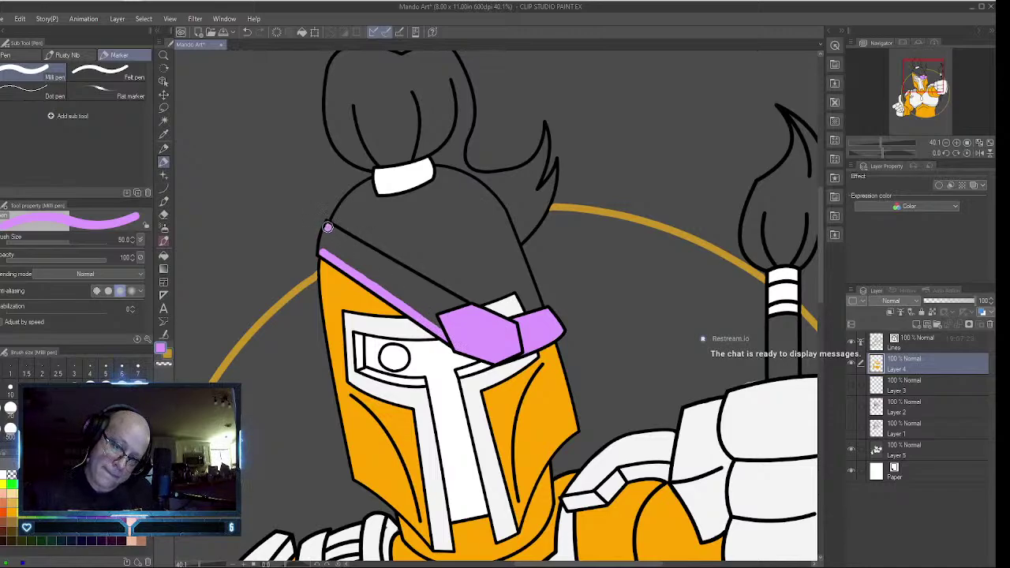
left_click_drag(327, 227, 472, 313)
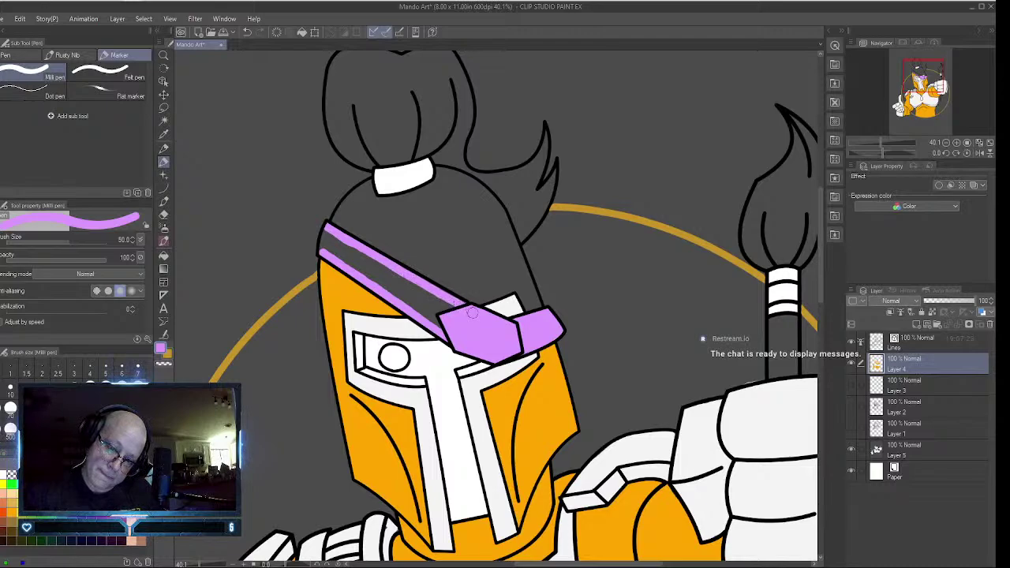
left_click_drag(325, 252, 319, 227)
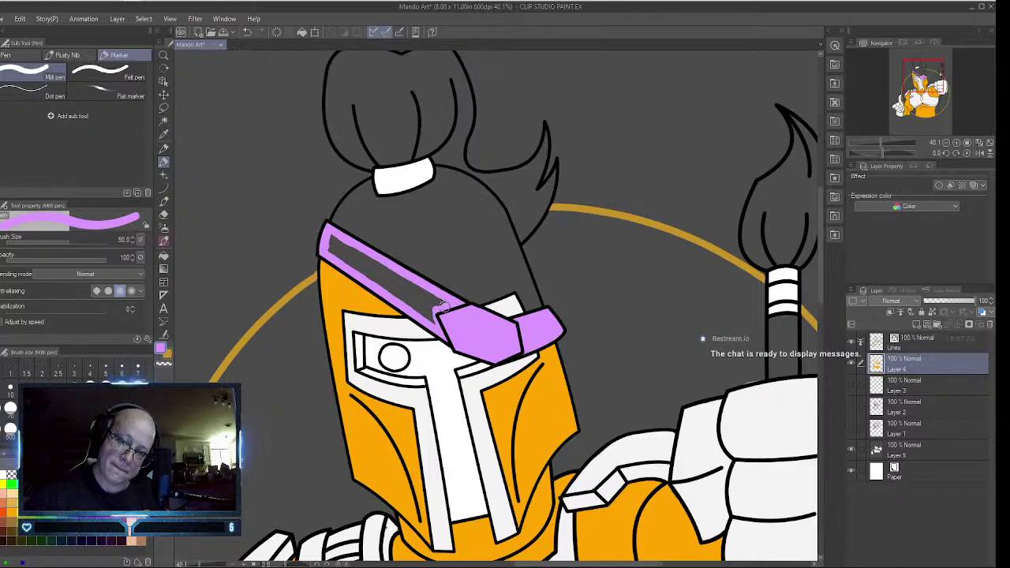
key("g")
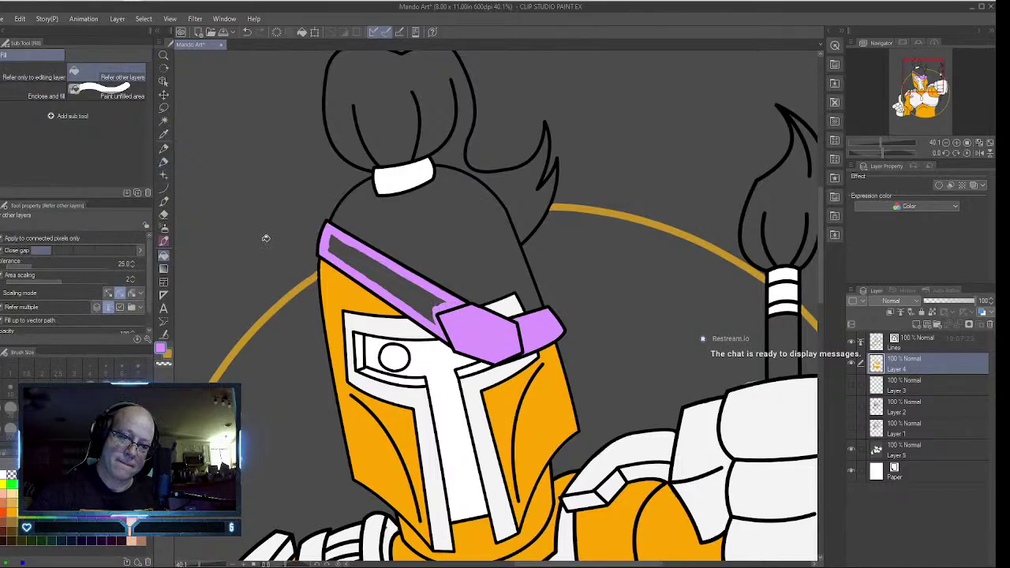
left_click(381, 271)
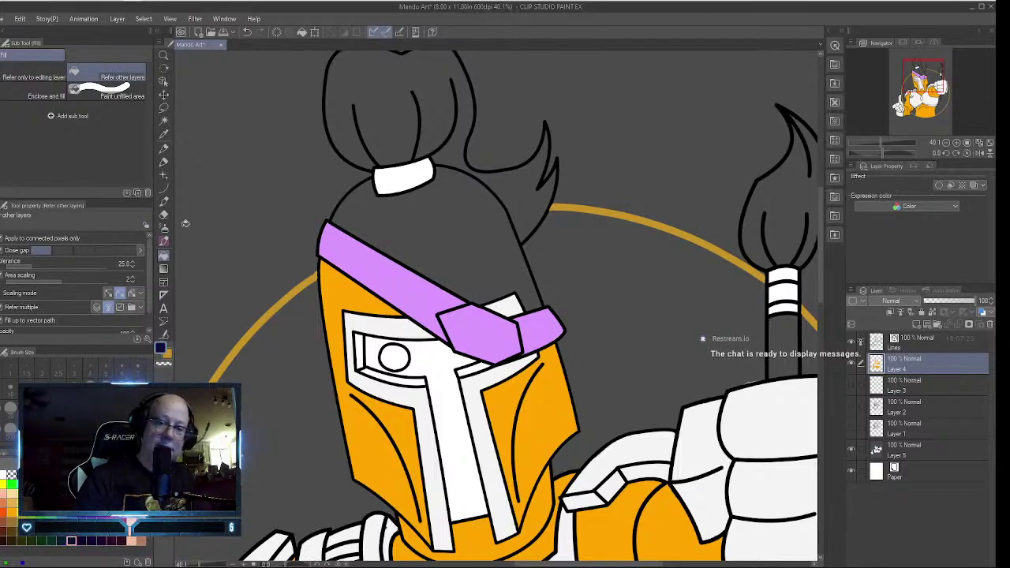
- Color the helmet's T-shaped visor dark navy around the round eye, outlining its edges with the Milli pen and filling the interior
left_click(444, 365)
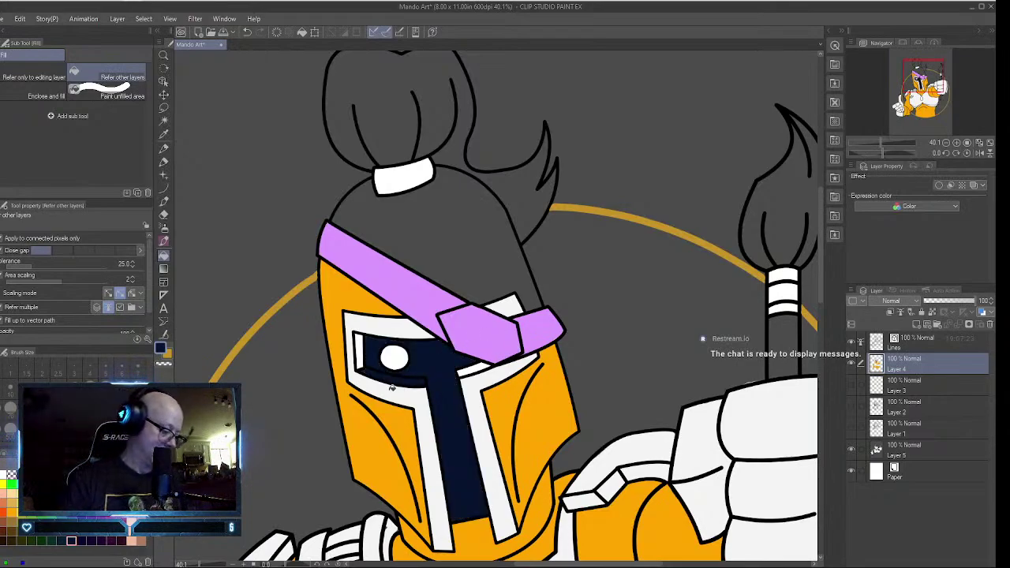
key("ctrl+z")
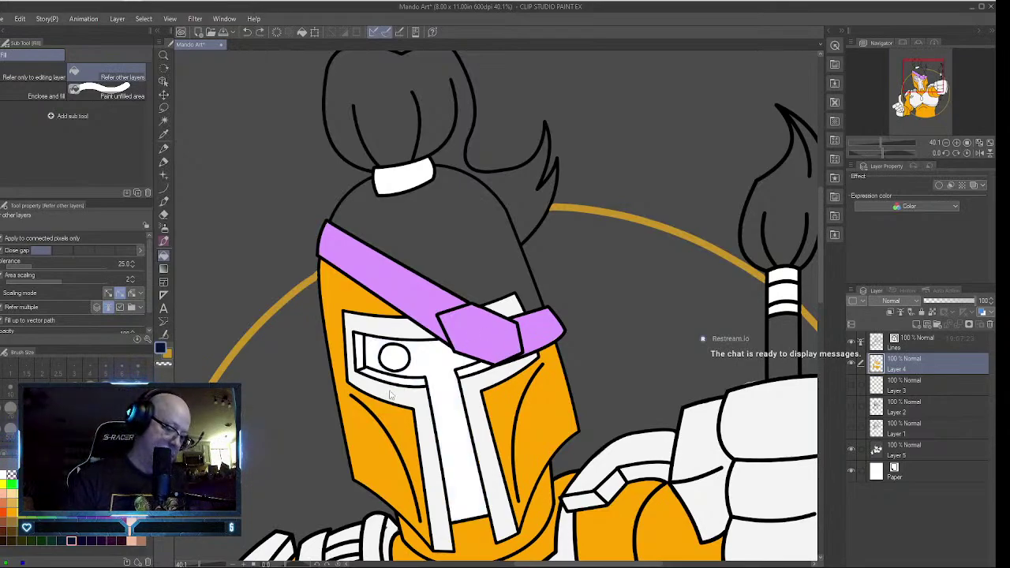
left_click(164, 162)
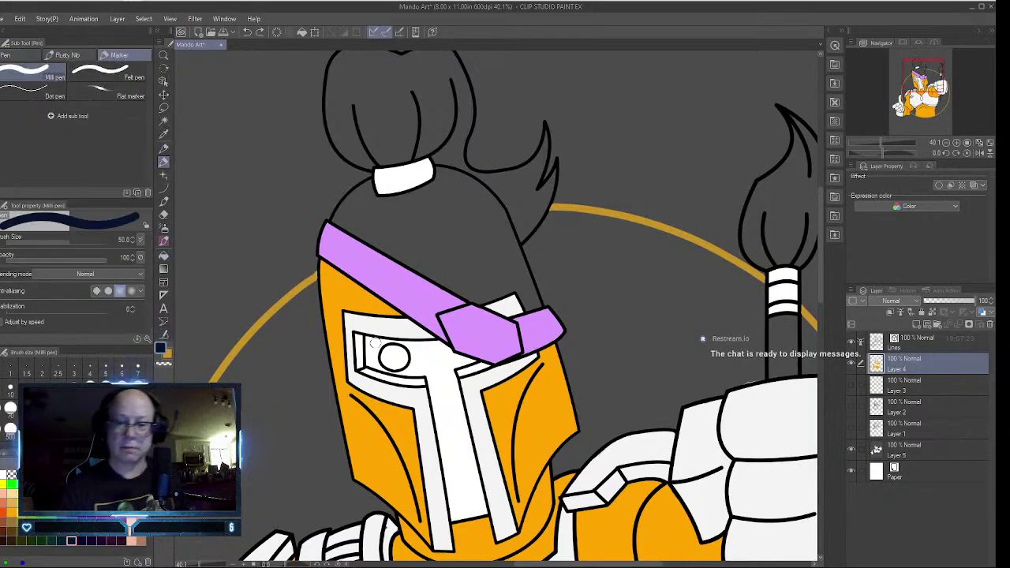
mouse_move(379, 342)
left_mouse_down()
mouse_move(387, 366)
mouse_move(376, 363)
mouse_move(425, 371)
mouse_move(415, 373)
mouse_move(409, 346)
mouse_move(423, 346)
mouse_move(407, 346)
mouse_move(449, 352)
left_mouse_up()
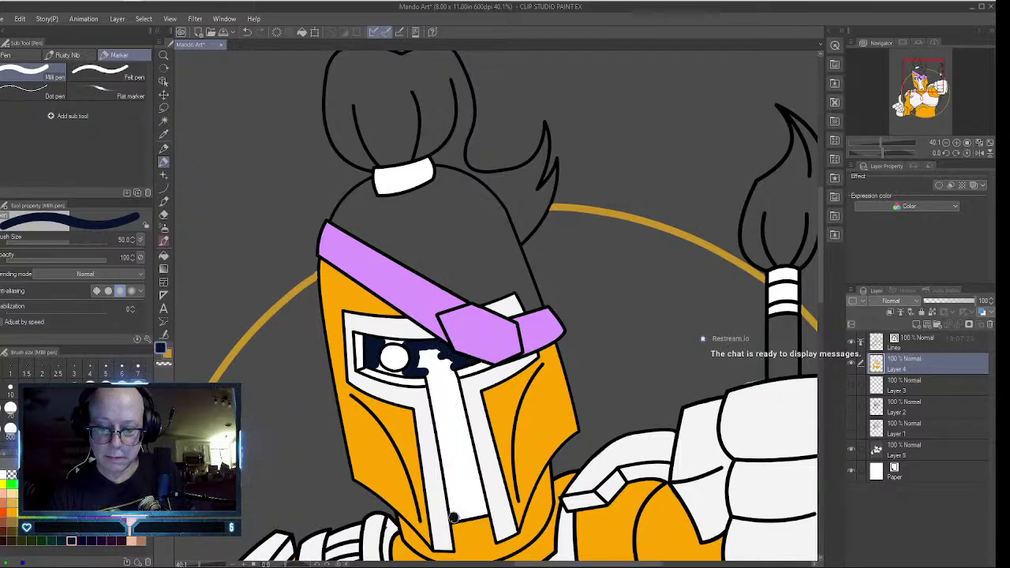
mouse_move(453, 519)
left_mouse_down()
mouse_move(446, 465)
mouse_move(452, 509)
mouse_move(429, 374)
mouse_move(435, 410)
mouse_move(456, 386)
mouse_move(452, 370)
mouse_move(484, 513)
mouse_move(470, 461)
mouse_move(471, 499)
left_mouse_up()
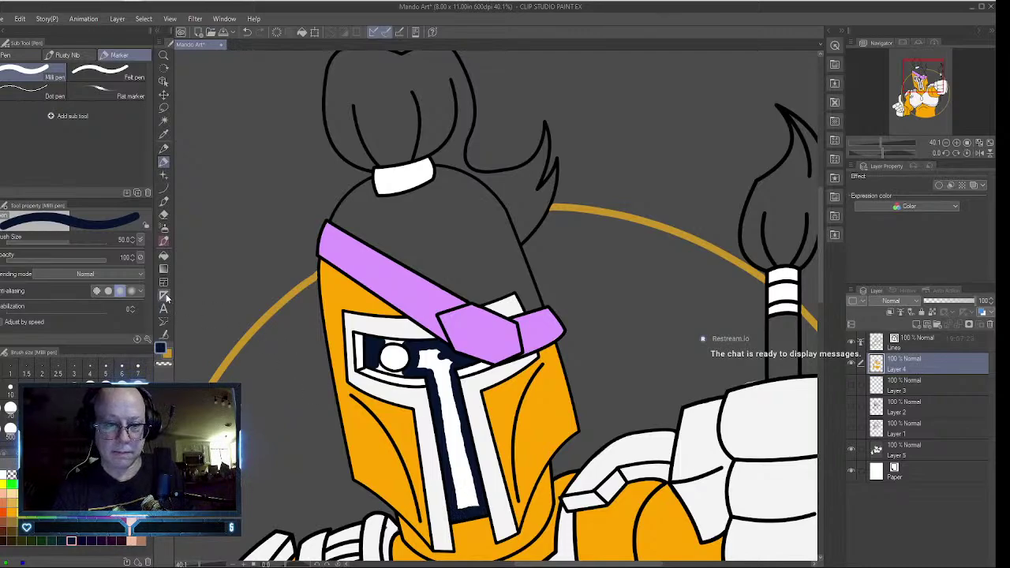
left_click(163, 254)
left_click(433, 359)
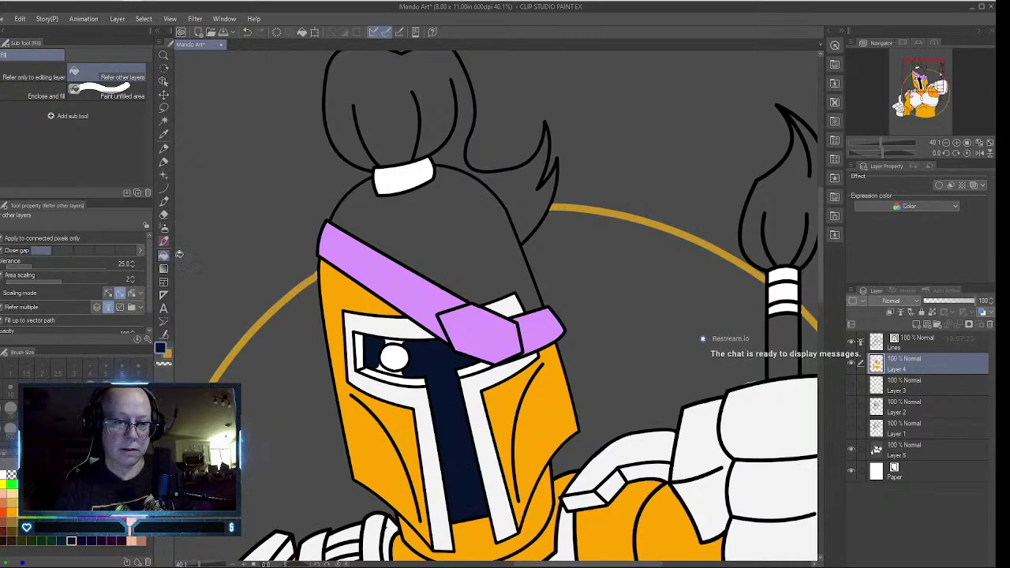
left_click(164, 162)
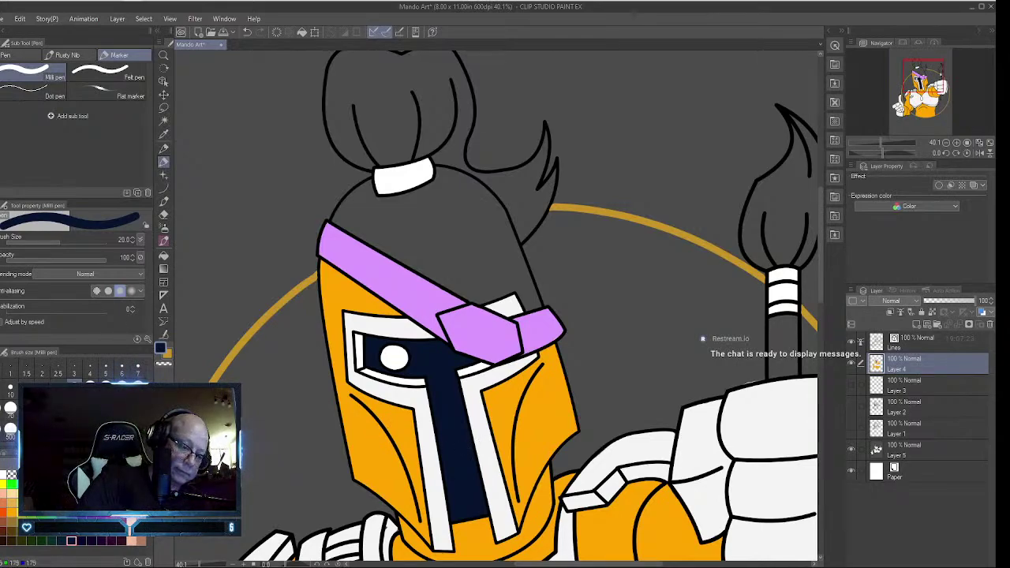
- Paint the visor's narrow inner rims light gray and the round eye bright yellow with the Milli pen at size 20
left_click(119, 475)
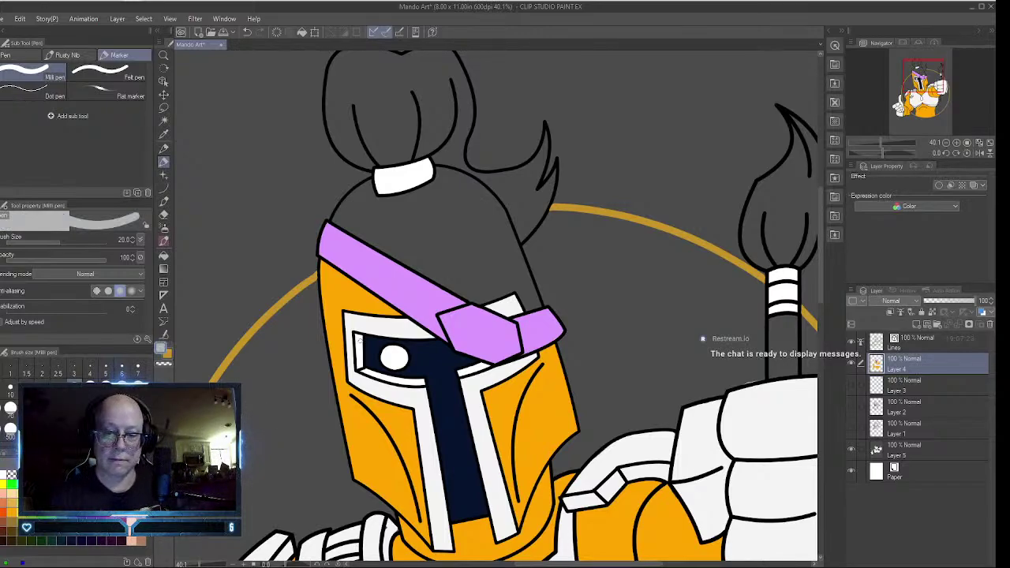
left_click_drag(357, 337, 359, 363)
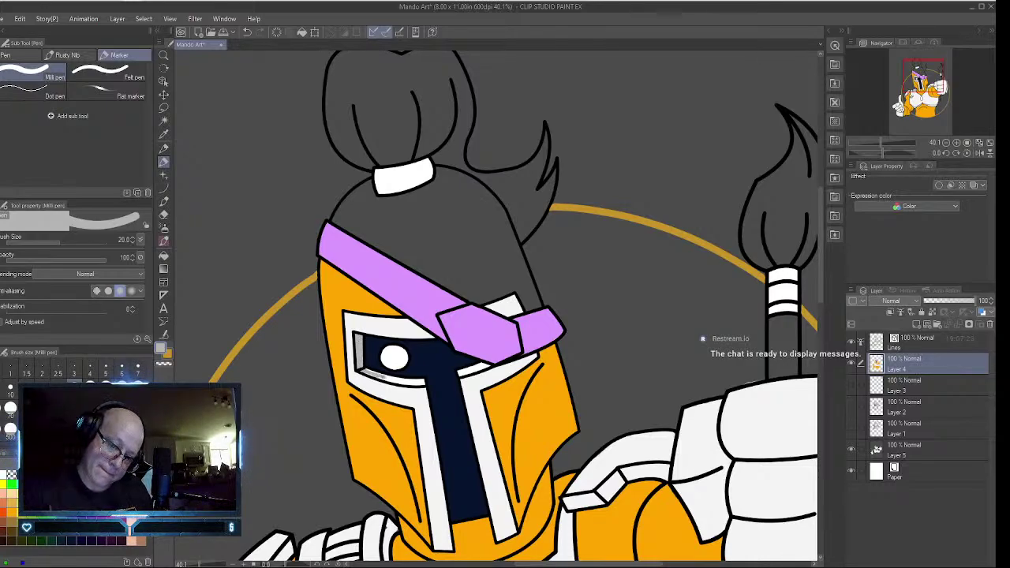
left_click_drag(394, 380, 413, 382)
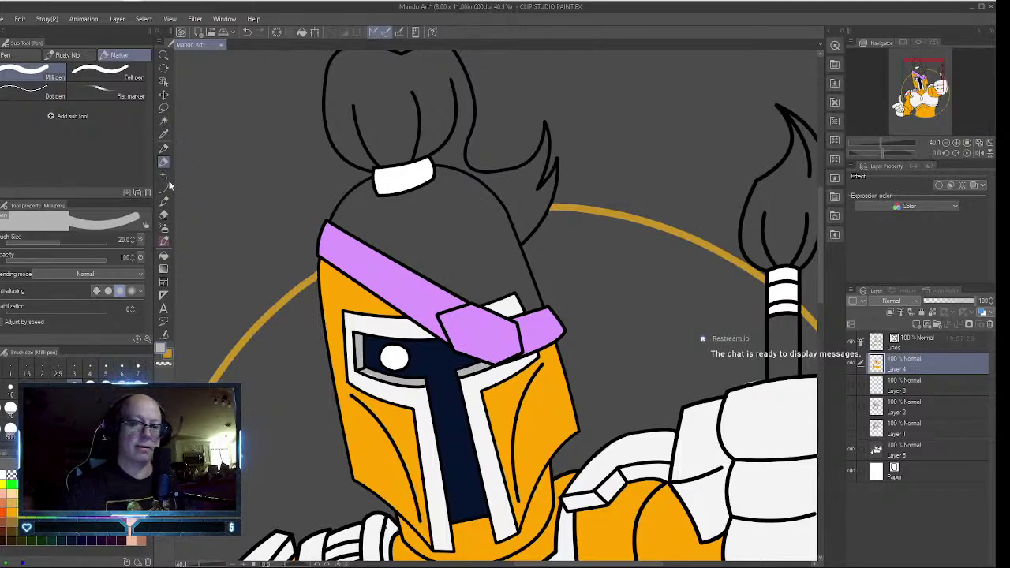
left_click(4, 484)
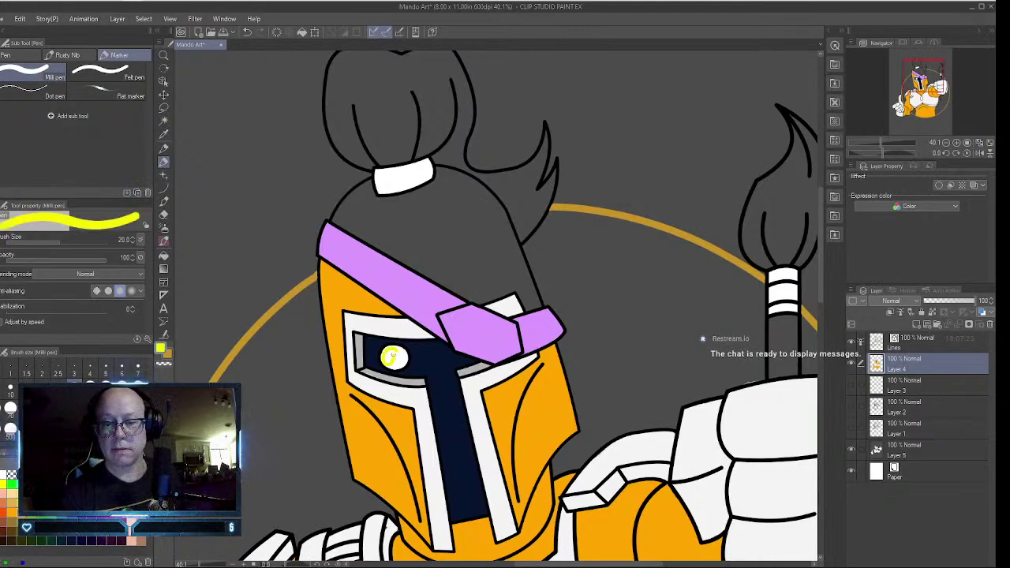
left_click_drag(391, 356, 397, 360)
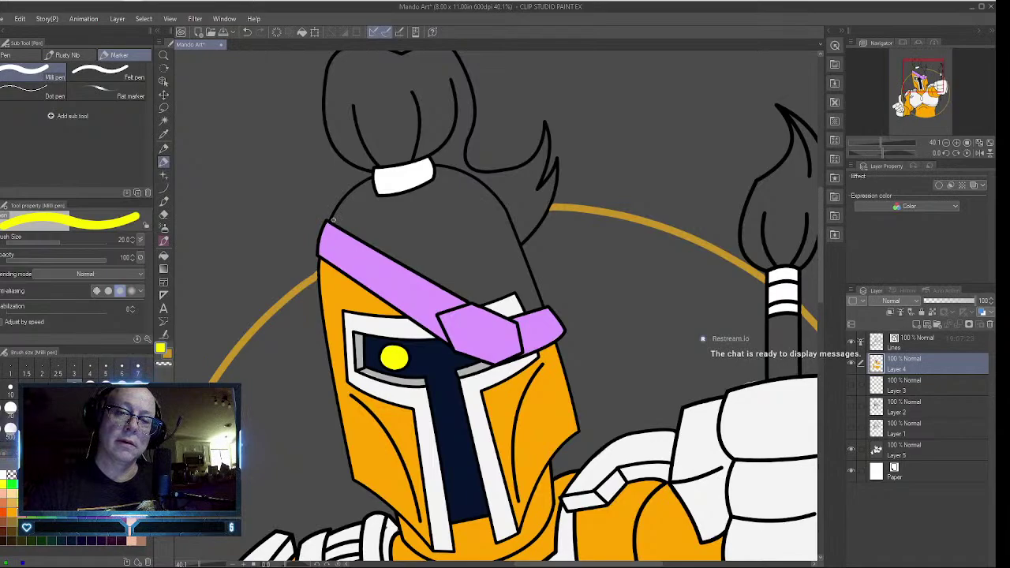
- Outline the helmet's dome in the helmet's orange with the Milli pen, following the hair tie, headband and ornament edges
left_click_drag(333, 220, 357, 189)
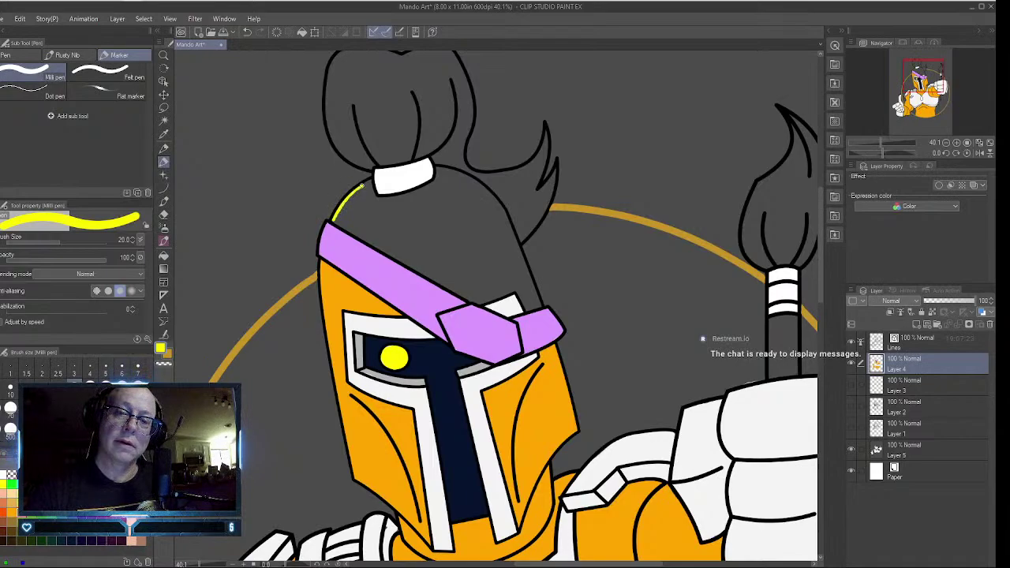
left_click(165, 135)
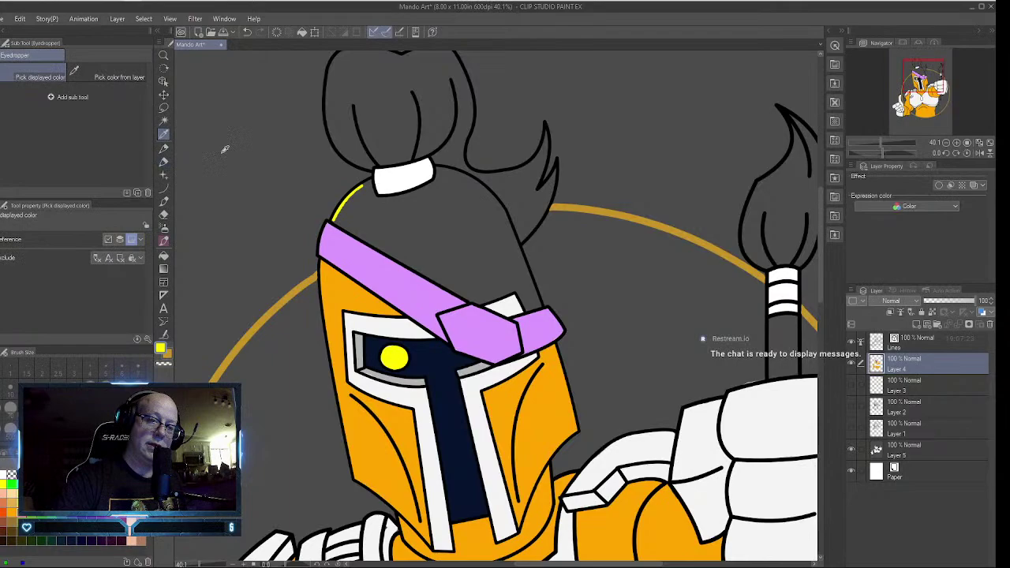
left_click(164, 162)
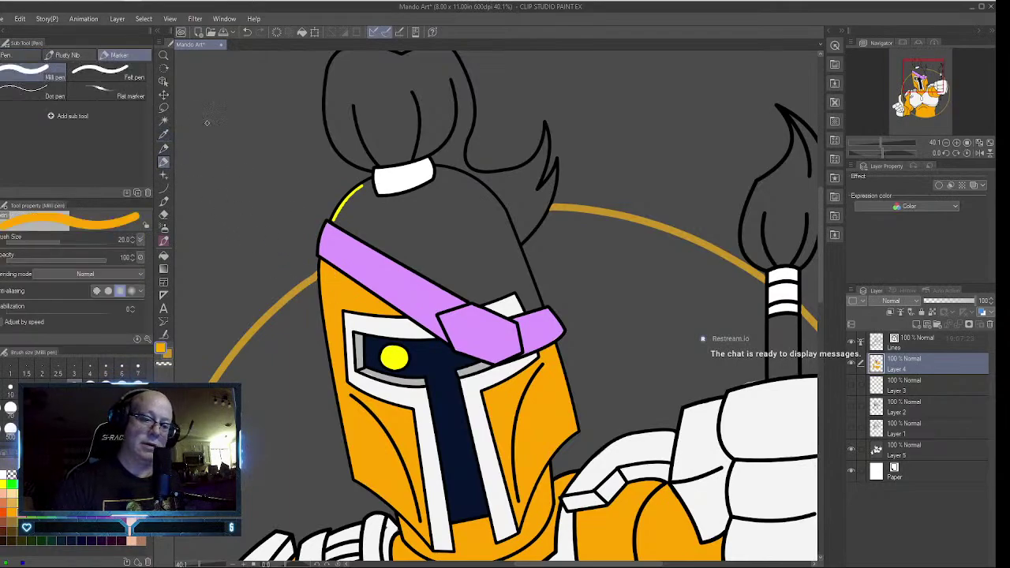
left_click_drag(331, 222, 342, 201)
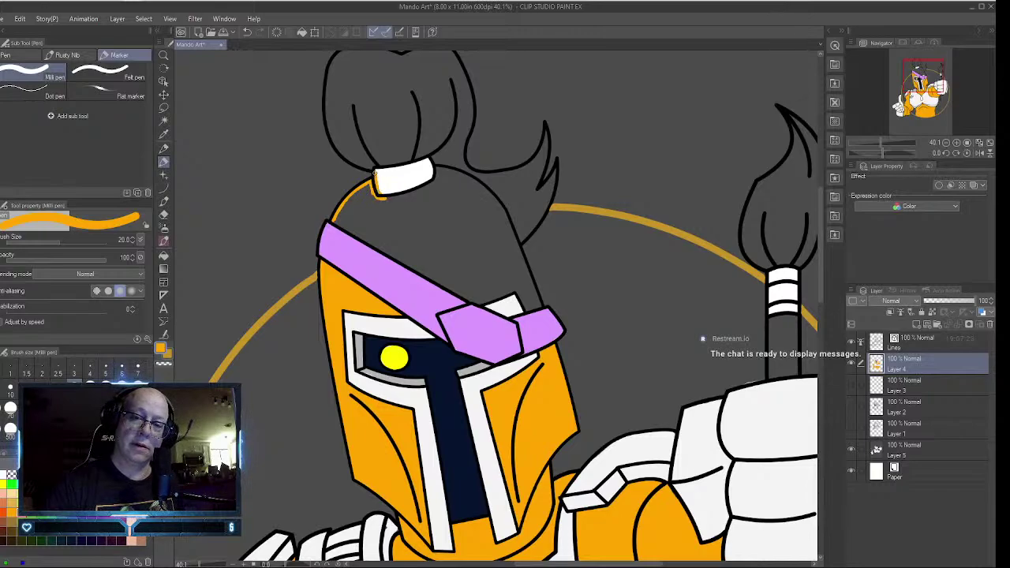
mouse_move(374, 173)
left_mouse_down()
mouse_move(427, 161)
mouse_move(431, 175)
mouse_move(431, 164)
left_mouse_up()
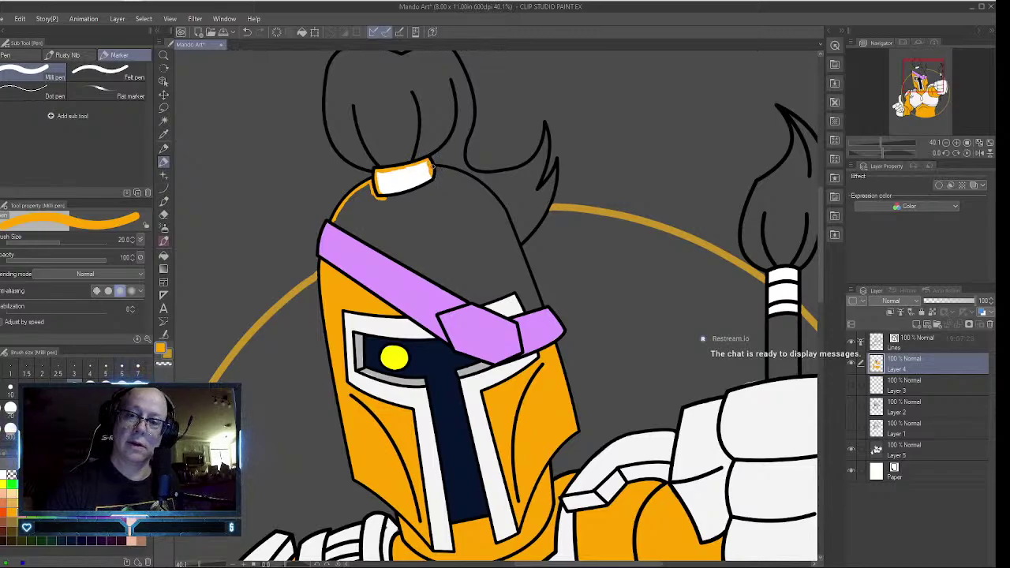
left_click_drag(449, 171, 500, 206)
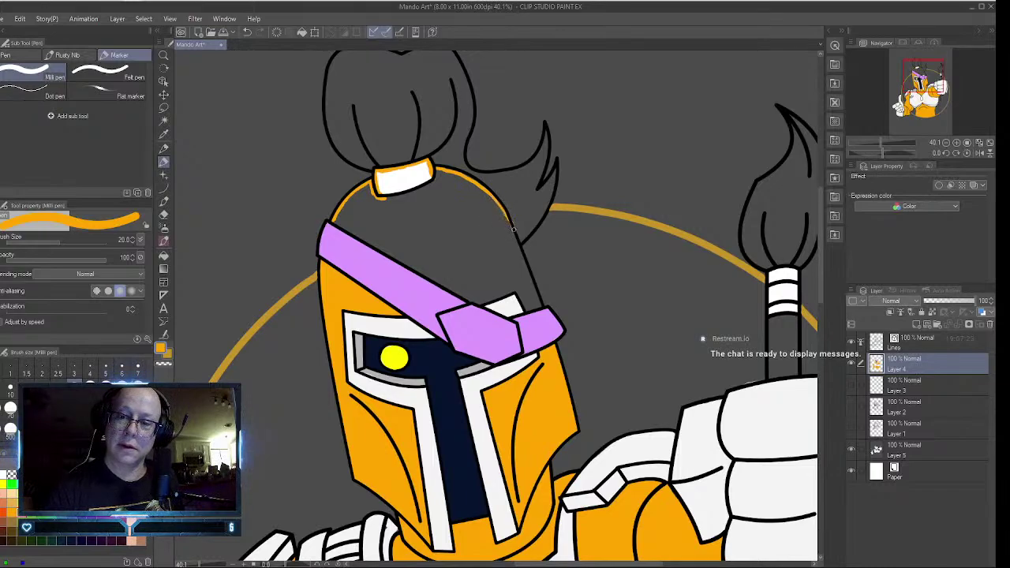
left_click_drag(509, 222, 533, 290)
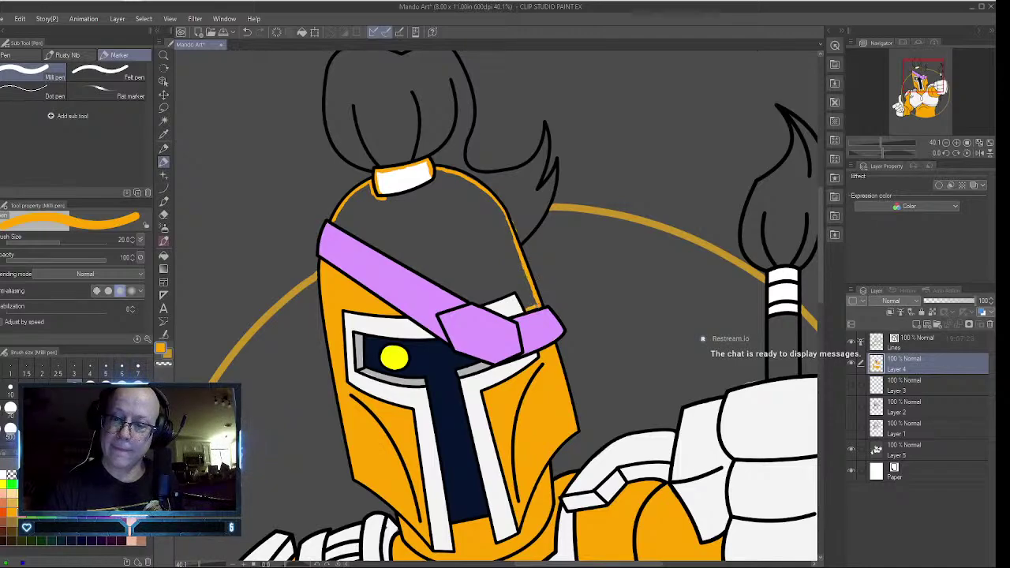
left_click_drag(525, 308, 517, 292)
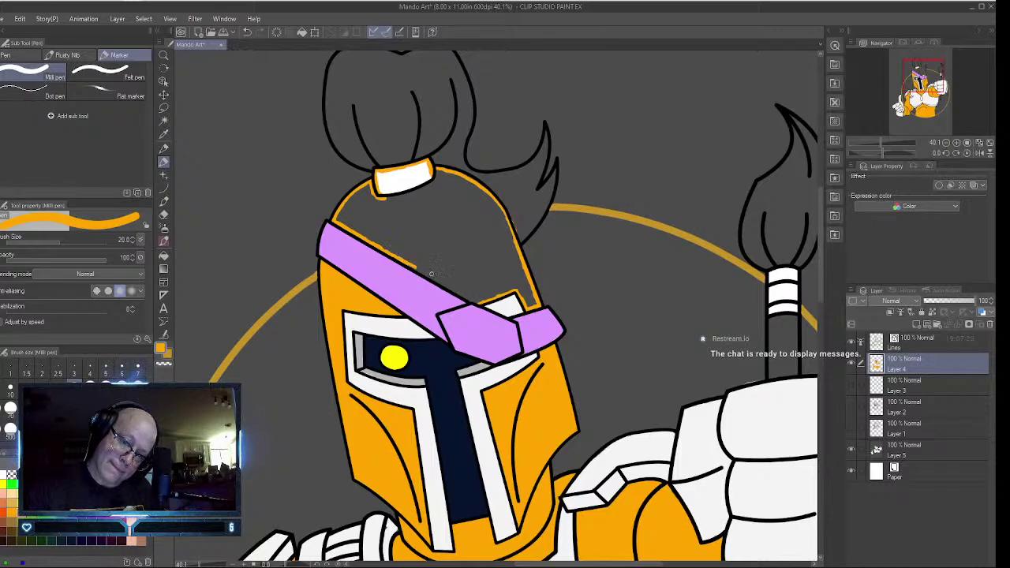
left_click_drag(415, 269, 475, 302)
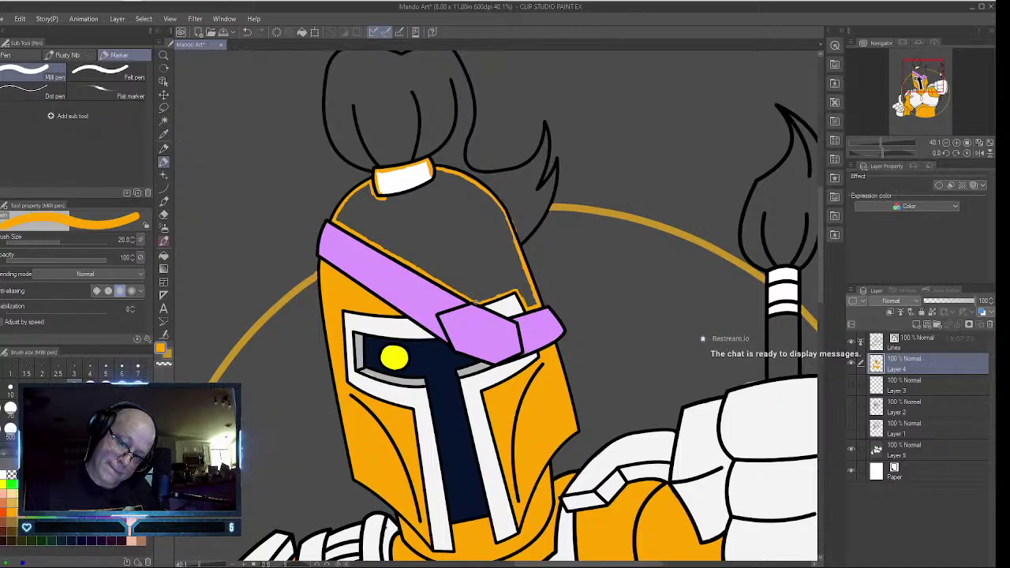
- Fill the helmet's dome and the hair tie on top with orange
left_click(165, 256)
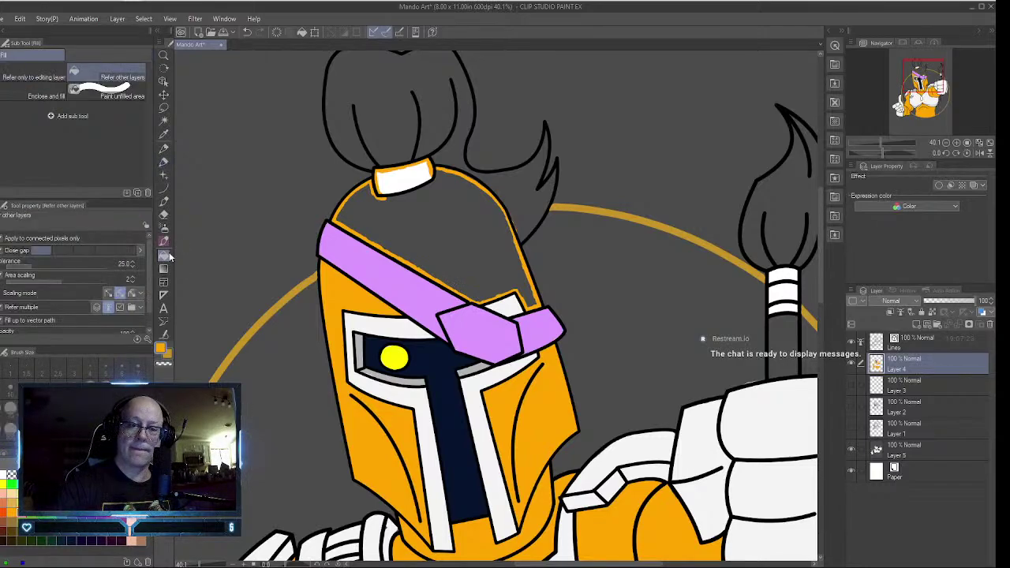
left_click(456, 247)
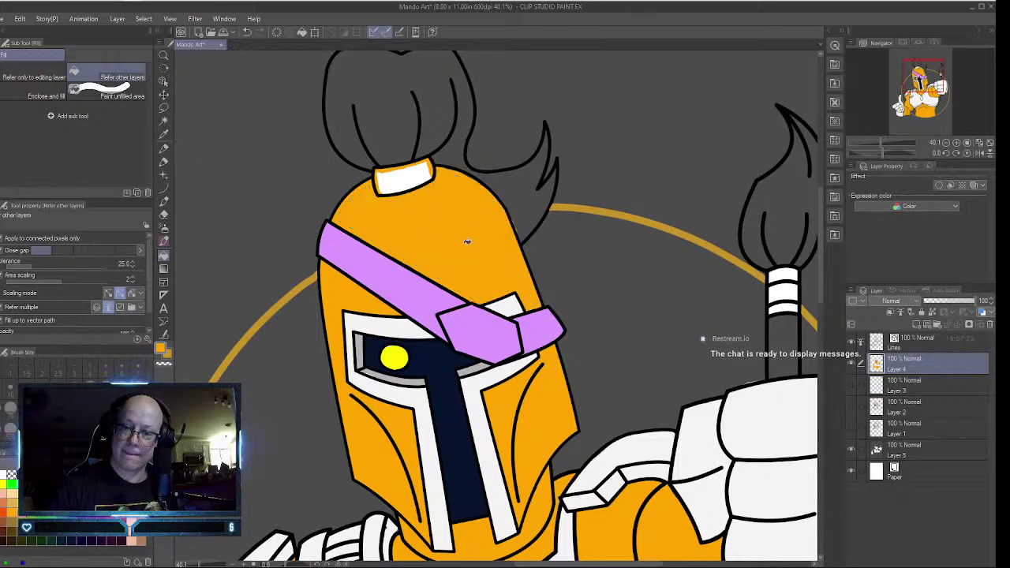
left_click(410, 179)
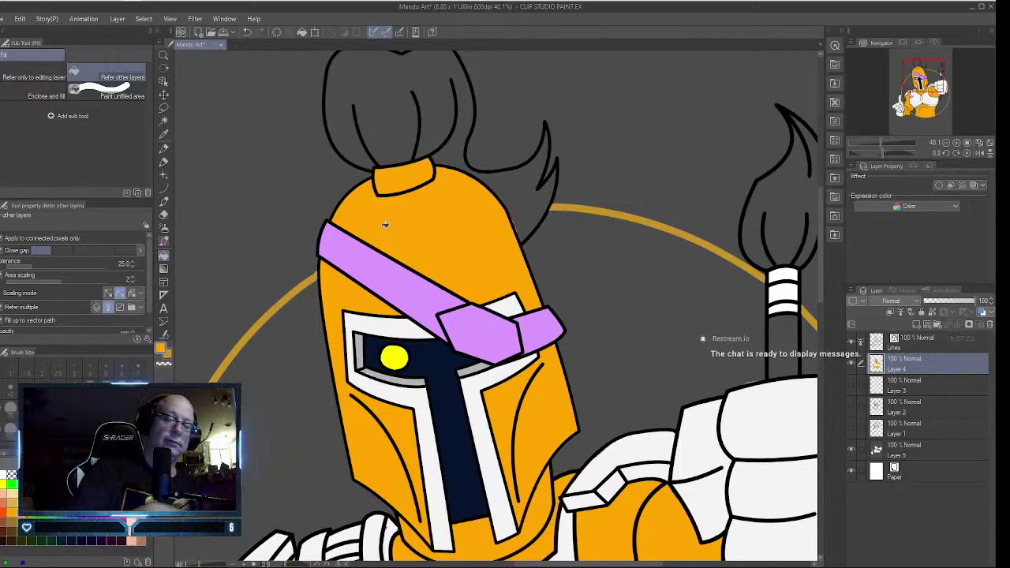
- Outline the topknot's lower edges and its pointed trailing strand in white with the Milli pen on Layer 4
left_click(165, 160)
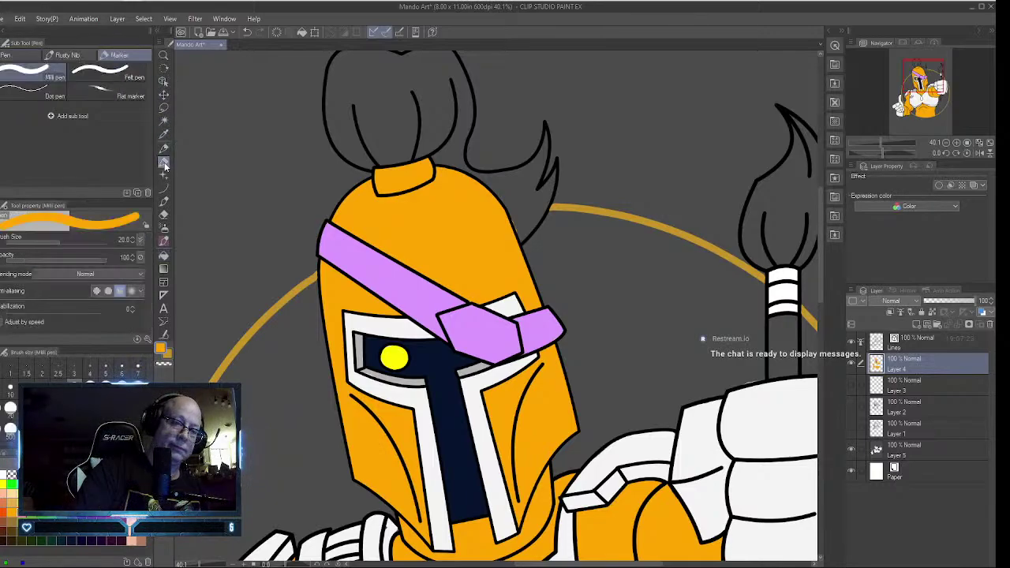
key("x")
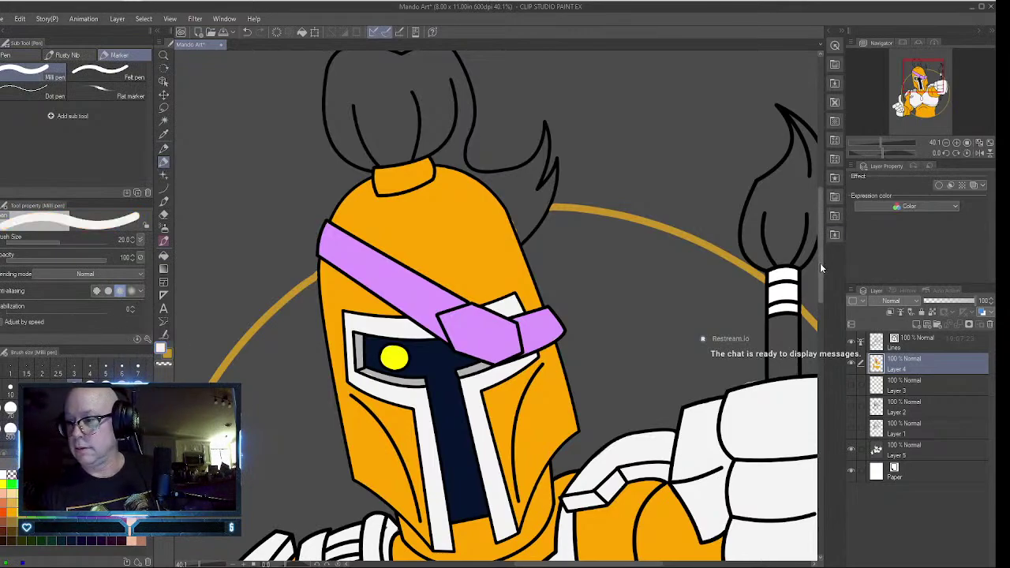
scroll(819, 262, "up", 2)
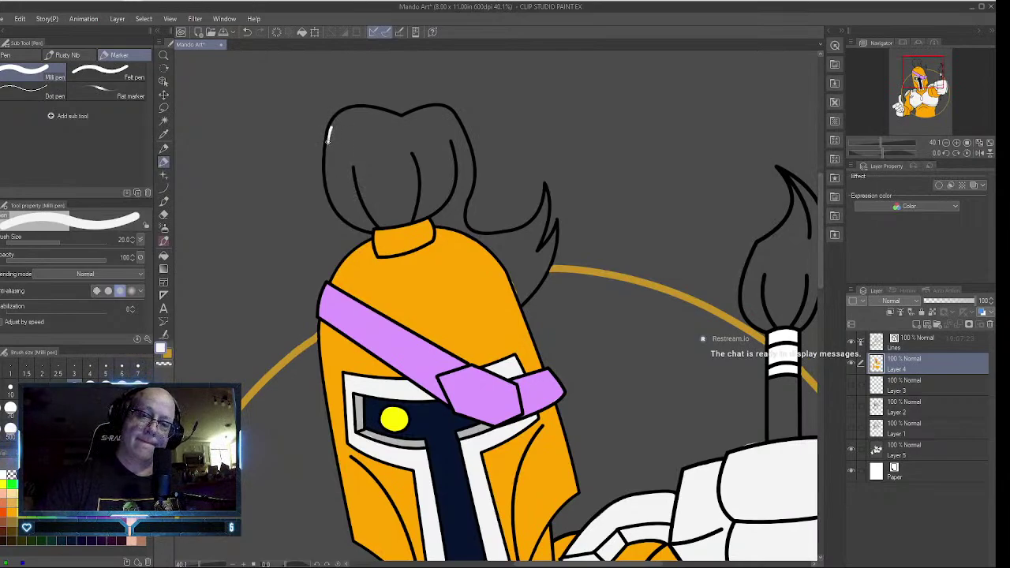
left_click_drag(326, 180, 369, 230)
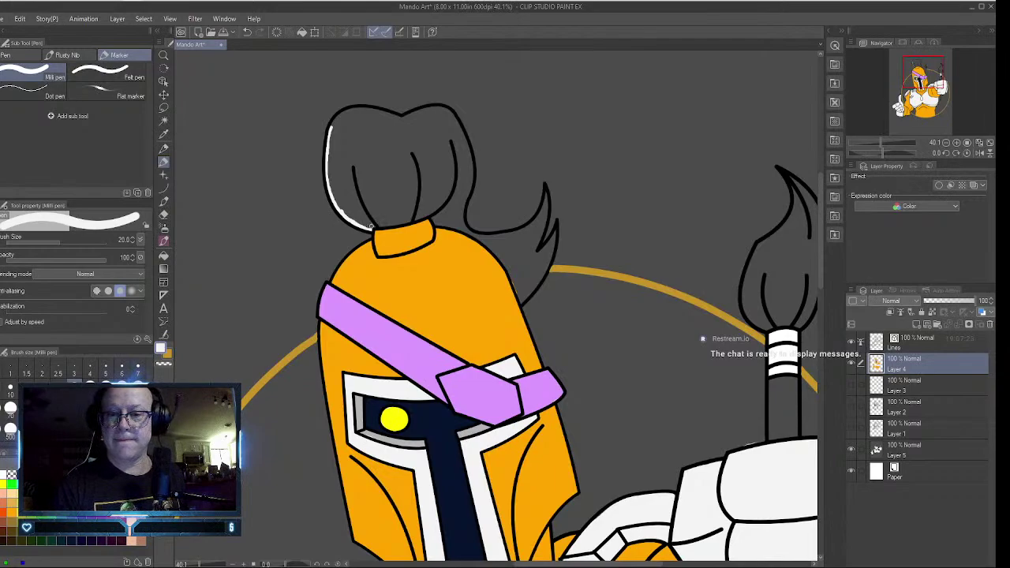
mouse_move(394, 224)
left_mouse_down()
mouse_move(409, 220)
mouse_move(384, 225)
mouse_move(435, 222)
left_mouse_up()
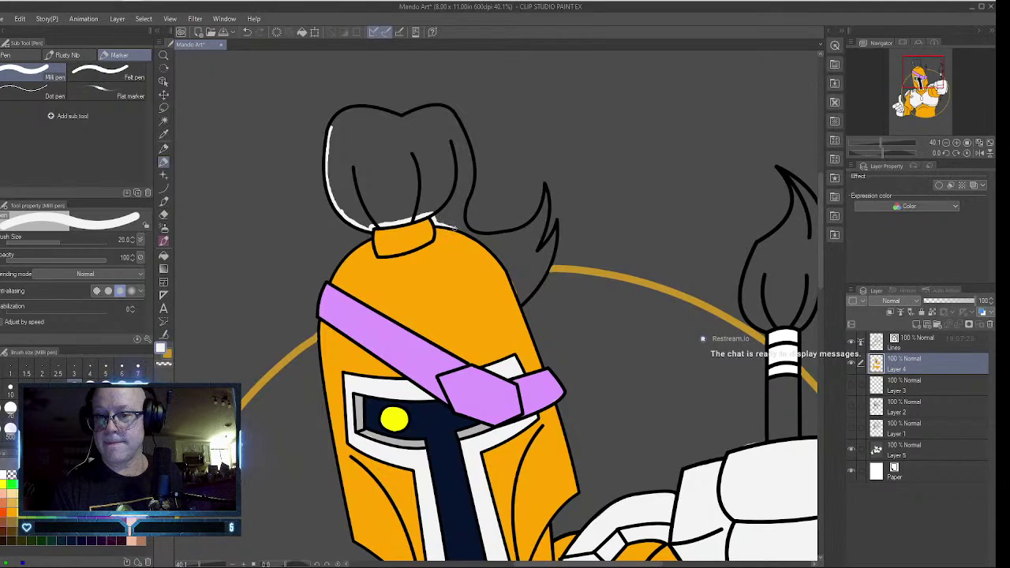
left_click_drag(472, 233, 483, 242)
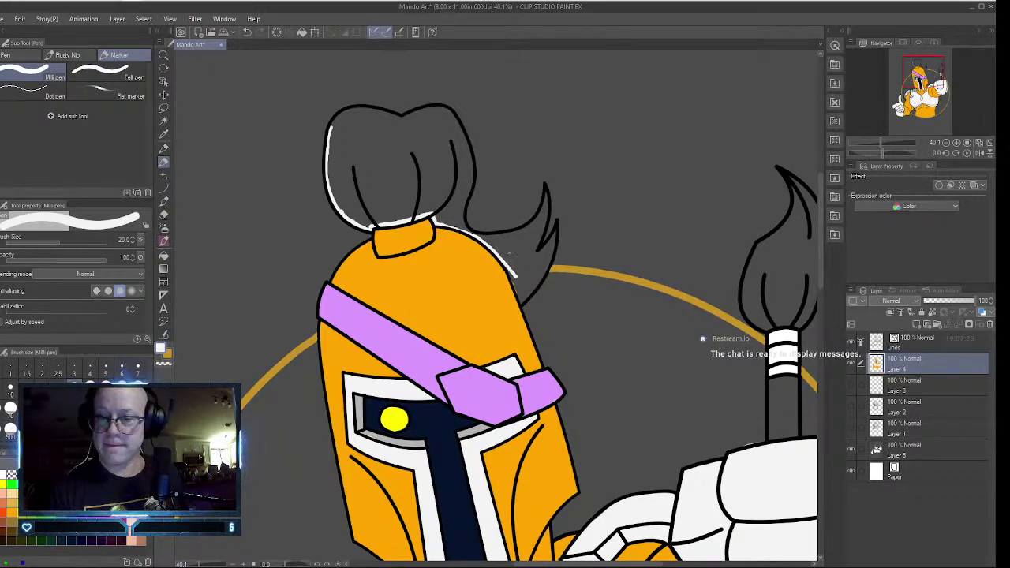
left_click_drag(504, 264, 520, 295)
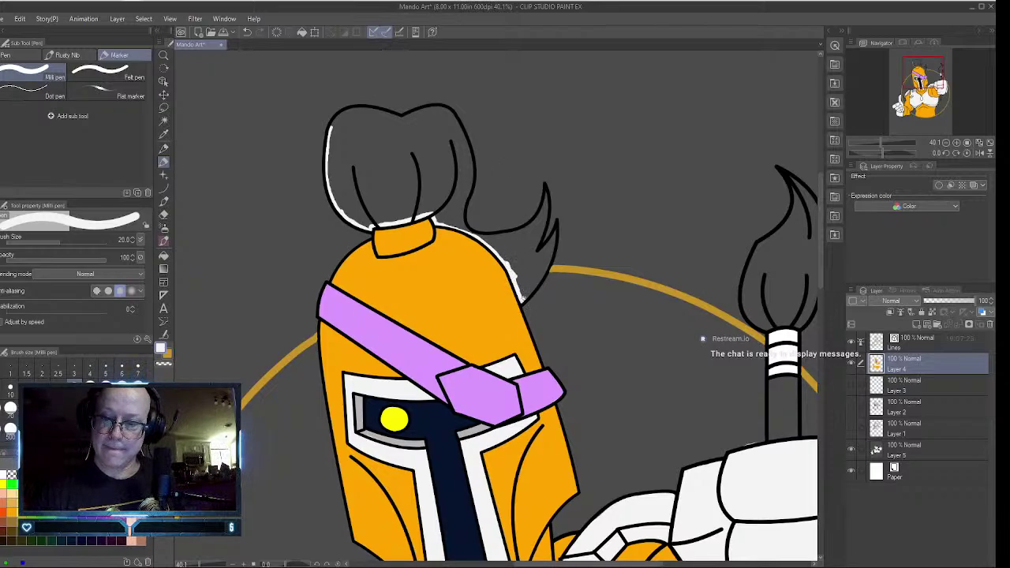
mouse_move(522, 298)
left_mouse_down()
mouse_move(555, 231)
mouse_move(535, 256)
left_mouse_up()
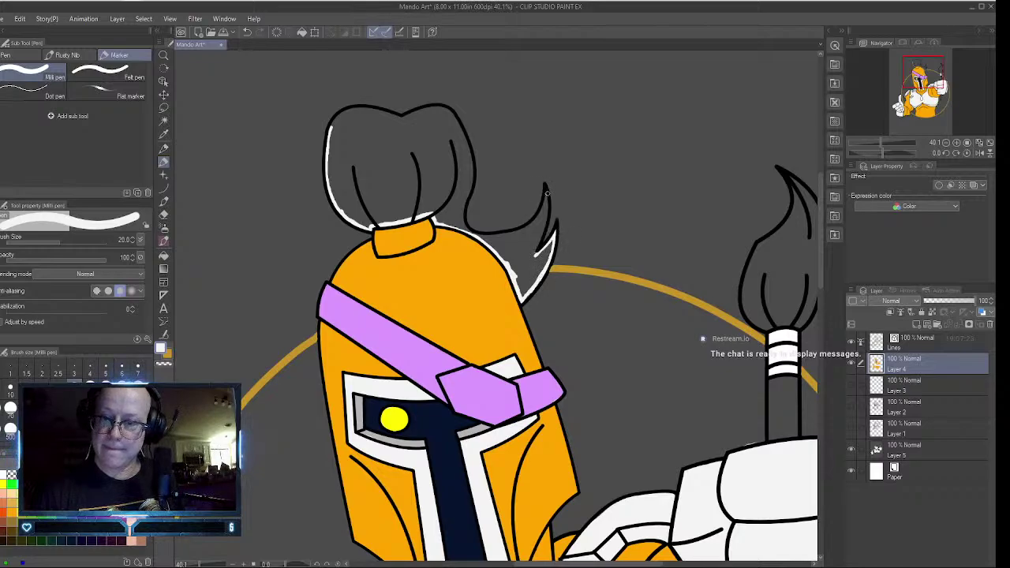
left_click_drag(544, 195, 533, 257)
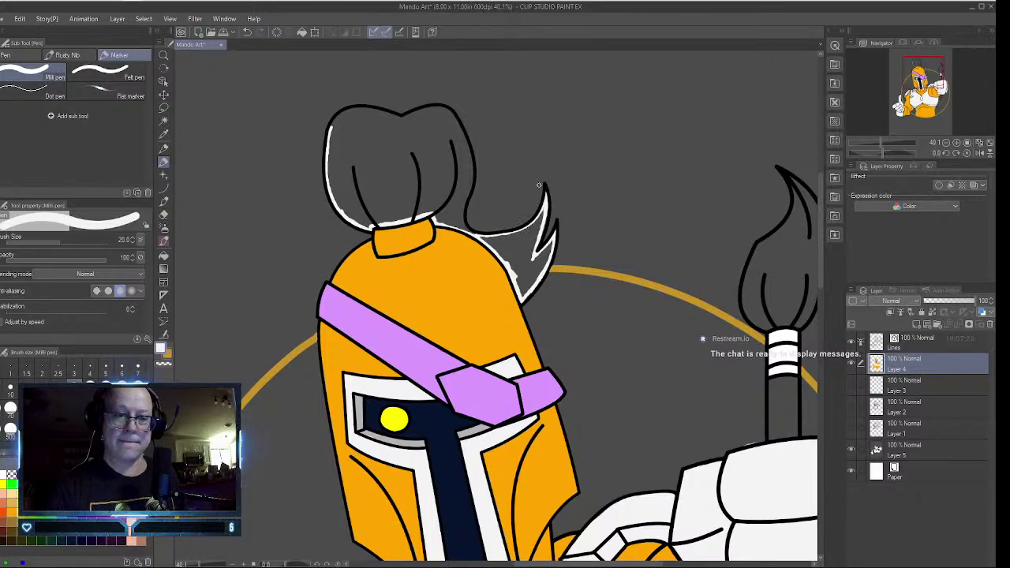
- Fill the outlined tail of the hair with white, complete the topknot's white inner outline, and fill the topknot white
left_click(164, 255)
left_click(521, 238)
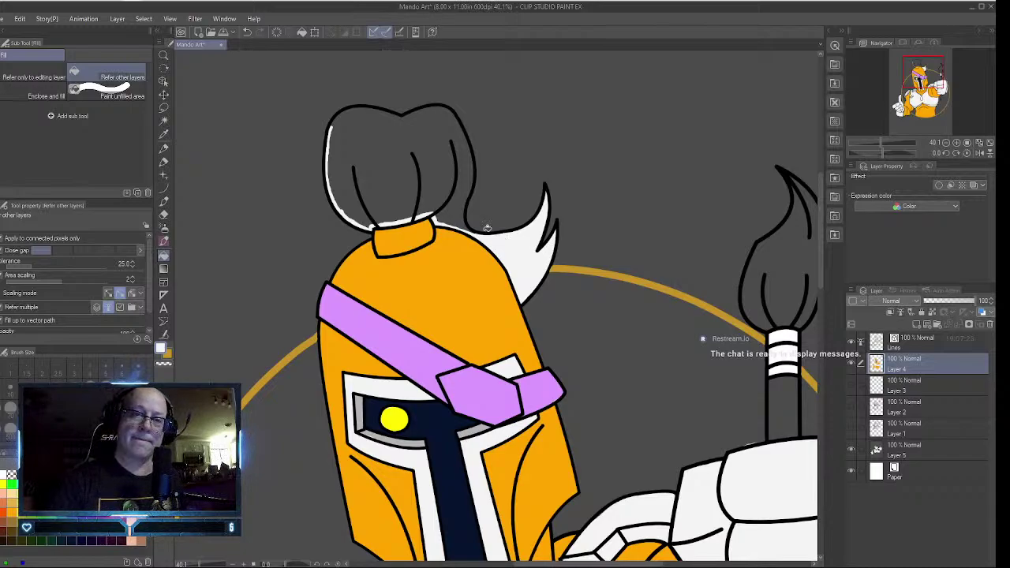
left_click(165, 161)
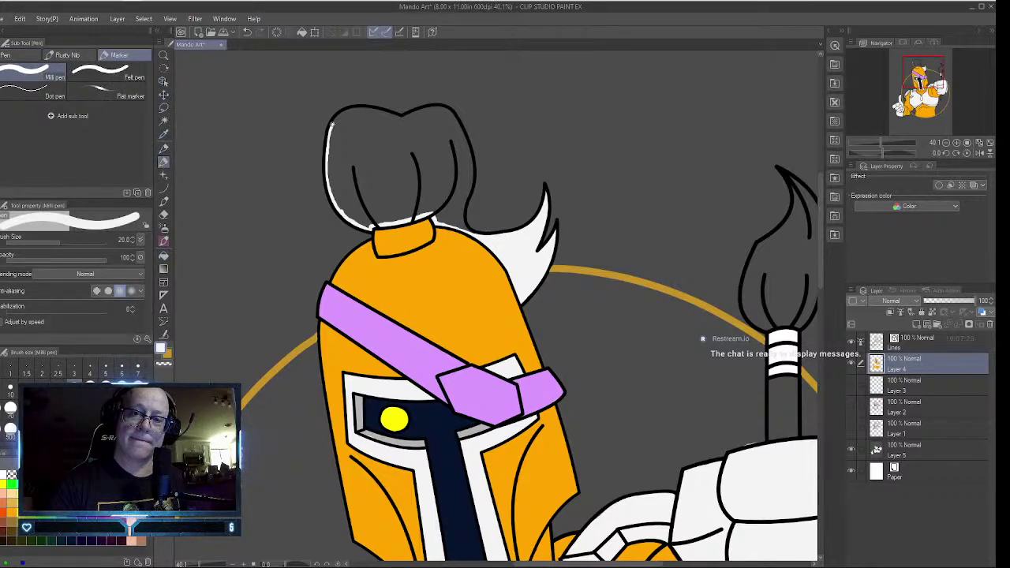
left_click_drag(332, 124, 338, 117)
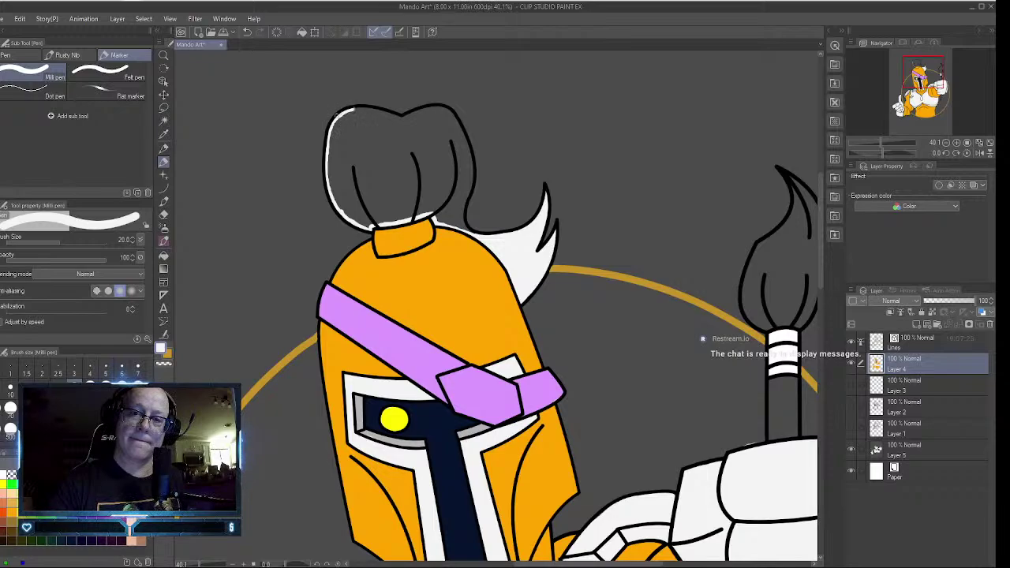
mouse_move(363, 109)
left_mouse_down()
mouse_move(395, 115)
mouse_move(351, 110)
left_mouse_up()
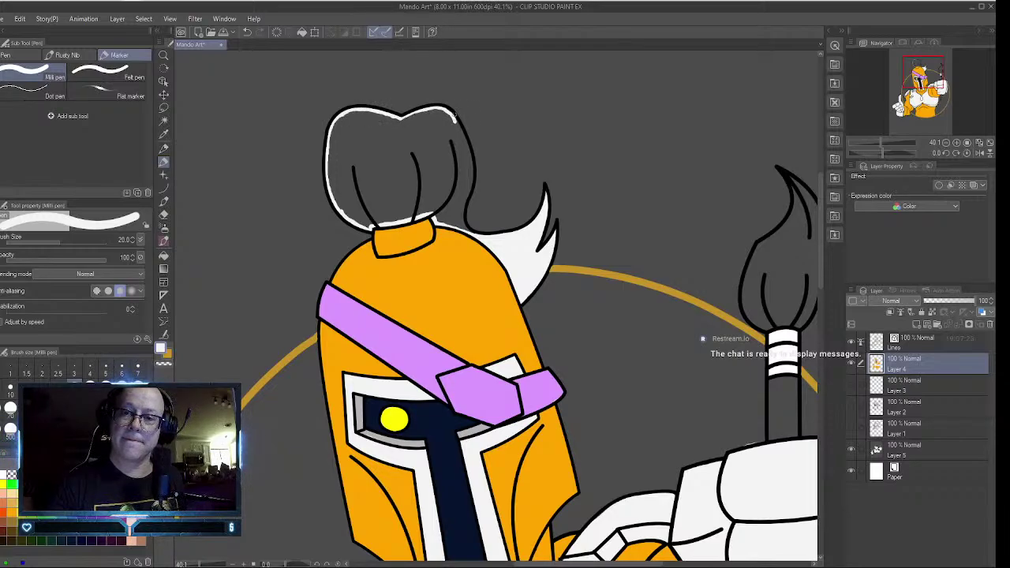
left_click_drag(453, 112, 461, 129)
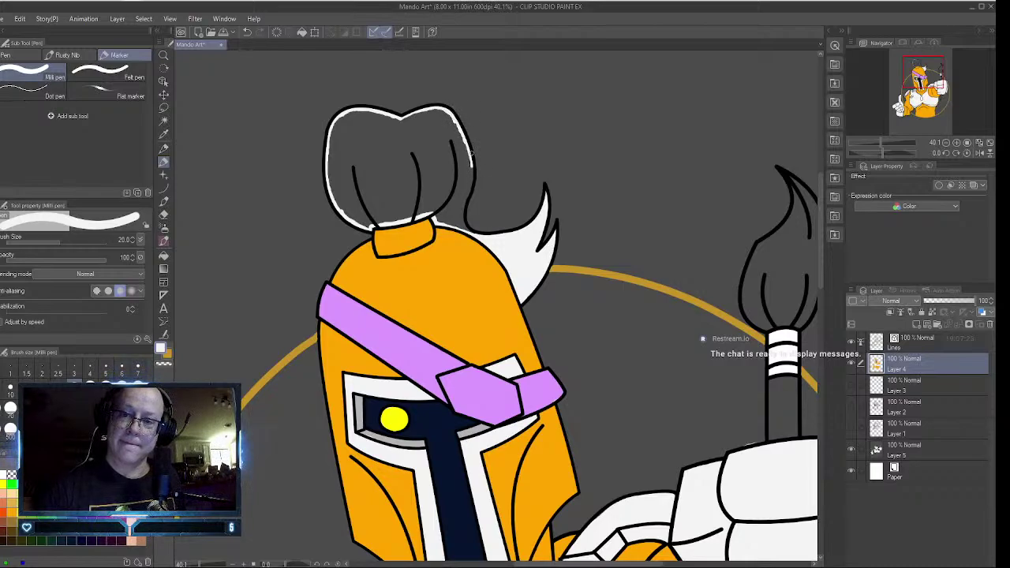
left_click_drag(472, 152, 463, 211)
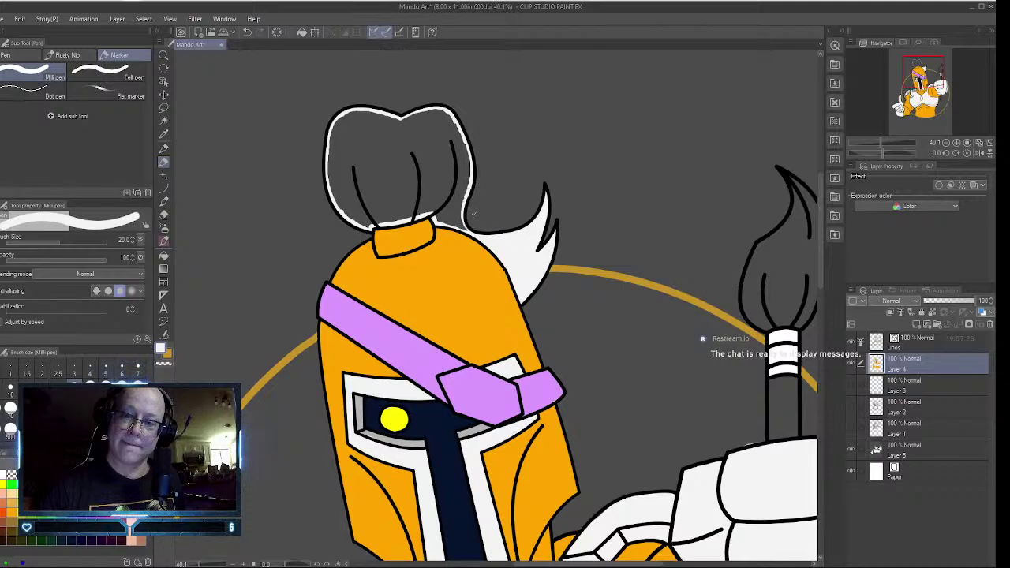
left_click(163, 255)
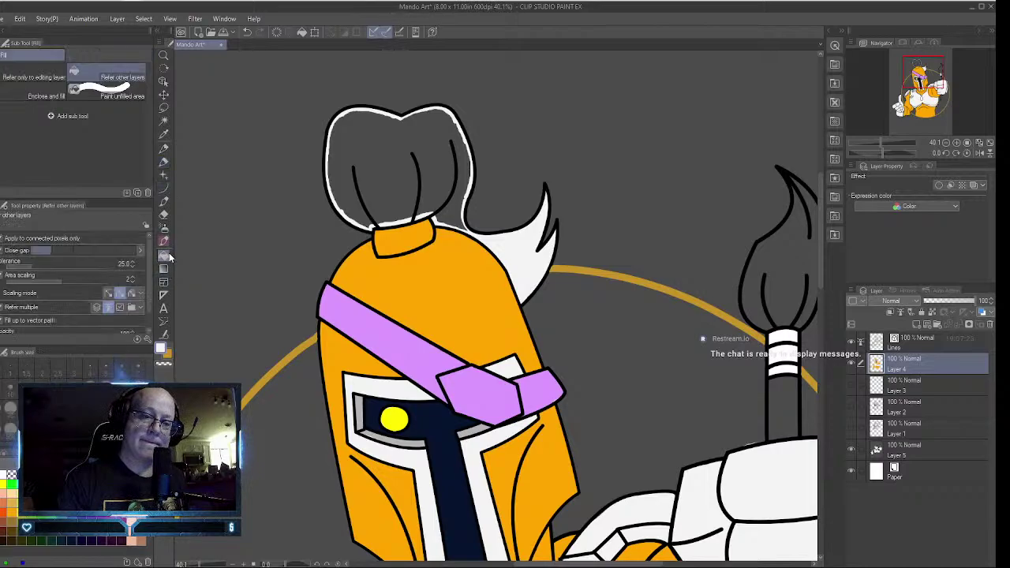
left_click(386, 142)
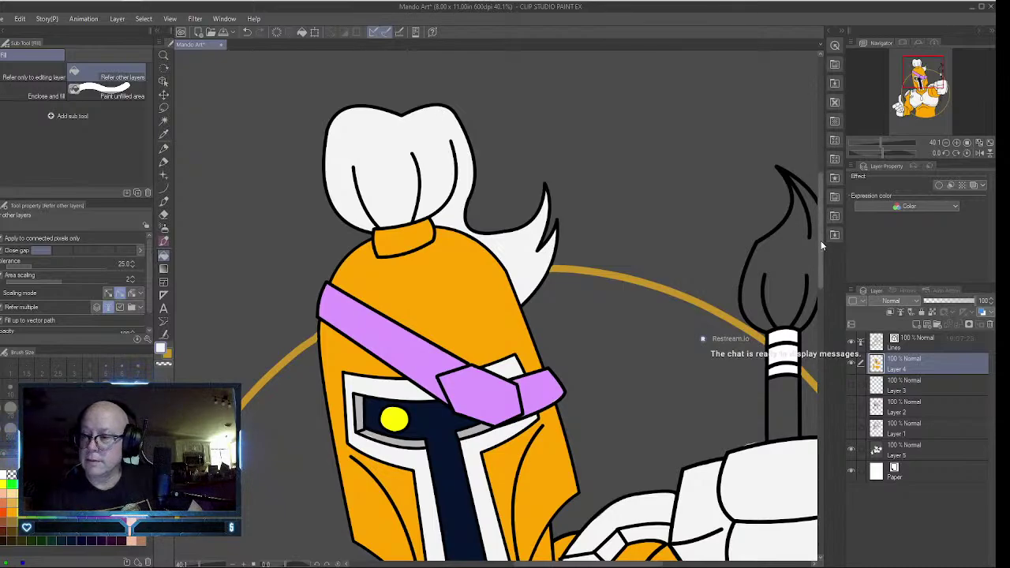
- Outline the neck area beneath the helmet in dark golden brown with the Milli pen and fill it with the same colour
left_click_drag(820, 241, 818, 309)
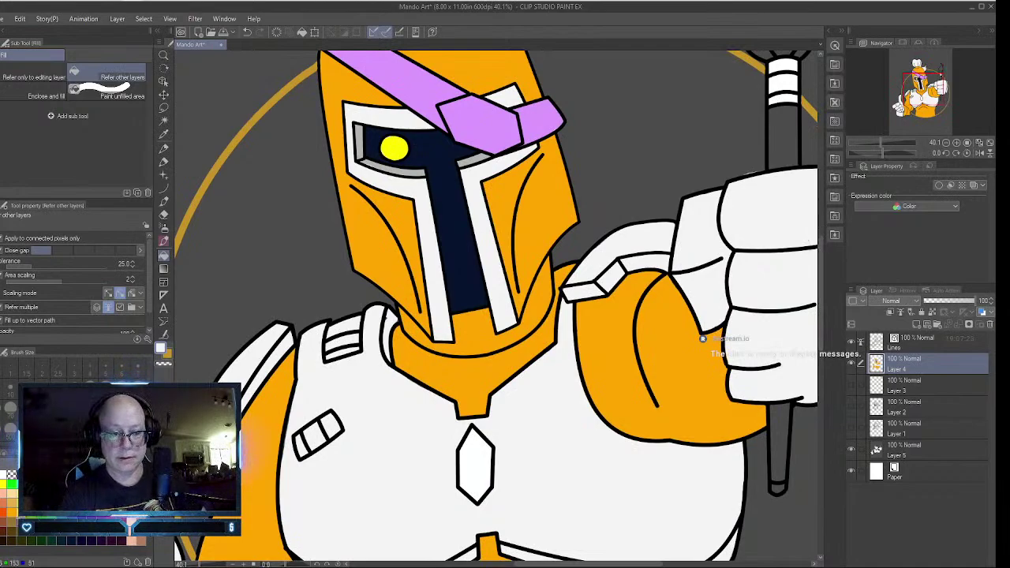
left_click(11, 522)
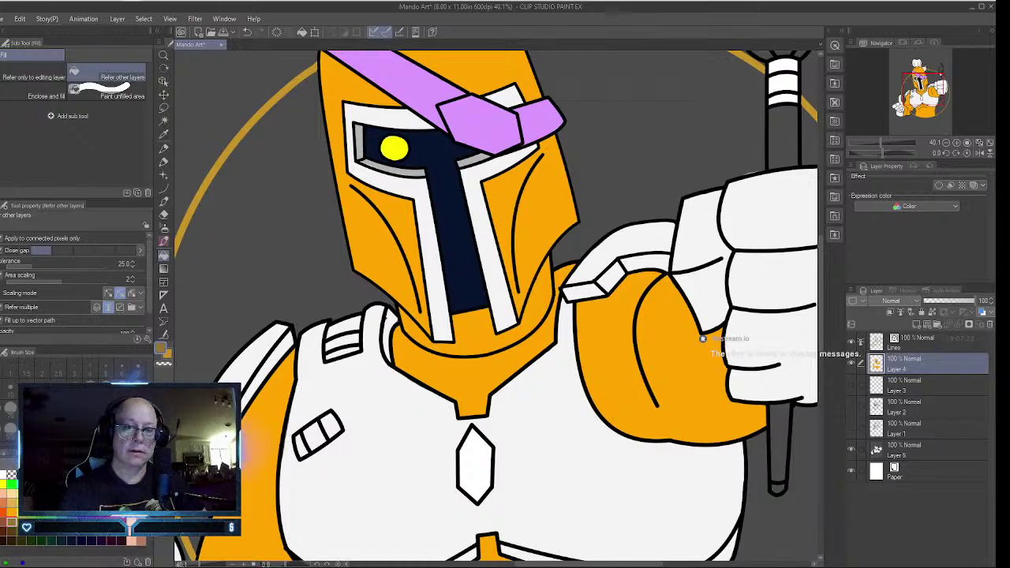
left_click(164, 149)
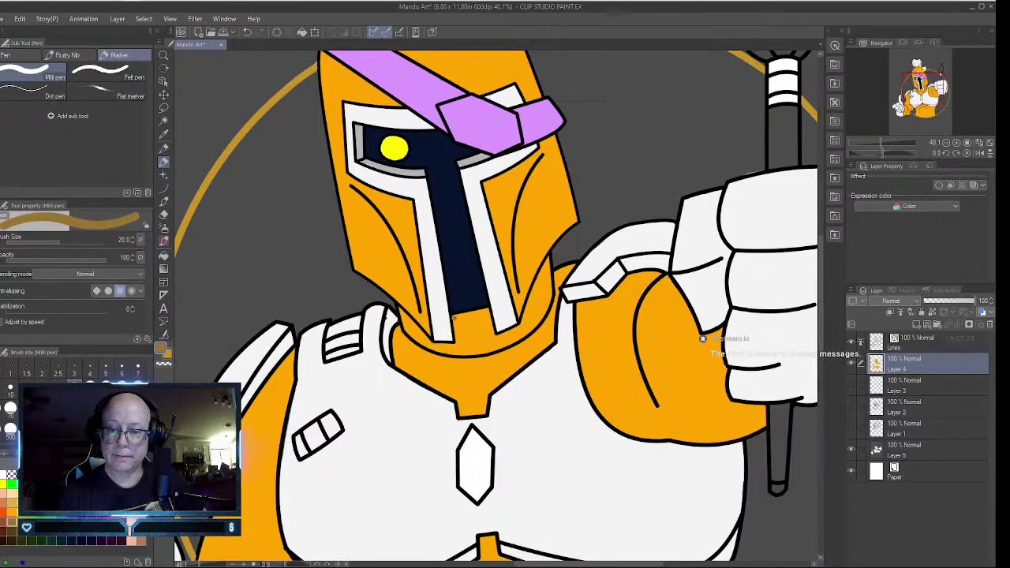
mouse_move(456, 315)
left_mouse_down()
mouse_move(486, 309)
mouse_move(456, 335)
left_mouse_up()
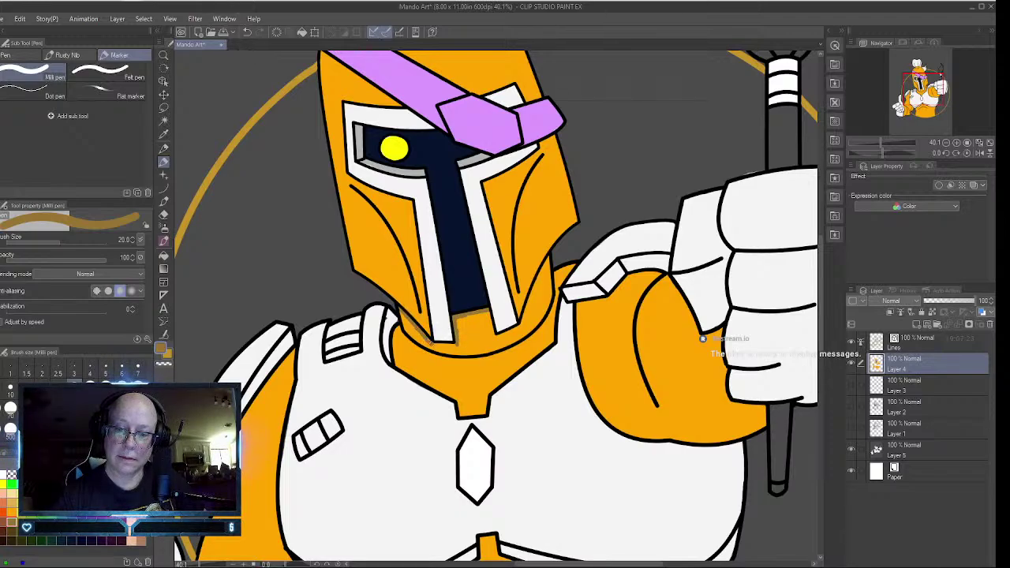
left_click_drag(430, 342, 451, 345)
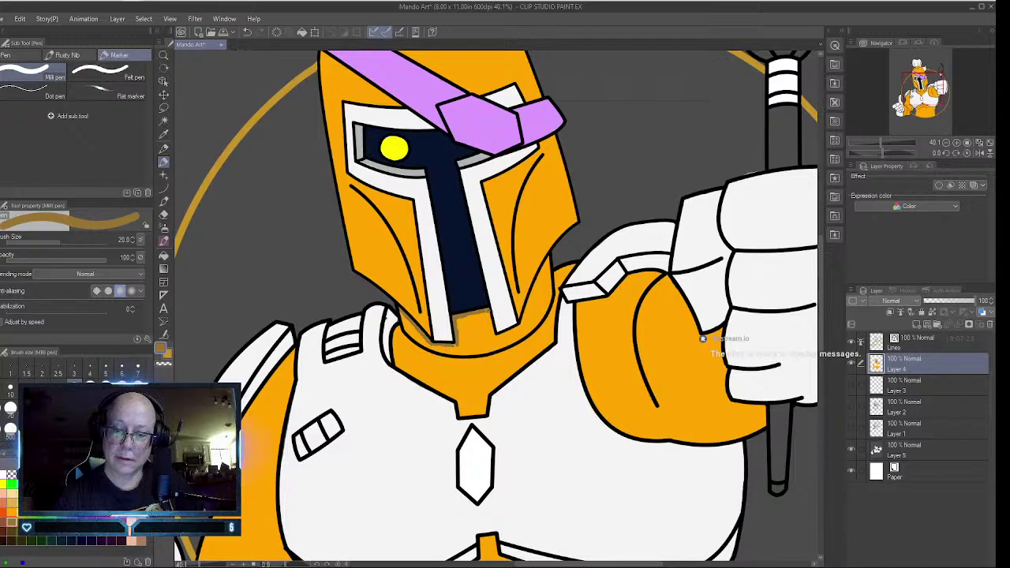
mouse_move(485, 311)
left_mouse_down()
mouse_move(493, 334)
mouse_move(508, 332)
mouse_move(541, 271)
mouse_move(549, 278)
mouse_move(540, 319)
mouse_move(488, 350)
left_mouse_up()
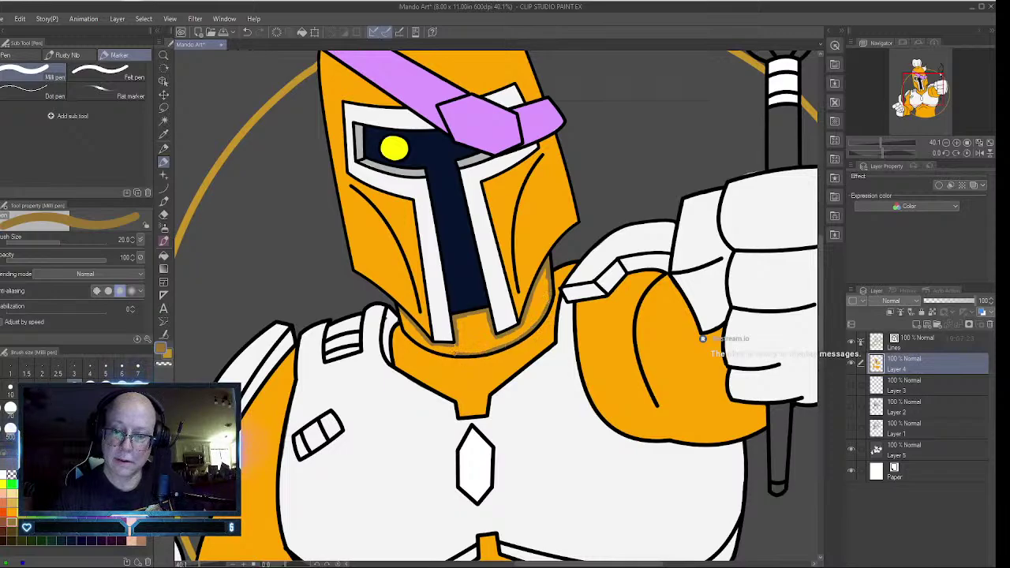
left_click_drag(423, 344, 400, 310)
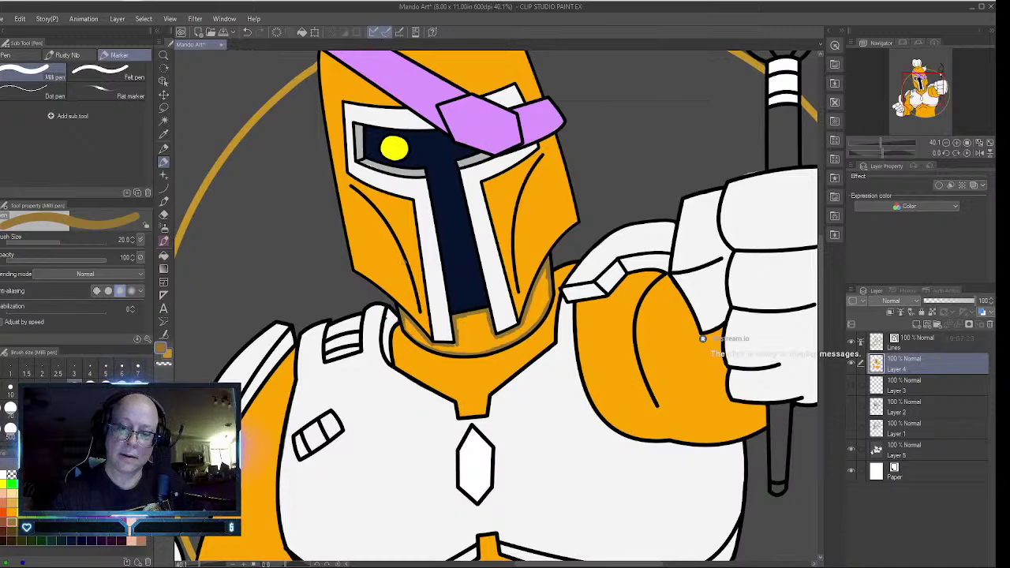
left_click(163, 254)
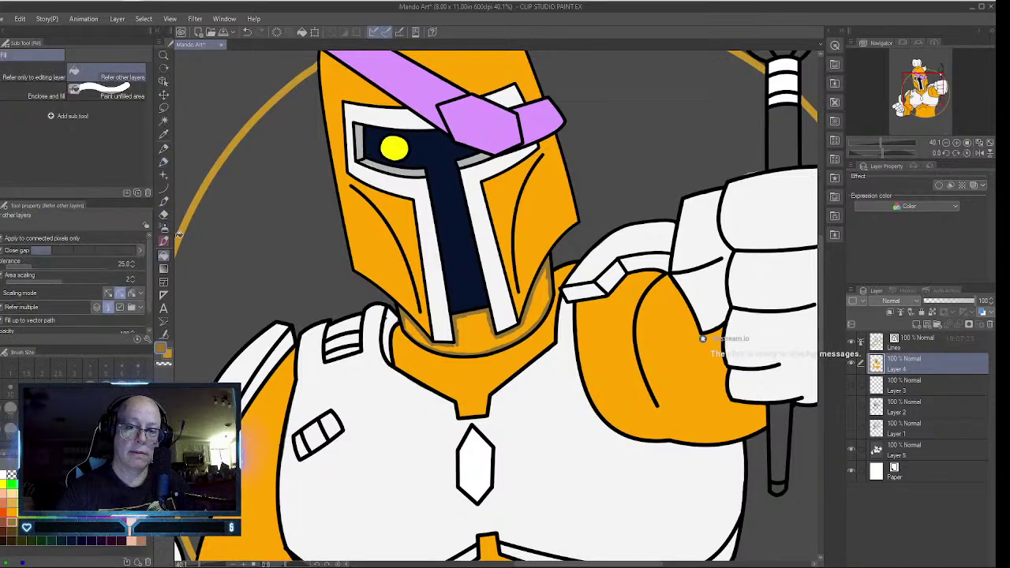
left_click(475, 323)
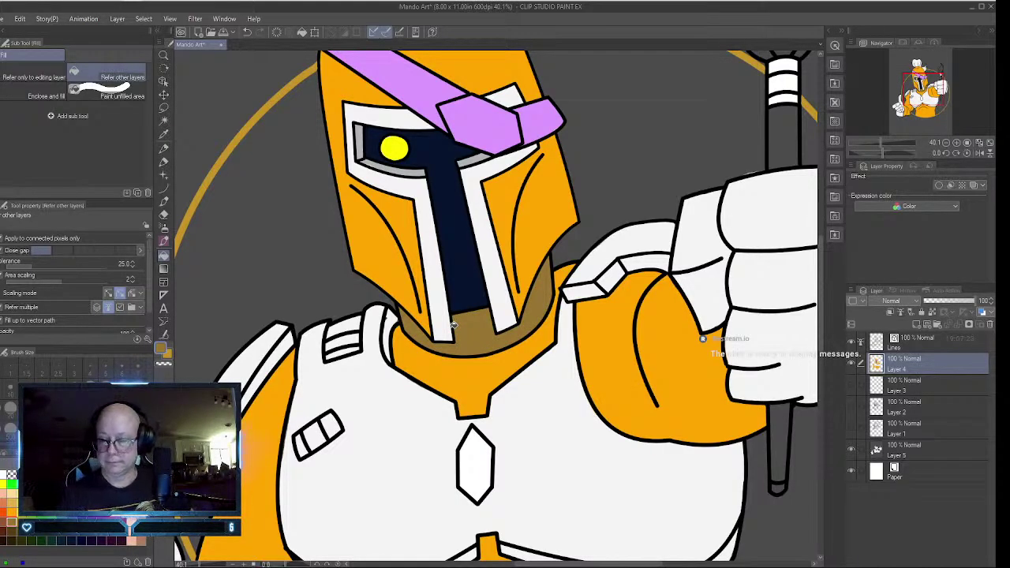
- Outline the paintbrush handle section above the fist in steel blue and fill it with that colour
left_click_drag(569, 556, 616, 555)
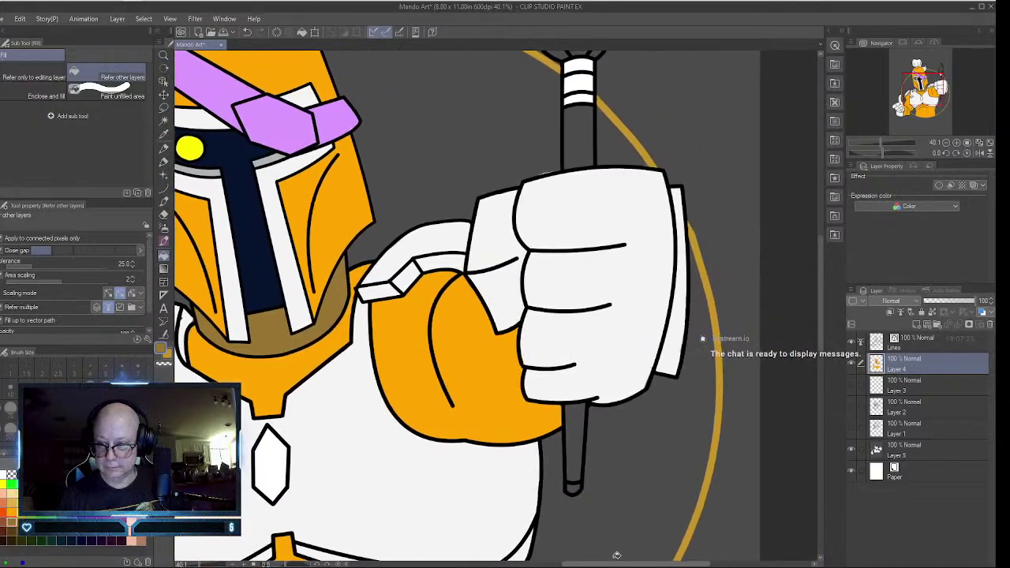
left_click_drag(820, 337, 820, 304)
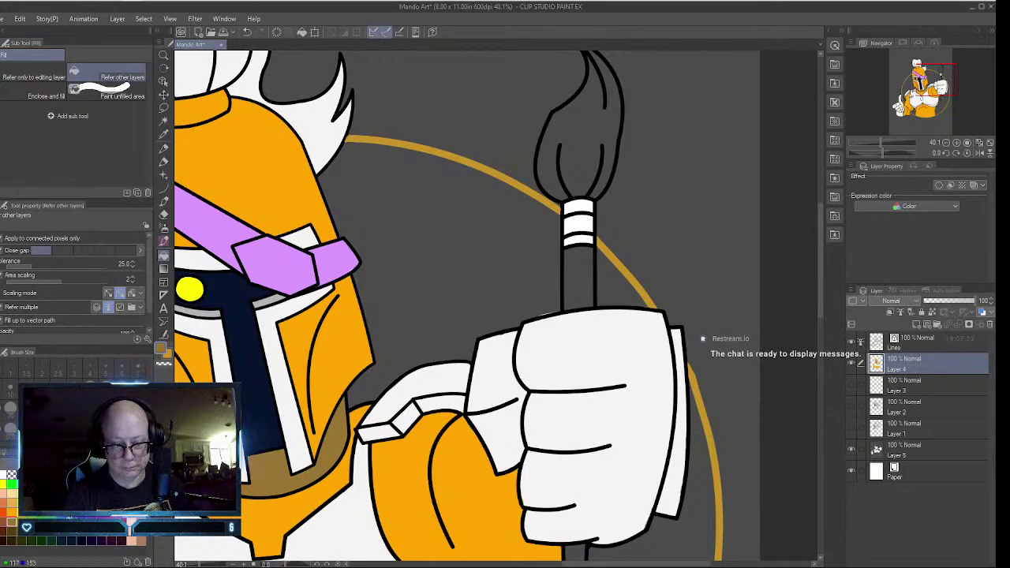
left_click(61, 518)
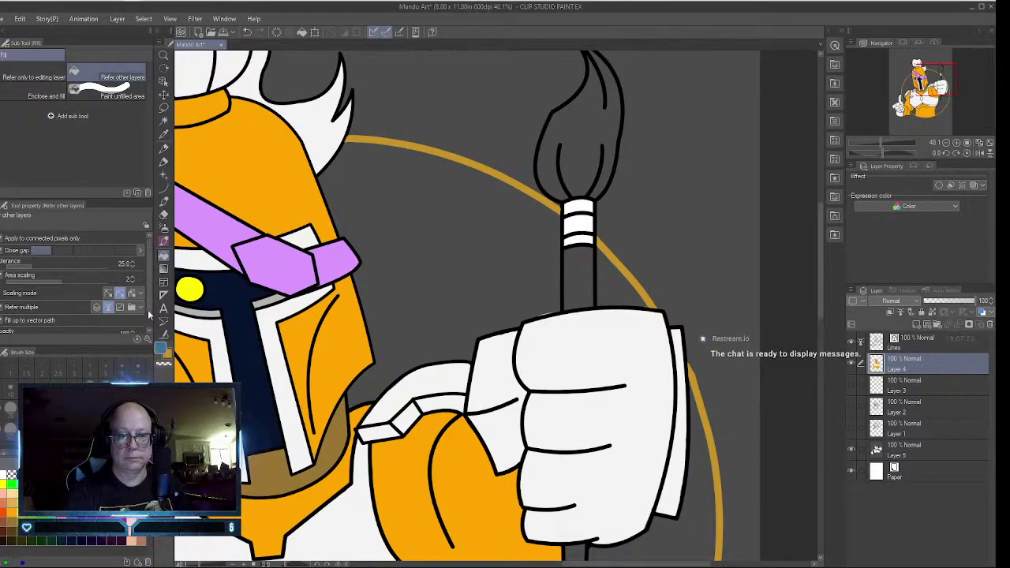
left_click(164, 161)
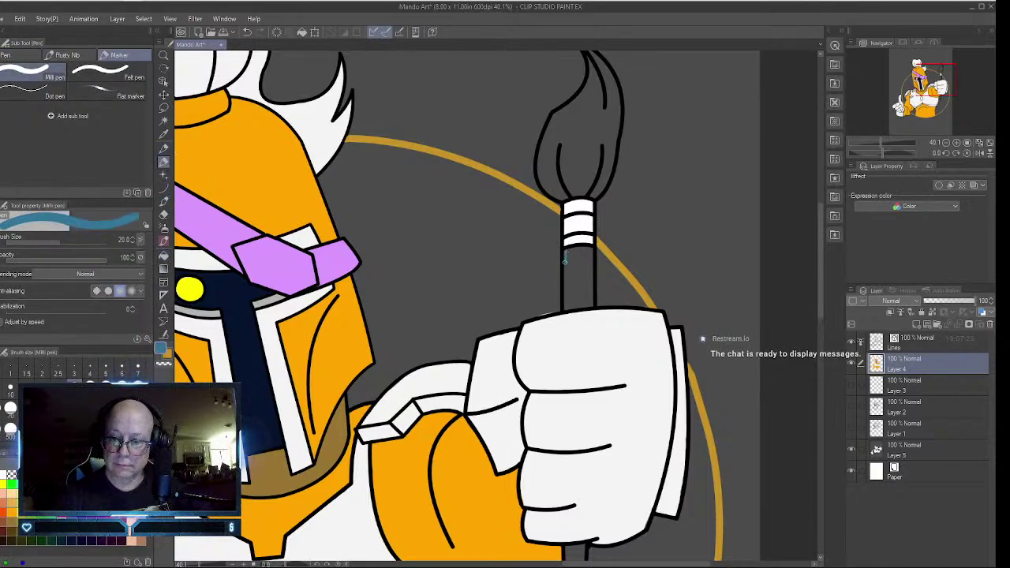
left_click_drag(564, 260, 565, 311)
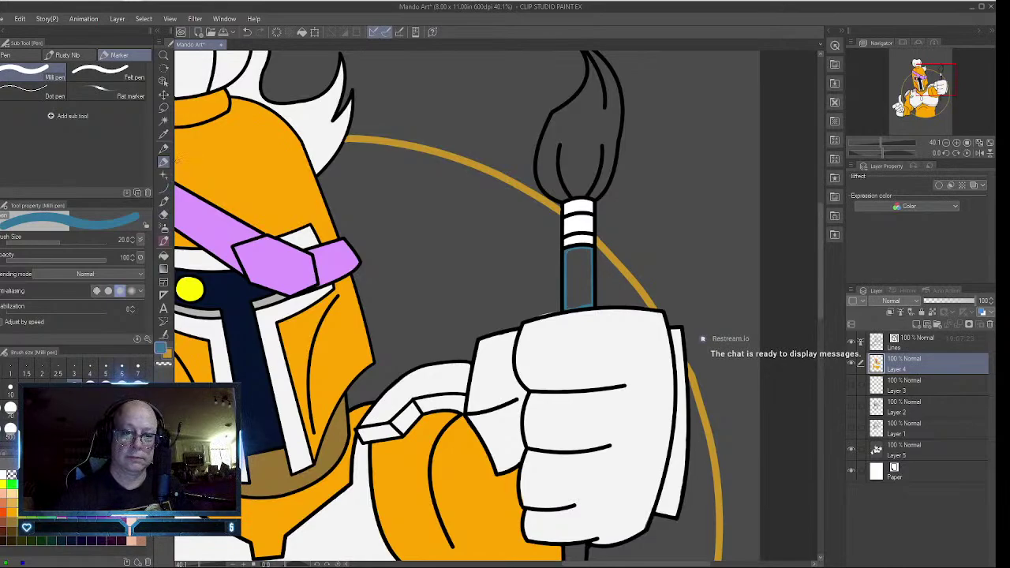
left_click(164, 254)
left_click(584, 265)
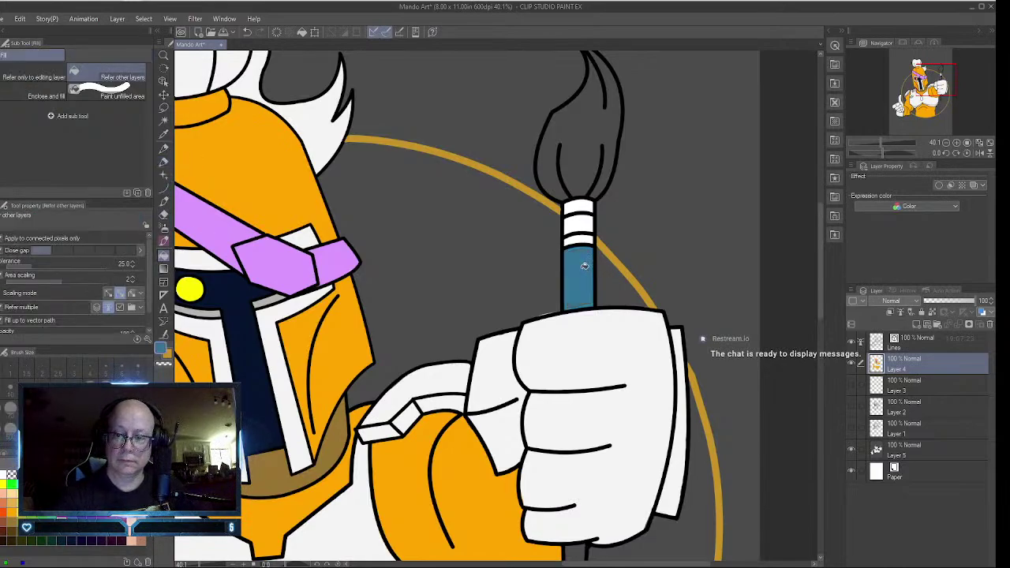
- Outline the paintbrush handle section and its end tip below the fist in the same blue, and fill the section
left_click_drag(820, 224, 820, 272)
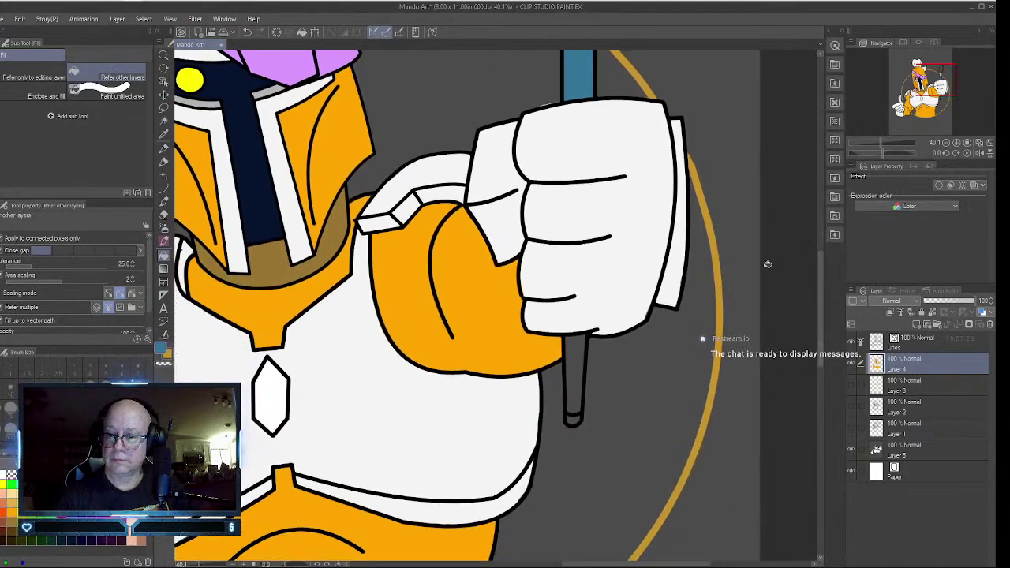
left_click(163, 161)
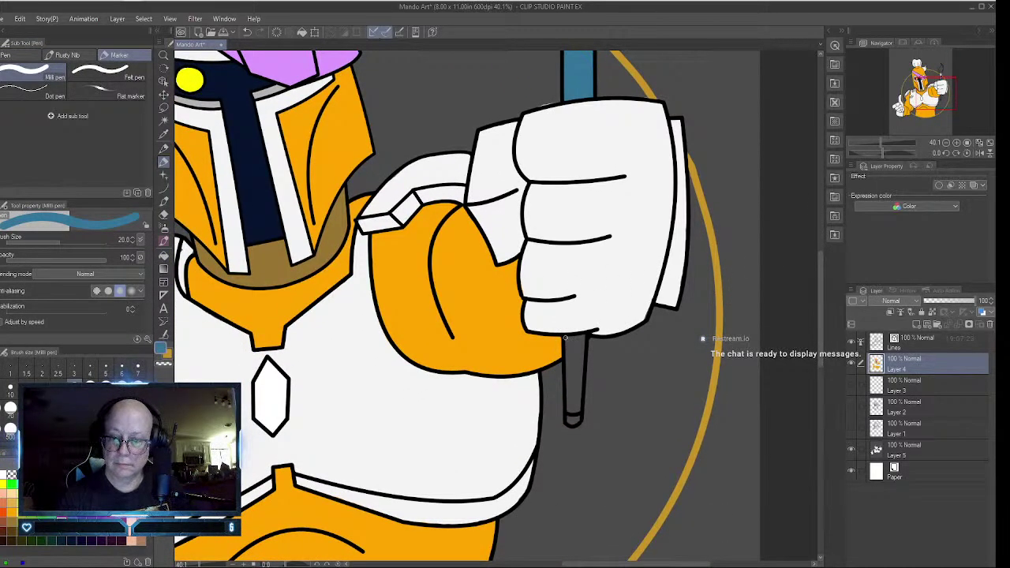
left_click_drag(584, 336, 579, 406)
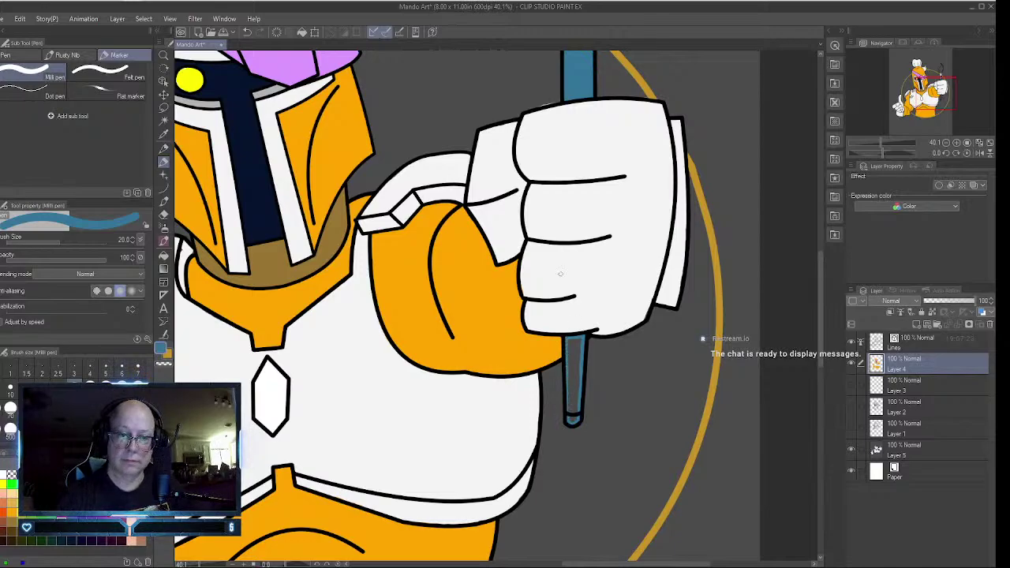
left_click(163, 255)
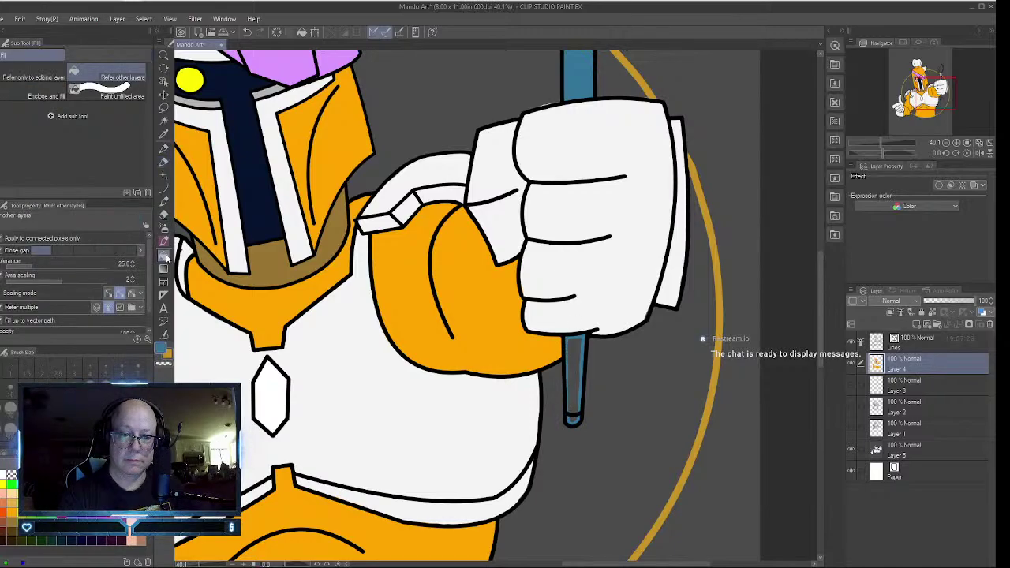
left_click(579, 349)
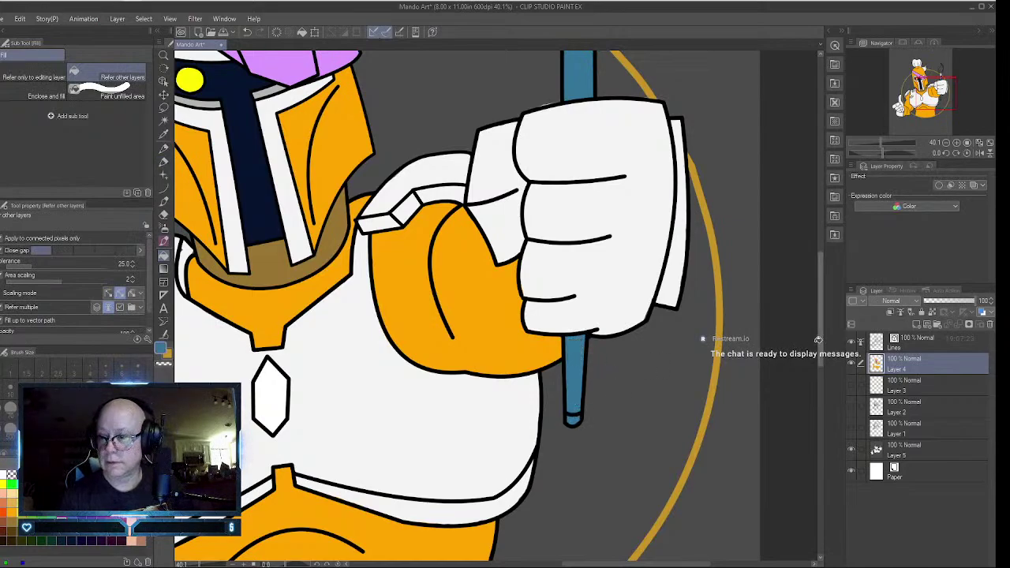
- Outline the lower rim of the chest plate left of the orange centre tab in grey with the Milli pen and fill it with that colour
left_click_drag(820, 340, 820, 277)
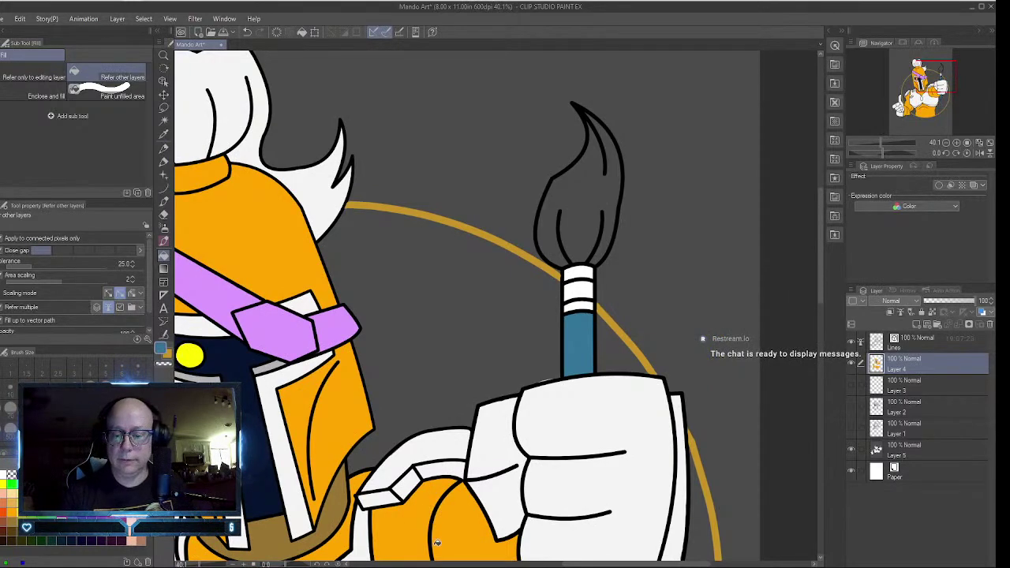
left_click_drag(612, 563, 564, 563)
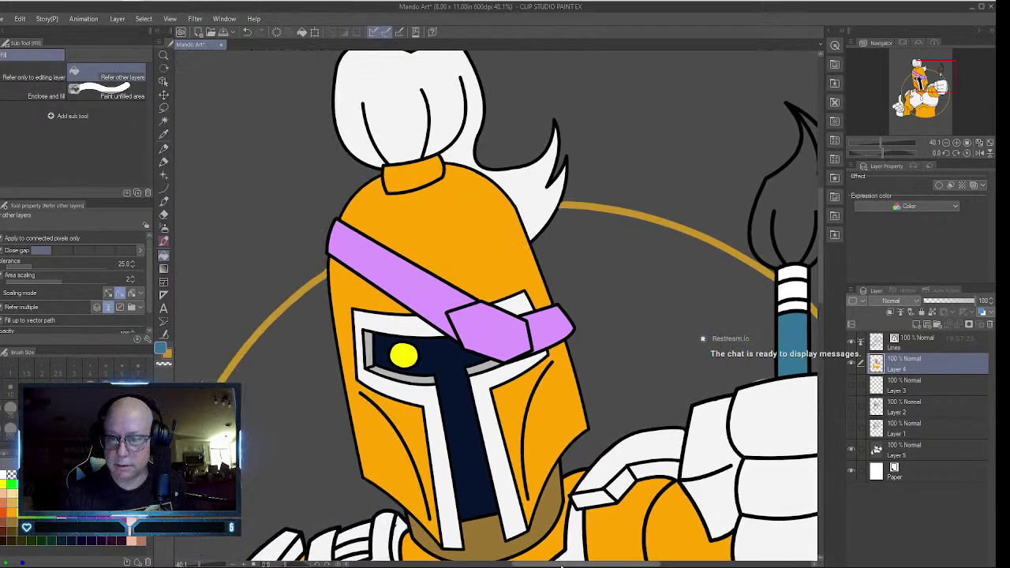
left_click(164, 56)
left_click(631, 310)
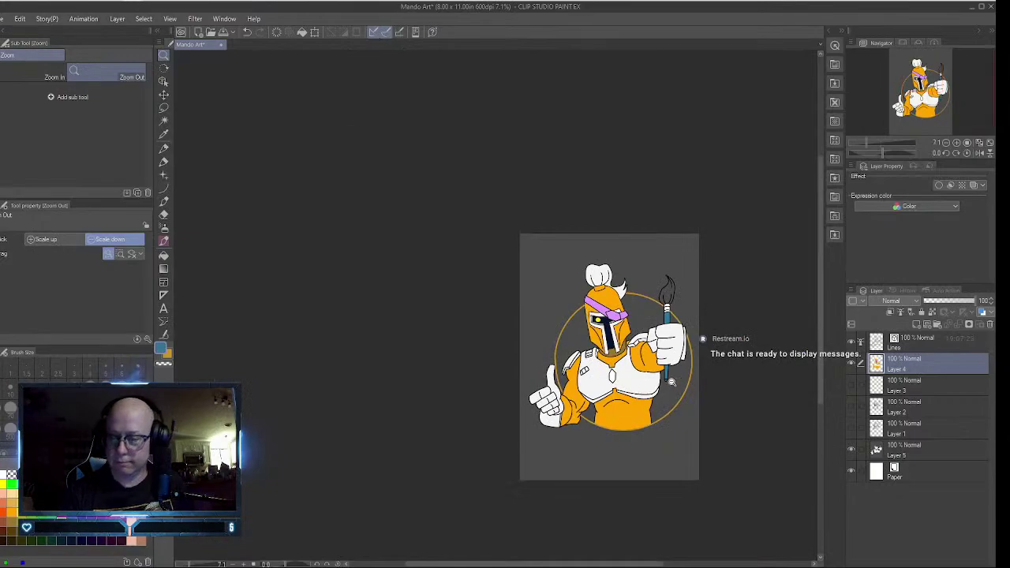
scroll(614, 385, "up", 3)
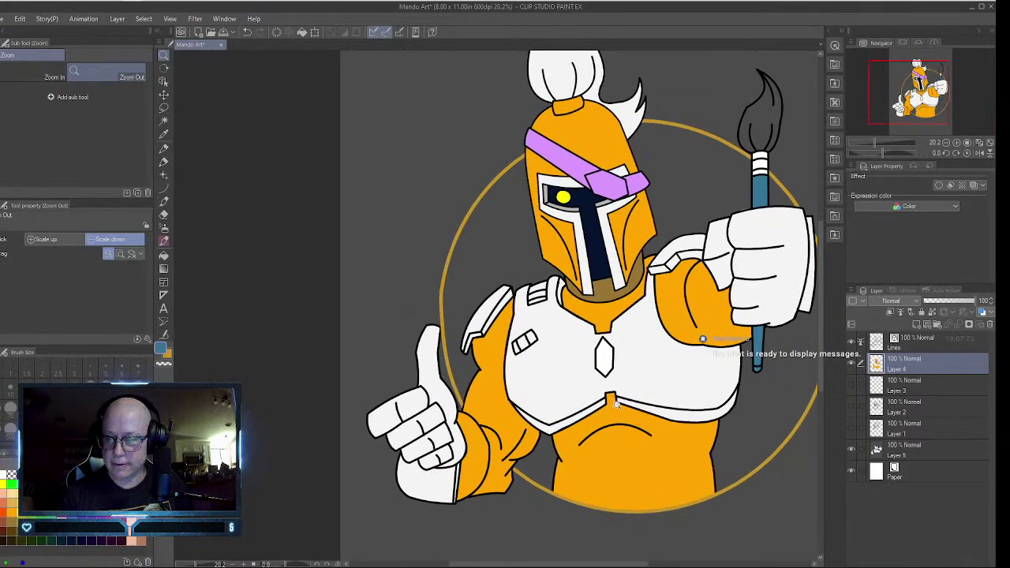
scroll(620, 400, "up", 3)
scroll(619, 401, "down", 2)
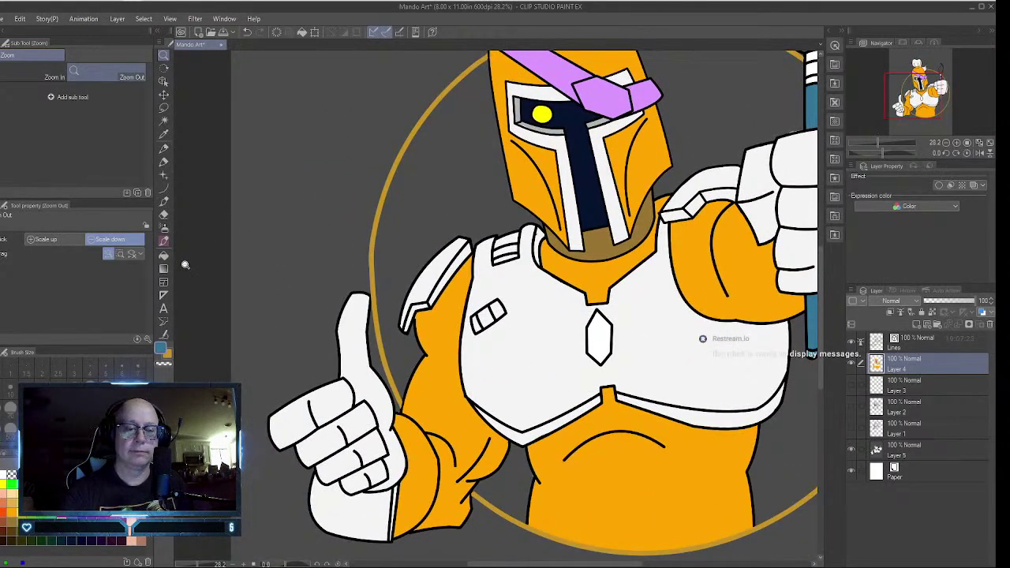
left_click(61, 518)
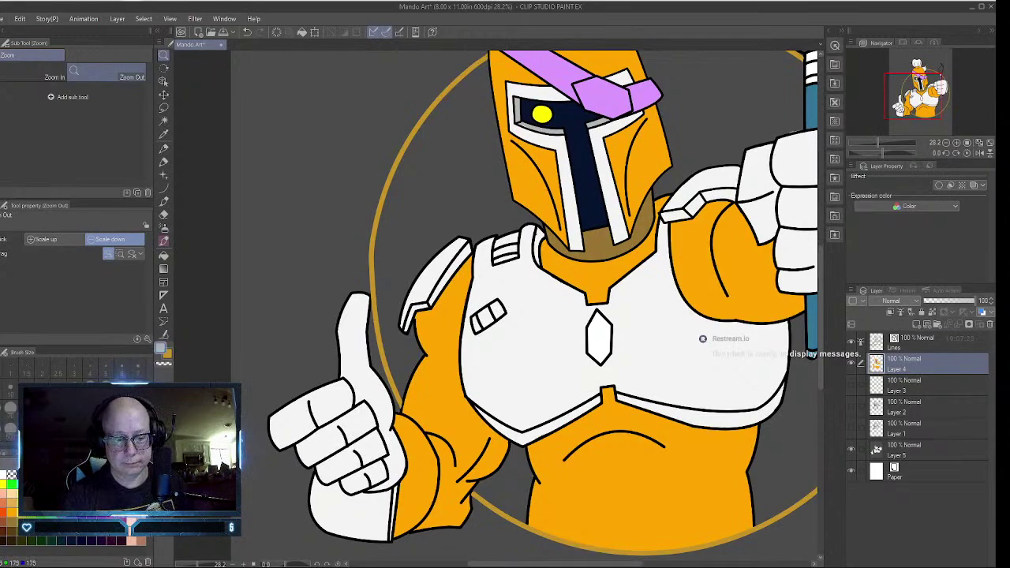
left_click(164, 162)
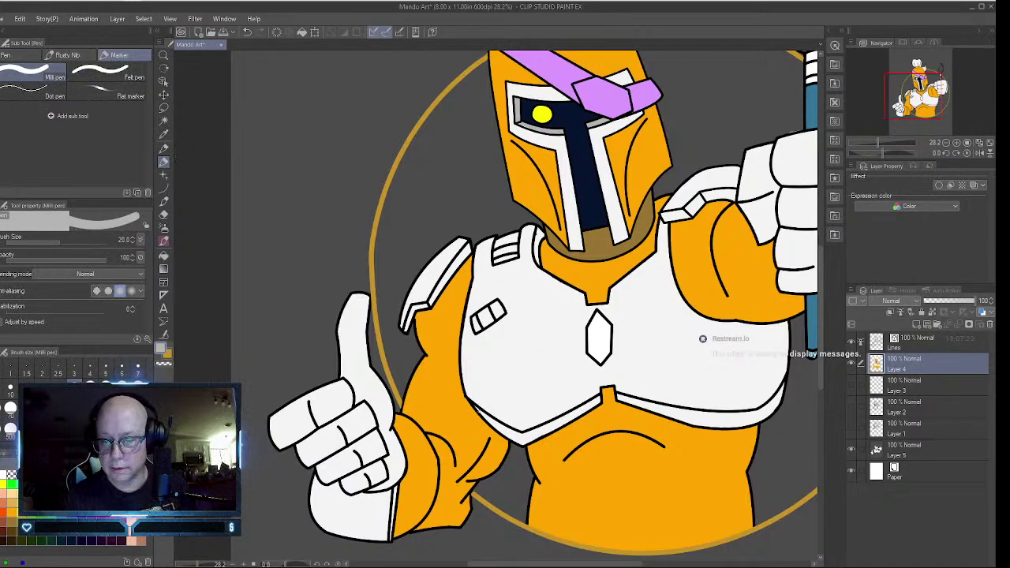
left_click(164, 54)
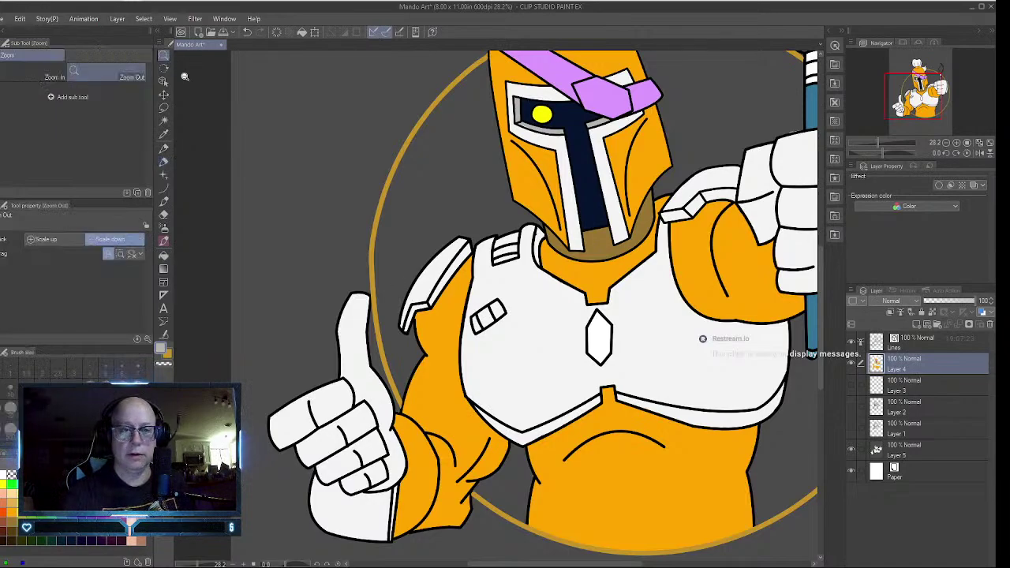
left_click(603, 426)
left_click_drag(603, 426, 627, 419)
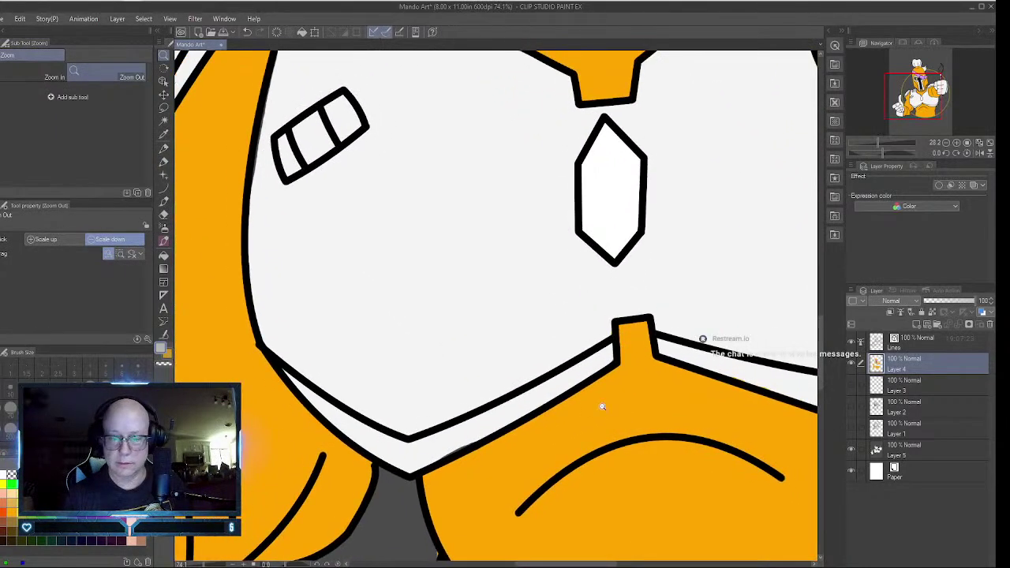
left_click(163, 161)
mouse_move(288, 365)
left_mouse_down()
mouse_move(313, 395)
mouse_move(408, 444)
mouse_move(608, 346)
mouse_move(611, 357)
mouse_move(610, 348)
mouse_move(595, 372)
mouse_move(407, 472)
mouse_move(296, 385)
left_mouse_up()
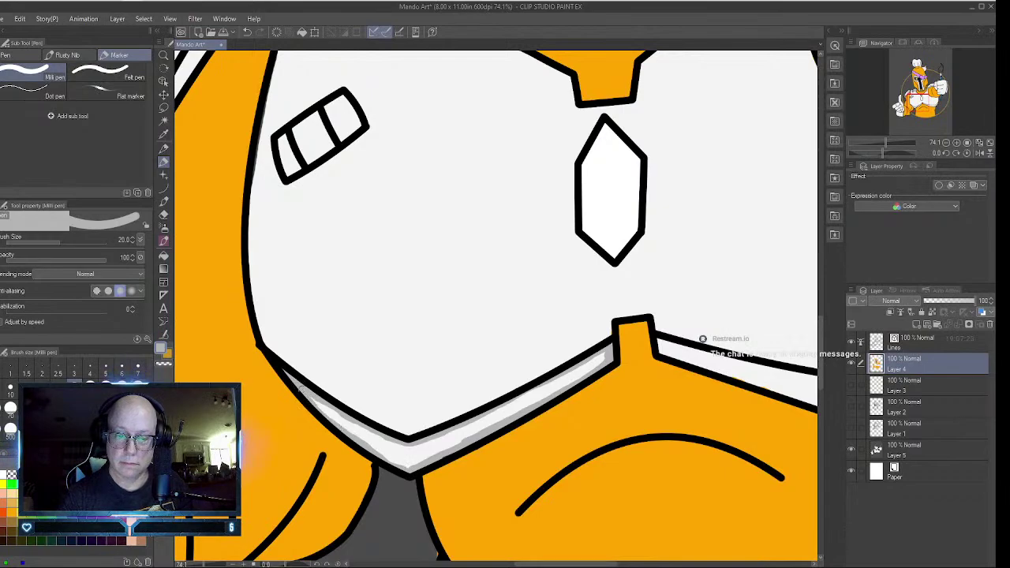
left_click(163, 255)
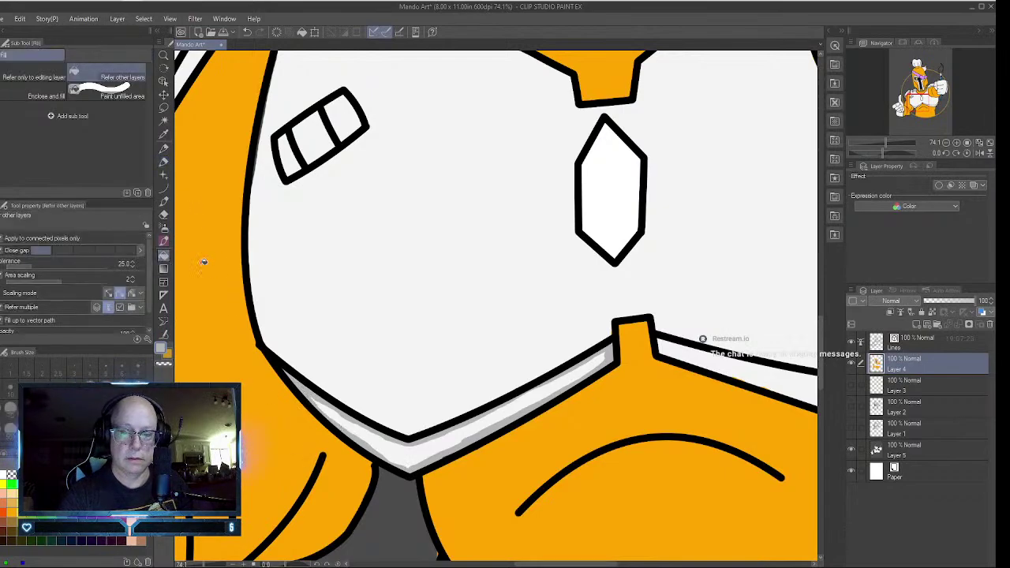
left_click(533, 397)
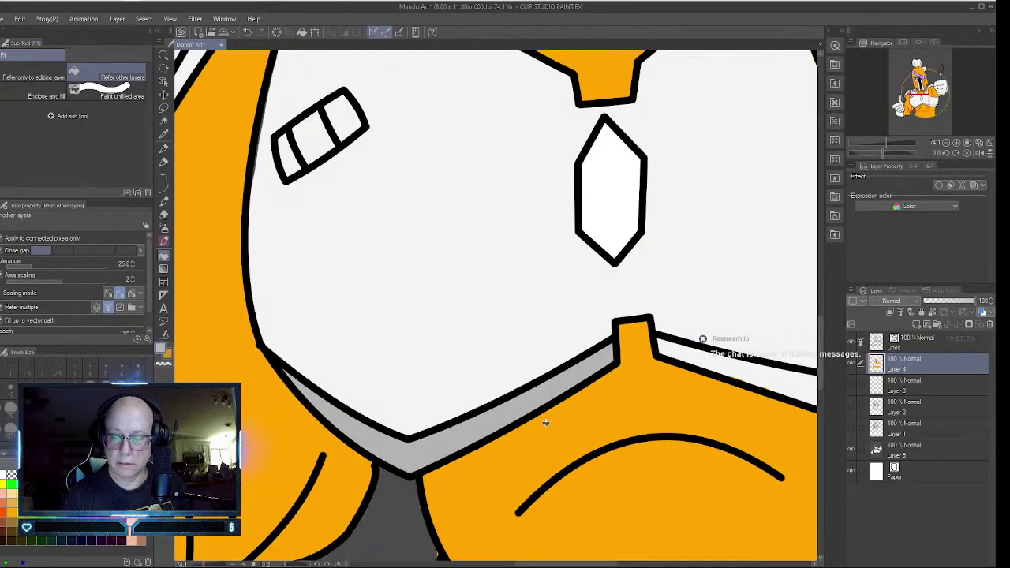
- Outline the chest plate's lower rim right of the centre tab in the same grey and fill that section
left_click_drag(558, 564, 609, 564)
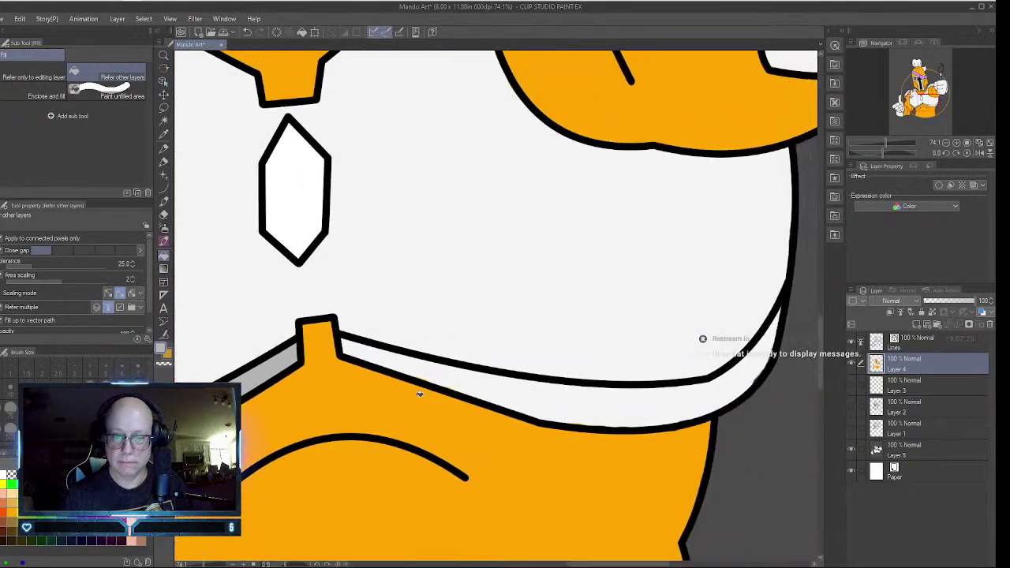
left_click(163, 162)
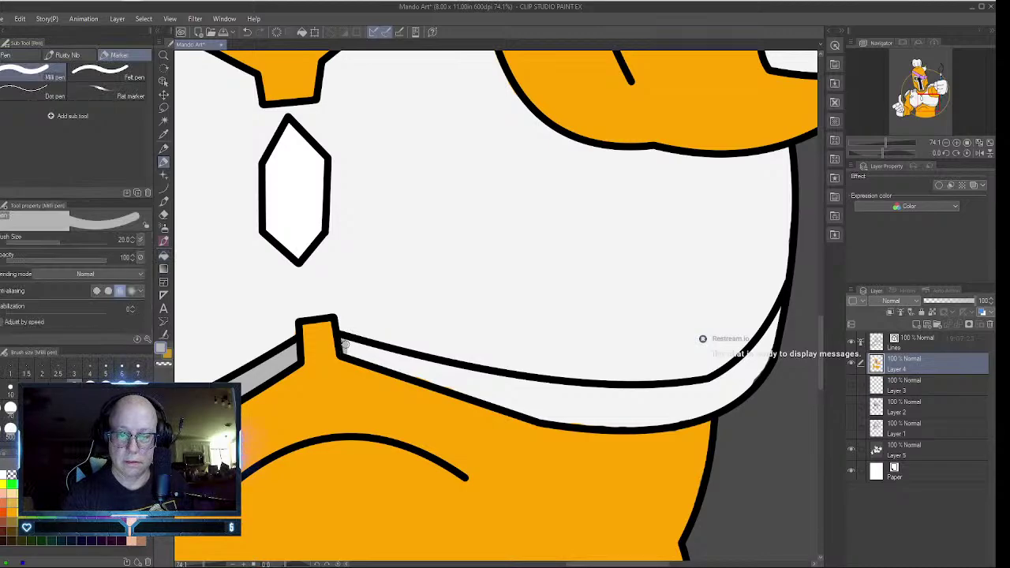
mouse_move(343, 346)
left_mouse_down()
mouse_move(562, 386)
mouse_move(695, 385)
mouse_move(732, 368)
mouse_move(781, 309)
mouse_move(751, 385)
mouse_move(712, 410)
mouse_move(655, 425)
mouse_move(545, 419)
mouse_move(335, 347)
left_mouse_up()
left_click(163, 255)
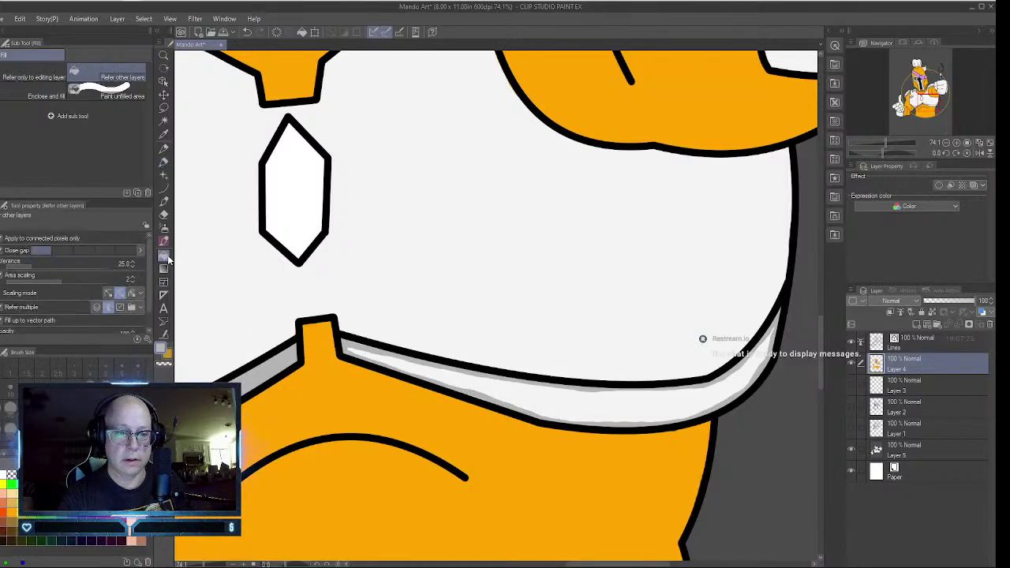
left_click(614, 405)
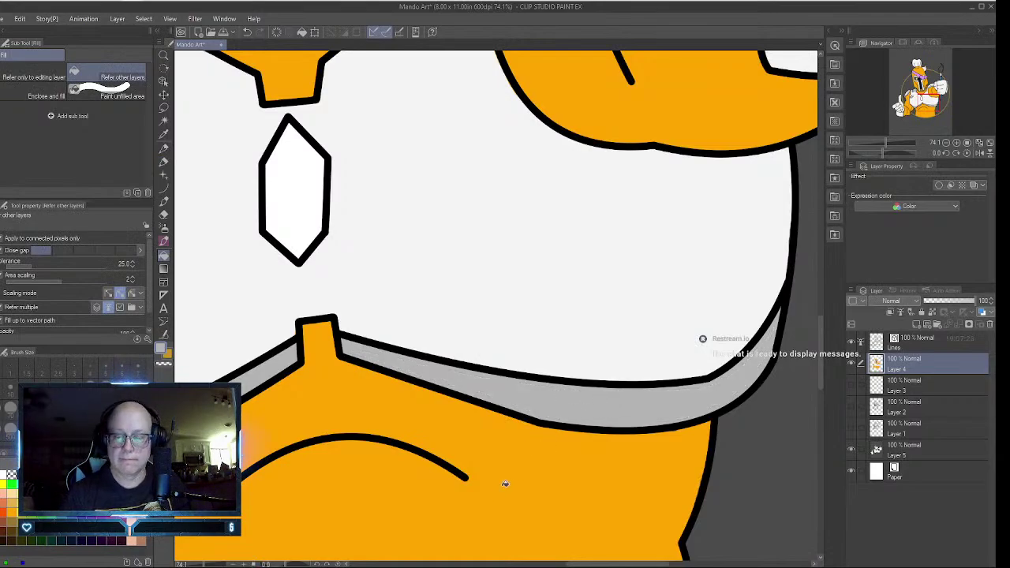
- Outline the paintbrush bristles in dark brown with the Milli pen and fill them with the same colour
left_click(163, 54)
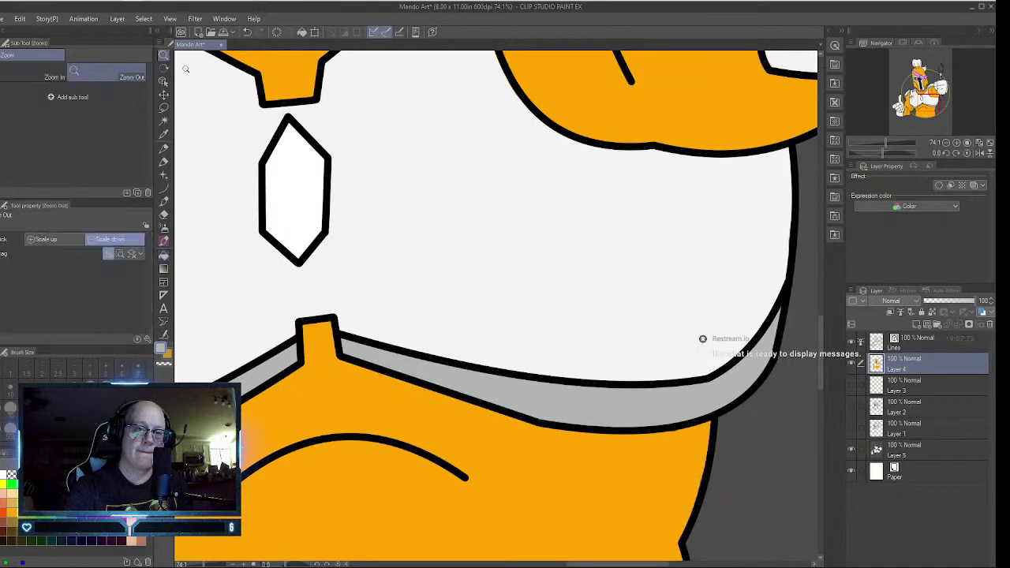
left_click(498, 308)
left_click(498, 309)
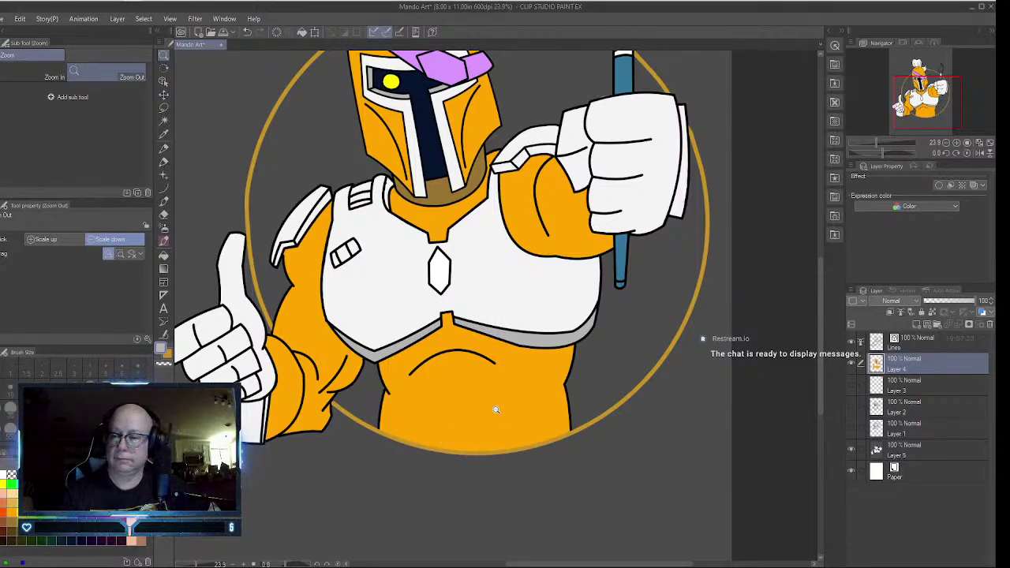
left_click_drag(820, 387, 795, 288)
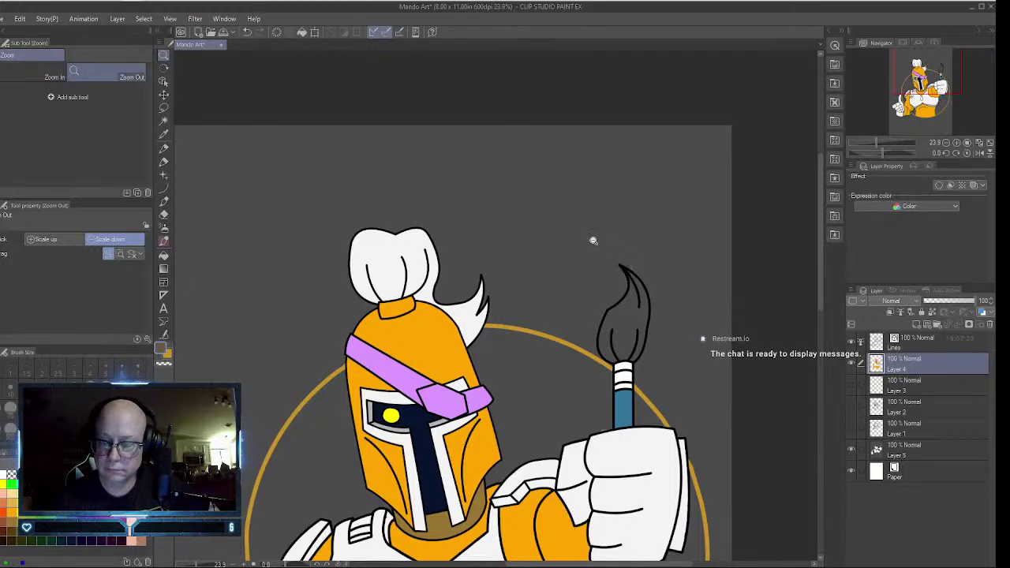
left_click(164, 134)
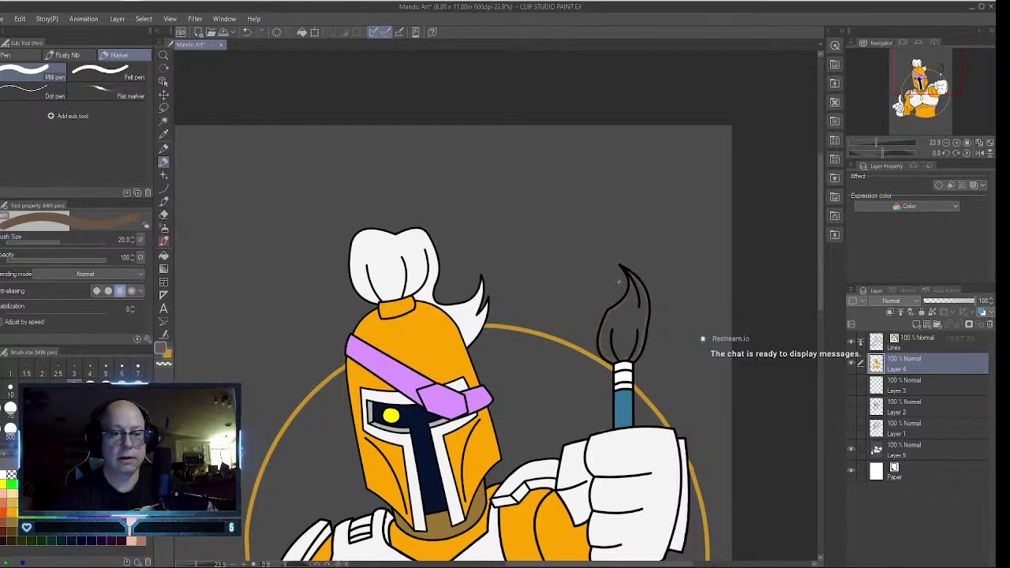
left_click(164, 256)
left_click(634, 318)
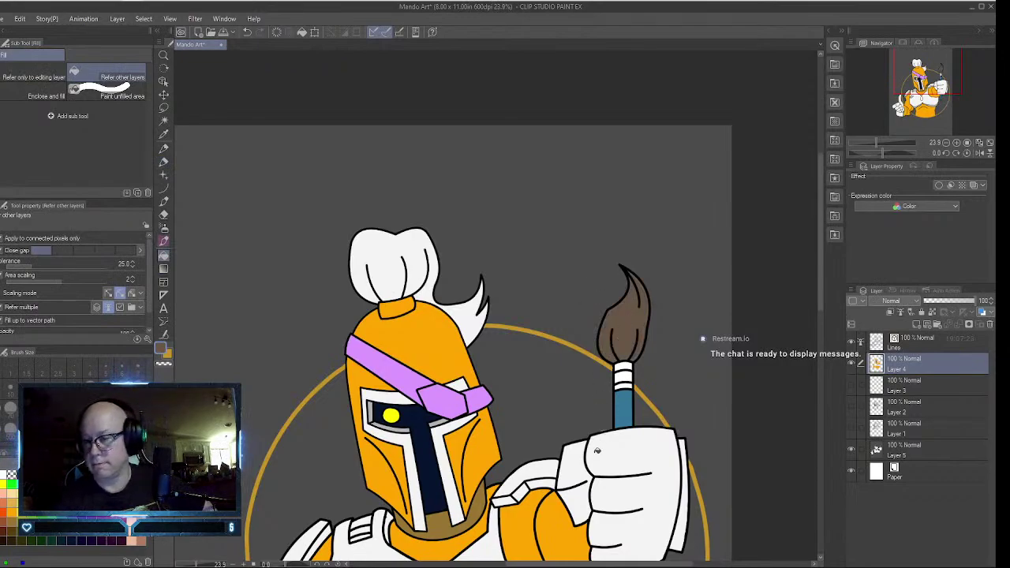
left_click(163, 55)
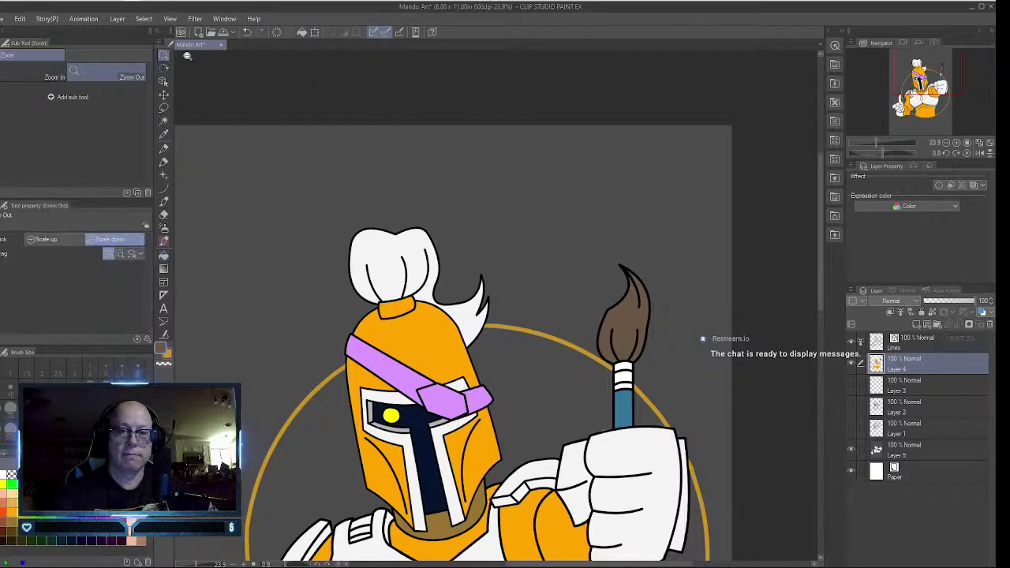
left_click_drag(646, 307, 683, 303)
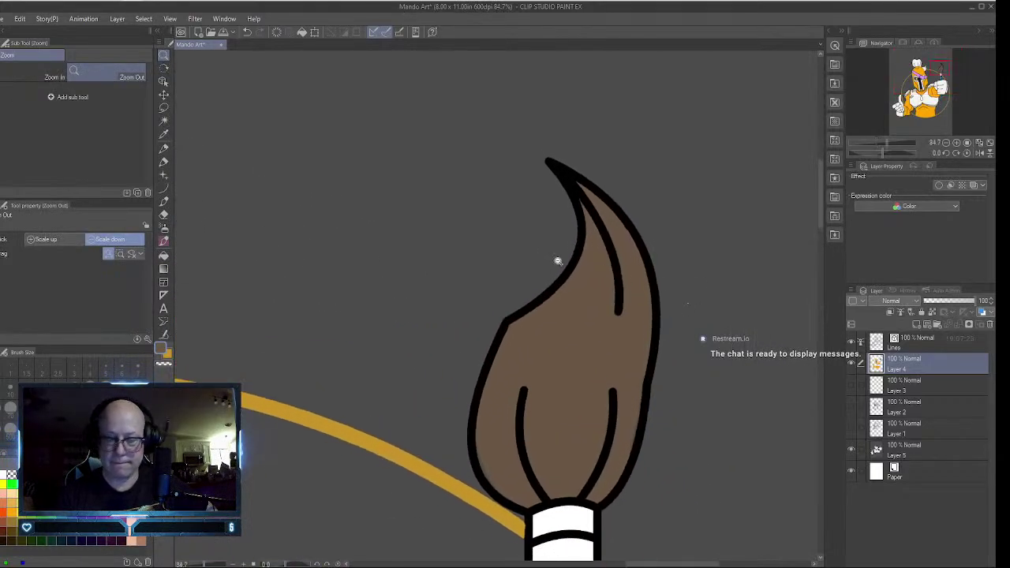
left_click(164, 162)
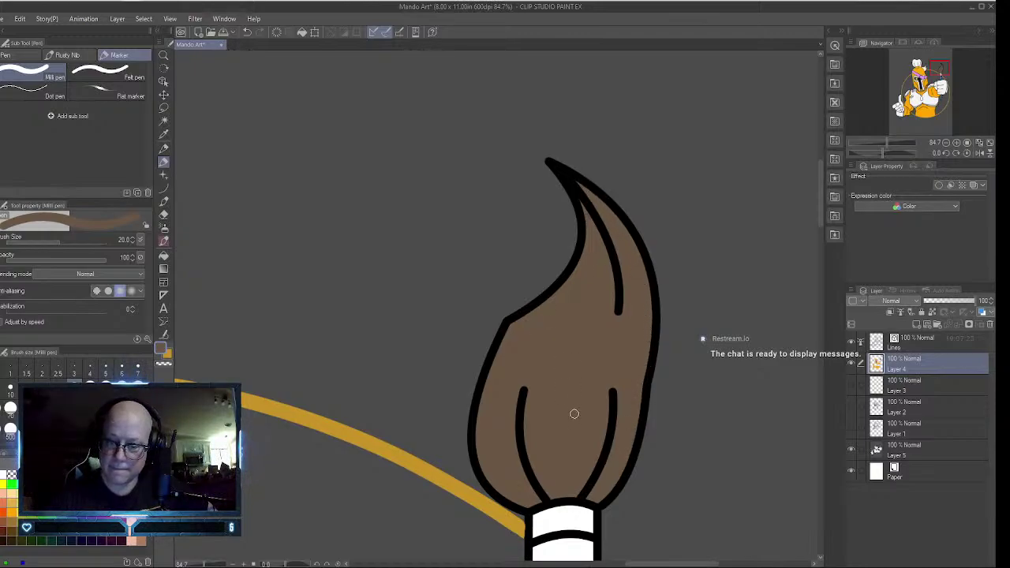
- Paint the three bands of the paintbrush ferrule between bristles and blue handle off-white with the Milli pen
left_click_drag(821, 202, 820, 232)
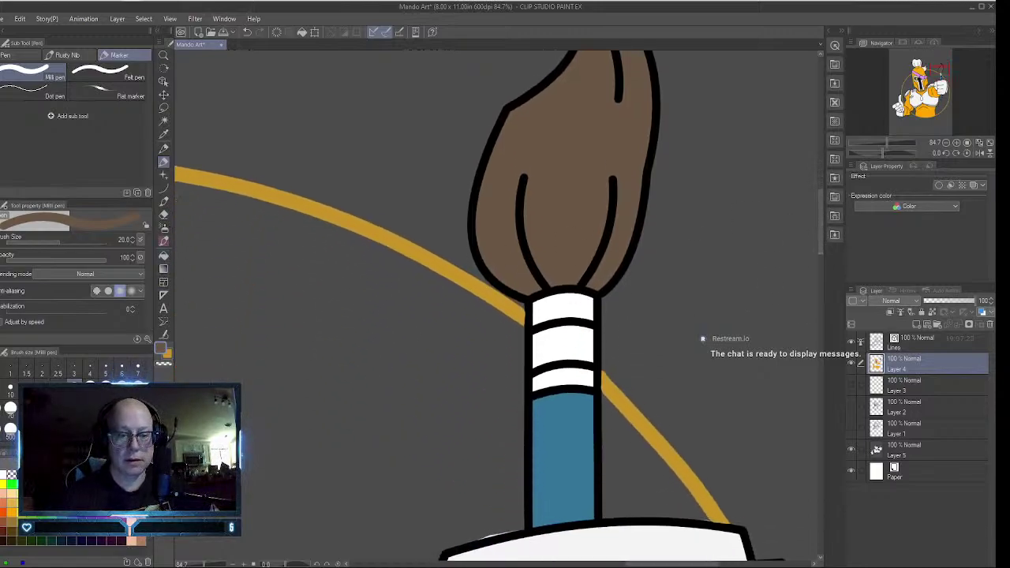
left_click(3, 475)
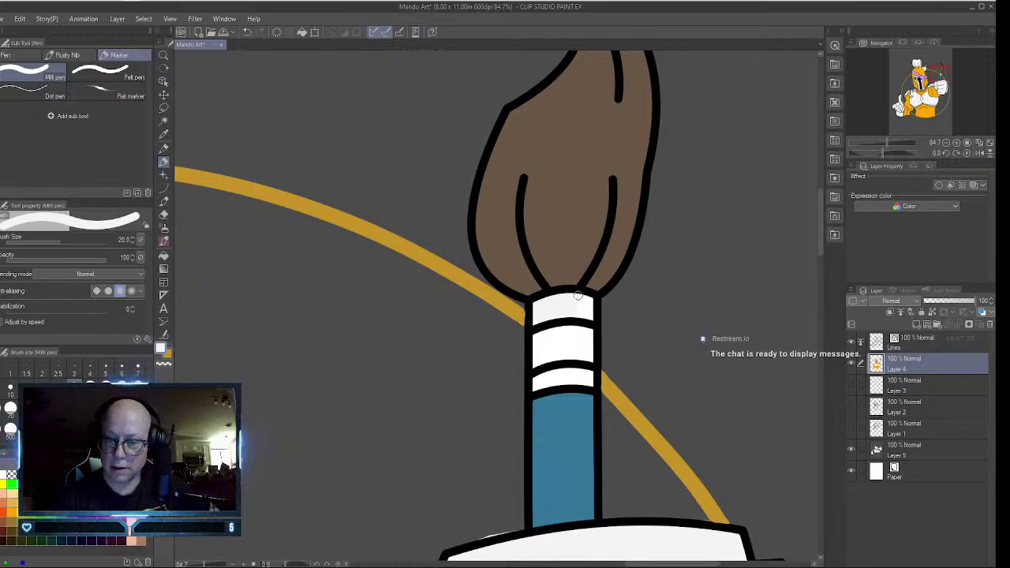
mouse_move(588, 318)
left_mouse_down()
mouse_move(590, 383)
mouse_move(535, 386)
left_mouse_up()
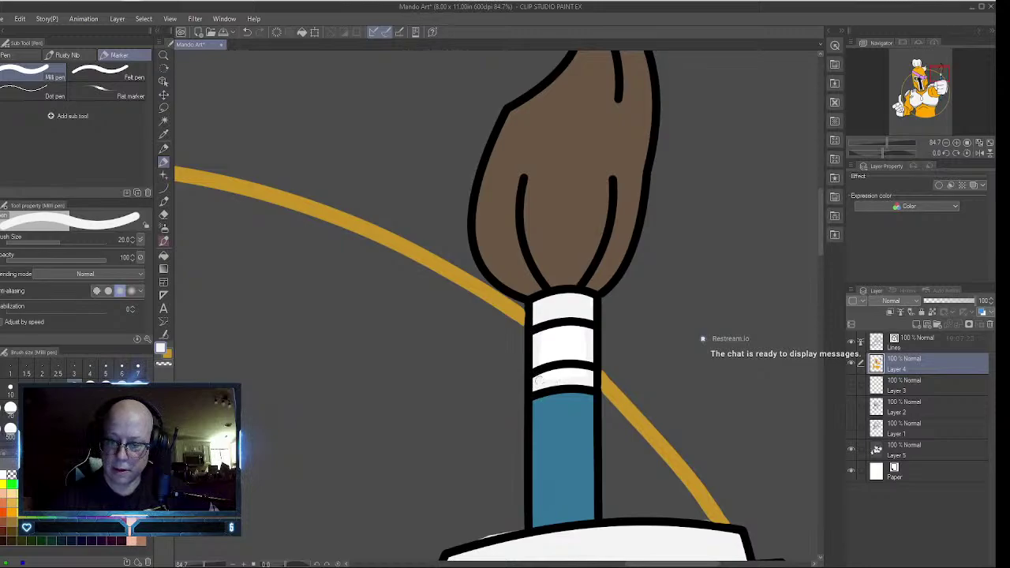
left_click_drag(551, 344, 586, 325)
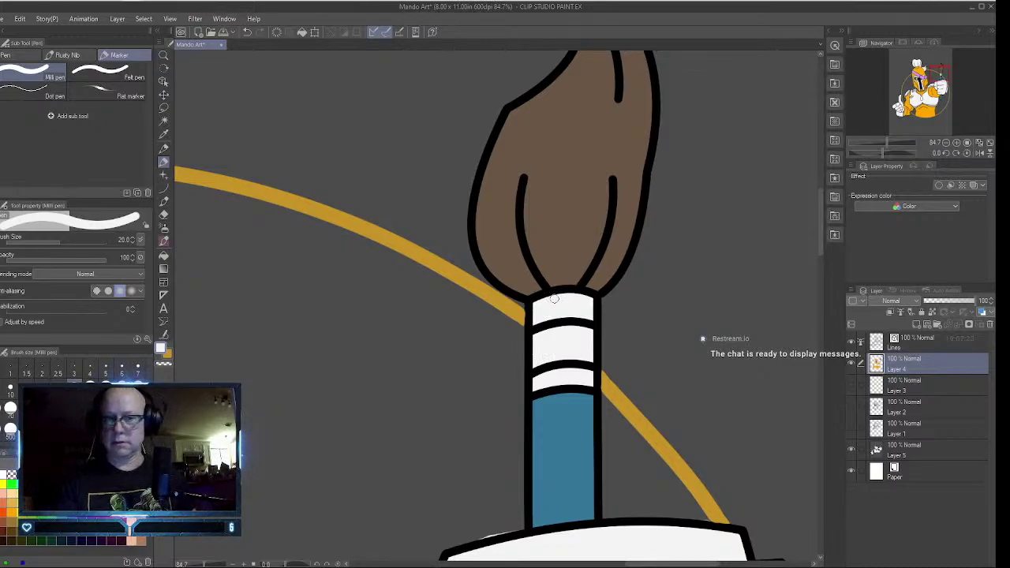
- Draw a vertical Sunset gradient, dark at the bottom and yellow at the top, on a new layer placed beneath Layer 5
left_click(163, 54)
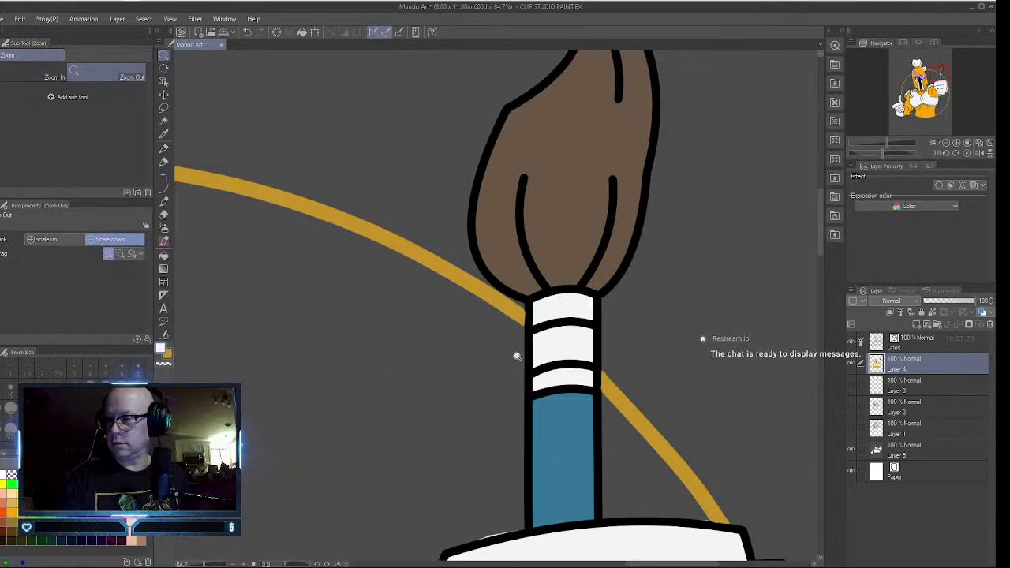
left_click_drag(516, 354, 475, 362)
left_click(474, 362)
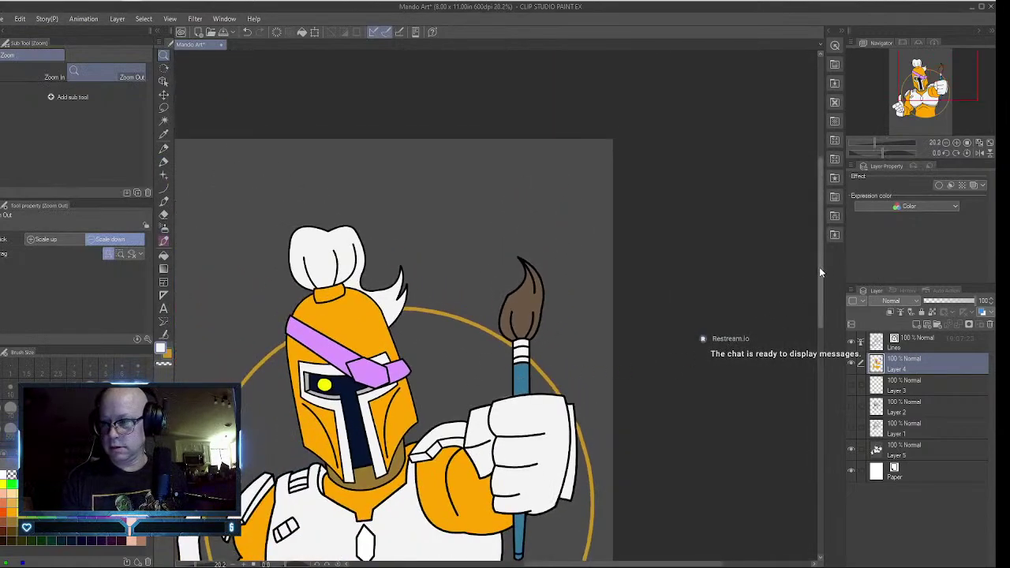
left_click_drag(818, 281, 816, 326)
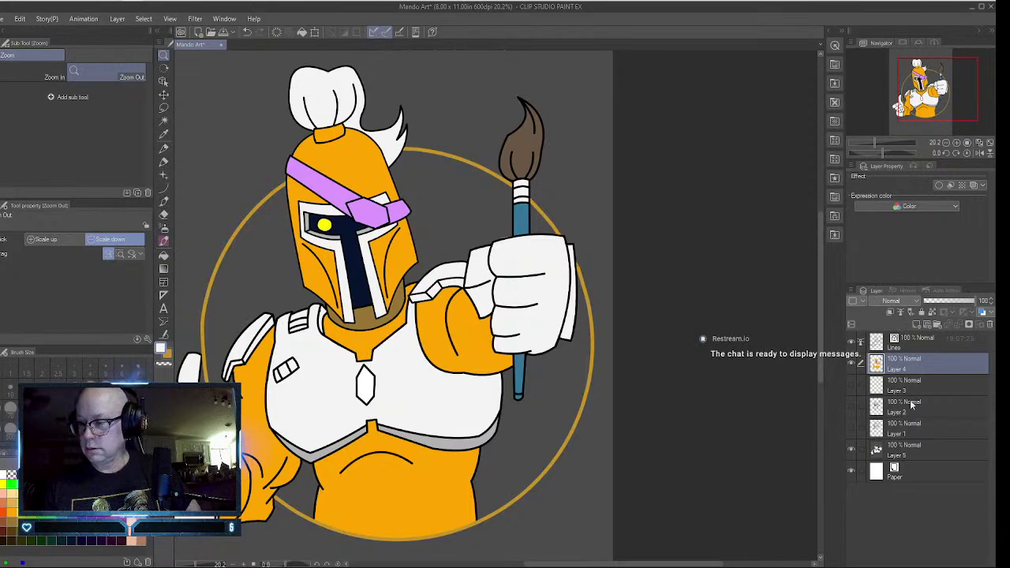
left_click(918, 448)
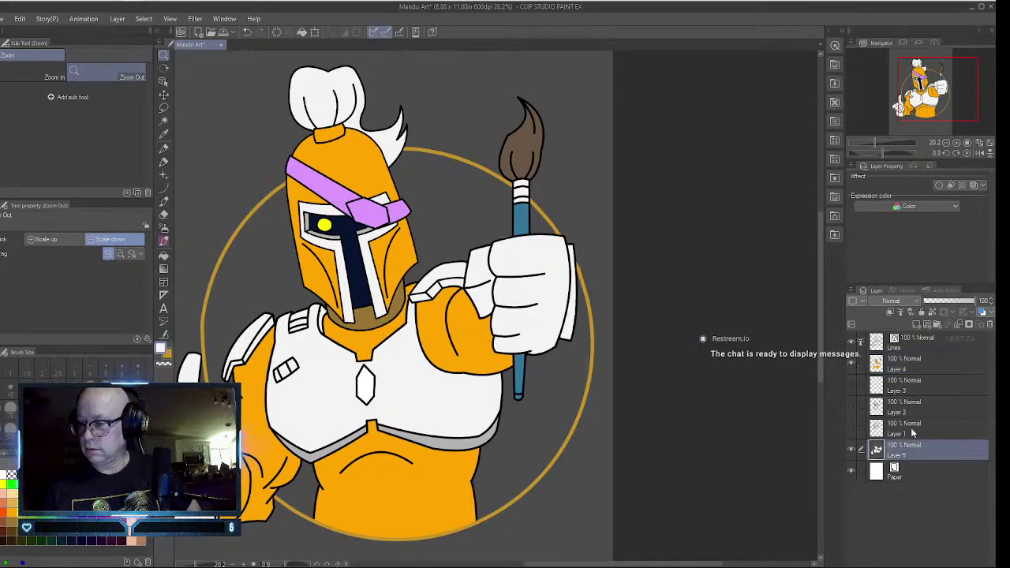
left_click(915, 323)
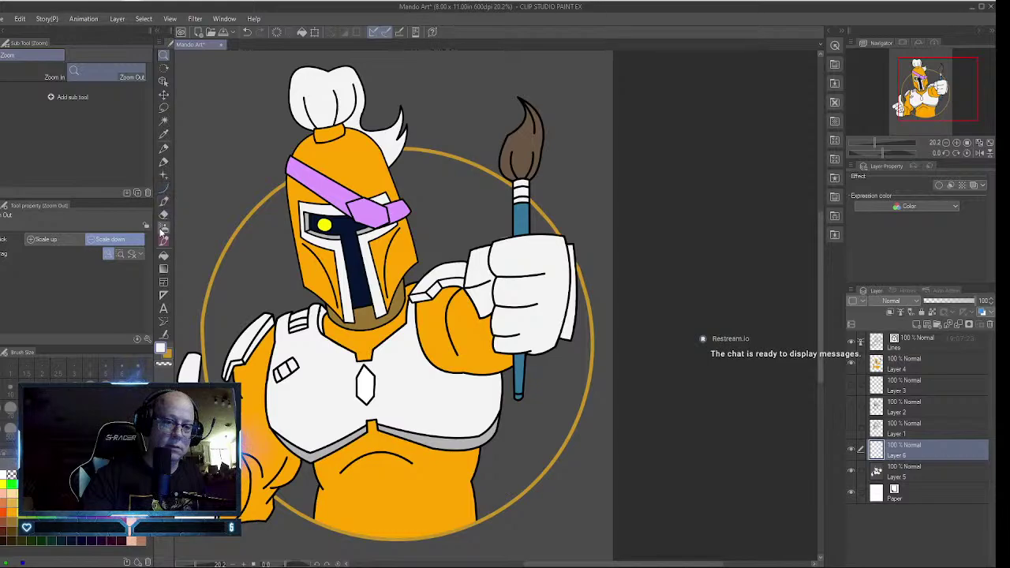
left_click(164, 270)
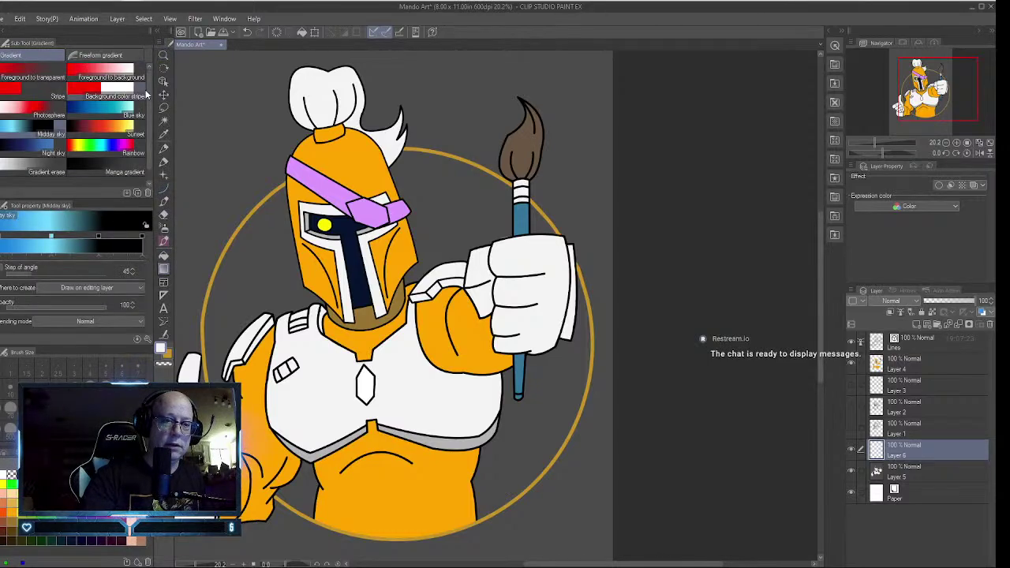
left_click(134, 125)
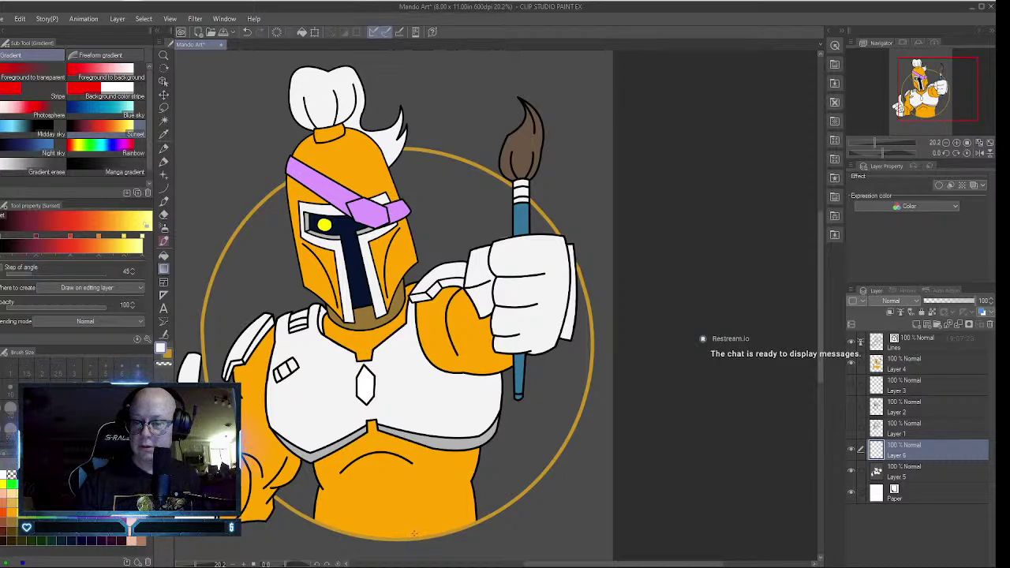
left_click_drag(413, 467, 401, 150)
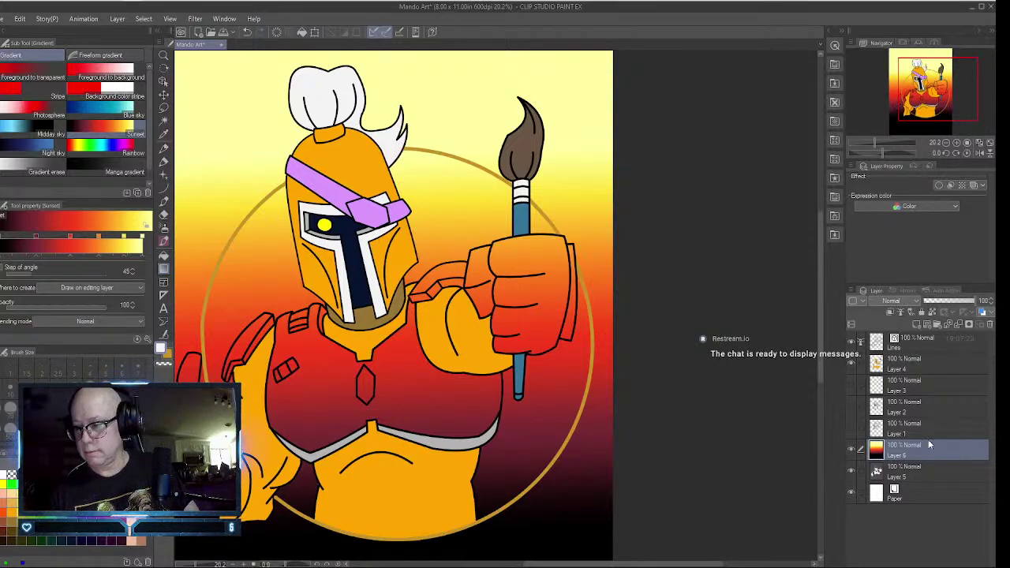
left_click_drag(927, 446, 921, 478)
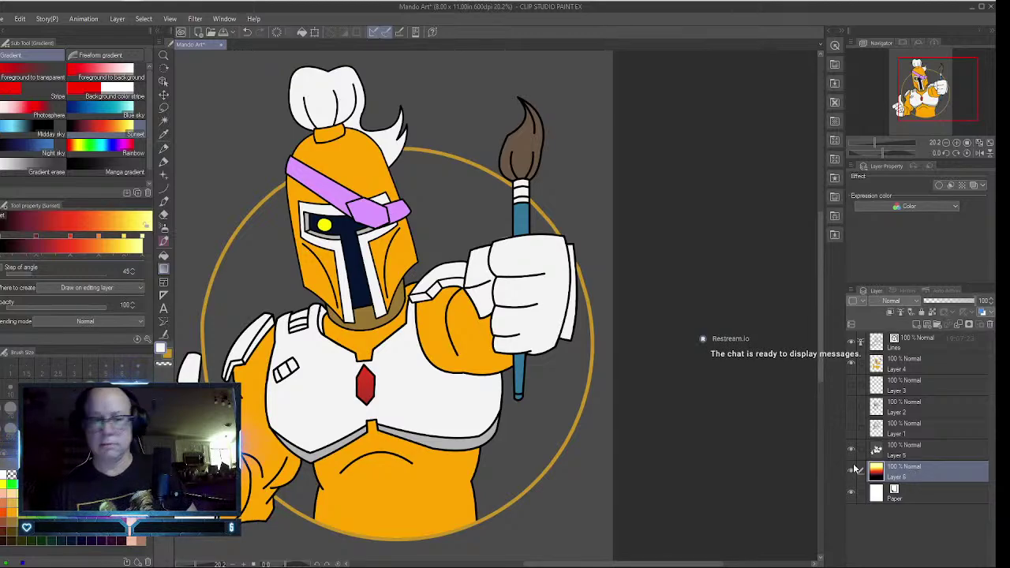
- Auto-select the dark grey background on Layer 5, delete it and clear the selection
left_click(163, 120)
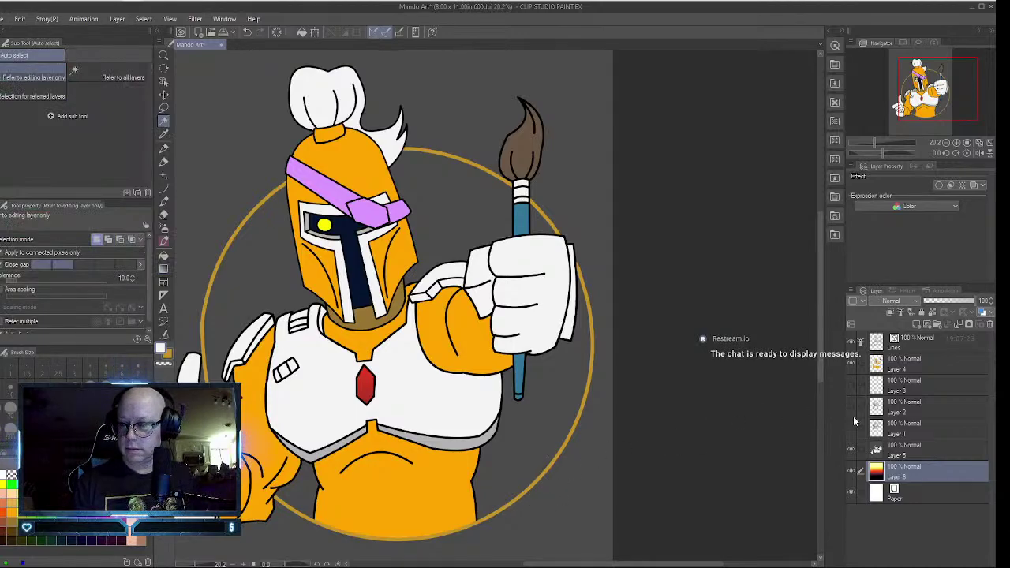
left_click(927, 452)
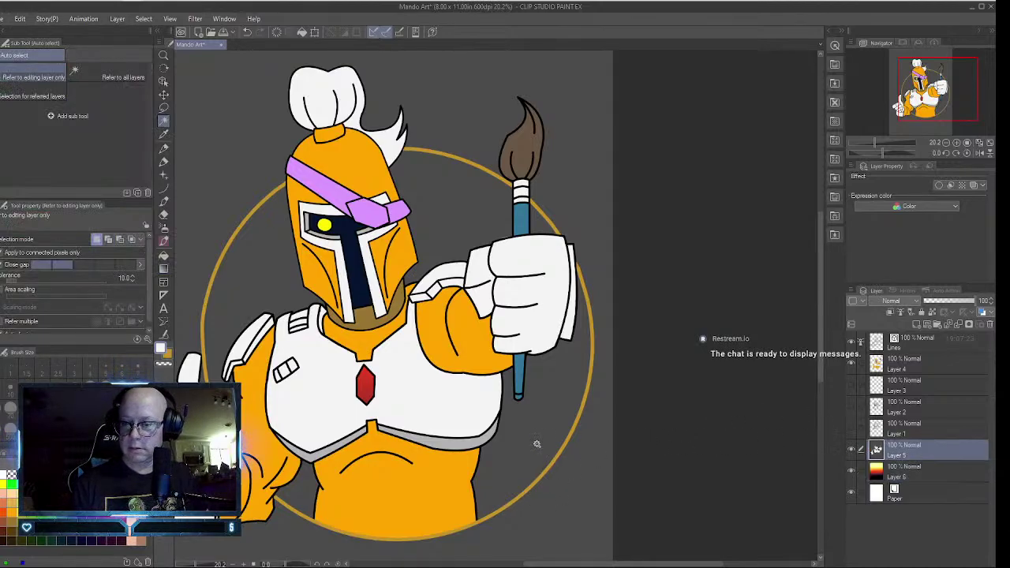
left_click(545, 467)
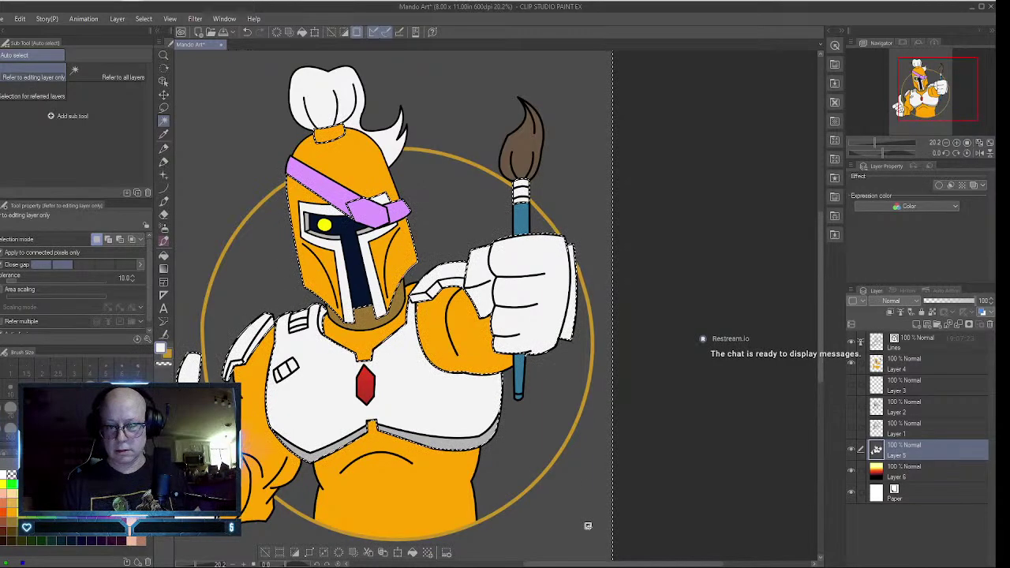
left_click(338, 551)
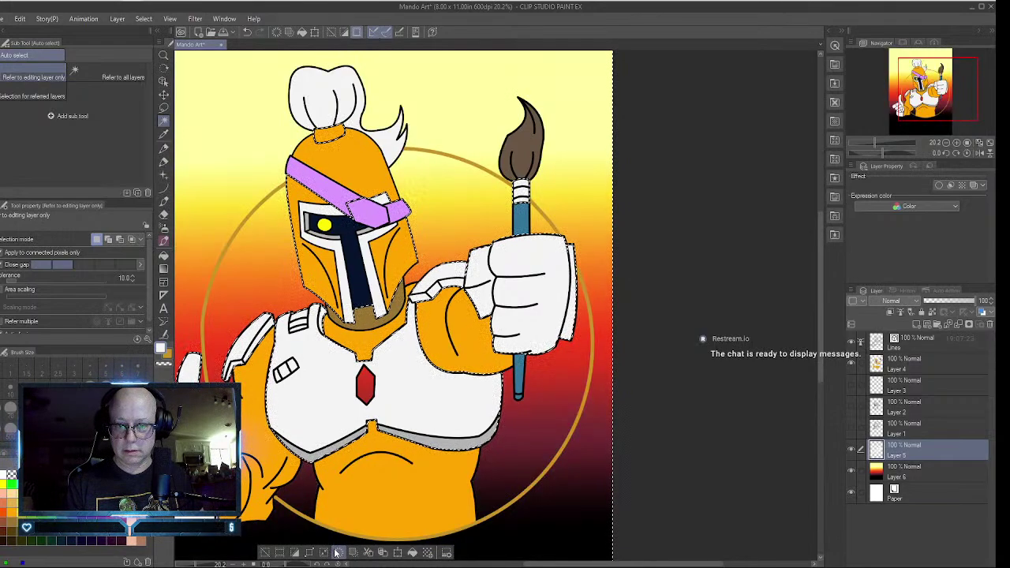
left_click(265, 550)
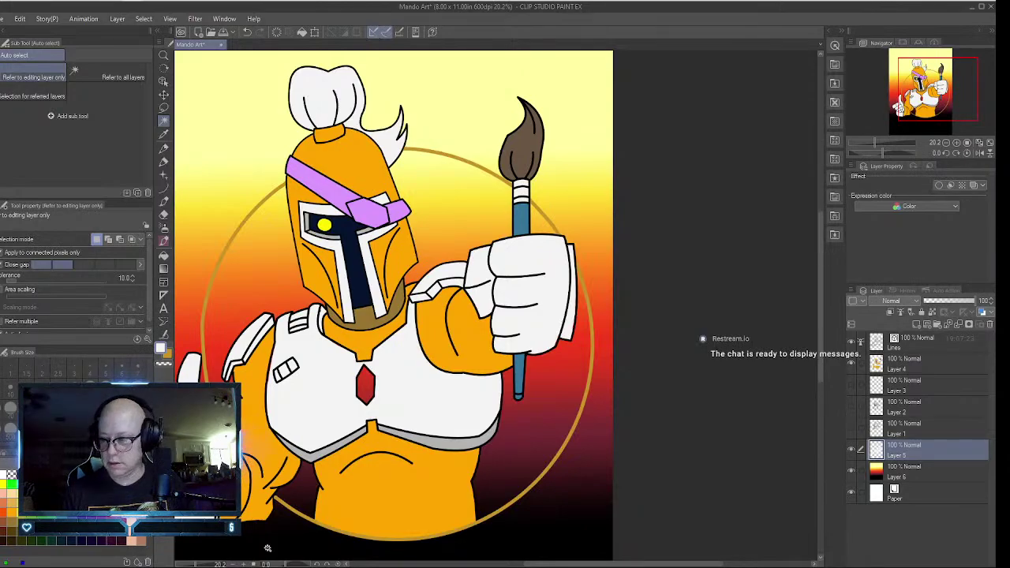
- Merge the Lines layer, Layer 4 and Layer 5 into one layer
left_click(932, 341)
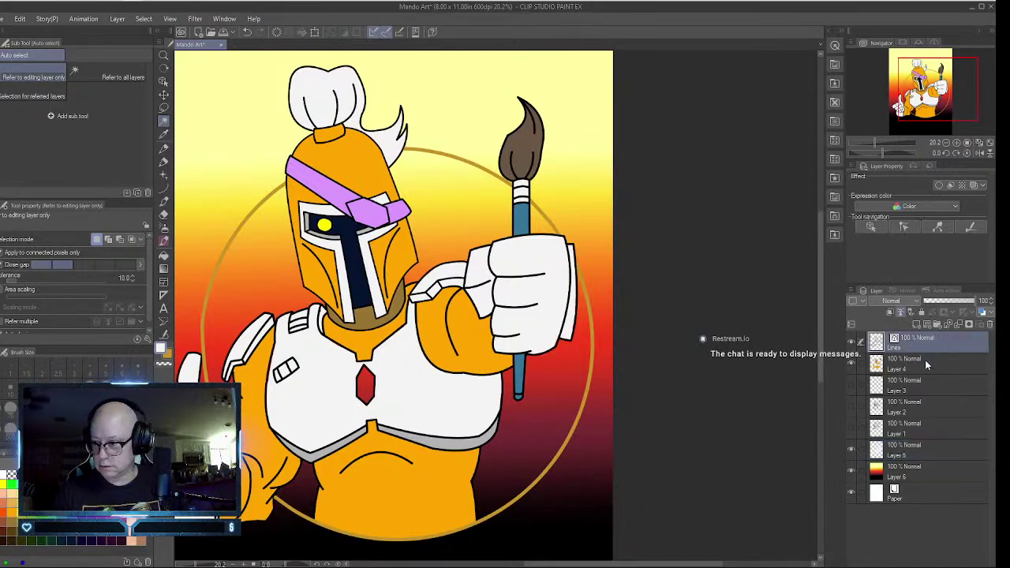
left_click(926, 359, "ctrl")
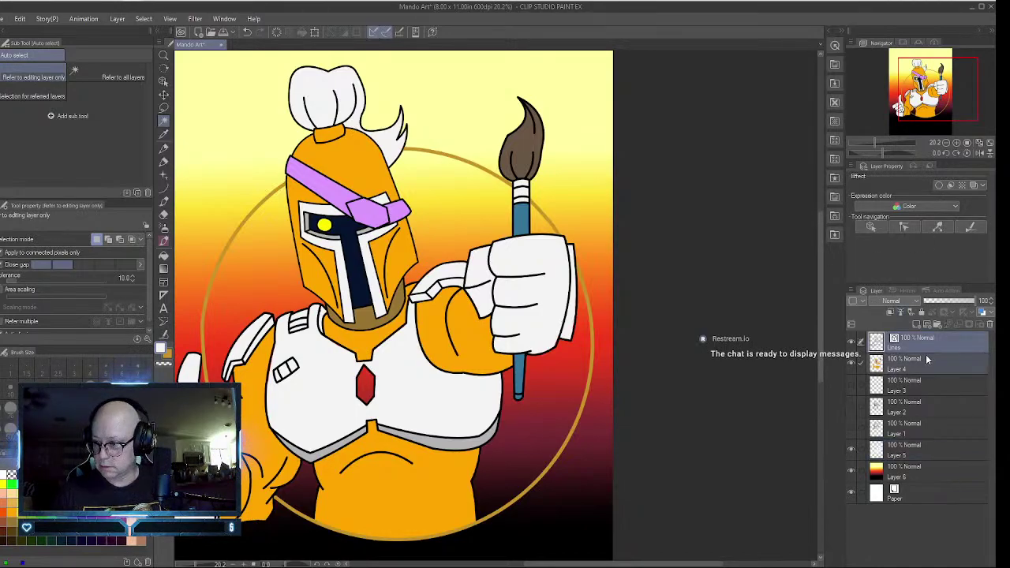
left_click(922, 449, "ctrl")
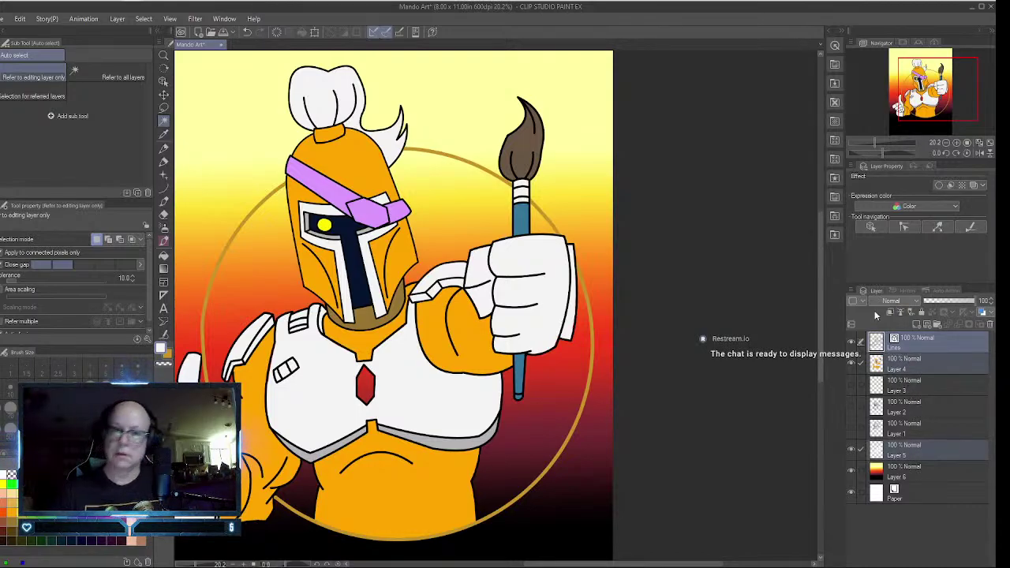
left_click(117, 18)
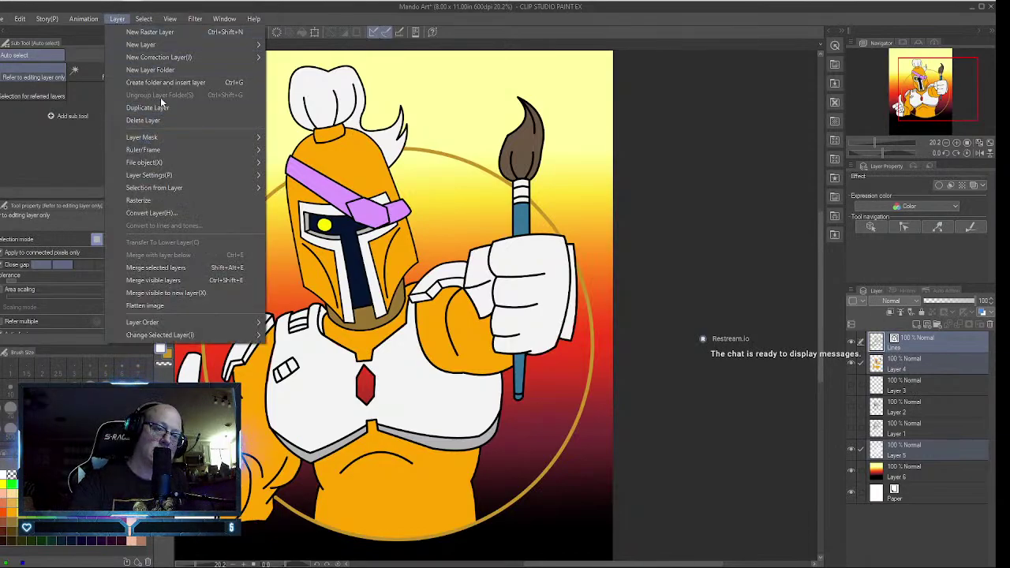
left_click(173, 267)
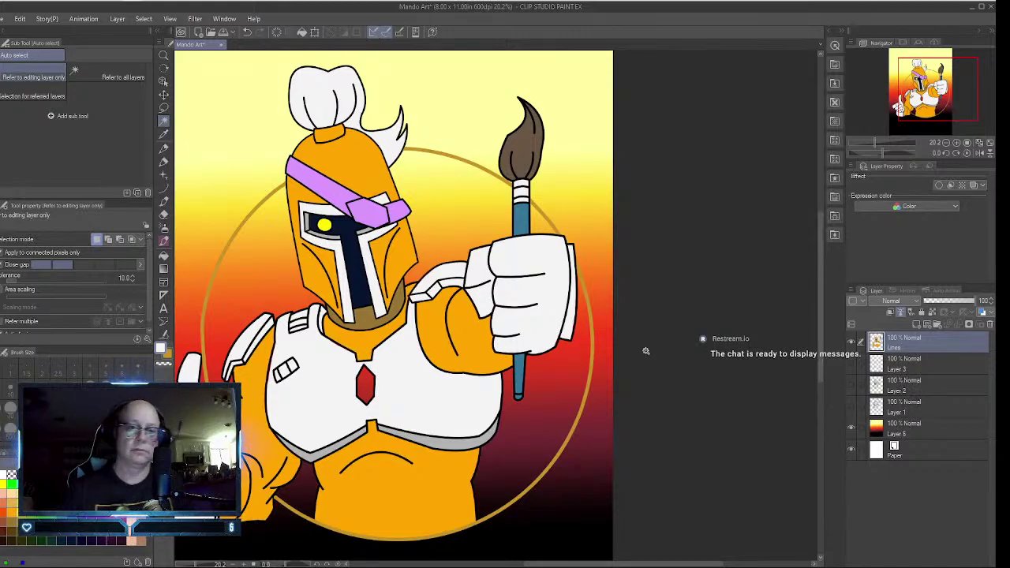
- Try auto-selecting the gold ring and the parts of the thumbs-up glove on the merged layer, and clear the selection
left_click(163, 108)
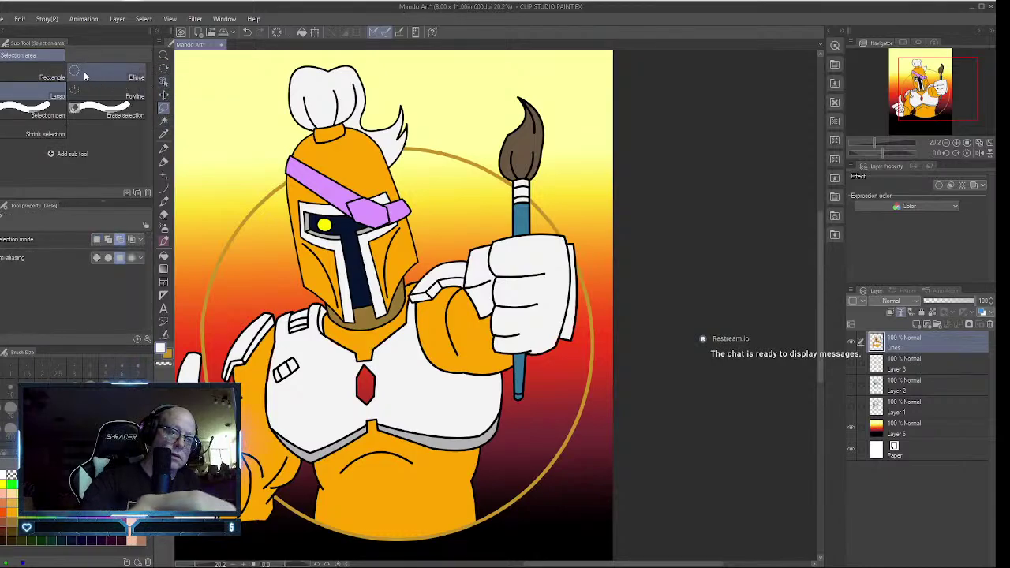
left_click(35, 76)
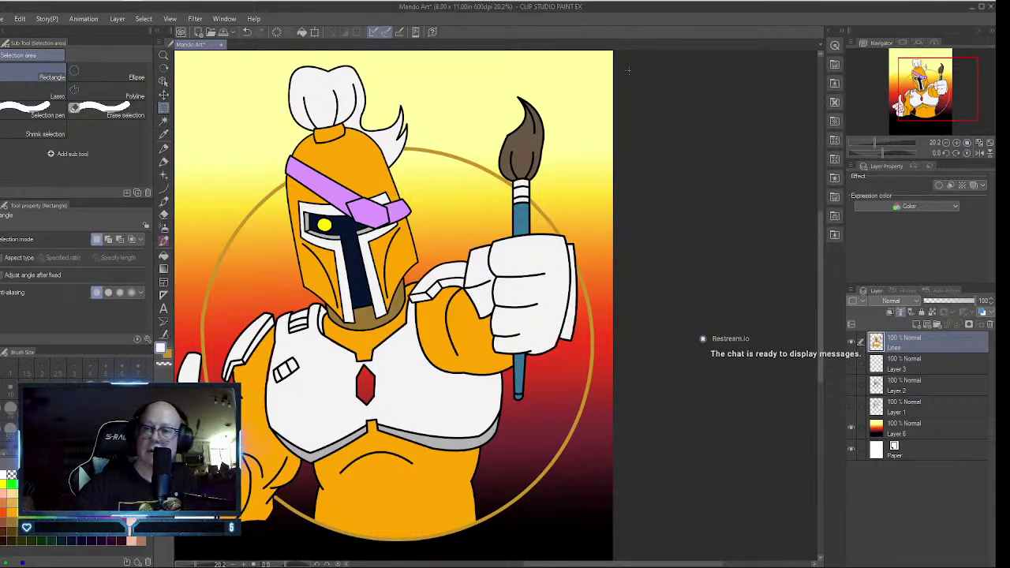
left_click(163, 121)
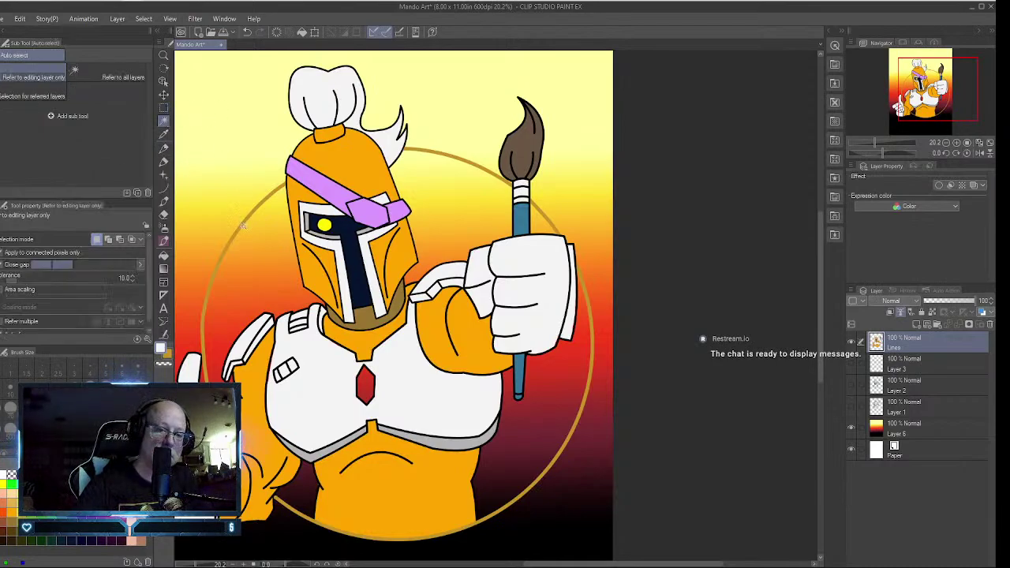
left_click(239, 227)
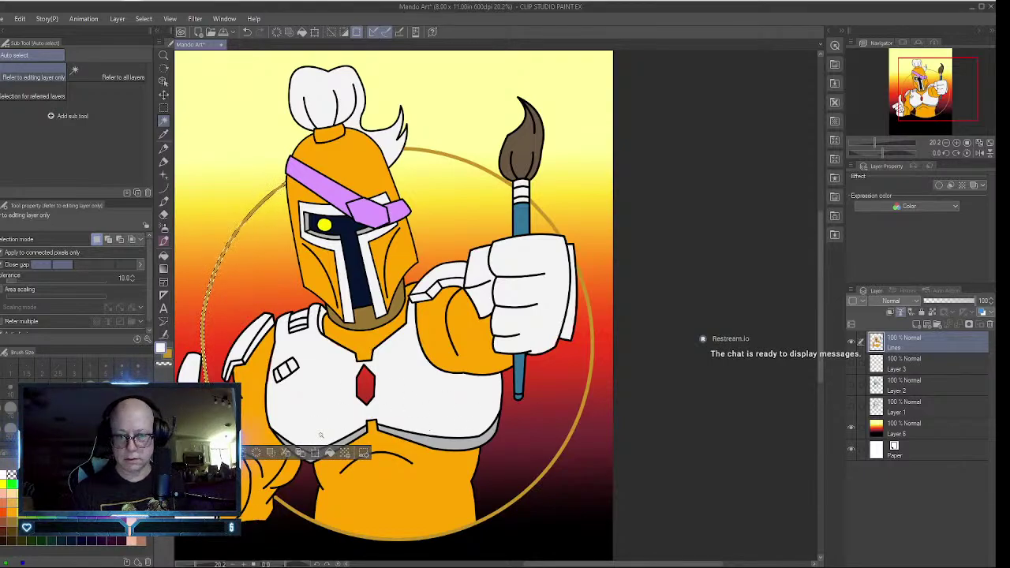
key("ctrl+d")
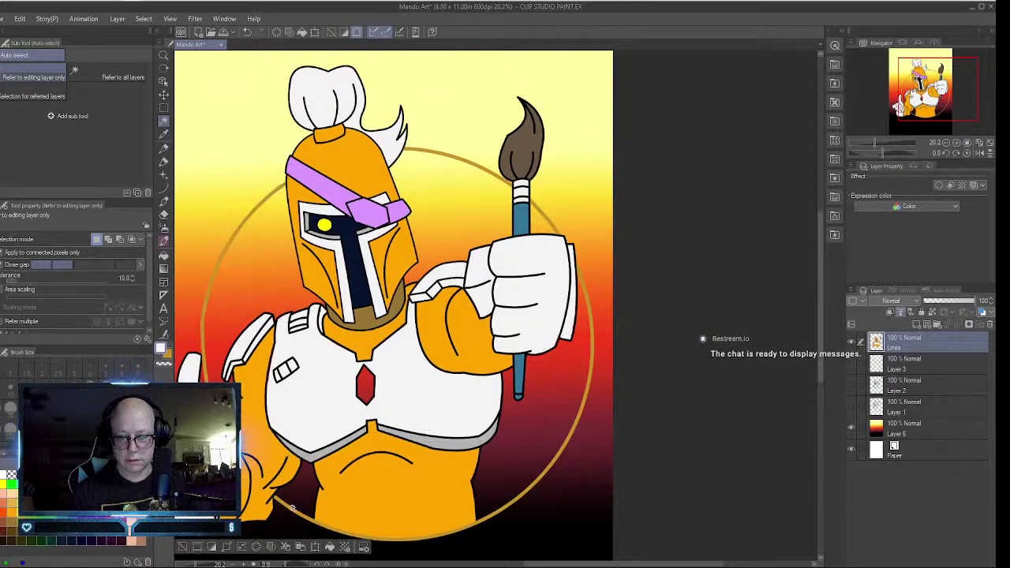
left_click_drag(590, 562, 540, 563)
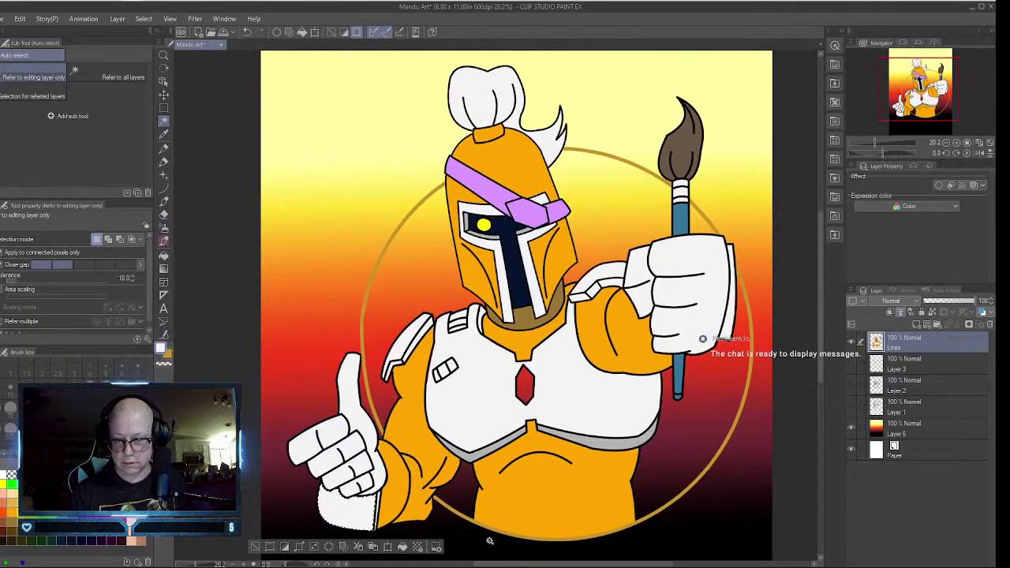
left_click(365, 513)
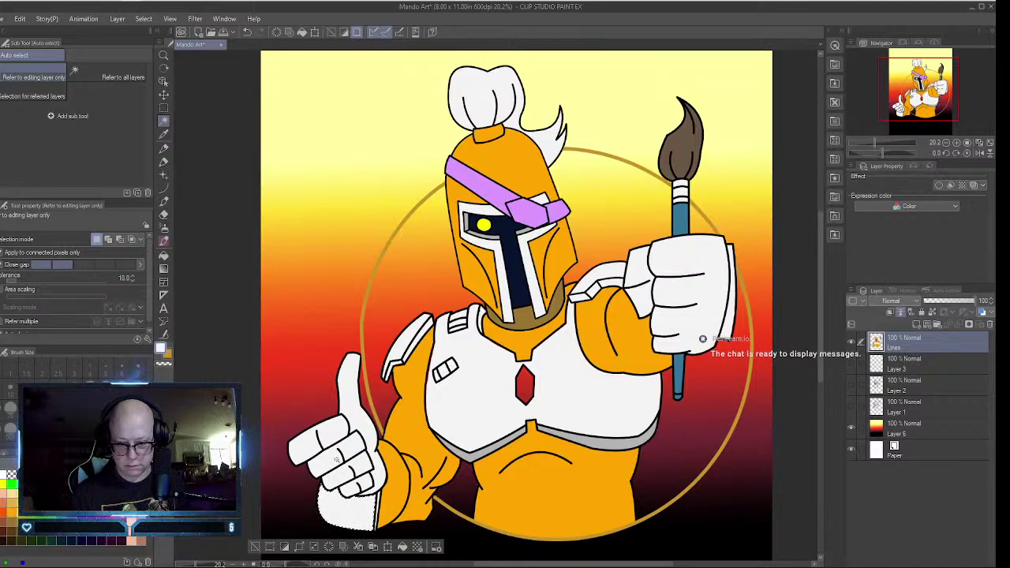
left_click(328, 463)
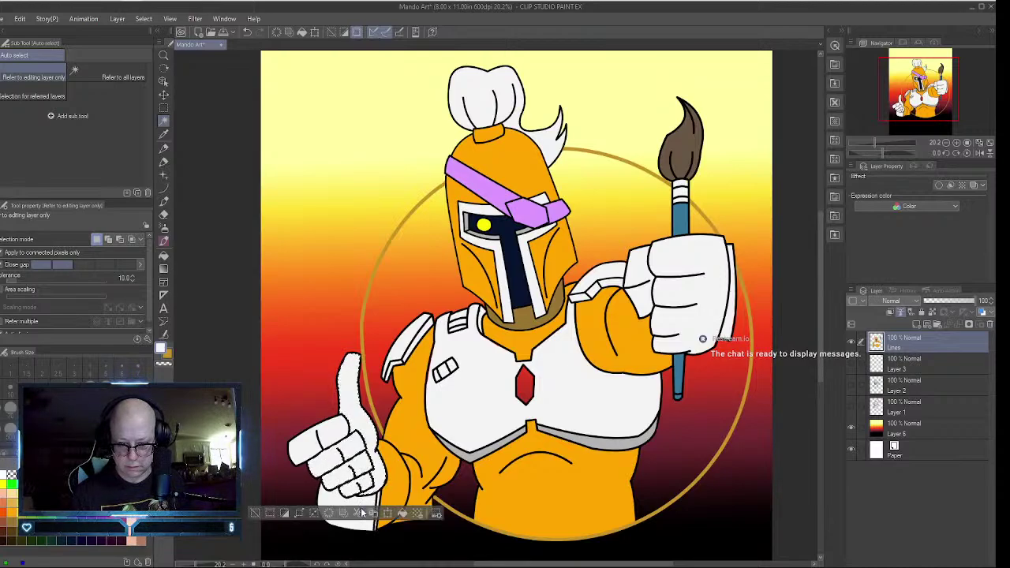
left_click(256, 513)
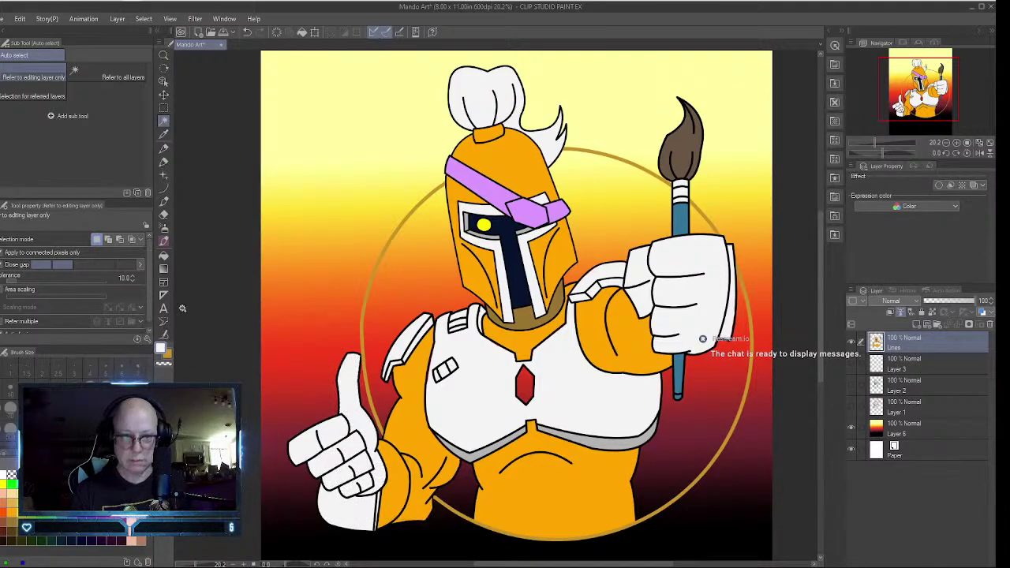
- Try the Selection pen with a freehand stroke over the hair and helmet, and clear the selection
left_click(163, 108)
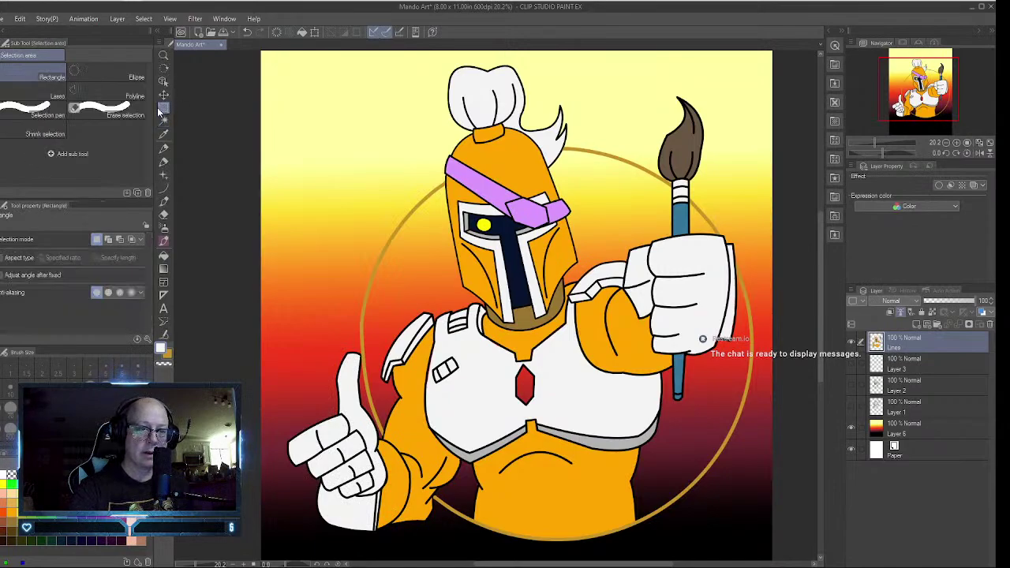
left_click(163, 69)
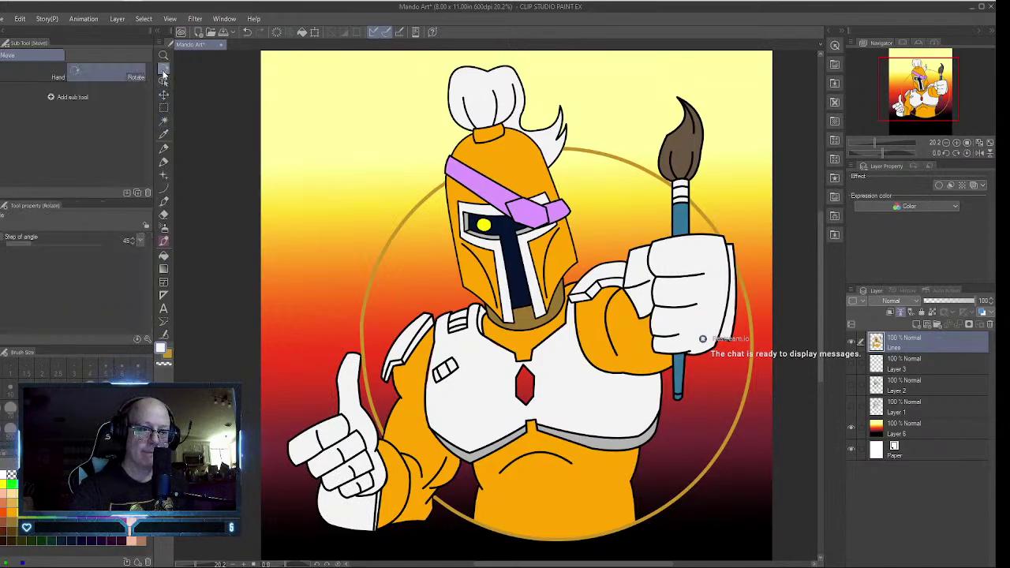
left_click(163, 108)
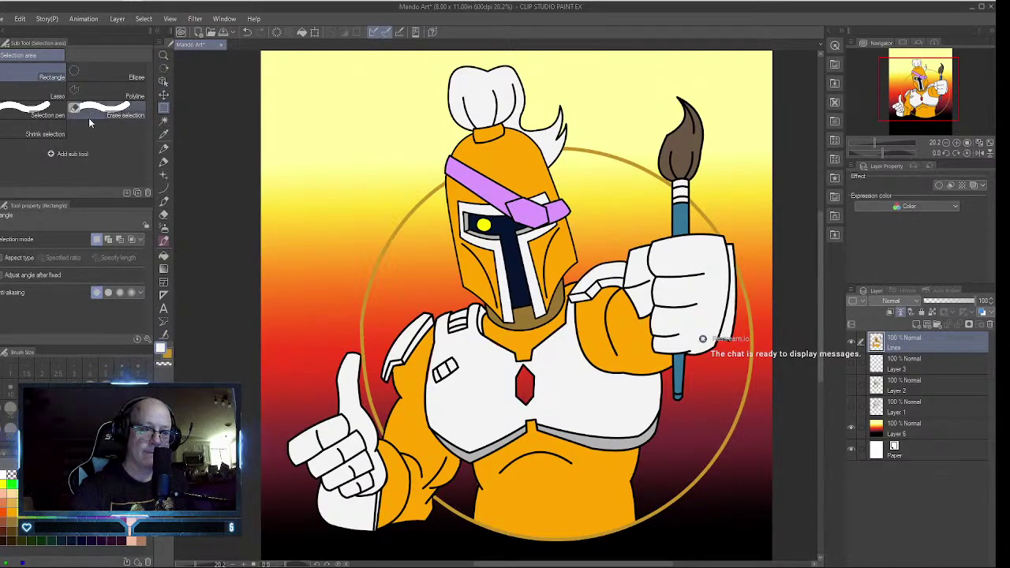
left_click(40, 111)
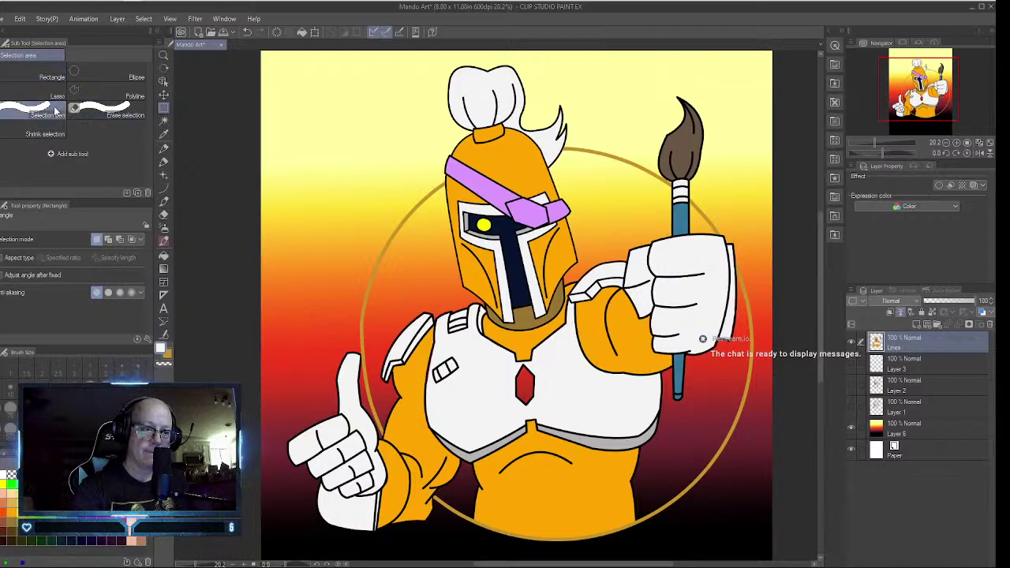
mouse_move(464, 79)
left_mouse_down()
mouse_move(503, 106)
mouse_move(505, 142)
mouse_move(465, 180)
mouse_move(470, 217)
mouse_move(521, 284)
left_mouse_up()
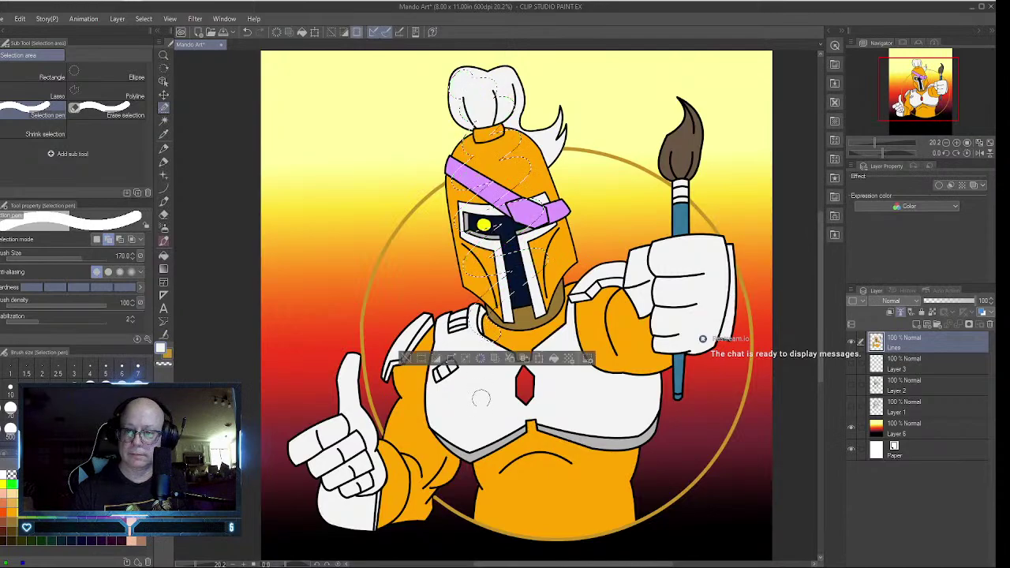
left_click(405, 358)
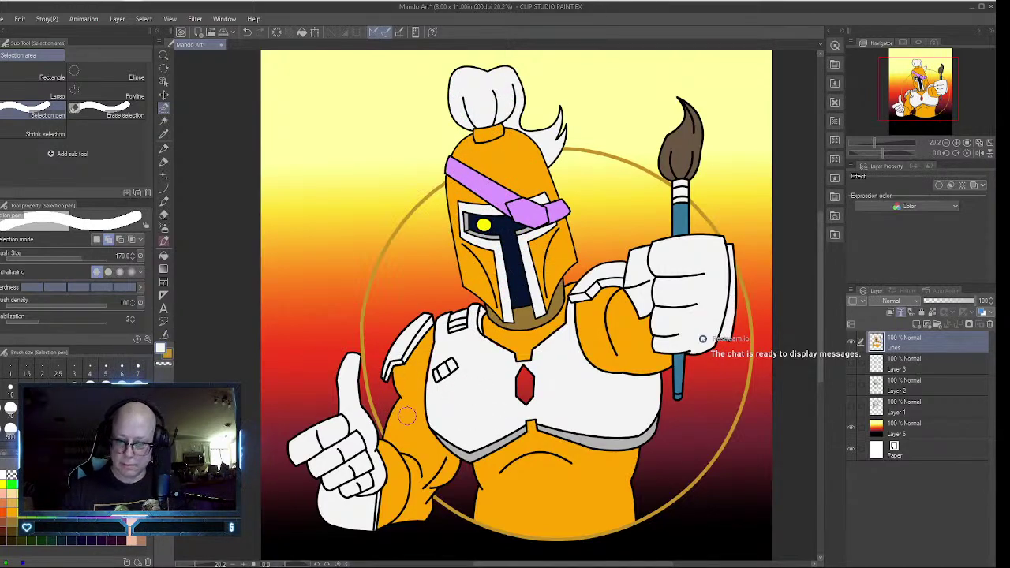
- Hide the sunset gradient layer
left_click(851, 429)
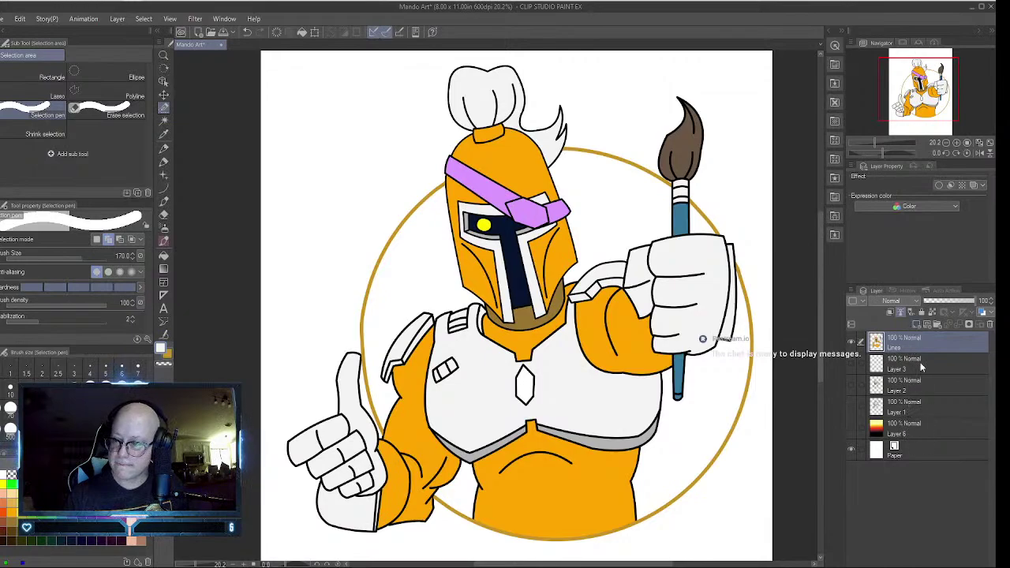
- Add a new layer above the hidden gradient layer and fill it with a vertical Sunset gradient, dark at the bottom and yellow at the top
left_click(924, 428)
left_click(913, 323)
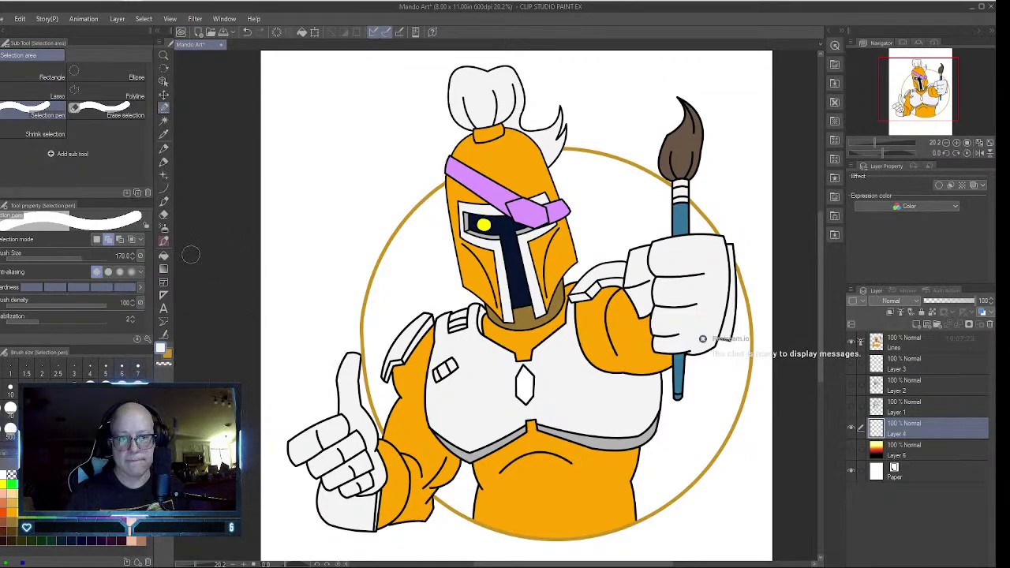
left_click(164, 268)
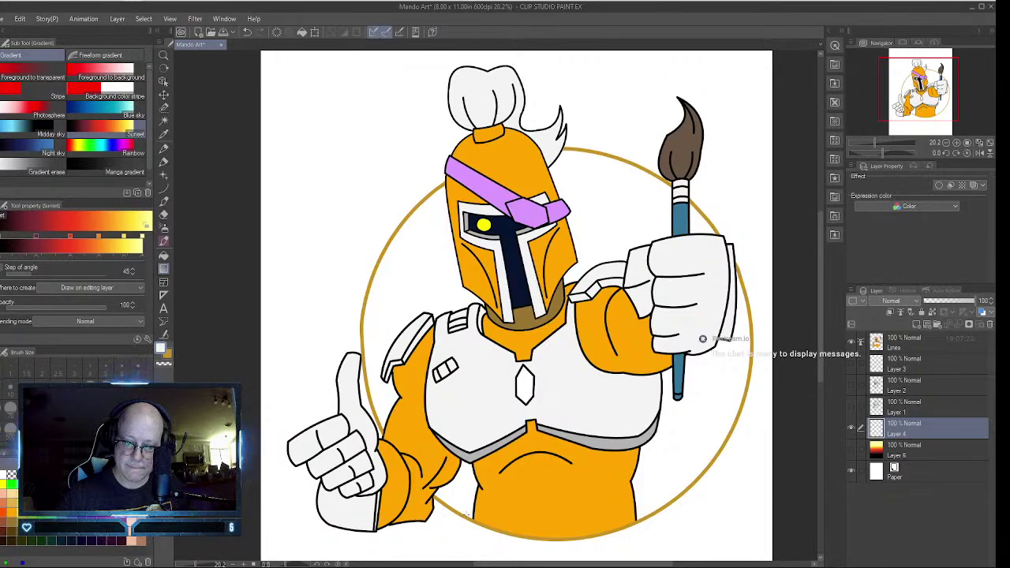
left_click_drag(469, 508, 460, 247)
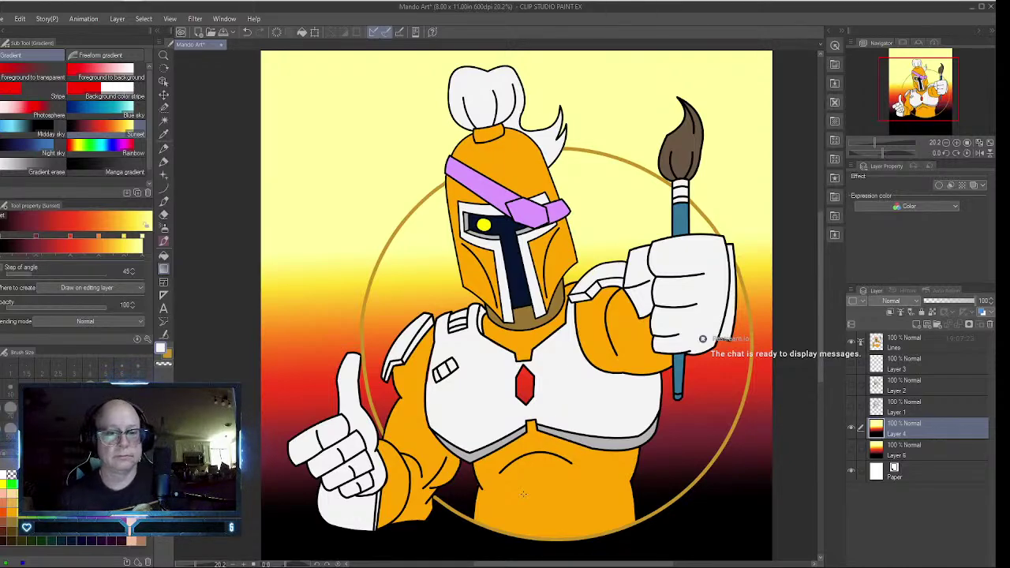
- With the Hard eraser at size 200, erase the gradient along the outside of the ring's left and lower edges and around the thumbs-up glove
left_click(163, 214)
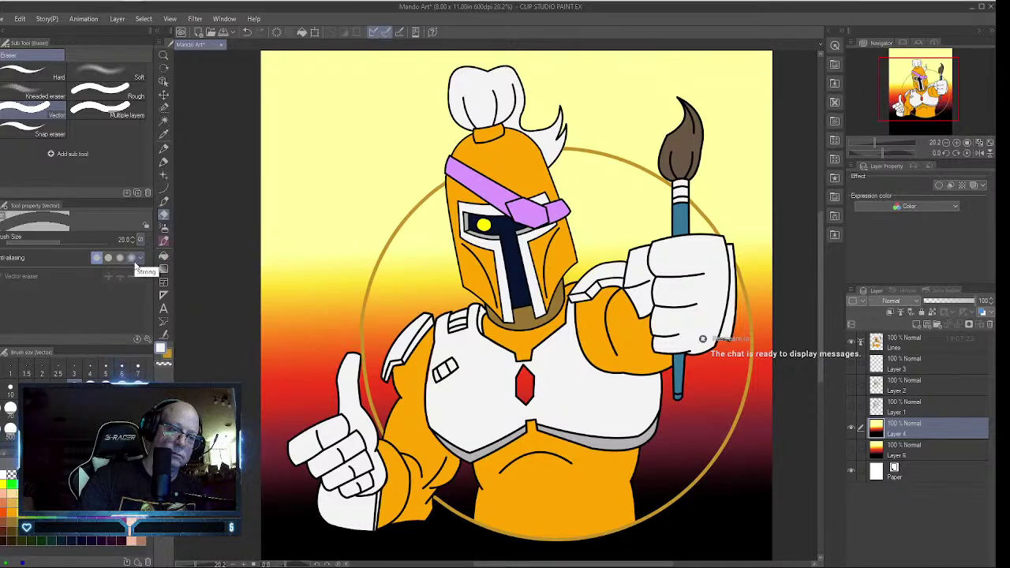
left_click(55, 76)
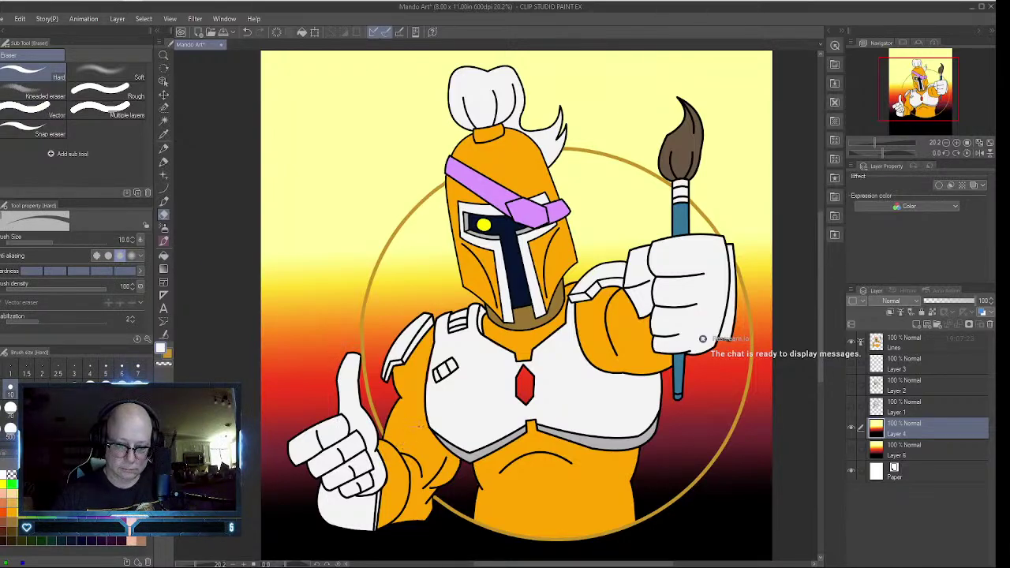
left_click(10, 389)
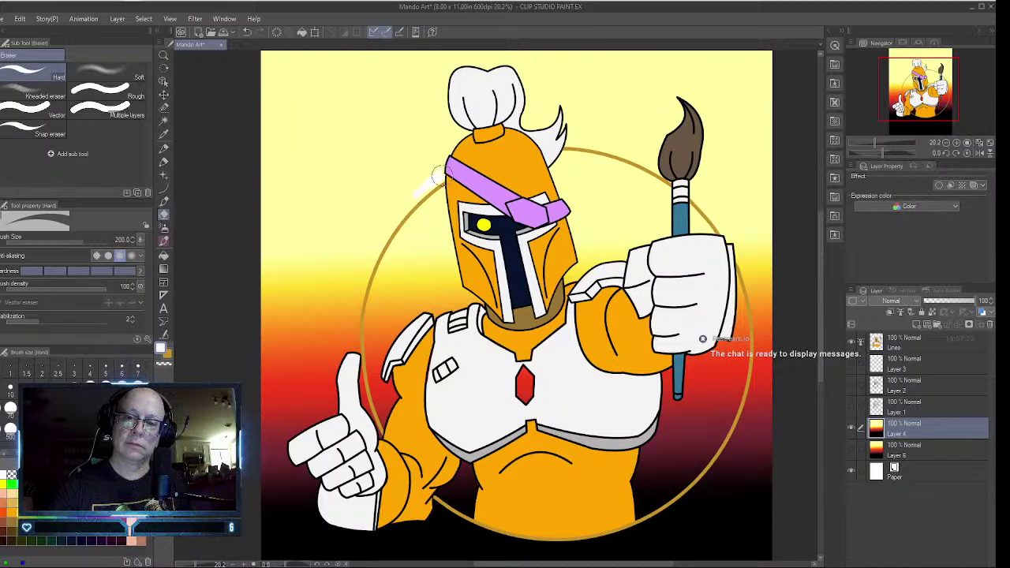
left_click_drag(399, 215, 354, 311)
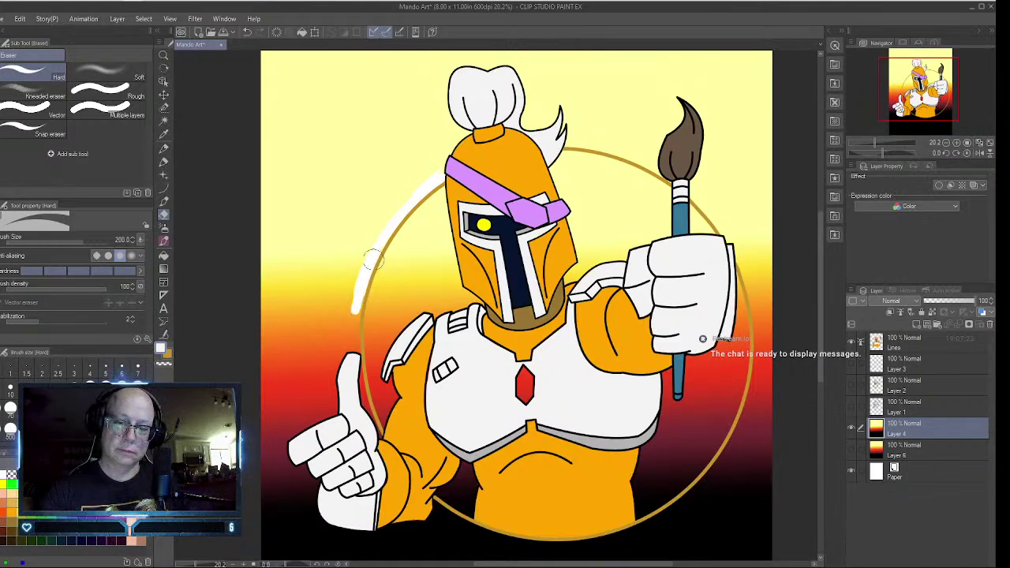
mouse_move(369, 260)
left_mouse_down()
mouse_move(351, 362)
mouse_move(358, 328)
mouse_move(381, 442)
left_mouse_up()
mouse_move(351, 342)
left_mouse_down()
mouse_move(347, 364)
mouse_move(349, 332)
mouse_move(335, 399)
mouse_move(328, 376)
mouse_move(324, 418)
mouse_move(292, 442)
mouse_move(284, 481)
mouse_move(302, 464)
mouse_move(320, 508)
mouse_move(306, 483)
left_mouse_up()
mouse_move(357, 530)
left_mouse_down()
mouse_move(381, 538)
mouse_move(371, 535)
mouse_move(433, 523)
mouse_move(430, 503)
mouse_move(494, 539)
mouse_move(616, 539)
mouse_move(673, 512)
mouse_move(732, 454)
left_mouse_up()
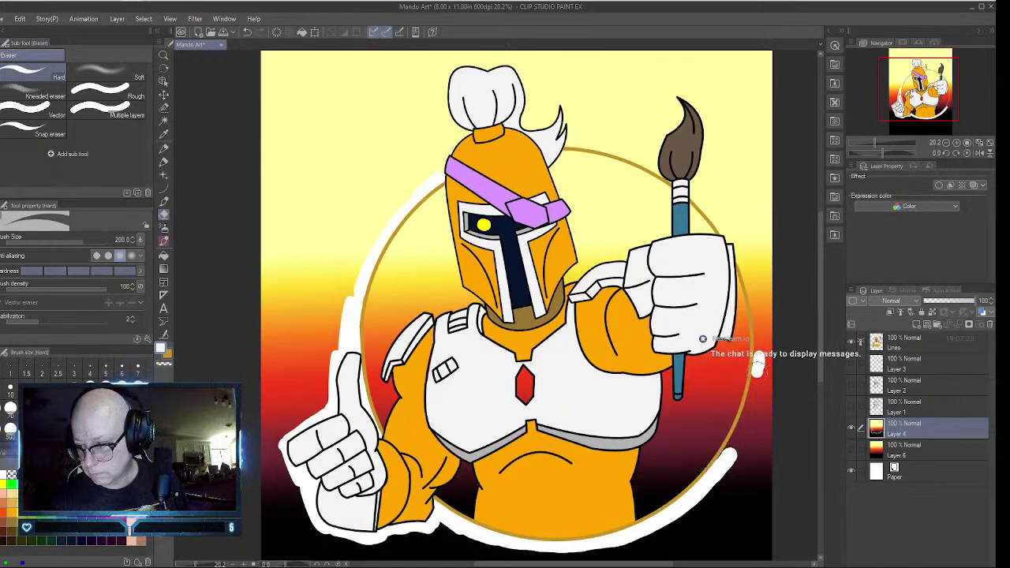
- Erase the gradient just outside the ring's right edge, beside the raised fist and around the paintbrush
left_click_drag(758, 364, 732, 444)
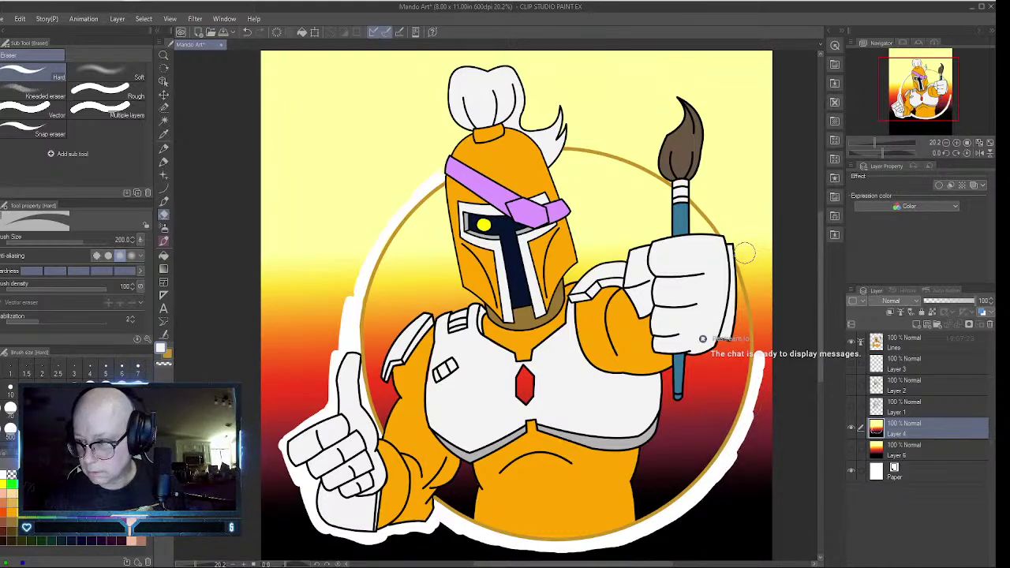
left_click_drag(744, 262, 756, 378)
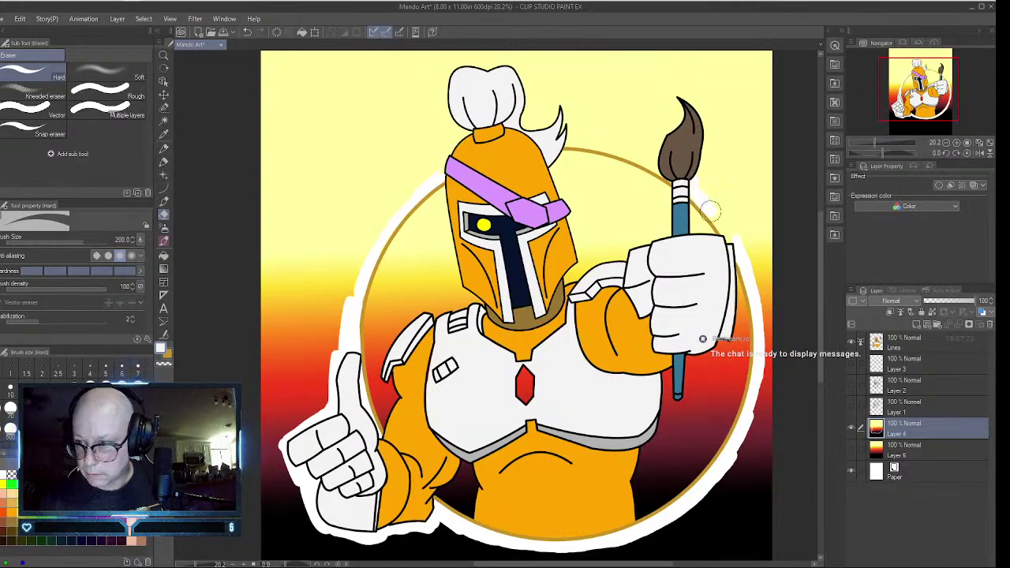
left_click_drag(718, 222, 745, 258)
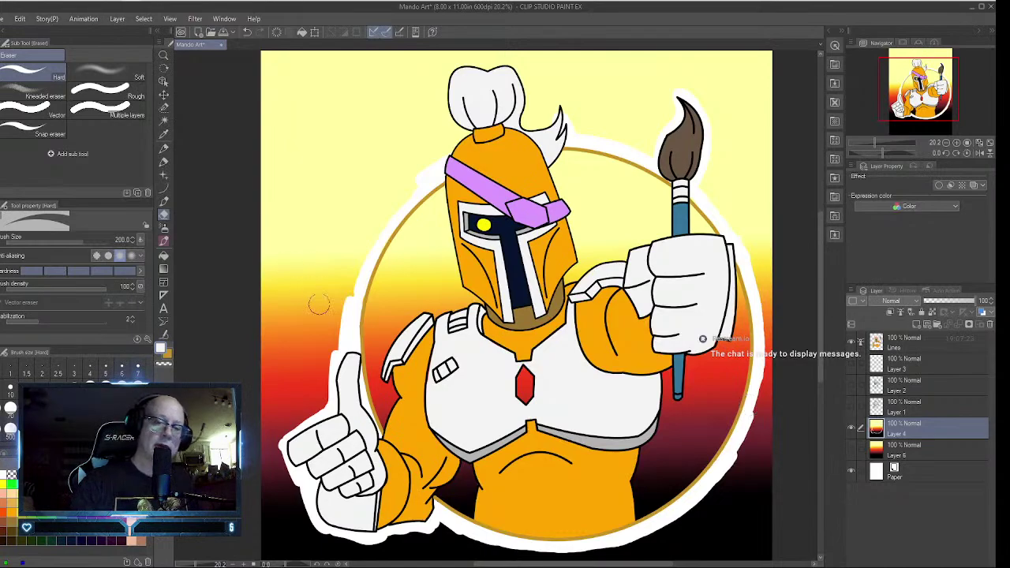
- Erase the rest of the gradient outside the ring, around the hair, paintbrush and glove and out to the canvas sides
mouse_move(332, 276)
left_mouse_down()
mouse_move(329, 359)
mouse_move(369, 235)
left_mouse_up()
mouse_move(409, 185)
left_mouse_down()
mouse_move(456, 136)
mouse_move(498, 112)
mouse_move(475, 60)
mouse_move(451, 60)
mouse_move(460, 97)
mouse_move(536, 87)
mouse_move(531, 126)
mouse_move(557, 116)
mouse_move(574, 65)
left_mouse_up()
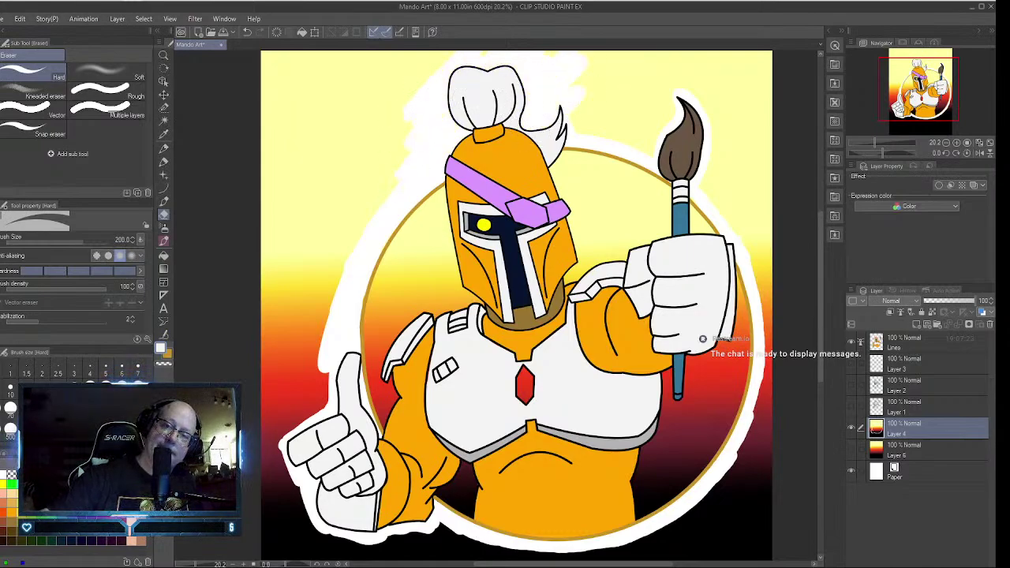
mouse_move(401, 124)
left_mouse_down()
mouse_move(315, 311)
mouse_move(304, 370)
mouse_move(318, 406)
mouse_move(329, 386)
mouse_move(312, 391)
mouse_move(299, 363)
mouse_move(284, 395)
mouse_move(303, 550)
mouse_move(357, 513)
mouse_move(374, 544)
mouse_move(406, 540)
mouse_move(427, 519)
mouse_move(442, 550)
mouse_move(456, 535)
mouse_move(546, 549)
mouse_move(509, 553)
mouse_move(491, 551)
mouse_move(596, 553)
mouse_move(681, 535)
mouse_move(653, 535)
mouse_move(754, 442)
mouse_move(739, 463)
mouse_move(760, 397)
mouse_move(728, 506)
mouse_move(659, 556)
mouse_move(737, 536)
mouse_move(779, 553)
mouse_move(747, 531)
mouse_move(775, 456)
mouse_move(773, 442)
mouse_move(764, 460)
mouse_move(773, 357)
mouse_move(755, 253)
mouse_move(759, 287)
left_mouse_up()
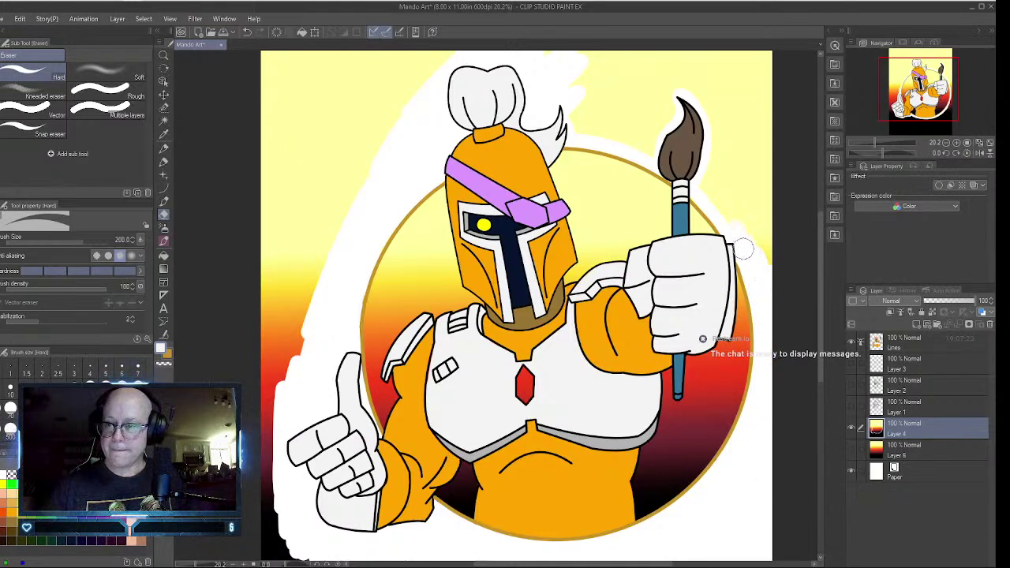
mouse_move(743, 249)
left_mouse_down()
mouse_move(710, 194)
mouse_move(786, 278)
mouse_move(692, 87)
mouse_move(754, 187)
mouse_move(746, 149)
mouse_move(773, 230)
mouse_move(753, 97)
mouse_move(770, 119)
mouse_move(563, 110)
mouse_move(634, 137)
mouse_move(571, 71)
mouse_move(648, 94)
mouse_move(680, 68)
left_mouse_up()
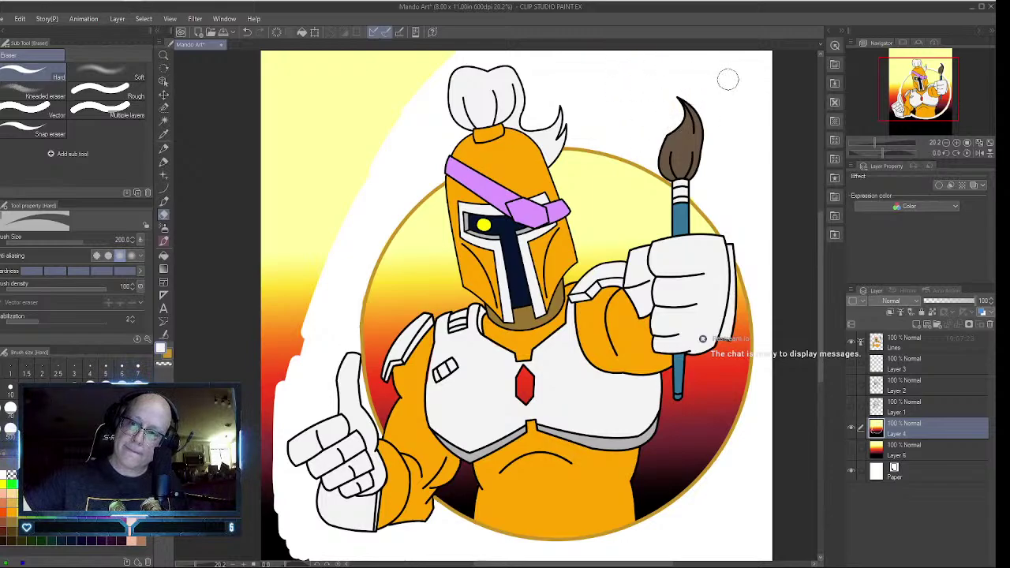
mouse_move(440, 69)
left_mouse_down()
mouse_move(380, 130)
mouse_move(440, 60)
mouse_move(364, 160)
mouse_move(307, 284)
mouse_move(323, 260)
mouse_move(320, 291)
mouse_move(299, 289)
mouse_move(260, 418)
mouse_move(271, 418)
mouse_move(265, 511)
left_mouse_up()
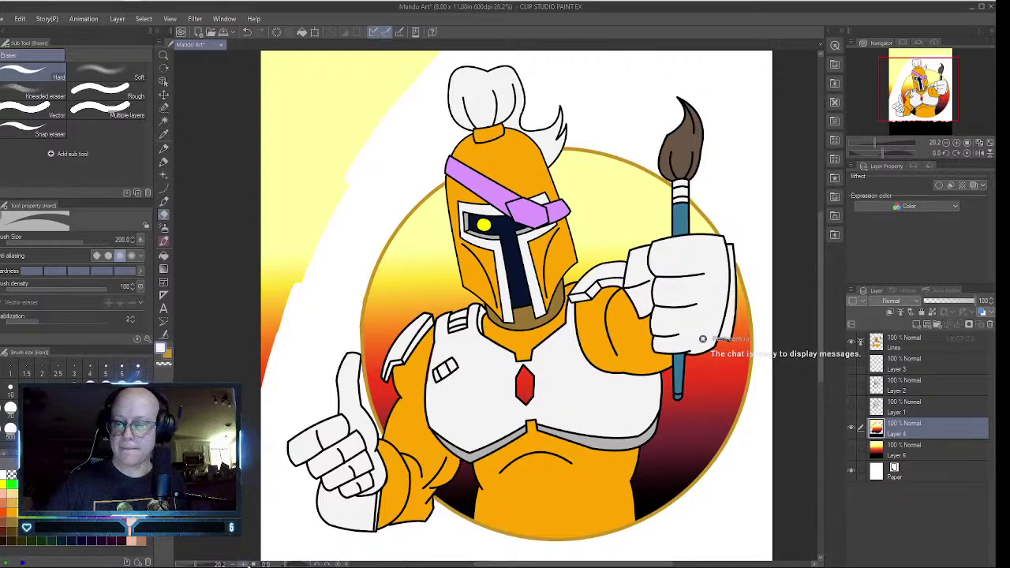
mouse_move(272, 378)
left_mouse_down()
mouse_move(285, 229)
mouse_move(311, 237)
mouse_move(355, 130)
mouse_move(284, 198)
mouse_move(266, 282)
mouse_move(264, 118)
mouse_move(313, 176)
mouse_move(363, 156)
left_mouse_up()
mouse_move(387, 100)
left_mouse_down()
mouse_move(348, 120)
mouse_move(344, 85)
left_mouse_up()
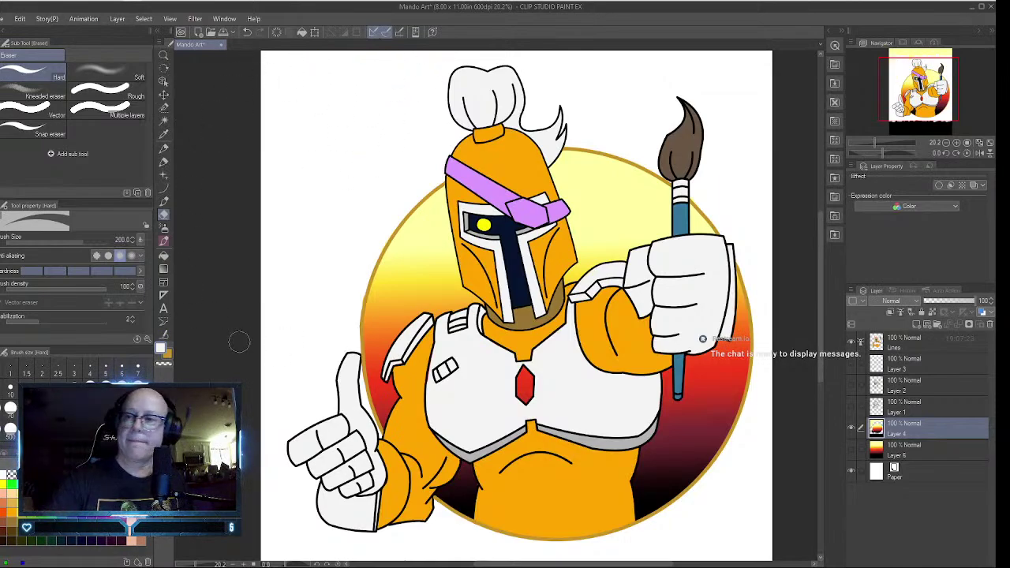
- Enlarge the Hard eraser to 700 and erase the black band across the bottom of the canvas
left_click_drag(820, 227, 818, 335)
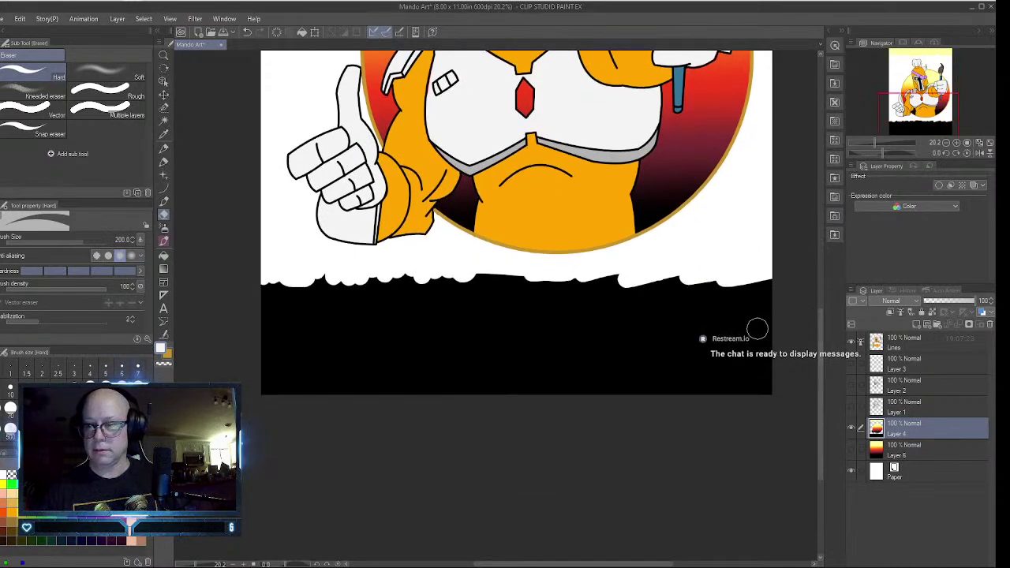
left_click_drag(769, 270, 747, 395)
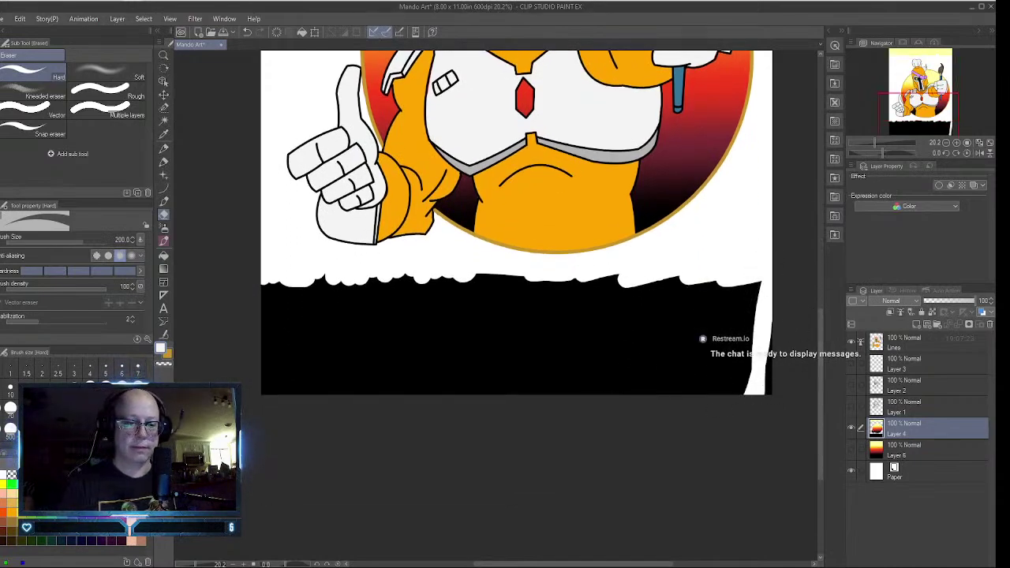
key("bracketright")
key("bracketright")
key("bracketright")
key("bracketright")
key("bracketright")
key("bracketright")
mouse_move(567, 371)
left_mouse_down()
mouse_move(703, 366)
mouse_move(661, 379)
mouse_move(746, 331)
mouse_move(741, 290)
mouse_move(218, 297)
mouse_move(516, 328)
mouse_move(554, 350)
mouse_move(221, 359)
mouse_move(618, 372)
mouse_move(240, 373)
mouse_move(661, 365)
left_mouse_up()
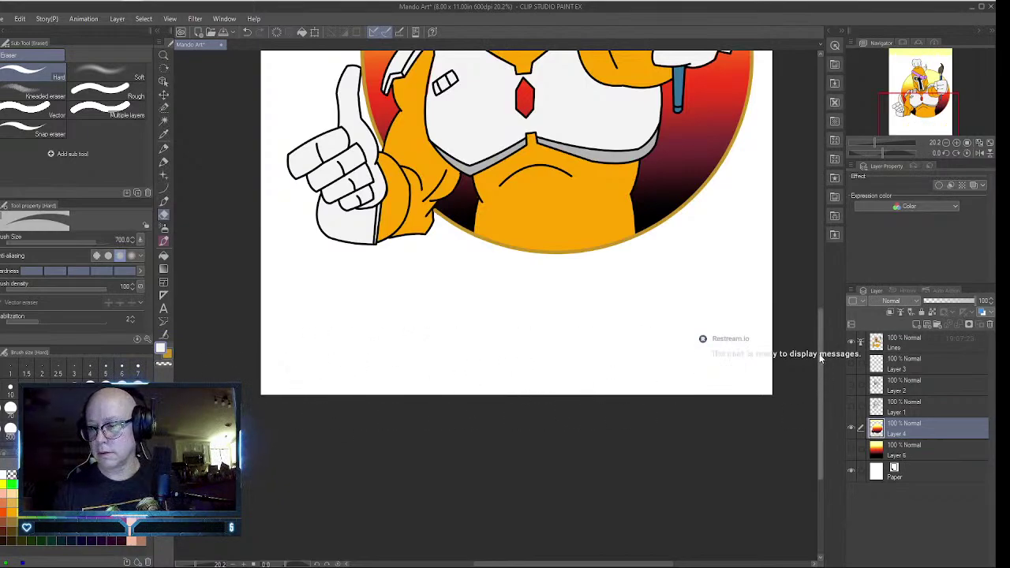
- Hide the Paper layer and save the illustration
left_click_drag(821, 358, 827, 260)
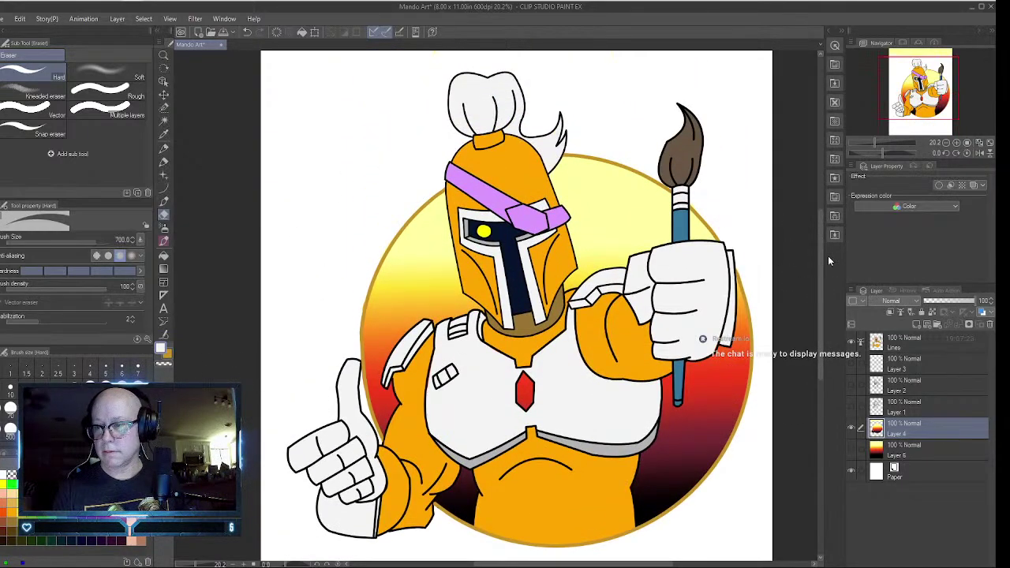
left_click(850, 472)
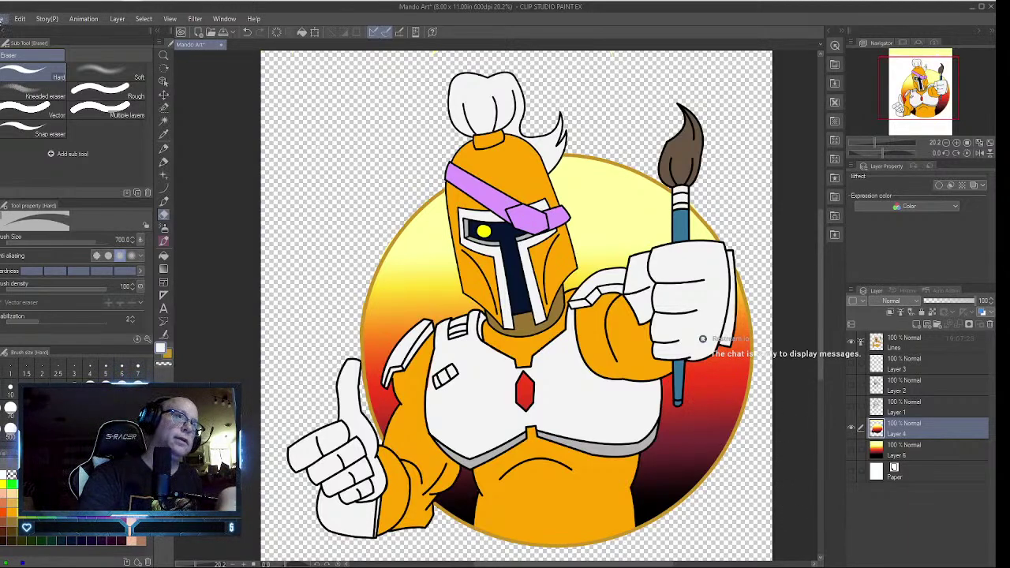
left_click(3, 19)
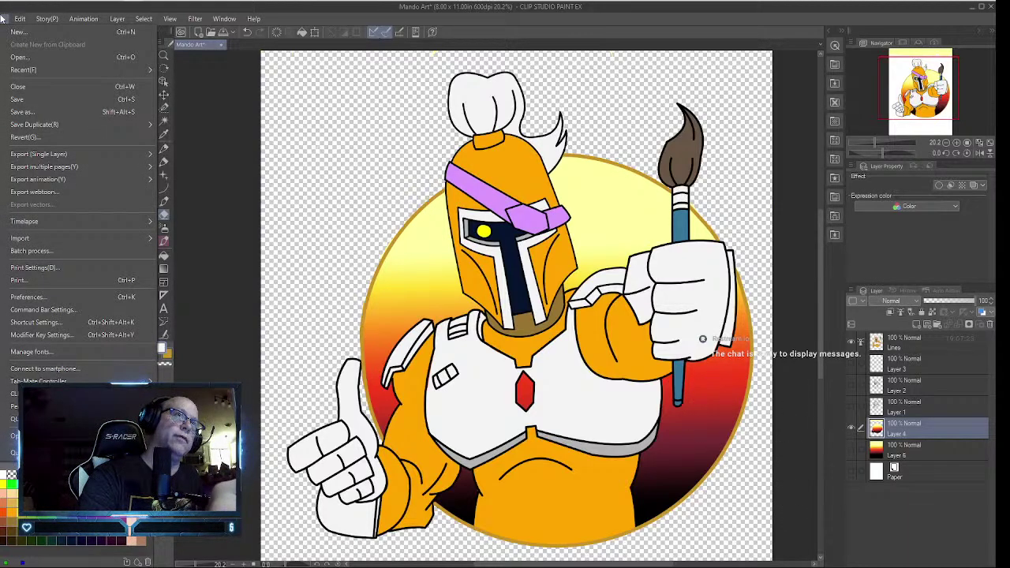
left_click(32, 113)
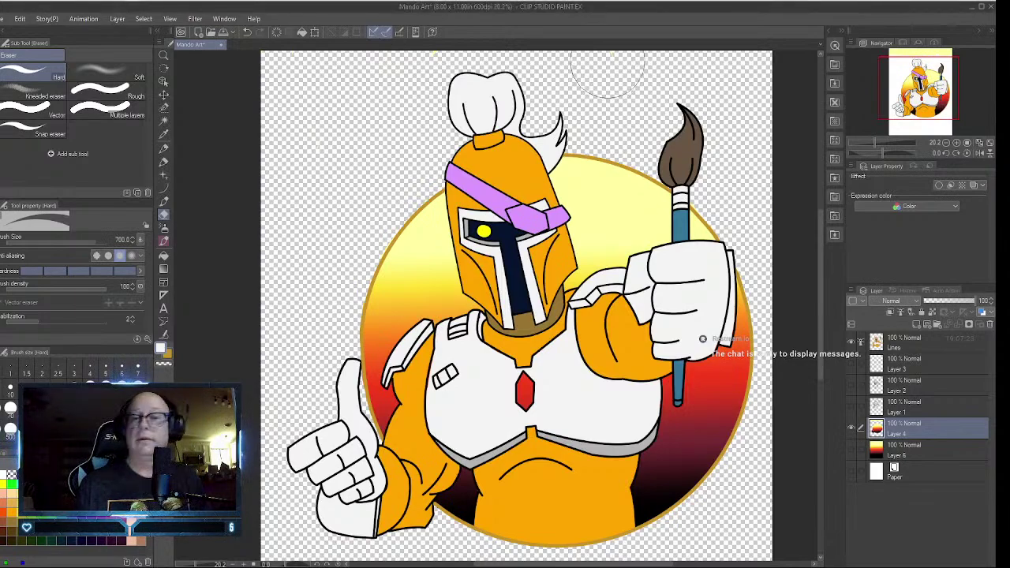
left_click(4, 19)
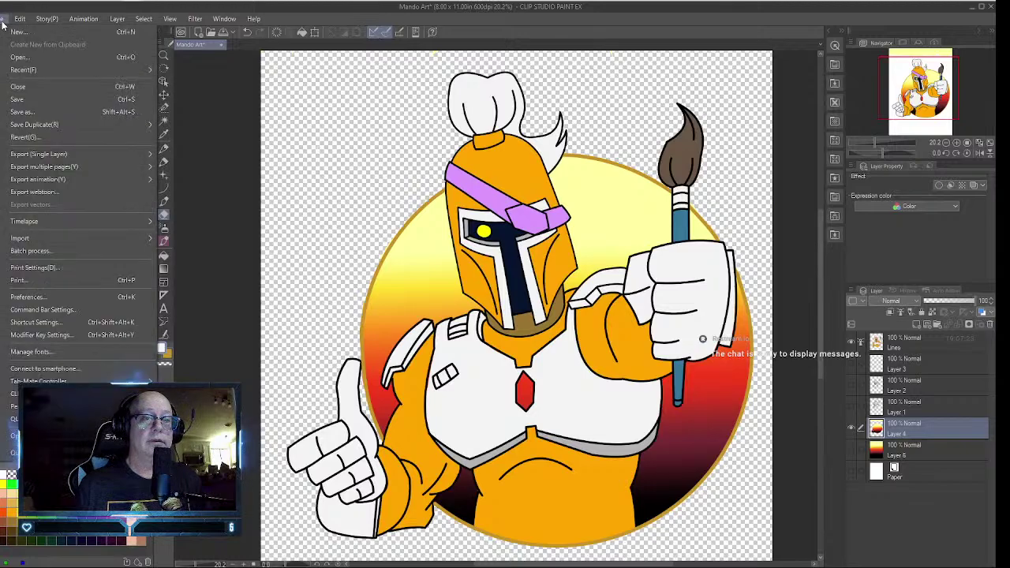
left_click(24, 101)
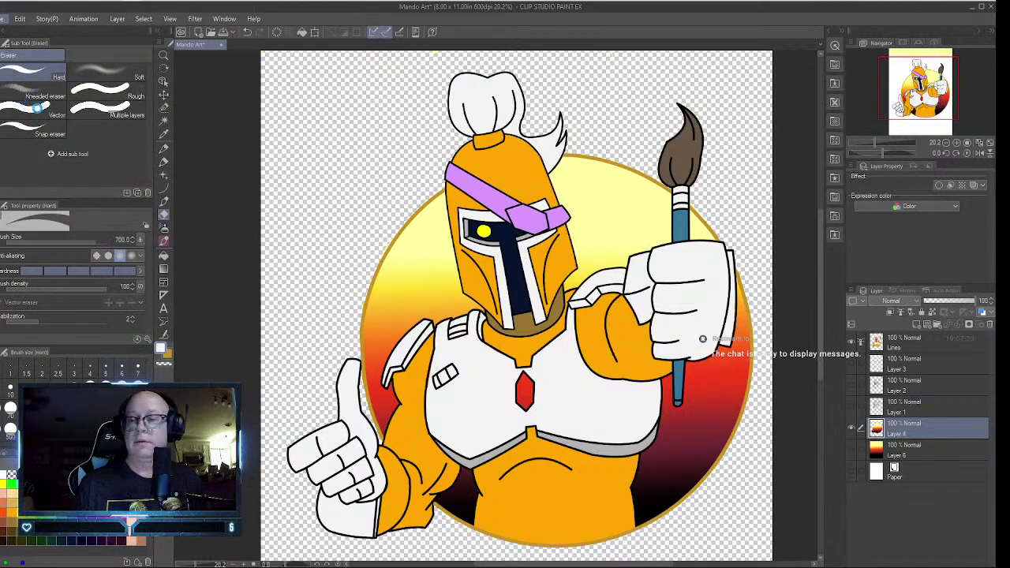
- Erase the leftover yellow strip along the top edge of the canvas
scroll(260, 140, "down", 1)
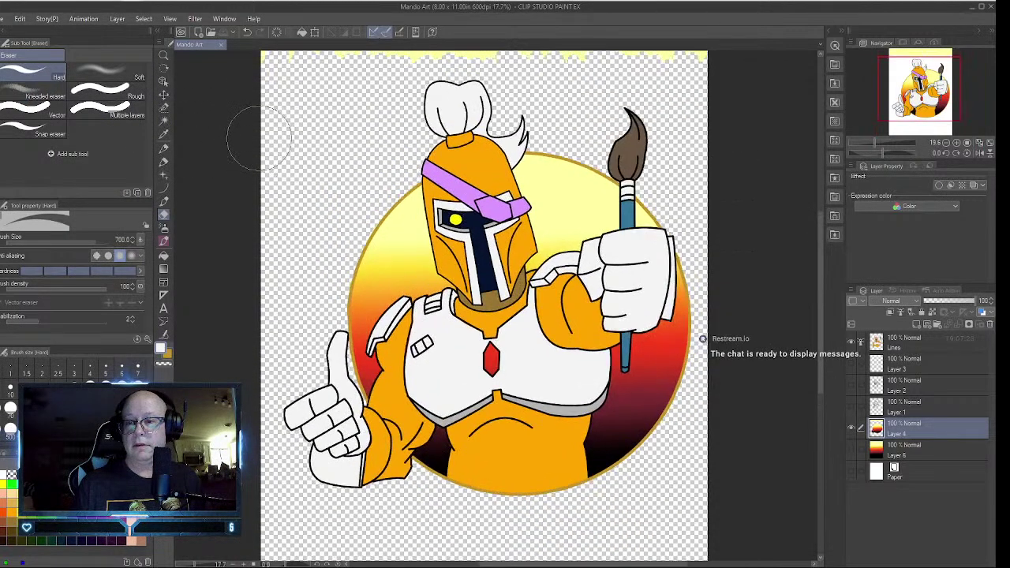
scroll(260, 139, "down", 2)
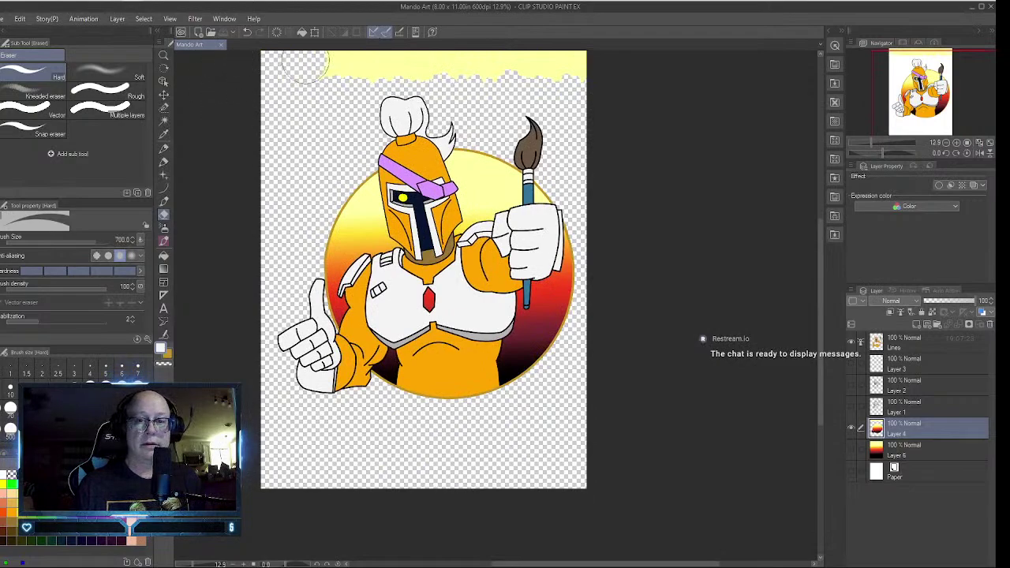
left_click_drag(303, 63, 604, 65)
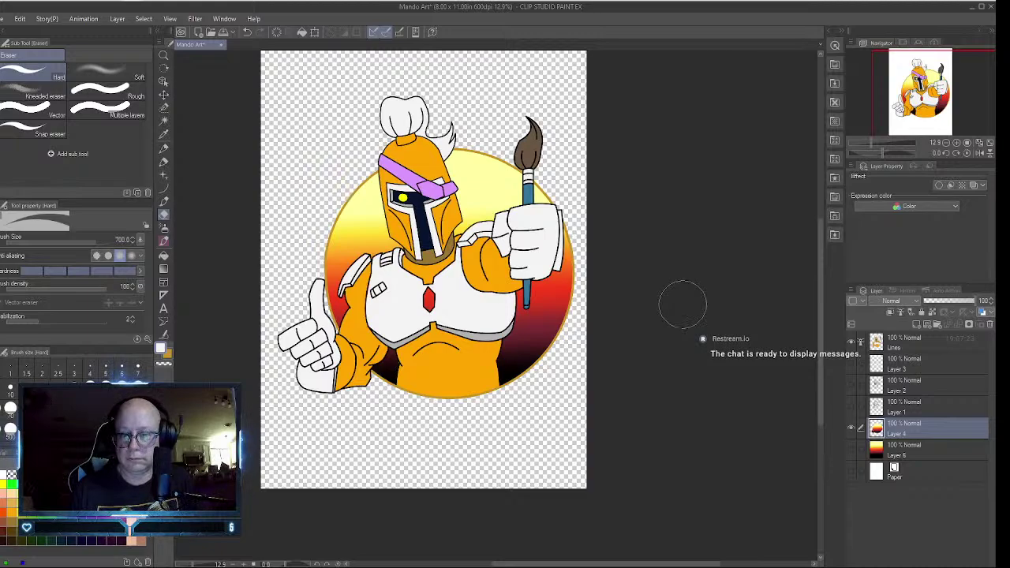
scroll(422, 236, "up", 3)
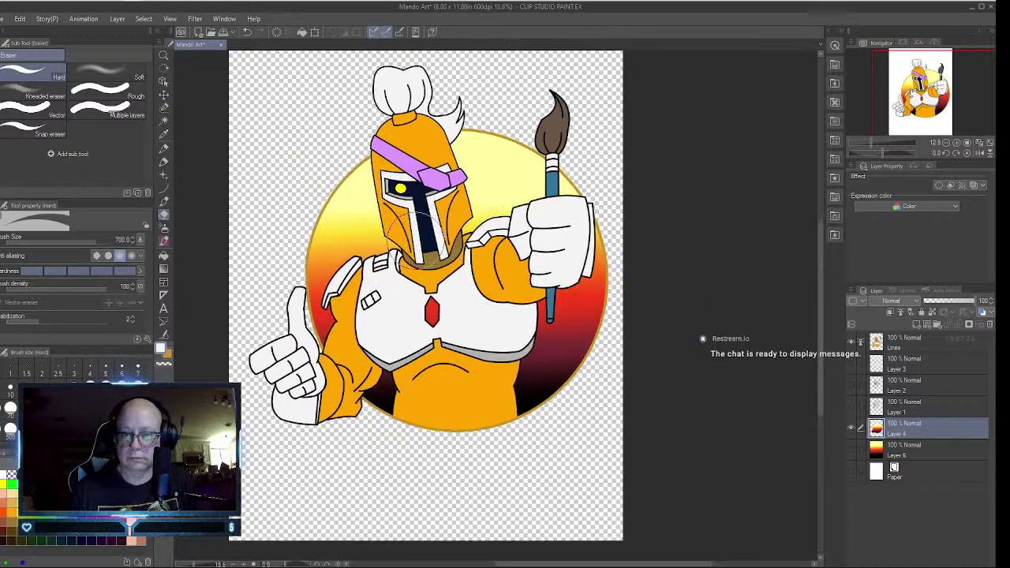
scroll(412, 232, "down", 3)
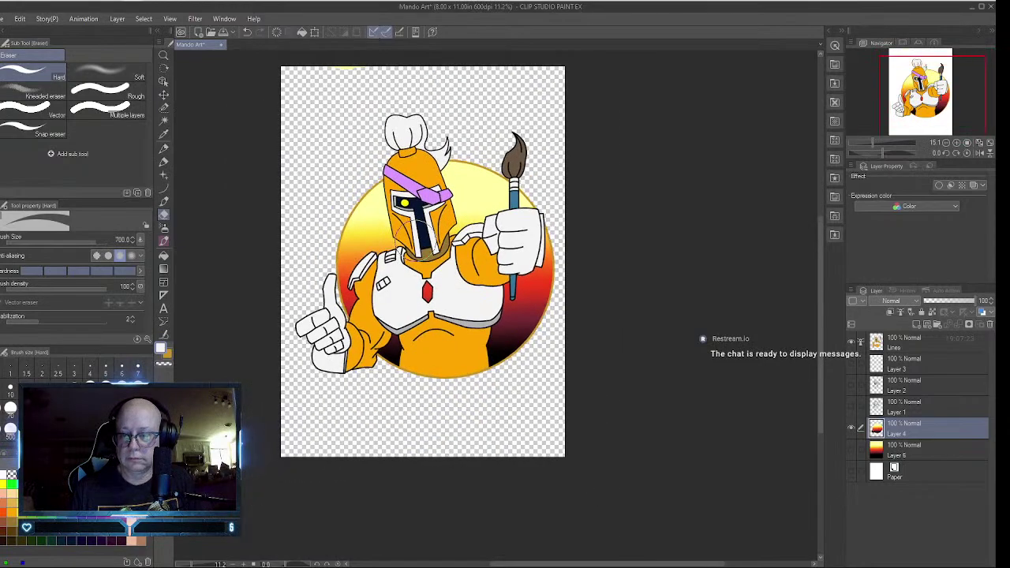
scroll(423, 236, "up", 1)
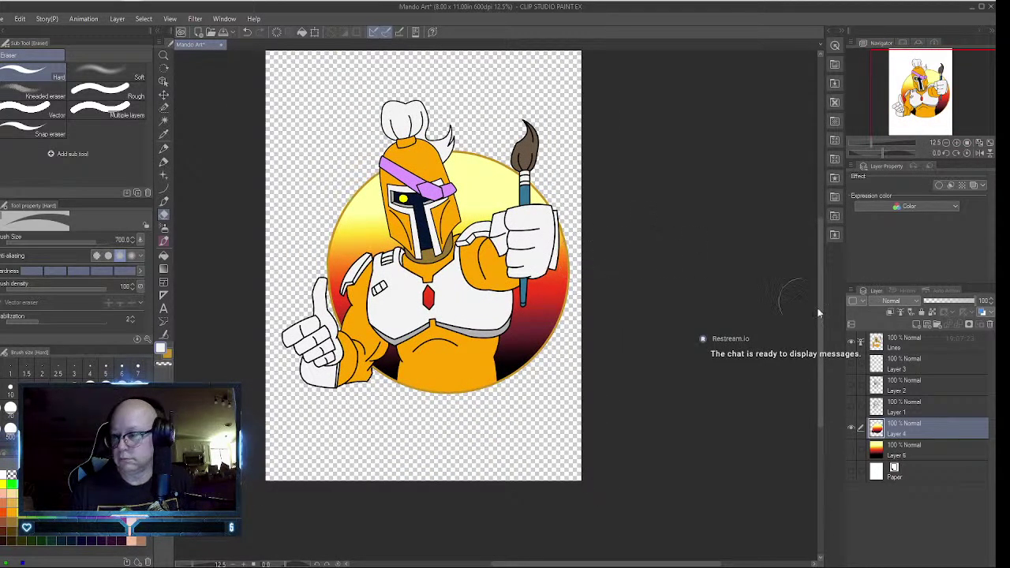
left_click(909, 345)
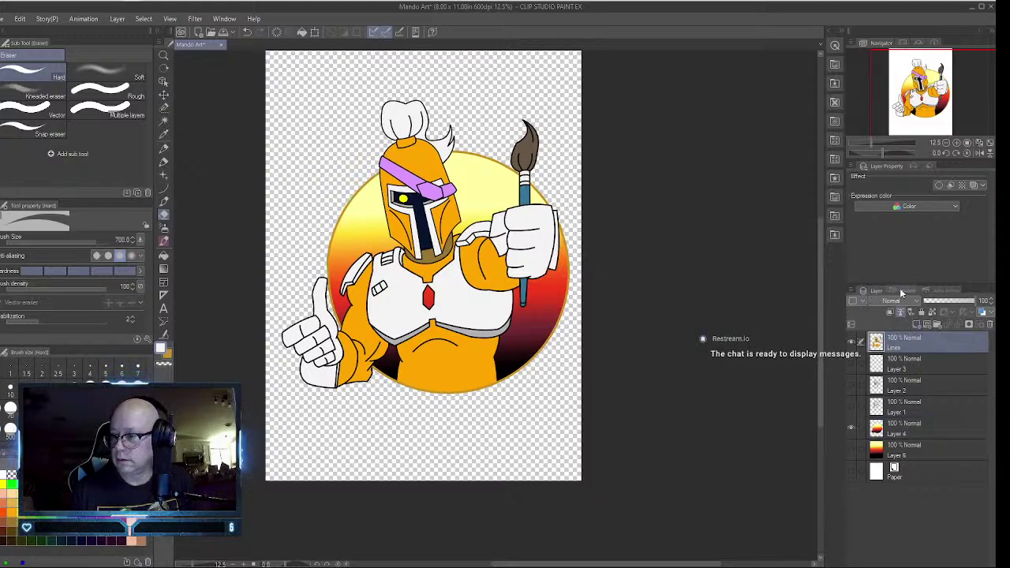
left_click(194, 19)
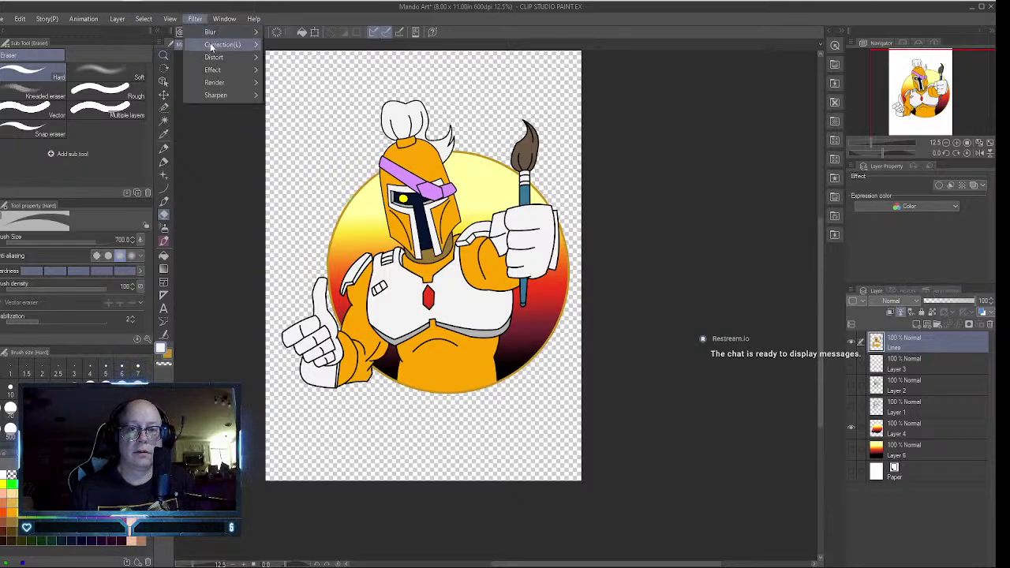
mouse_move(212, 69)
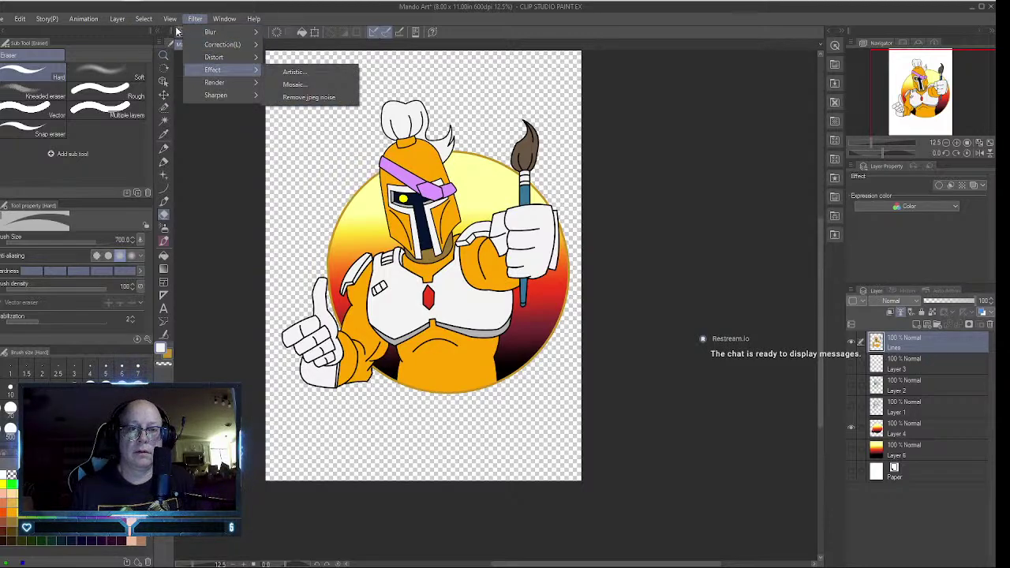
mouse_move(117, 21)
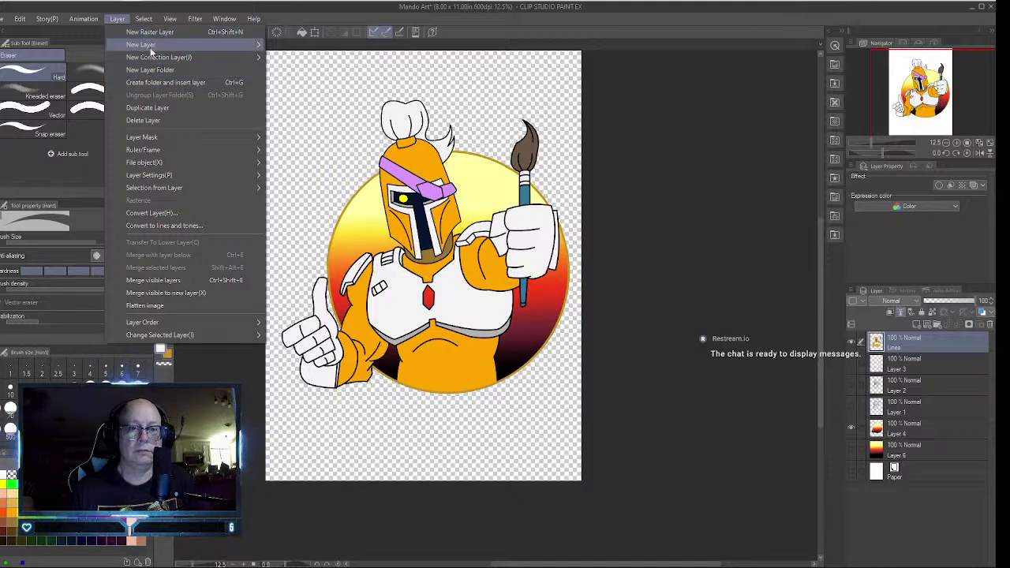
mouse_move(142, 50)
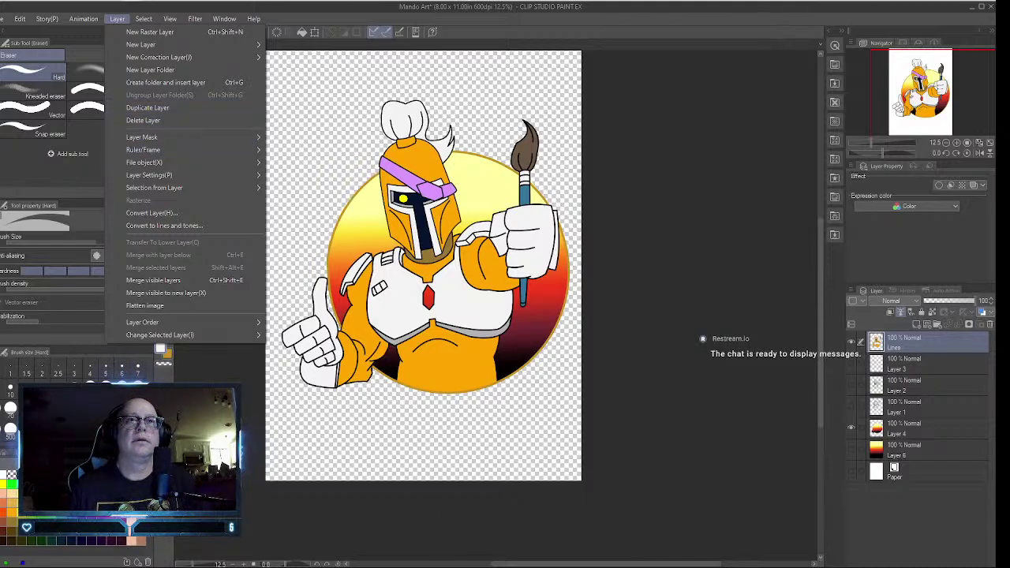
key("alt+Tab")
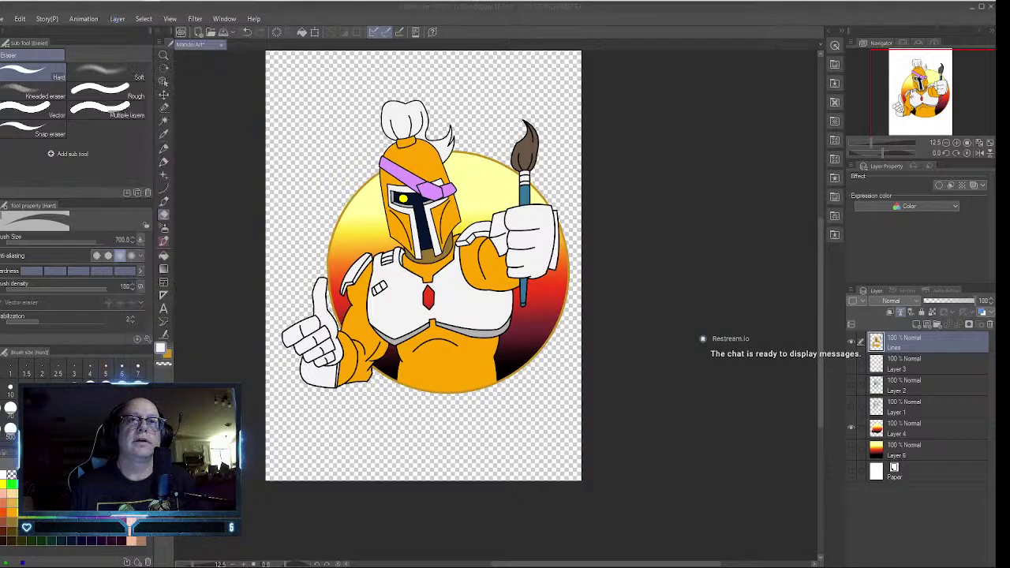
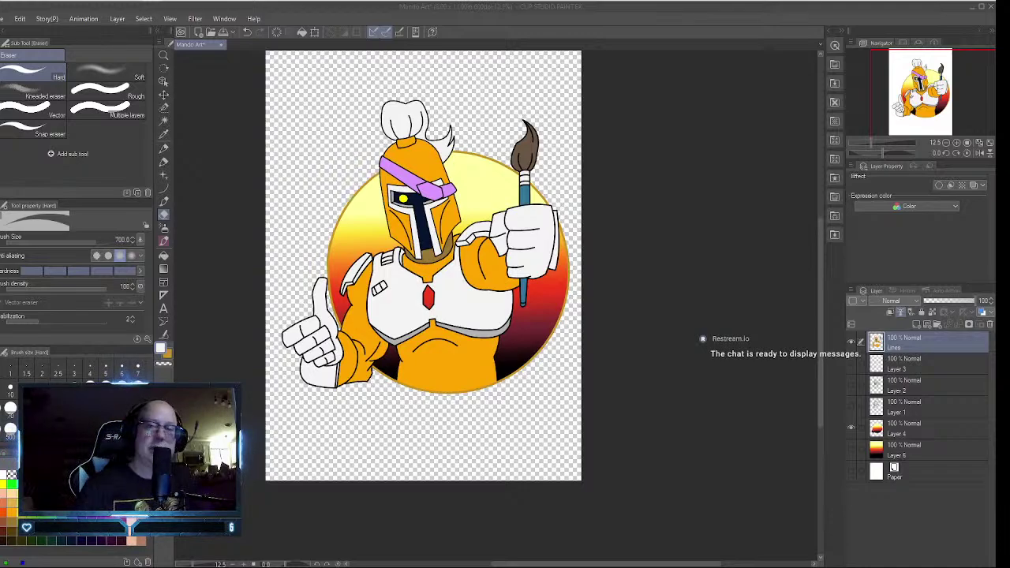
- Export the illustration as a 320 × 440 px PNG and close the program, saving the document's changes
left_click(4, 19)
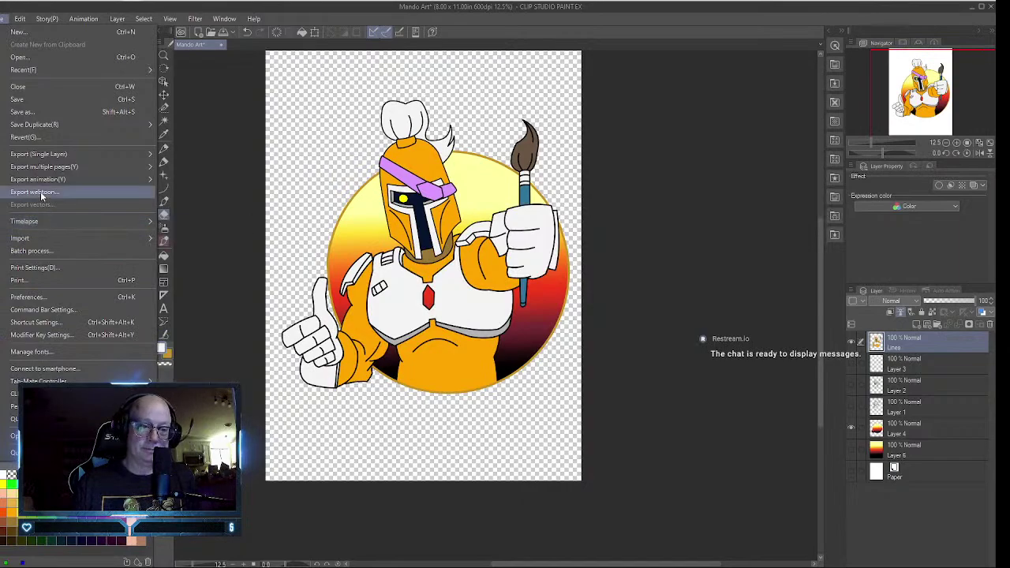
mouse_move(56, 155)
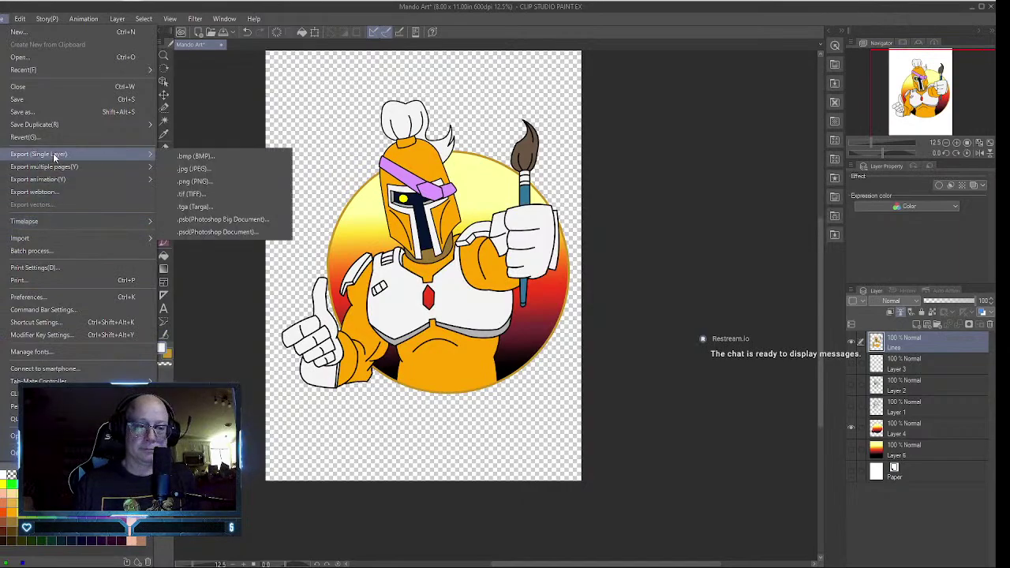
left_click(197, 181)
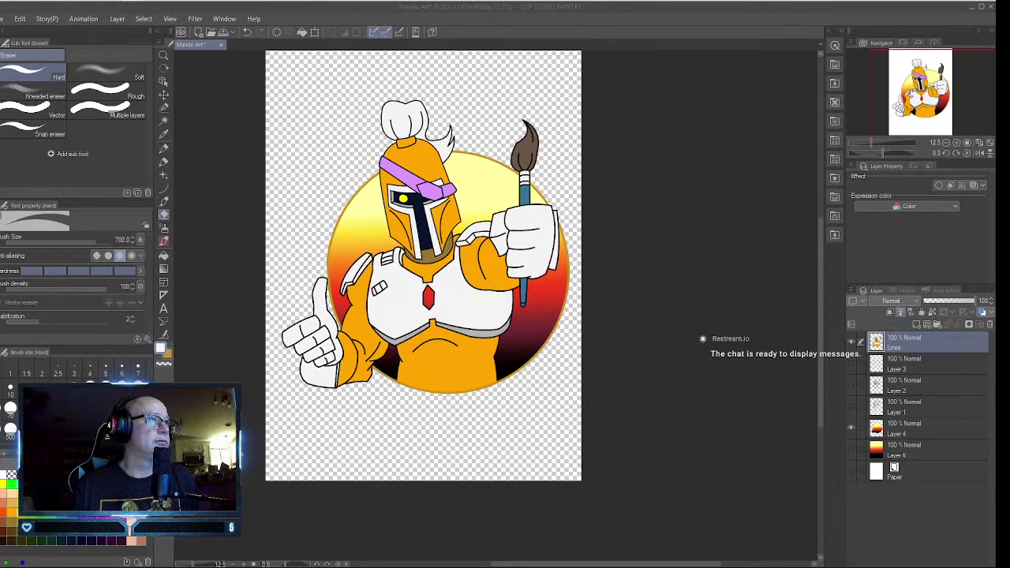
key("Return")
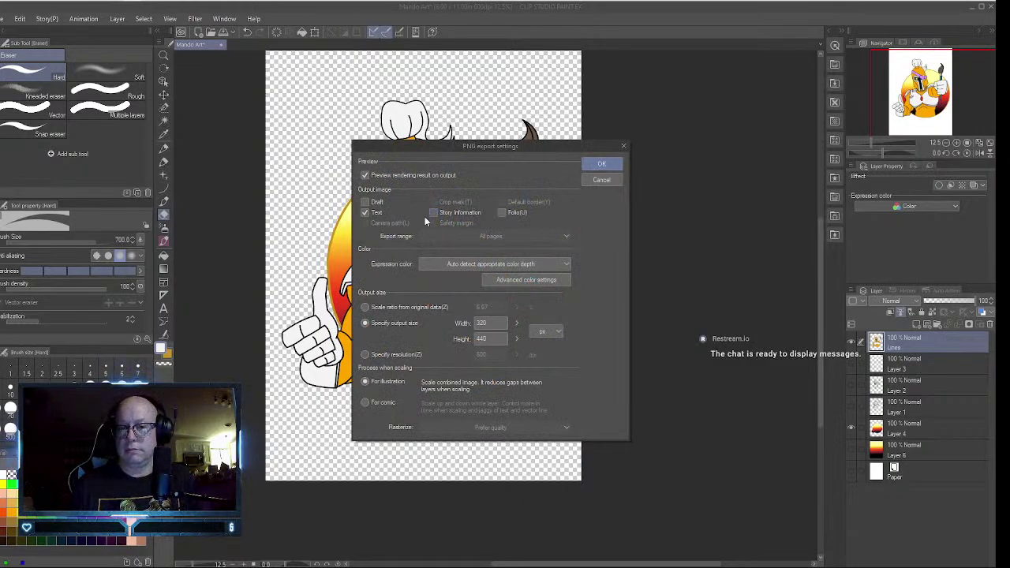
left_click(601, 164)
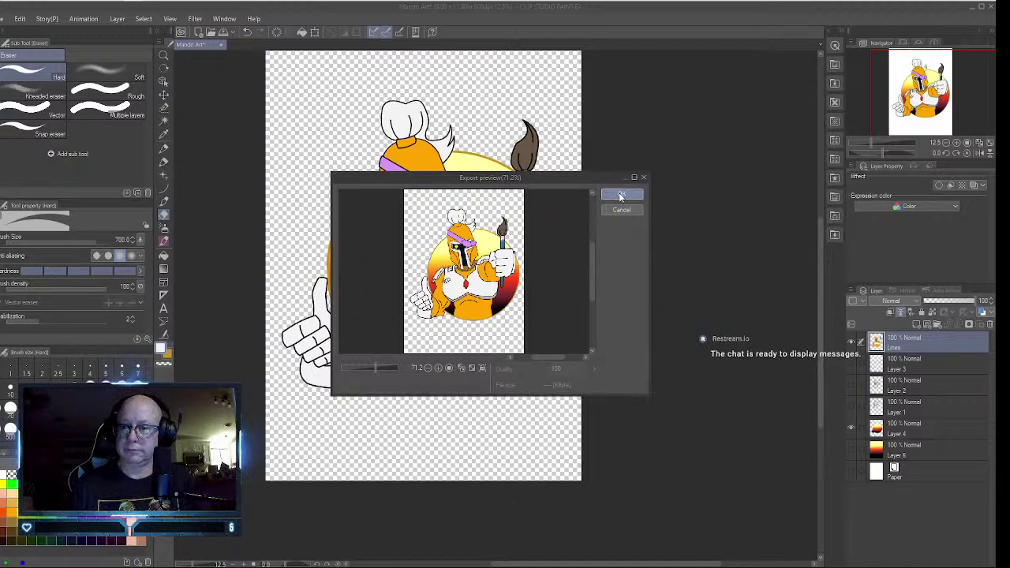
left_click(620, 194)
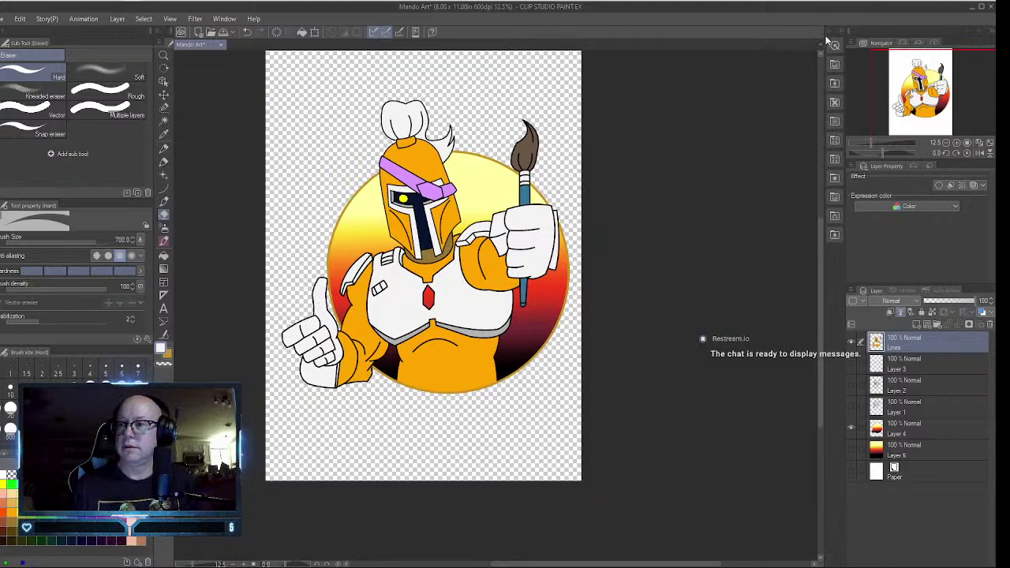
left_click(991, 7)
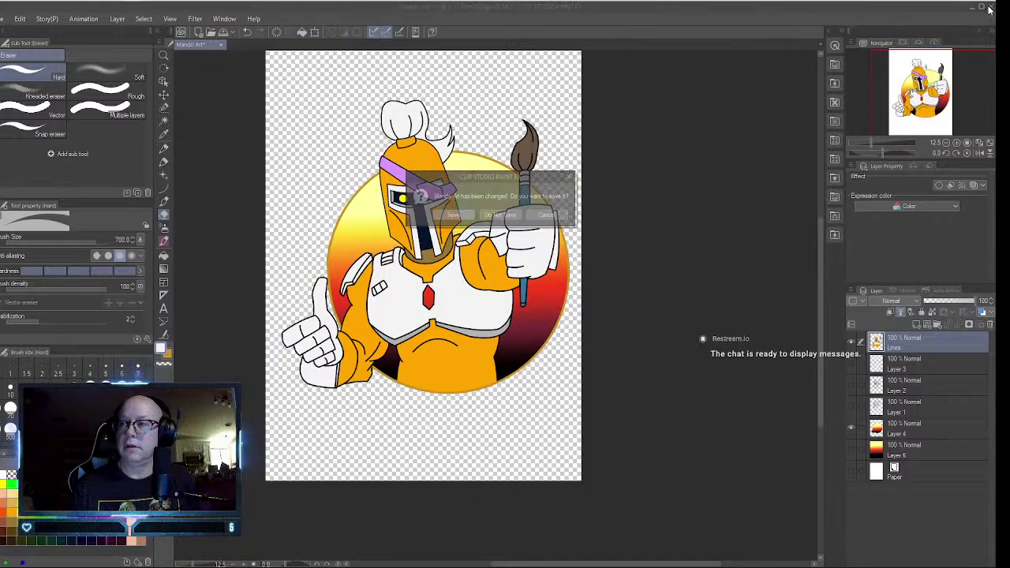
left_click(456, 214)
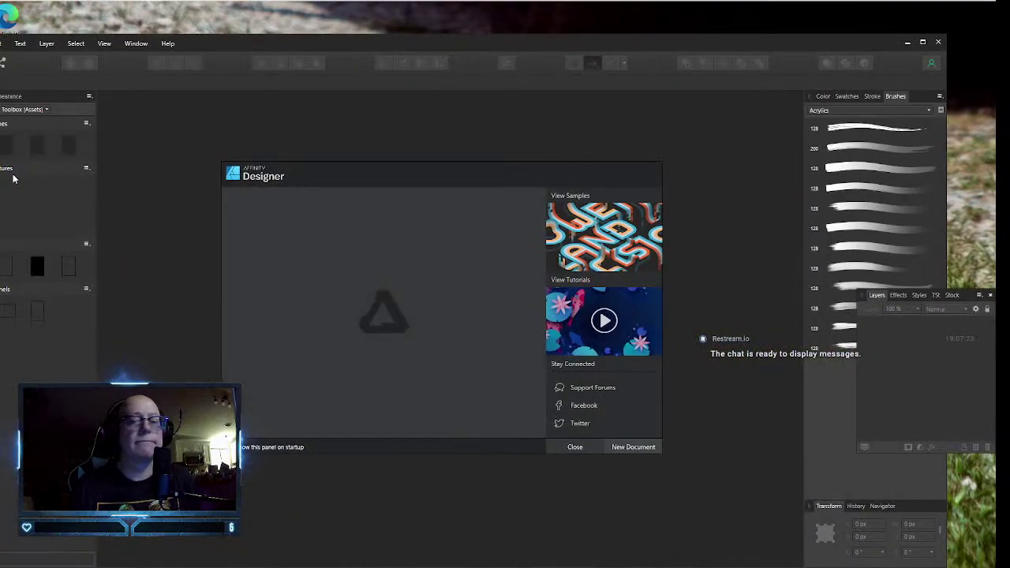
- In Affinity Designer, create a 1280 × 720 px document at 300 DPI with a transparent background and maximize the window
left_click(628, 447)
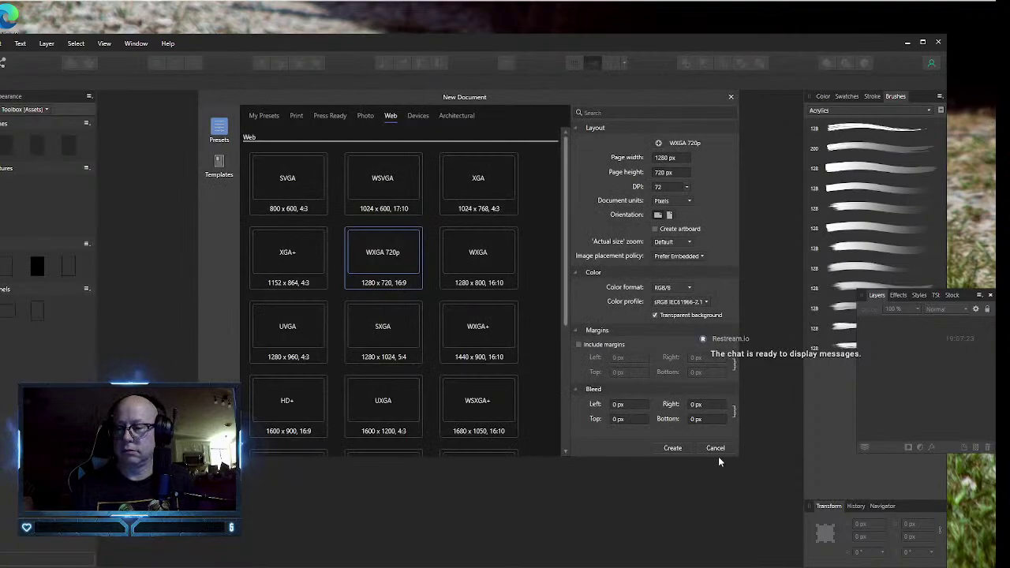
left_click(686, 187)
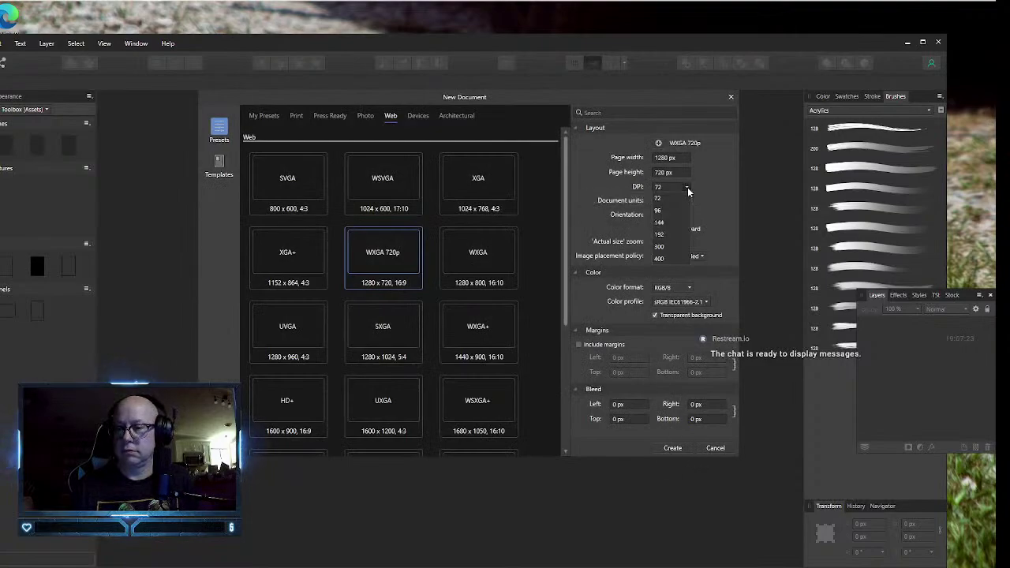
left_click(665, 249)
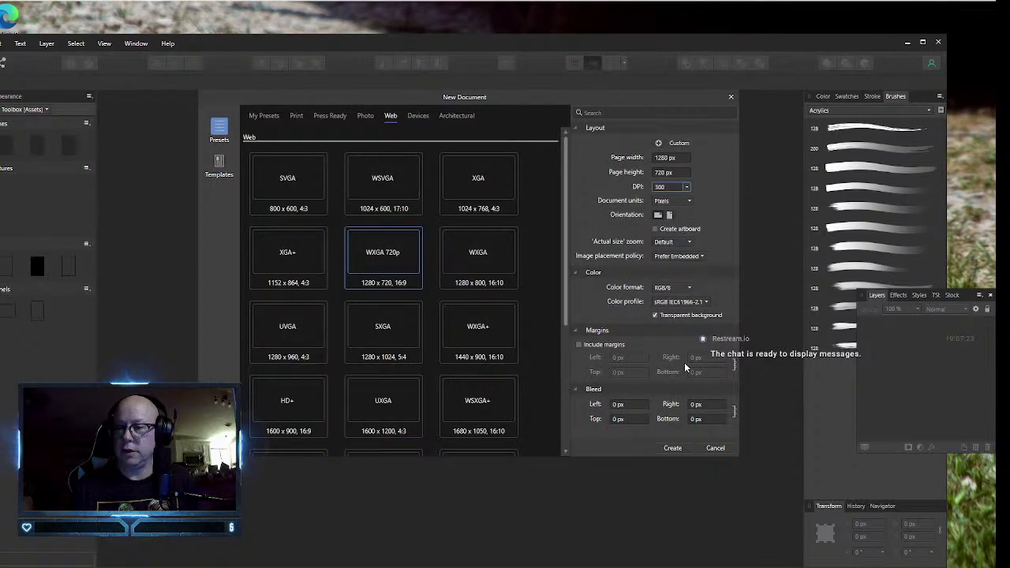
left_click(672, 447)
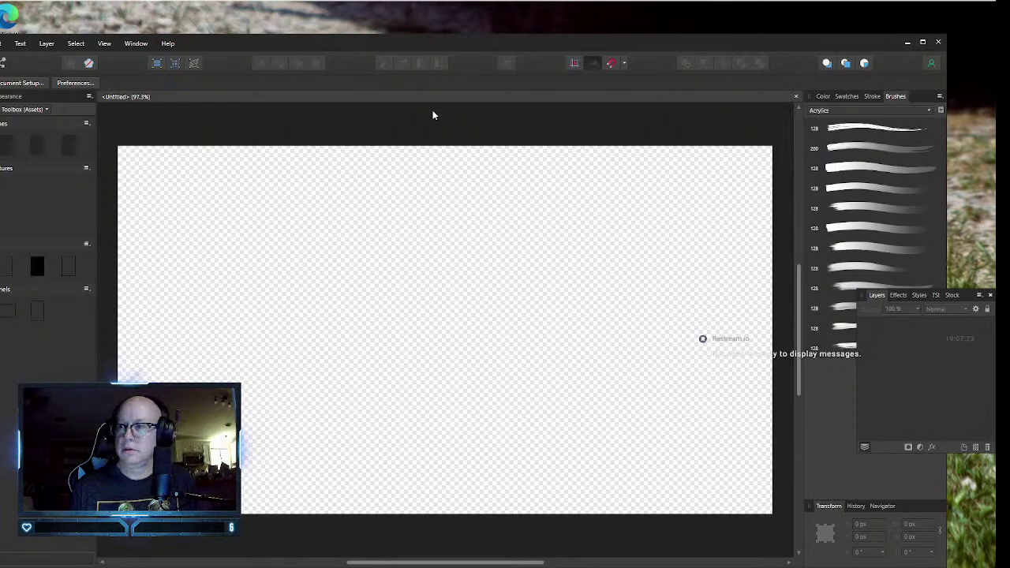
left_click(921, 41)
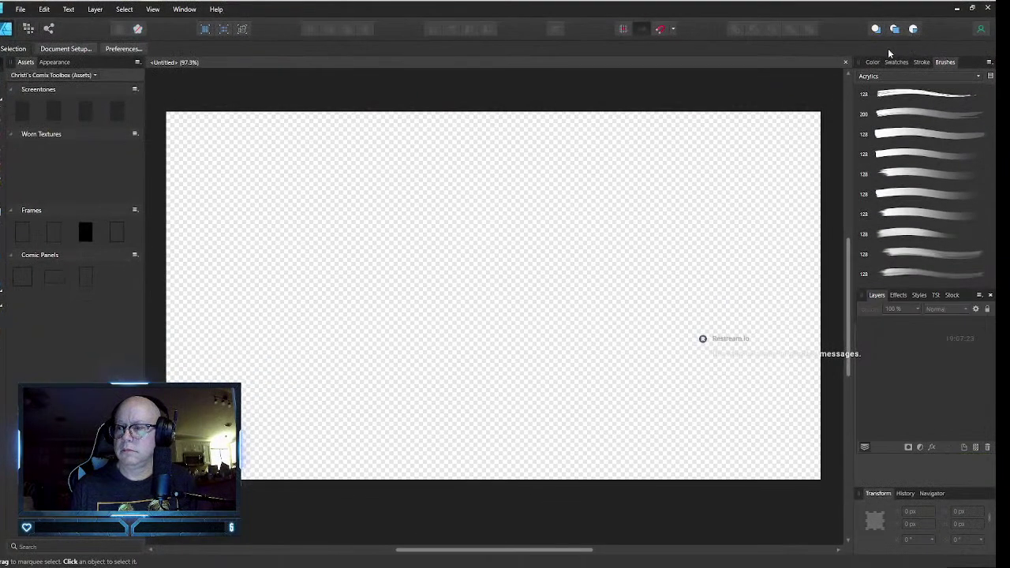
- Place Mando Art.png at about 431 × 592 px and position it slightly left of the page centre
left_click(21, 8)
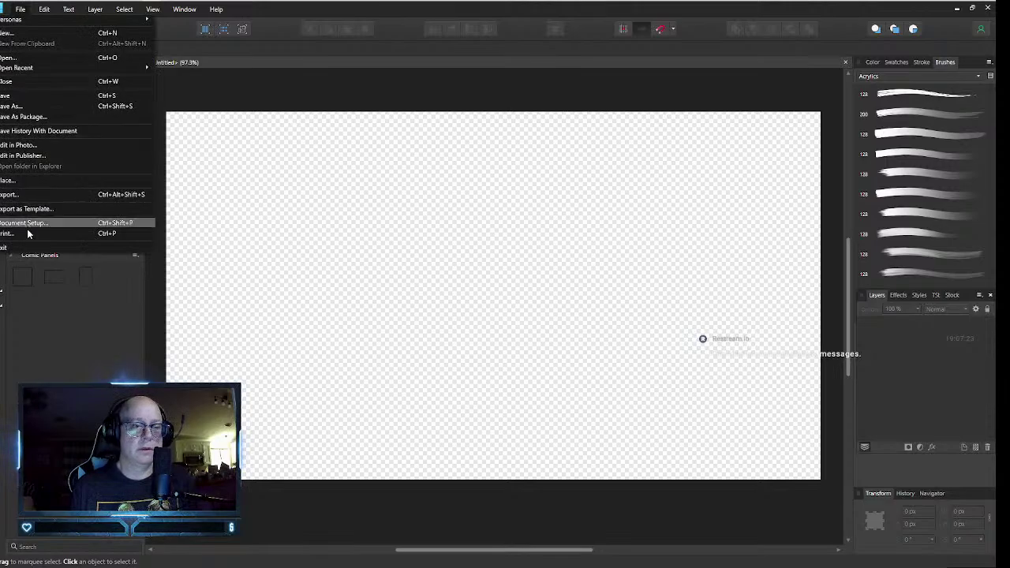
left_click(23, 180)
left_click(169, 87)
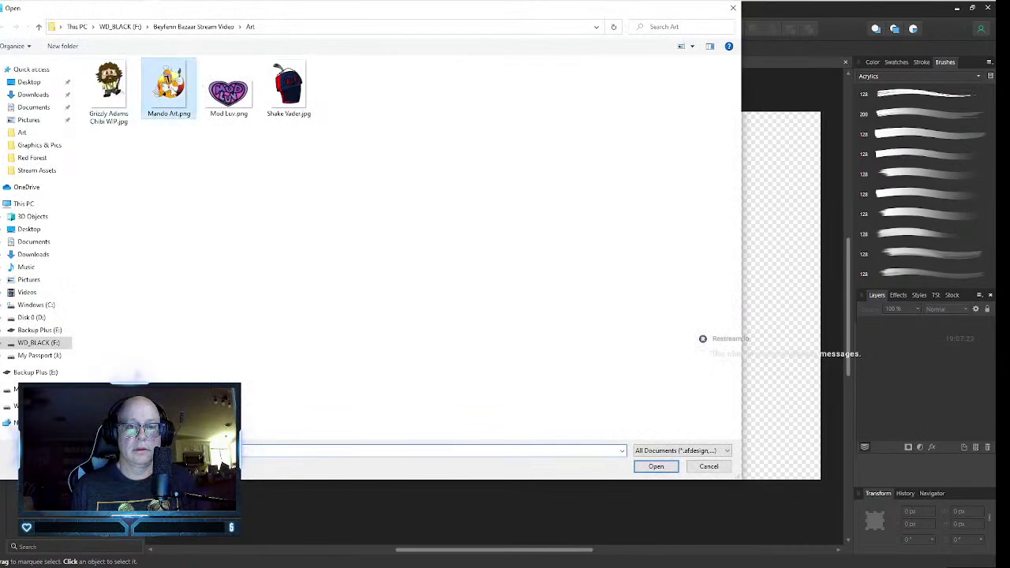
left_click(656, 466)
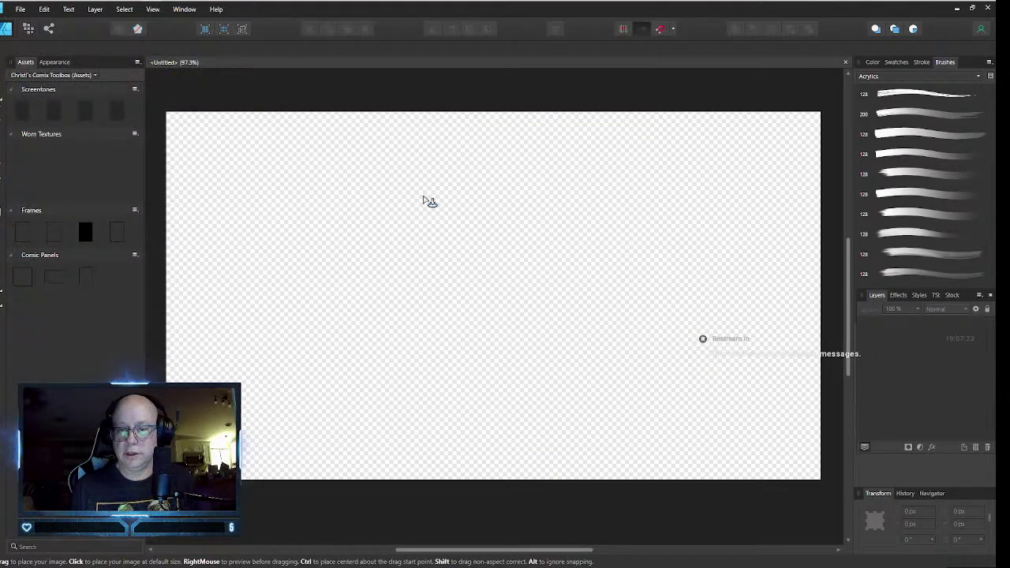
left_click_drag(381, 164, 655, 437)
left_click_drag(527, 312, 506, 292)
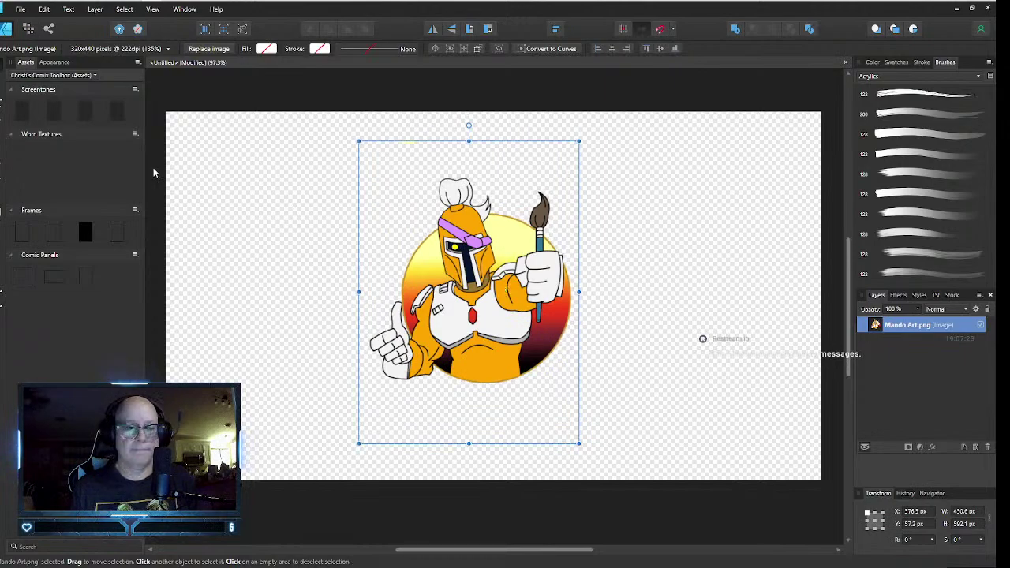
- Draw a three-node open curve with the Pen tool, from left of the ring up over the character's hair toward the paintbrush
left_click(2, 142)
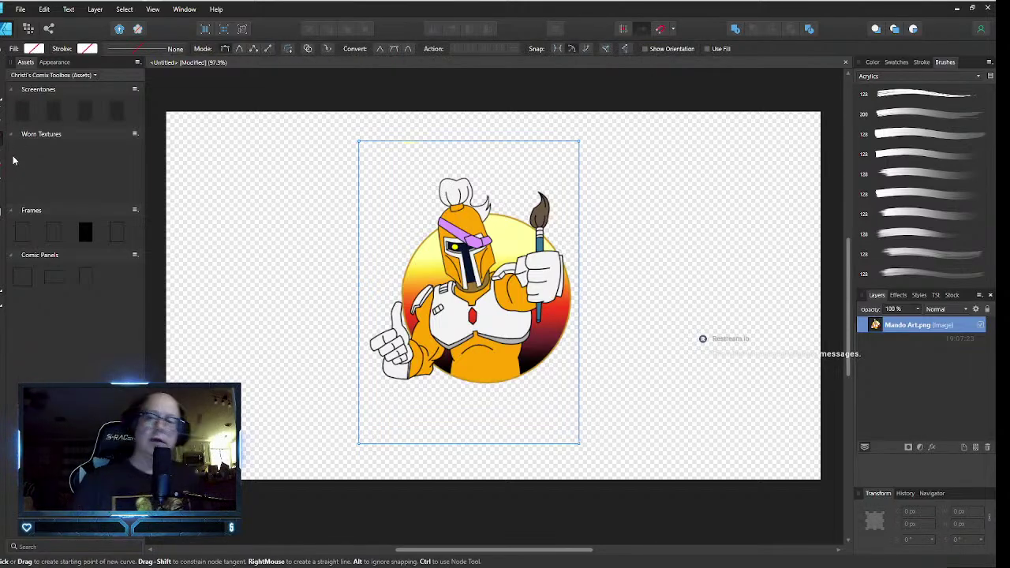
left_click(372, 278)
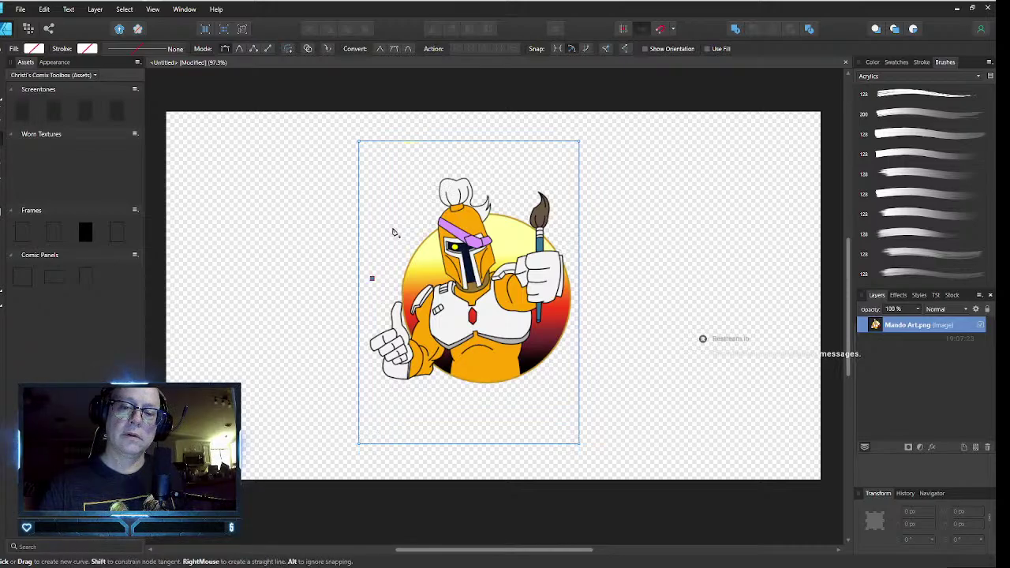
mouse_move(408, 209)
left_mouse_down()
mouse_move(439, 183)
mouse_move(429, 198)
left_mouse_up()
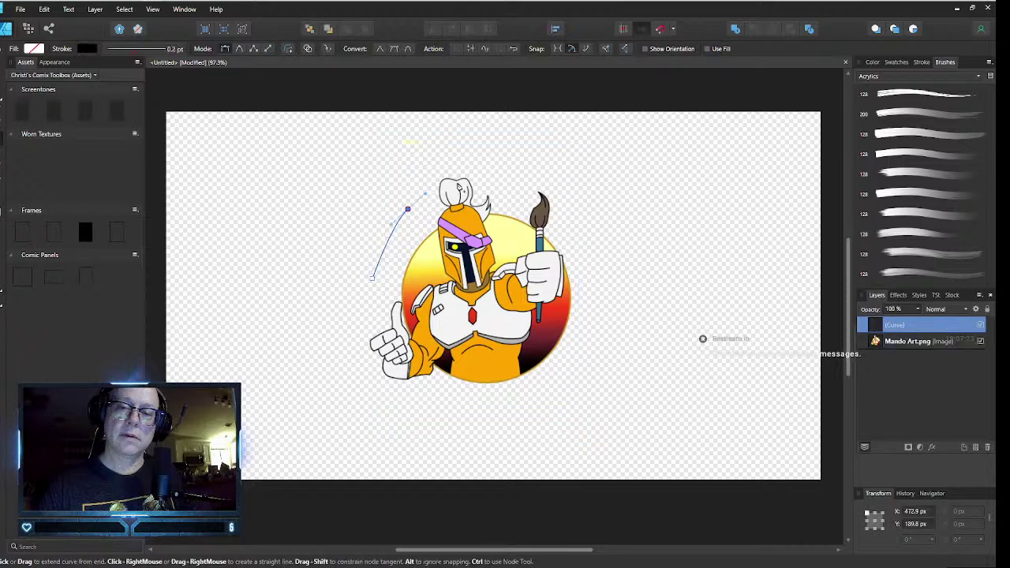
left_click(508, 183)
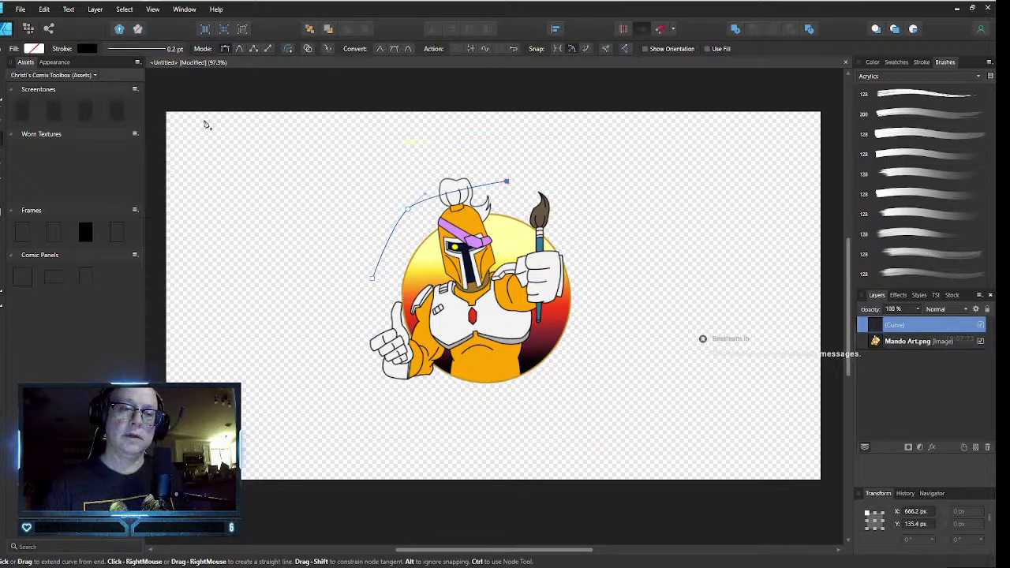
- Adjust the curve's nodes and handles to form a smooth arc about 265 × 206 px around the ring's upper left
left_click(3, 97)
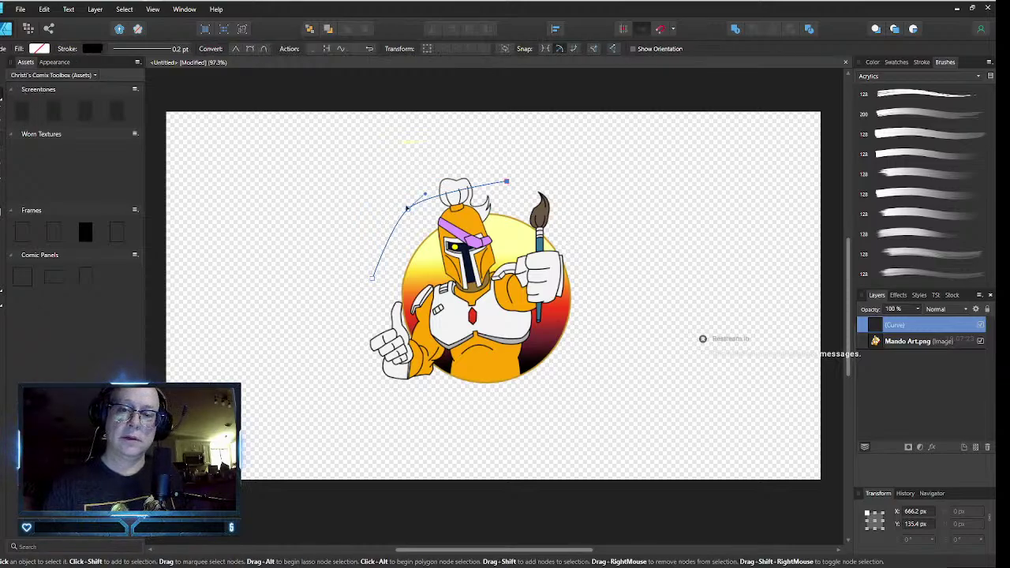
left_click_drag(407, 209, 456, 177)
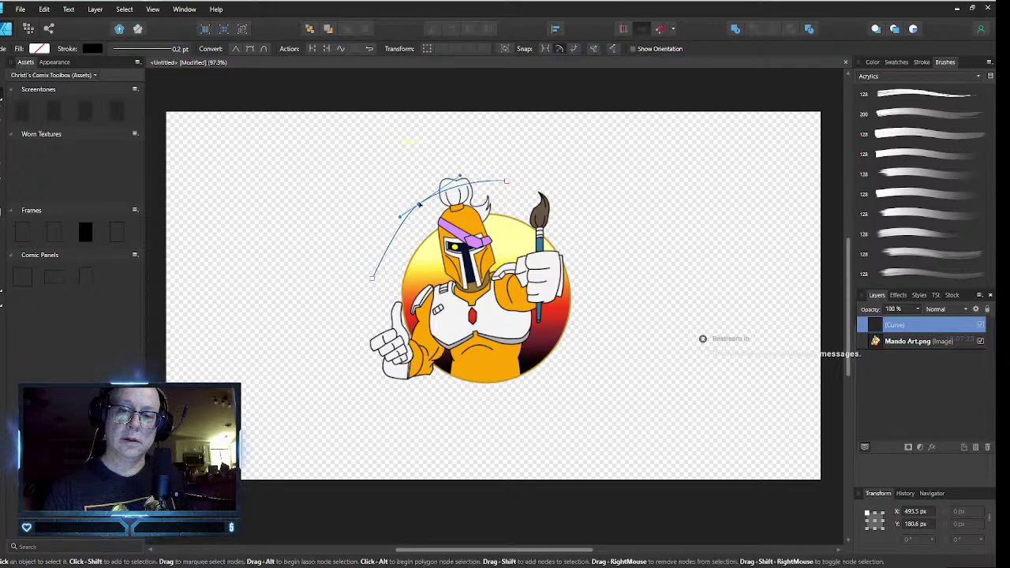
left_click_drag(400, 217, 372, 243)
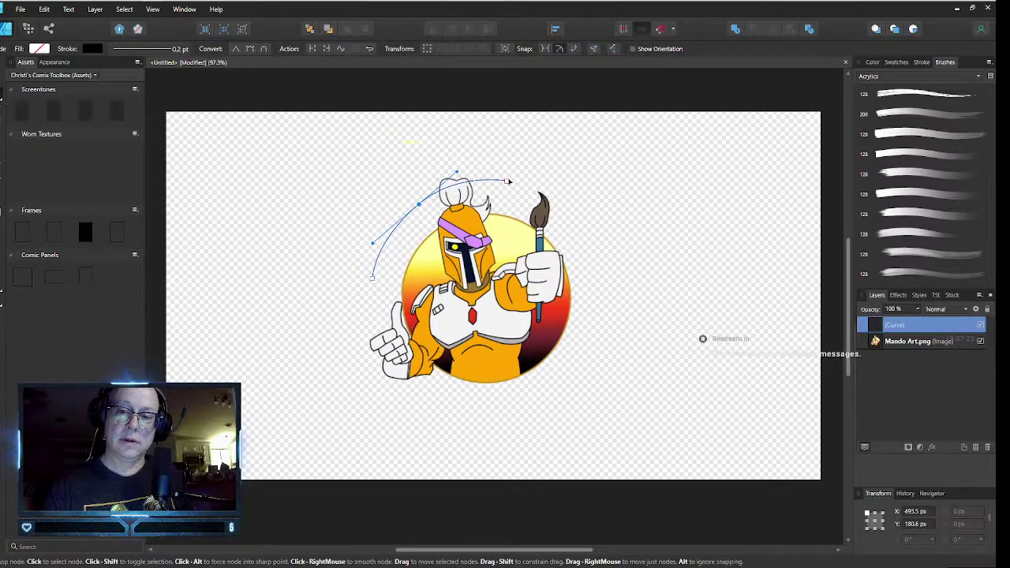
left_click(508, 181)
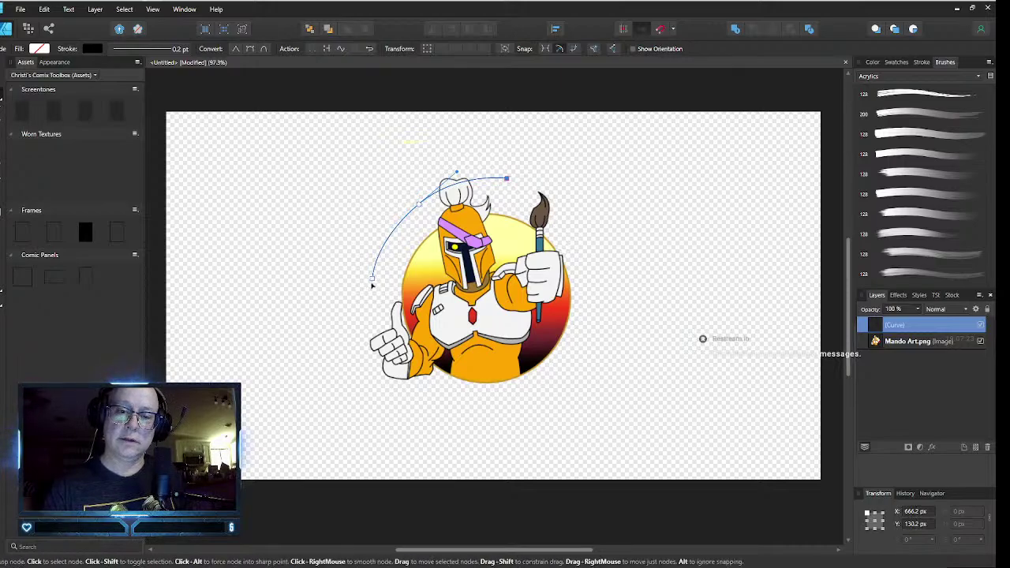
left_click(371, 281)
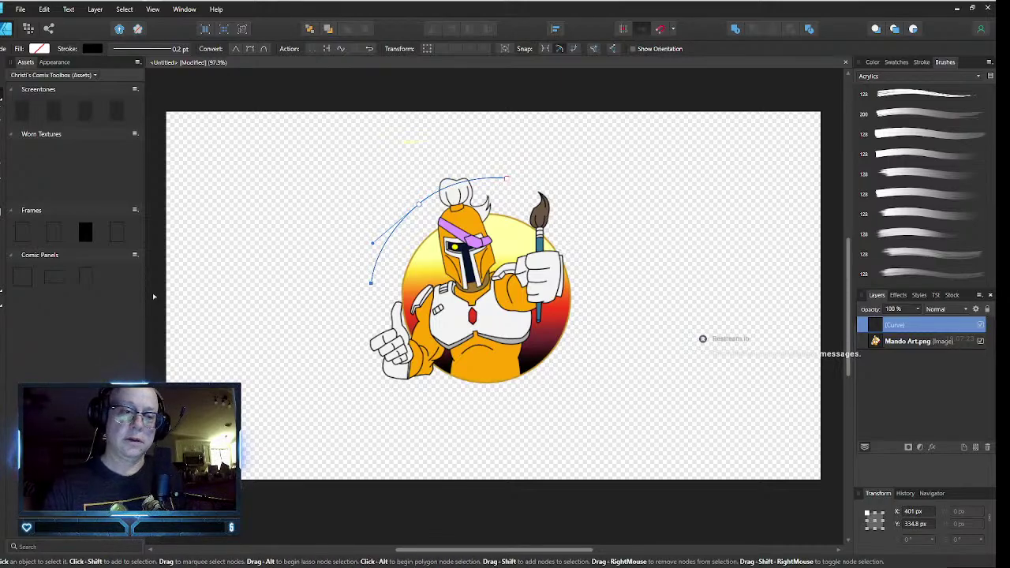
- Convert the arc around the ring's upper left into a text path with the Artistic Text tool
left_click(6, 310)
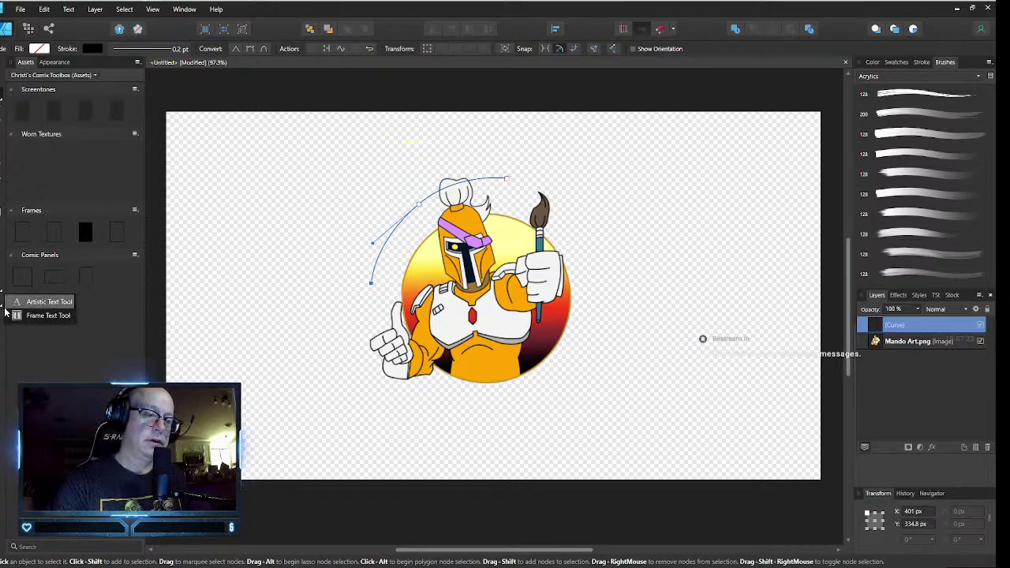
left_click(47, 295)
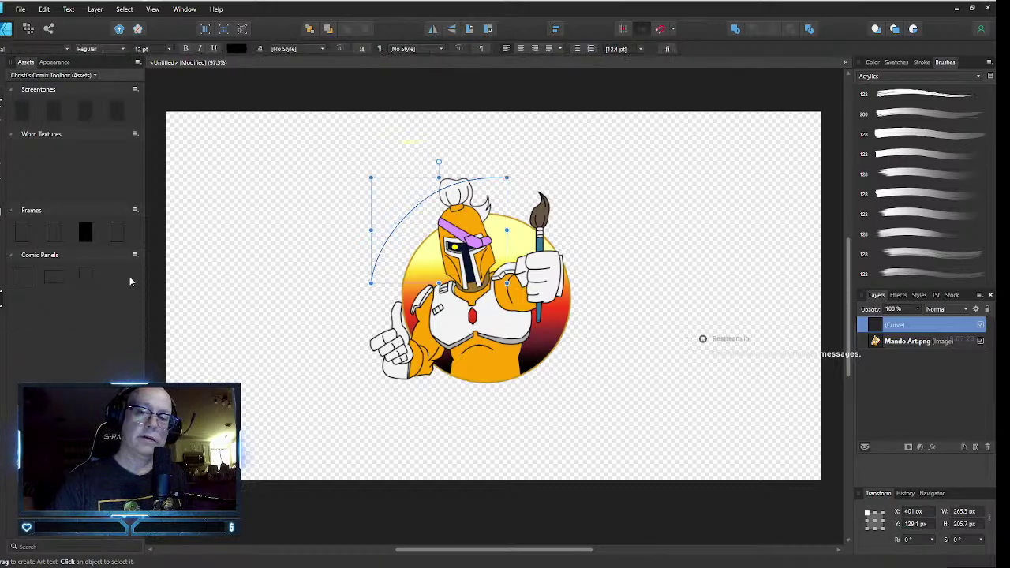
left_click(387, 250)
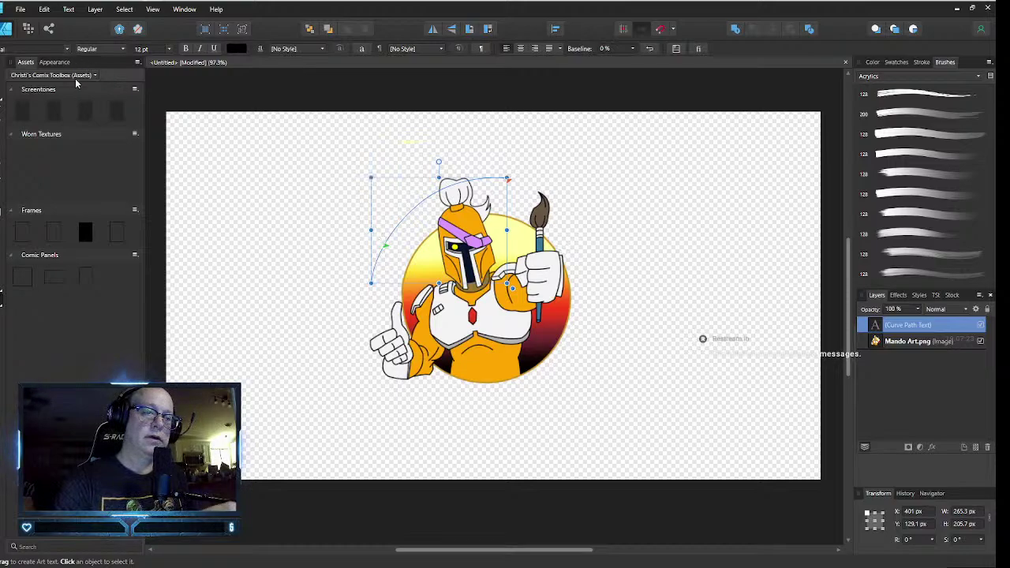
- Set the font to BadaBoom BB and enter MANDO along the arc
left_click(67, 49)
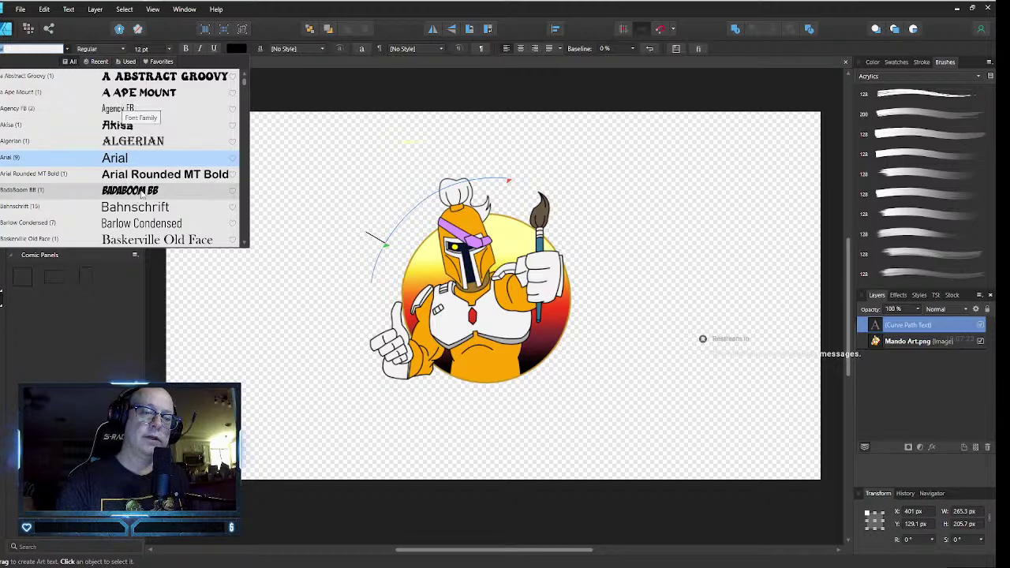
left_click(130, 191)
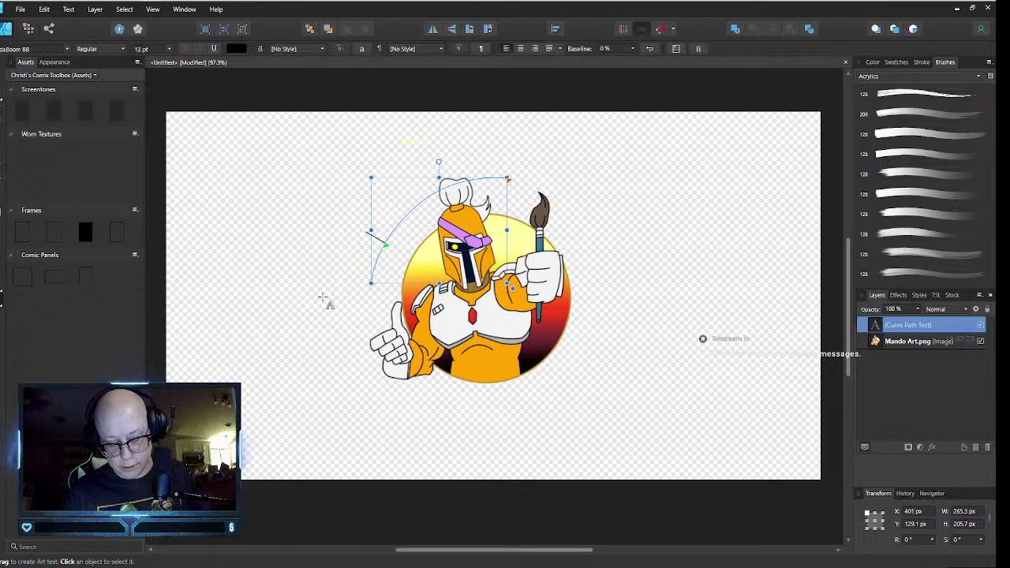
type("M")
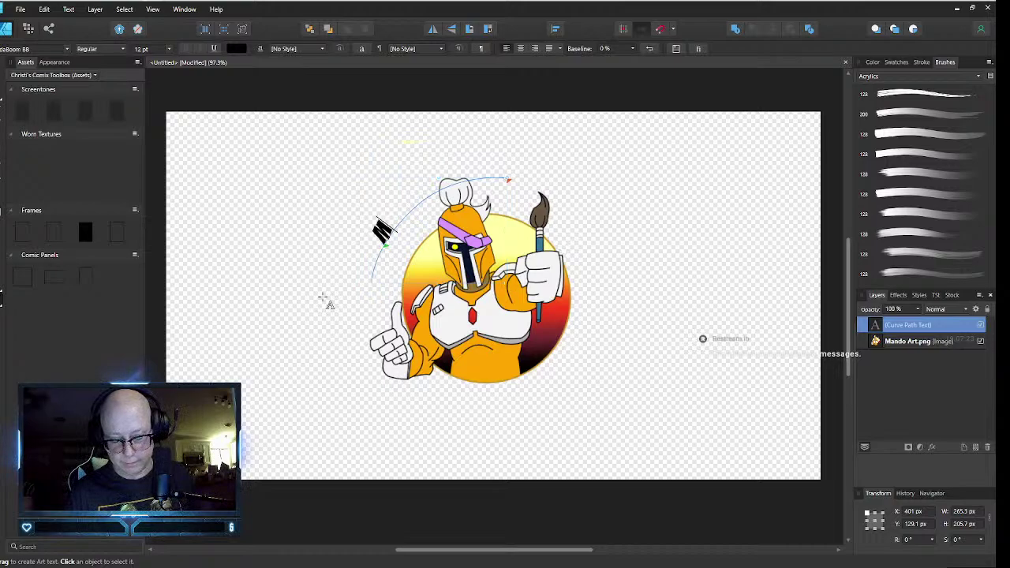
type("ANDO")
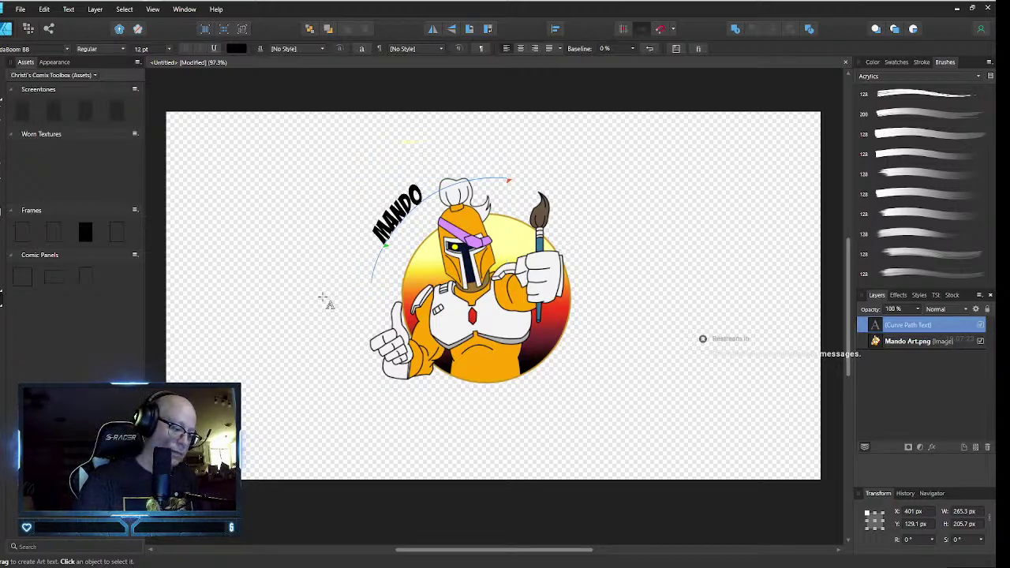
key("Escape")
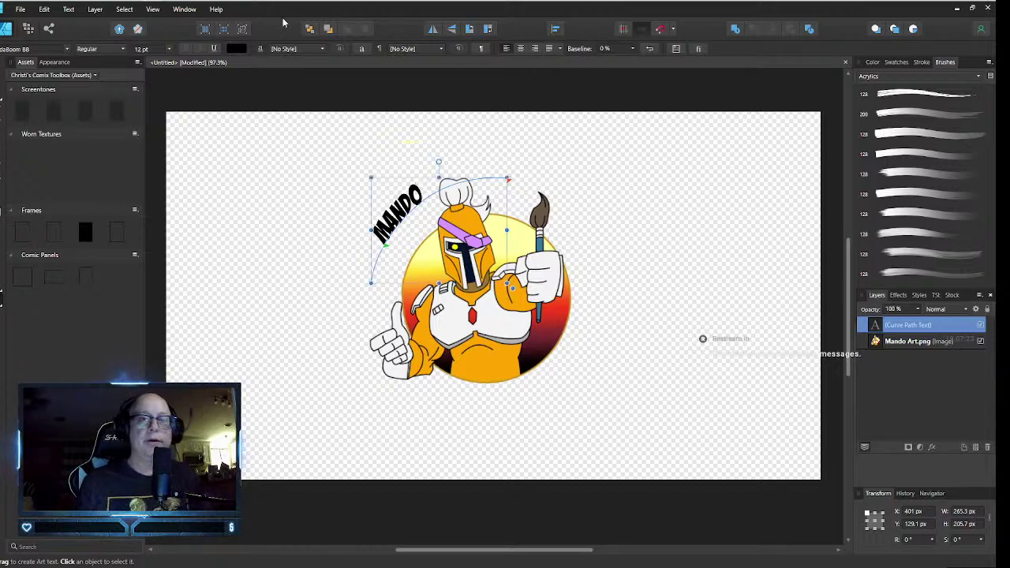
left_click(170, 52)
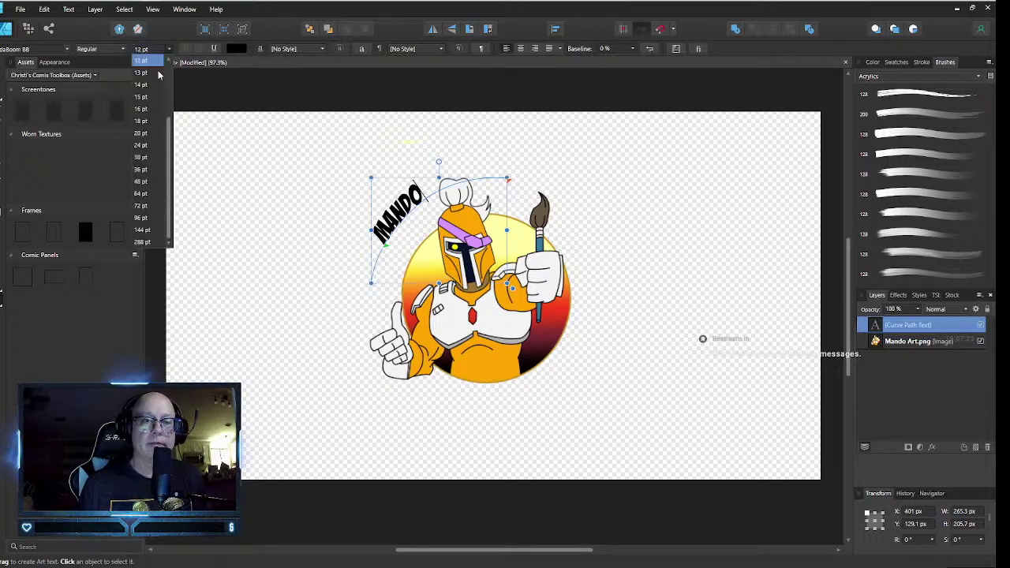
left_click(142, 167)
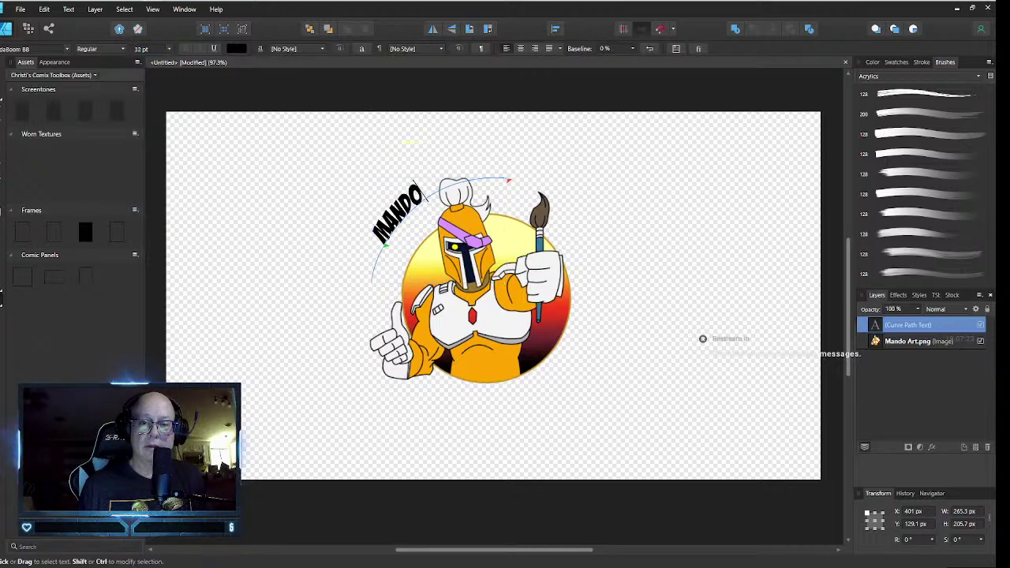
key("Escape")
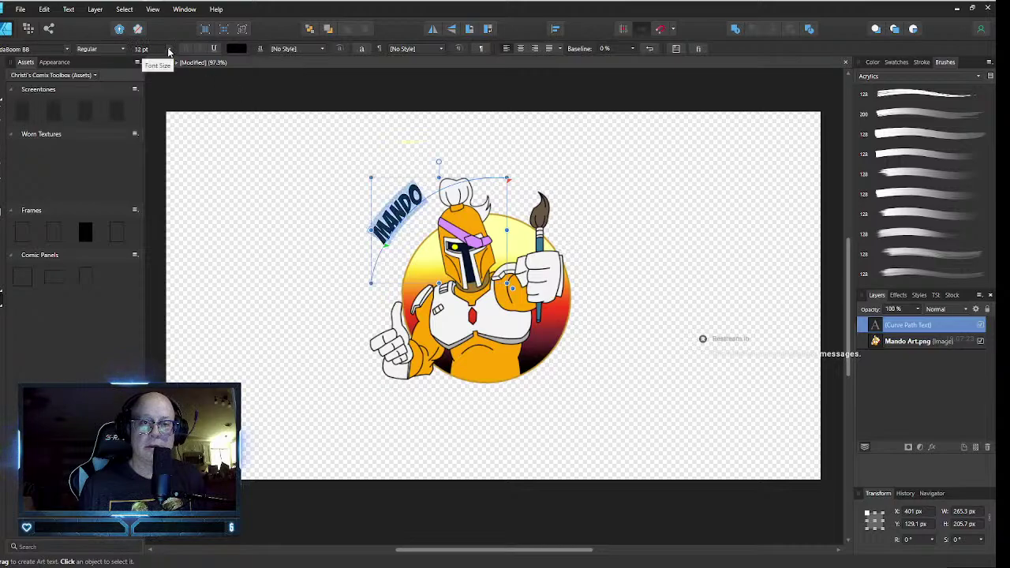
- Set the font size of the selected MANDO text to 24 pt
left_click(168, 49)
left_click(169, 50)
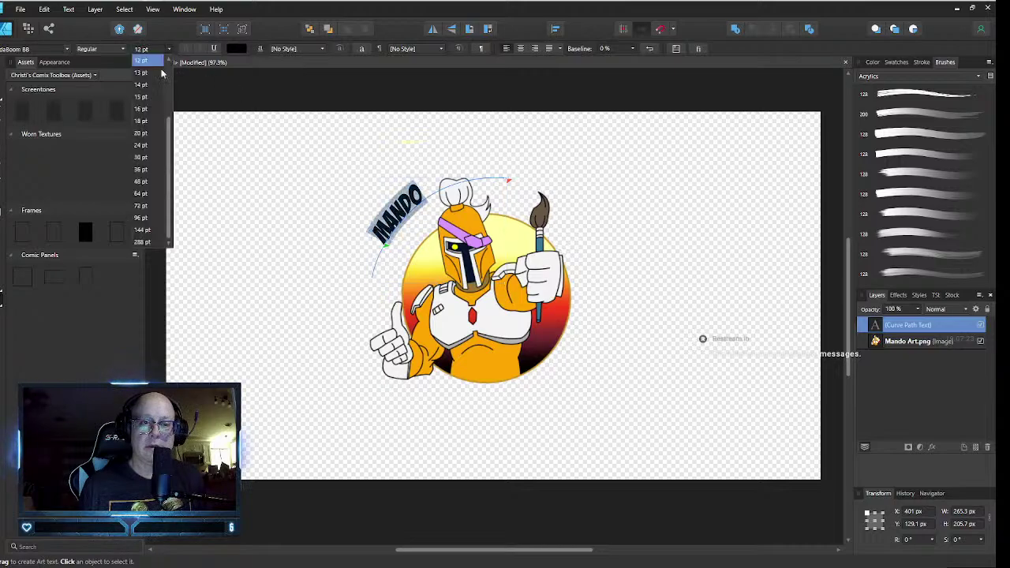
left_click(142, 146)
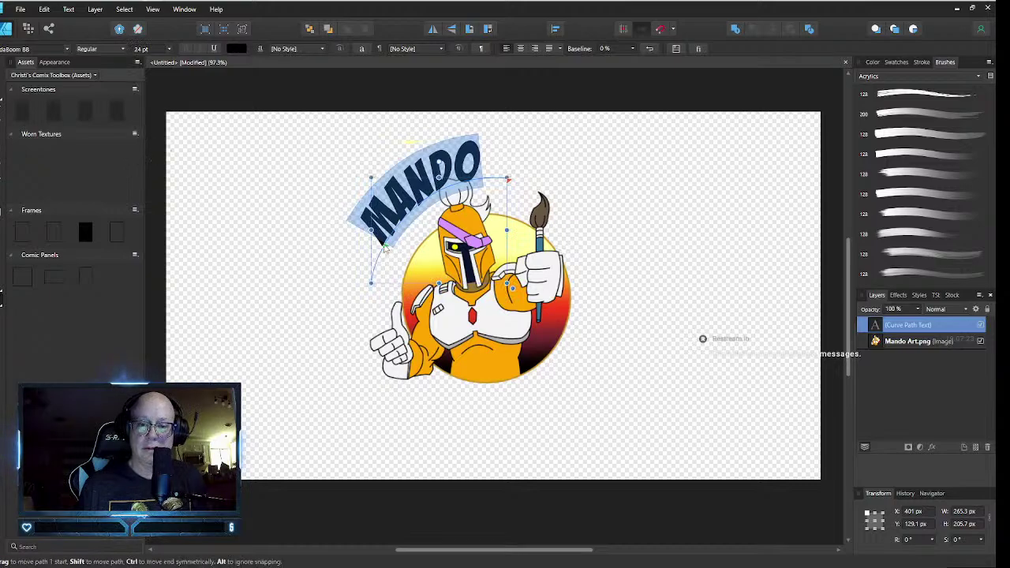
left_click_drag(384, 252, 385, 246)
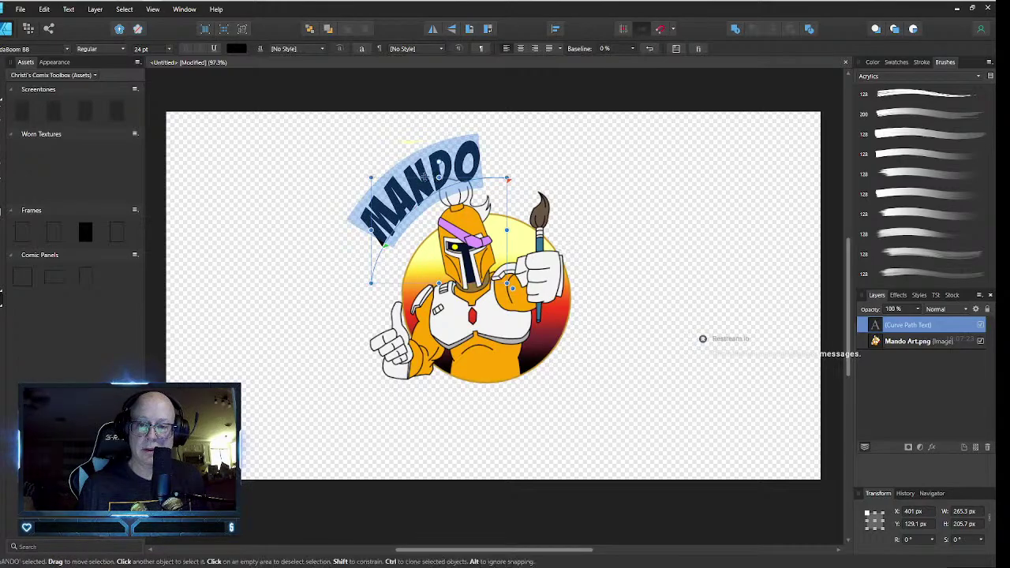
- Place the MANDO text behind Mando Art.png and enlarge its path to about 344 × 246 px, at about X 386 px, Y 154 px
key("t")
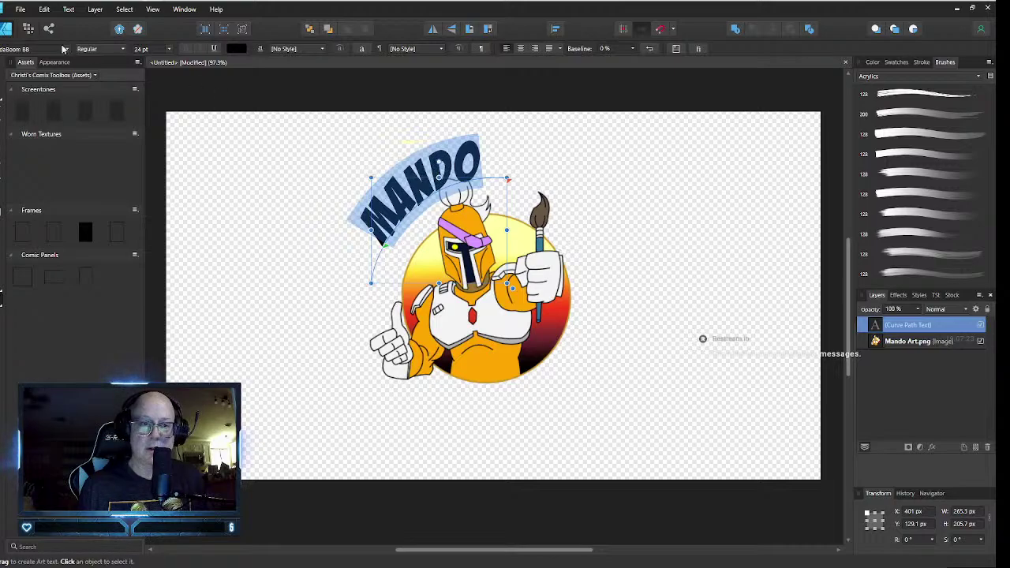
key("Escape")
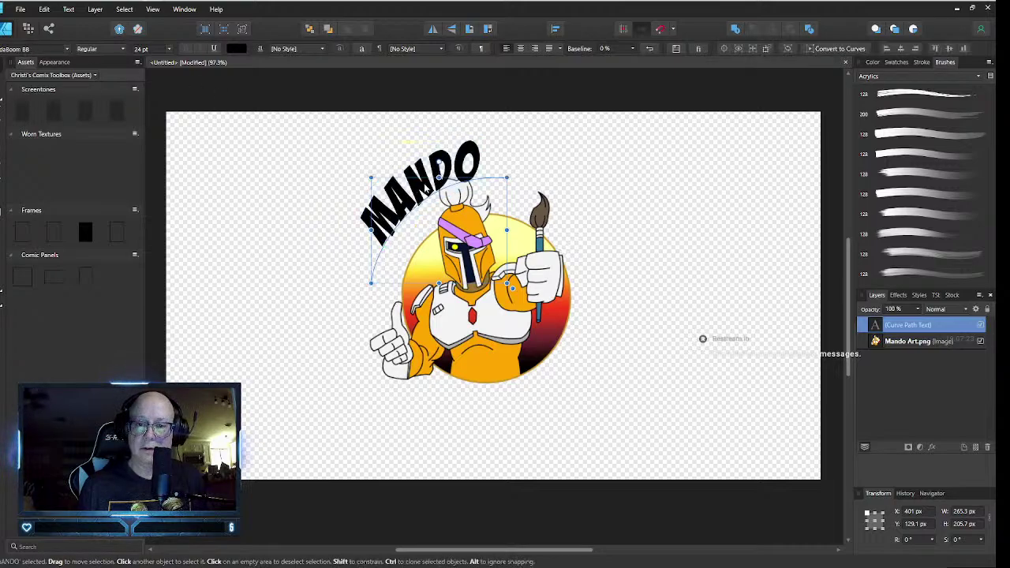
left_click_drag(370, 179, 375, 204)
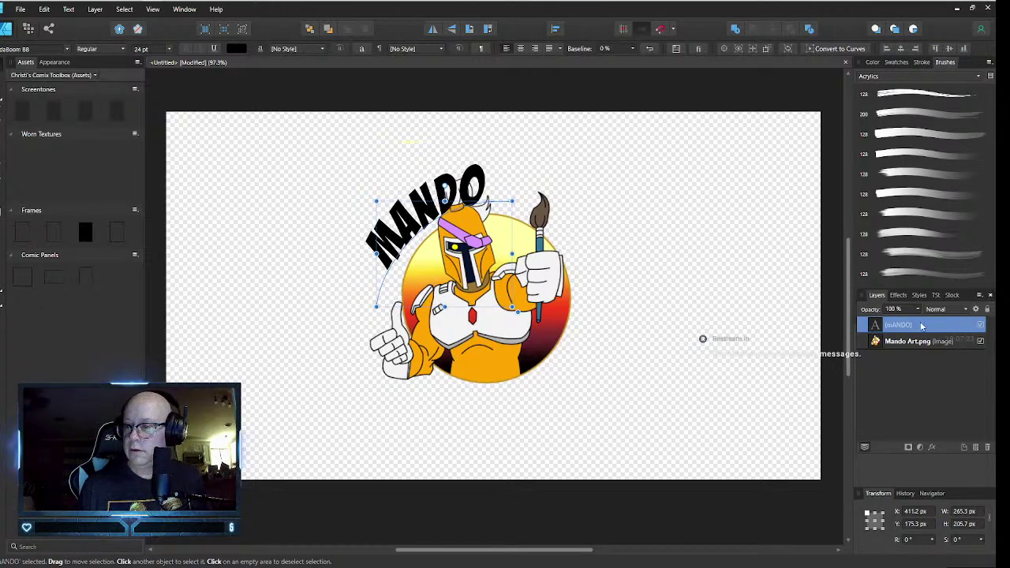
left_click_drag(921, 353, 887, 353)
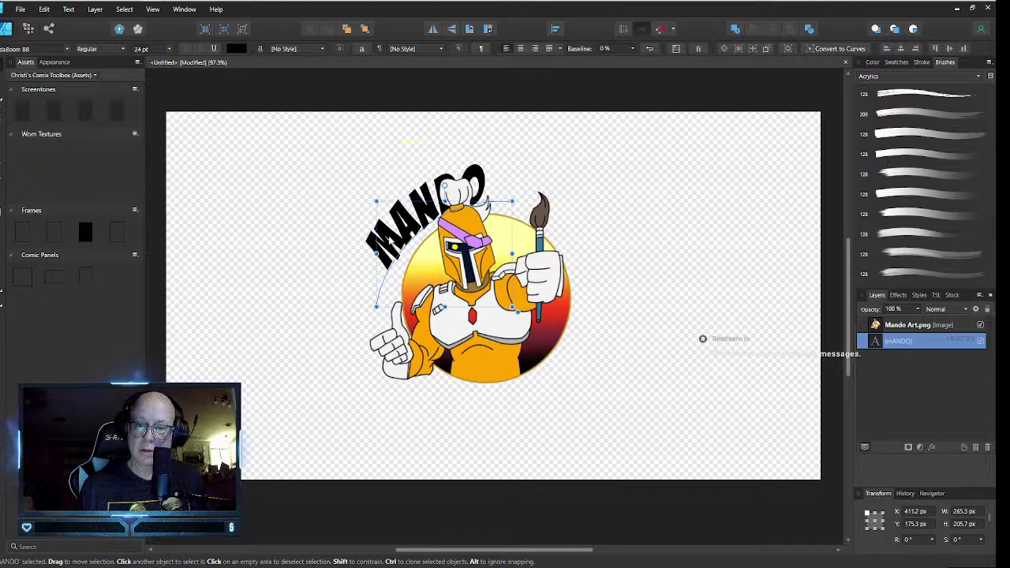
left_click_drag(374, 200, 335, 181)
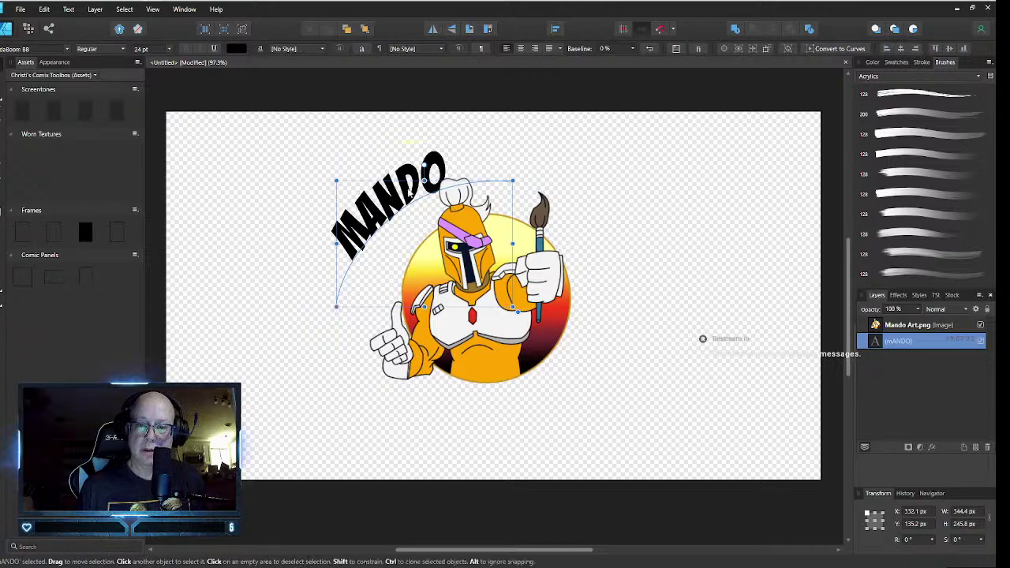
left_click_drag(382, 190, 410, 202)
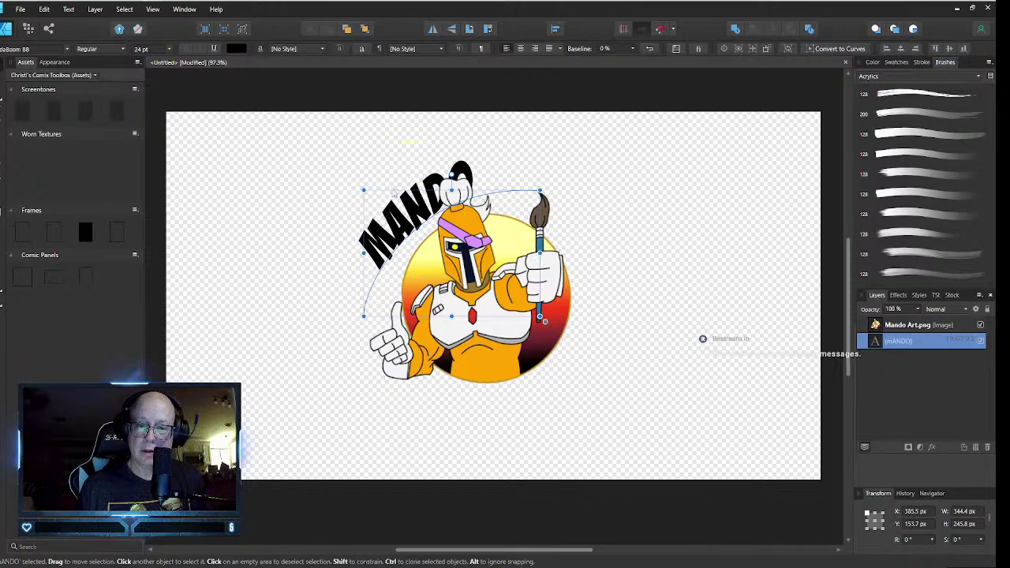
- Adjust the text path's nodes and handles to about 278 × 225 px so the lettering closely follows the ring's upper left edge
key("a")
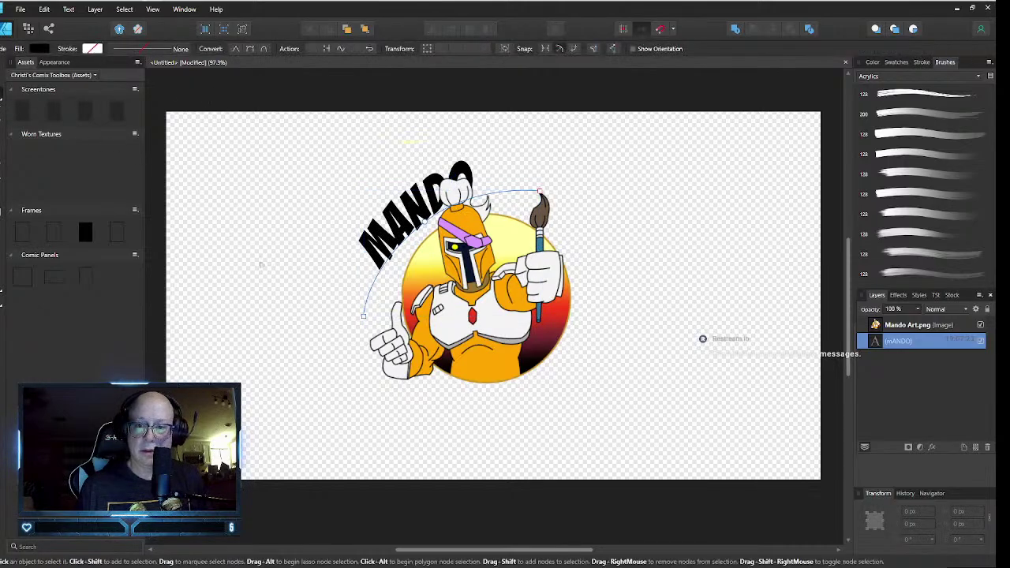
left_click_drag(365, 318, 384, 322)
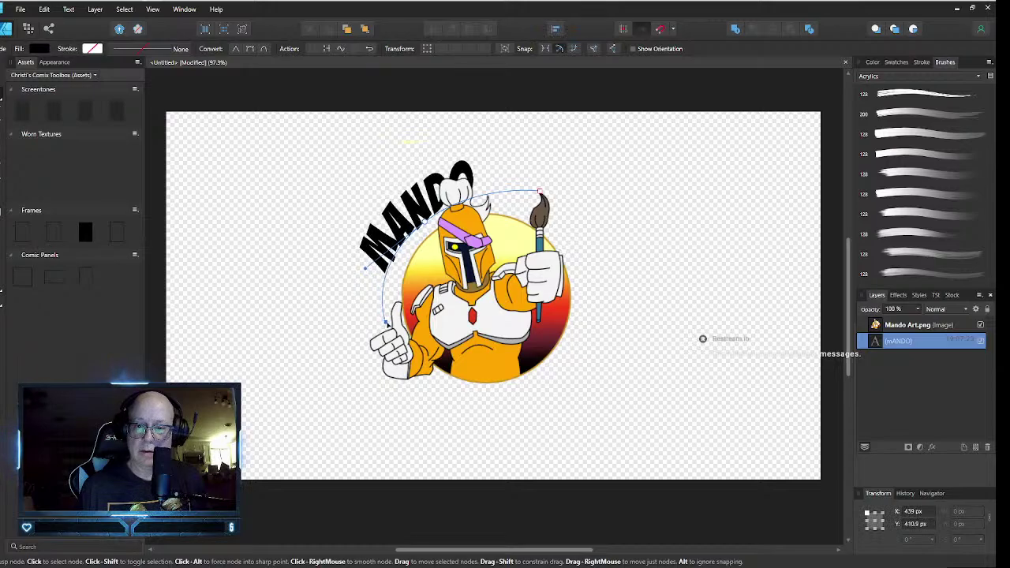
mouse_move(370, 272)
left_mouse_down()
mouse_move(384, 266)
mouse_move(376, 263)
left_mouse_up()
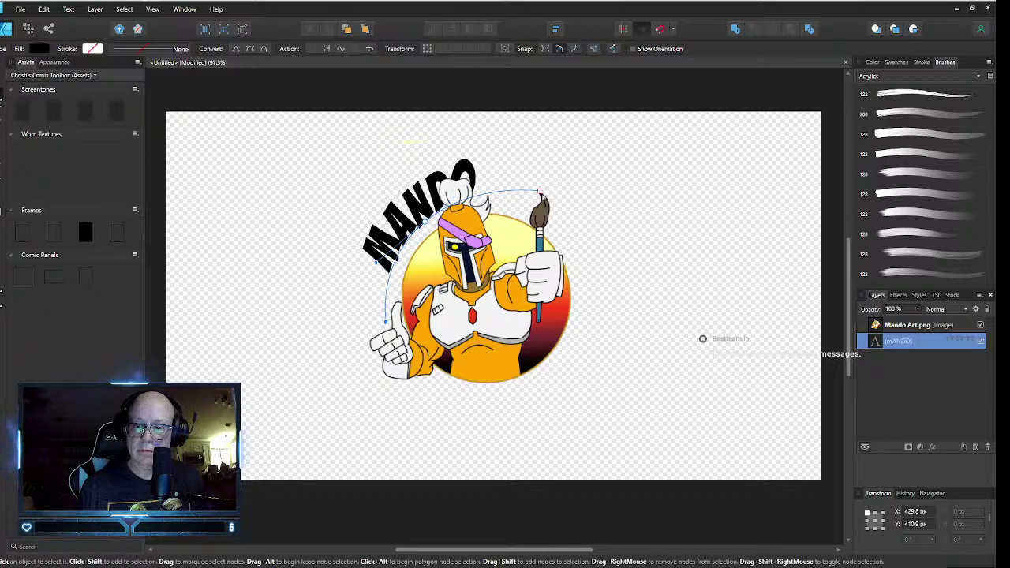
left_click(541, 197)
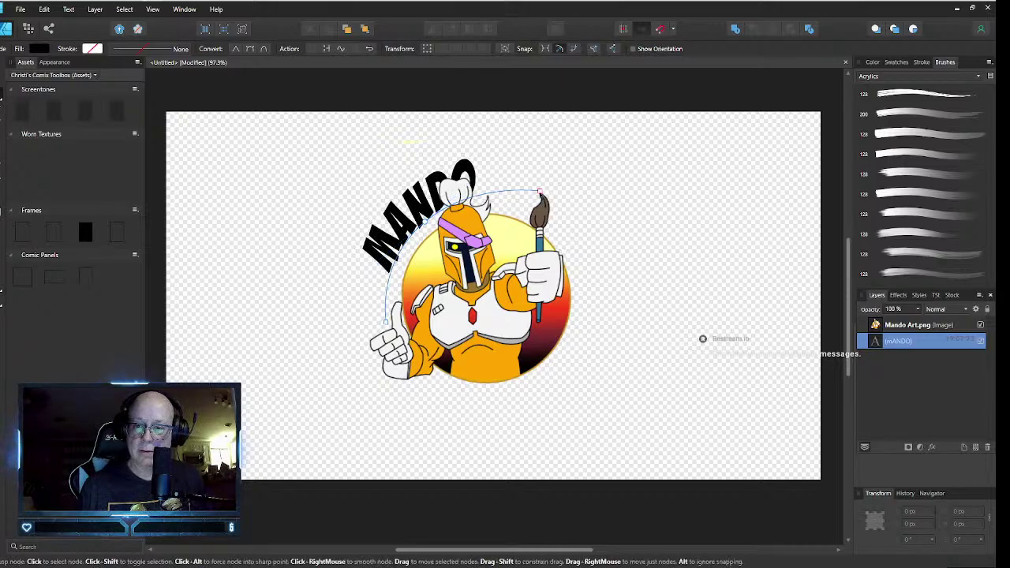
left_click_drag(540, 191, 534, 215)
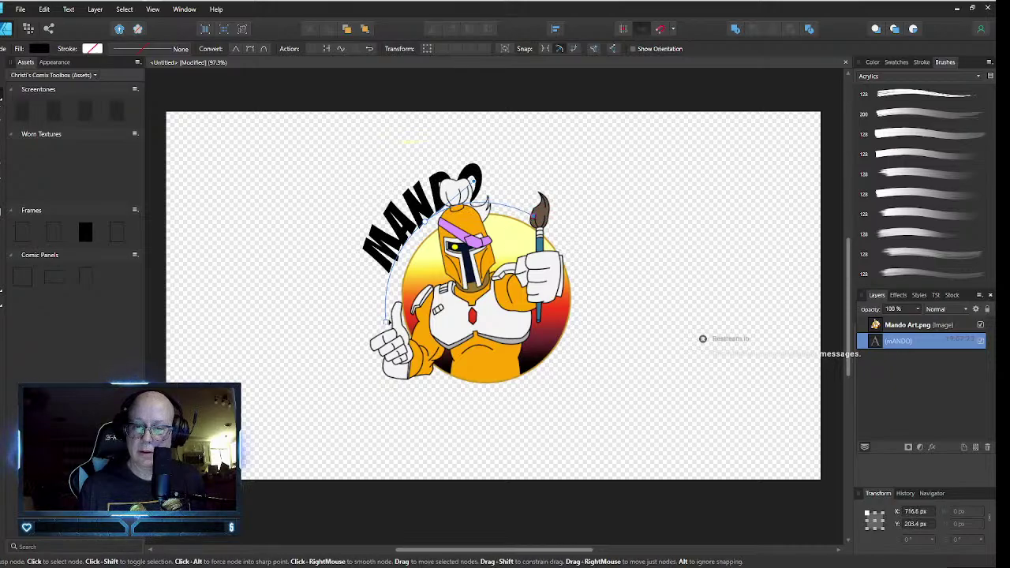
left_click_drag(388, 321, 388, 319)
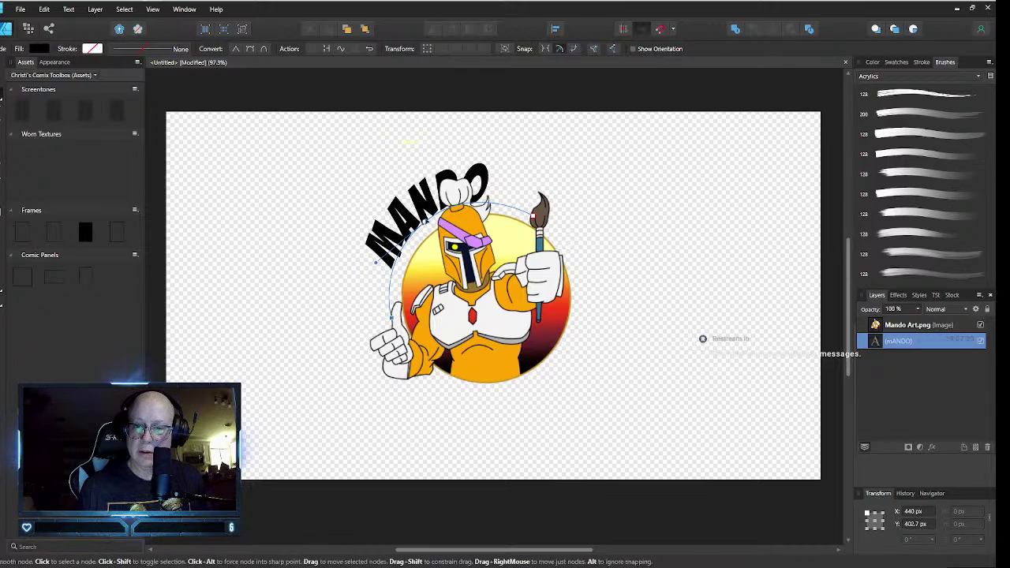
left_click_drag(426, 222, 431, 219)
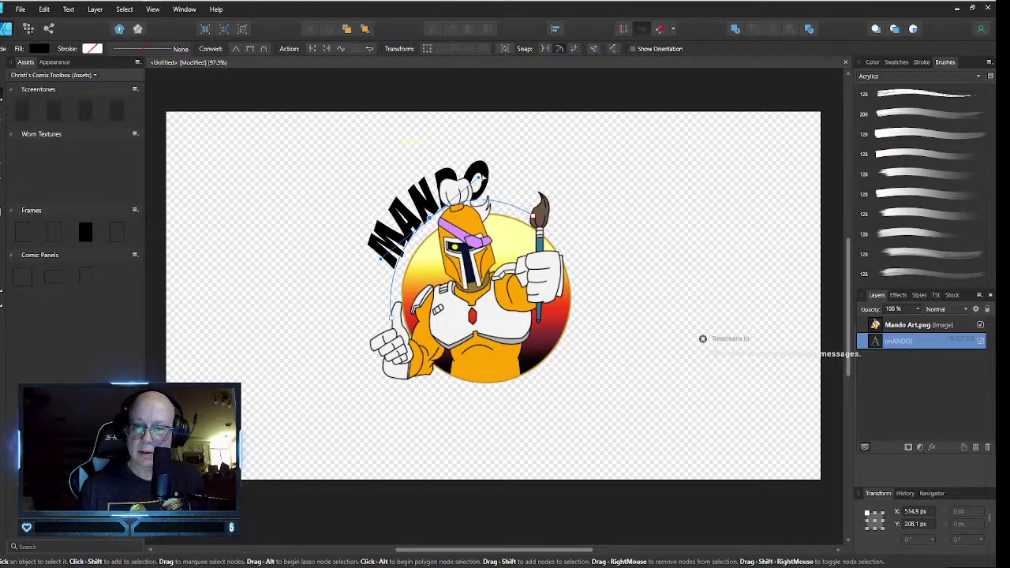
left_click_drag(479, 178, 470, 185)
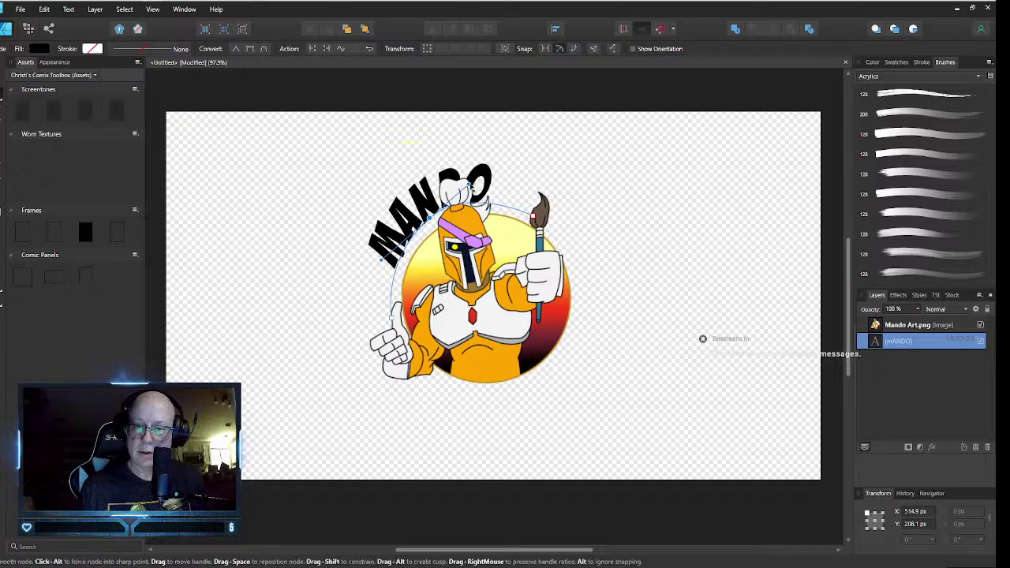
left_click(452, 194)
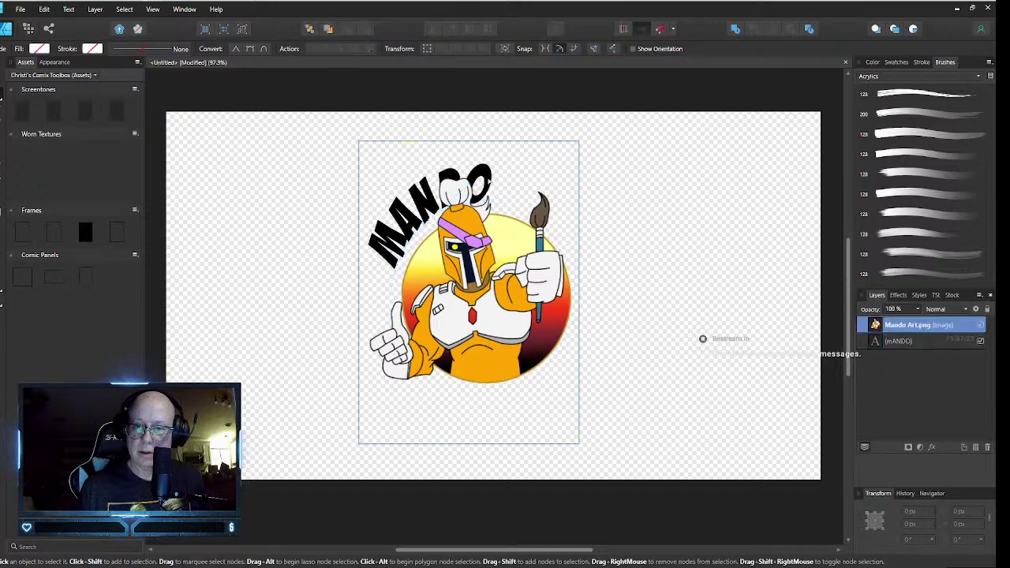
- Set the font size of the whole MANDO text to 30 pt and select the Mando Art.png image
left_click(1, 304)
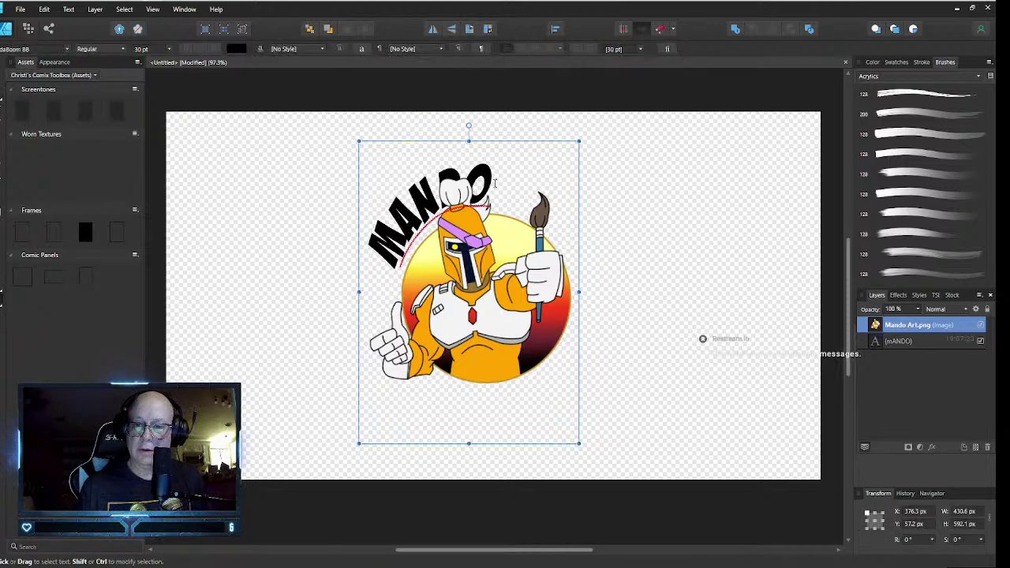
left_click_drag(495, 183, 369, 254)
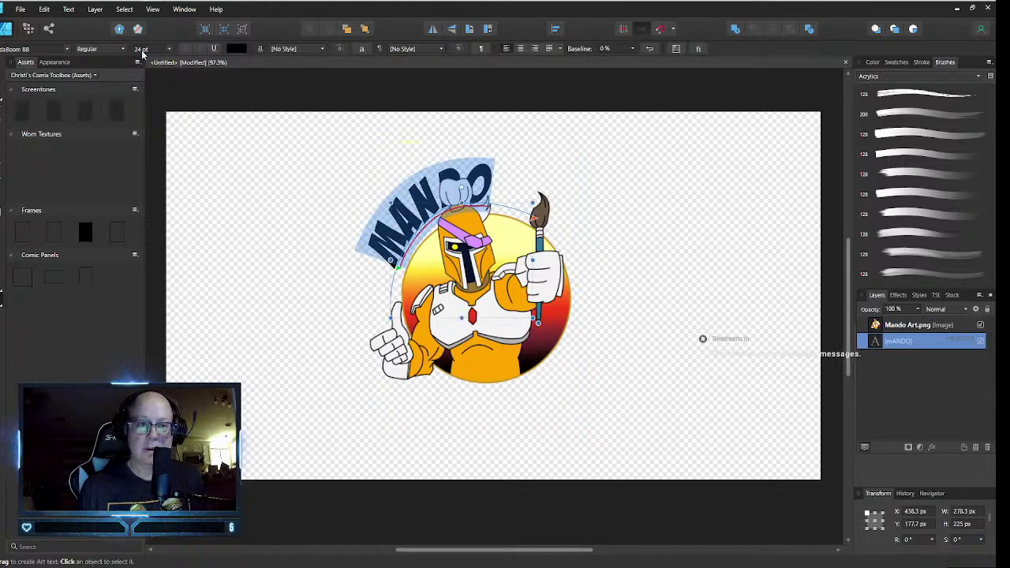
left_click(168, 50)
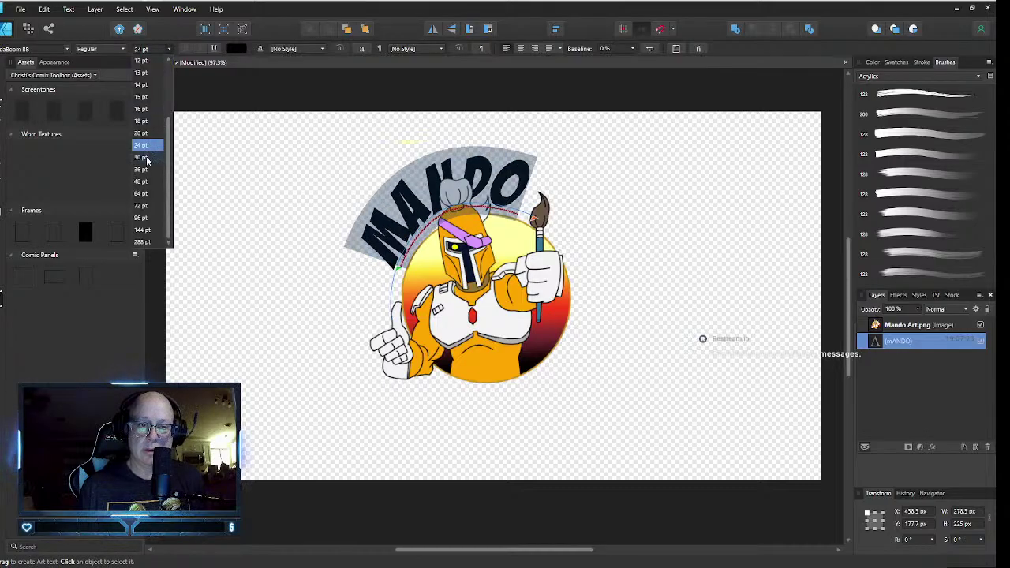
left_click(142, 158)
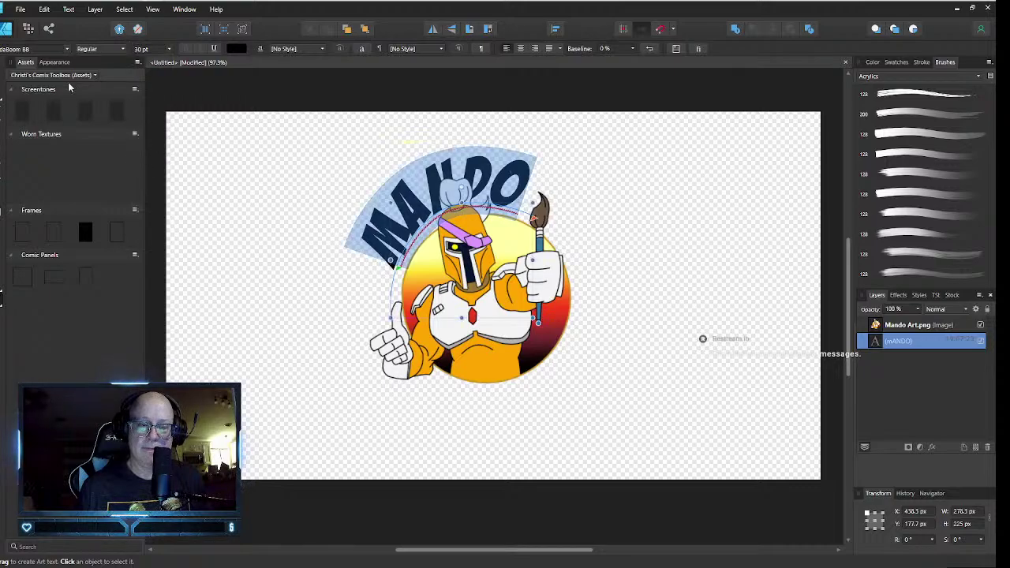
key("Escape")
left_click(251, 238)
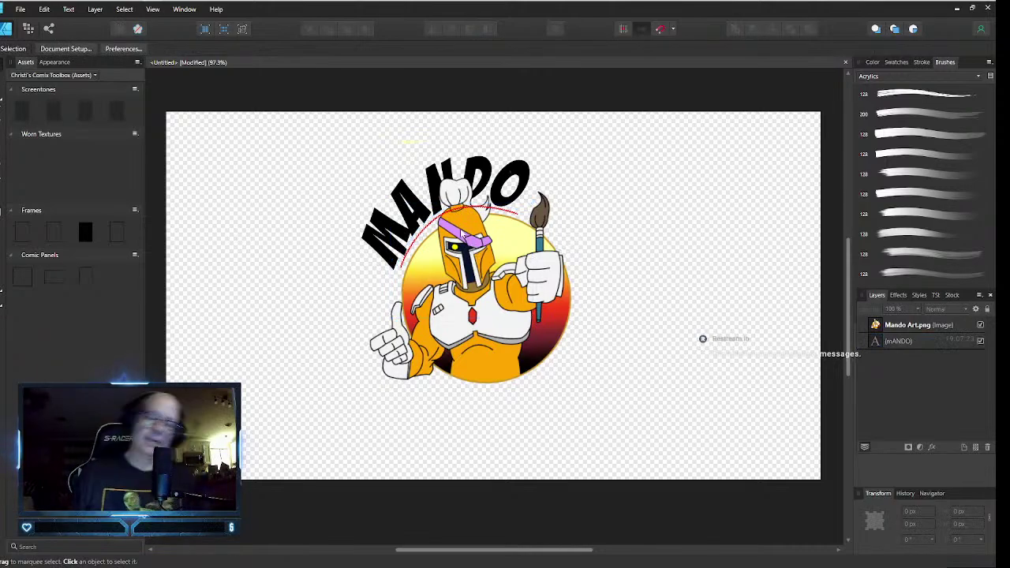
left_click(441, 213)
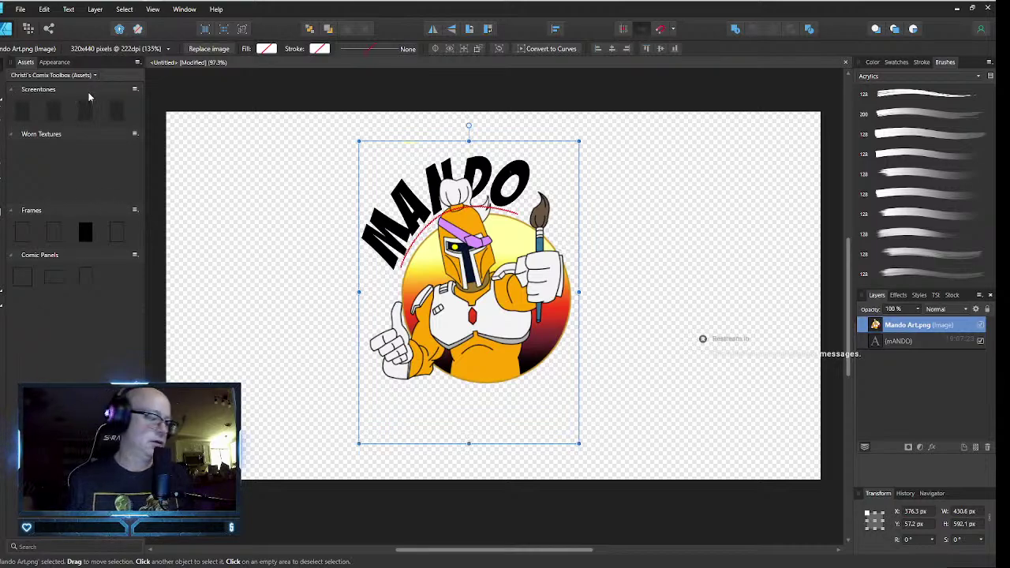
- Draw a three-node open curve with the Pen tool beneath the ring's lower right edge, ending at about X 794 px, Y 472 px
left_click(4, 136)
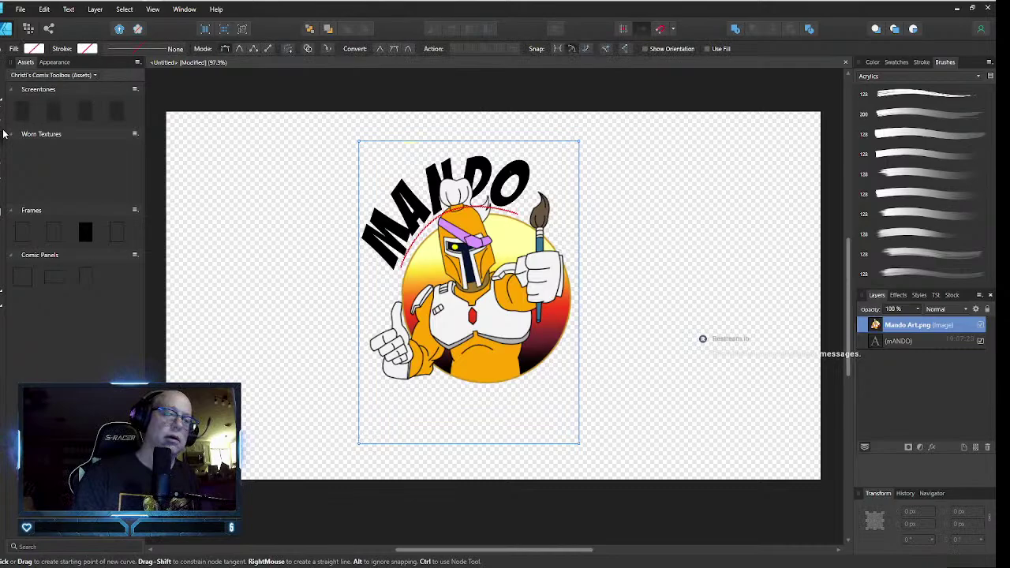
left_click(452, 404)
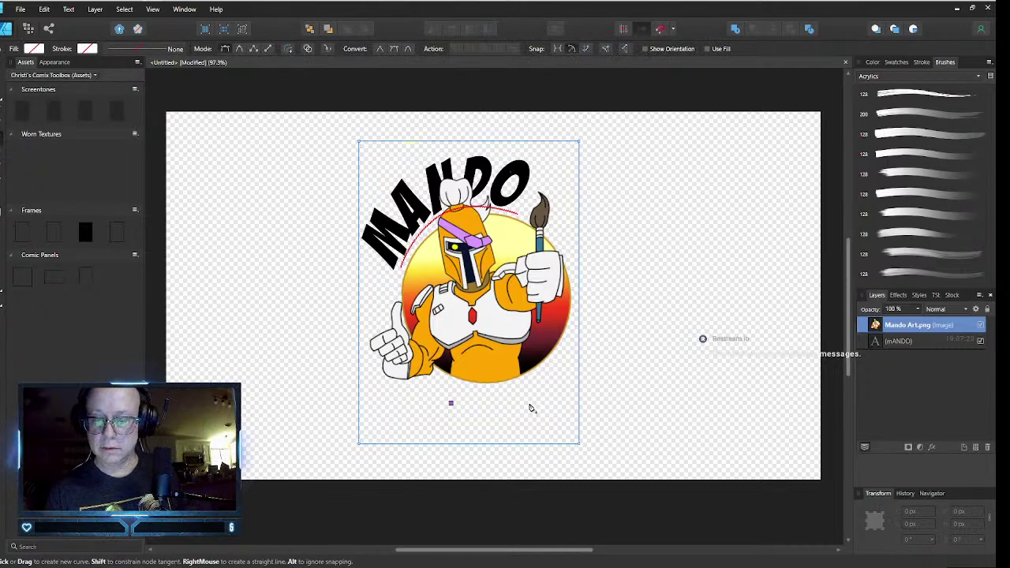
left_click_drag(523, 404, 546, 396)
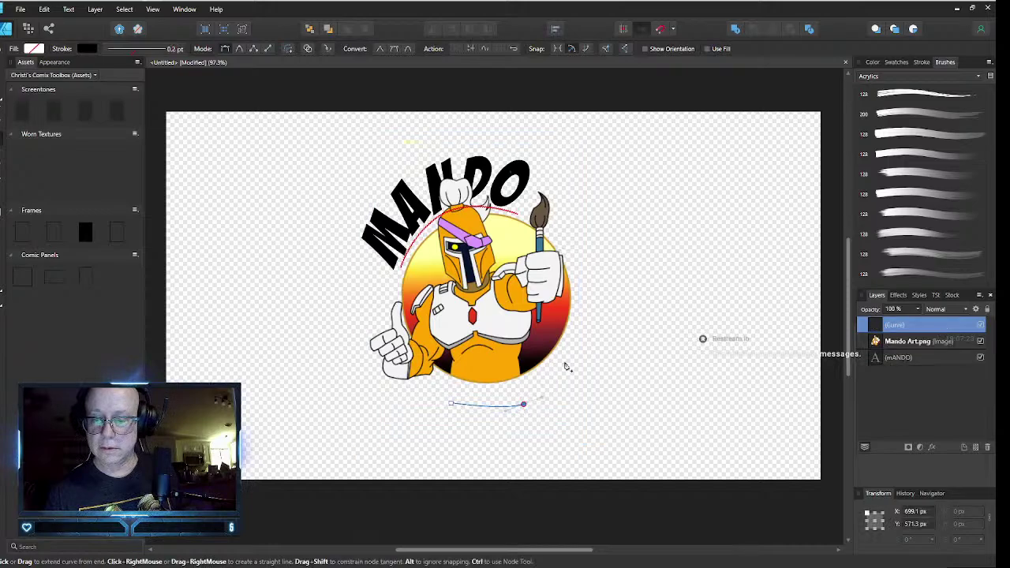
left_click(572, 354)
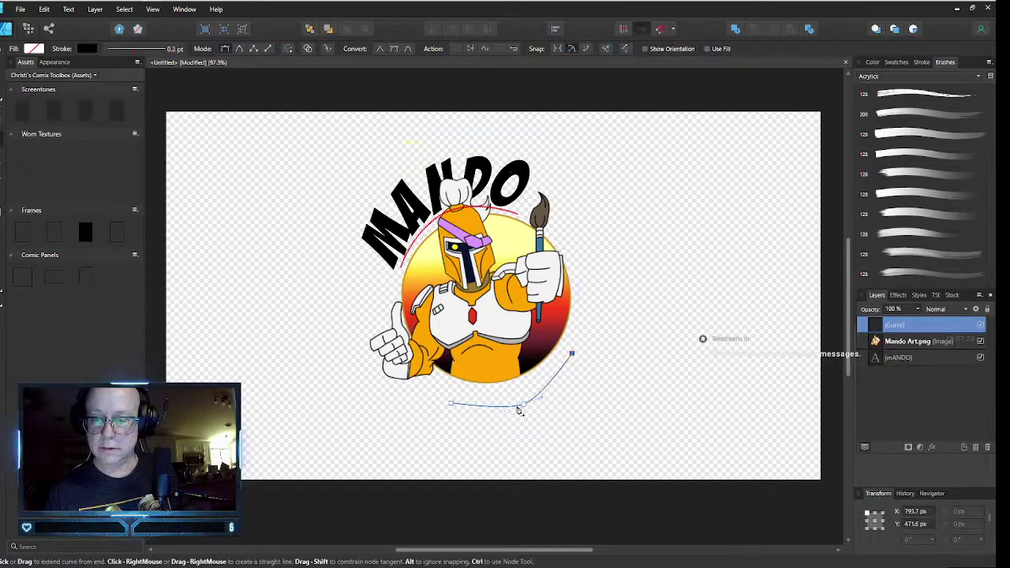
- Adjust the curve's nodes and handles to about 233 × 111 px so it closely follows the ring's lower right edge
left_click(12, 98)
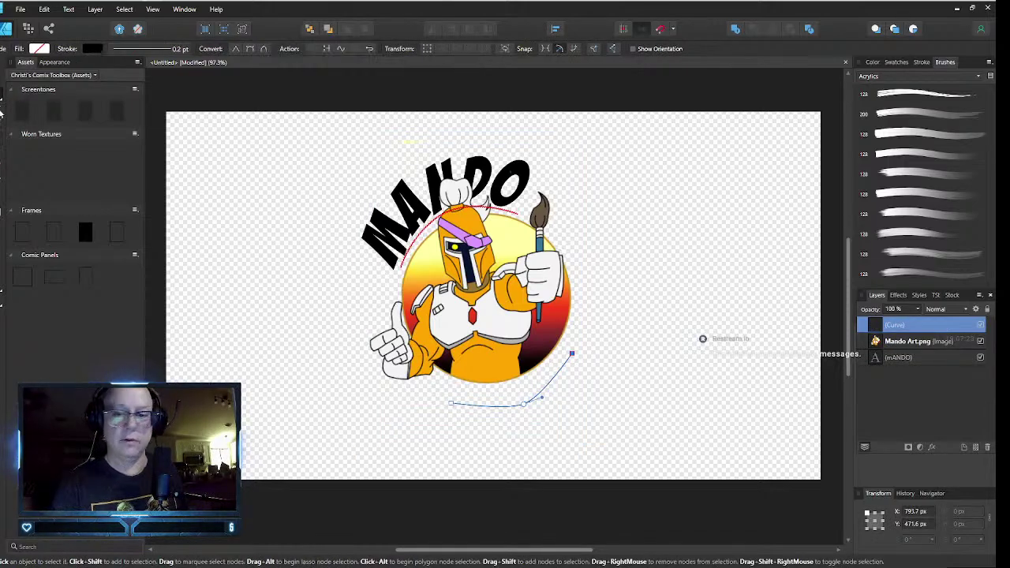
left_click_drag(542, 399, 491, 418)
left_click(523, 404)
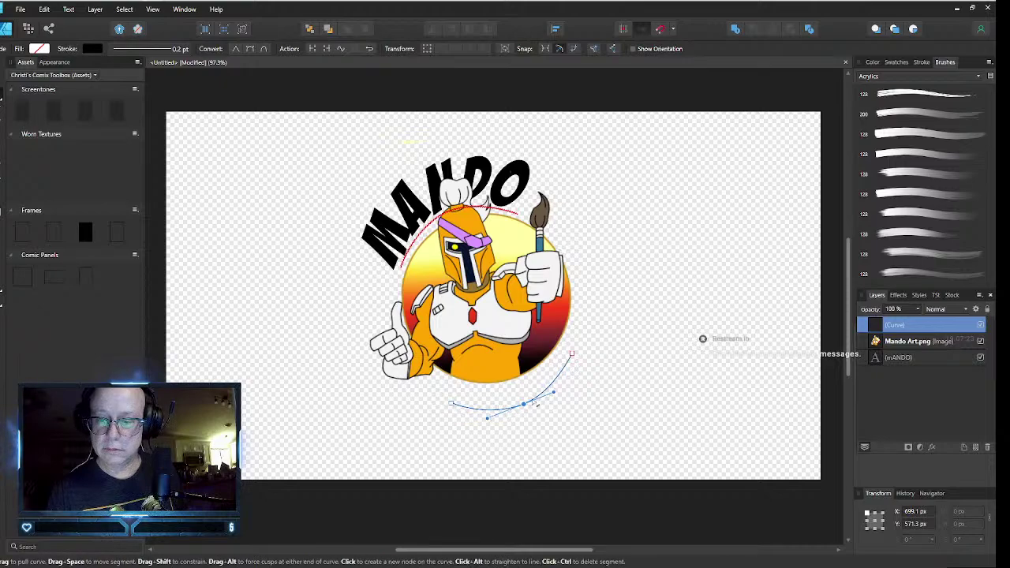
left_click_drag(554, 392, 564, 393)
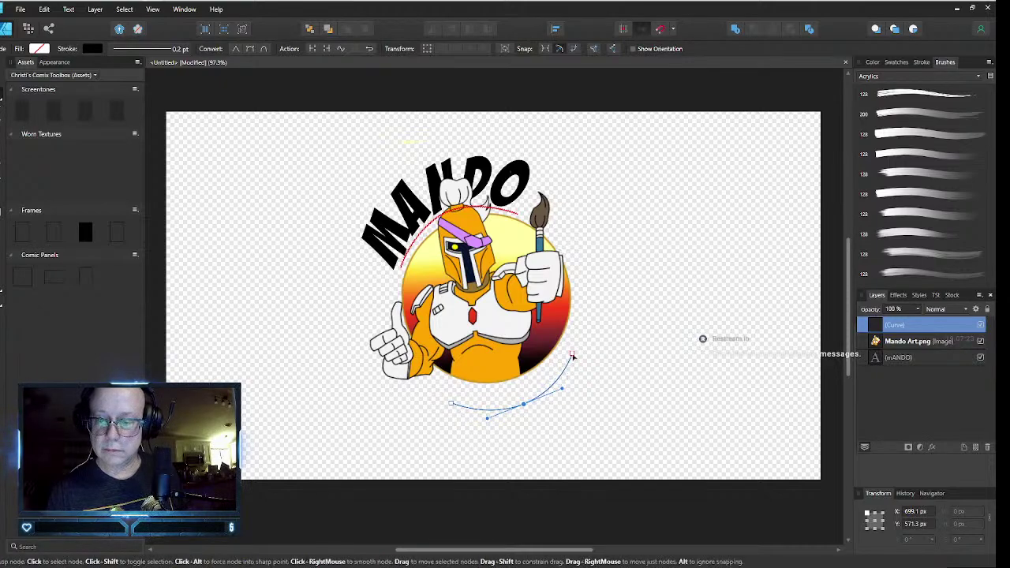
left_click_drag(571, 355, 573, 345)
left_click_drag(523, 404, 521, 392)
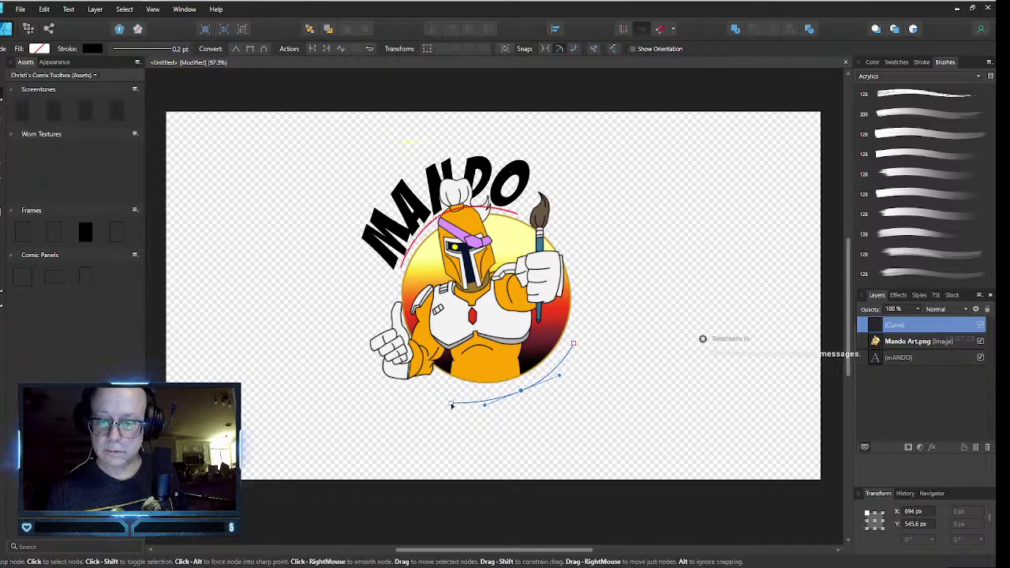
left_click_drag(451, 405, 451, 394)
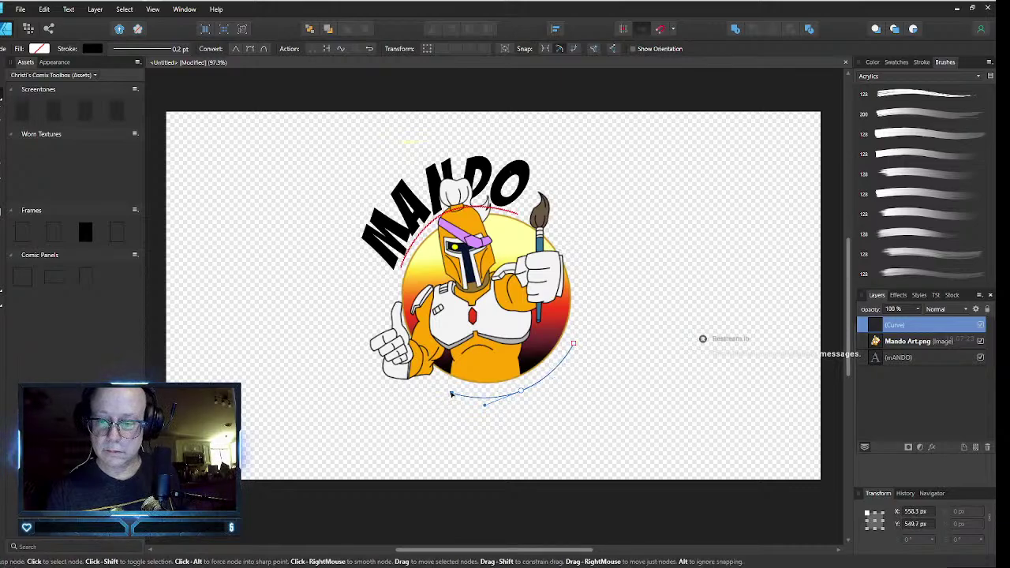
left_click(572, 342)
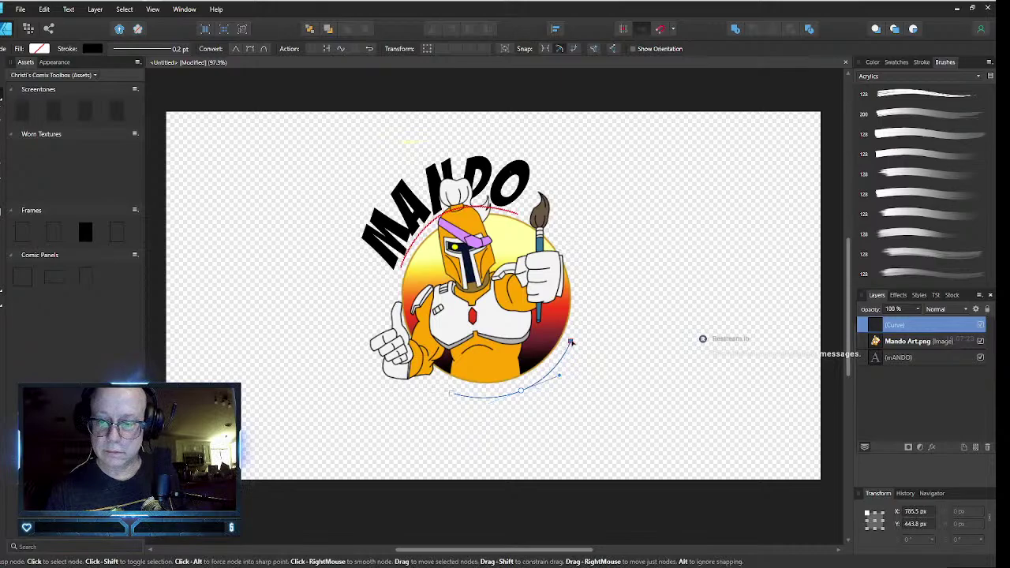
left_click(521, 390)
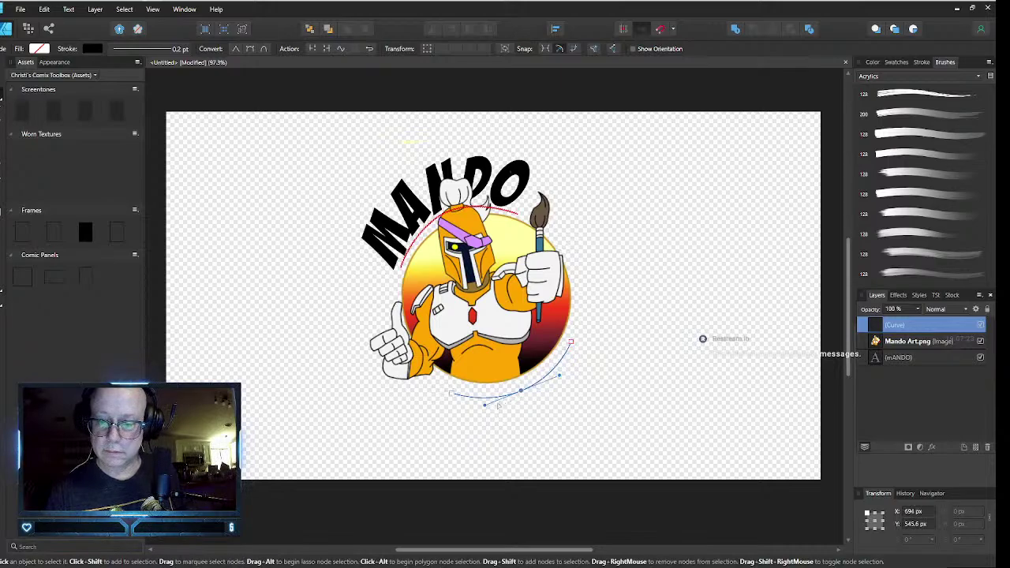
- Turn the lower curve into an artistic text path and enter ART along it
left_click(2, 300)
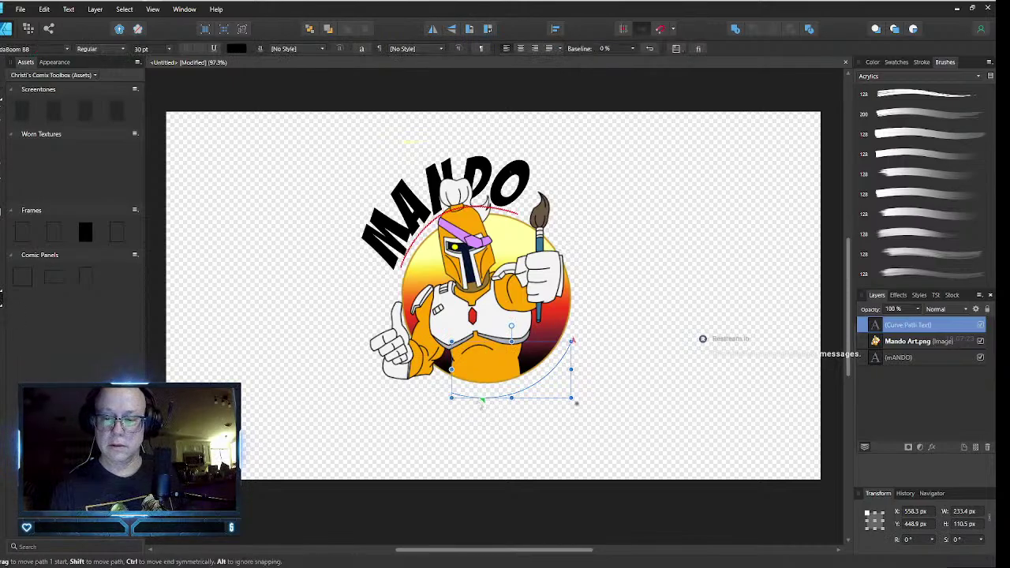
left_click(483, 401)
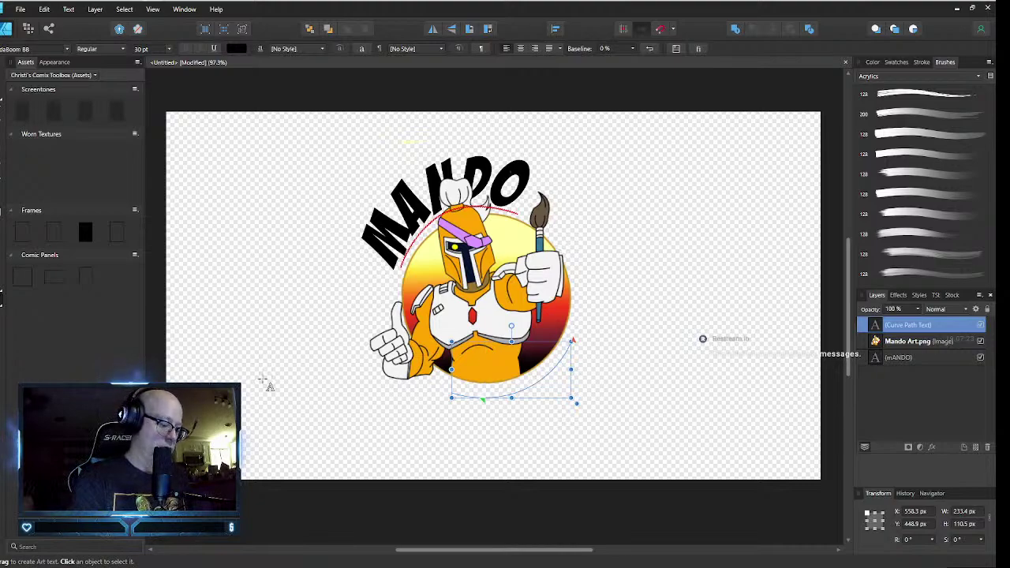
type("ART")
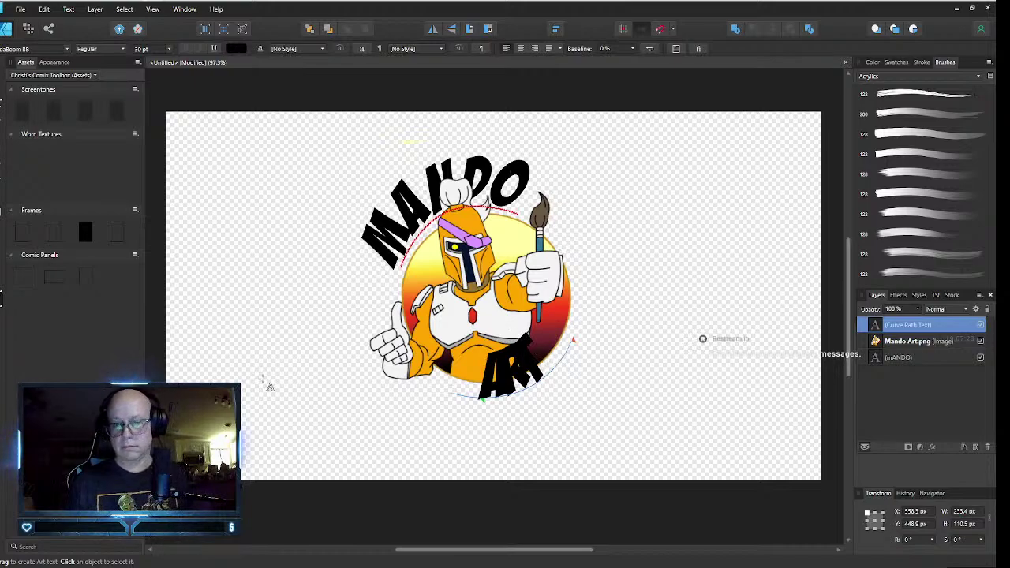
key("Escape")
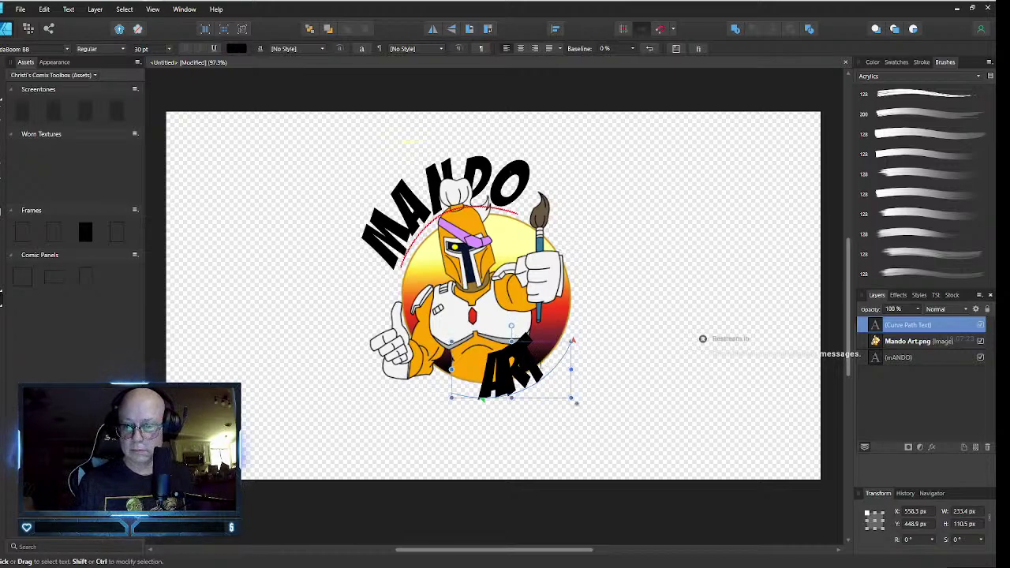
- Adjust the start and end markers of the ART path text to place the lettering on the curve's outer side, below the ring
left_click_drag(539, 361, 479, 373)
key("Escape")
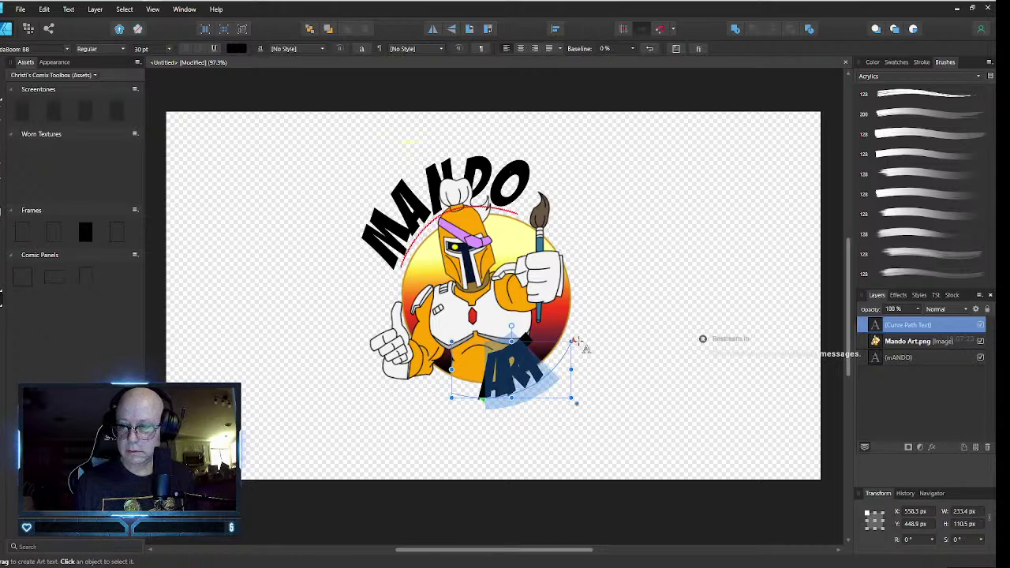
left_click_drag(574, 342, 561, 361)
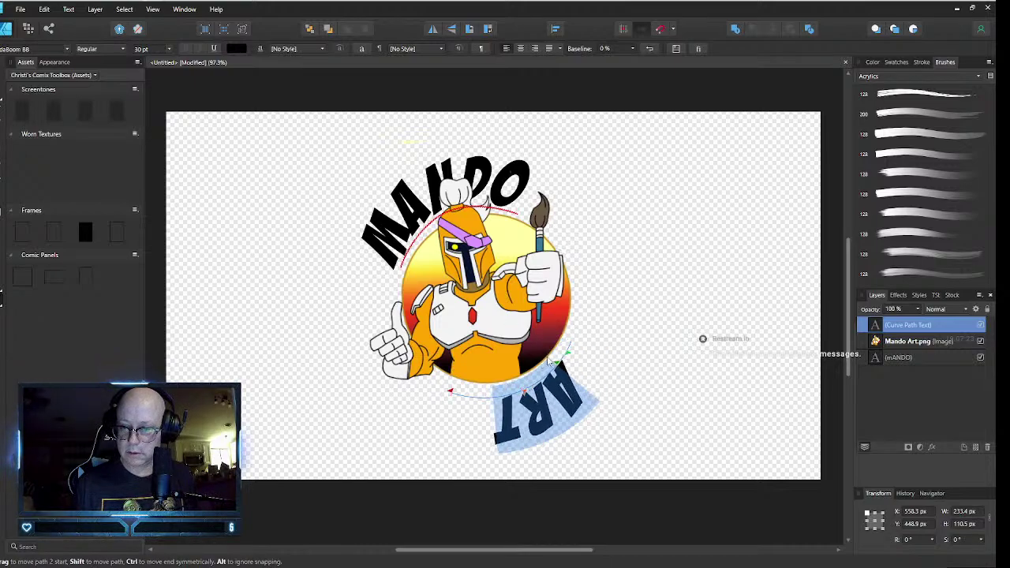
left_click_drag(452, 394, 463, 395)
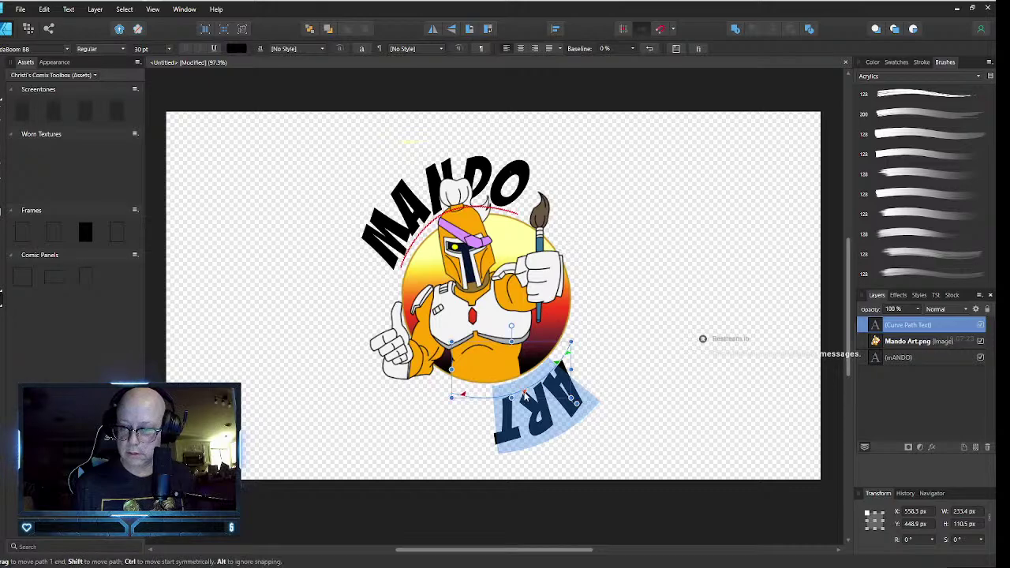
left_click_drag(524, 393, 488, 400)
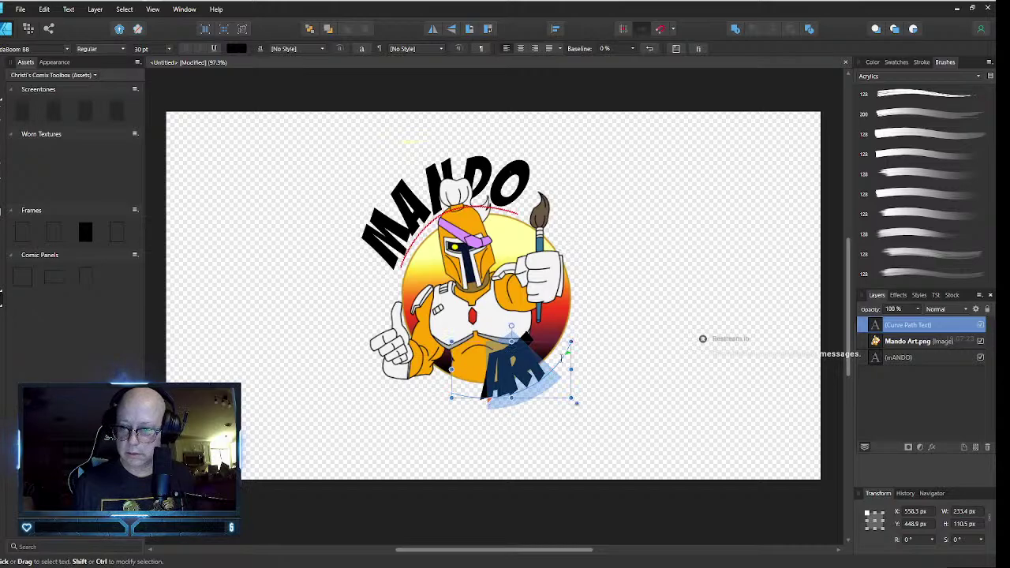
mouse_move(489, 401)
left_mouse_down()
mouse_move(454, 400)
mouse_move(501, 399)
left_mouse_up()
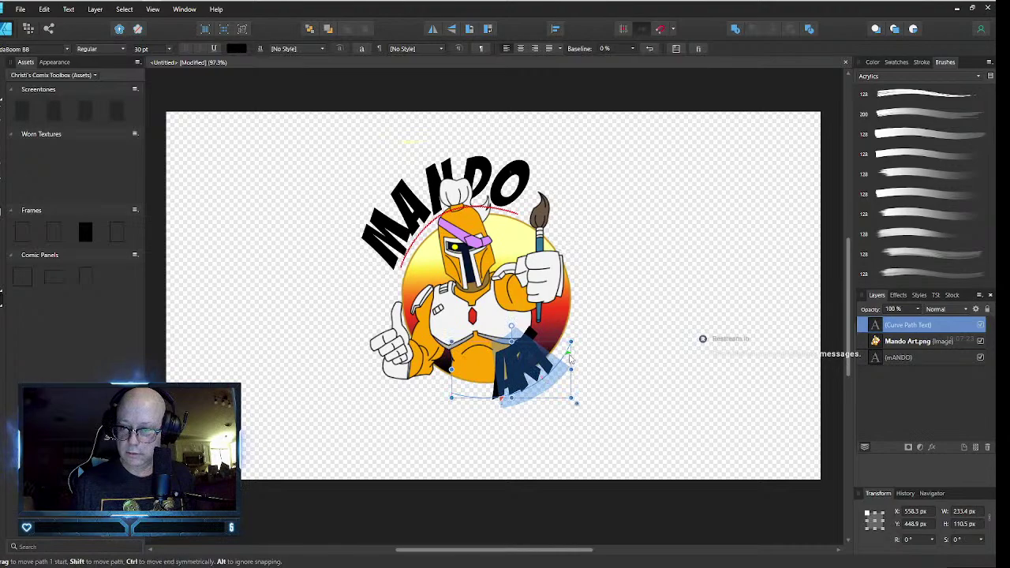
mouse_move(569, 355)
left_mouse_down()
mouse_move(543, 372)
mouse_move(558, 364)
left_mouse_up()
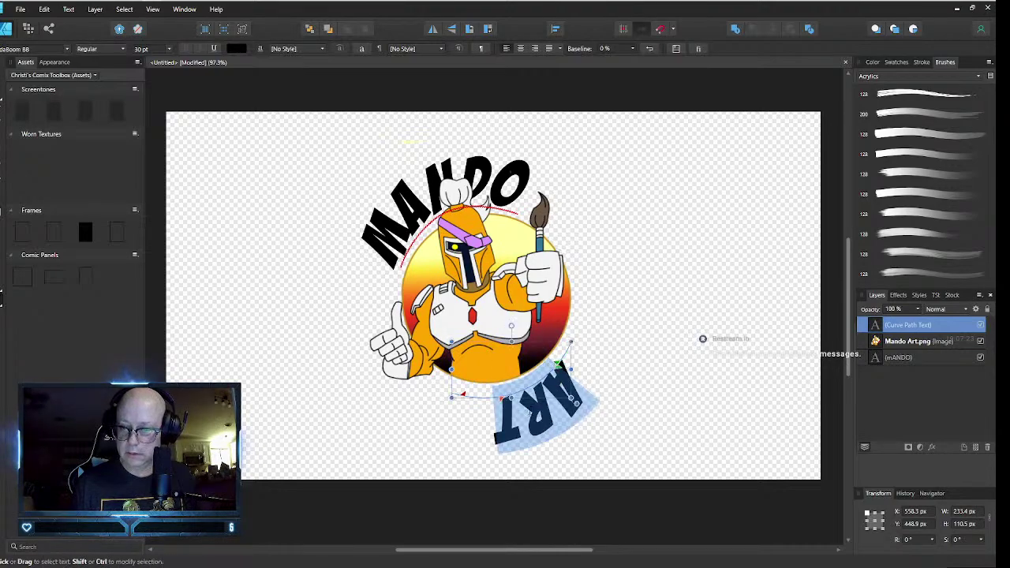
right_click(539, 416)
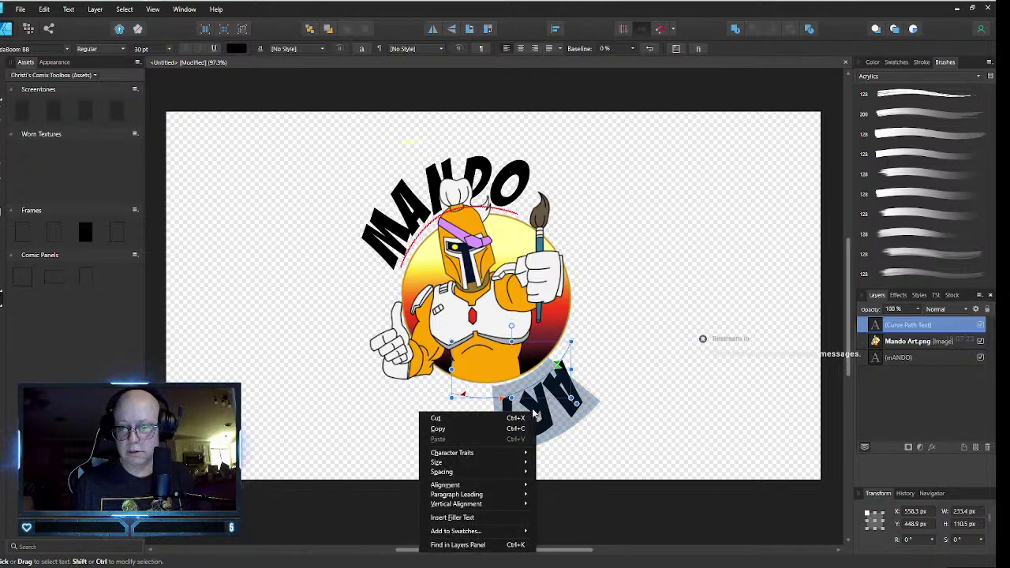
mouse_move(495, 455)
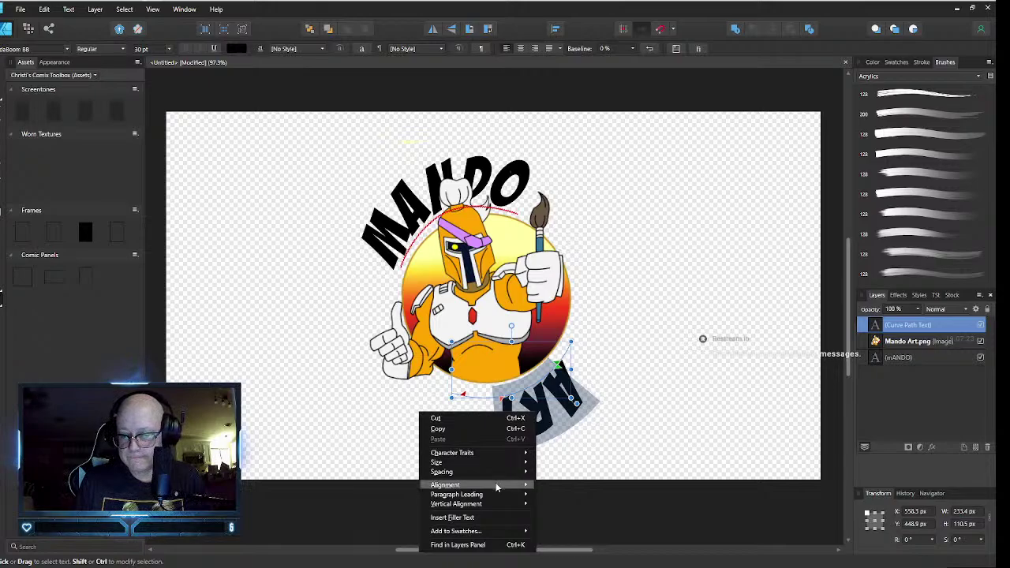
mouse_move(496, 487)
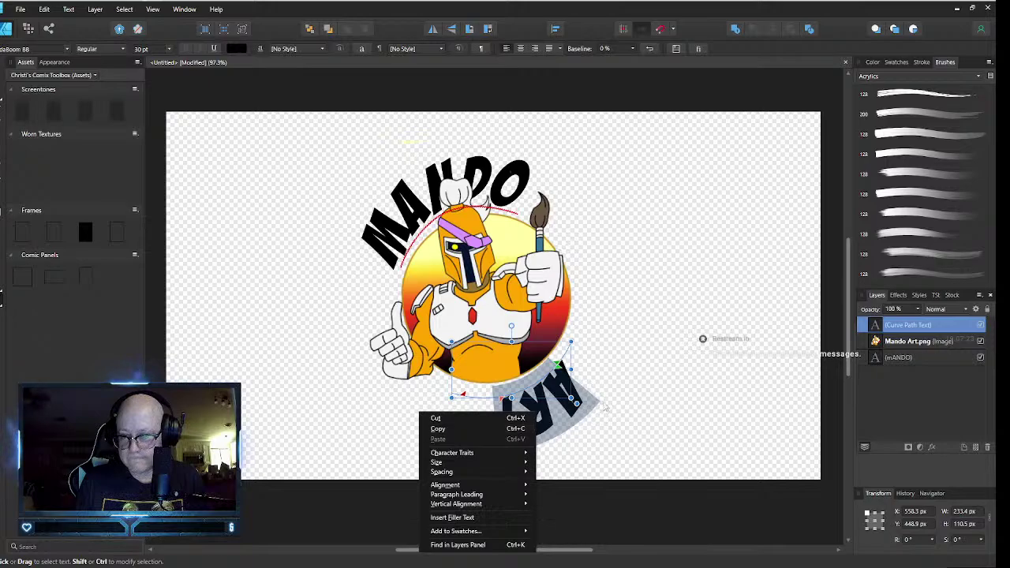
left_click(615, 390)
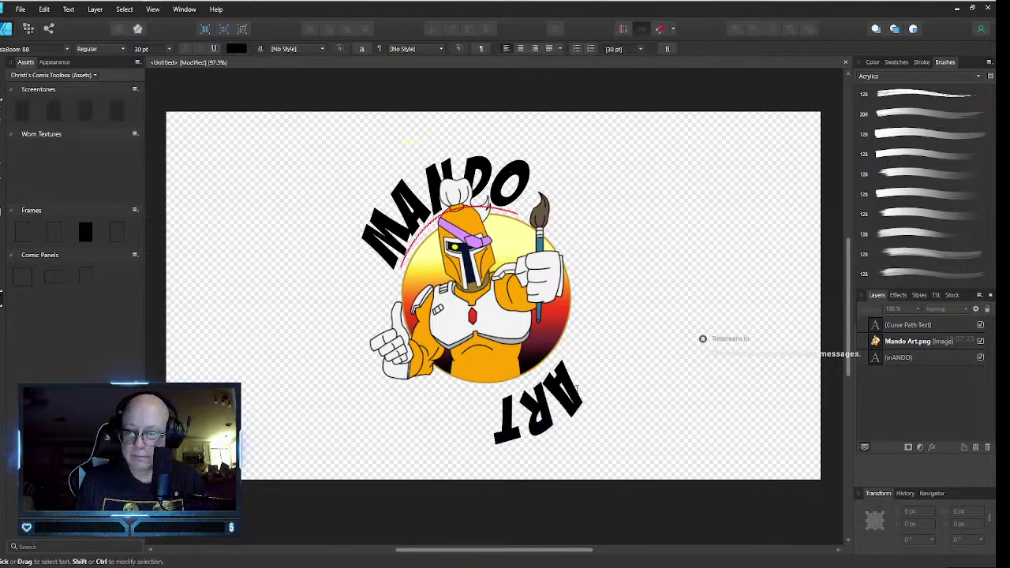
- Clear the ART lettering from the lower path text and re-enter ART with the Artistic Text Tool
left_click_drag(577, 382, 496, 410)
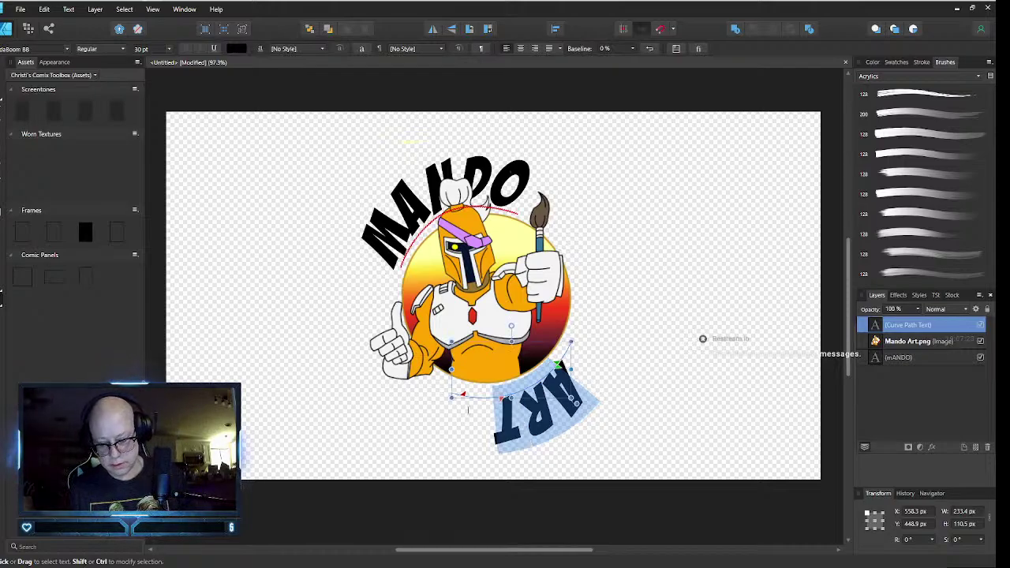
key("BackSpace")
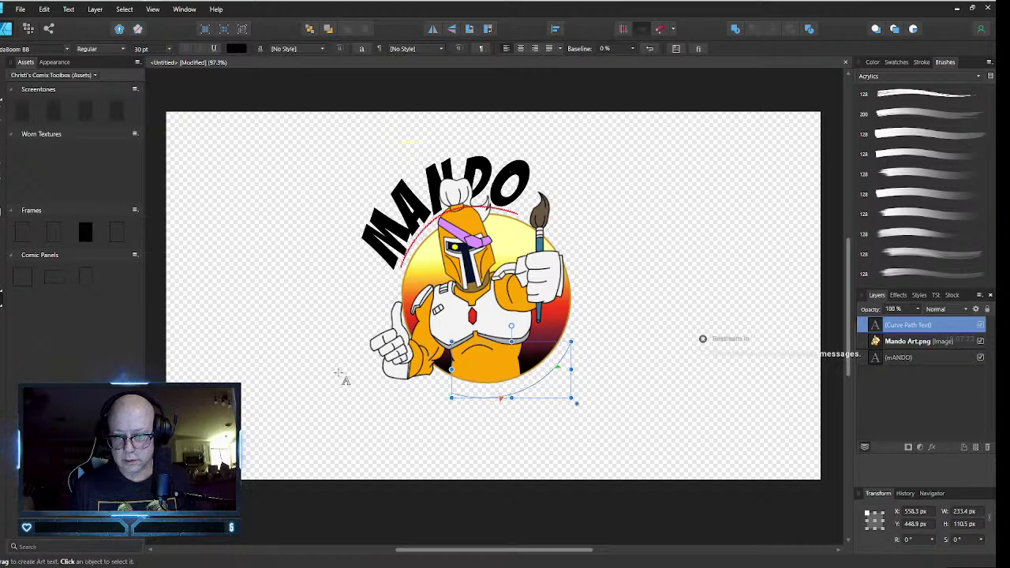
left_click(4, 78)
left_click(224, 214)
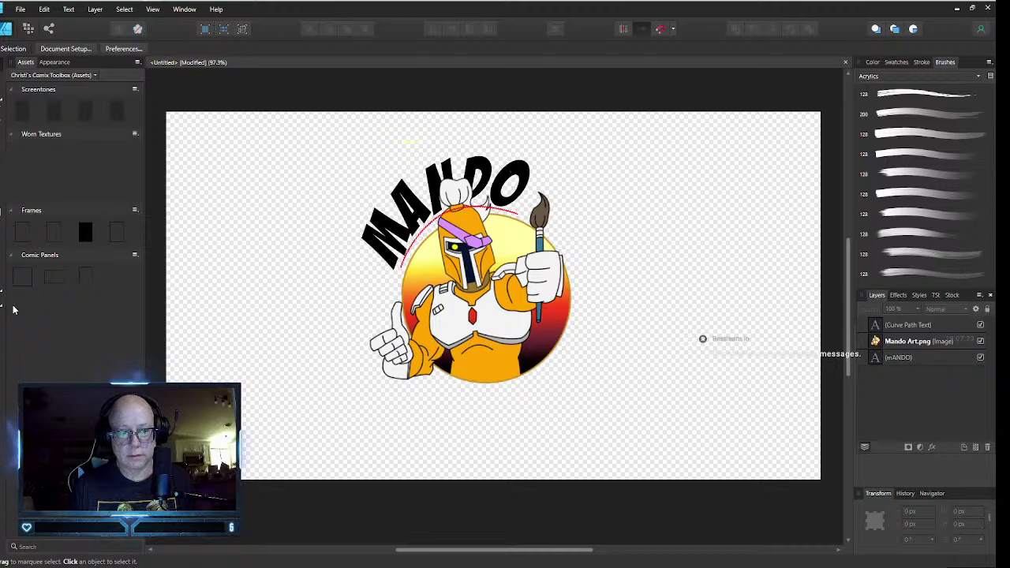
key("t")
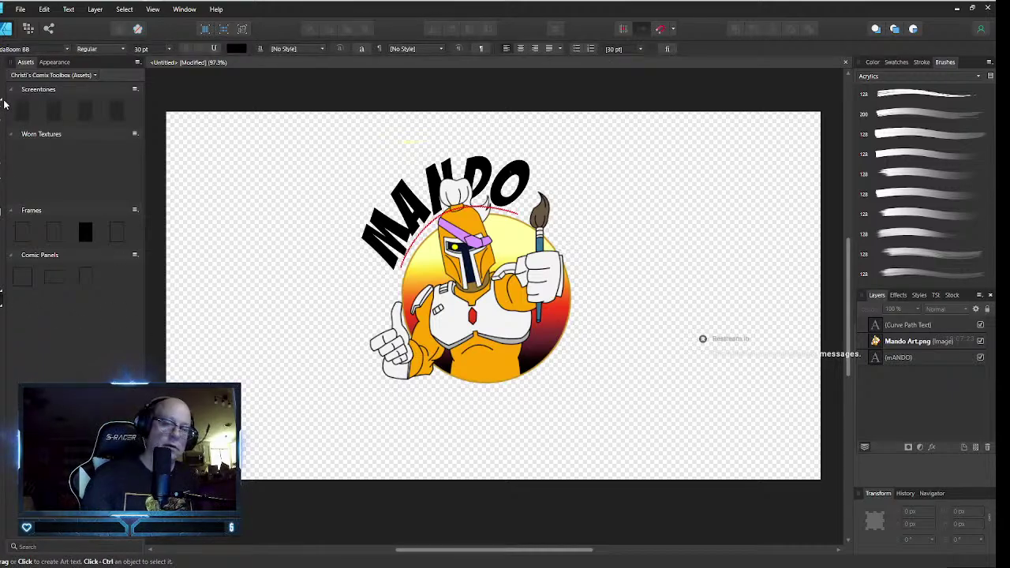
left_click(936, 324)
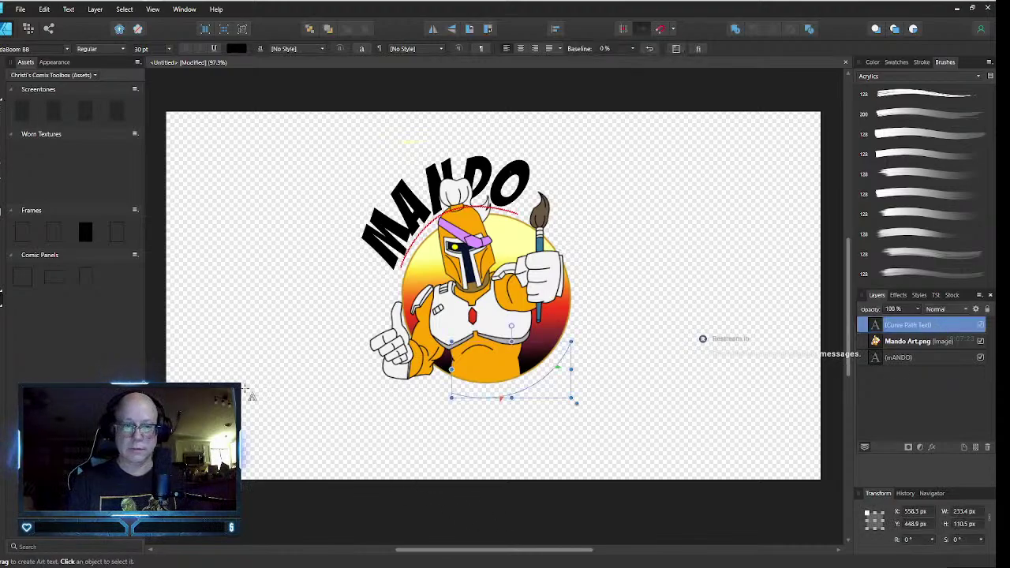
left_click(10, 309)
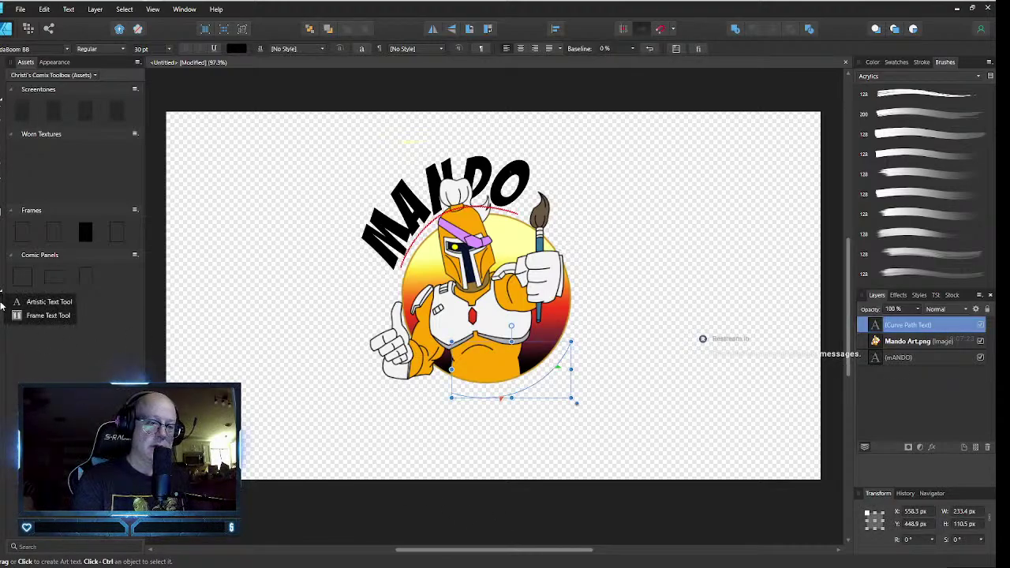
left_click(51, 303)
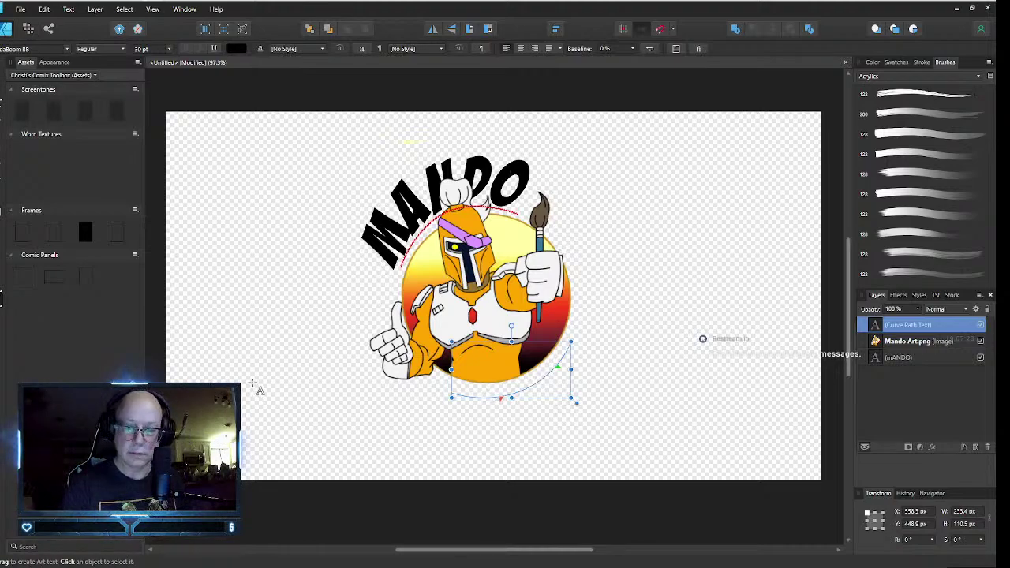
key("v")
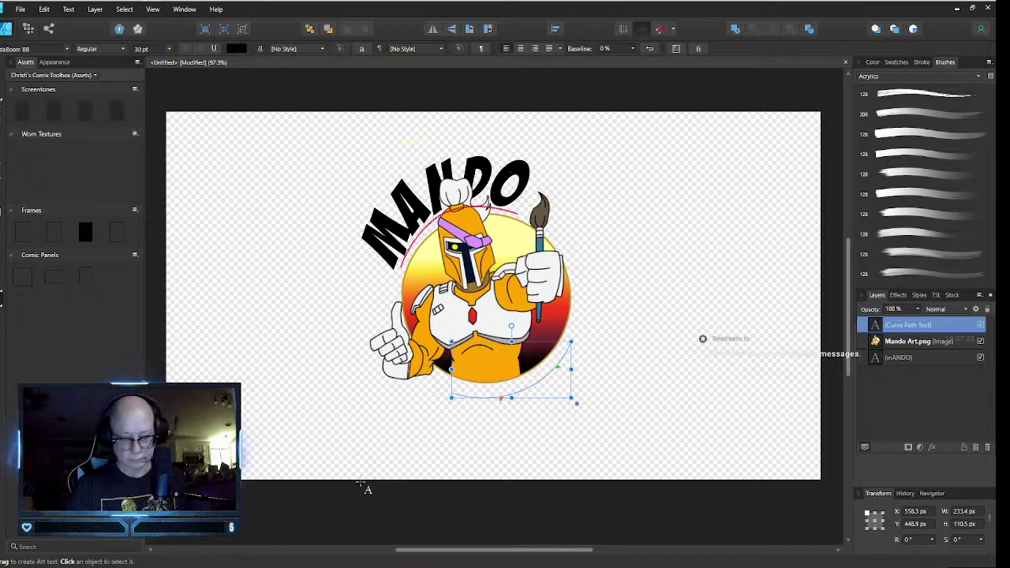
type("ART")
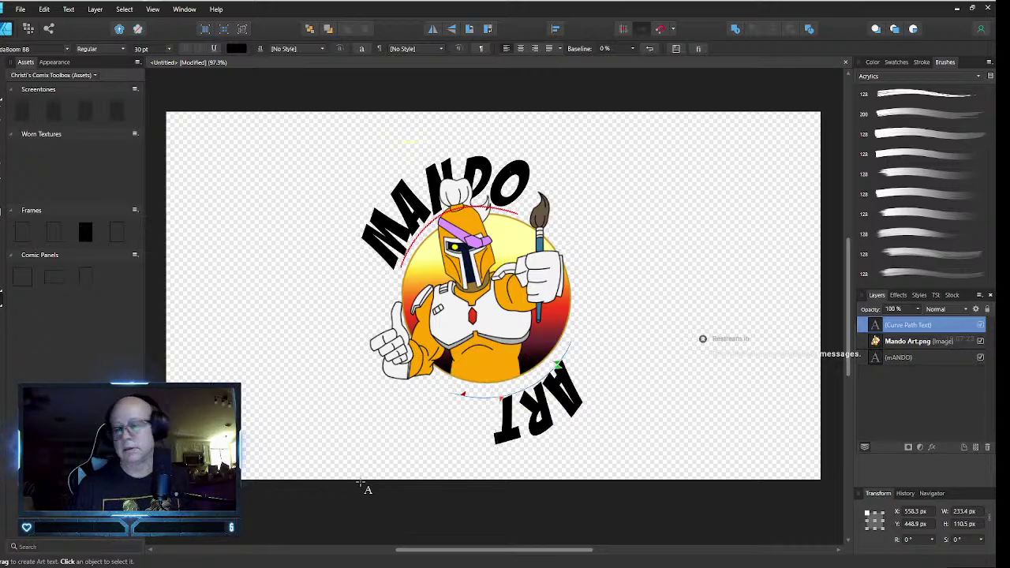
key("Escape")
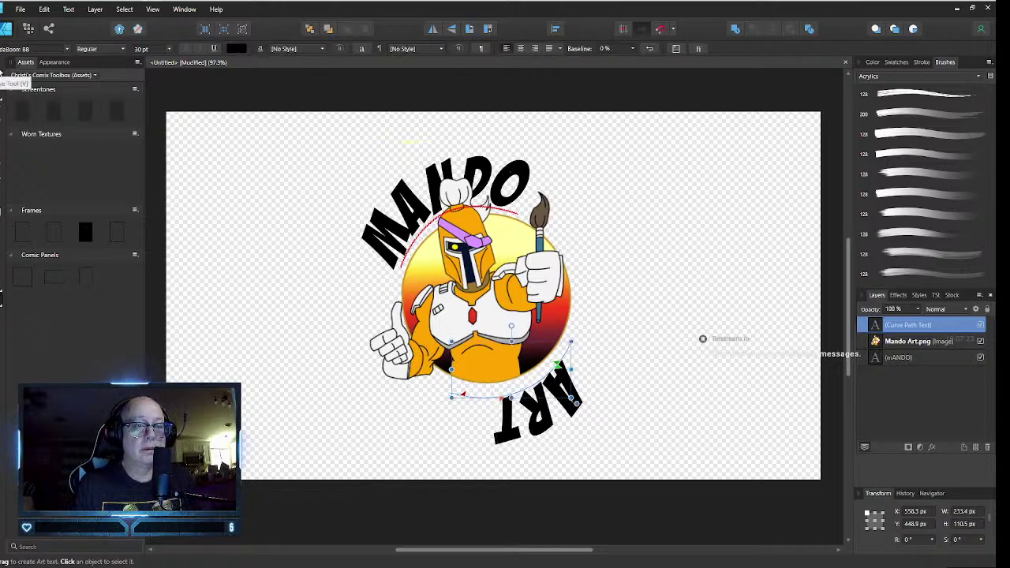
- Try reshaping the ART path into a rising arc about 298 × 127 px and flipping the lettering onto its upper side
key("a")
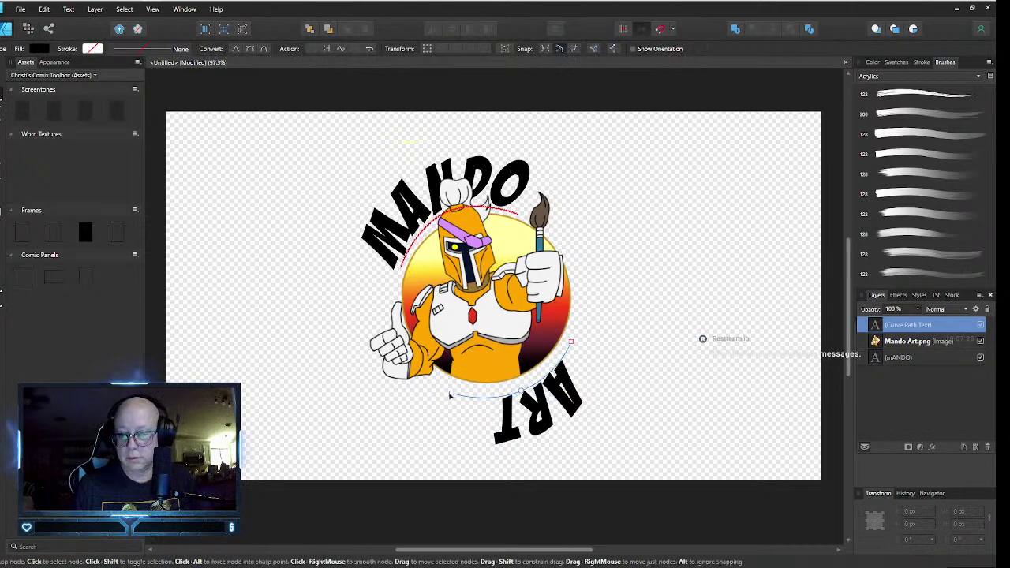
left_click_drag(451, 393, 444, 382)
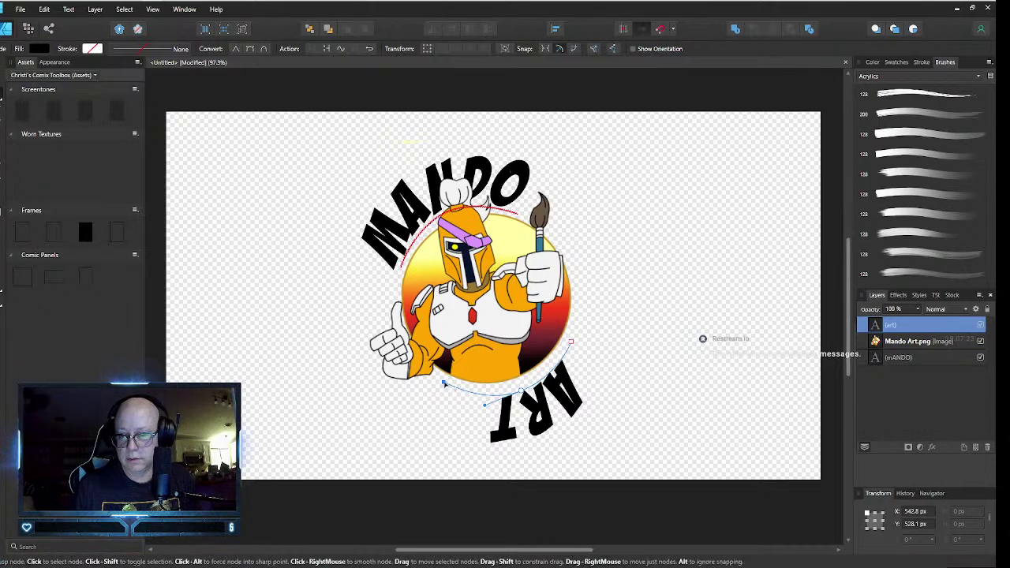
left_click_drag(444, 382, 451, 442)
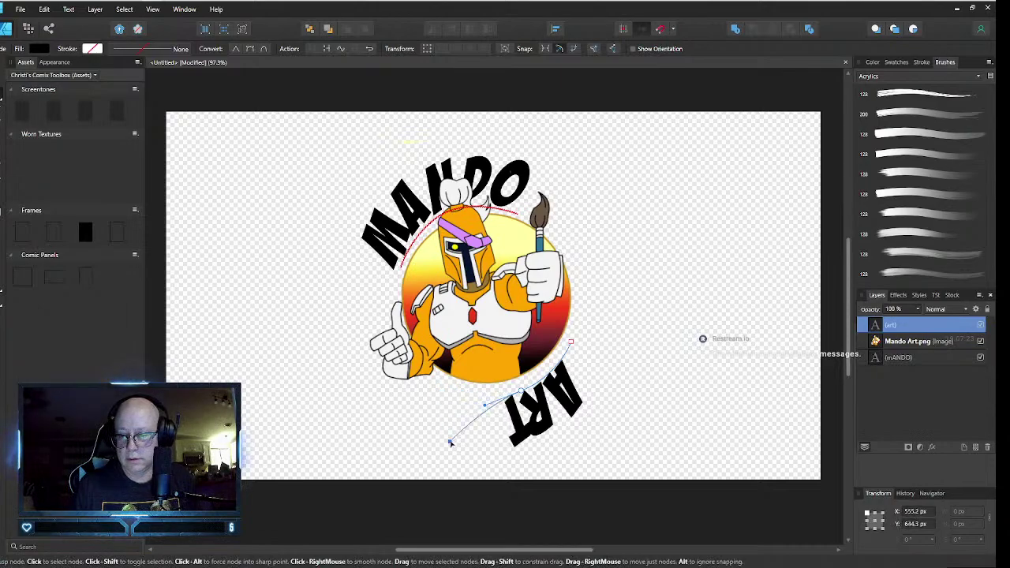
left_click_drag(572, 345, 597, 386)
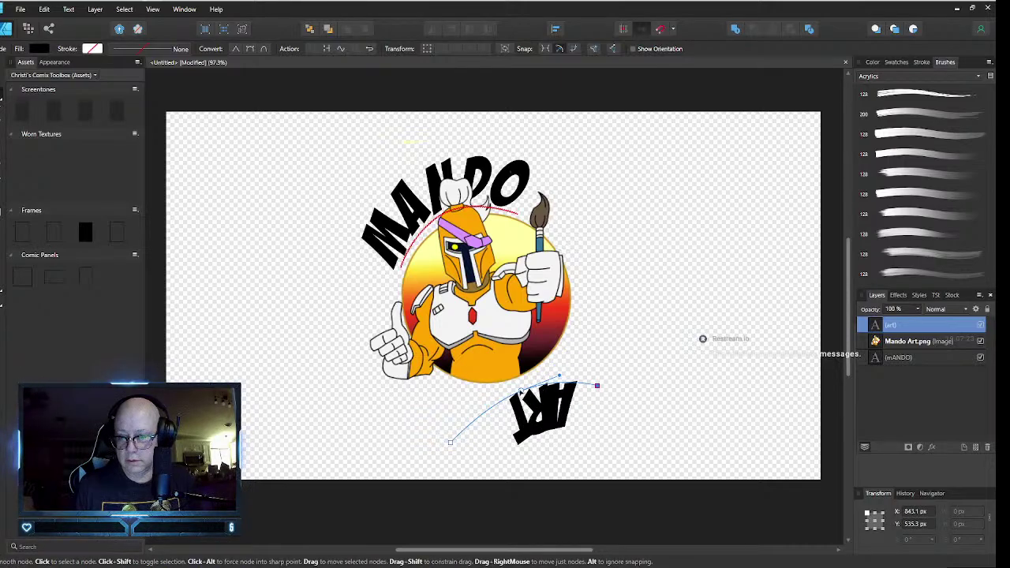
left_click(521, 392)
left_click_drag(486, 405, 474, 409)
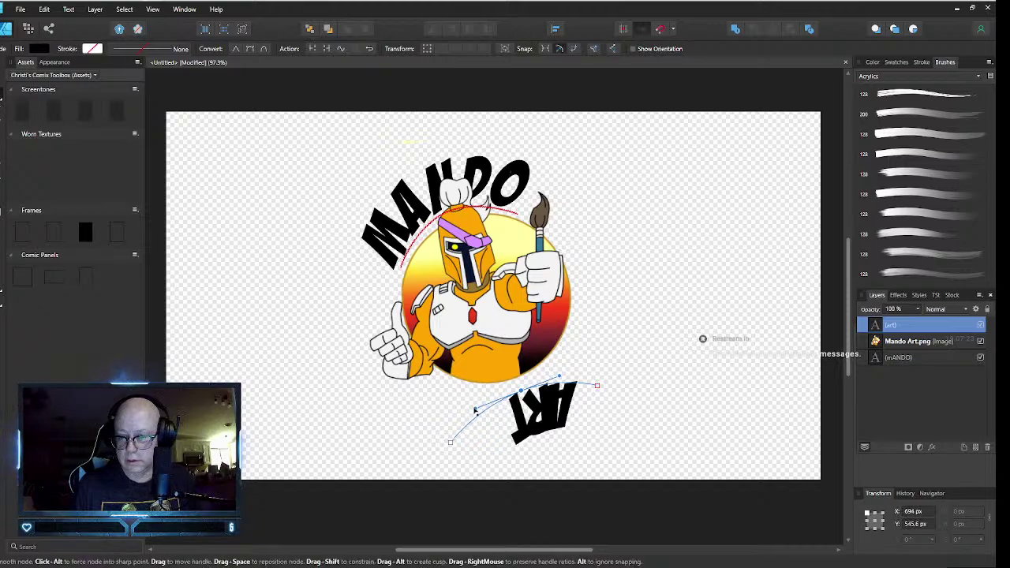
left_click_drag(559, 376, 603, 379)
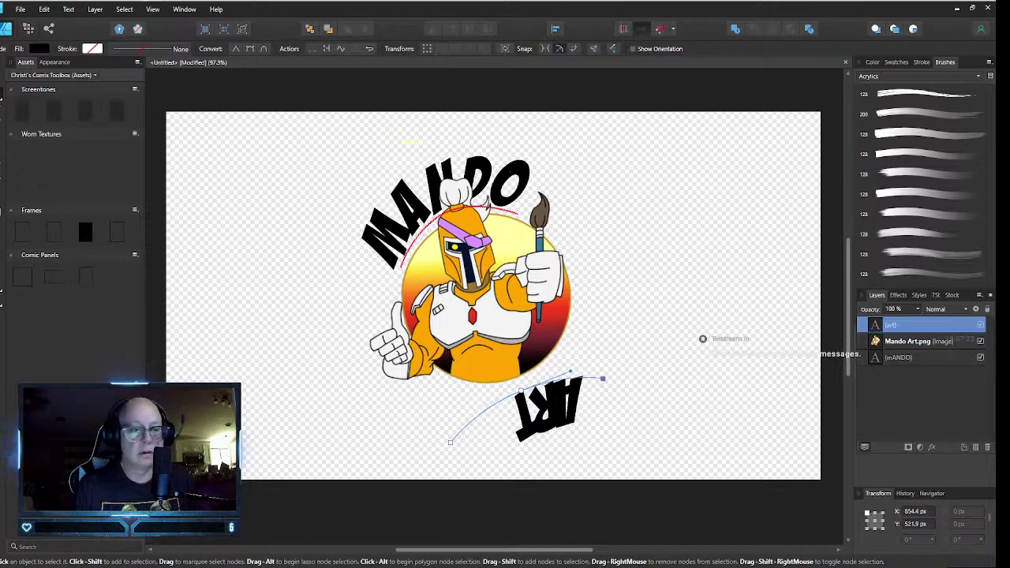
key("v")
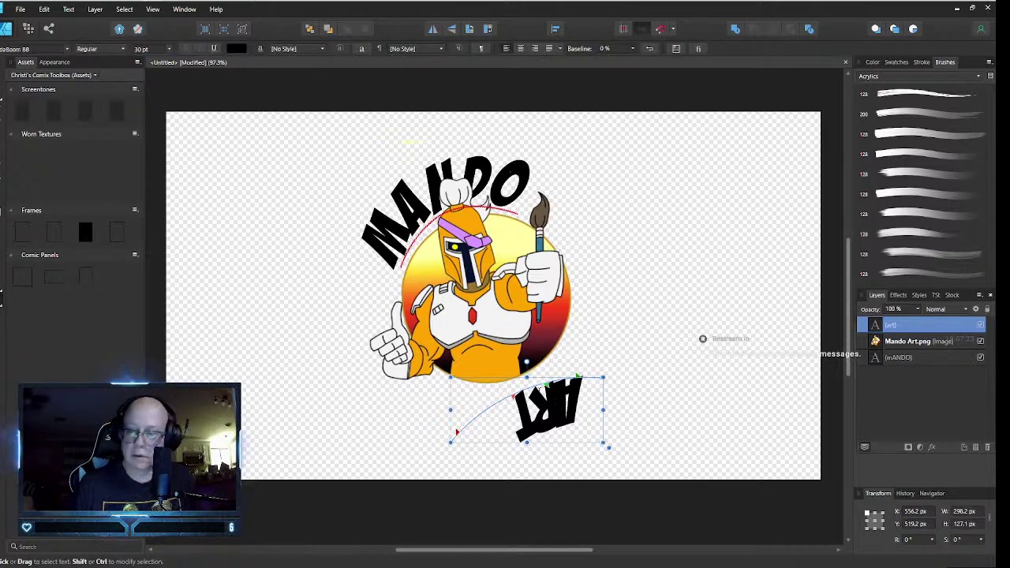
left_click_drag(514, 400, 485, 431)
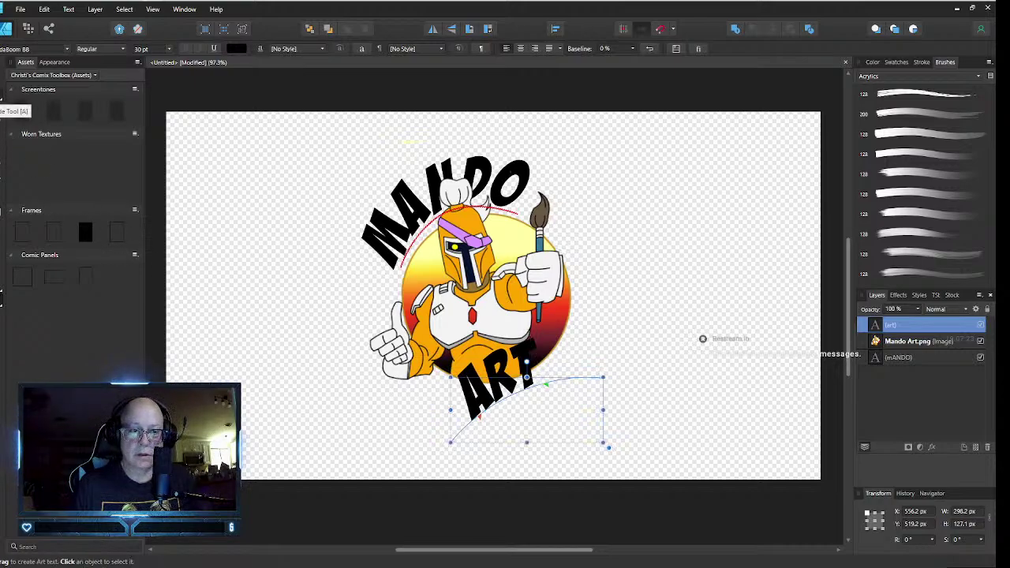
- Move the ART path's end nodes outward and upward to form a curve about 333 × 138 px beneath the ring
left_click(4, 101)
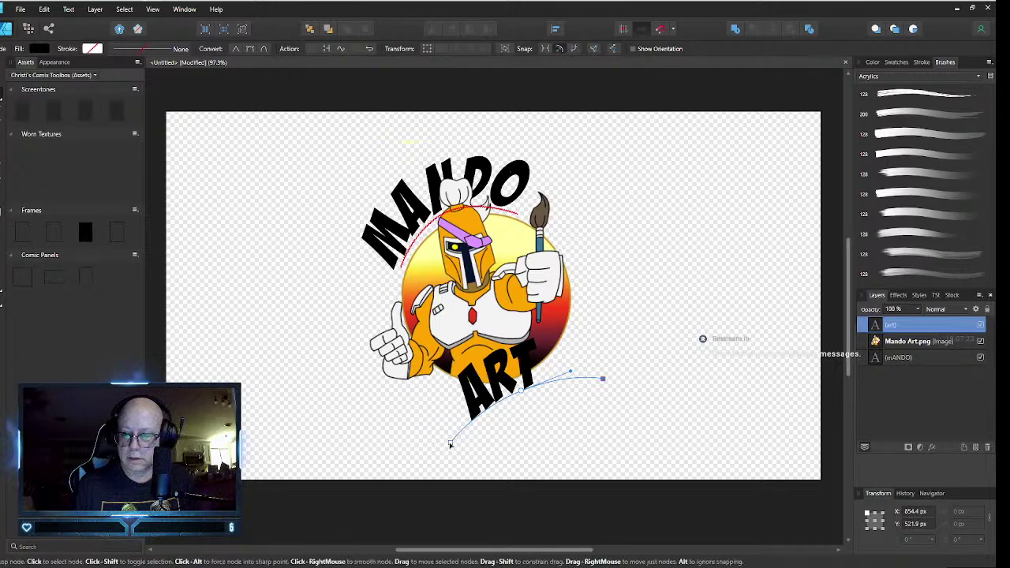
left_click_drag(450, 442, 425, 411)
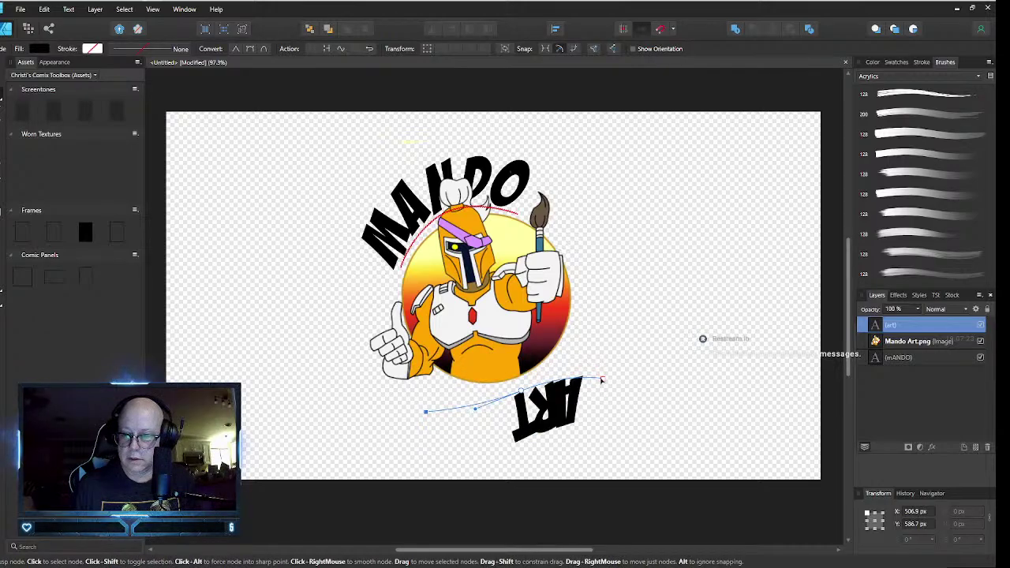
left_click_drag(603, 380, 596, 330)
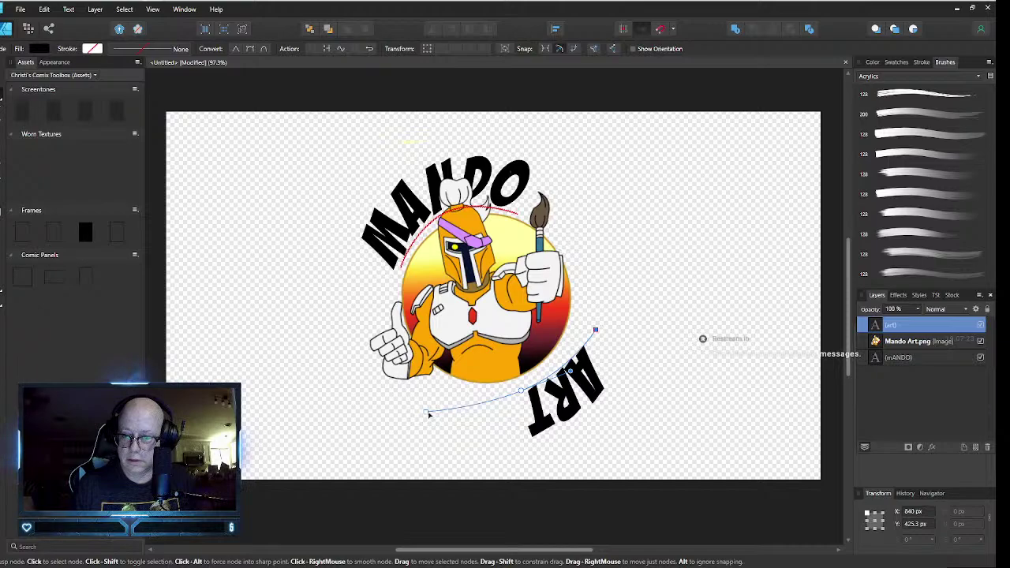
left_click_drag(428, 414, 426, 393)
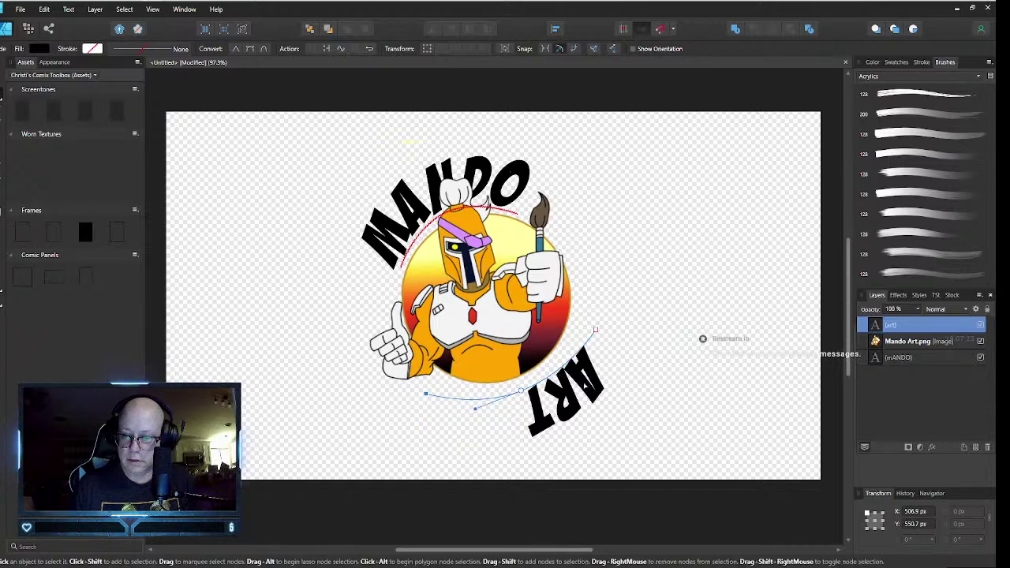
left_click(582, 383)
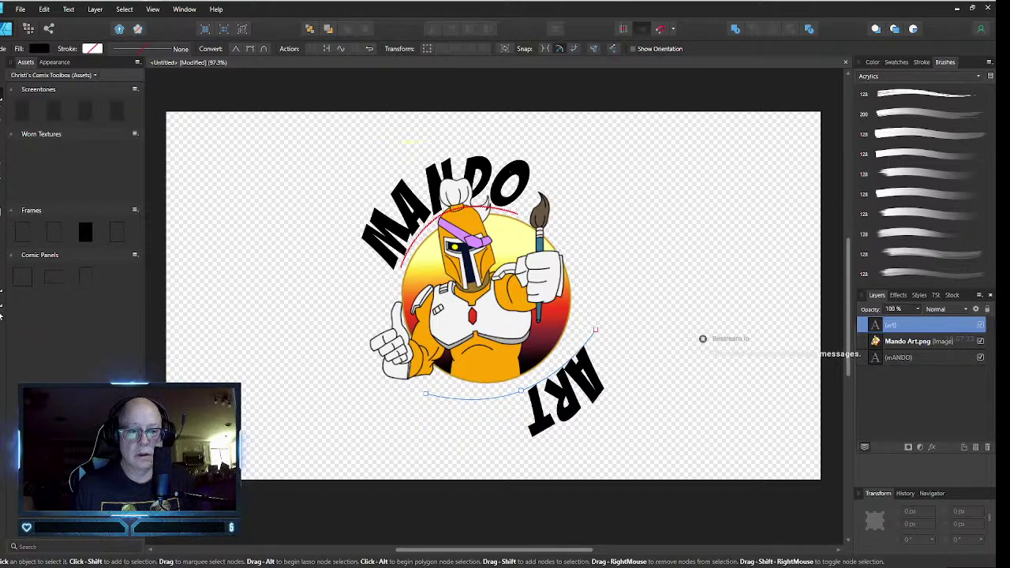
- Adjust the ART path text's start and end markers to place the lettering upright on the curve's inner side
left_click(1, 300)
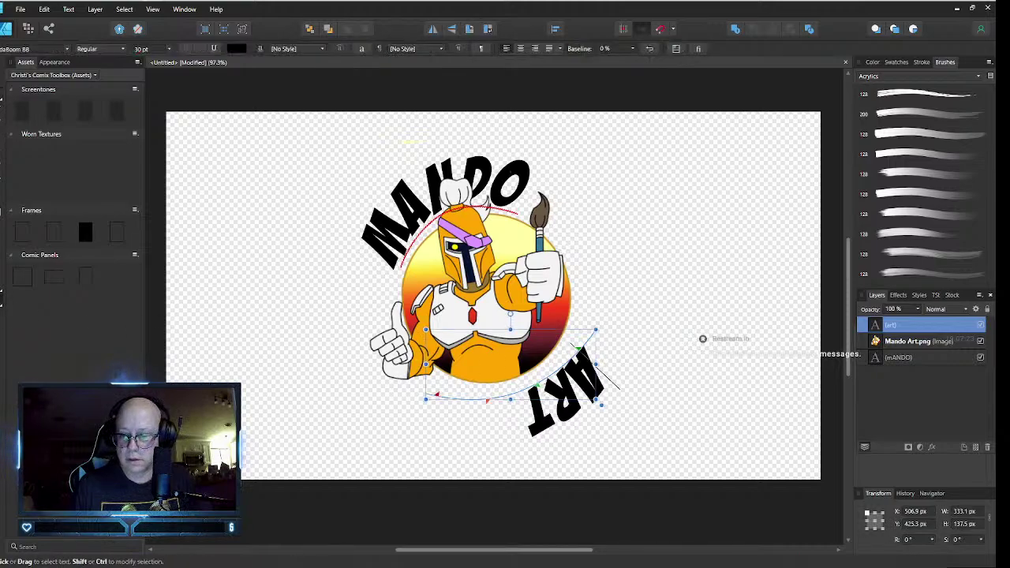
mouse_move(487, 402)
left_mouse_down()
mouse_move(458, 404)
mouse_move(505, 395)
mouse_move(465, 404)
left_mouse_up()
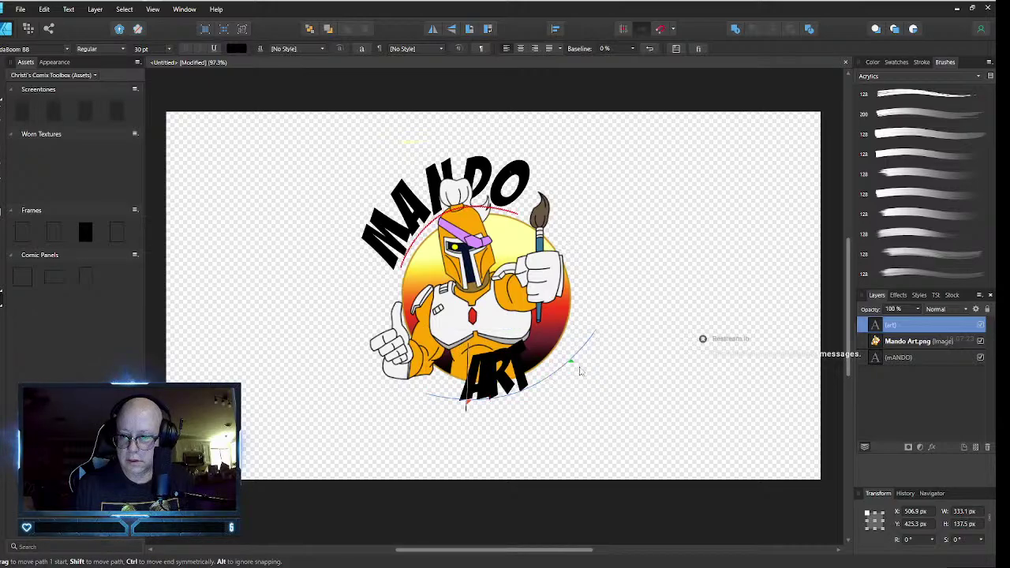
left_click_drag(579, 371, 582, 352)
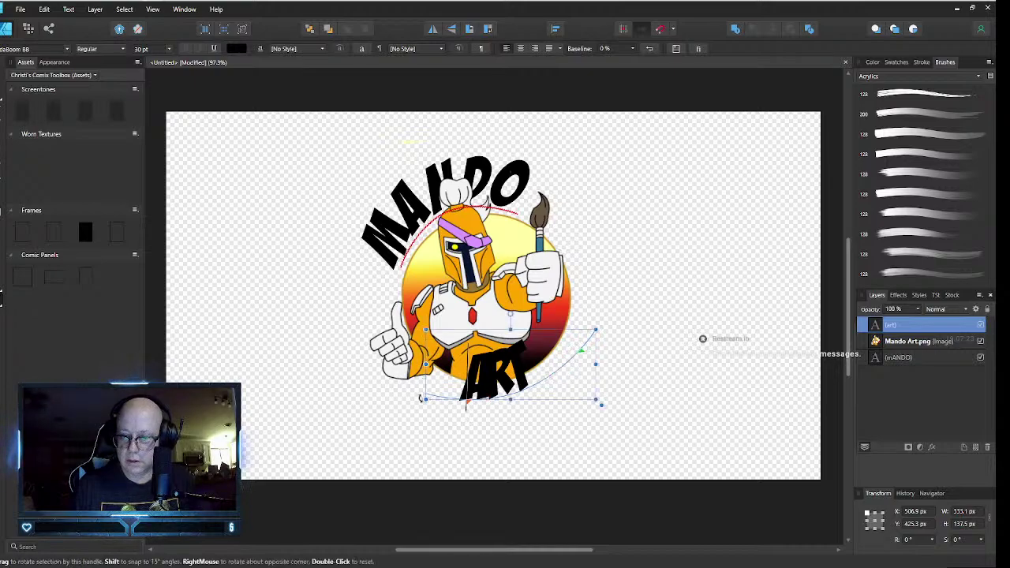
- Widen the ART path to about 530 × 197 px and smooth its middle node into a broad bowl-shaped curve under the artwork
key("a")
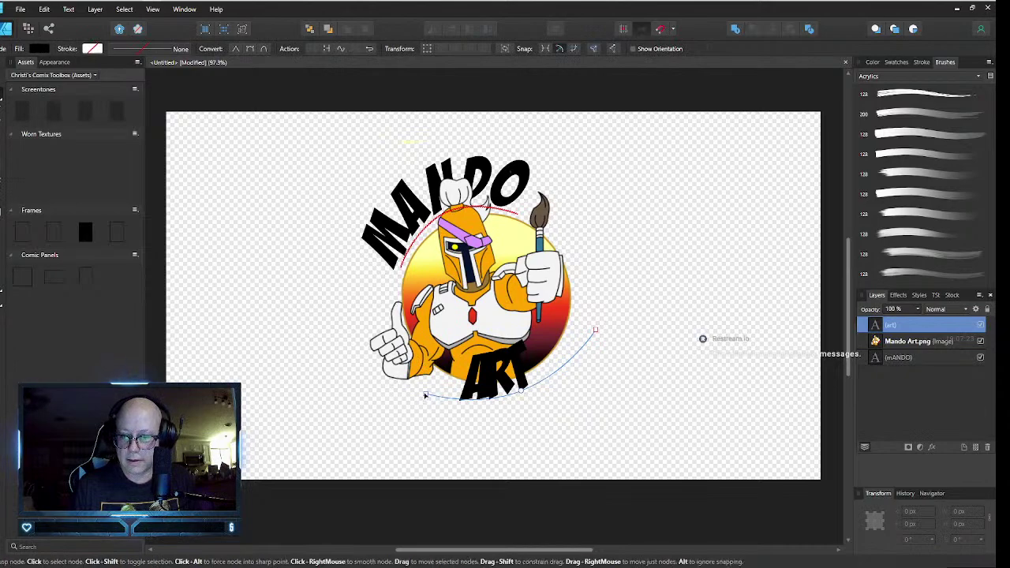
left_click_drag(424, 394, 353, 385)
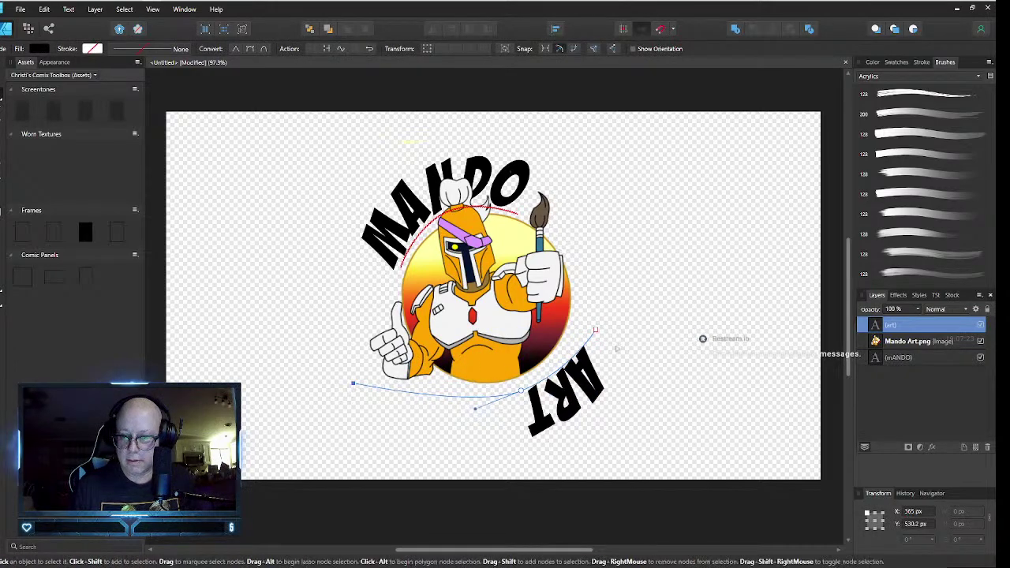
left_click_drag(596, 332, 623, 313)
left_click(525, 395)
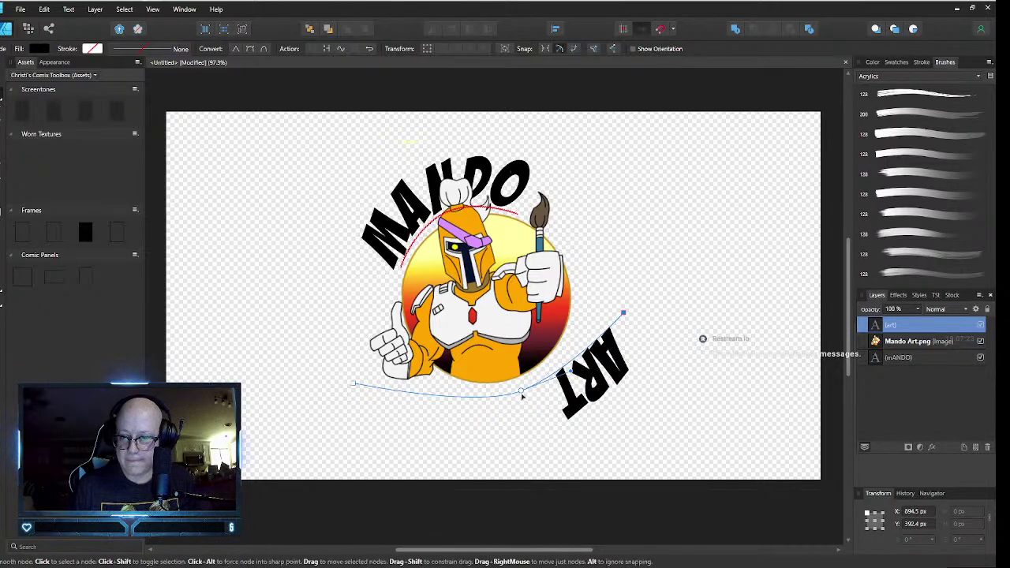
left_click_drag(525, 395, 609, 365)
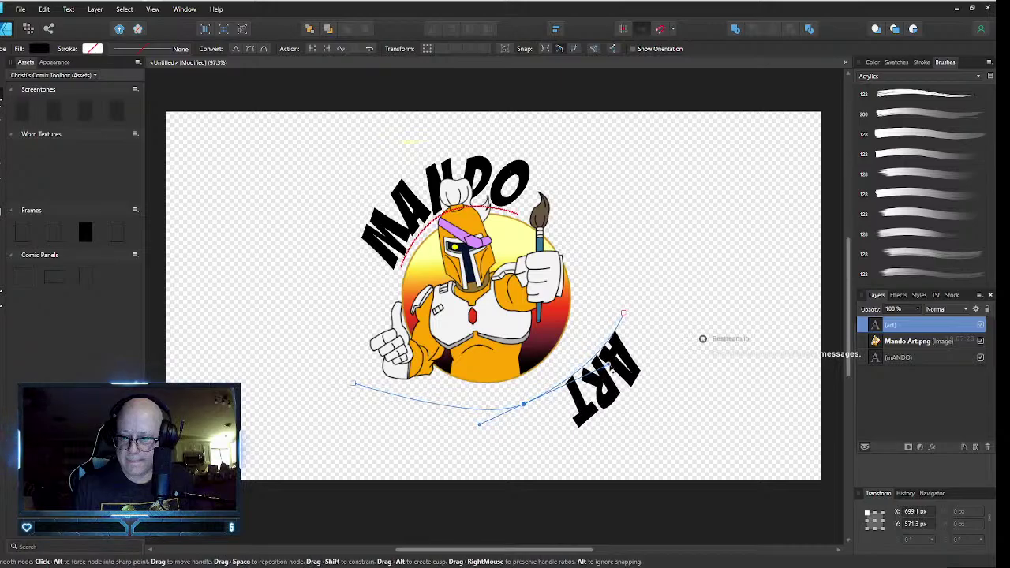
left_click_drag(473, 427, 423, 432)
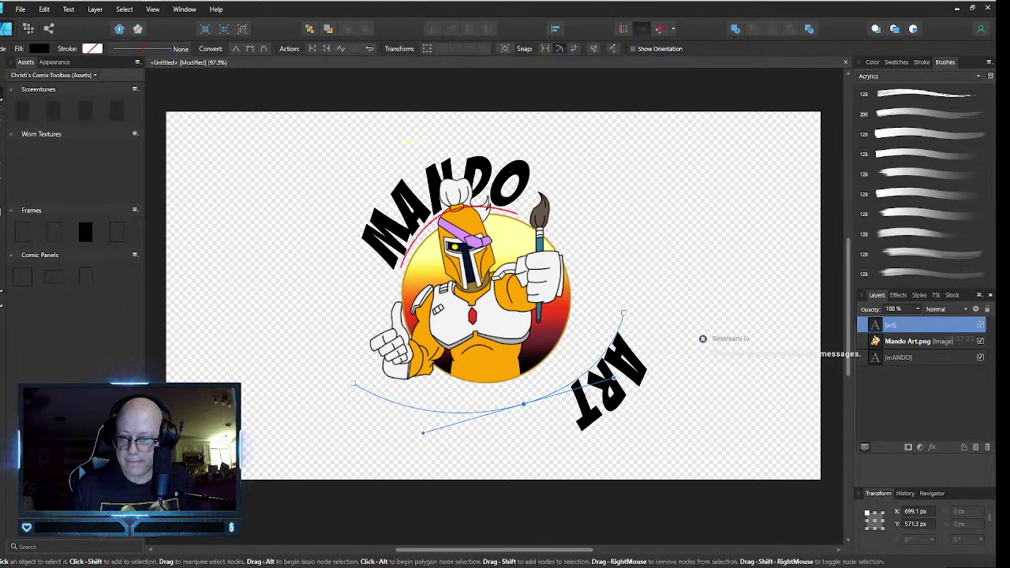
left_click(623, 357)
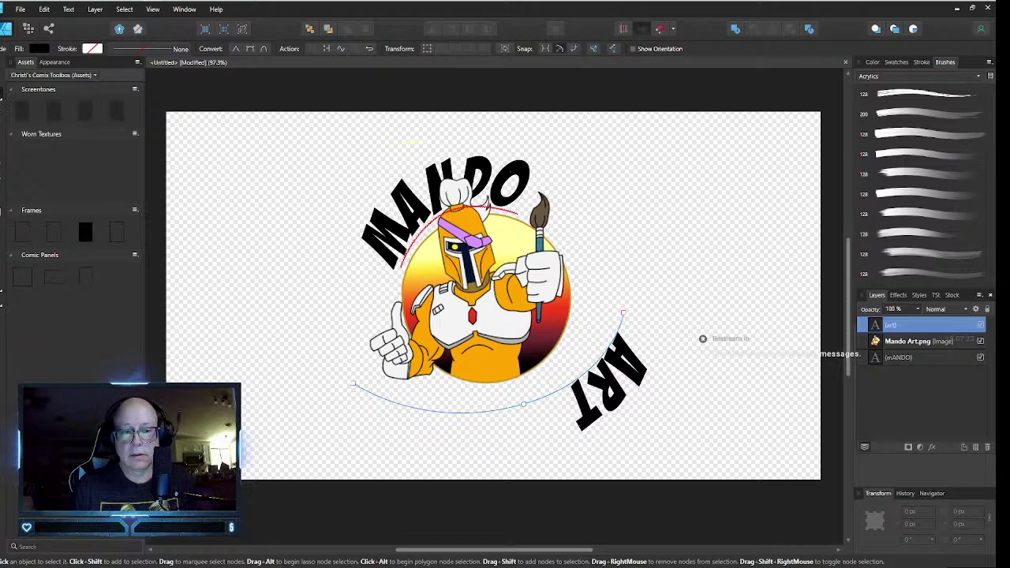
- Set the start and end markers so ART reads upright inside the lower curve, and move the path text down to about Y 428 px
left_click(3, 301)
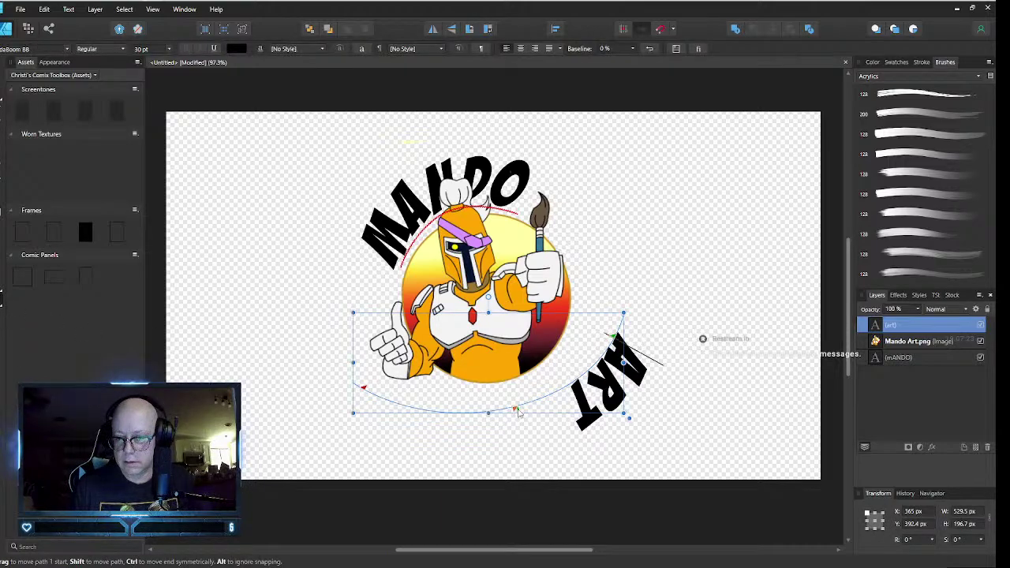
left_click_drag(519, 413, 435, 418)
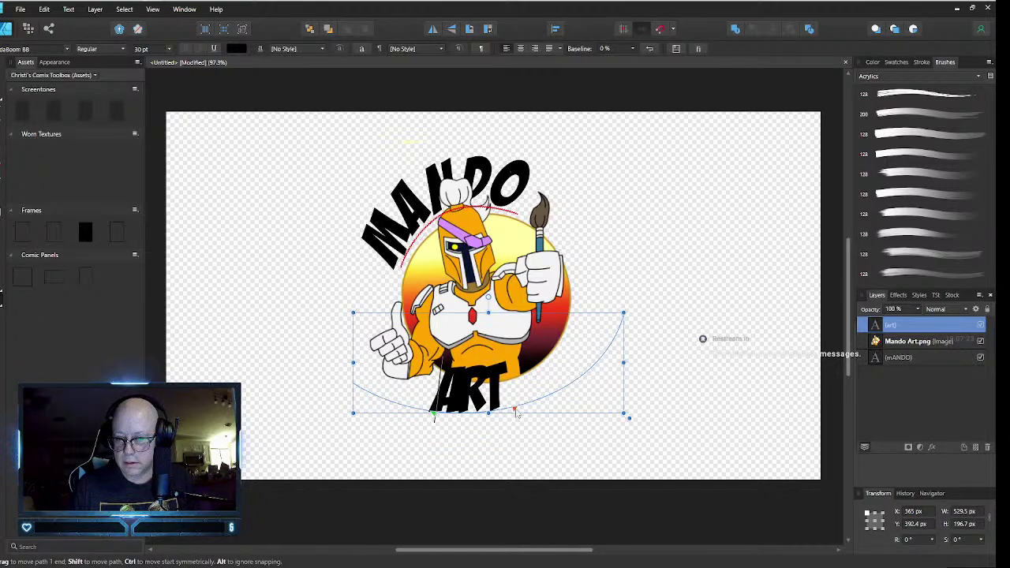
left_click_drag(516, 411, 615, 340)
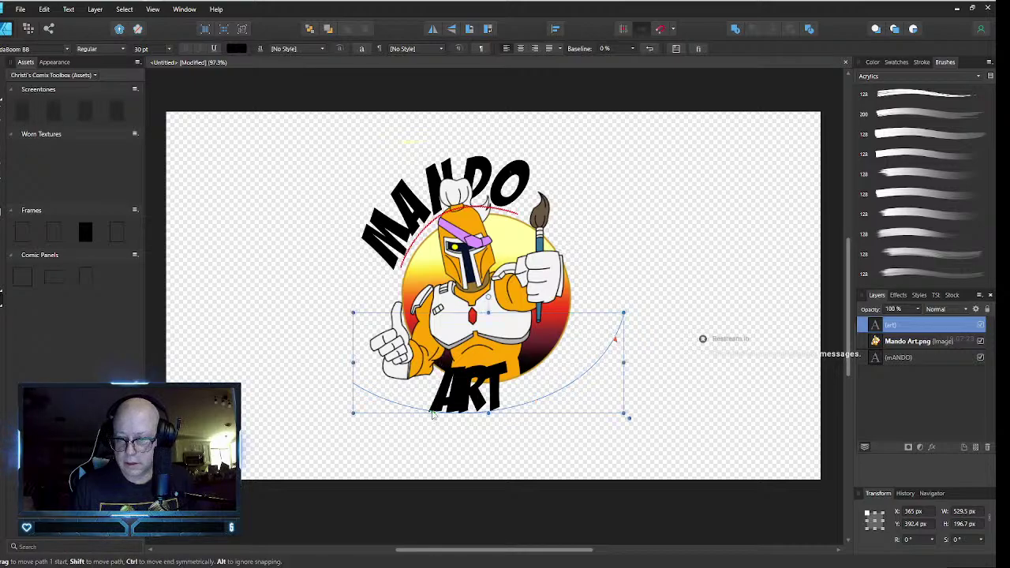
left_click_drag(432, 415, 486, 419)
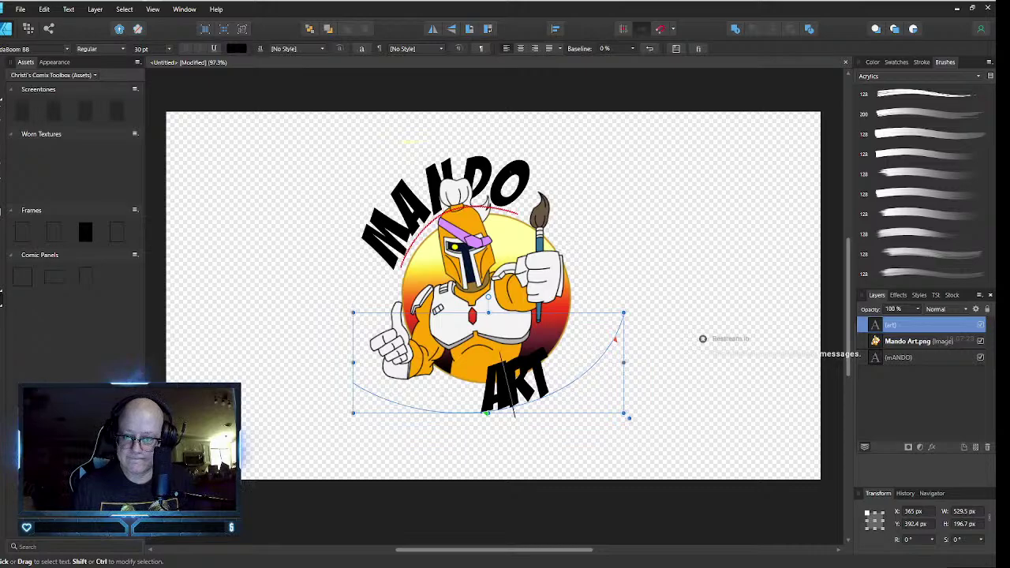
key("Escape")
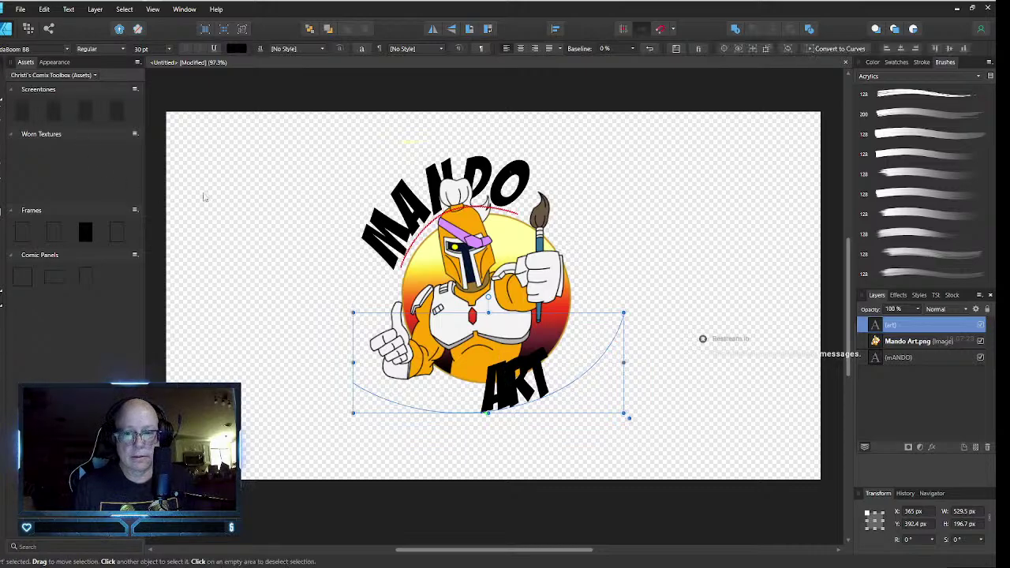
left_click_drag(524, 389, 521, 407)
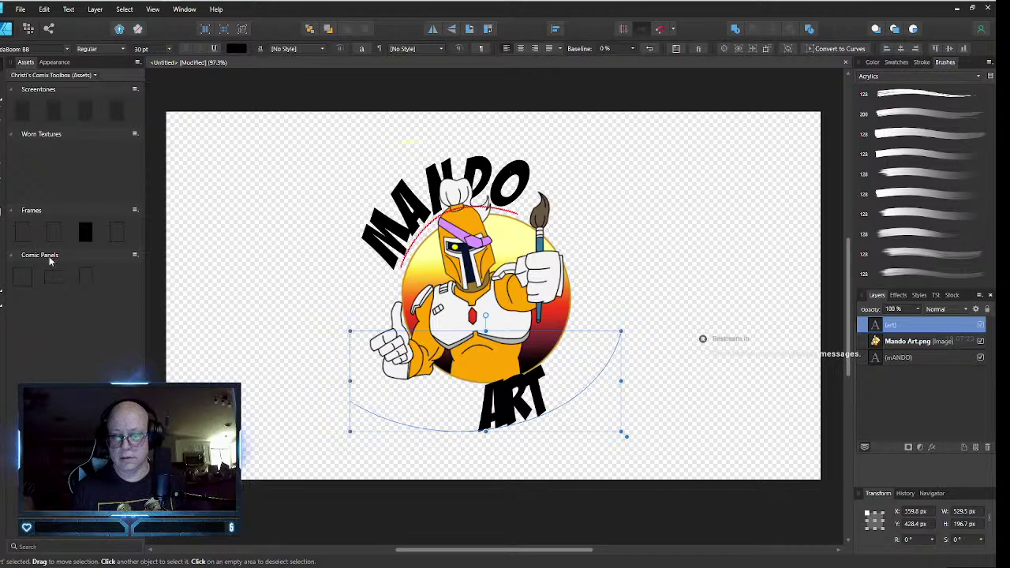
- Widen the kerning between the R and T of the ART path text
key("t")
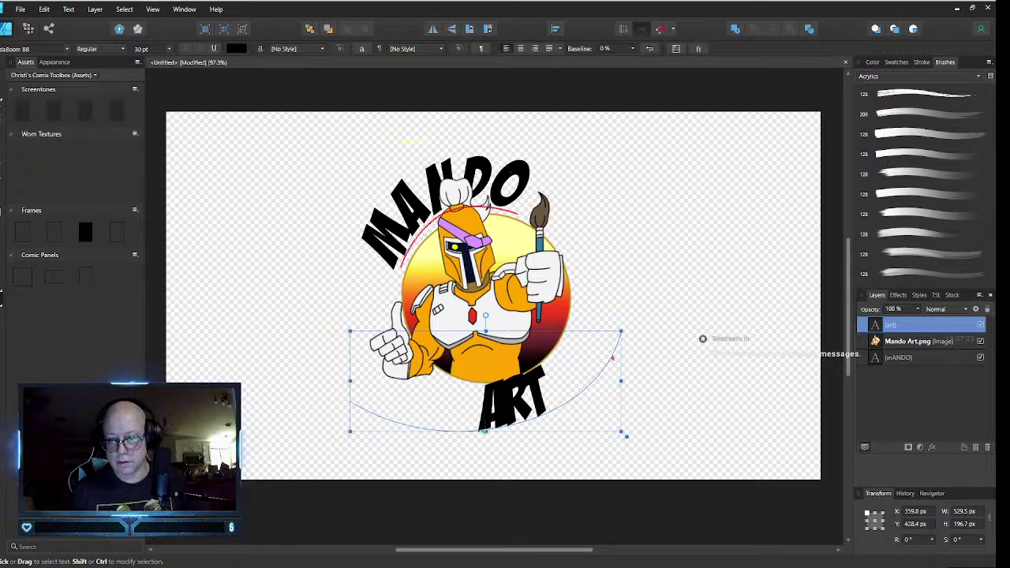
left_click(505, 403)
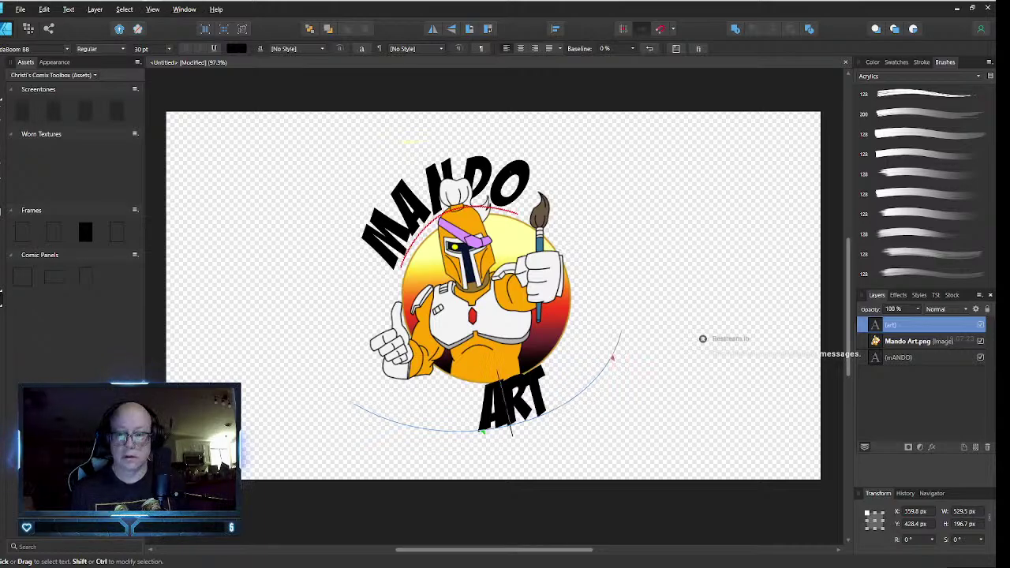
key("alt+Right")
key("alt+Right")
key("alt+Right")
key("alt+Right")
key("alt+Right")
key("alt+Right")
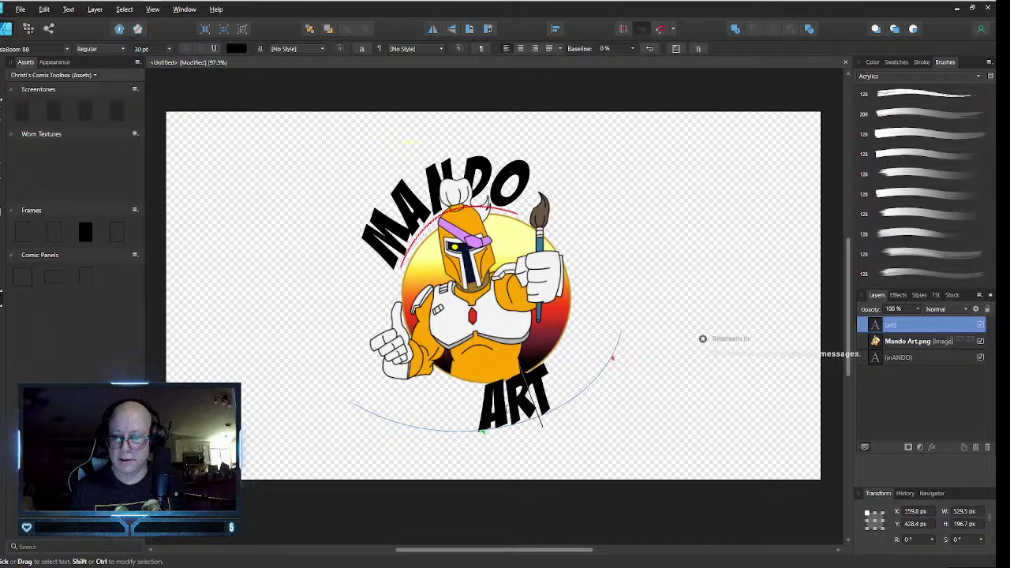
key("alt+Right")
key("alt+Right")
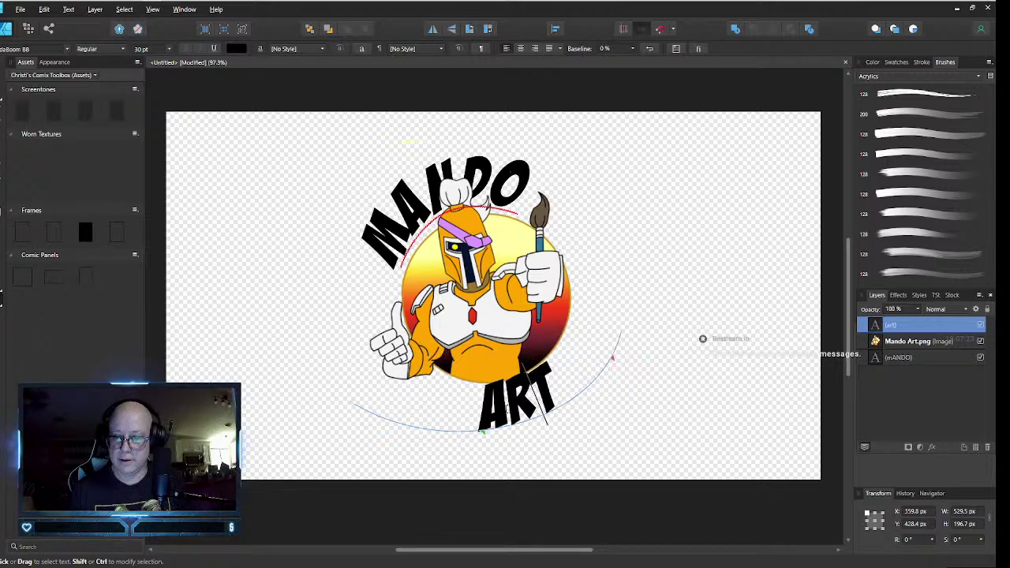
key("alt+Right")
key("alt+Right")
key("alt+Right")
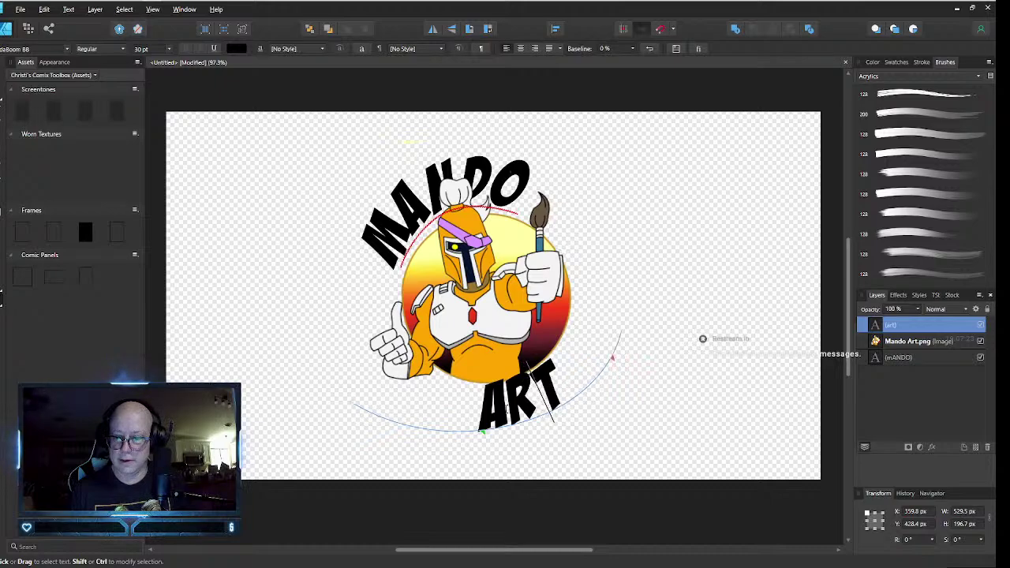
key("alt+Right")
key("alt+Right")
key("alt+Right")
key("alt+Right")
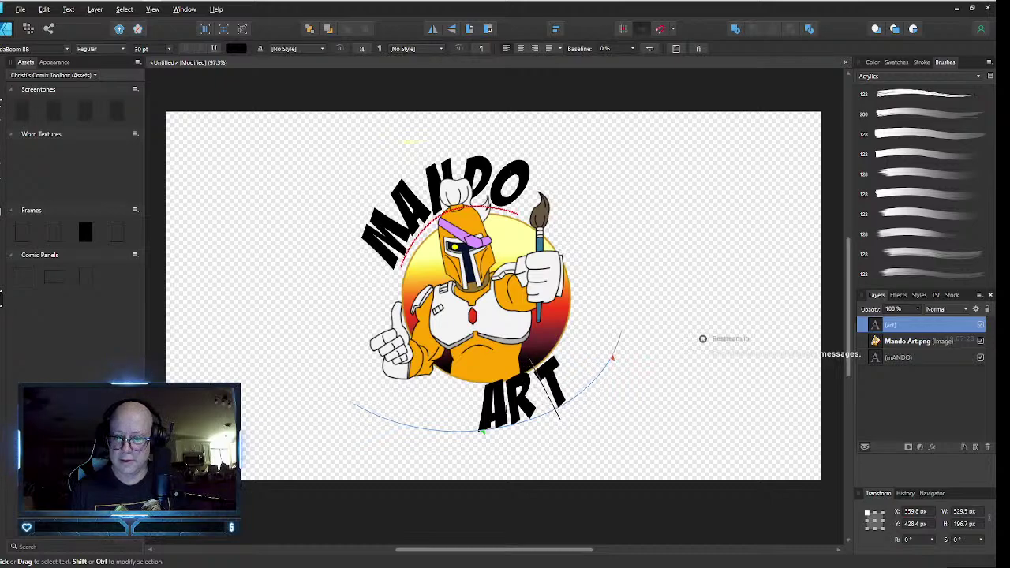
- Widen the kerning between the A and R of the ART path text and leave text editing
key("Left")
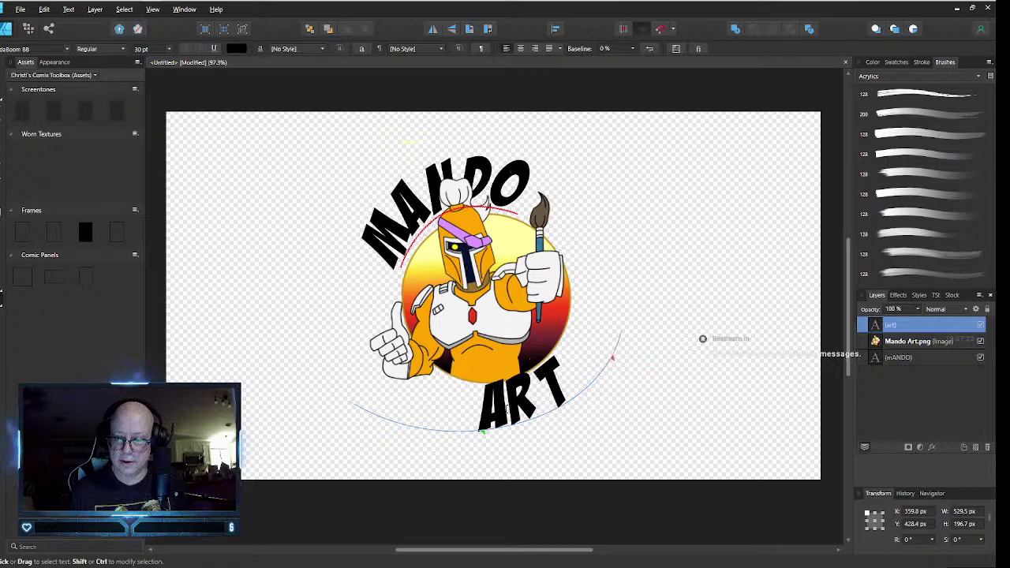
key("alt+Right")
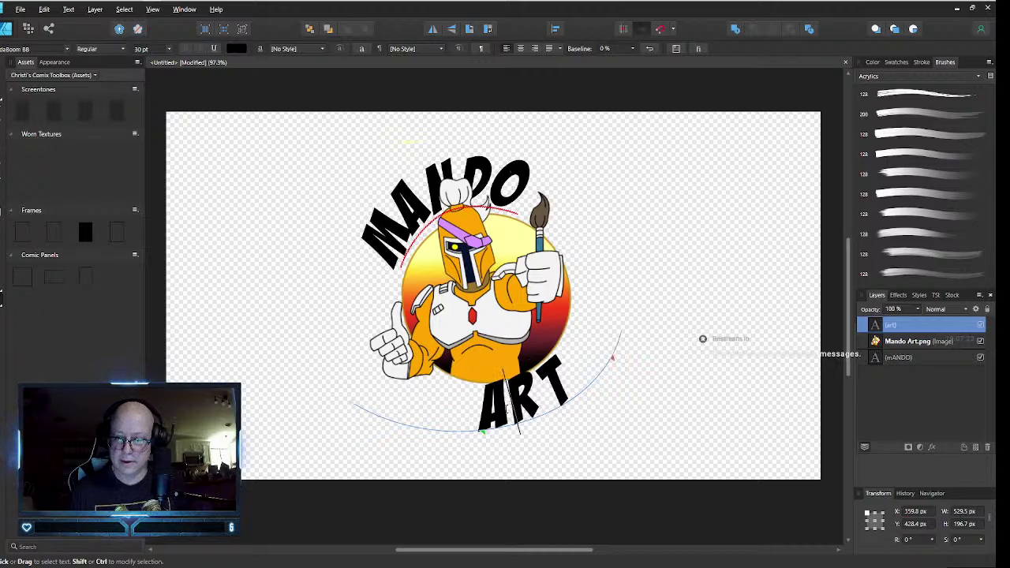
key("alt+Right")
key("alt+Right")
key("alt+Right")
key("alt+Right")
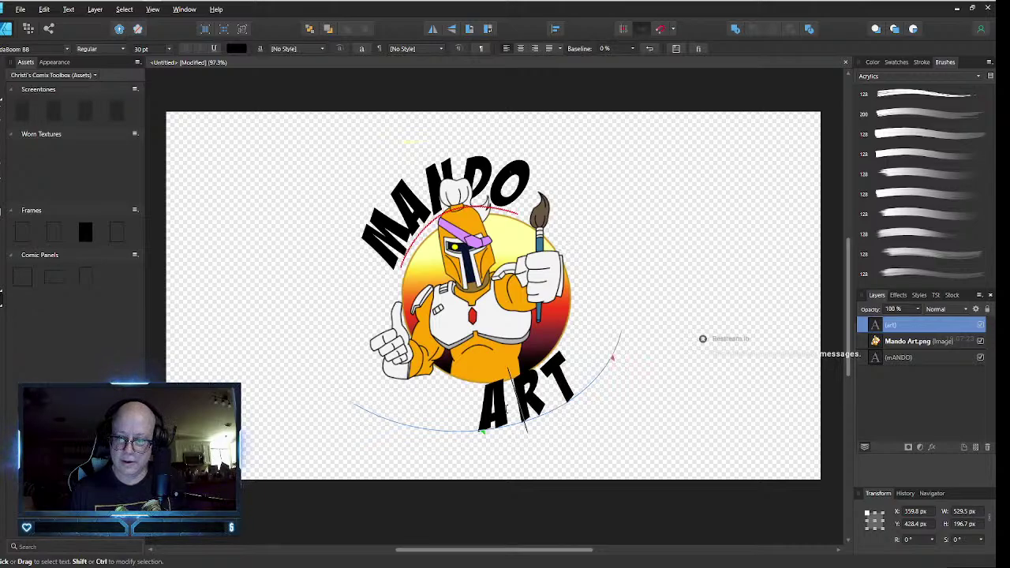
key("Escape")
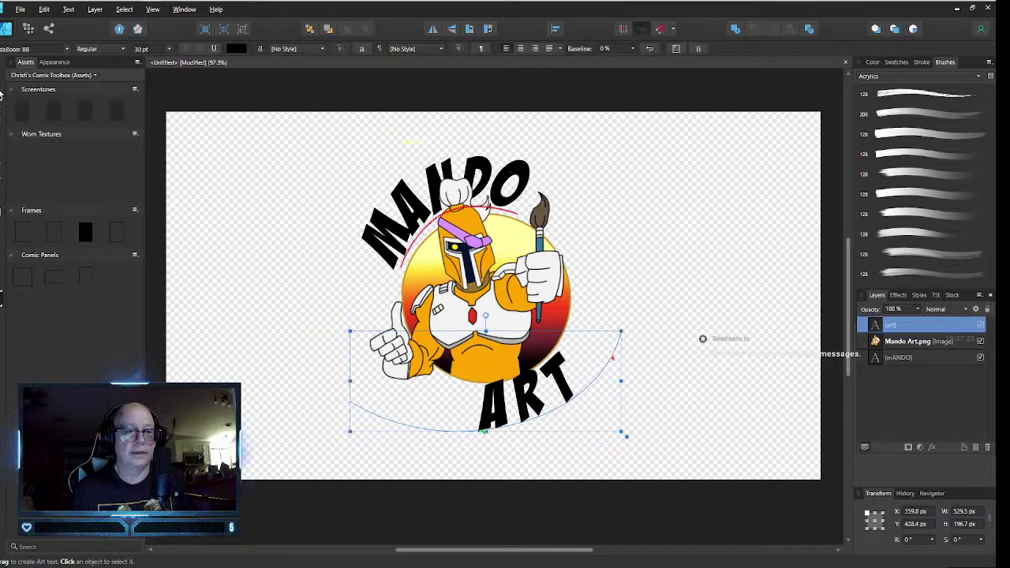
key("Escape")
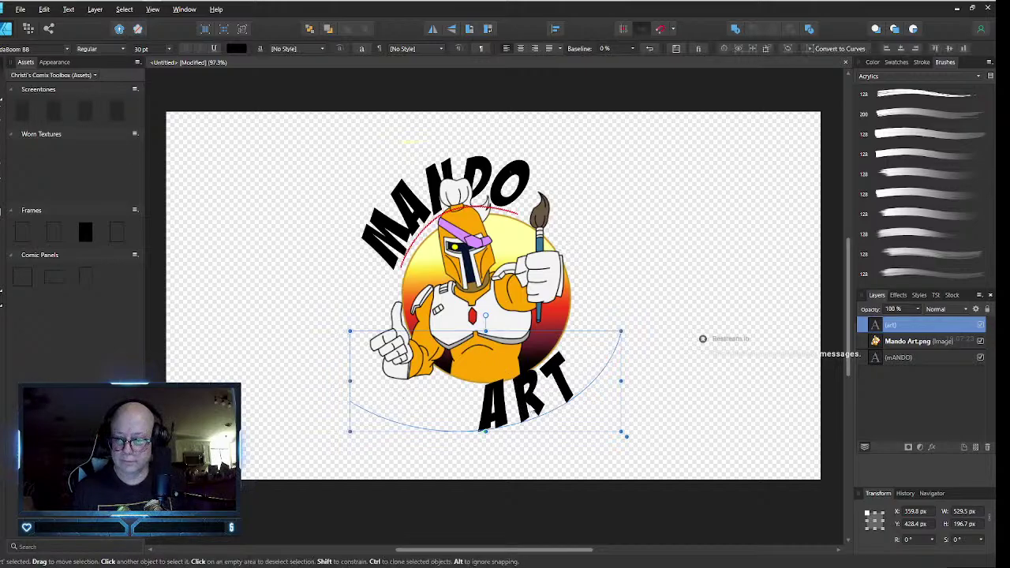
- Lower the ART path text to about Y 439 px, pull the curve's left end node in to about X 390 px, and lengthen the middle node's handle
left_click_drag(528, 403, 528, 407)
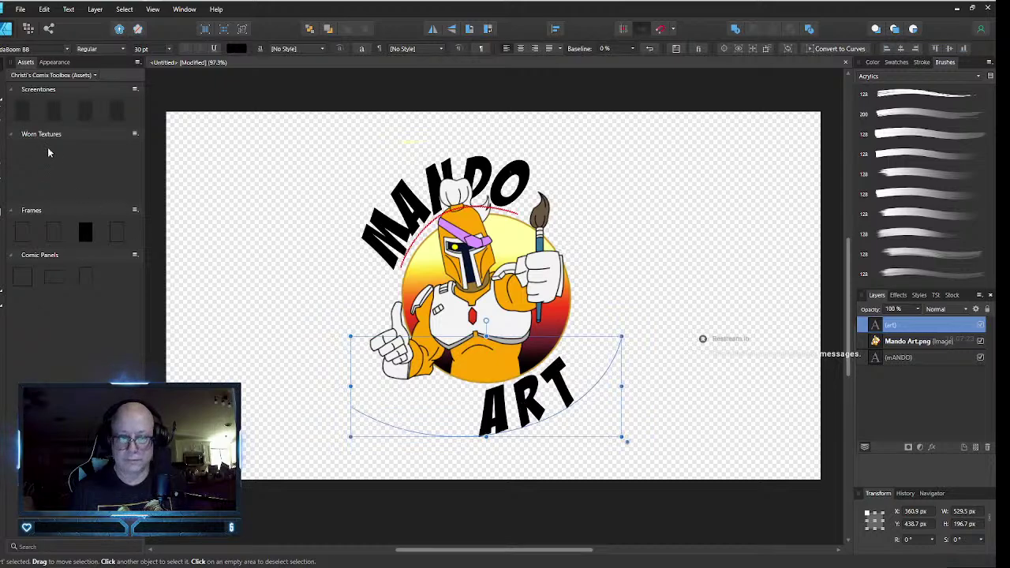
key("a")
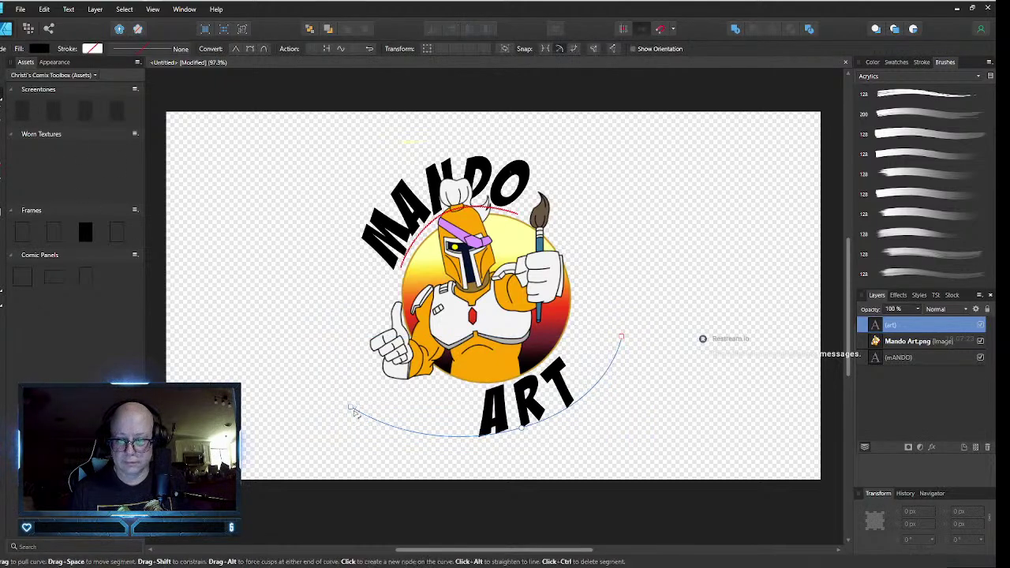
left_click_drag(354, 412, 365, 411)
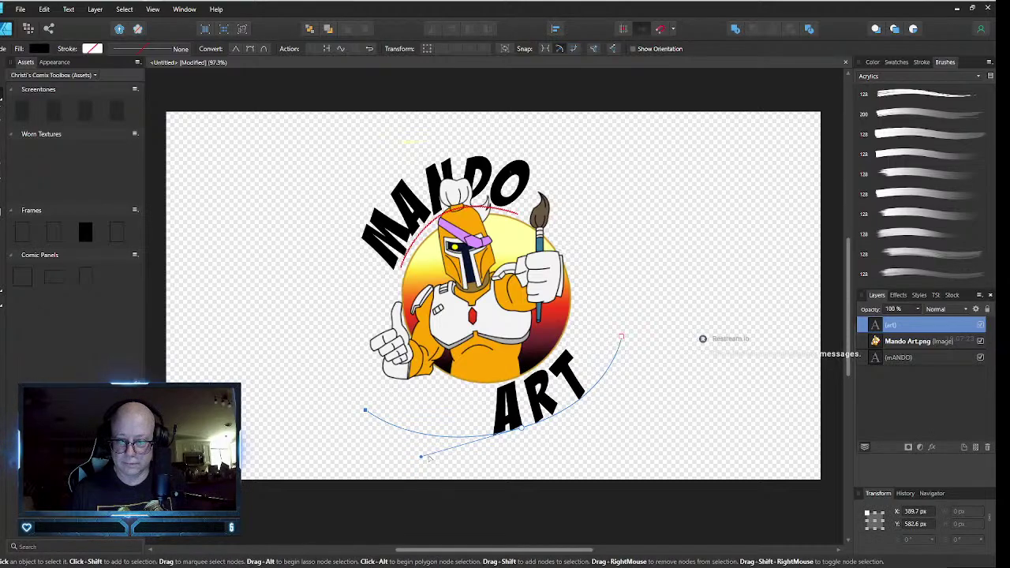
mouse_move(422, 457)
left_mouse_down()
mouse_move(429, 450)
mouse_move(402, 460)
left_mouse_up()
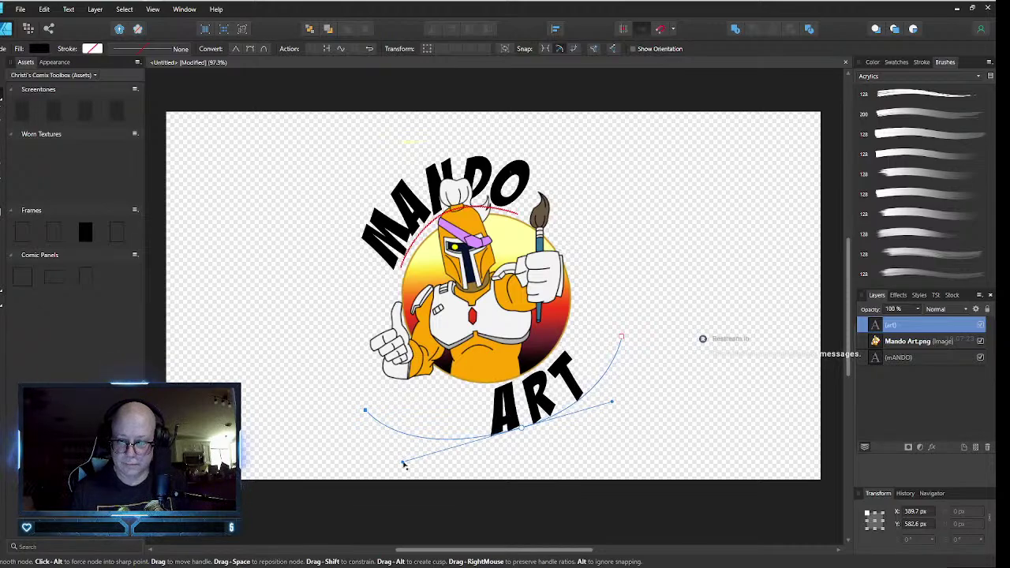
- Widen the kerning between the M and first A of the MANDO path text
left_click(412, 201)
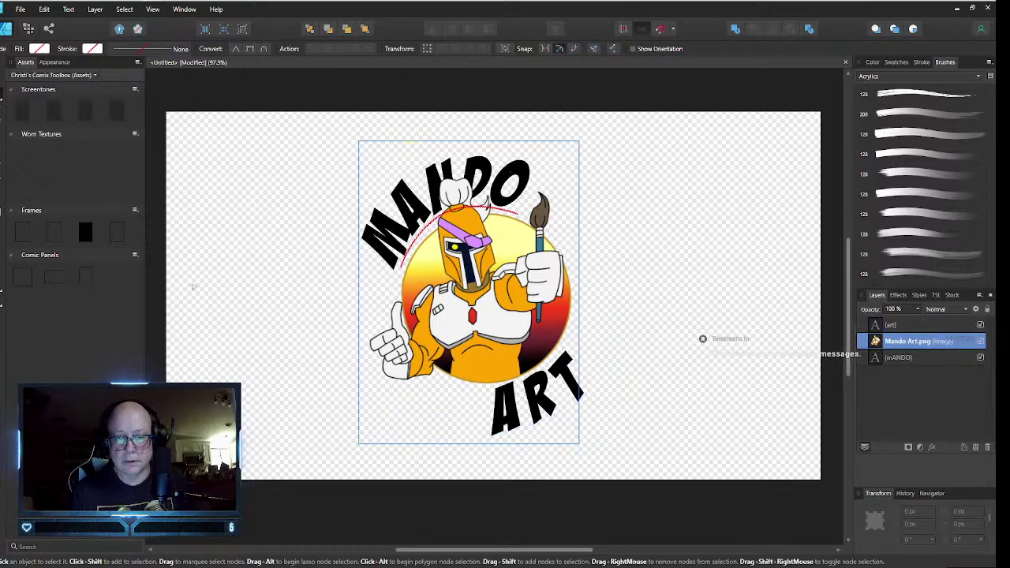
left_click(4, 303)
left_click(45, 302)
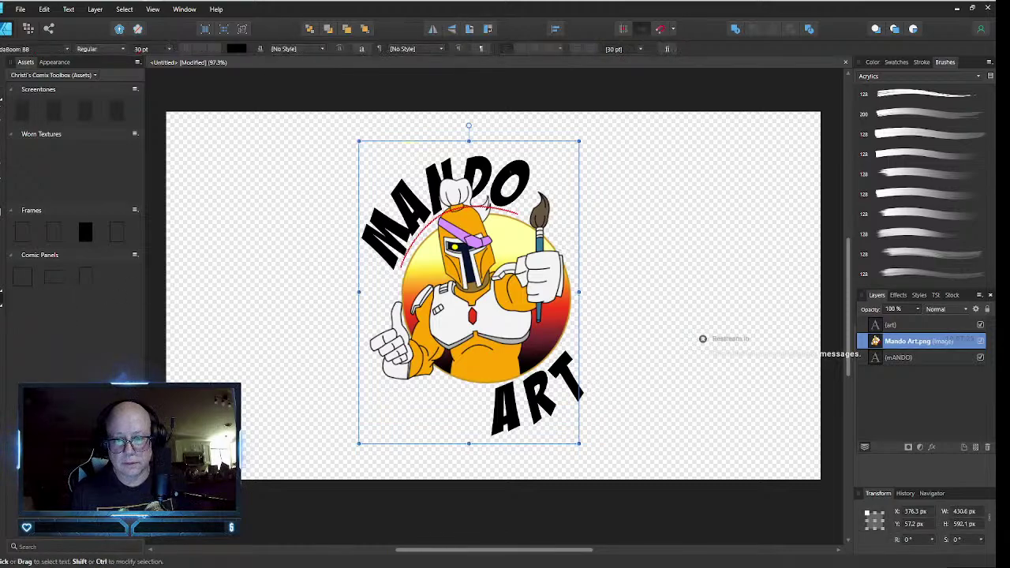
left_click(405, 224)
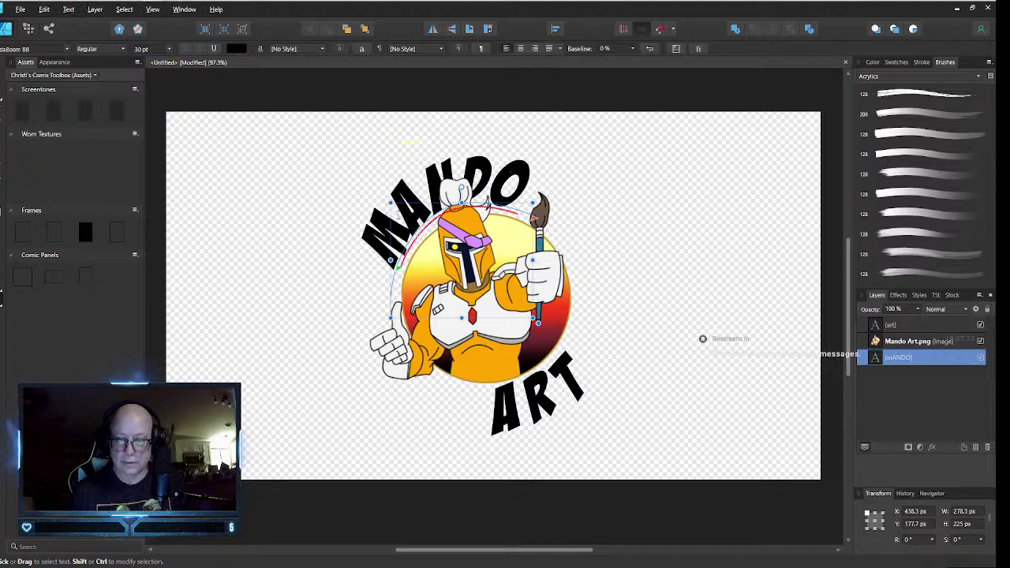
key("alt+Right")
key("alt+Right")
key("alt+Right")
key("alt+Right")
key("alt+Right")
key("alt+Right")
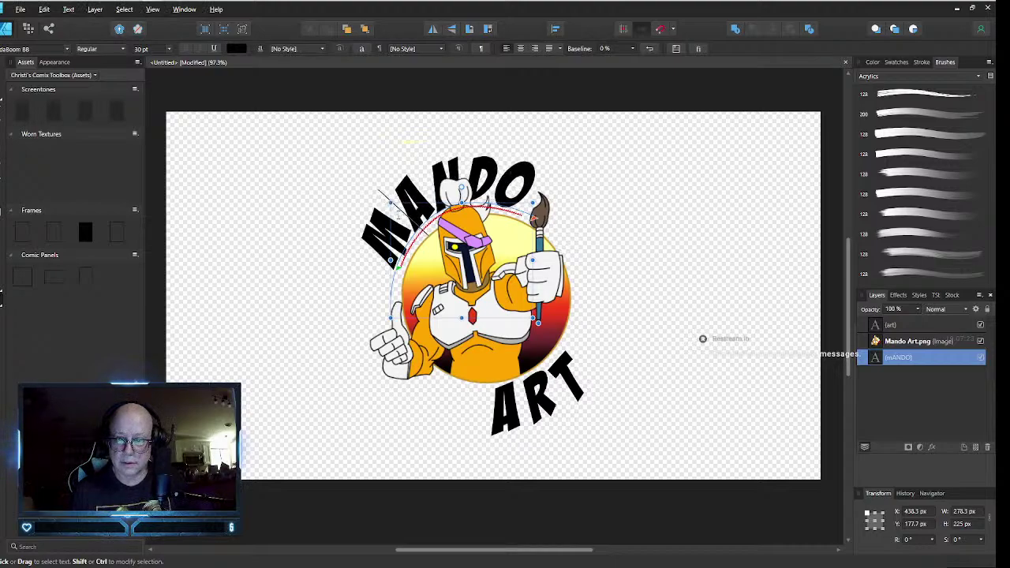
- Widen the MANDO kerning between A and N and between D and O, and deselect the text
key("Right")
key("alt+Right")
key("alt+Right")
key("alt+Right")
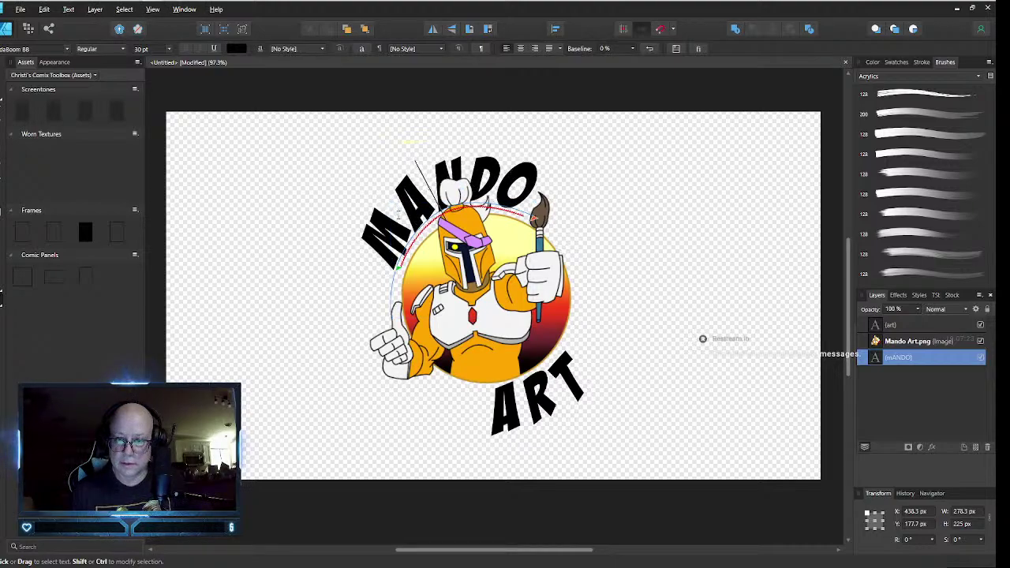
key("Right")
left_click_drag(466, 147, 511, 149)
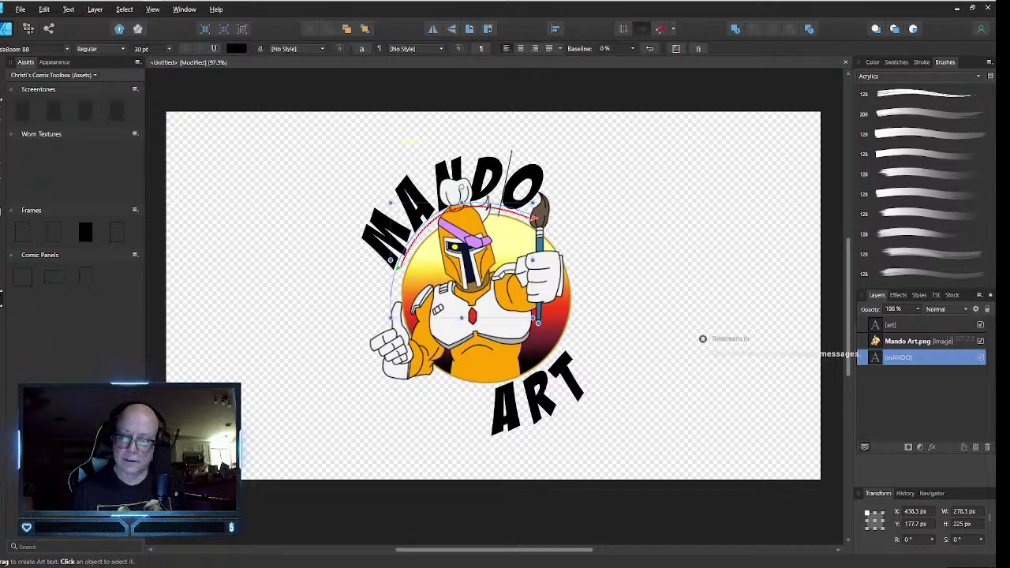
key("Escape")
left_click(223, 160)
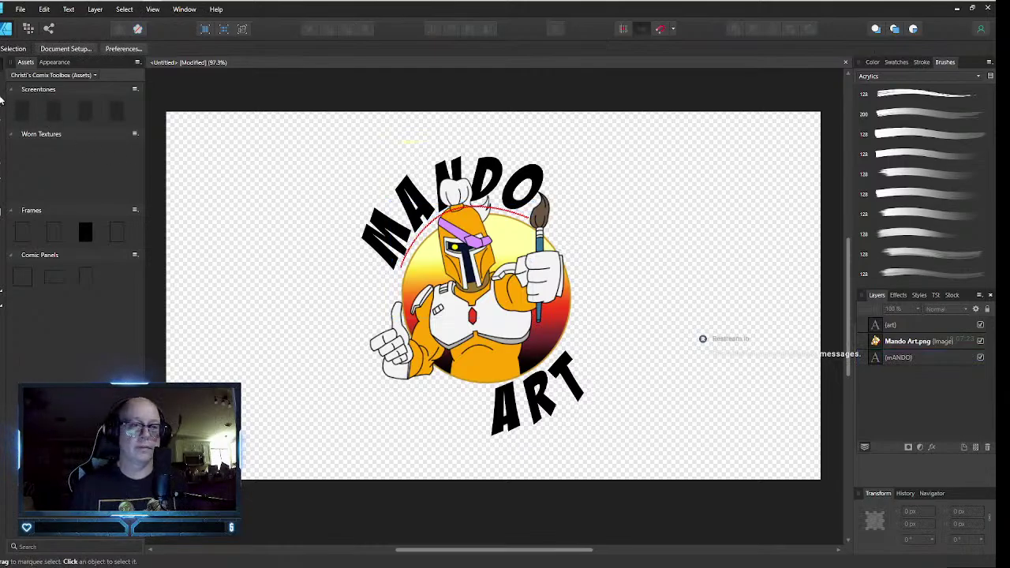
- Move the MANDO path's left end node outward to about X 402, Y 398 px and its right end node to about X 729, Y 197 px
key("a")
left_click(418, 257)
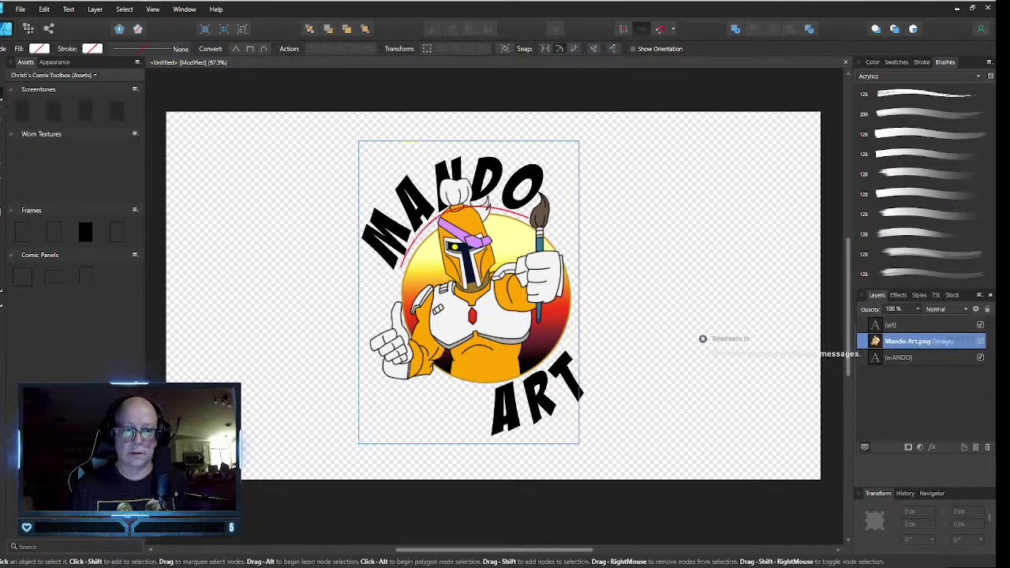
left_click(2, 97)
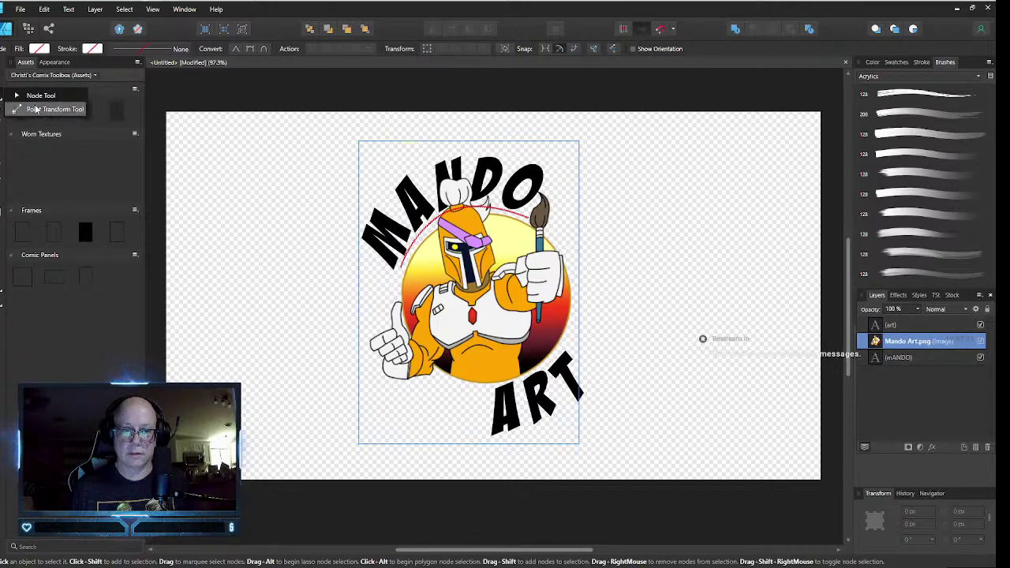
left_click(32, 95)
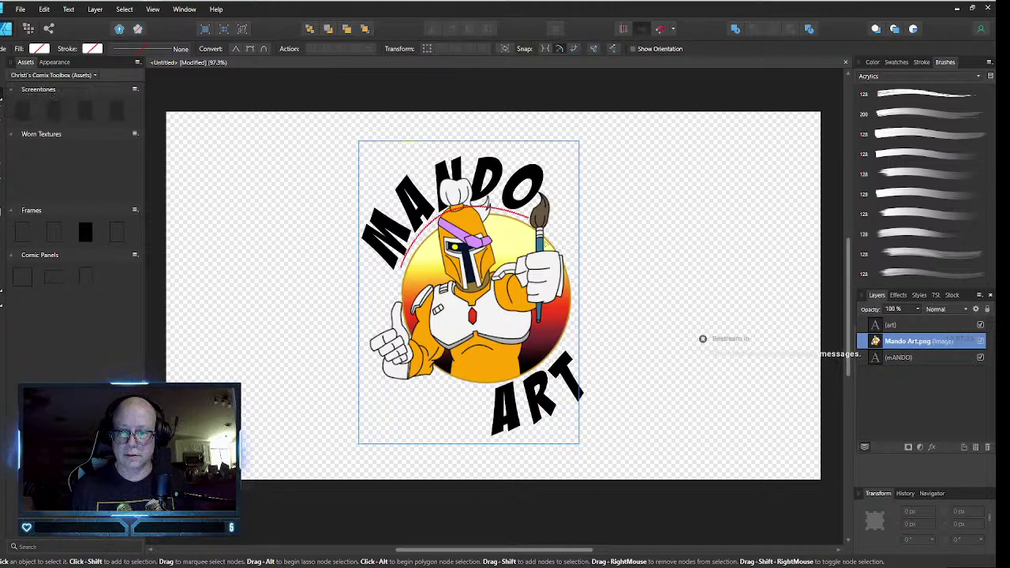
left_click(887, 324)
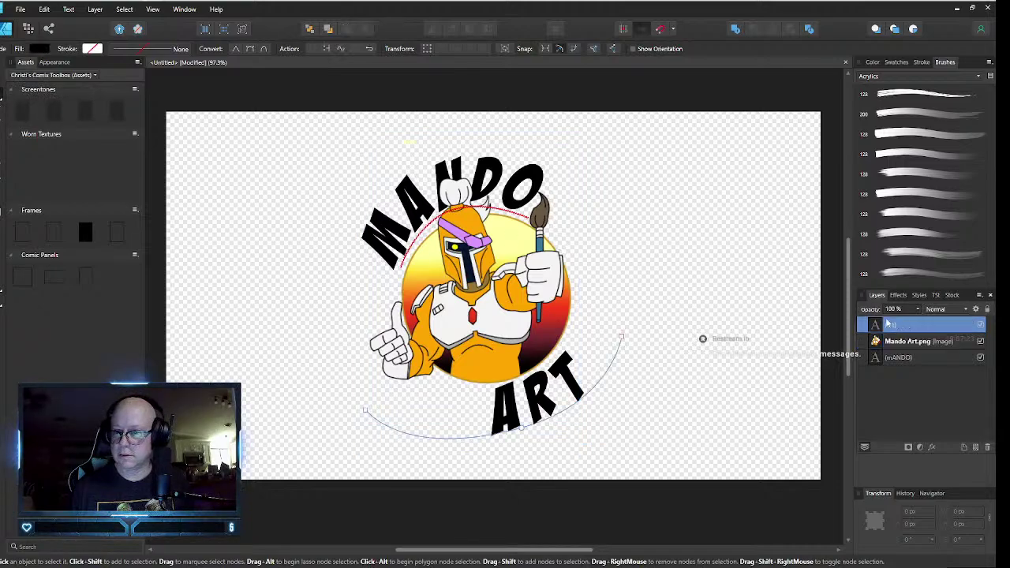
left_click(923, 360)
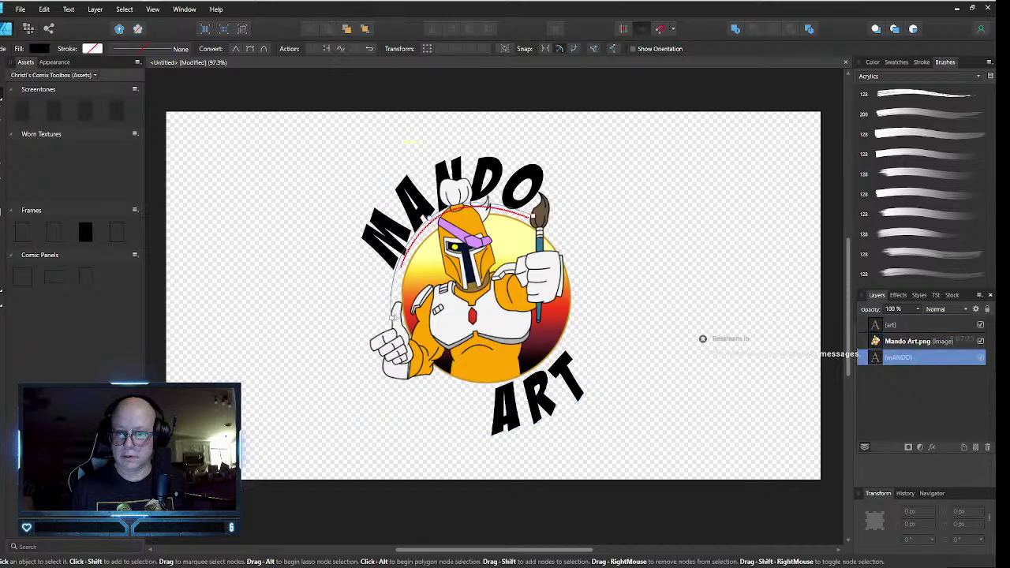
left_click_drag(390, 316, 372, 315)
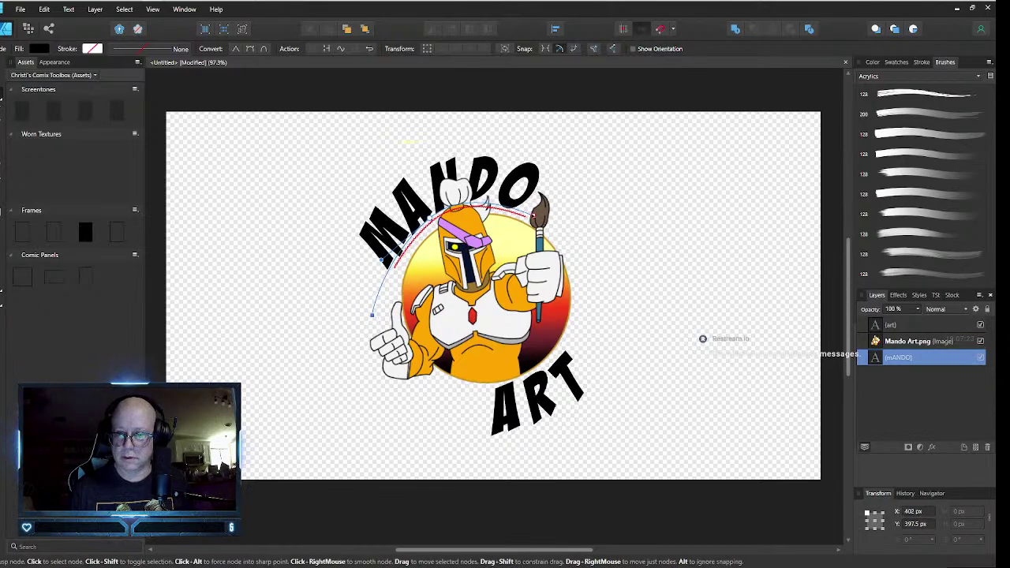
left_click_drag(534, 216, 539, 213)
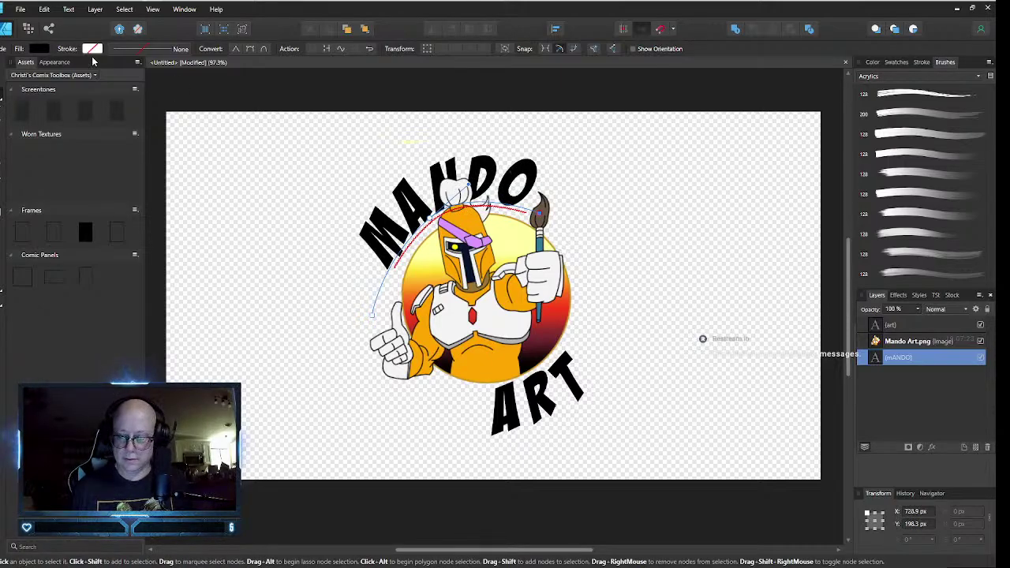
key("Up")
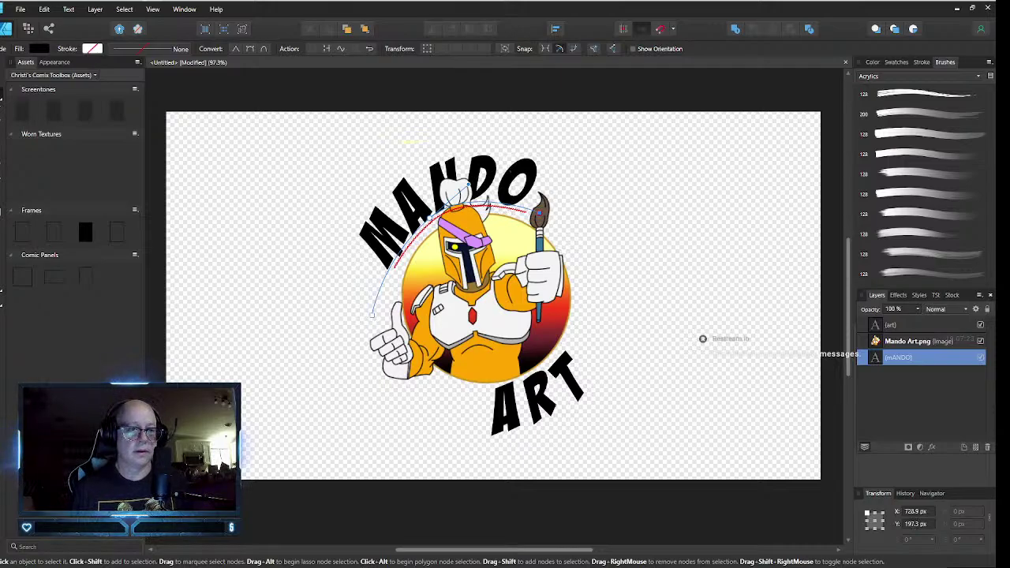
- Nudge the whole MANDO path text up to about Y 167 px and deselect it
left_click(3, 67)
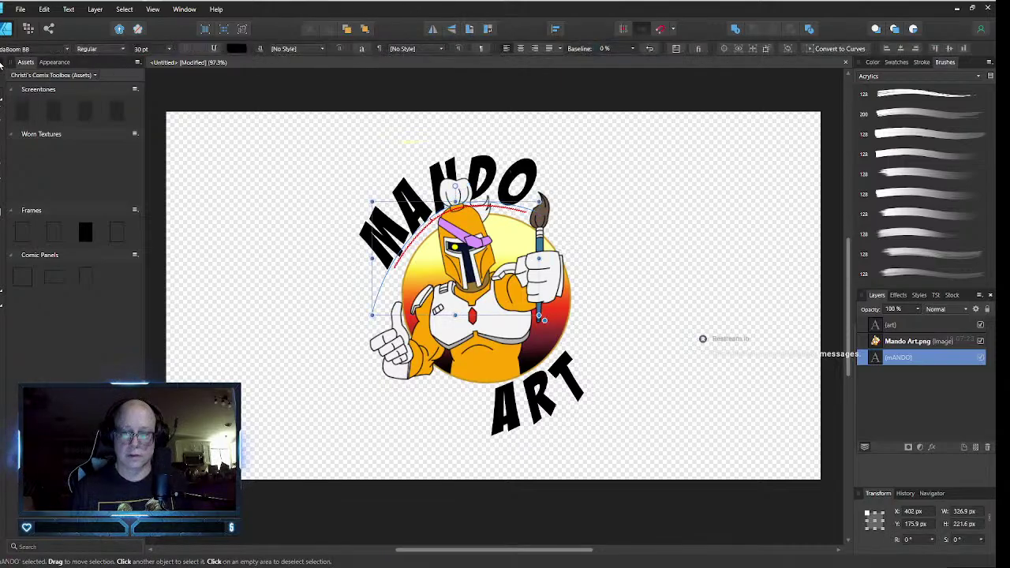
key("Up")
key("Up")
key("Up")
key("Up")
key("Up")
key("Up")
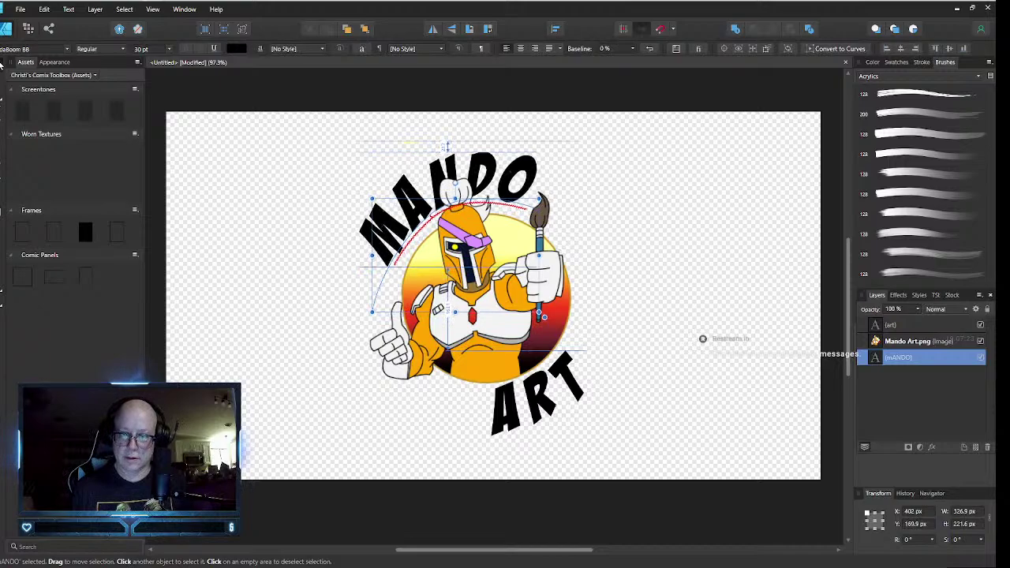
key("Up")
key("Up")
key("Up")
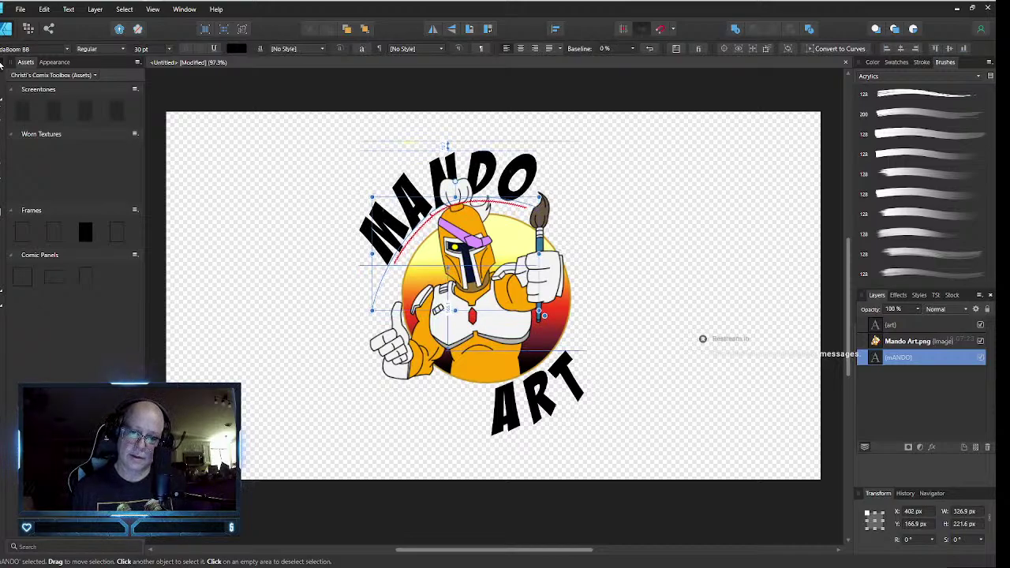
left_click(596, 252)
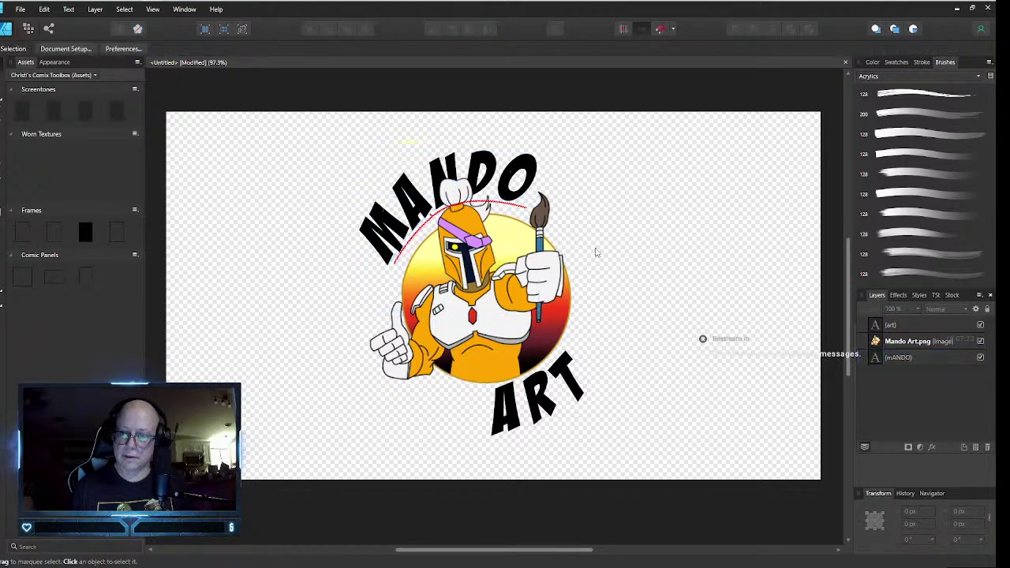
- Nudge the ART path text down and left to about X 378, Y 451 px and deselect it
left_click(514, 424)
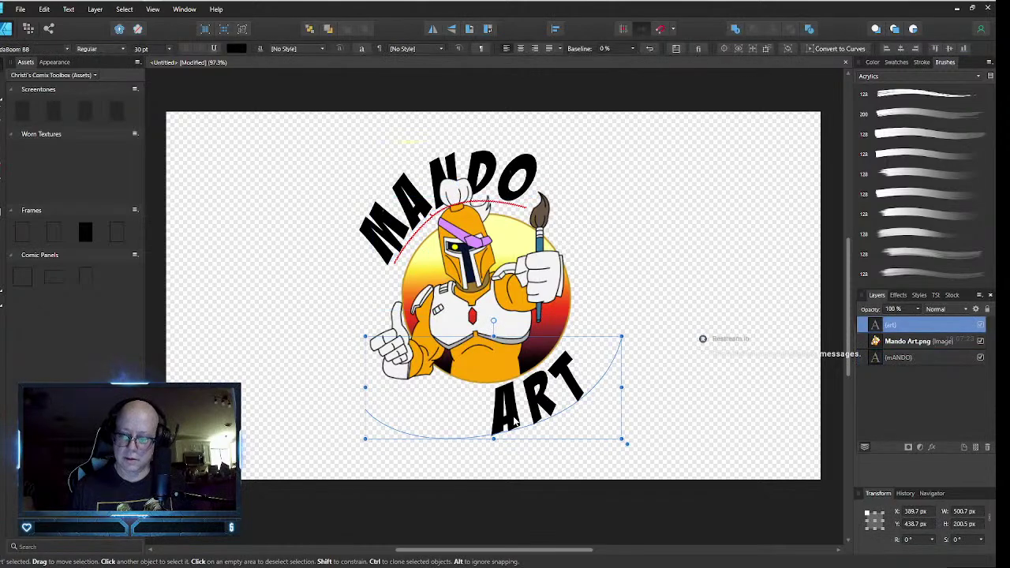
key("Down")
key("Down")
key("Down")
key("Down")
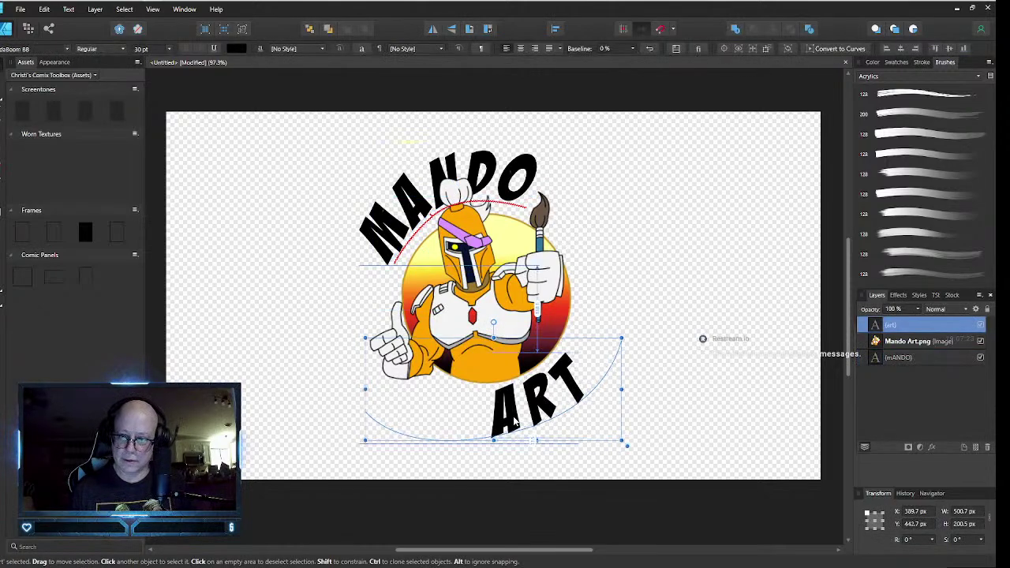
key("Left")
key("Left")
left_click_drag(514, 423, 515, 422)
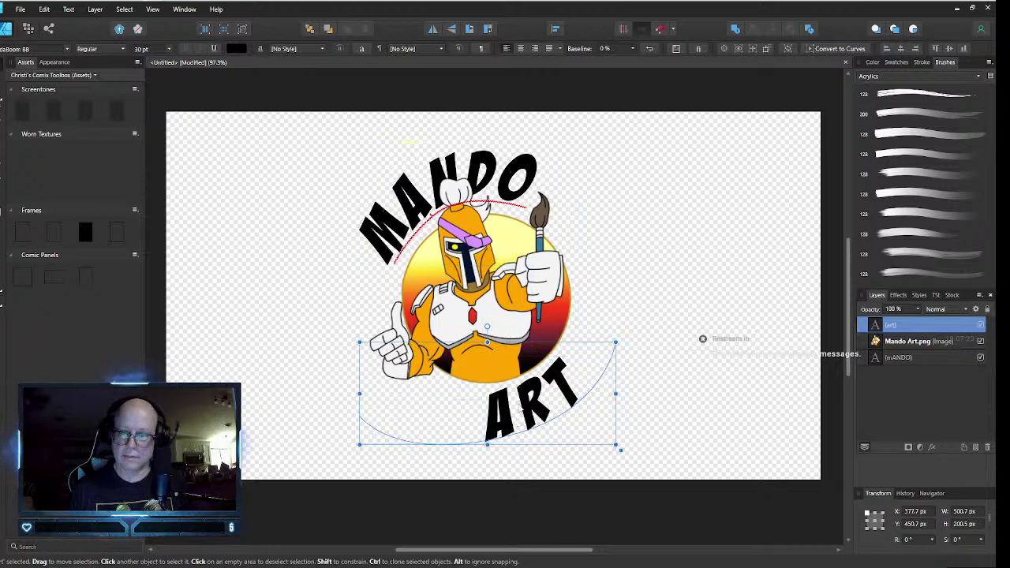
left_click(668, 257)
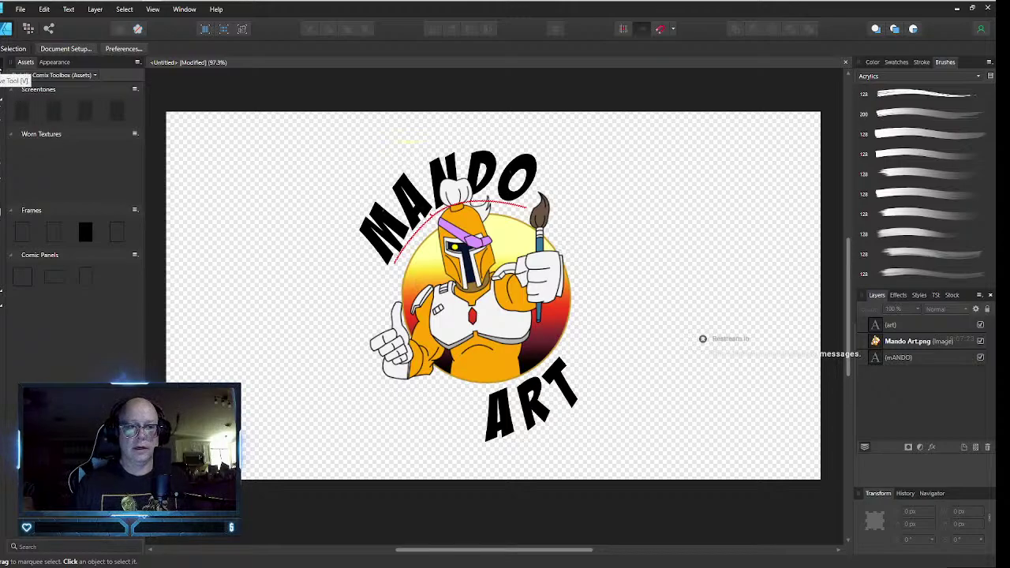
- Save the document as "mANDO aRT w tEXT" in the Art folder of Beyfenn Bazaar Stream Video
left_click(20, 9)
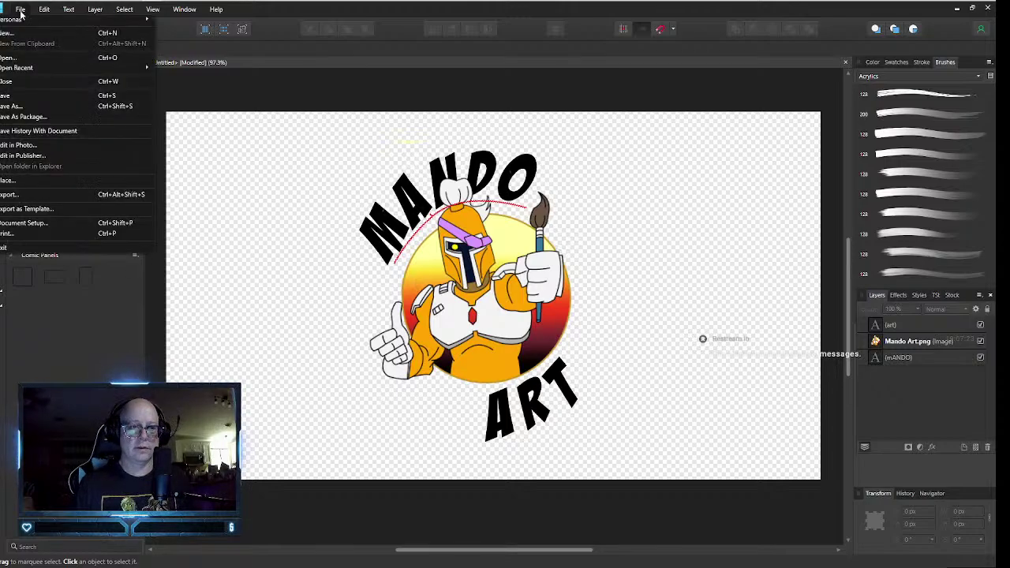
left_click(30, 106)
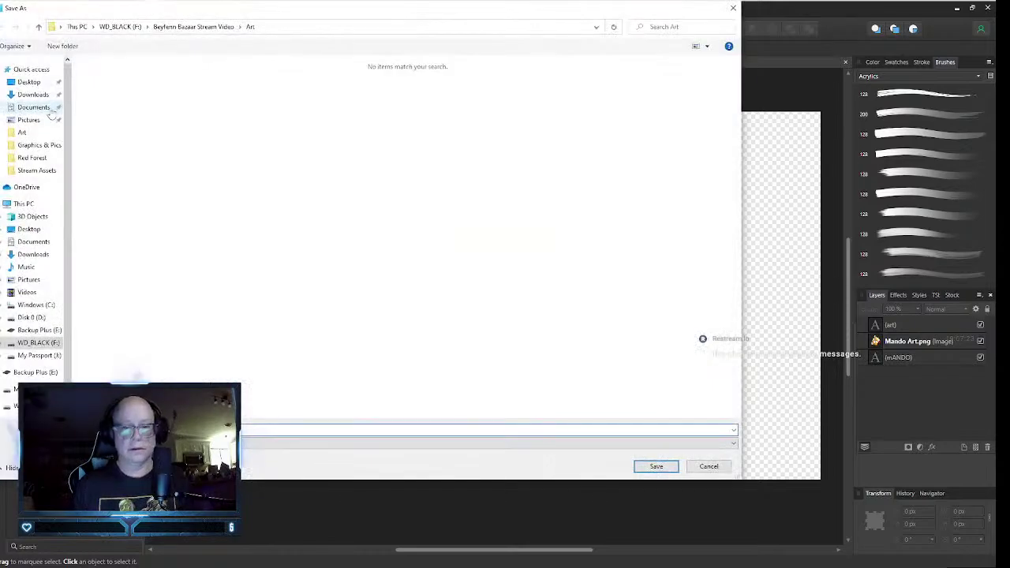
type("M")
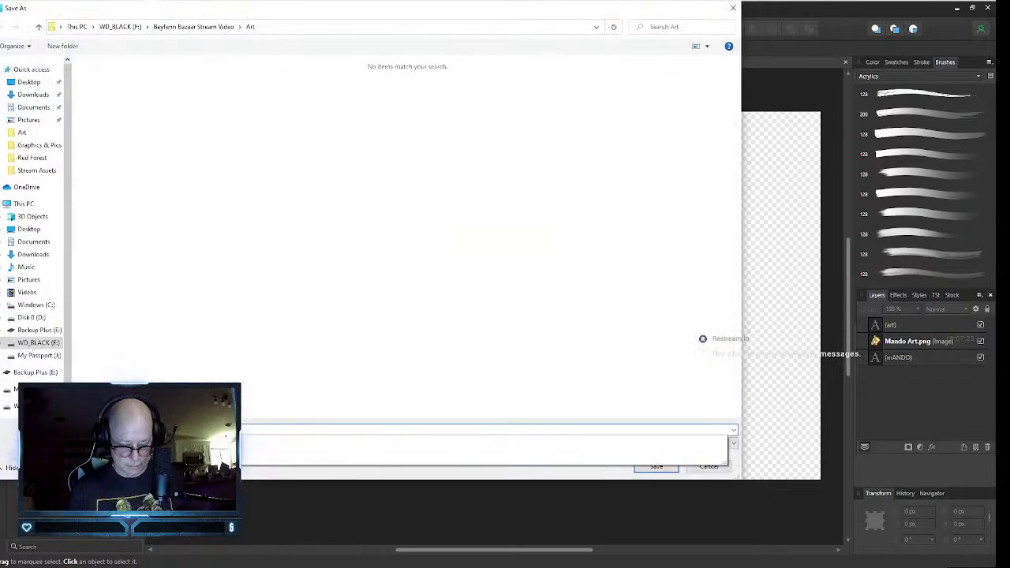
type("a")
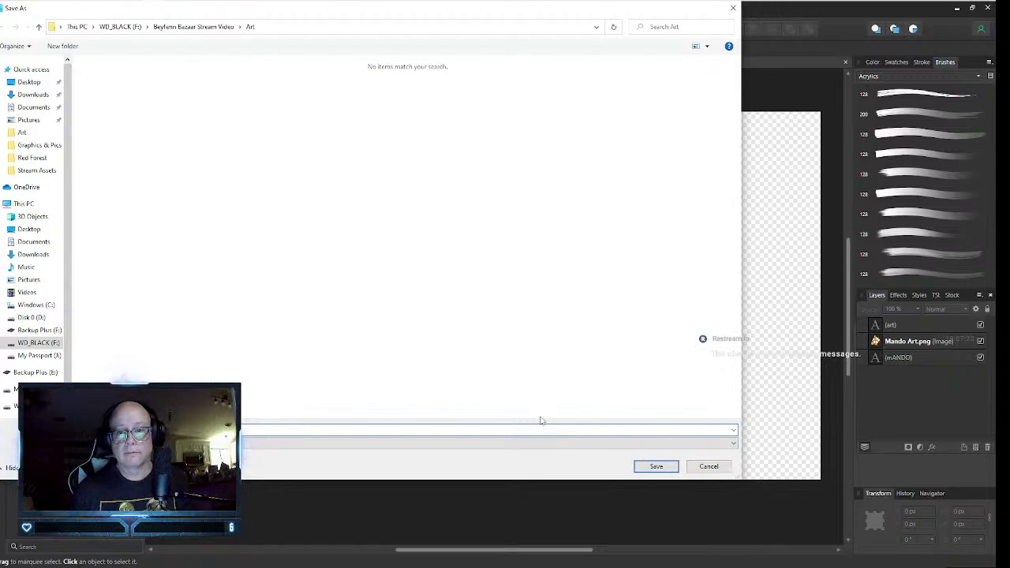
left_click(656, 466)
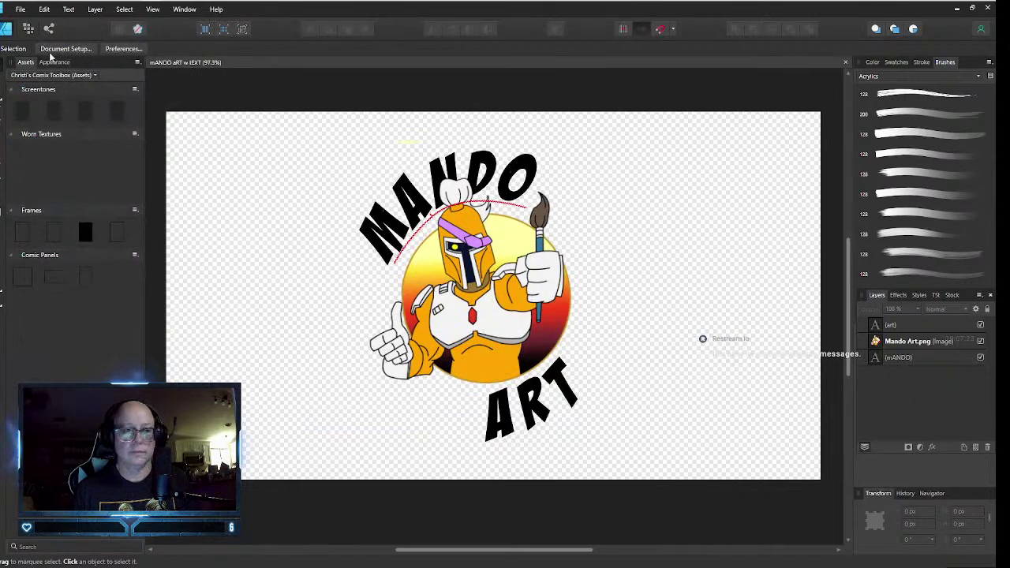
- Export the whole document as a 1280 x 720 px PNG into the Art folder and close the program
left_click(21, 10)
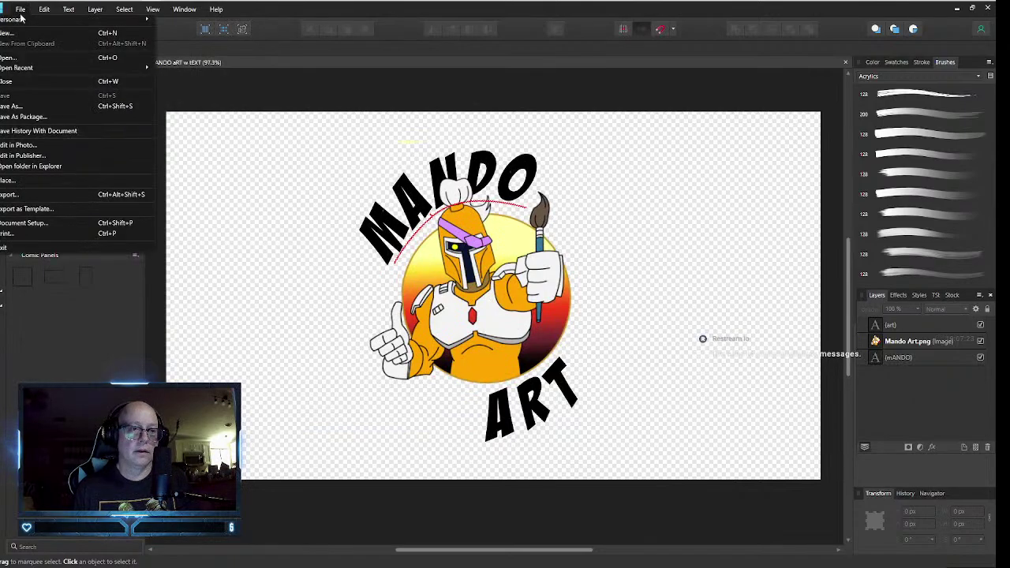
left_click(23, 202)
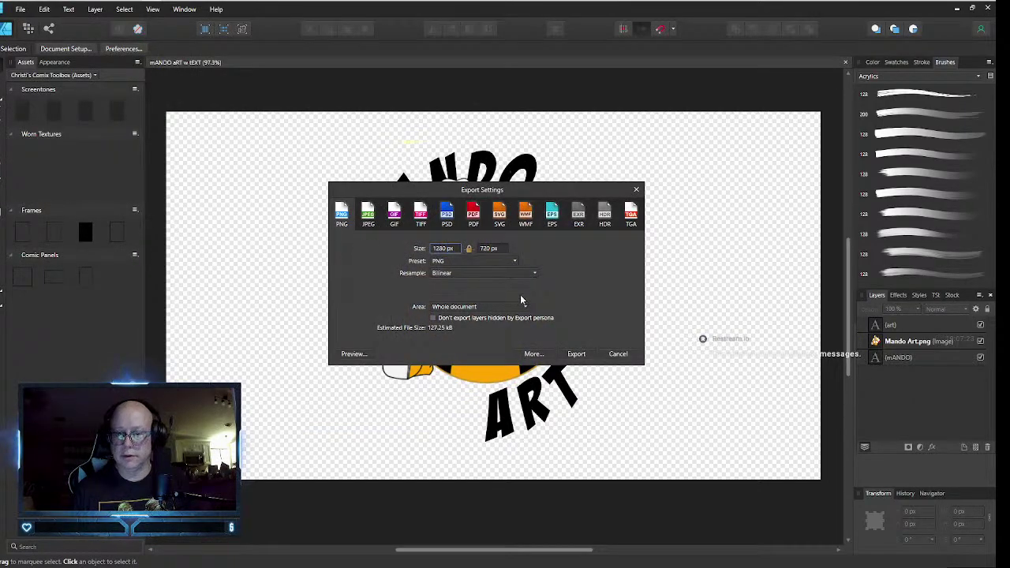
left_click(576, 354)
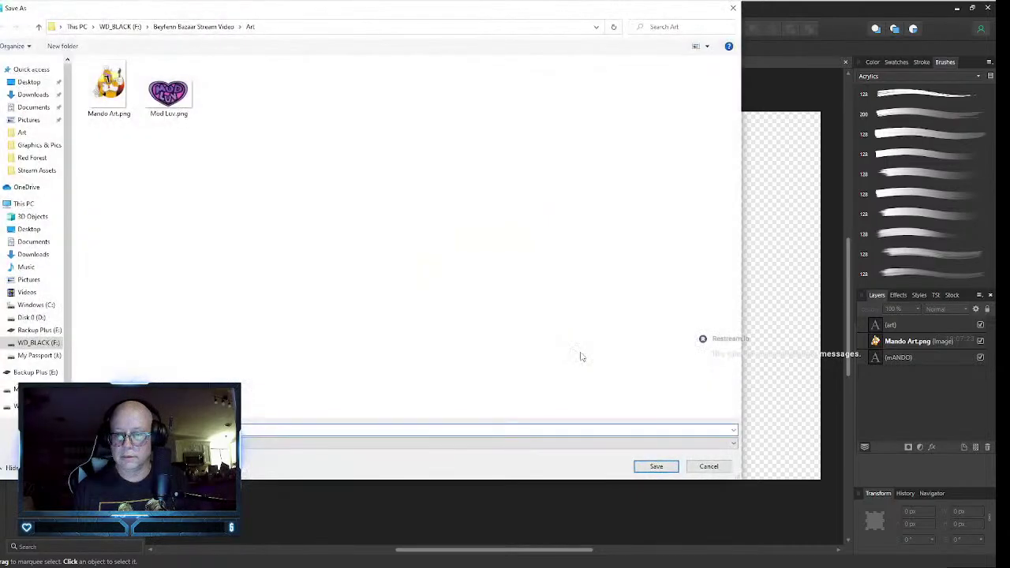
left_click(657, 467)
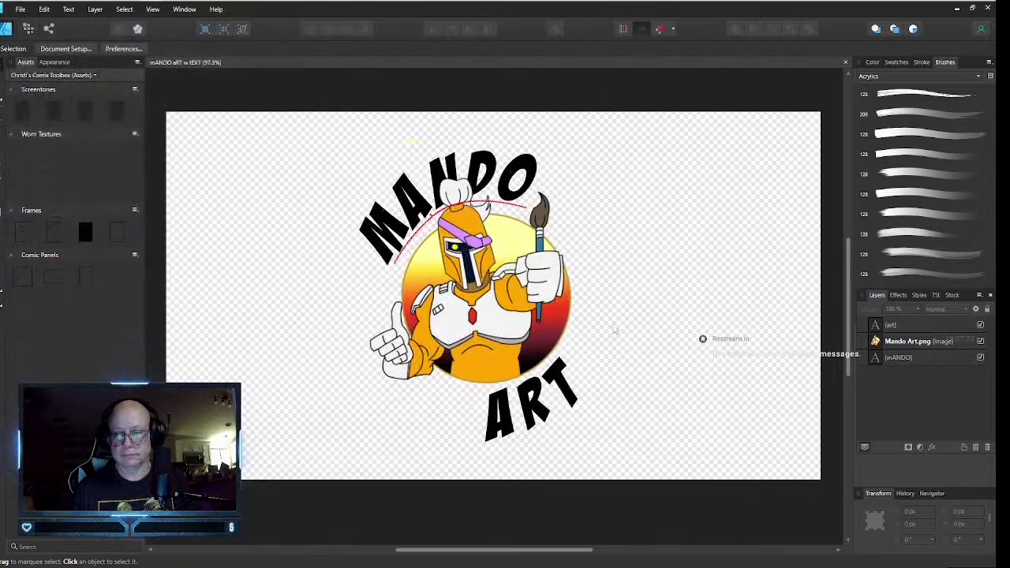
left_click(988, 9)
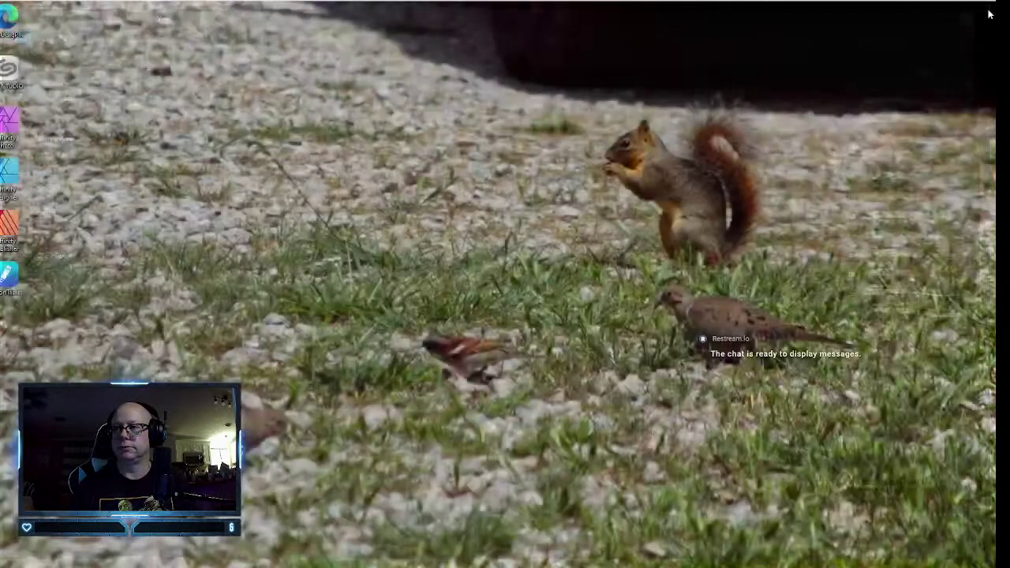